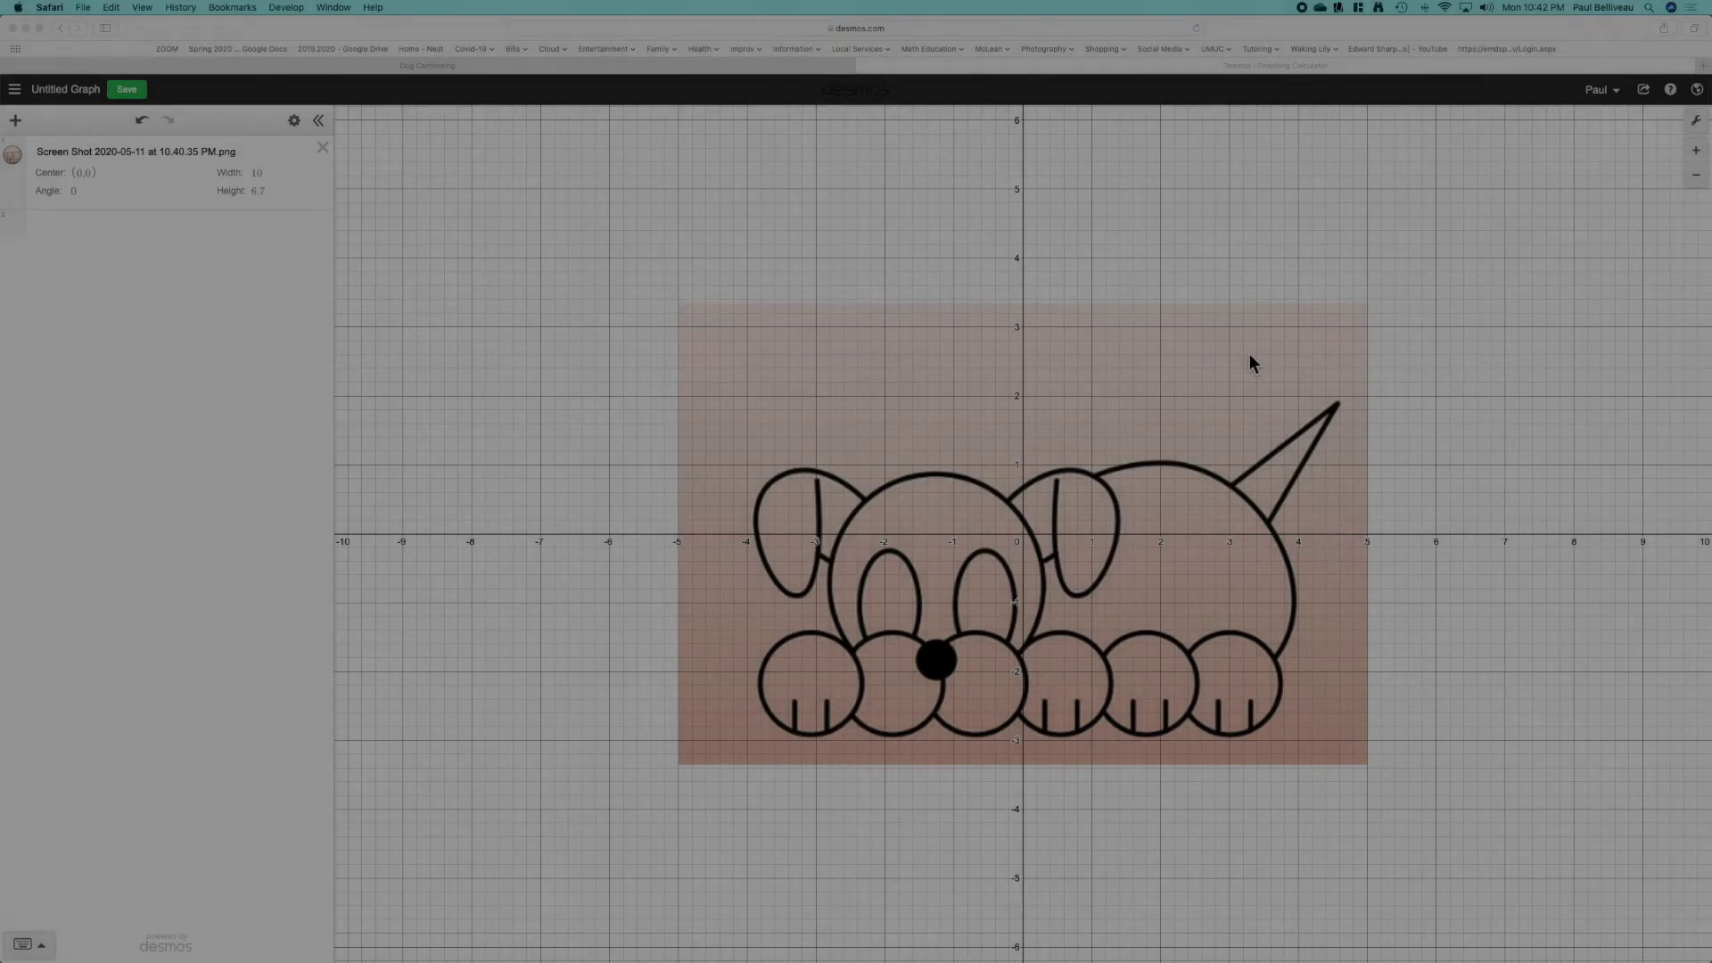
- Move the dog image to a centre of about (1.22, 0.94) and enlarge it to about 10.93 wide
{"action": "left_click", "coordinate": [1092, 428]}
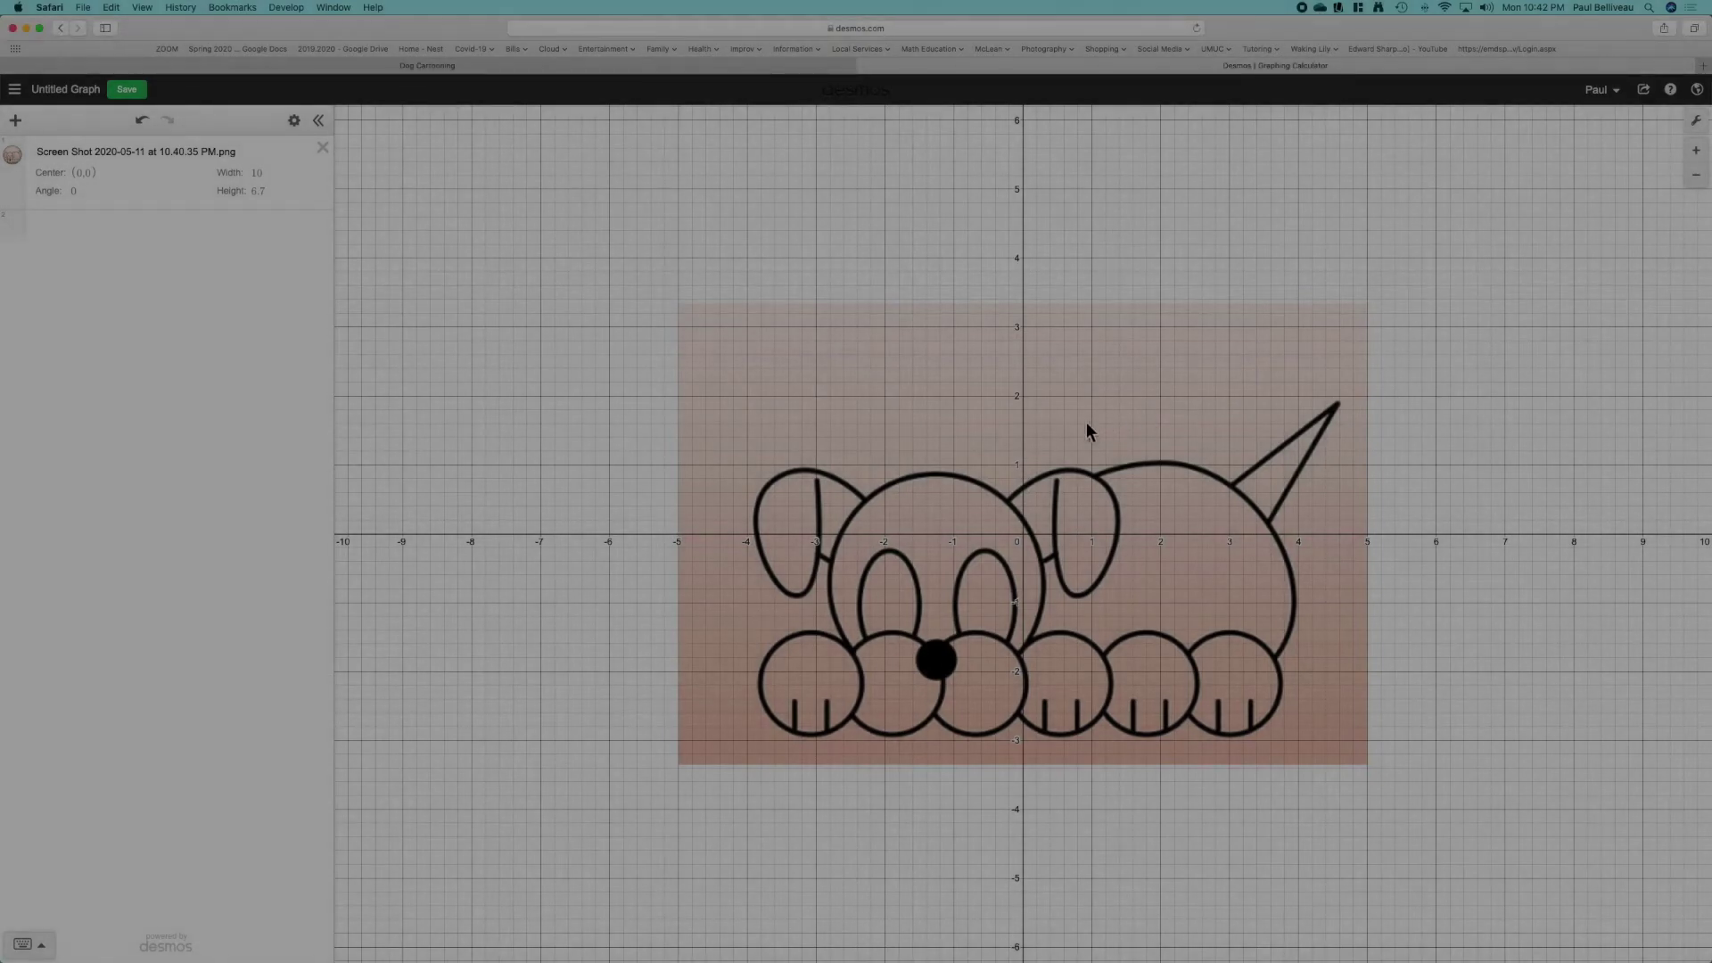
{"action": "left_click", "coordinate": [1081, 429]}
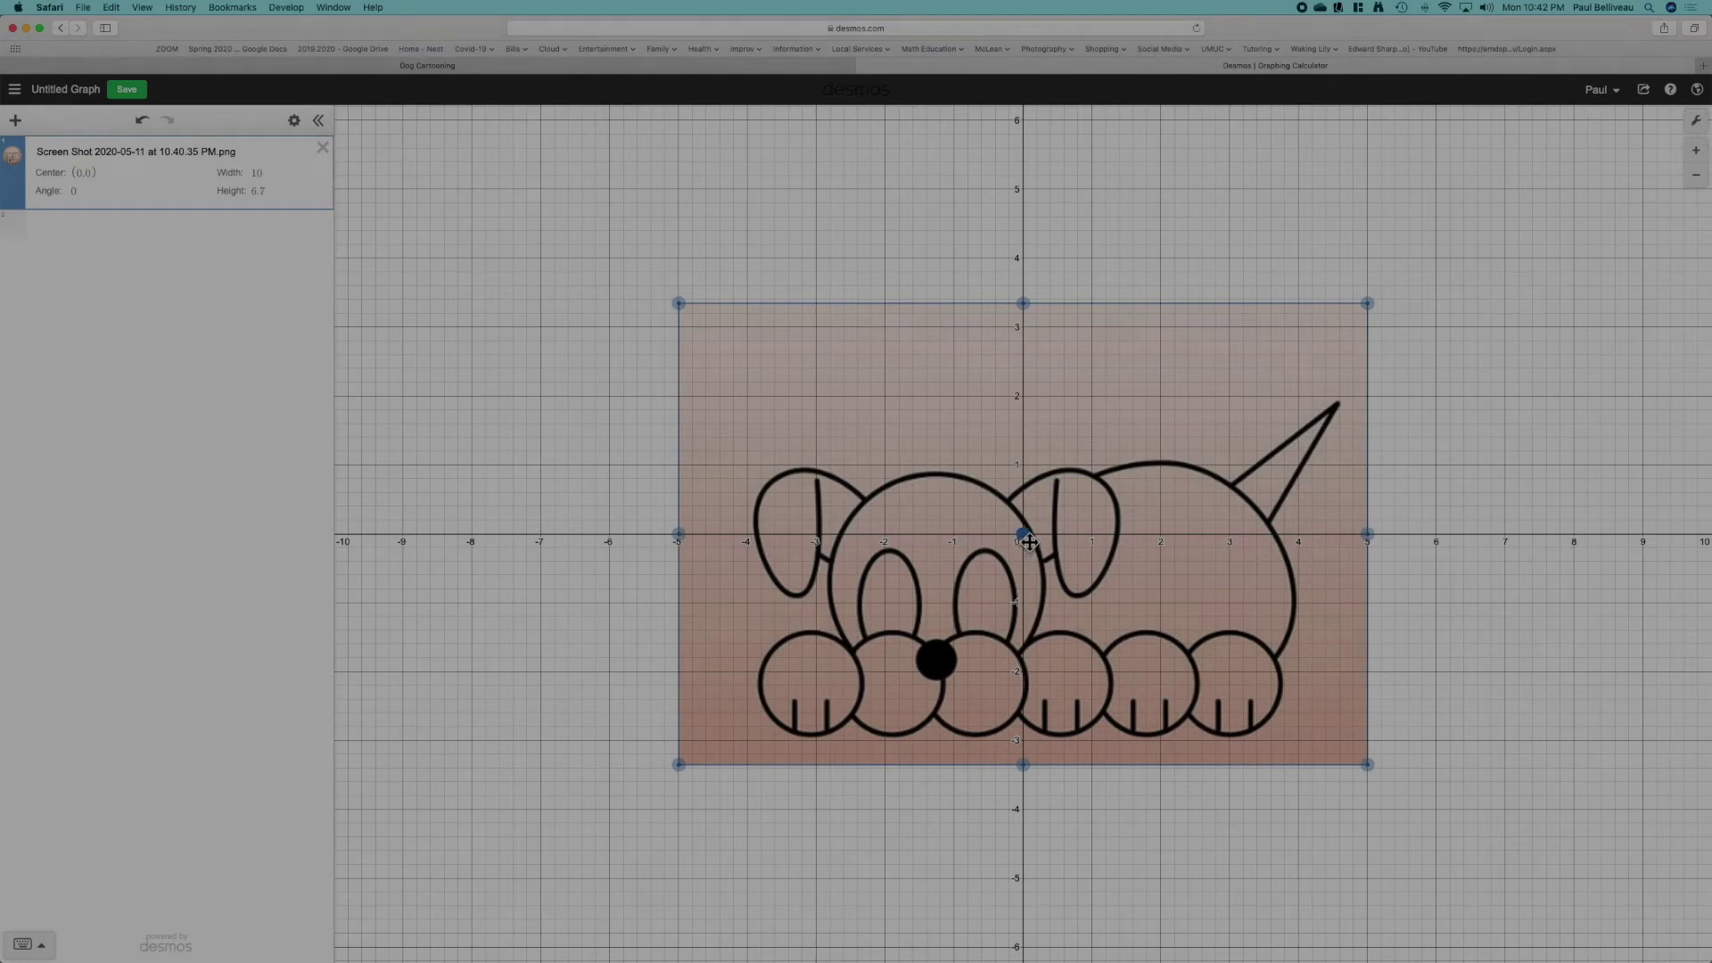
{"action": "left_click_drag", "start_coordinate": [1032, 535], "coordinate": [1108, 469]}
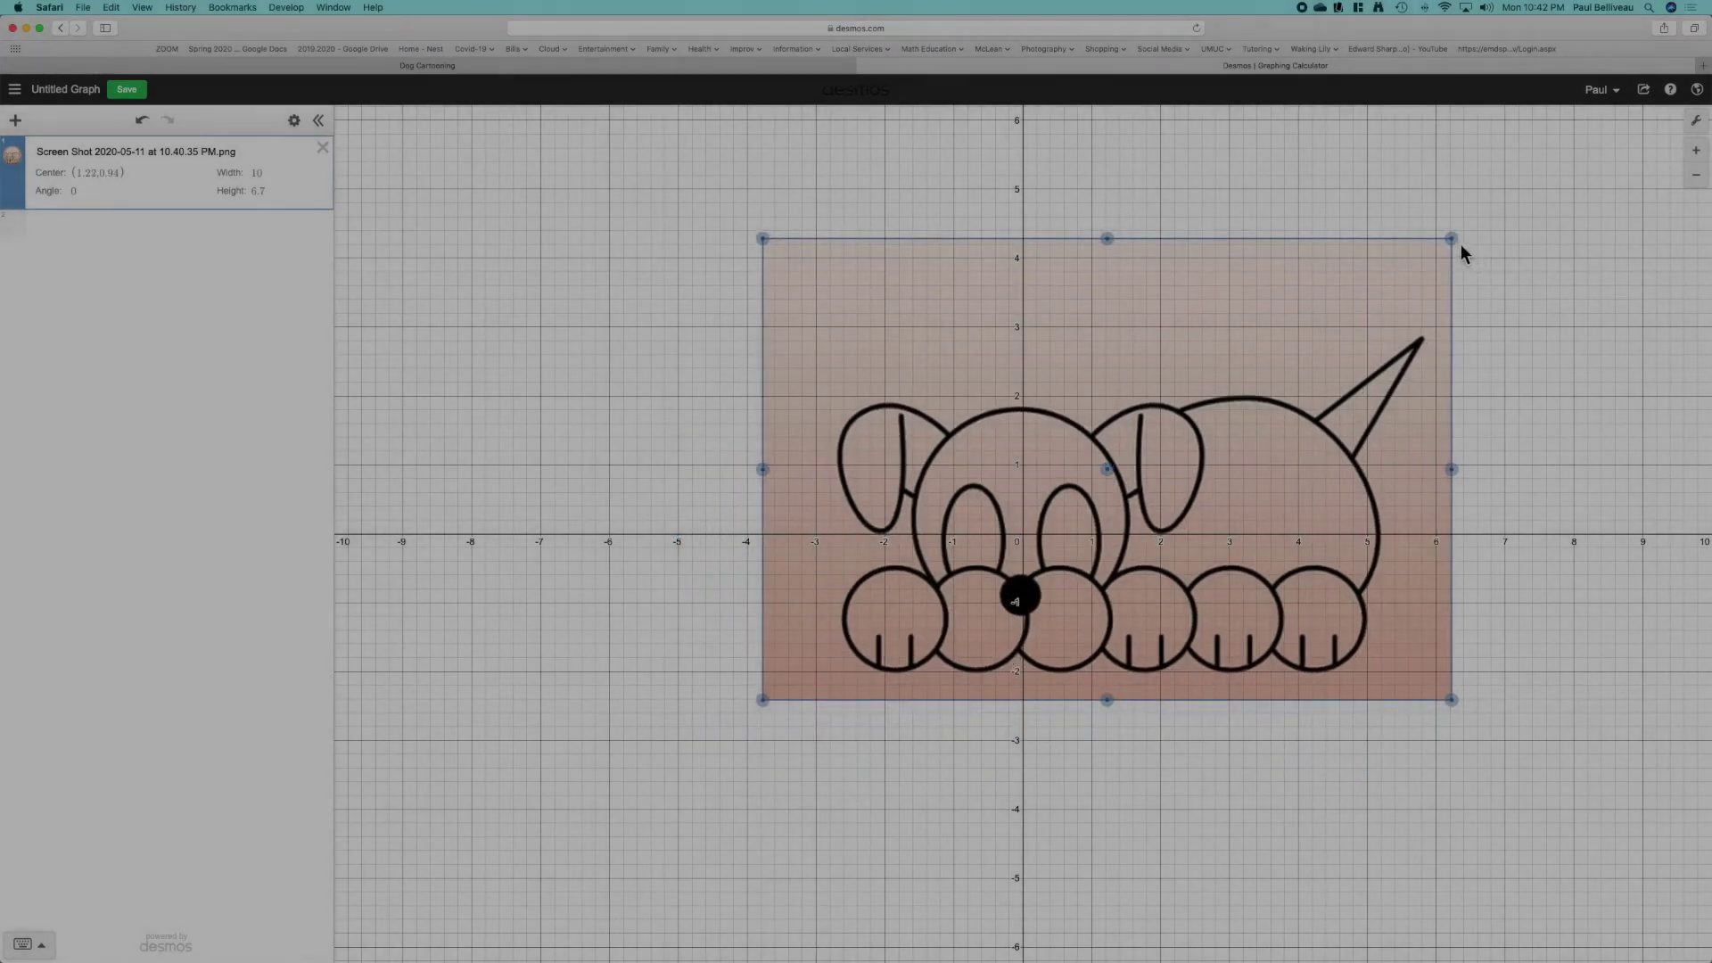
{"action": "left_click_drag", "start_coordinate": [1457, 247], "coordinate": [1486, 222]}
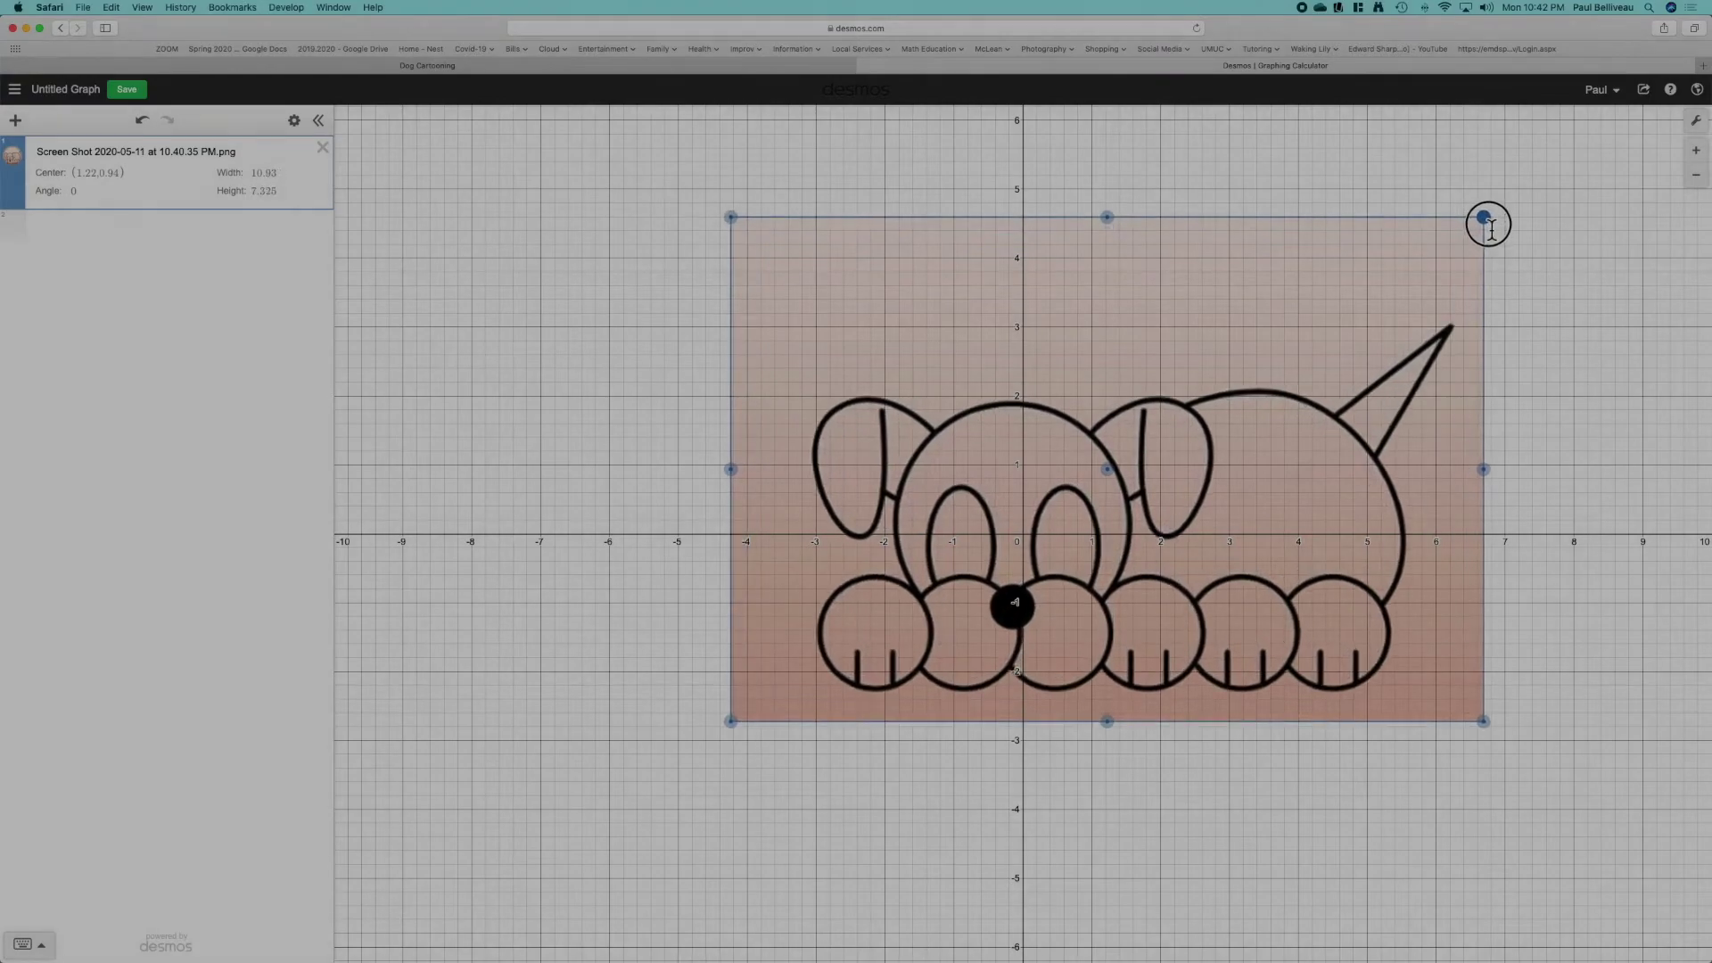
- Enlarge the dog image to about 11.4 by 7.64 and recentre it at about (1.39, 0.99)
{"action": "left_click_drag", "start_coordinate": [1149, 510], "coordinate": [1087, 473]}
{"action": "left_click_drag", "start_coordinate": [1086, 724], "coordinate": [1086, 729]}
{"action": "key", "text": "super+z"}
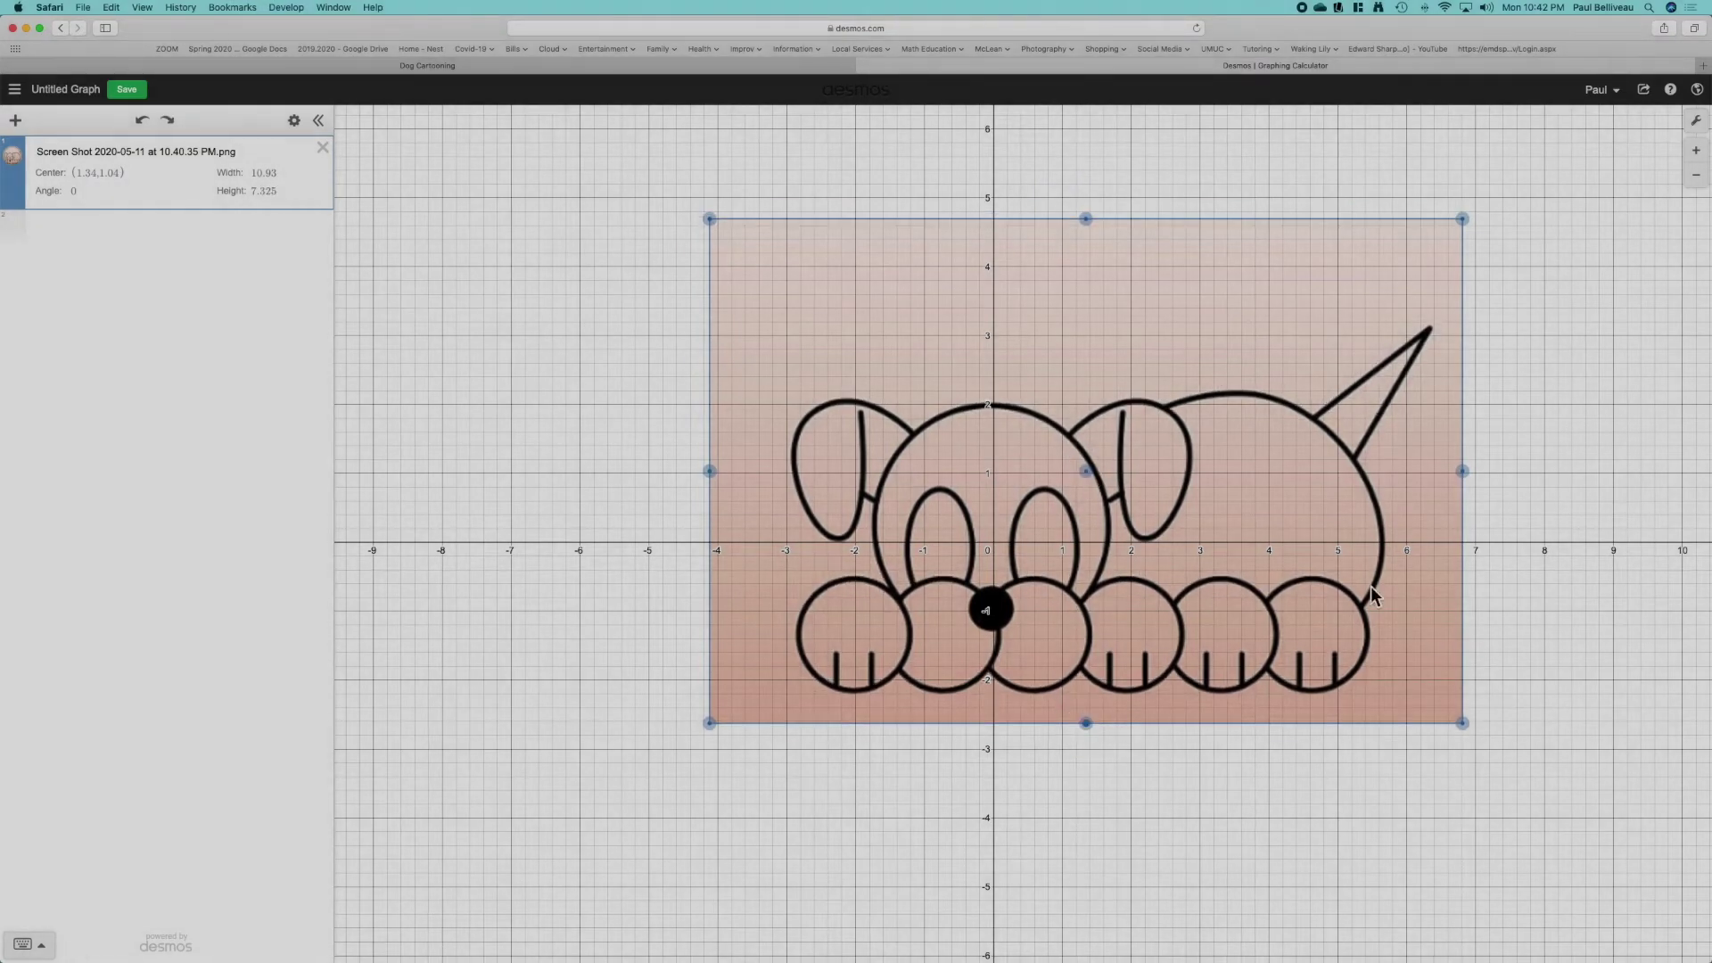
{"action": "left_click_drag", "start_coordinate": [1469, 731], "coordinate": [1479, 736]}
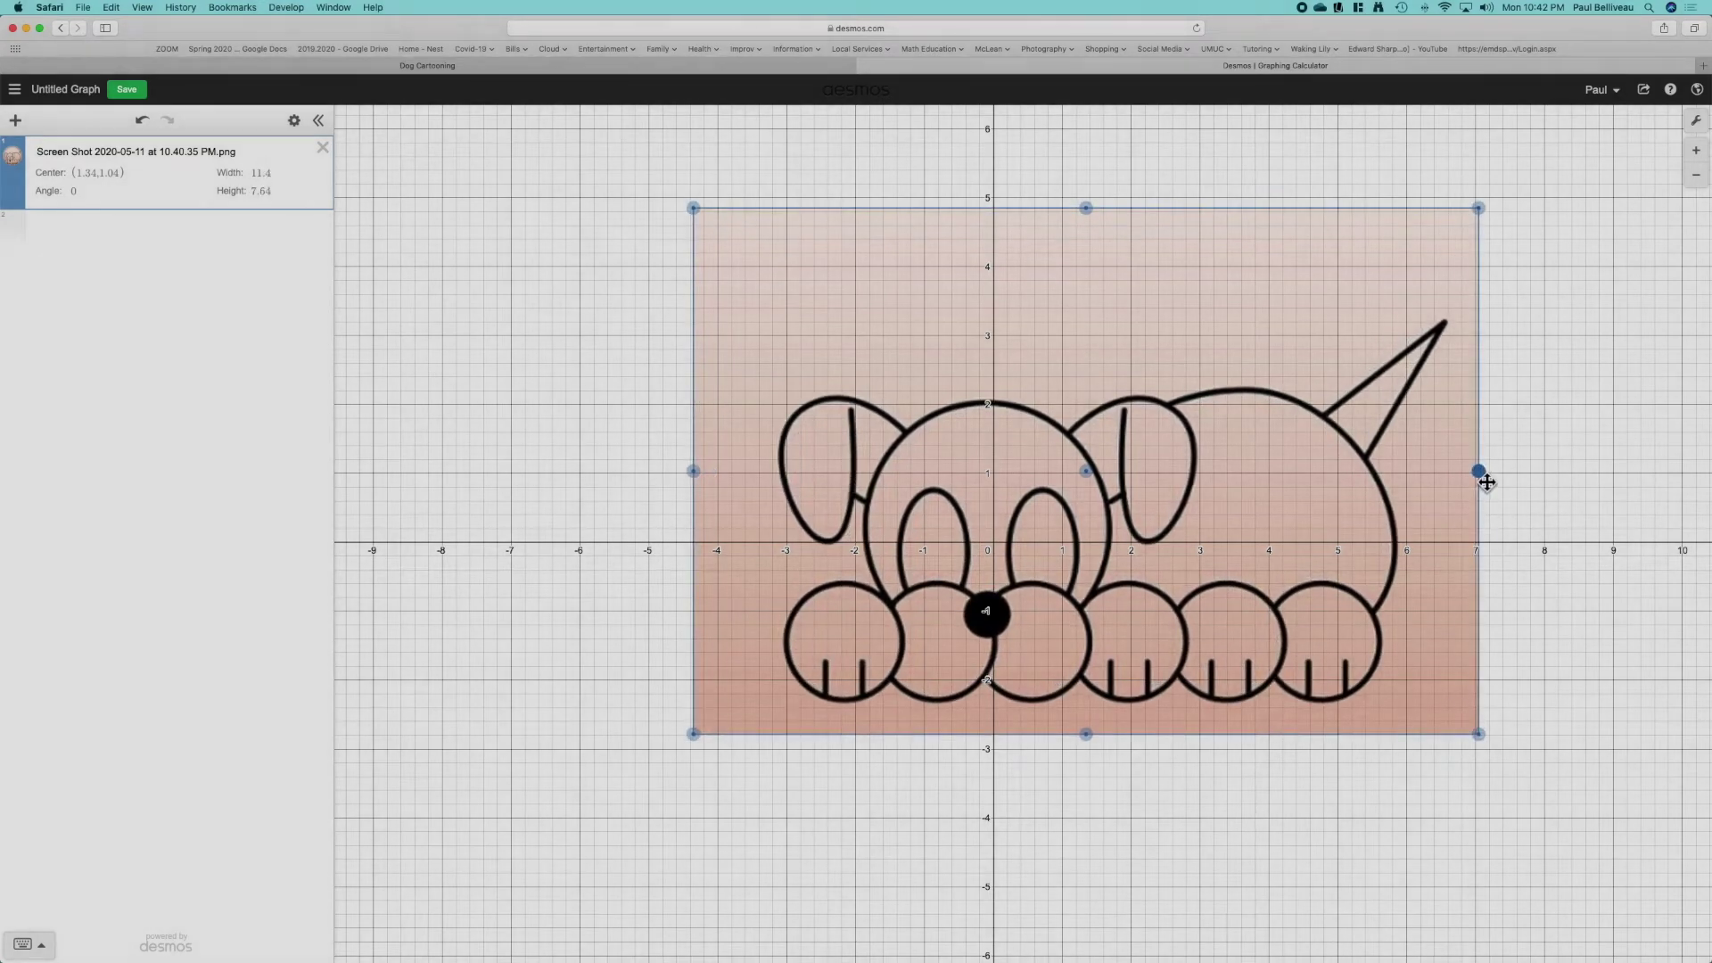
{"action": "left_click_drag", "start_coordinate": [1086, 471], "coordinate": [1092, 480]}
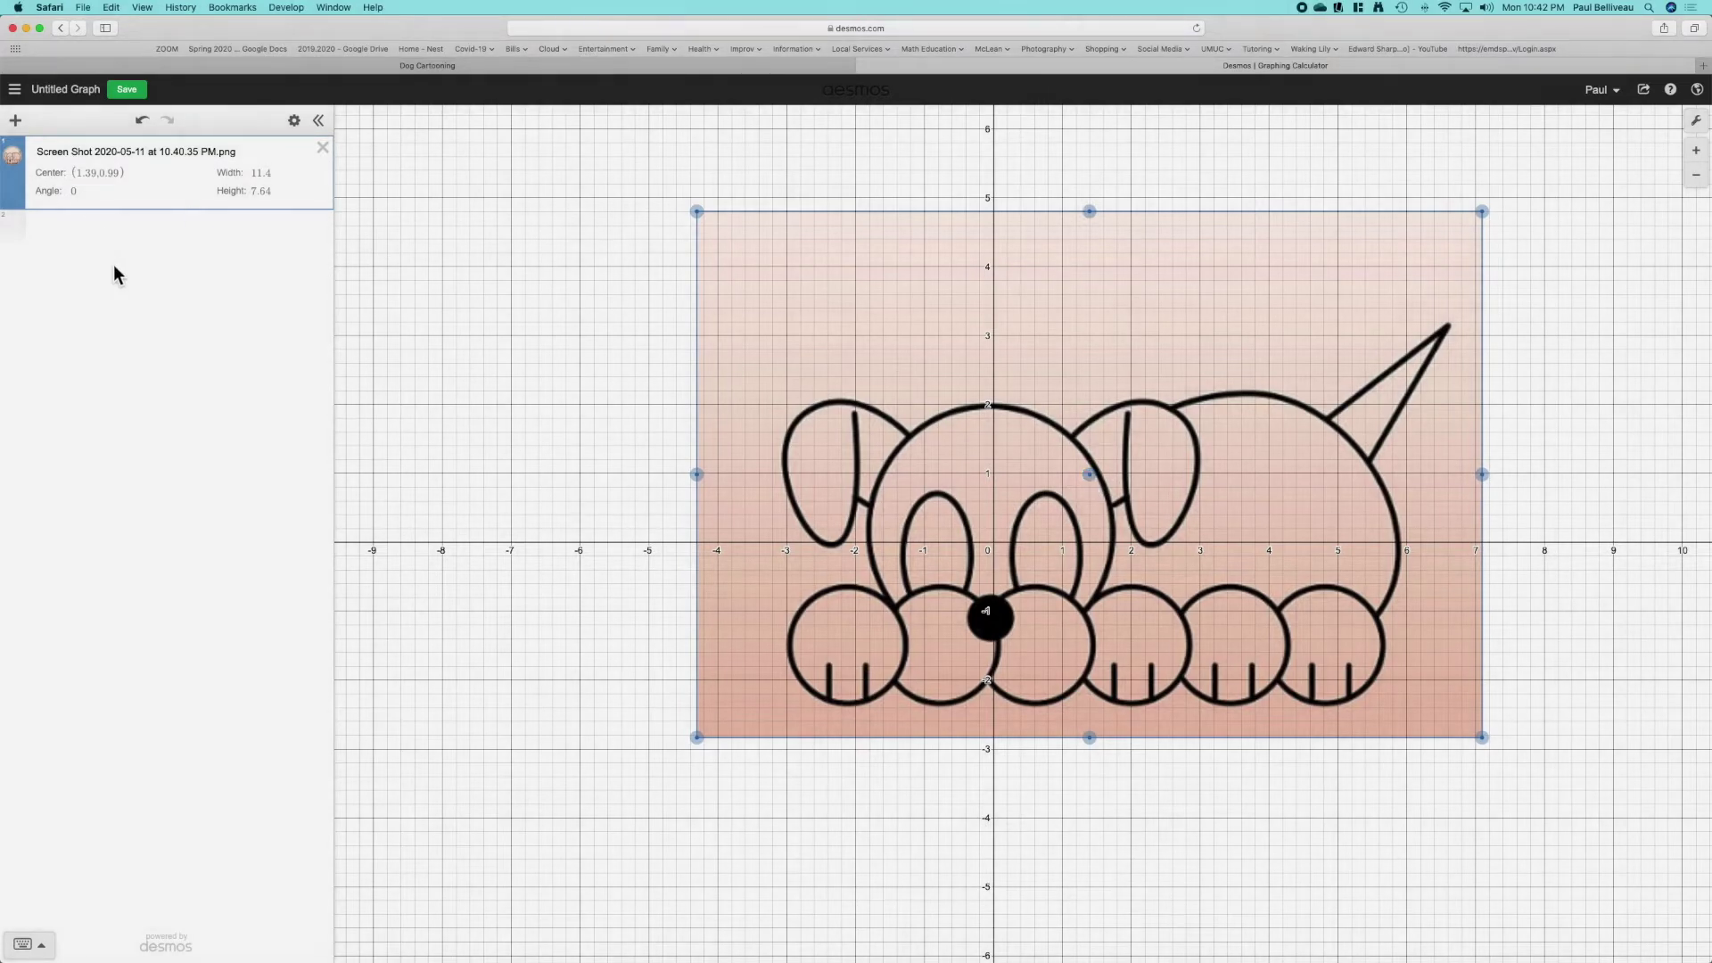
- Add a folder named Head below the image and start an empty expression inside it
{"action": "left_click", "coordinate": [103, 219]}
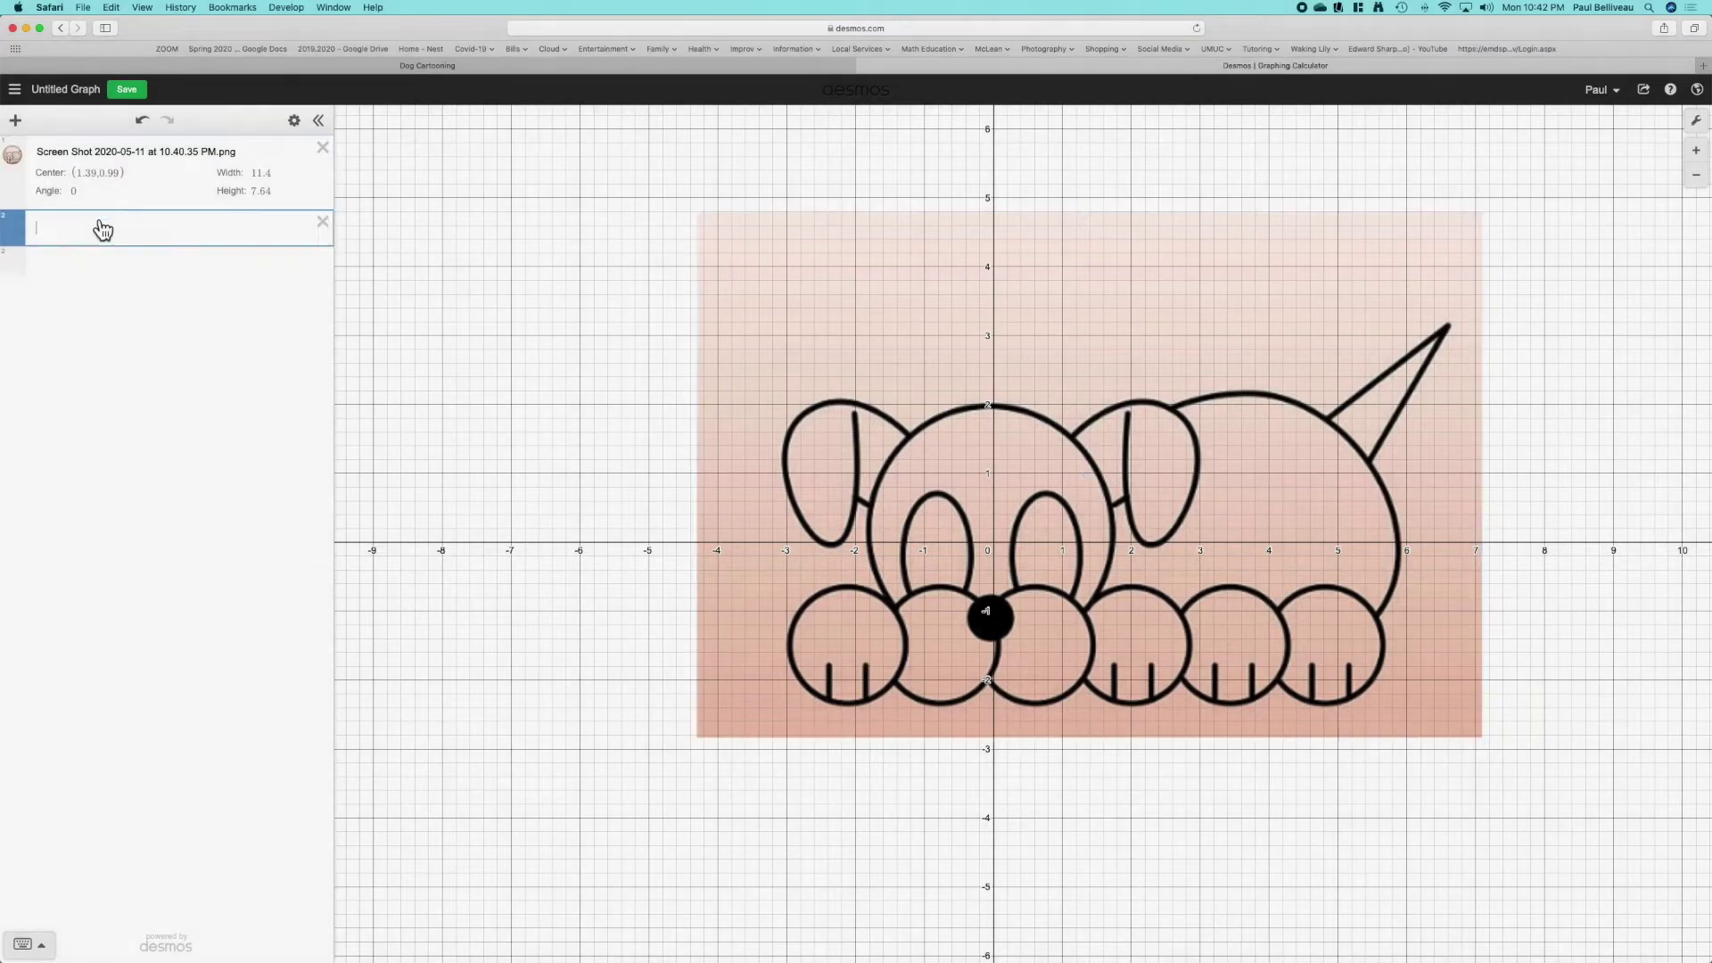
{"action": "left_click", "coordinate": [15, 120]}
{"action": "left_click", "coordinate": [55, 244]}
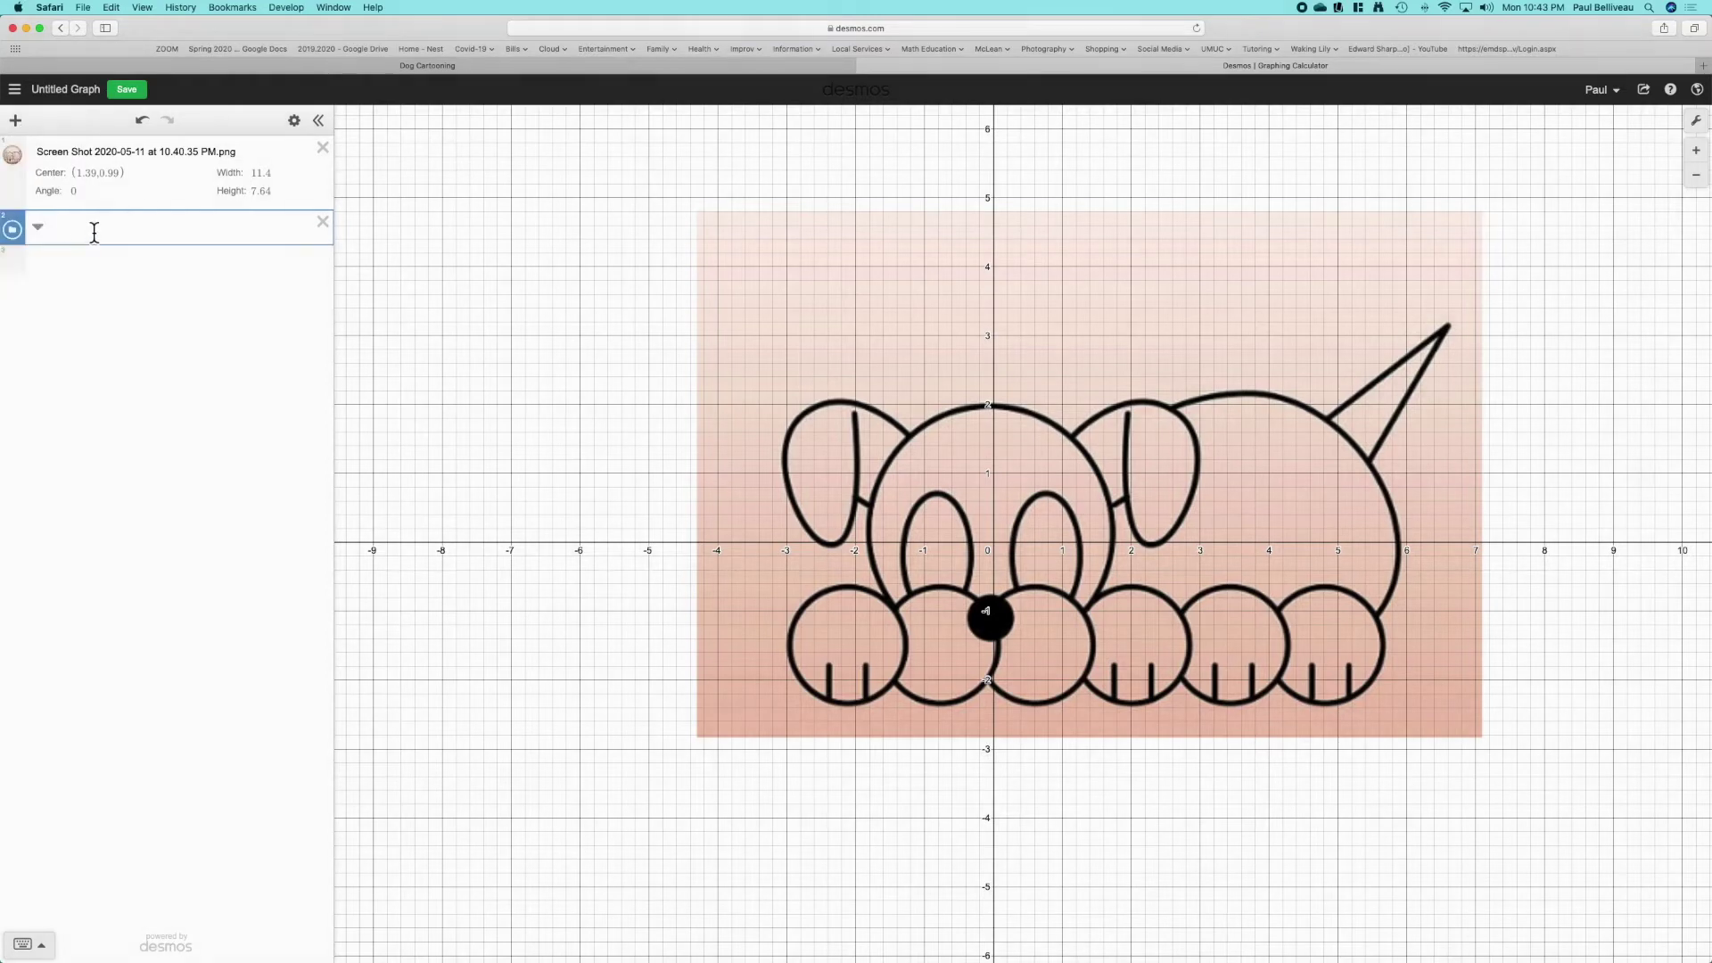
{"action": "type", "text": "Head"}
{"action": "key", "text": "Return"}
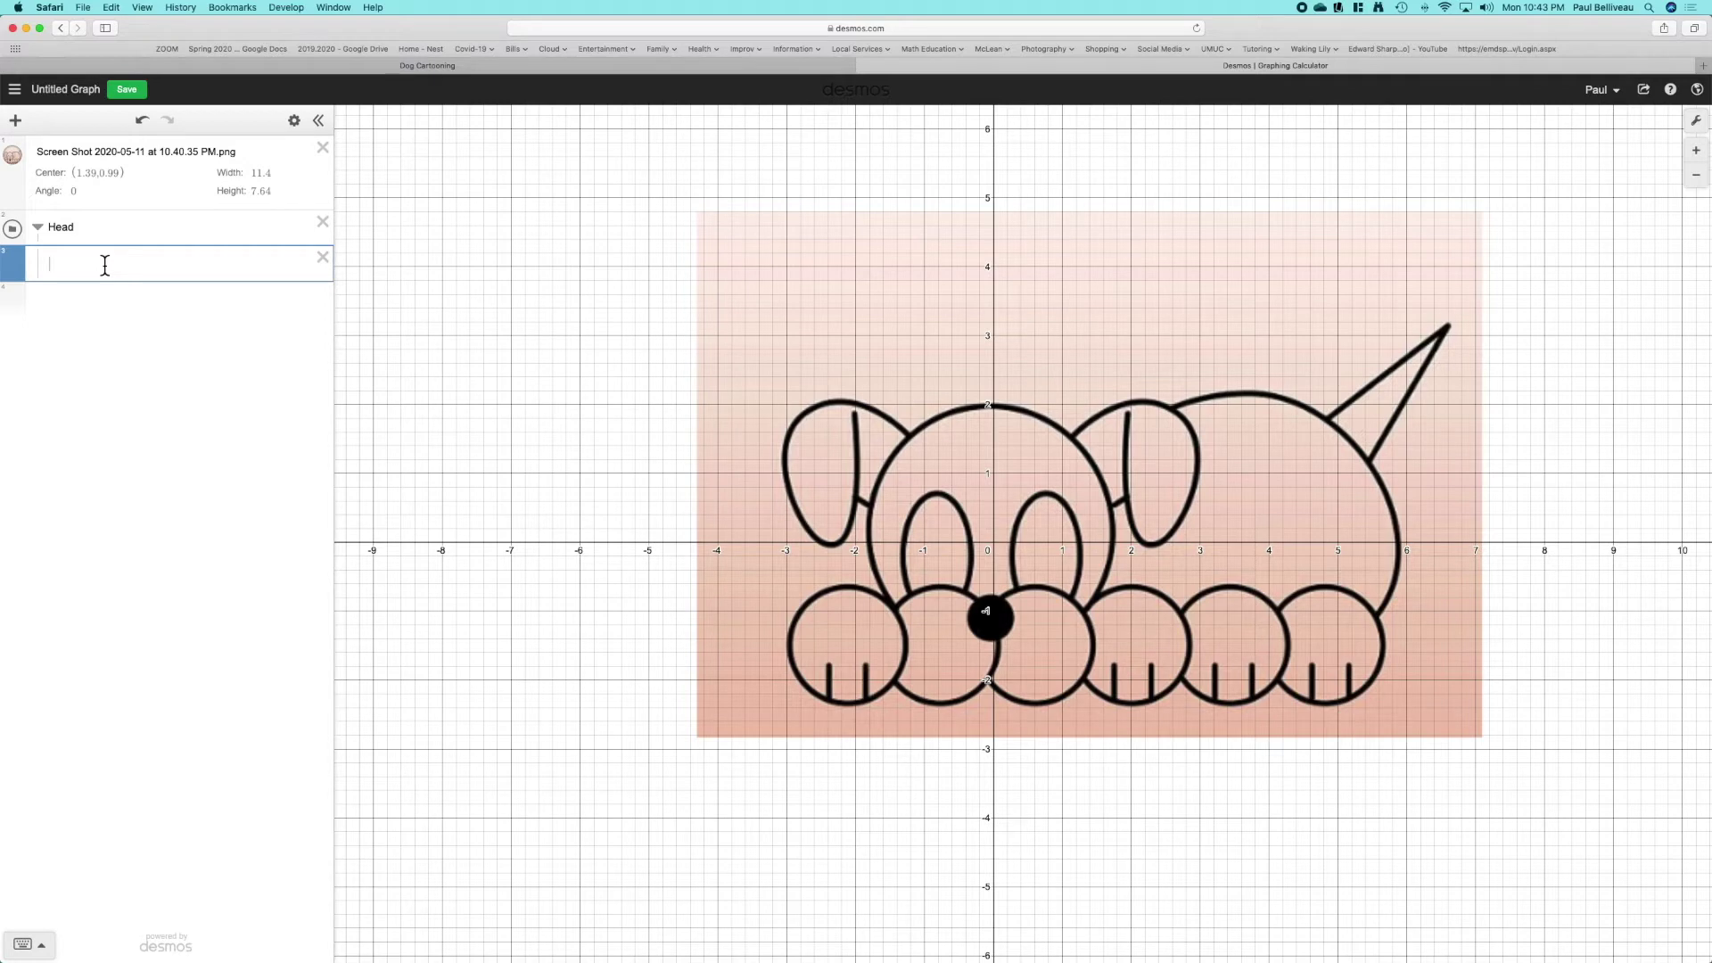
- Graph the circle x²+y²=4 in the Head folder and change its constant to 3
{"action": "type", "text": "x^2"}
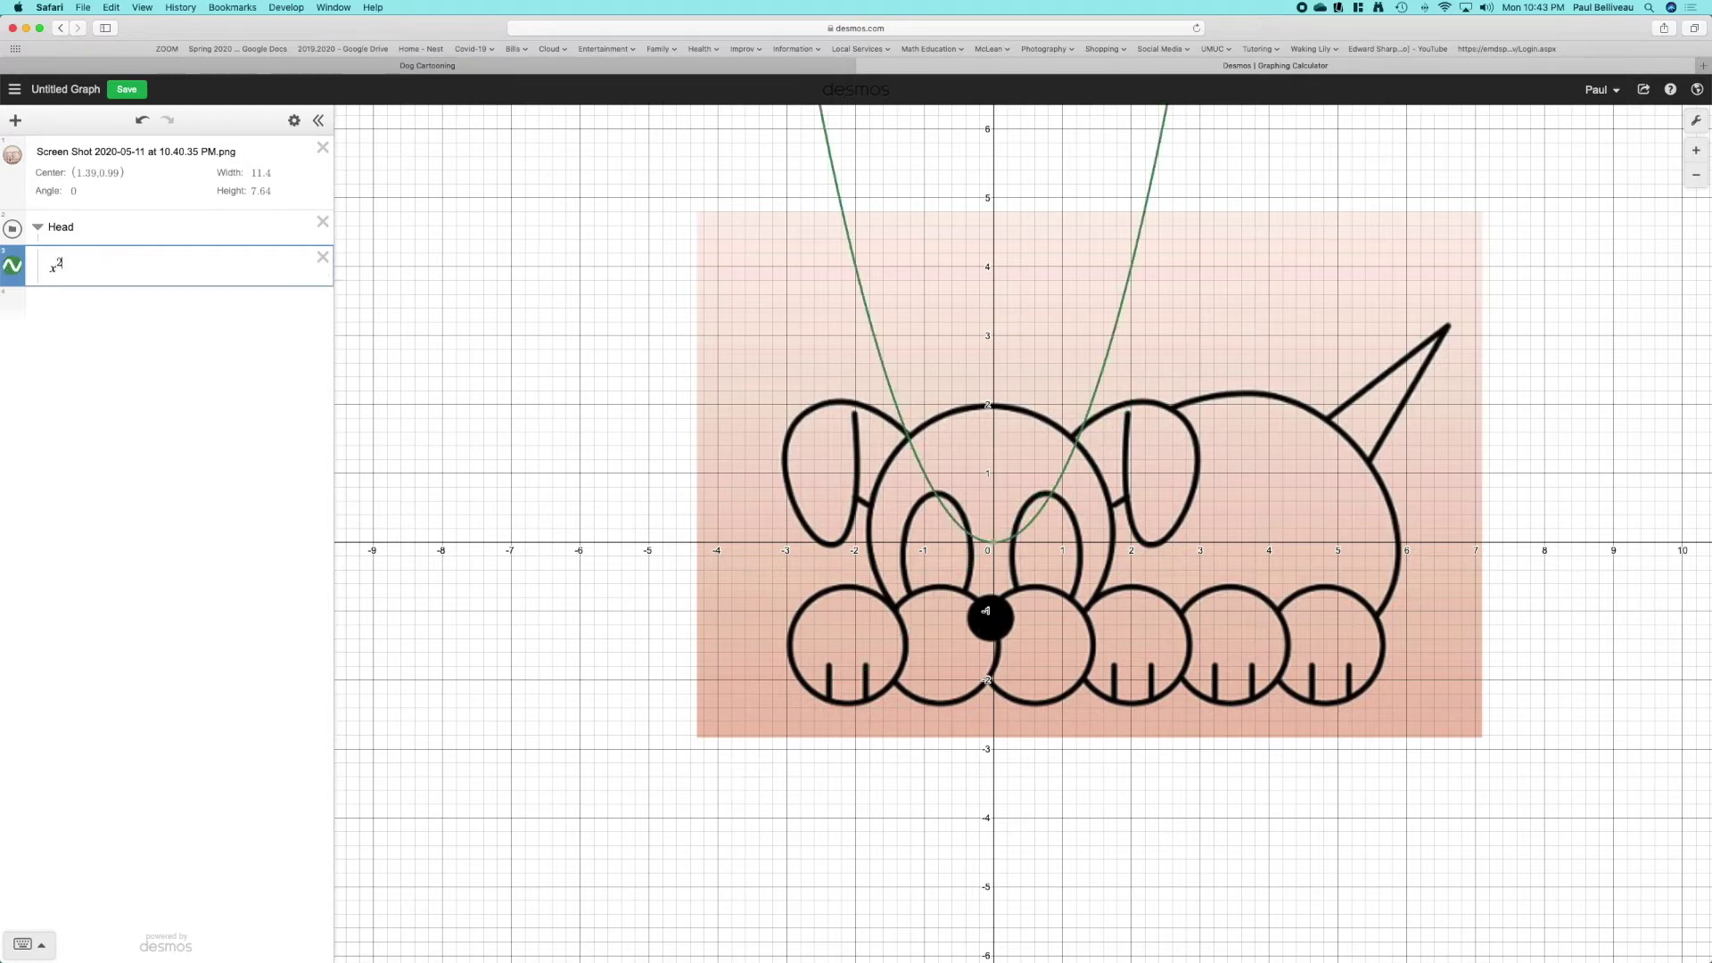
{"action": "type", "text": "+y^2"}
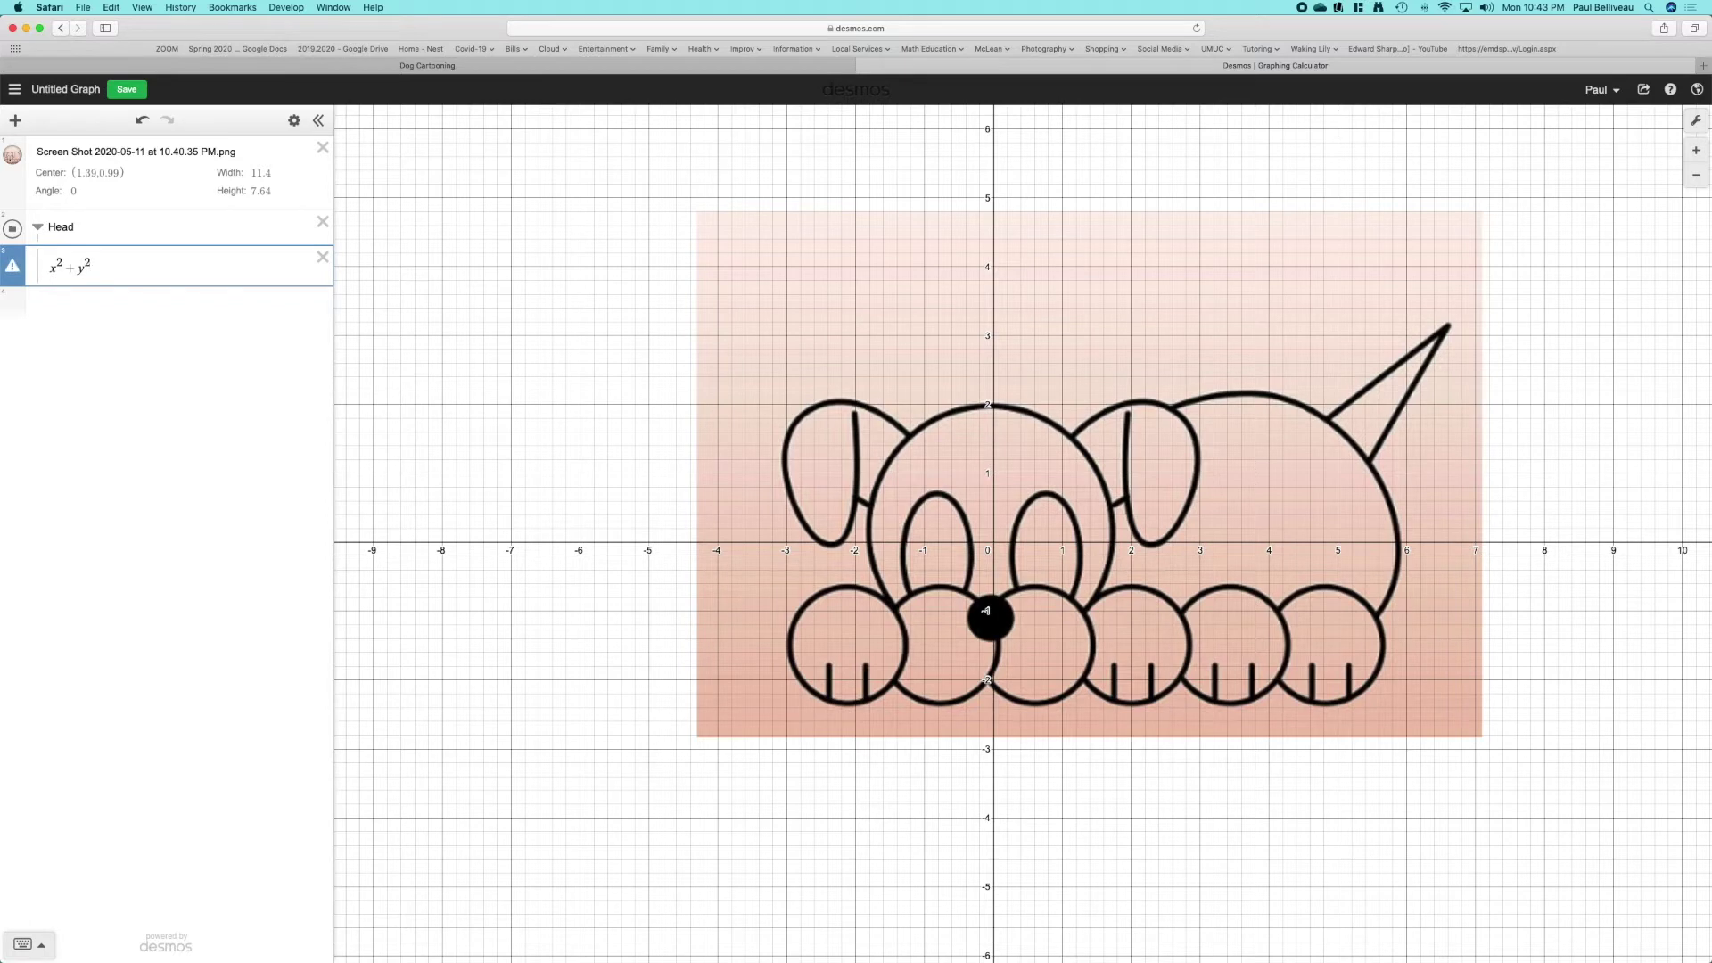
{"action": "type", "text": "=4"}
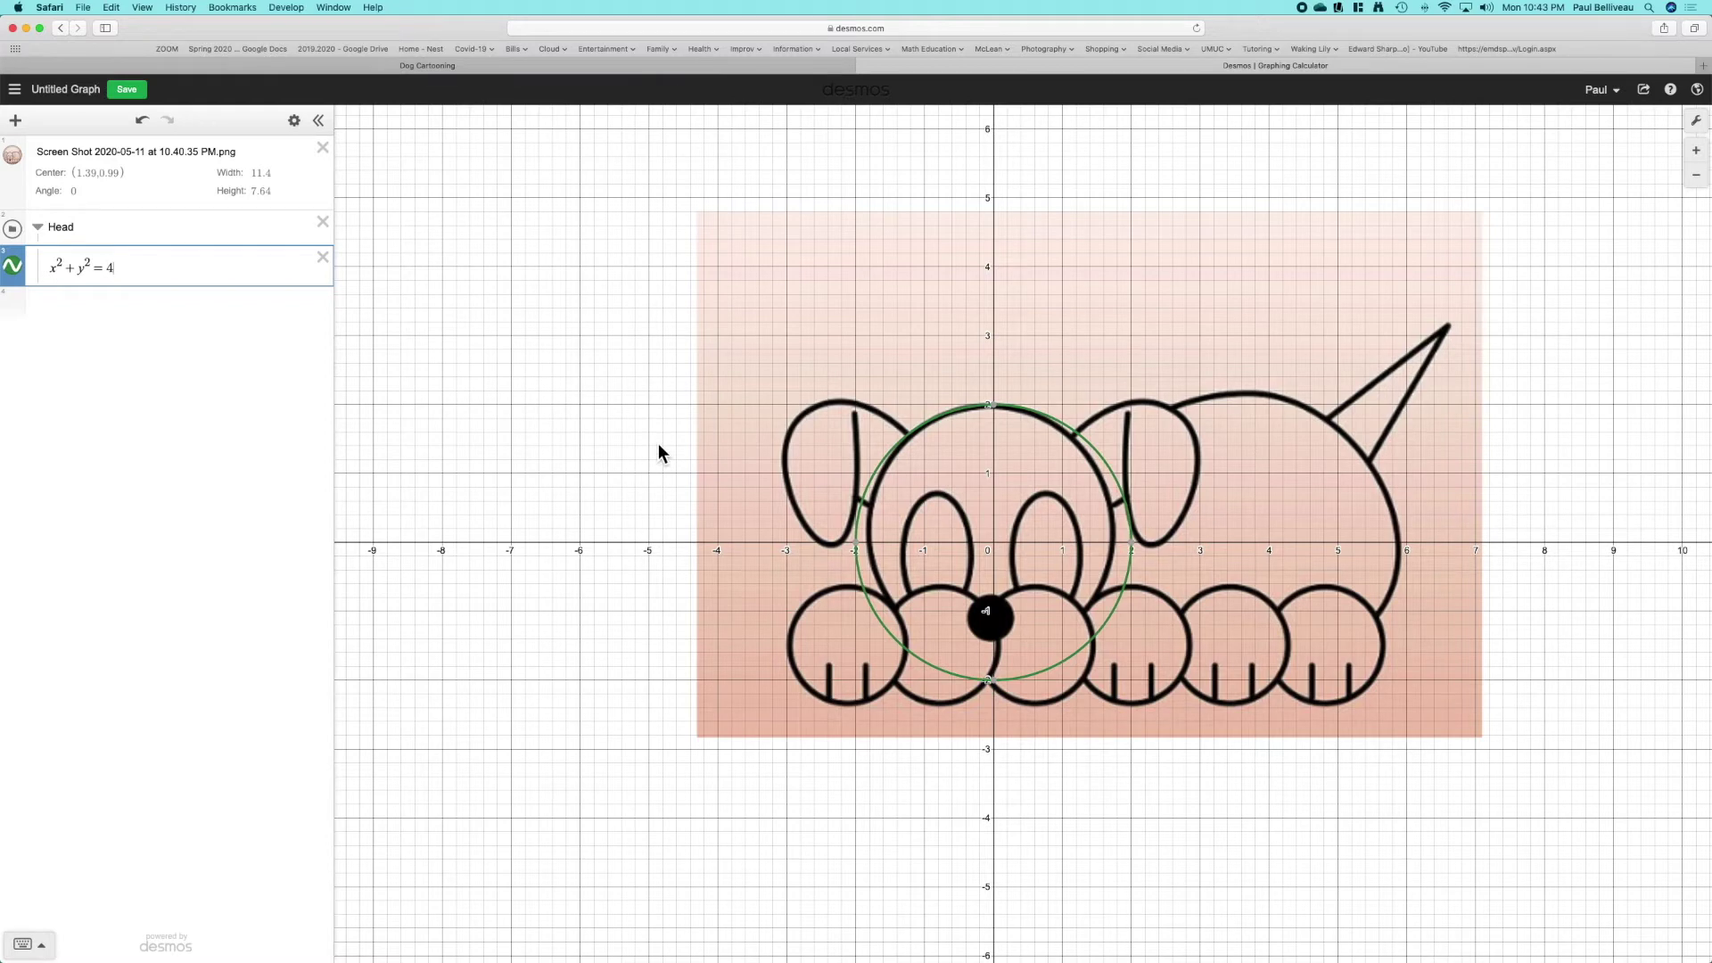
{"action": "left_click", "coordinate": [110, 268]}
{"action": "type", "text": "3"}
- Replace the circle equation's constant with r₁² and add a slider for r₁
{"action": "left_click_drag", "start_coordinate": [122, 272], "coordinate": [106, 270]}
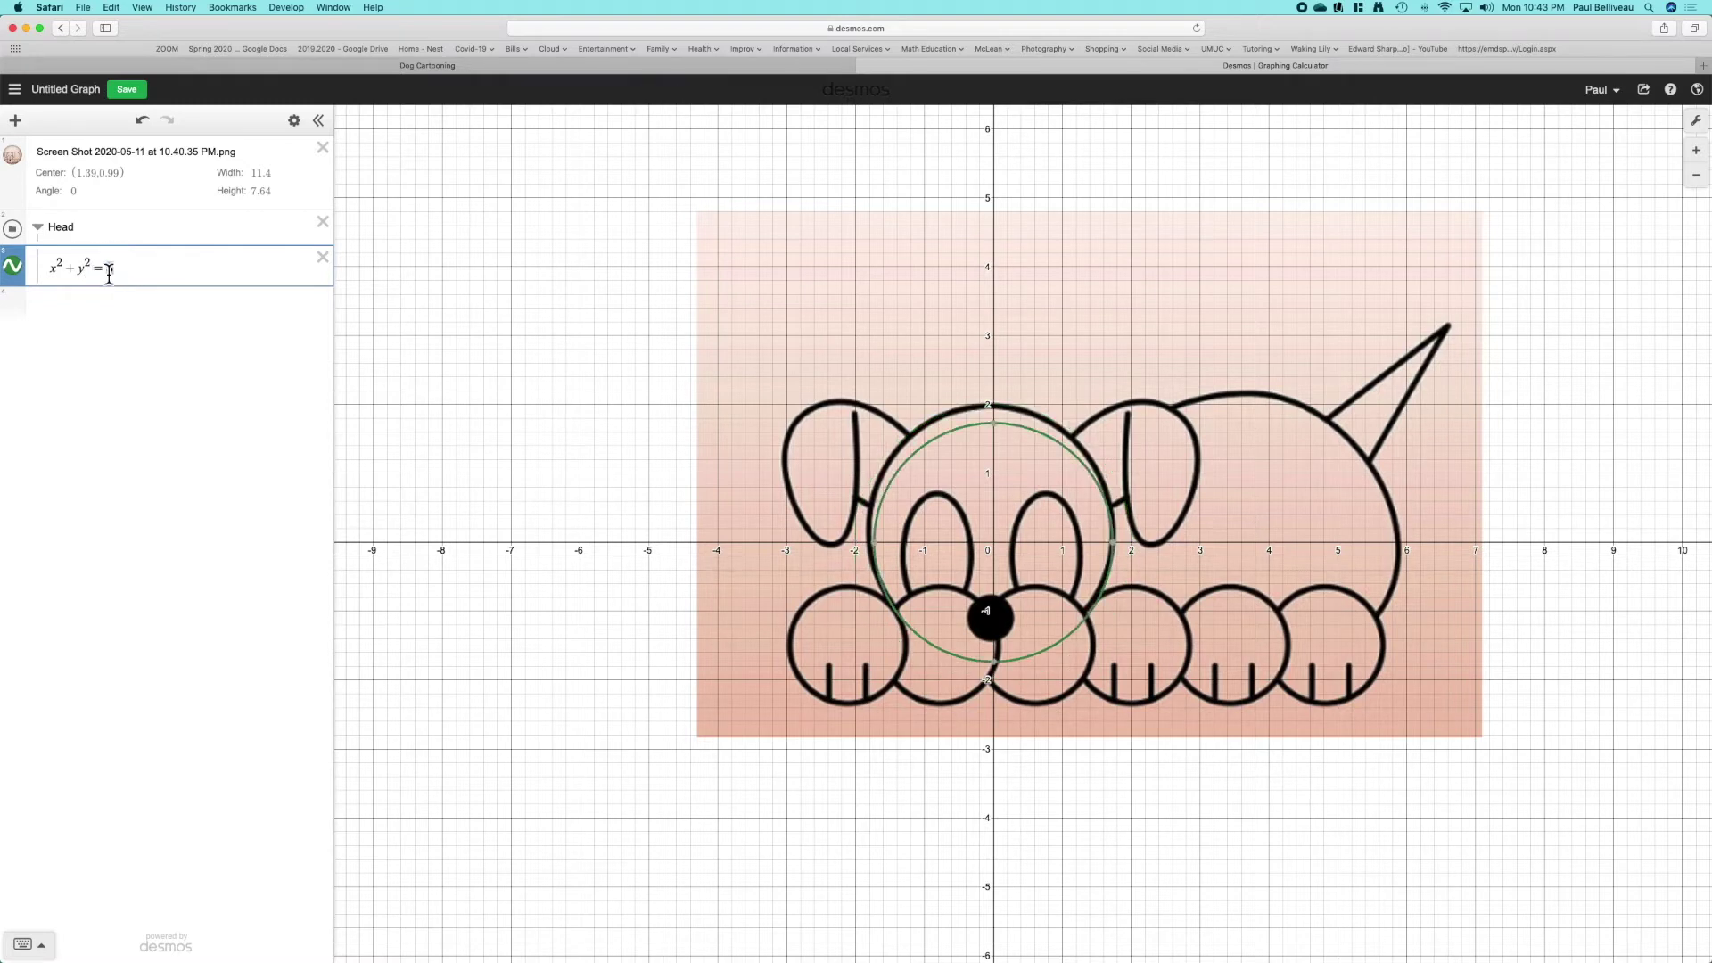
{"action": "type", "text": "r1"}
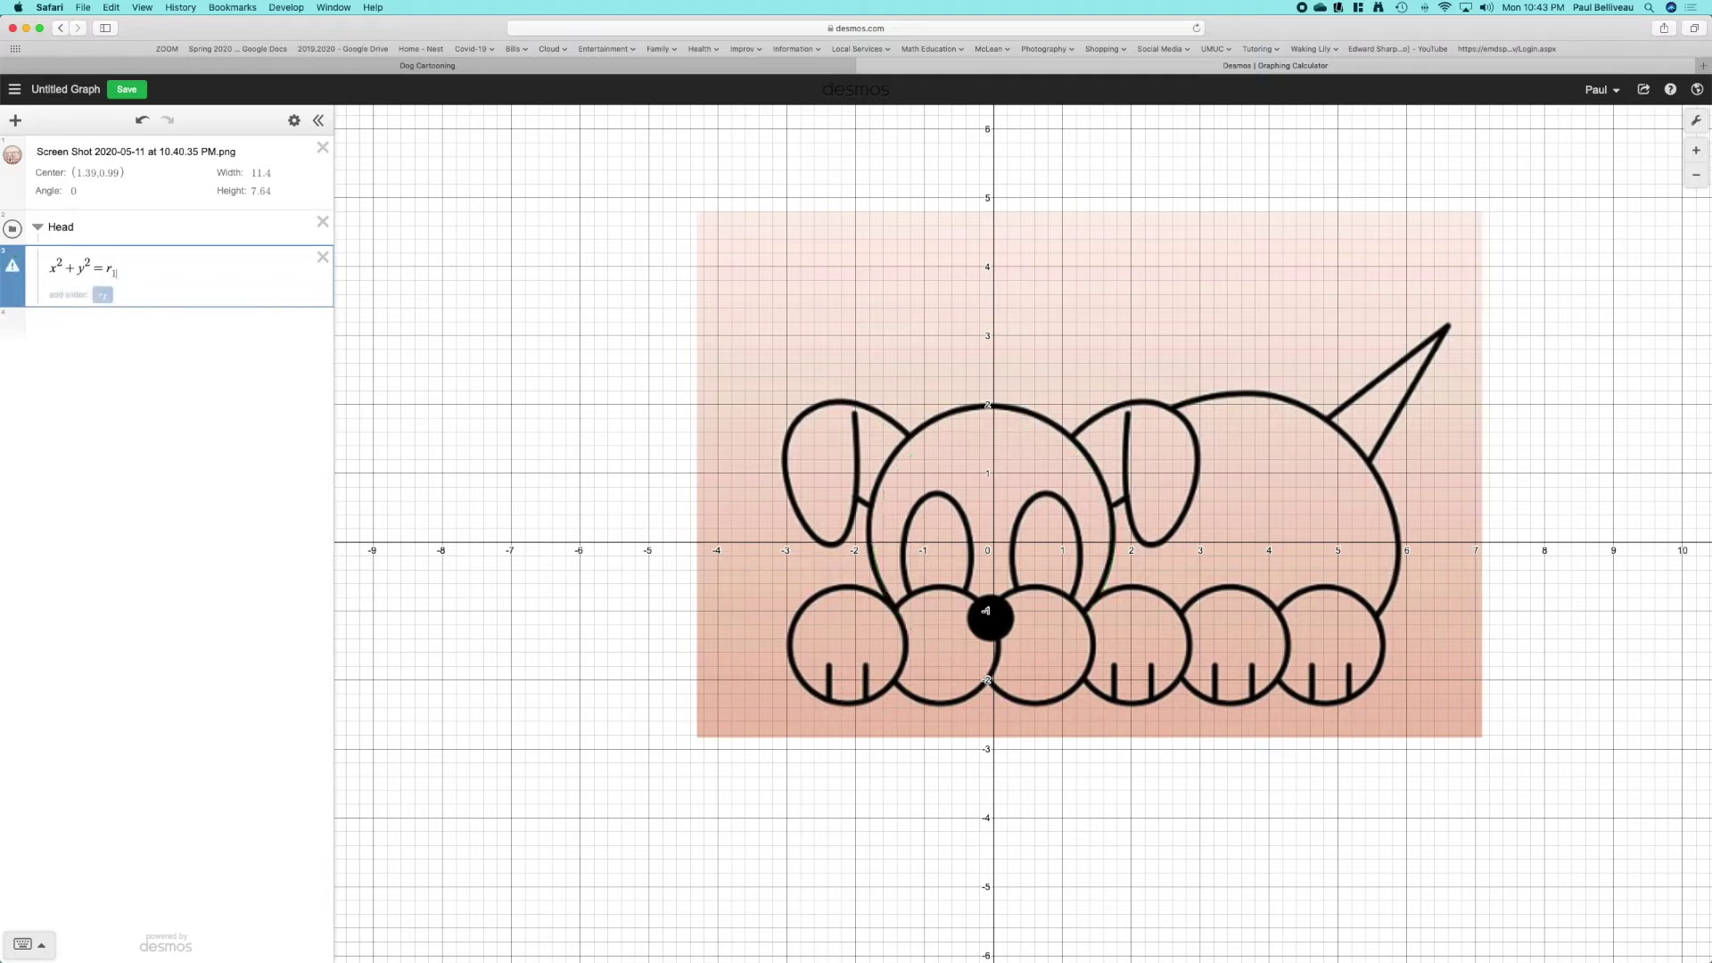
{"action": "left_click", "coordinate": [102, 295]}
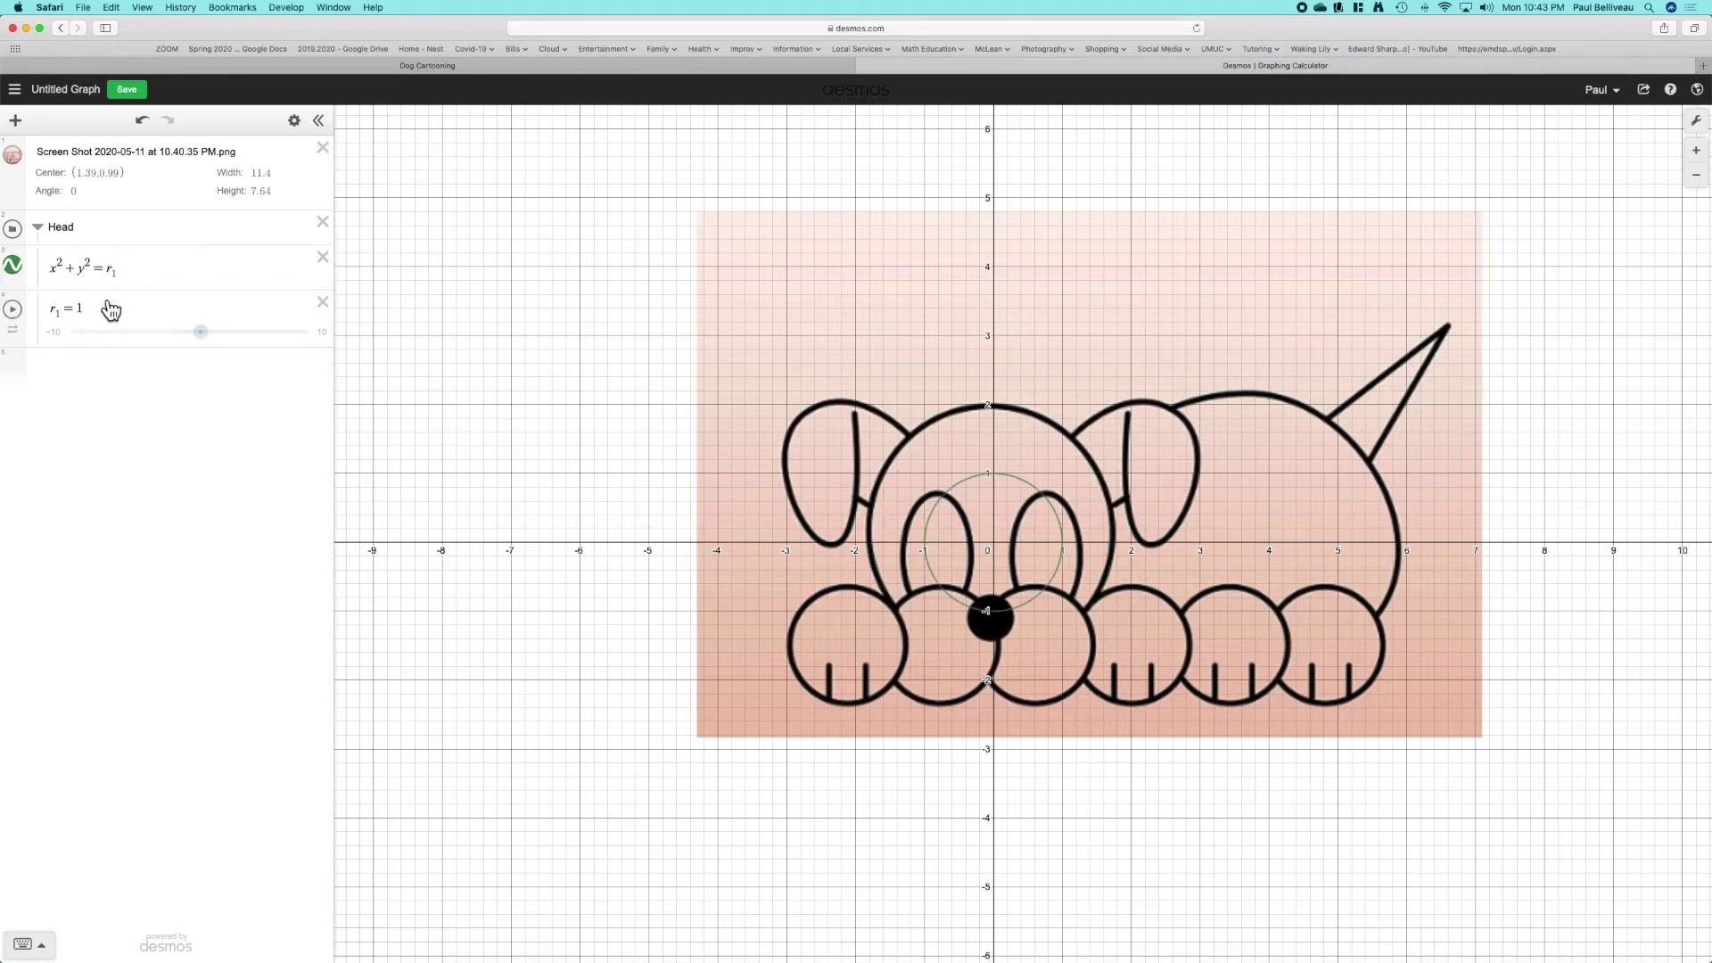
{"action": "left_click", "coordinate": [129, 275]}
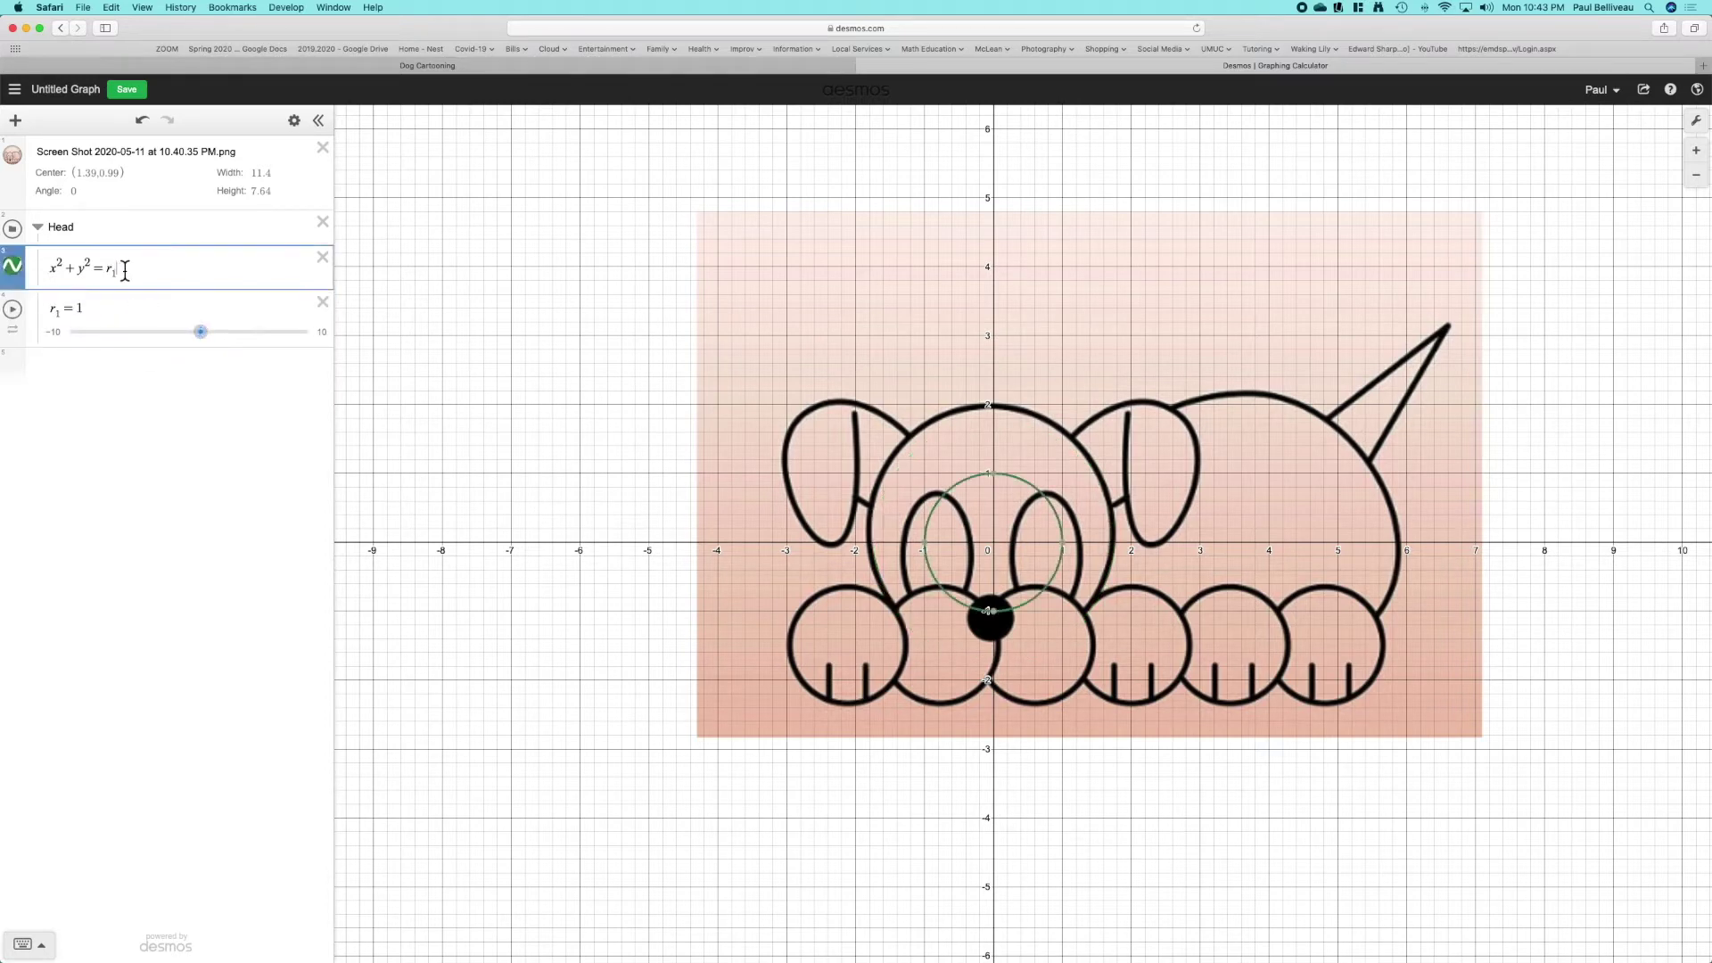
{"action": "type", "text": "^2"}
- Set r₁ to 1.8 and move the dog image to about (1.42, 0.83) so the head fits the circle
{"action": "left_click_drag", "start_coordinate": [206, 339], "coordinate": [217, 340]}
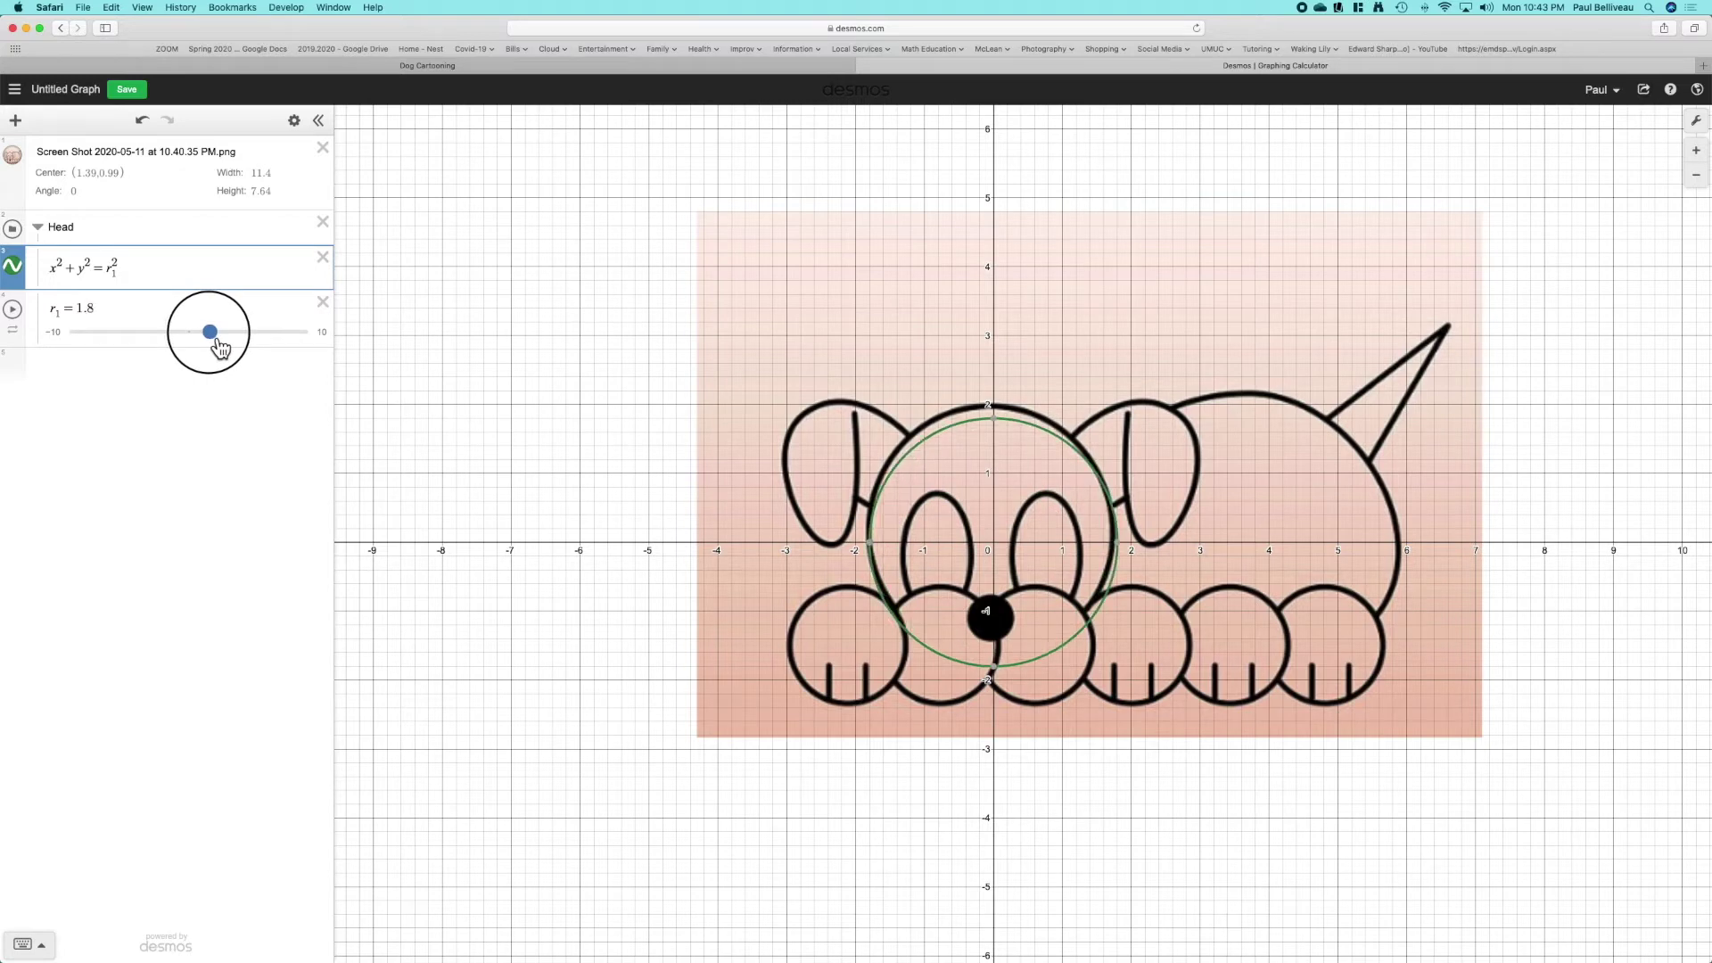
{"action": "left_click_drag", "start_coordinate": [217, 340], "coordinate": [219, 345]}
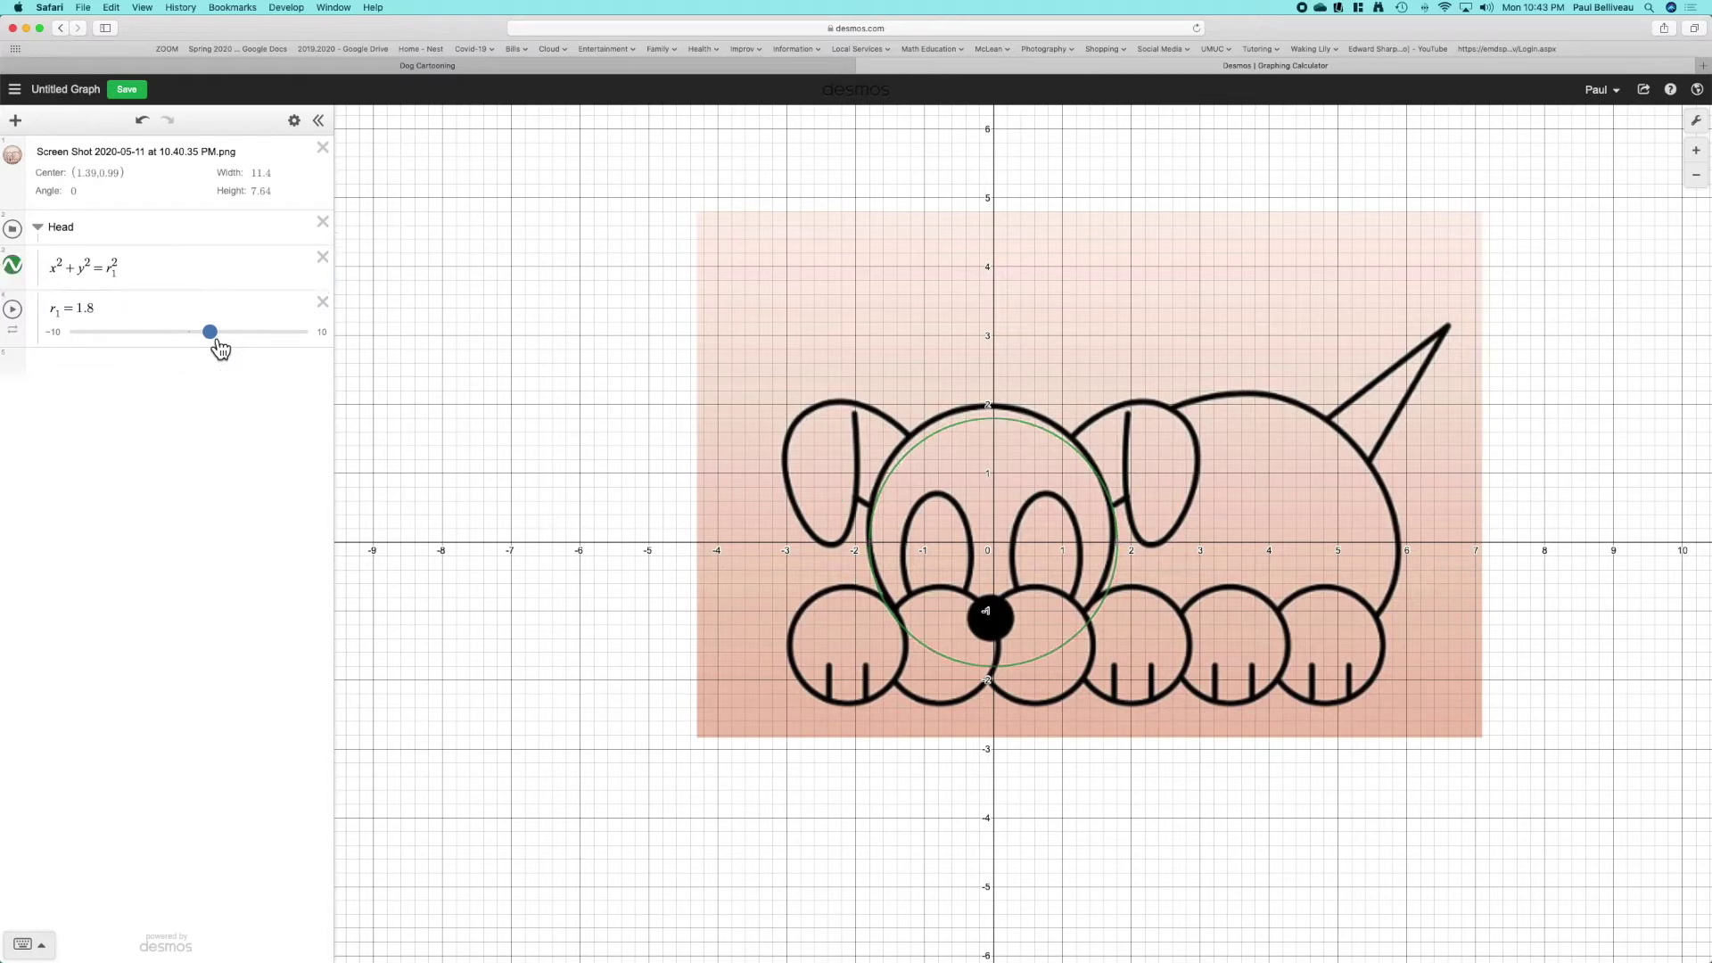
{"action": "left_click", "coordinate": [1210, 533]}
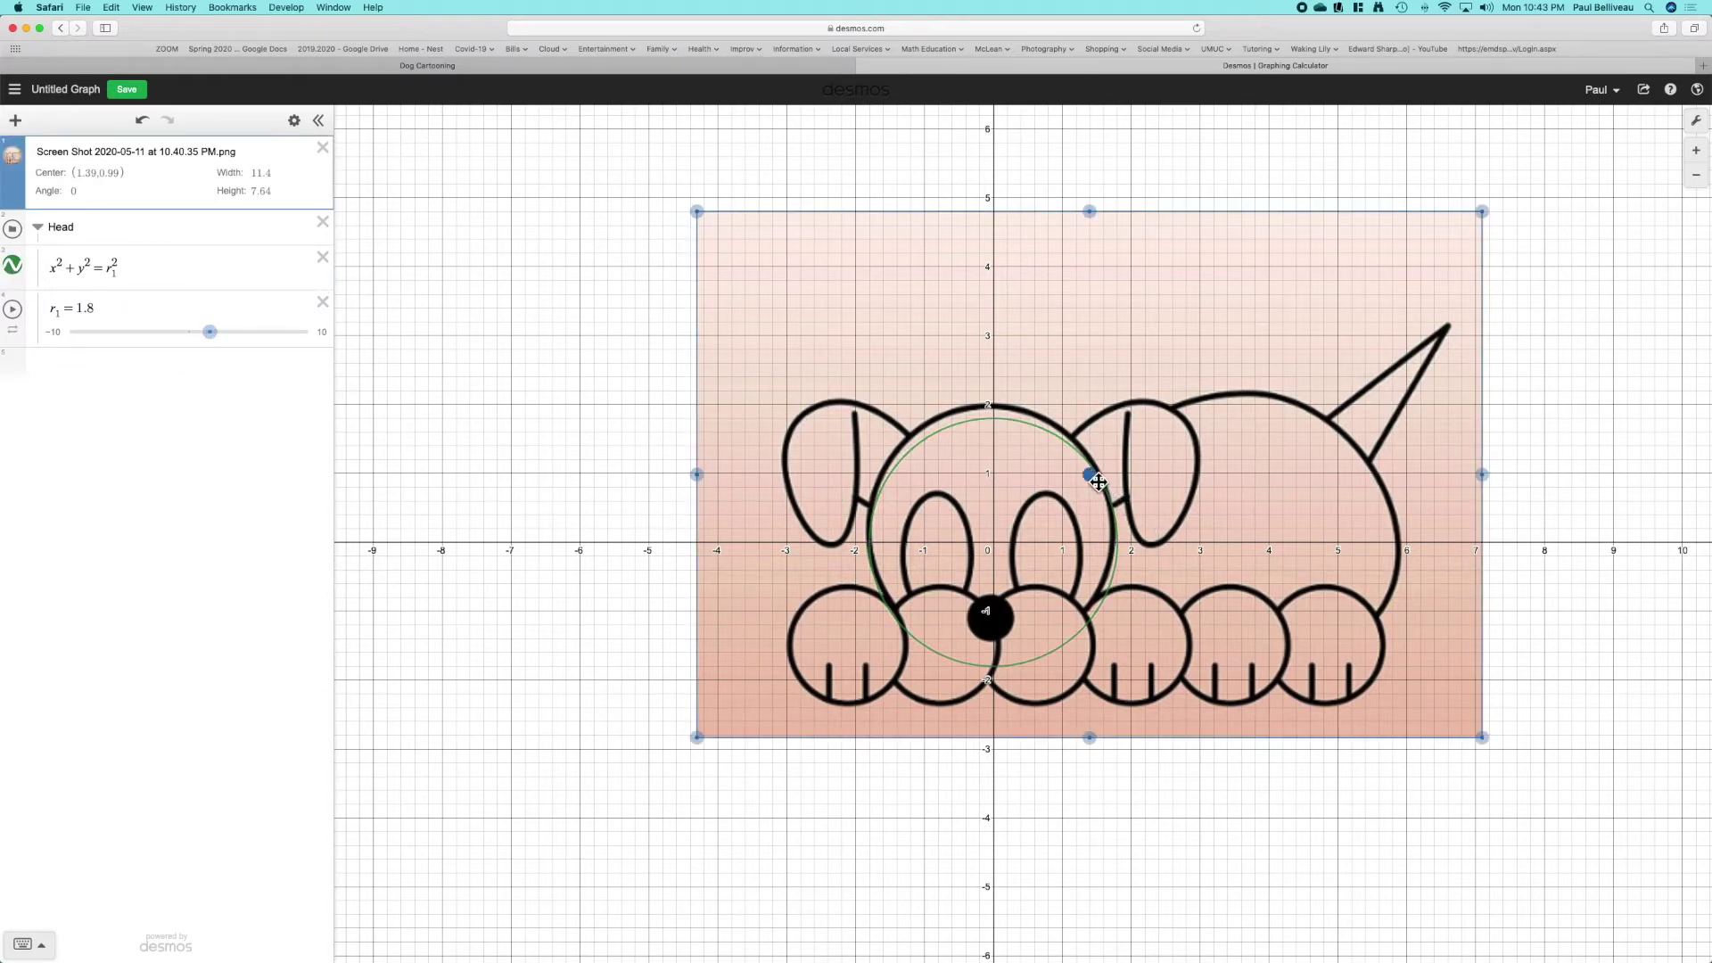
{"action": "left_click_drag", "start_coordinate": [1098, 481], "coordinate": [1094, 488]}
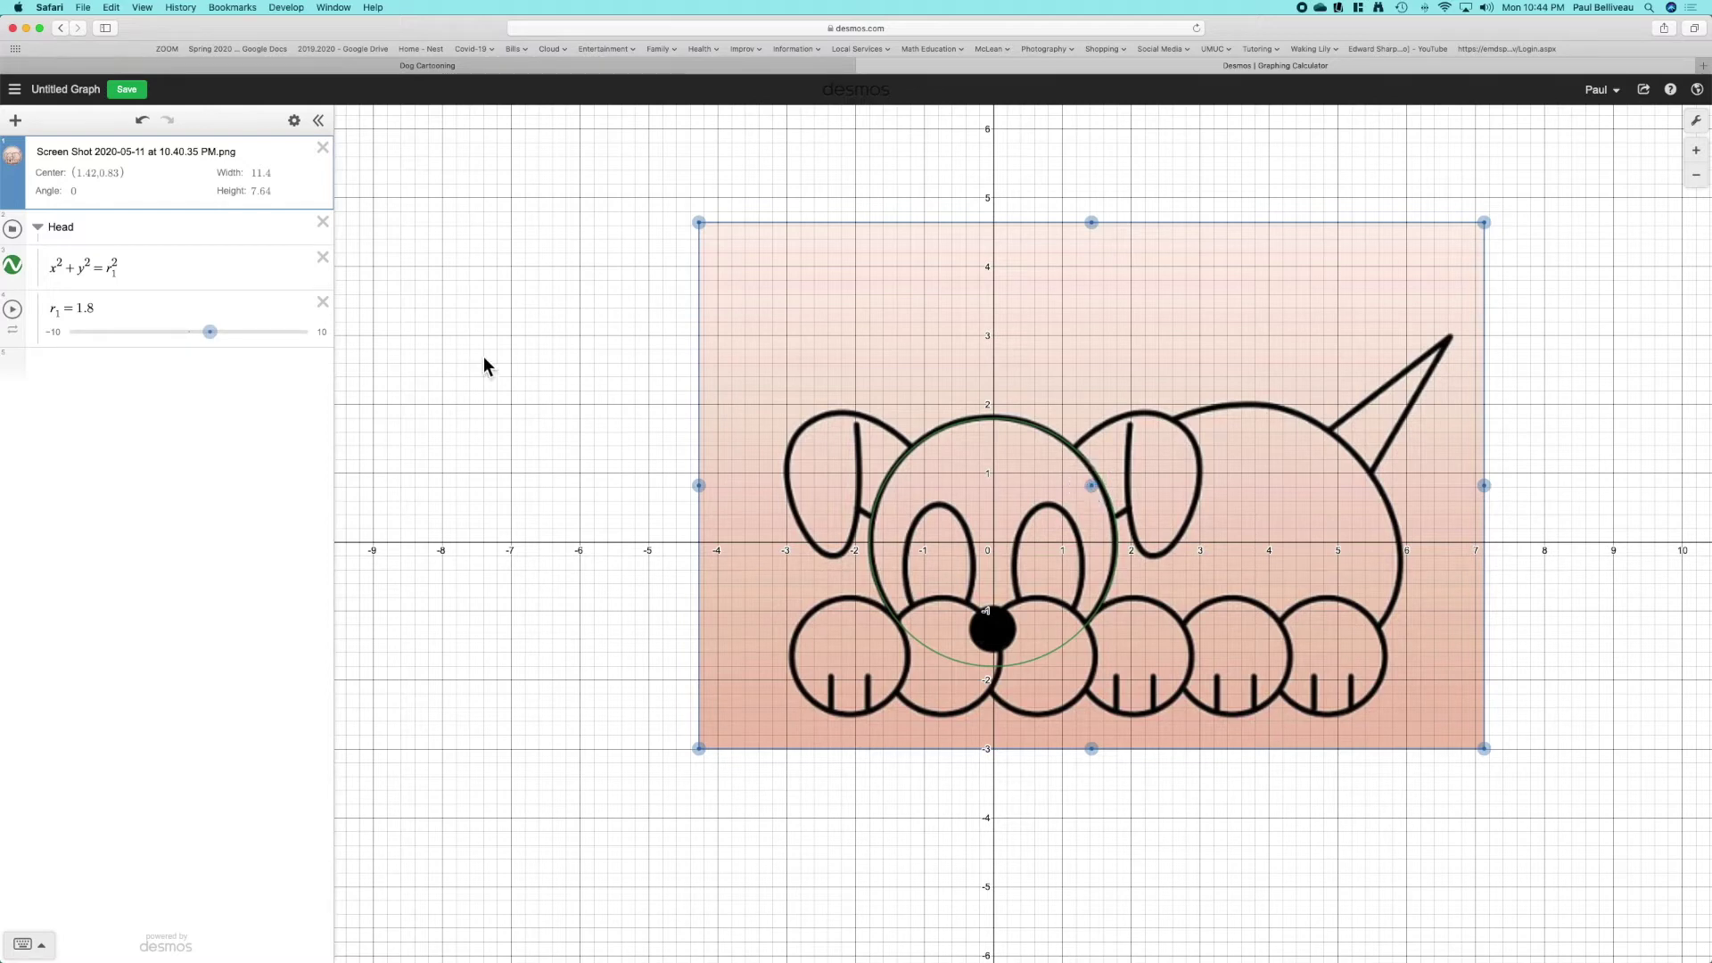
- Set r₁ to 2 and enlarge the dog image to about 12.17 by 8.16
{"action": "left_click", "coordinate": [212, 334]}
{"action": "left_click_drag", "start_coordinate": [214, 339], "coordinate": [216, 341]}
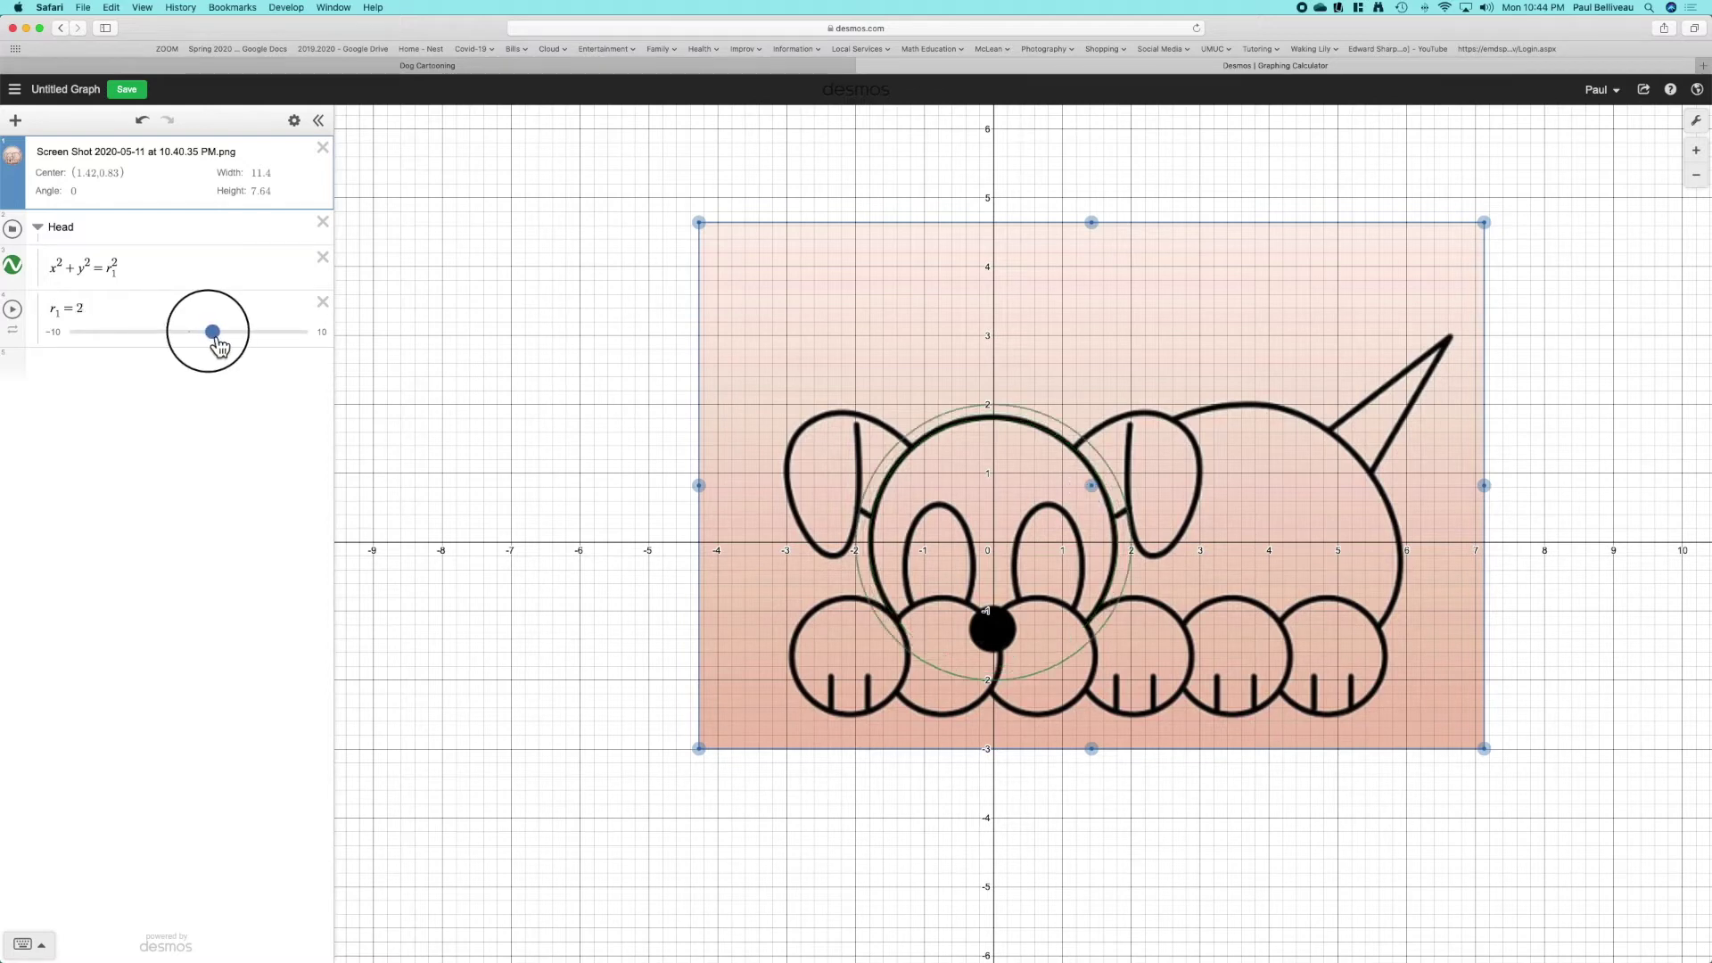
{"action": "left_click", "coordinate": [1076, 328]}
{"action": "left_click_drag", "start_coordinate": [1483, 222], "coordinate": [1514, 205]}
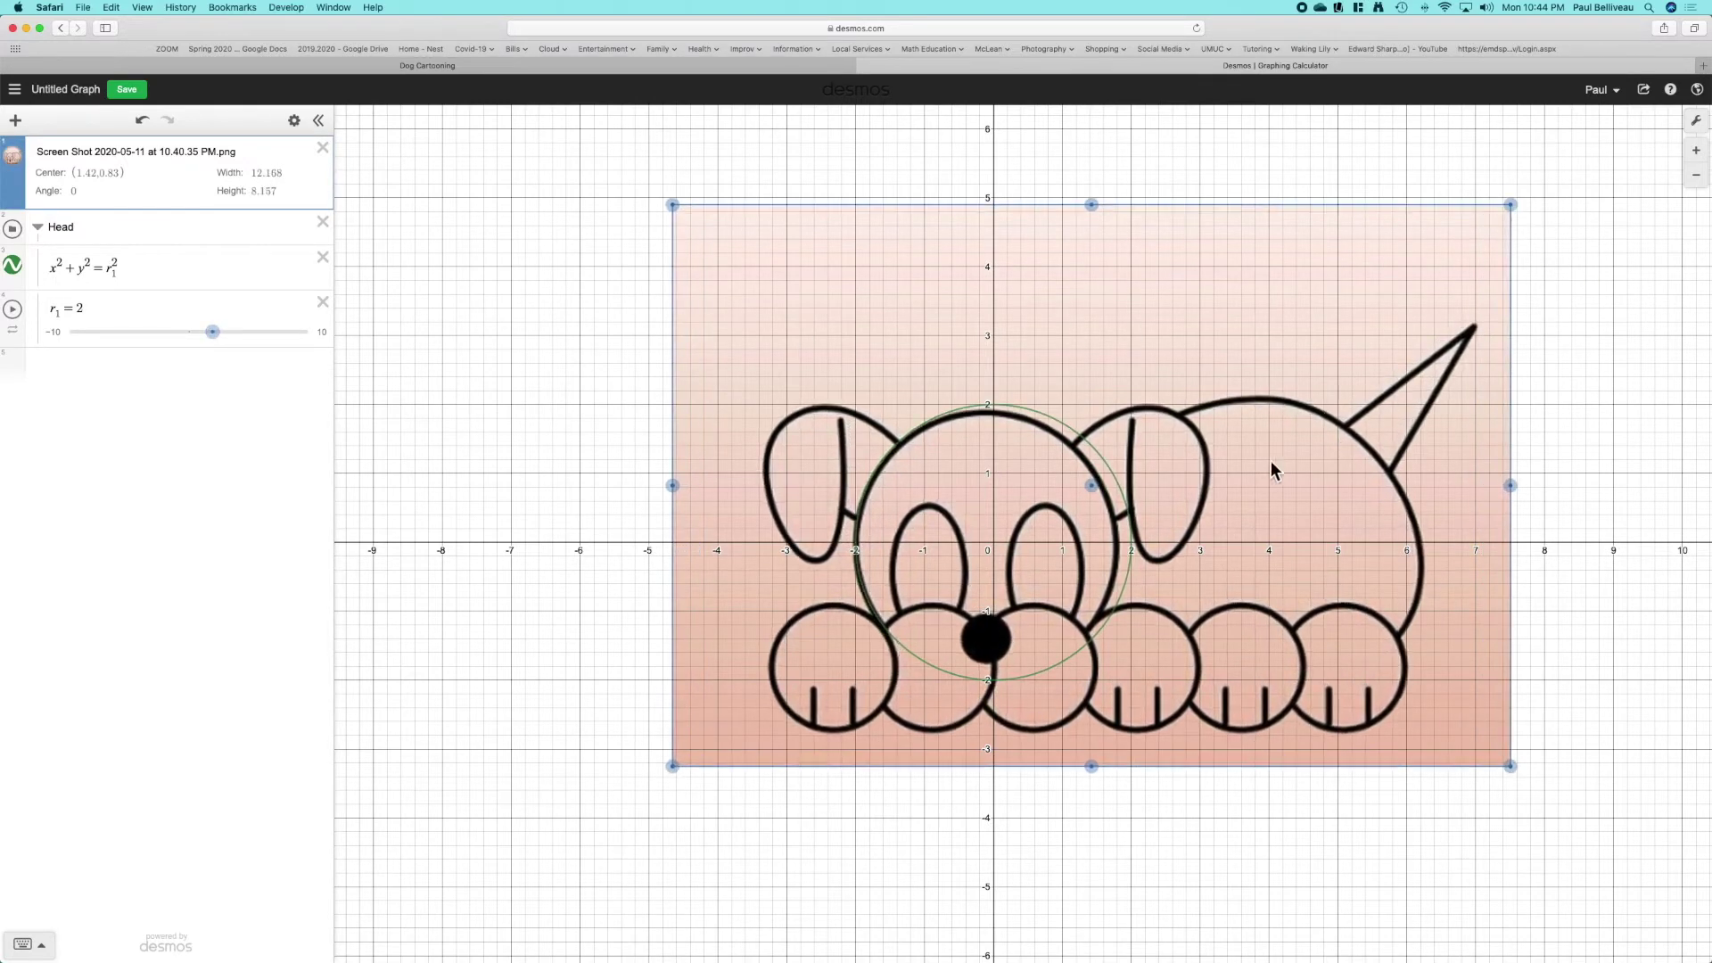
- Fit the dog's head to the radius 2 circle by sizing the image about 12.73 by 8.53, centred at about (1.6, 0.9)
{"action": "left_click", "coordinate": [1096, 485]}
{"action": "left_click_drag", "start_coordinate": [1098, 487], "coordinate": [1103, 489]}
{"action": "left_click_drag", "start_coordinate": [1515, 768], "coordinate": [1523, 768]}
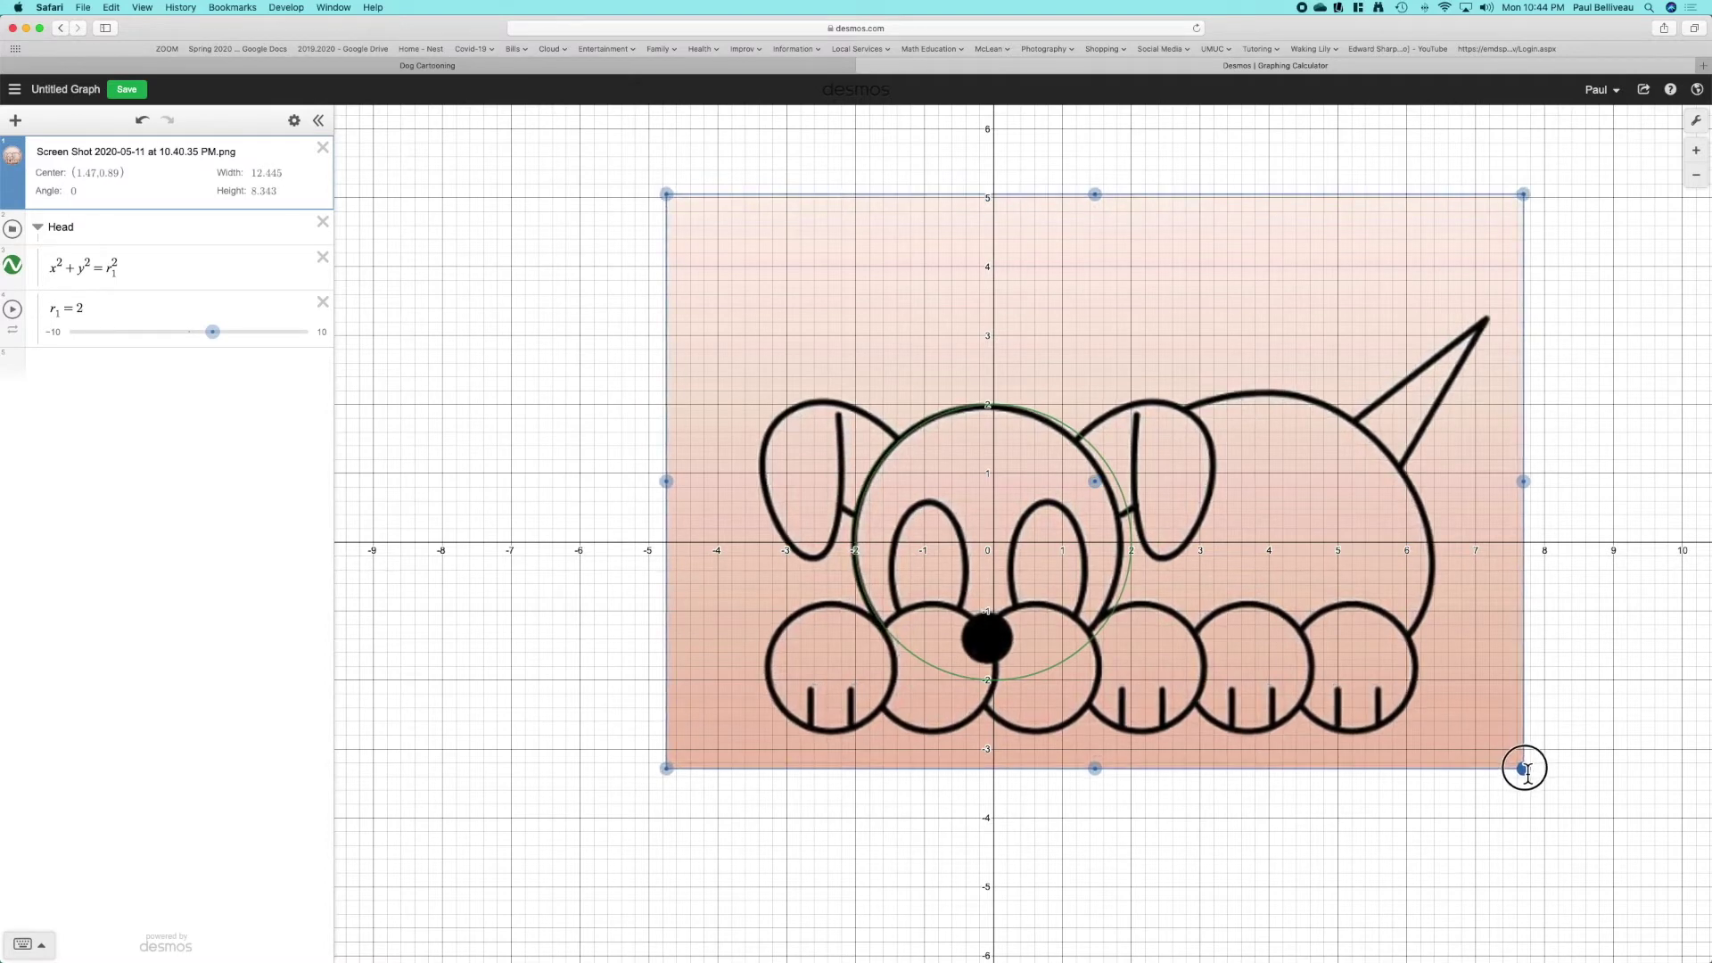
{"action": "left_click_drag", "start_coordinate": [1096, 481], "coordinate": [1103, 484]}
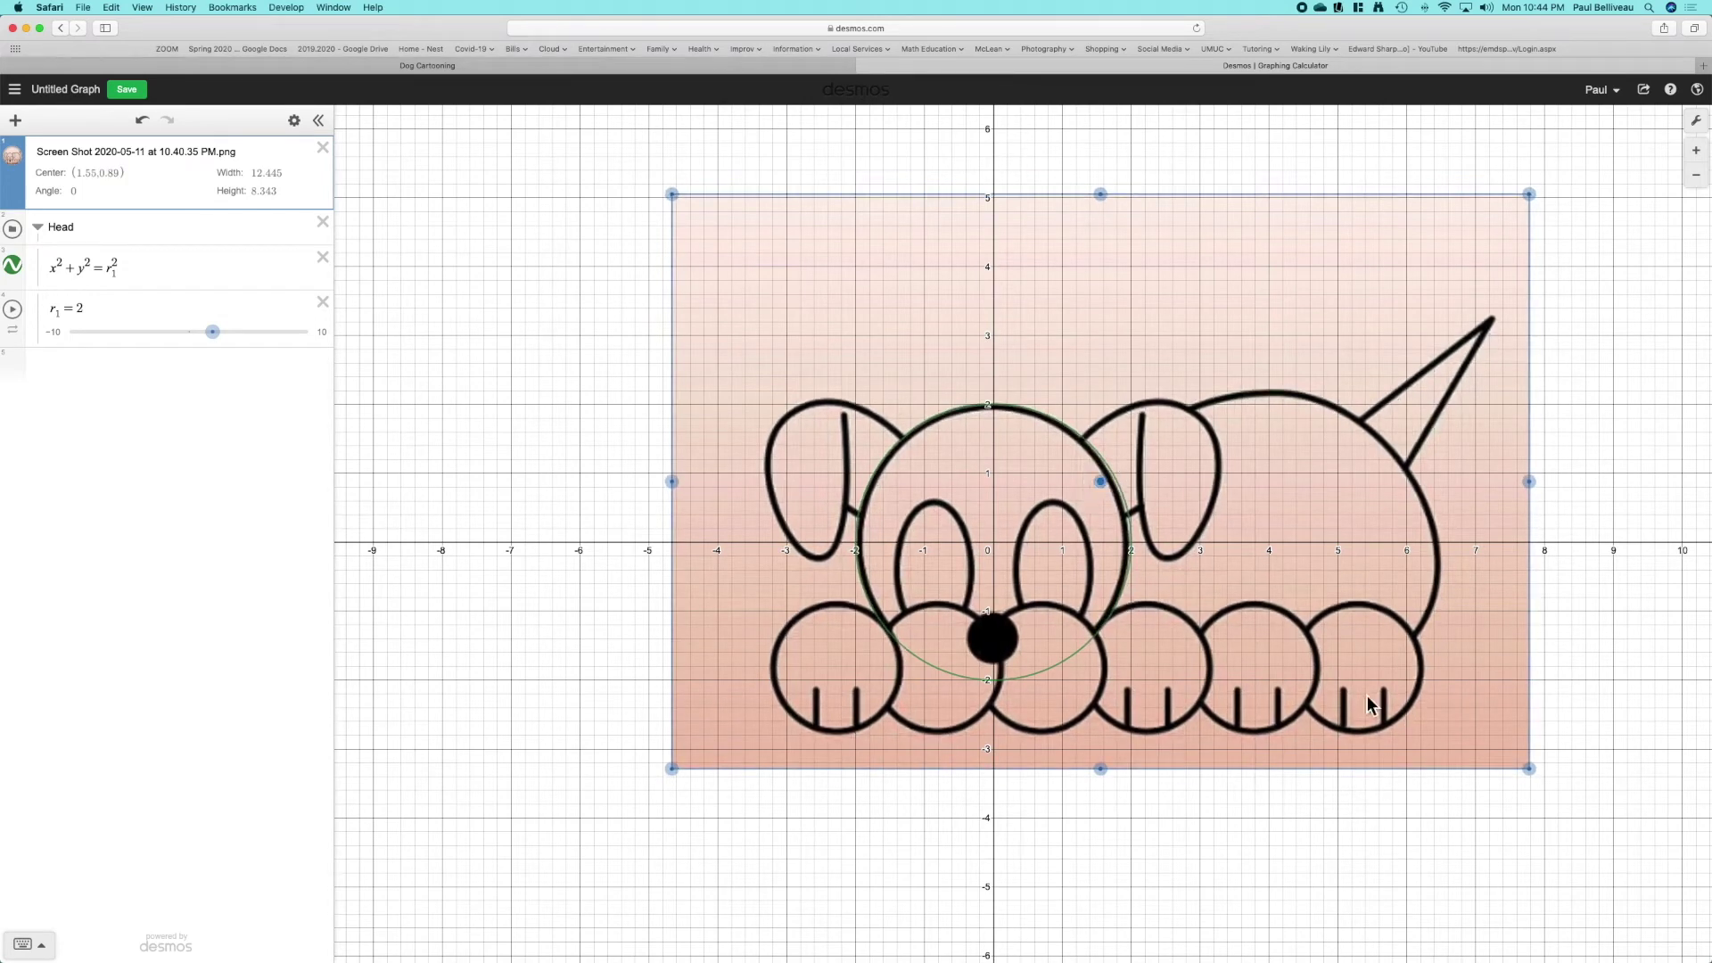
{"action": "left_click_drag", "start_coordinate": [1533, 772], "coordinate": [1539, 775]}
{"action": "left_click_drag", "start_coordinate": [1106, 488], "coordinate": [1107, 487]}
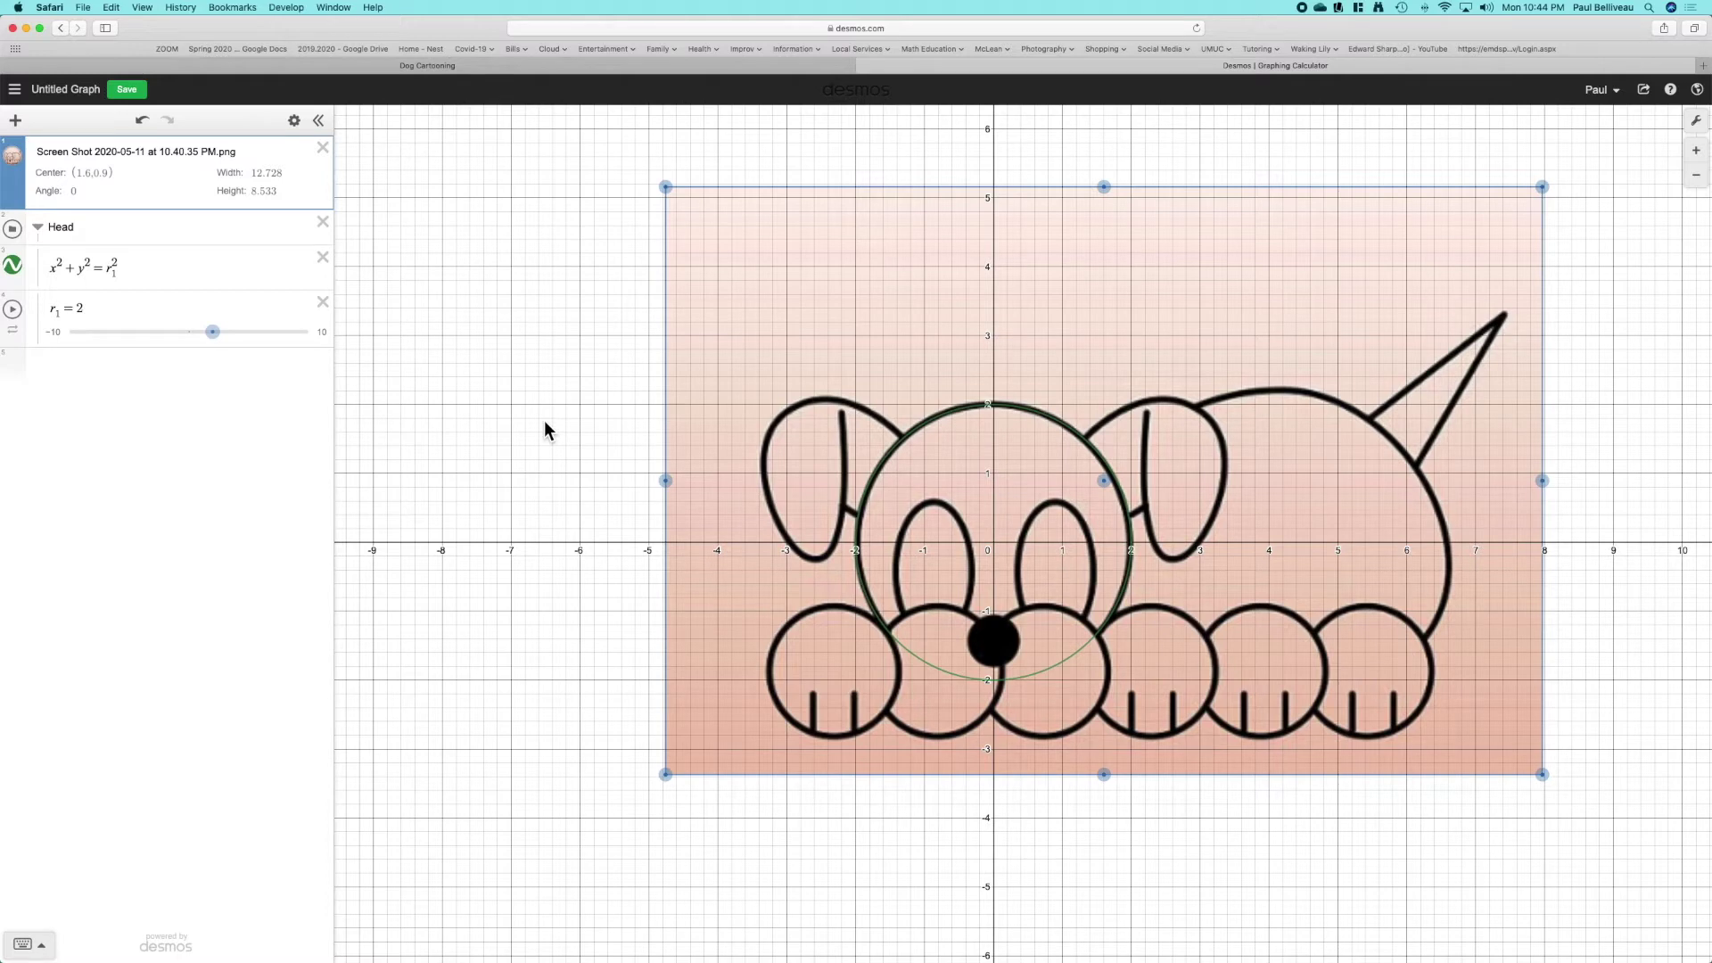
- Fade the dog image behind the graphs by setting its opacity to the second-lightest level
{"action": "left_click", "coordinate": [157, 284]}
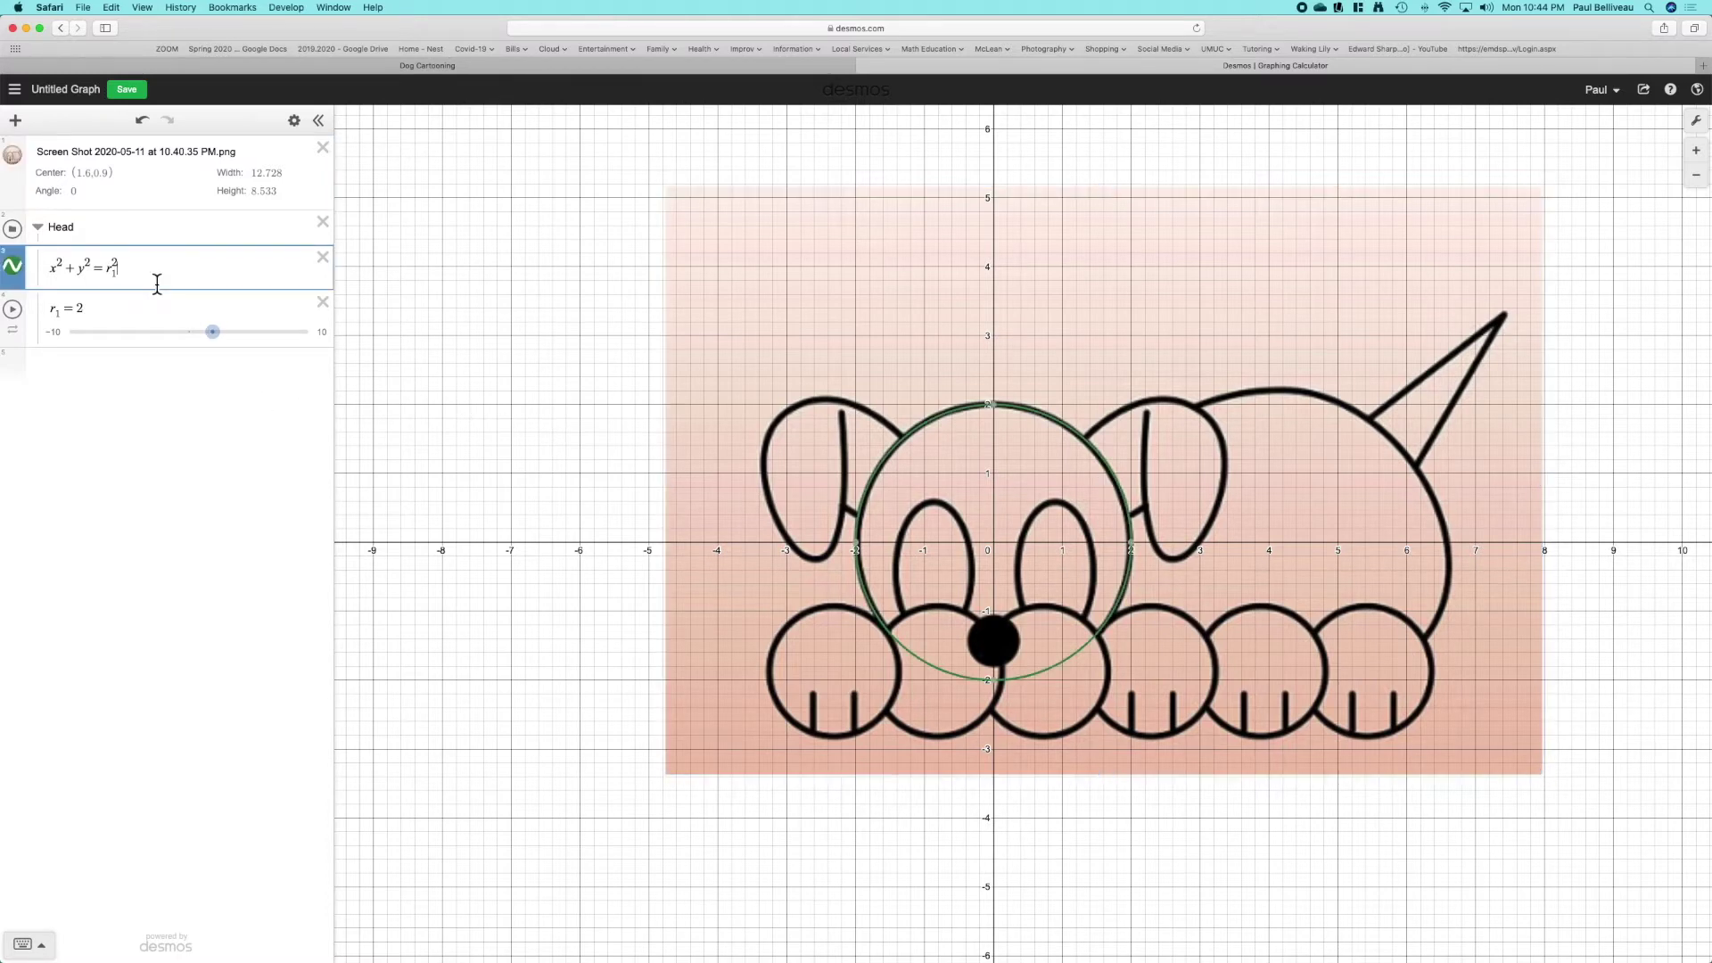
{"action": "left_click", "coordinate": [13, 156]}
{"action": "left_click", "coordinate": [13, 156]}
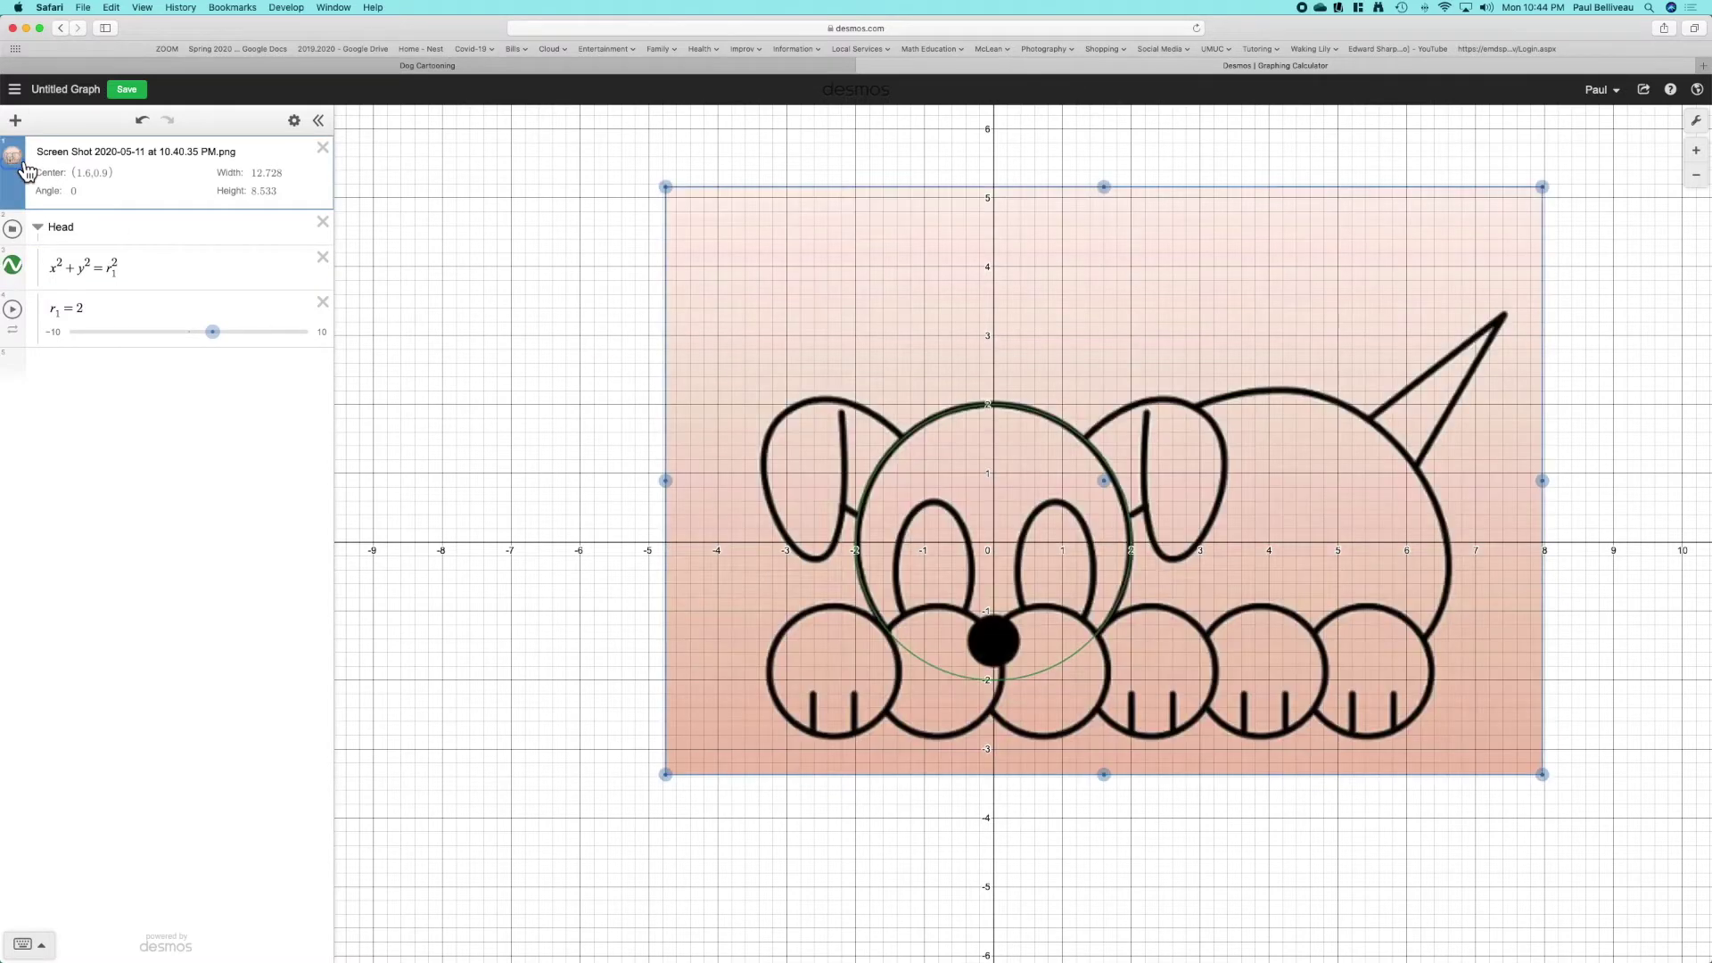
{"action": "left_click", "coordinate": [295, 120]}
{"action": "left_click", "coordinate": [16, 161]}
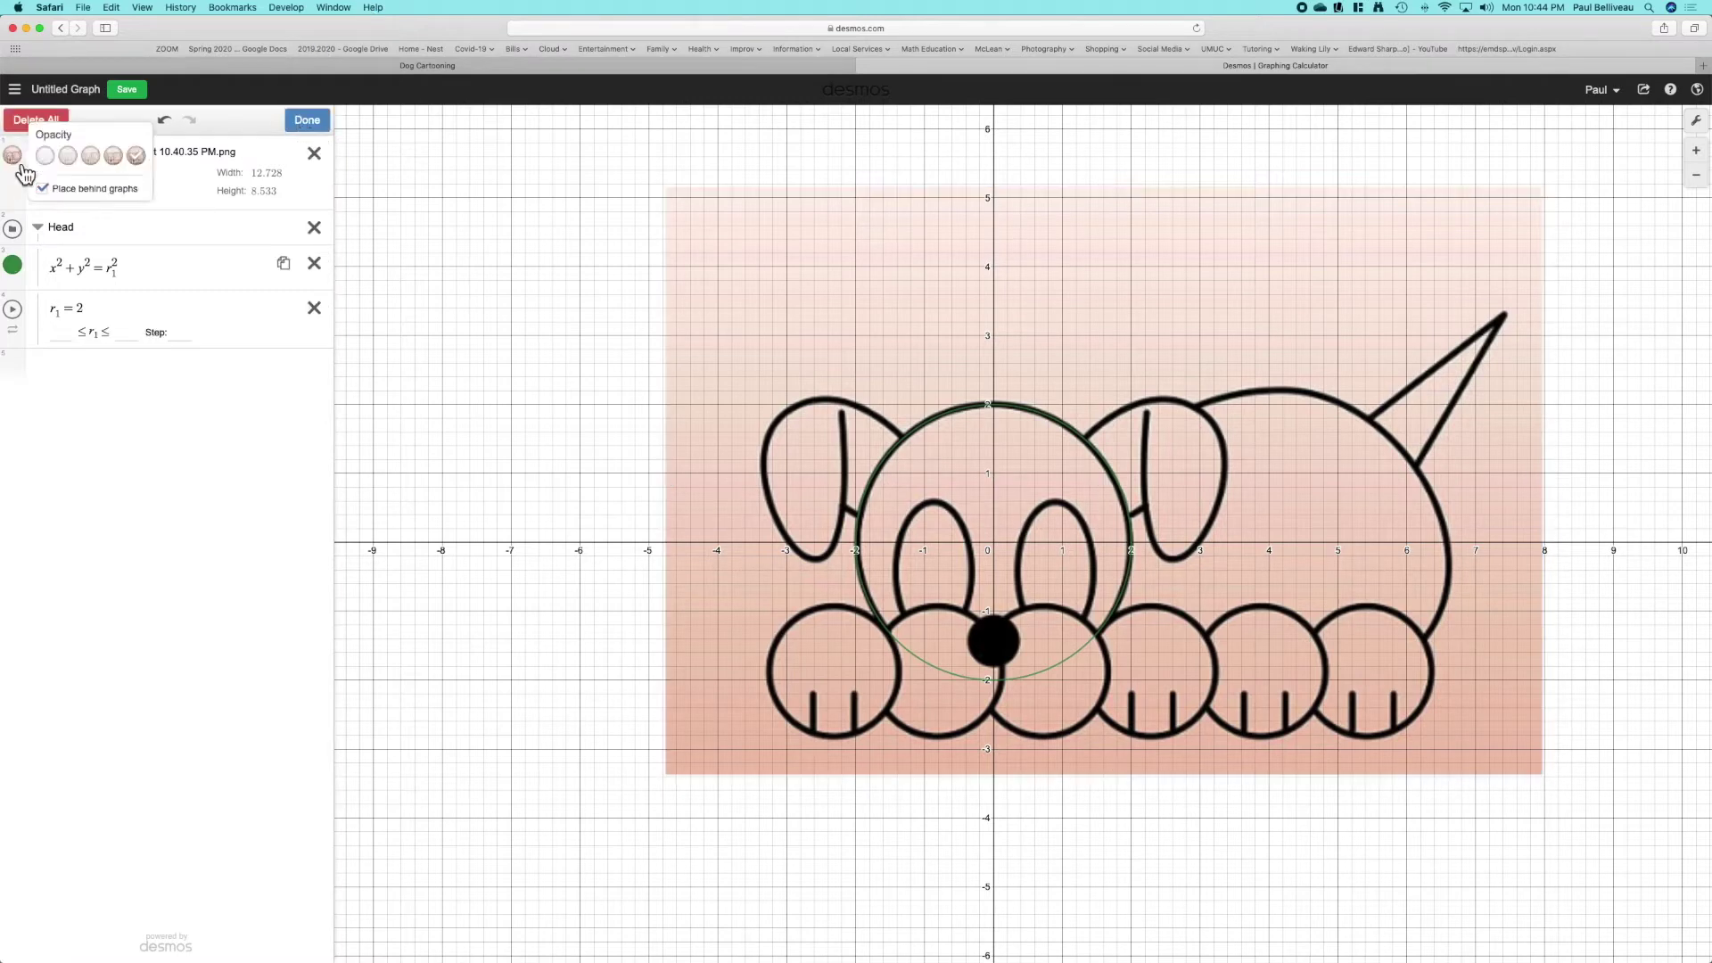
{"action": "left_click", "coordinate": [93, 161]}
{"action": "left_click", "coordinate": [70, 161]}
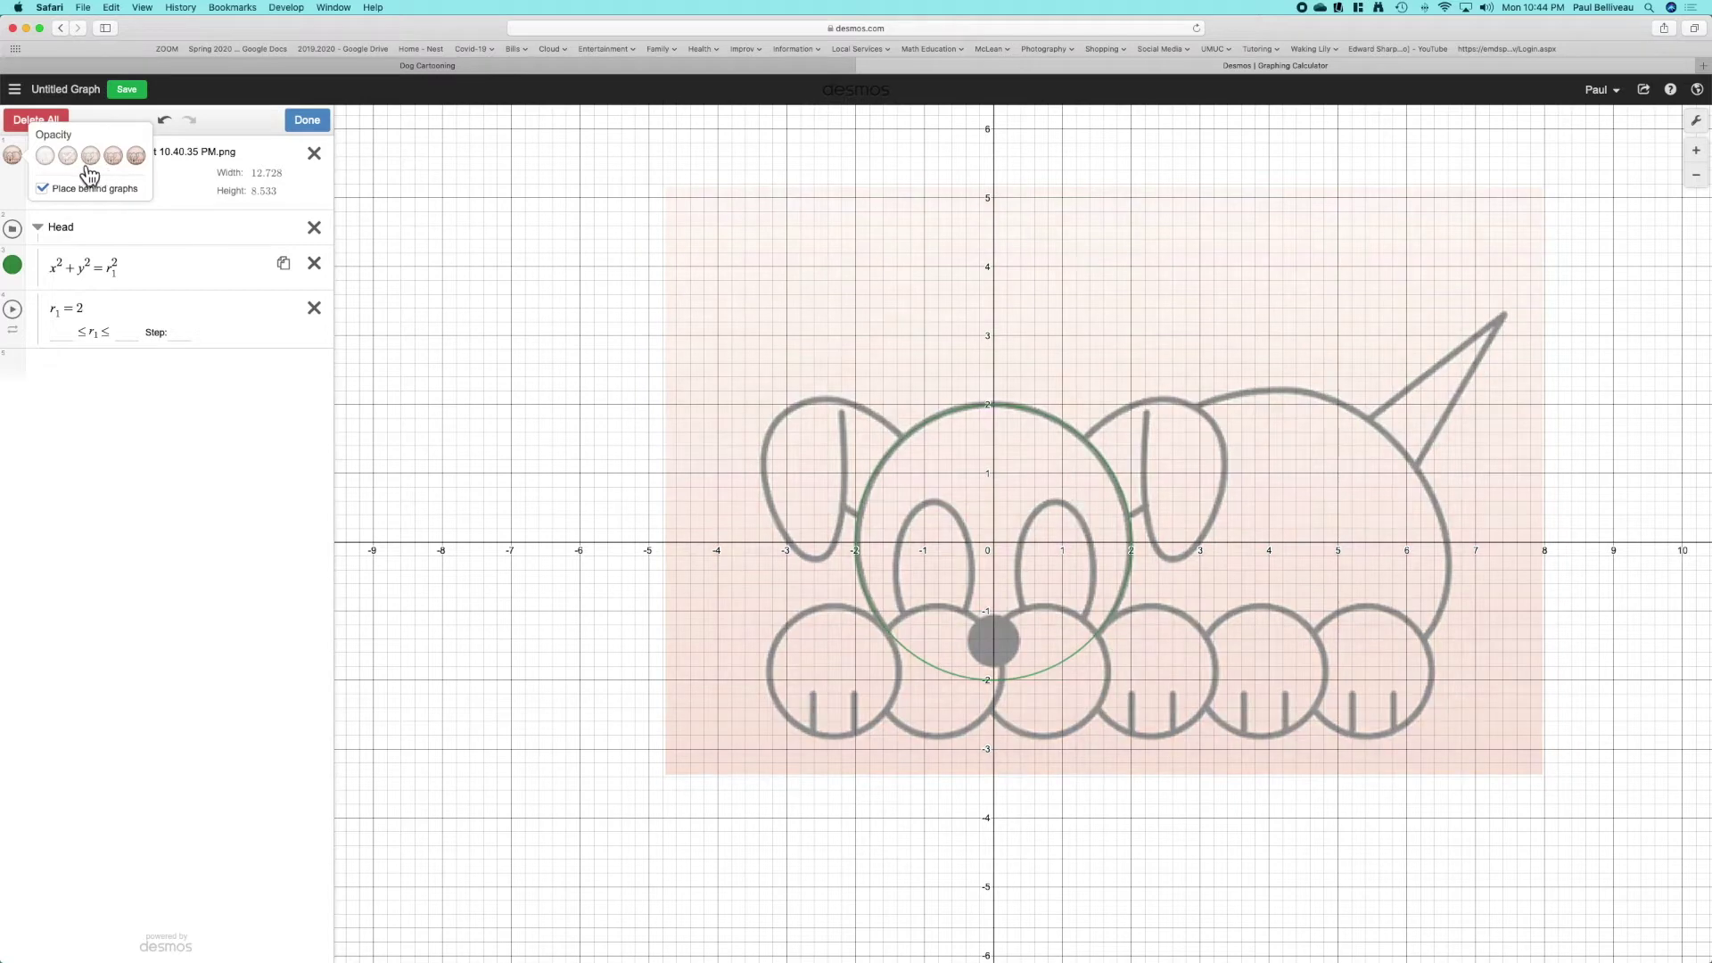
{"action": "left_click", "coordinate": [307, 121]}
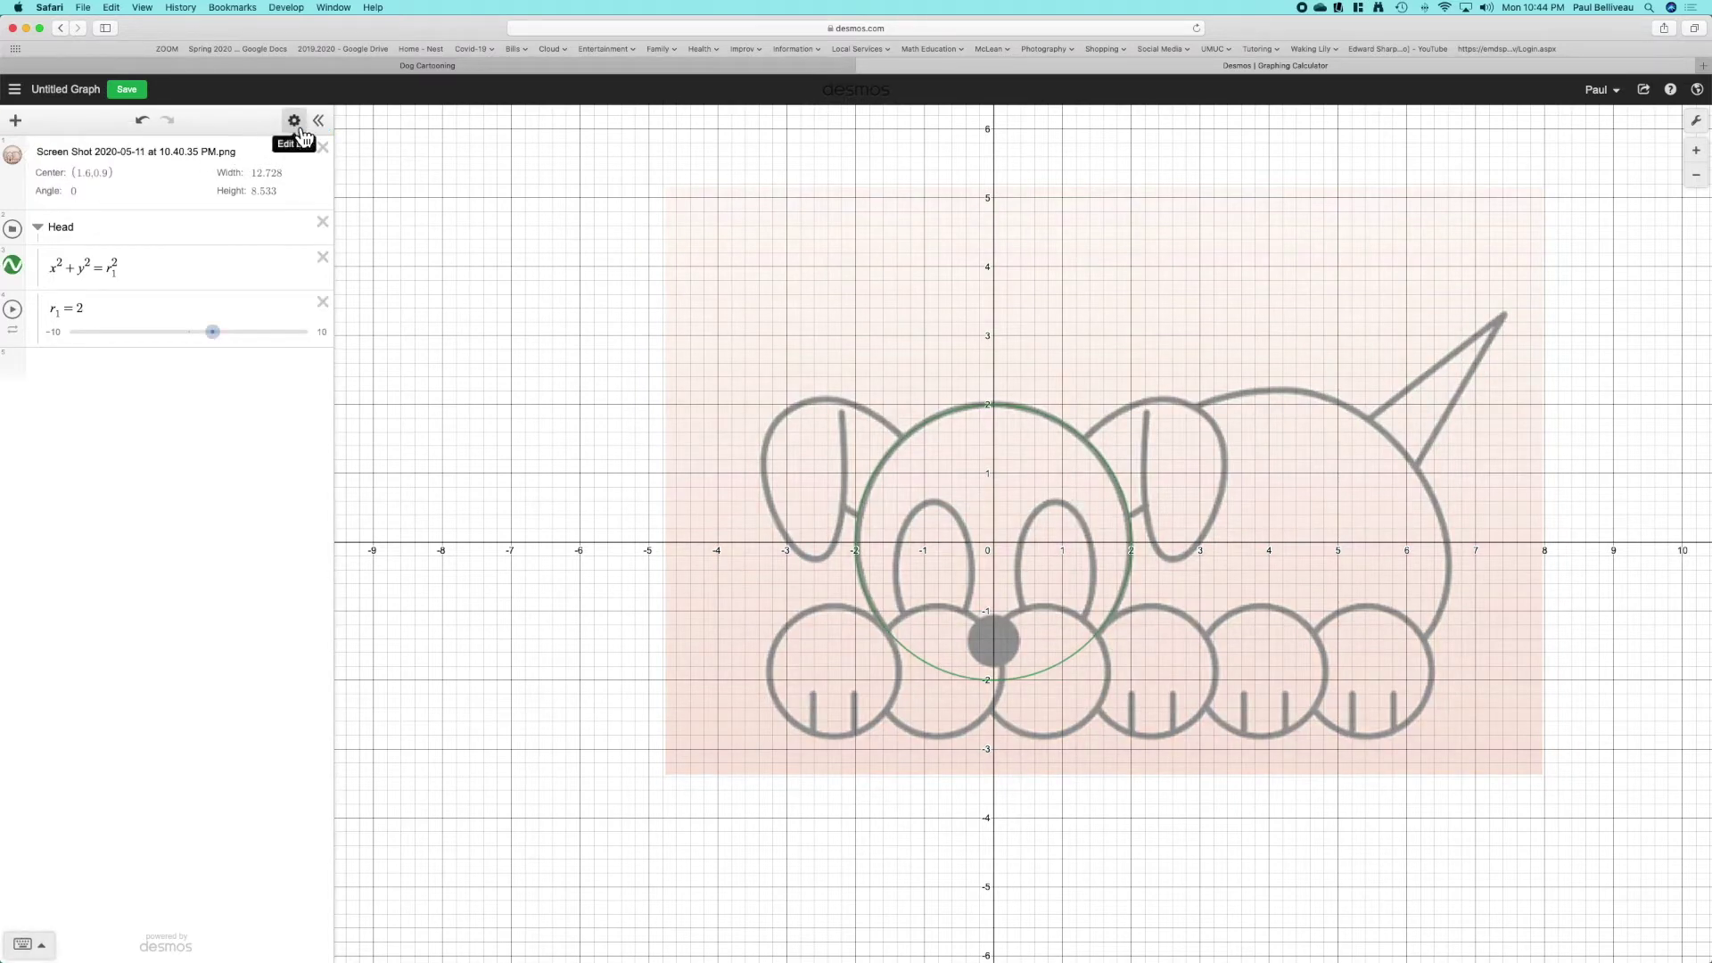
- Try stronger opacity levels on the dog image and set it back to the second-lightest level
{"action": "left_click", "coordinate": [295, 123]}
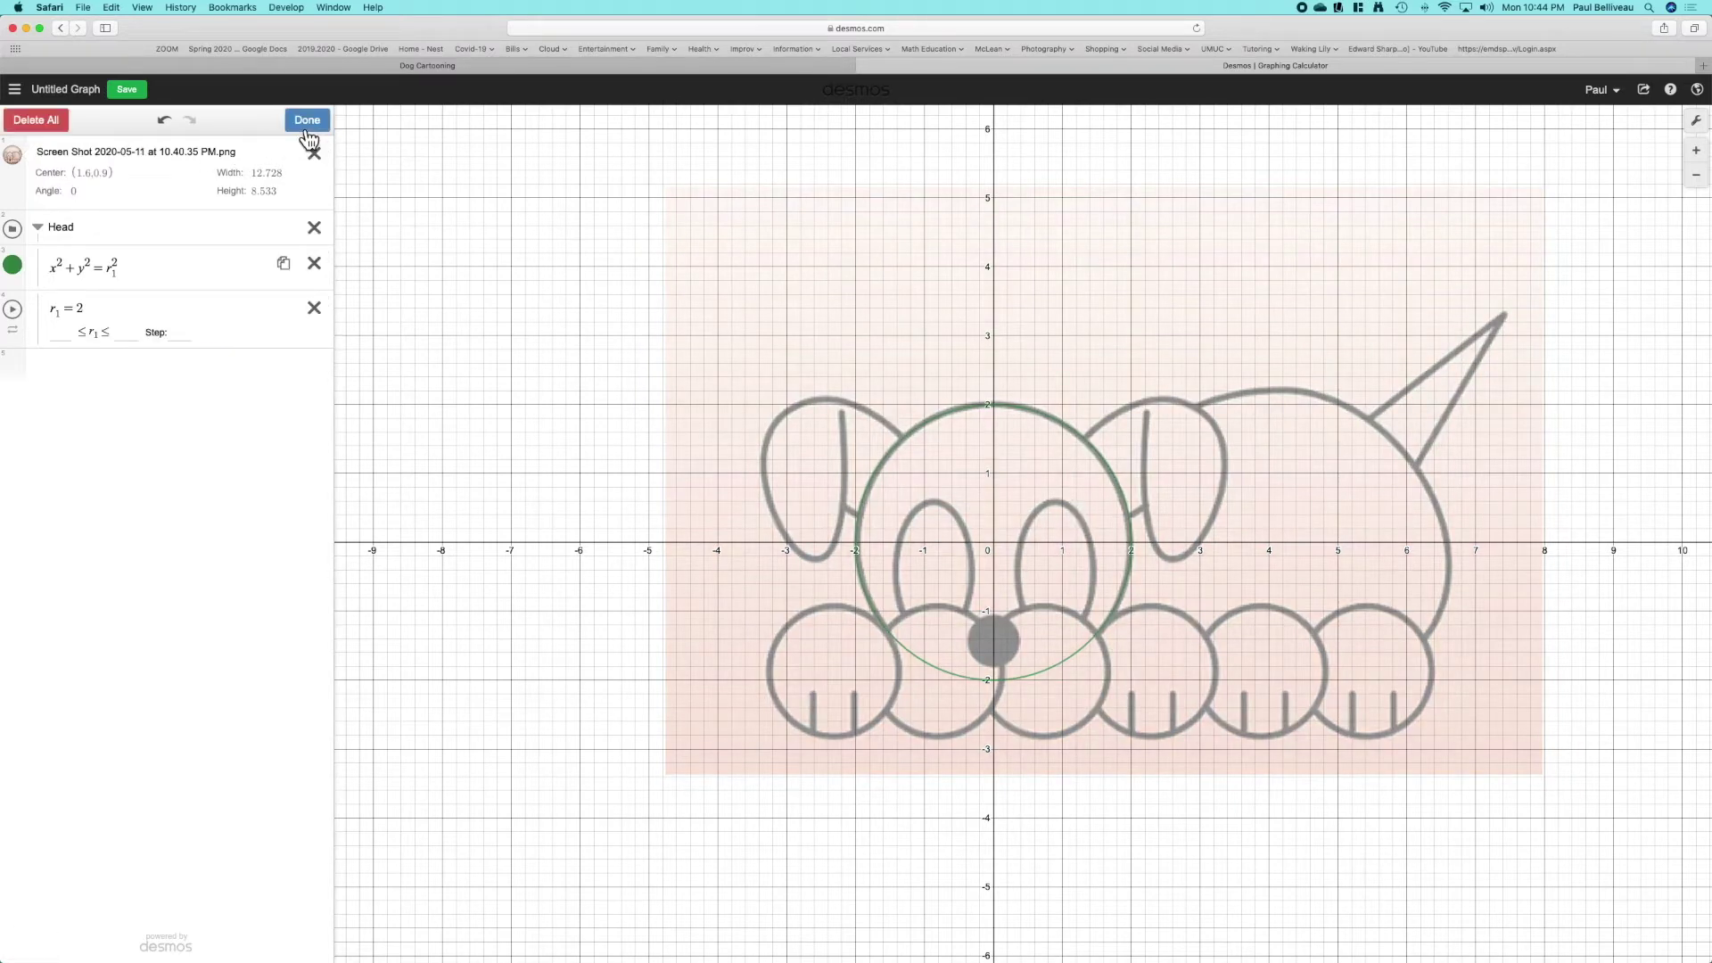
{"action": "left_click", "coordinate": [14, 156]}
{"action": "left_click", "coordinate": [92, 159]}
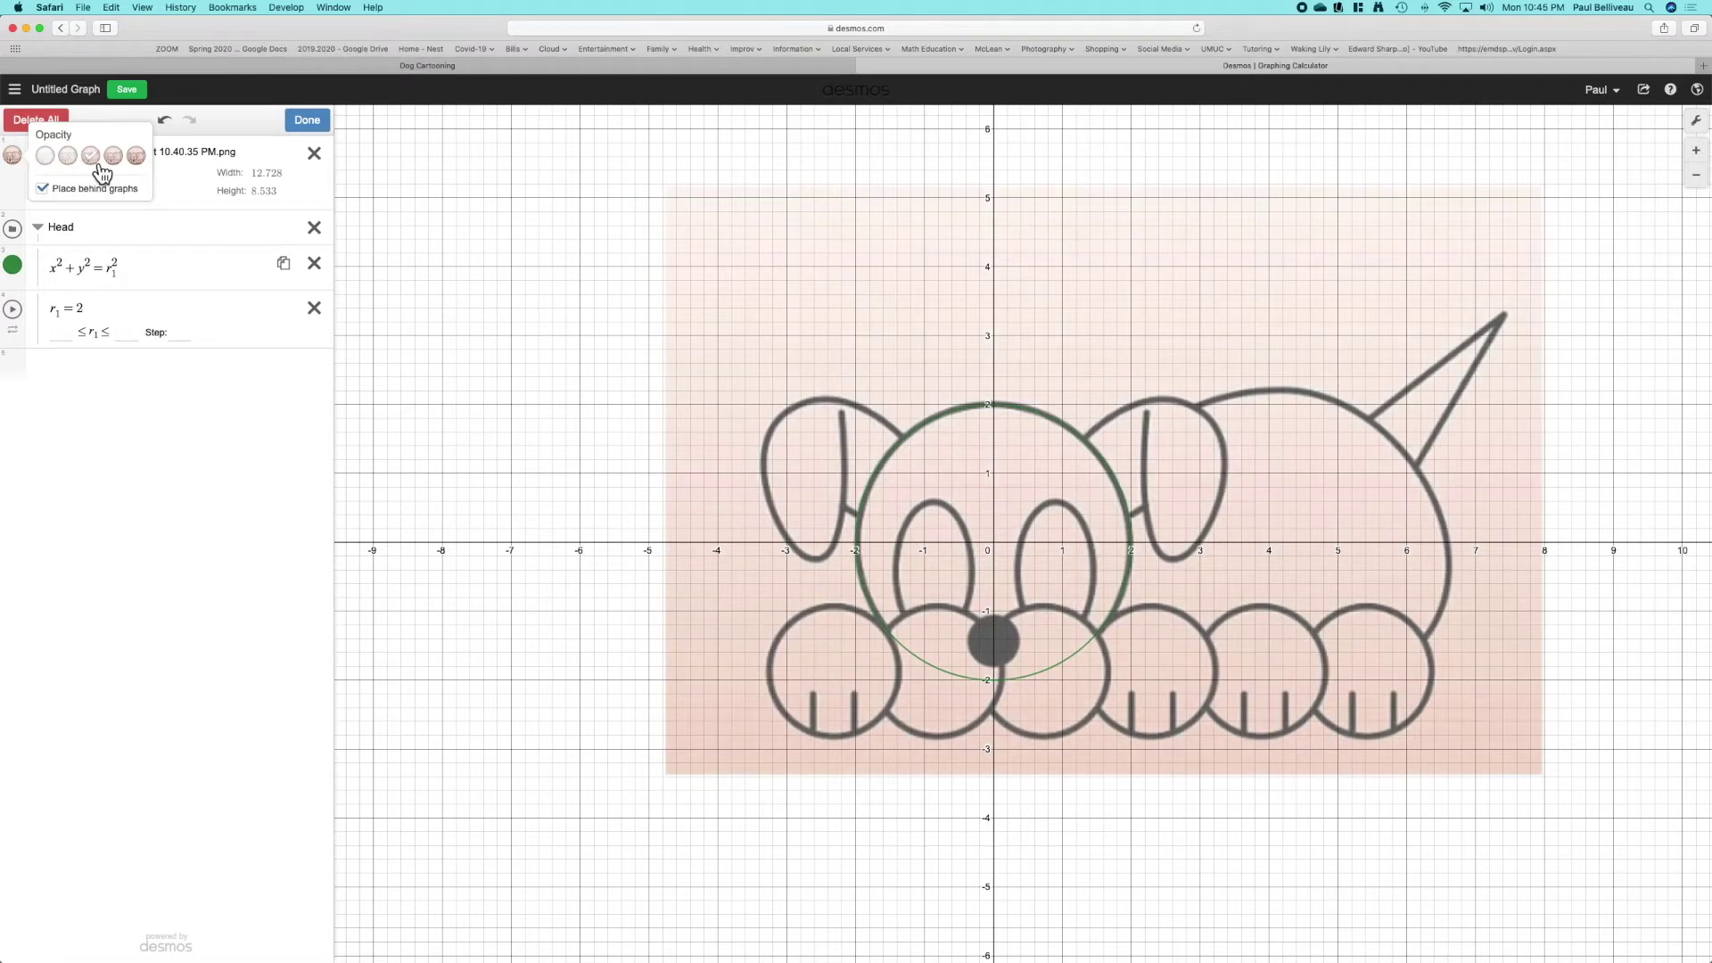
{"action": "left_click", "coordinate": [115, 159]}
{"action": "left_click", "coordinate": [71, 159]}
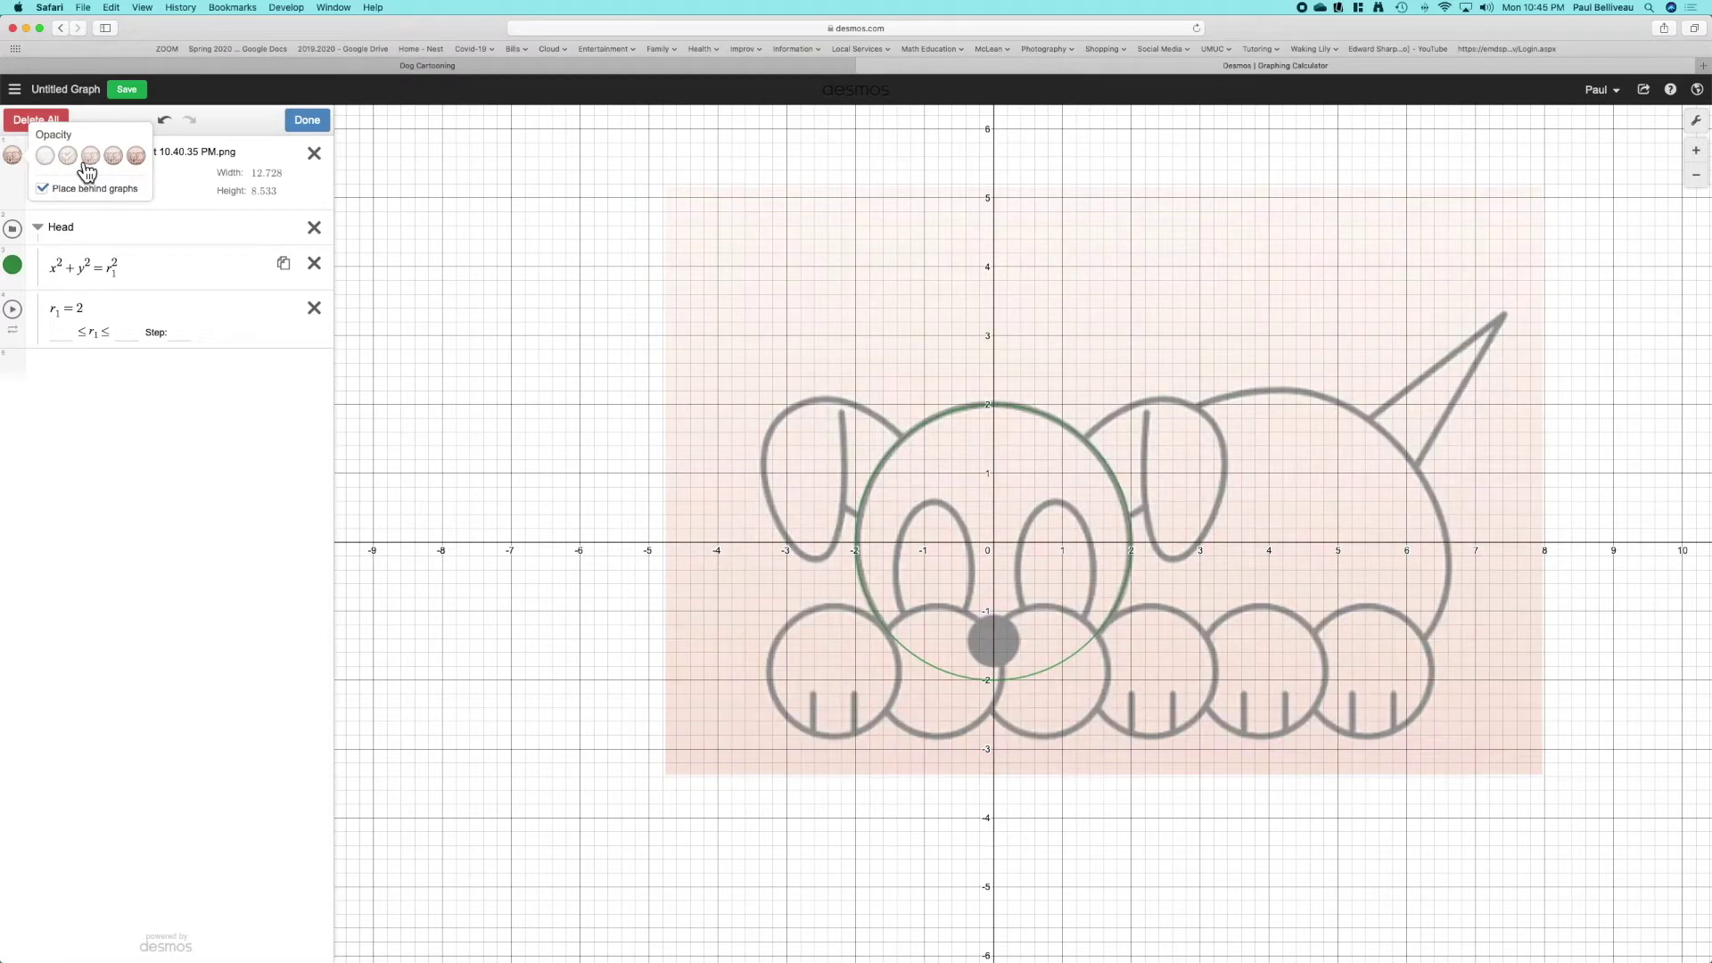
{"action": "left_click", "coordinate": [320, 128]}
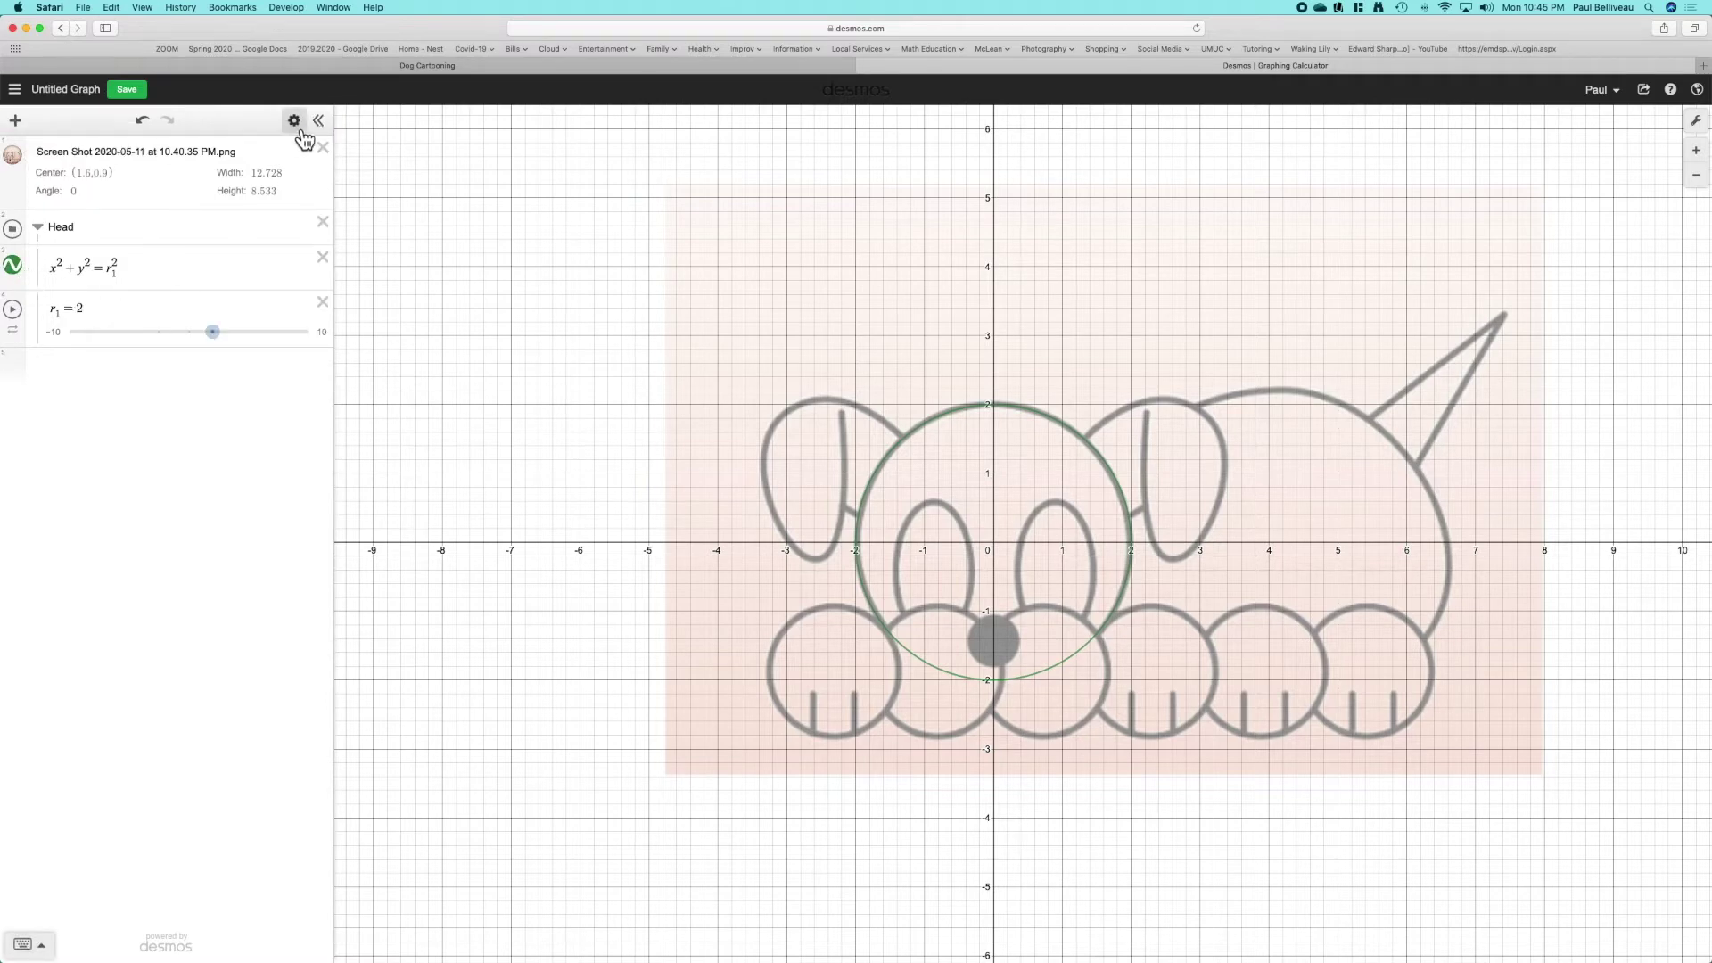
- Recolour the head circle black, keep its solid line style, and check it with the dog image hidden and shown again
{"action": "left_click", "coordinate": [297, 125]}
{"action": "left_click", "coordinate": [12, 265]}
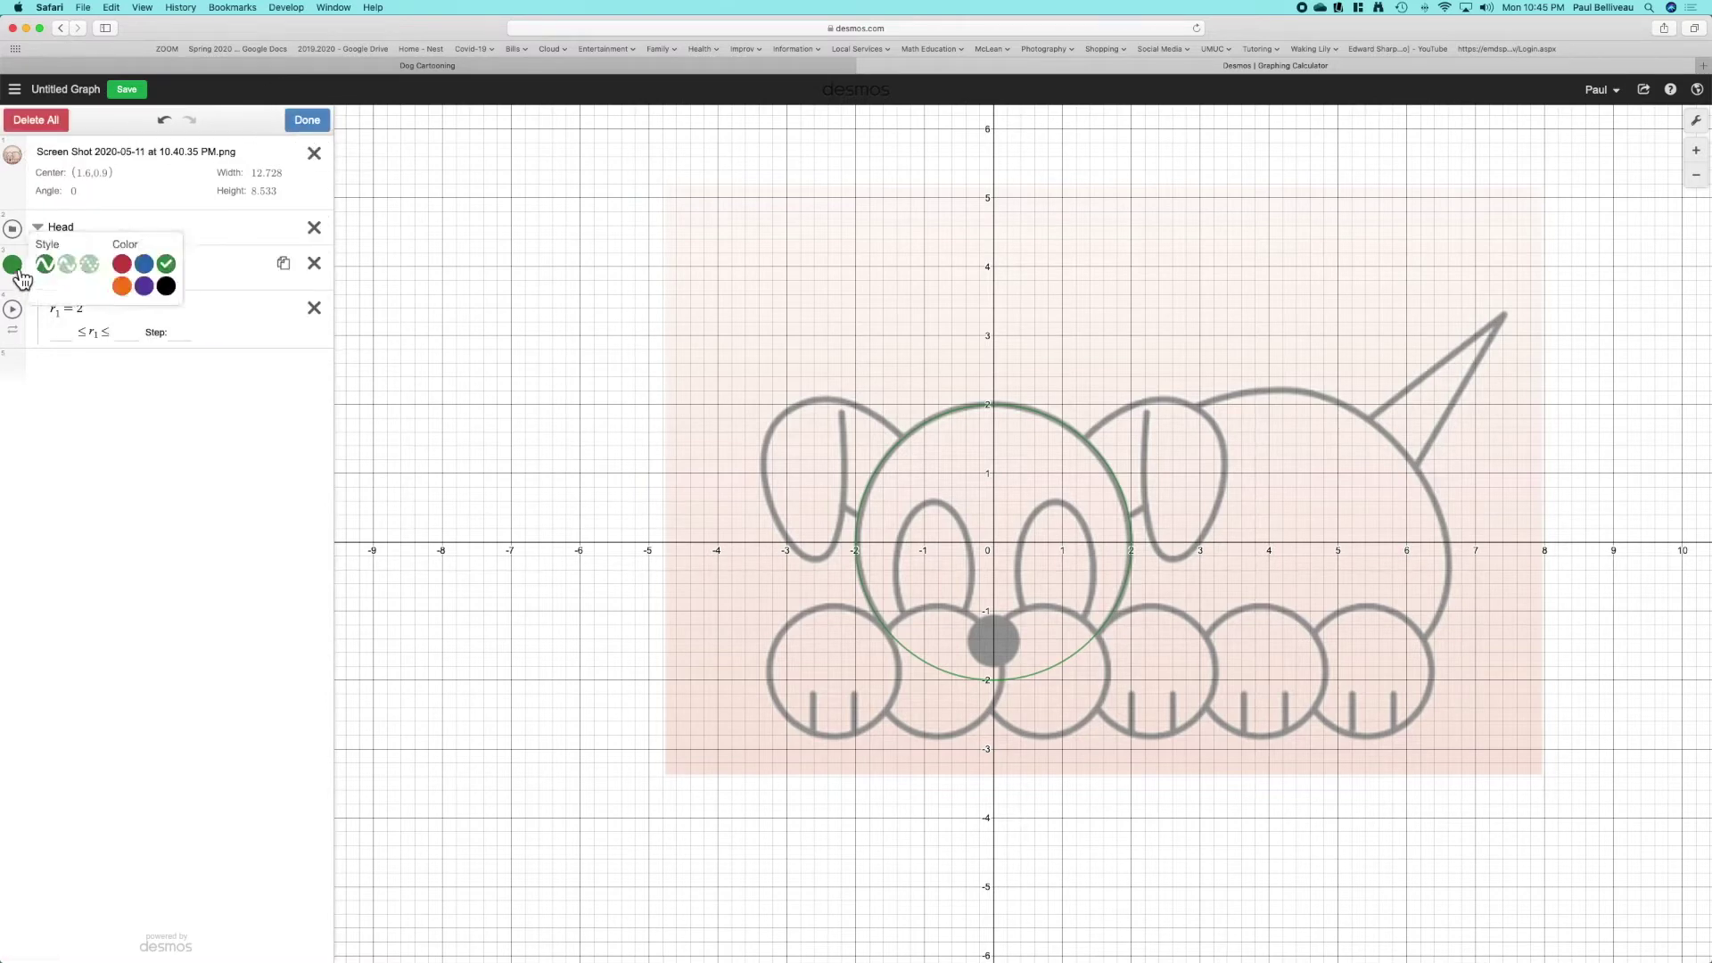
{"action": "left_click", "coordinate": [165, 287]}
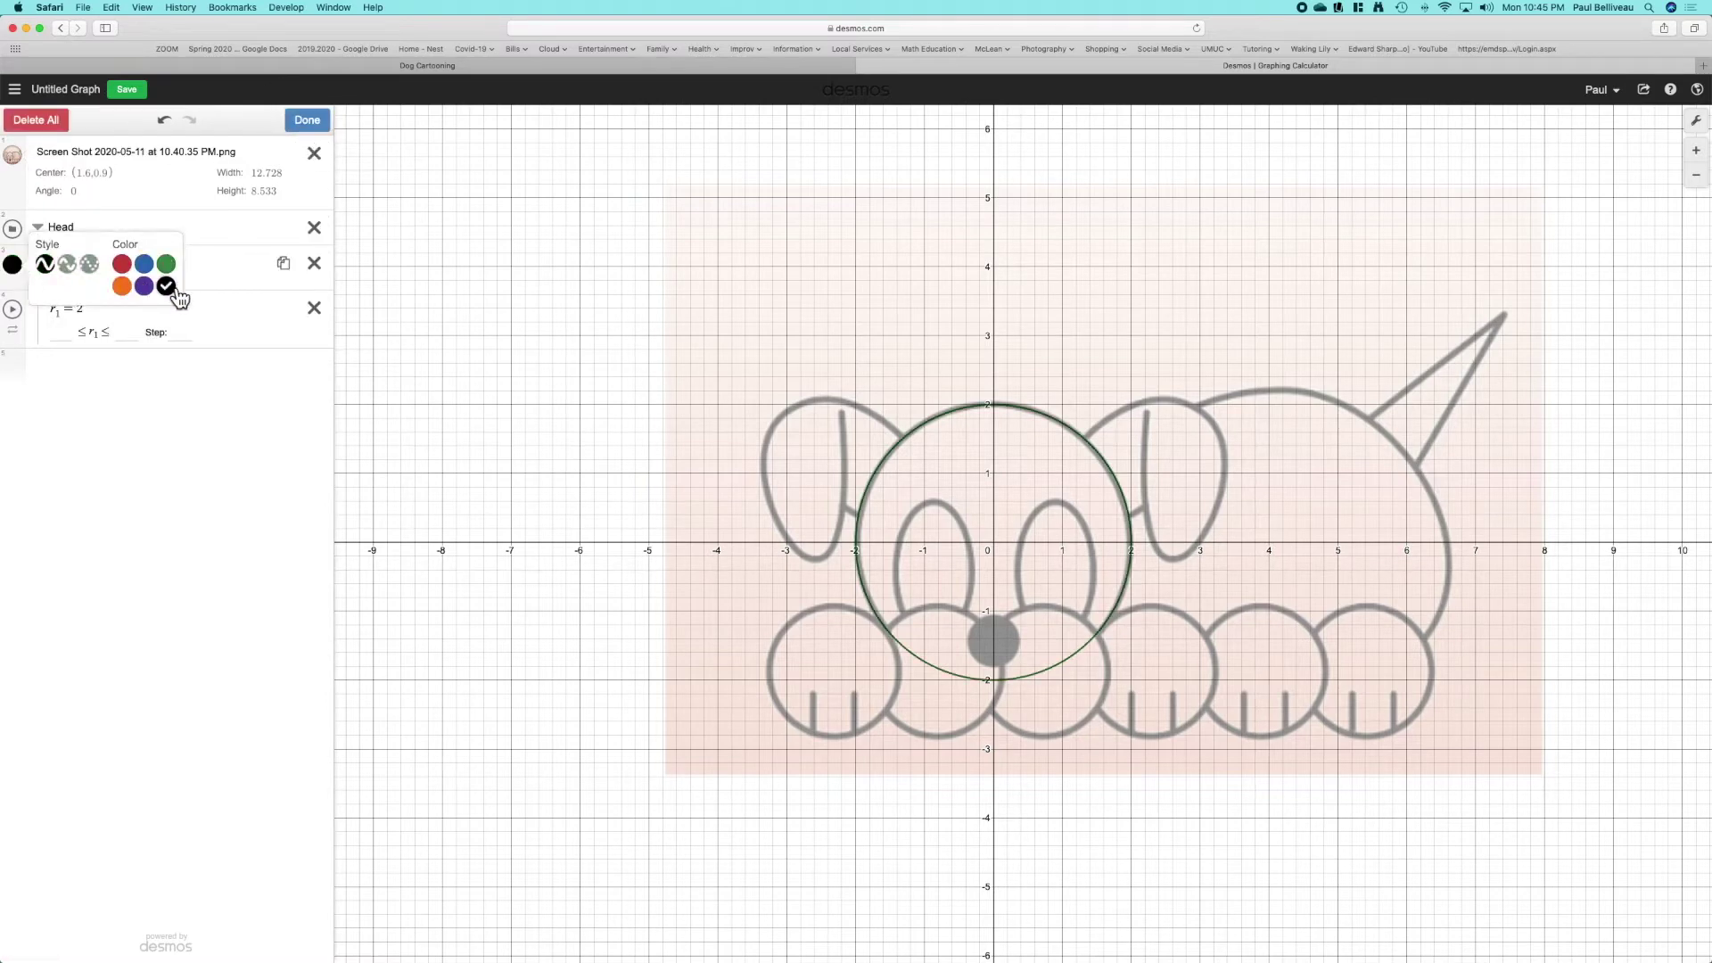
{"action": "left_click", "coordinate": [68, 265]}
{"action": "left_click", "coordinate": [90, 265]}
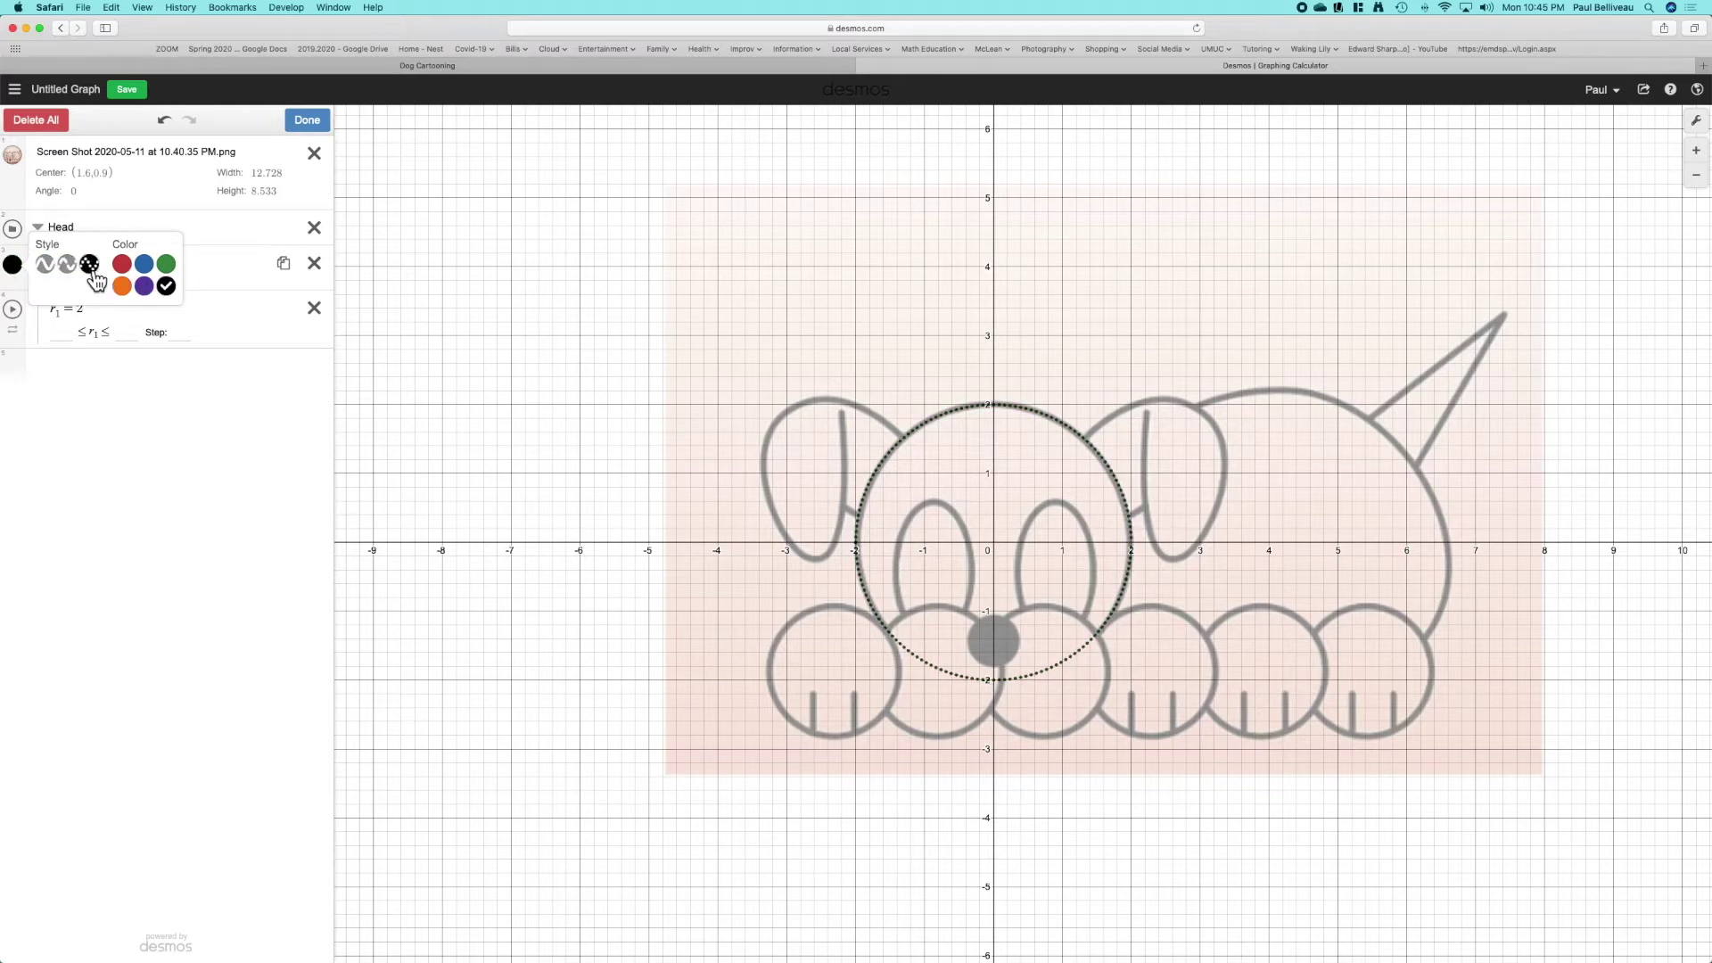
{"action": "left_click", "coordinate": [44, 264]}
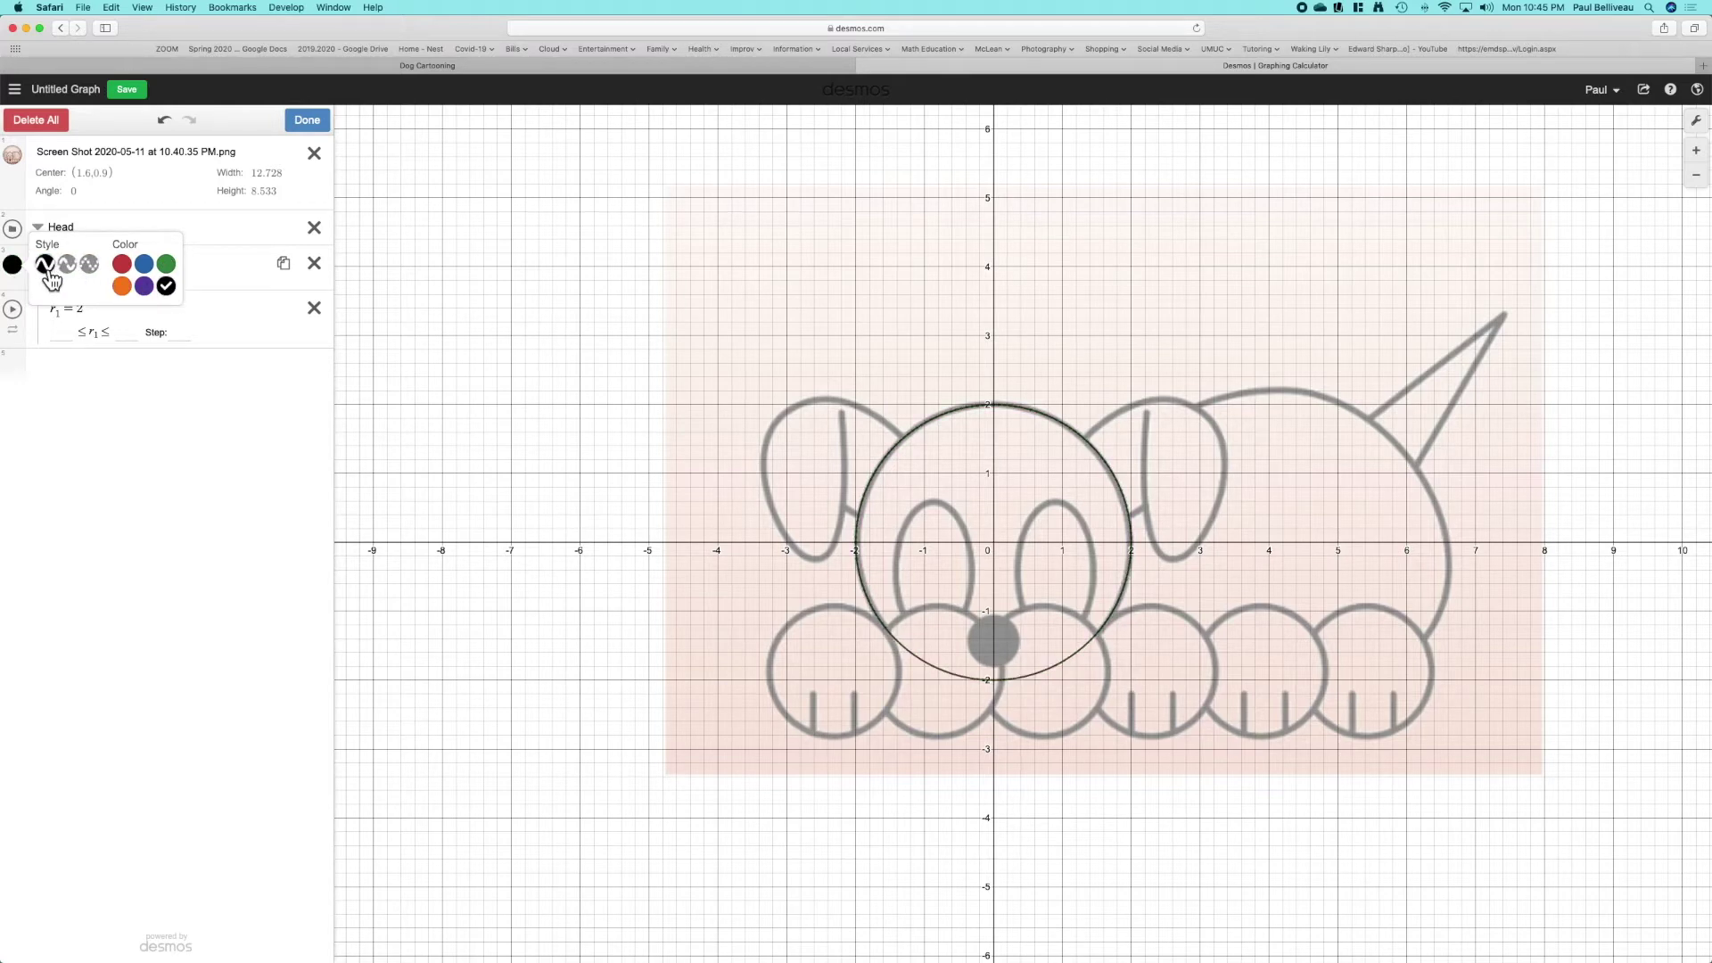
{"action": "left_click", "coordinate": [308, 122]}
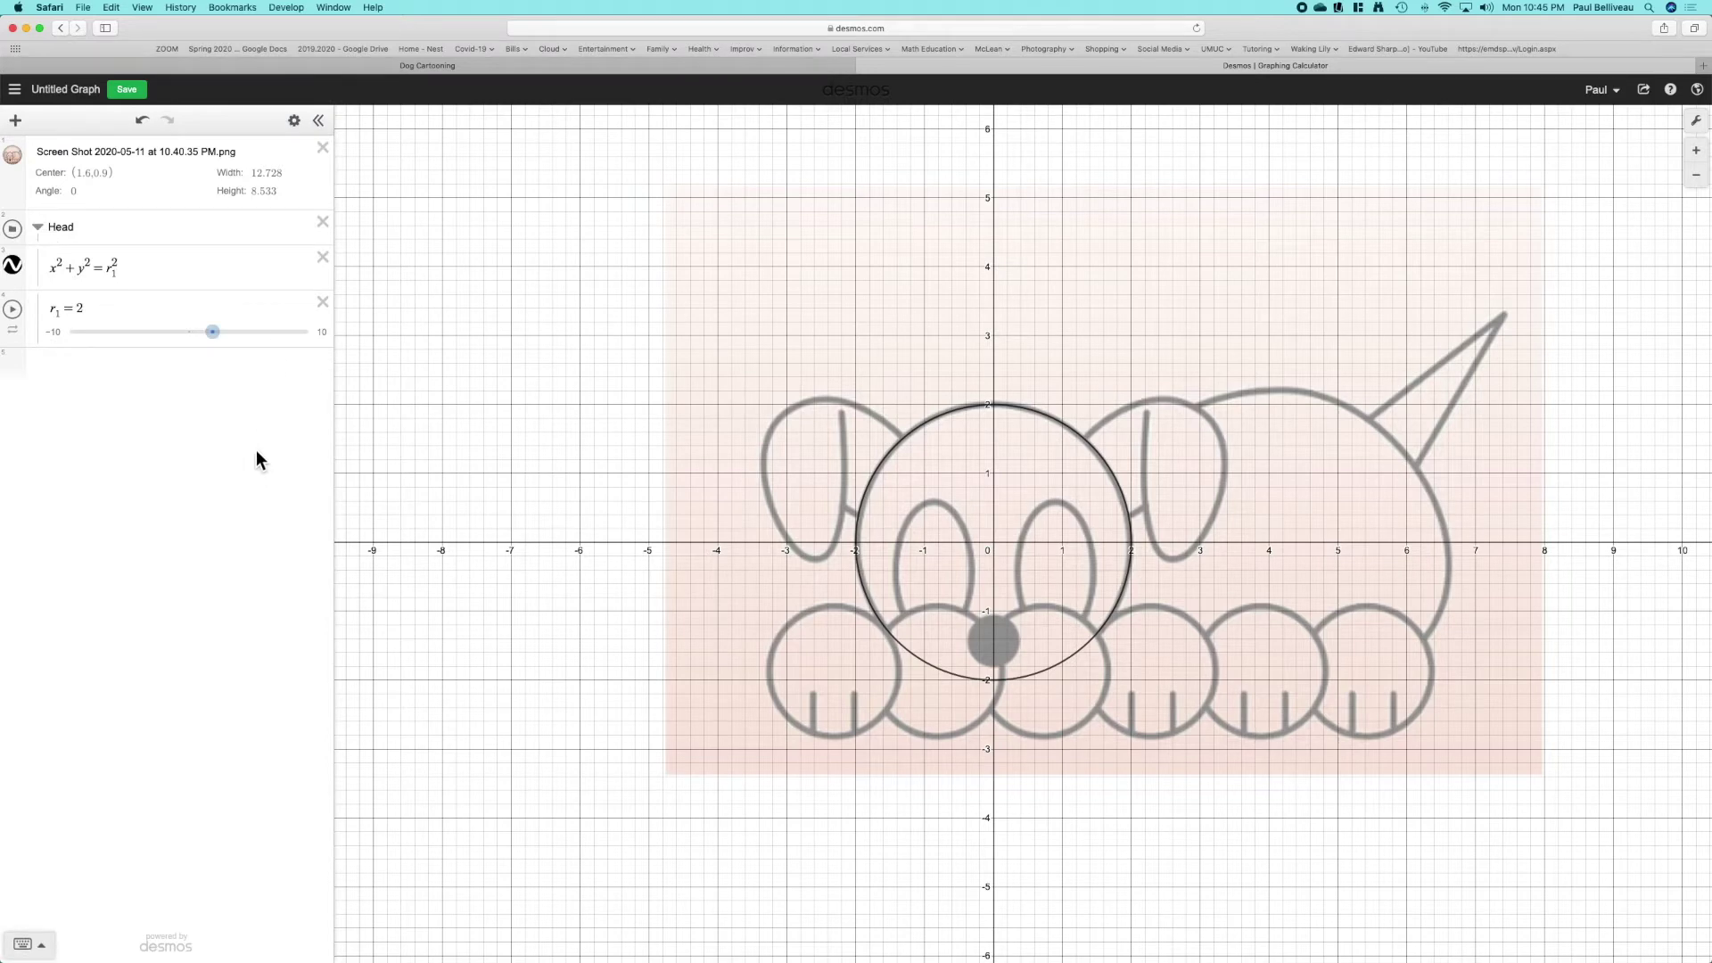
{"action": "left_click", "coordinate": [19, 161]}
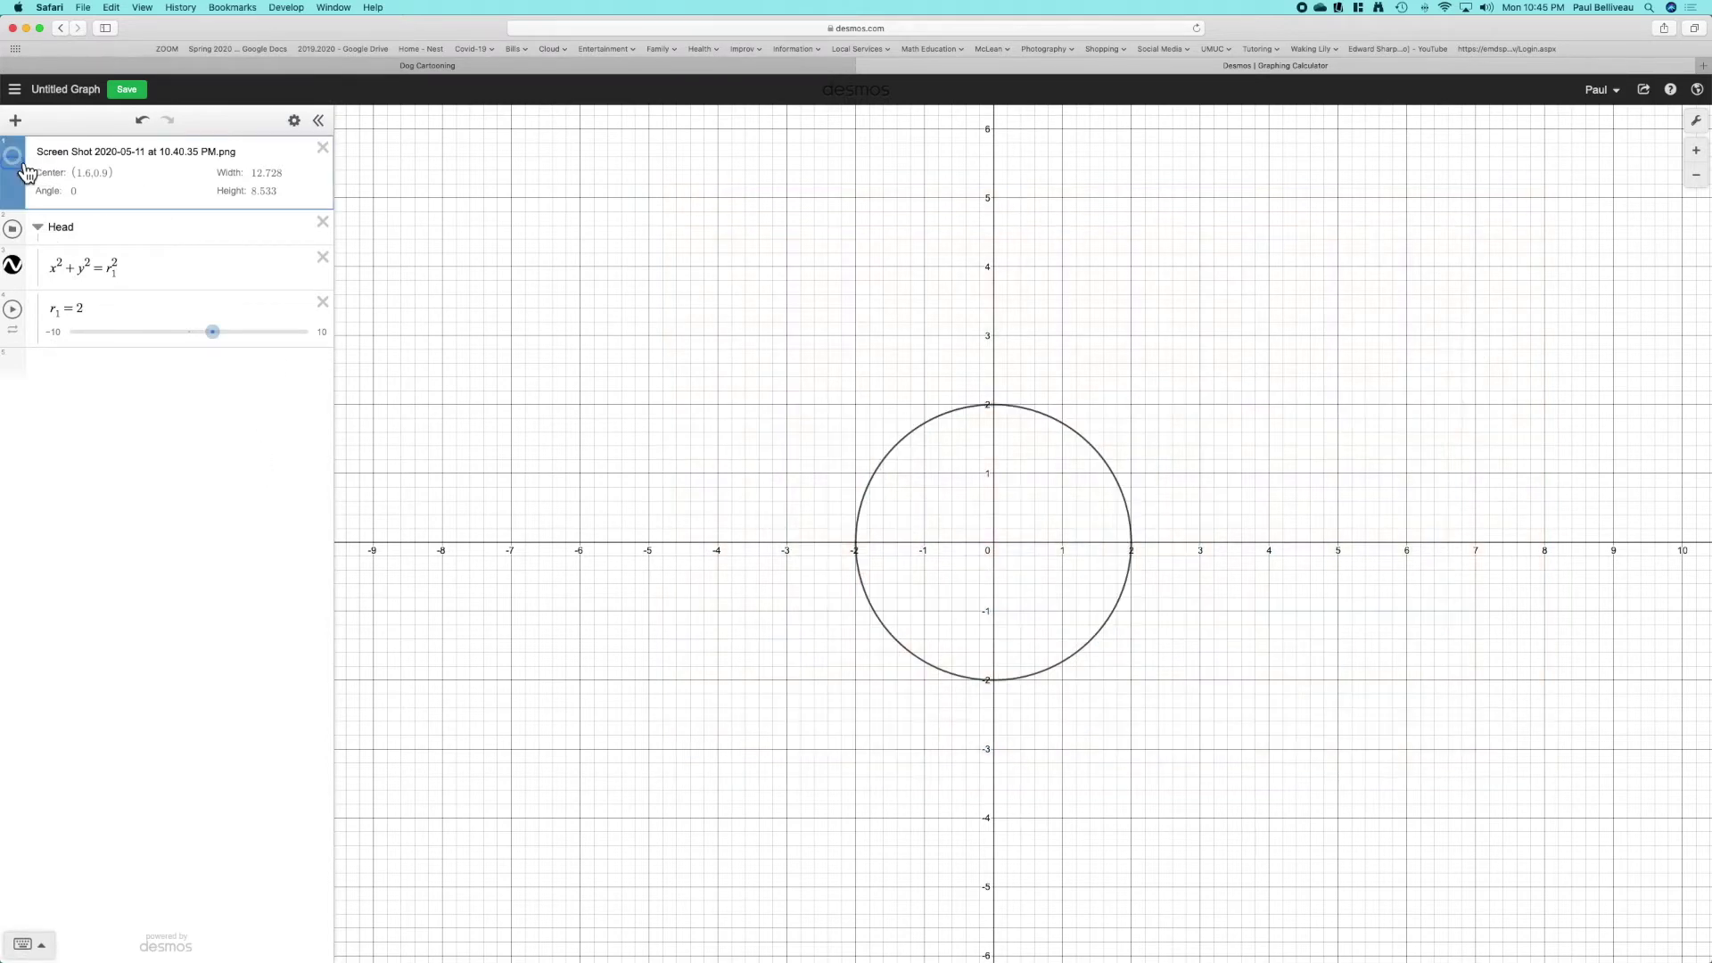
{"action": "left_click", "coordinate": [21, 162]}
- Begin a second circle equation below the r₁ slider with the term (x−h₂)²
{"action": "left_click", "coordinate": [156, 284]}
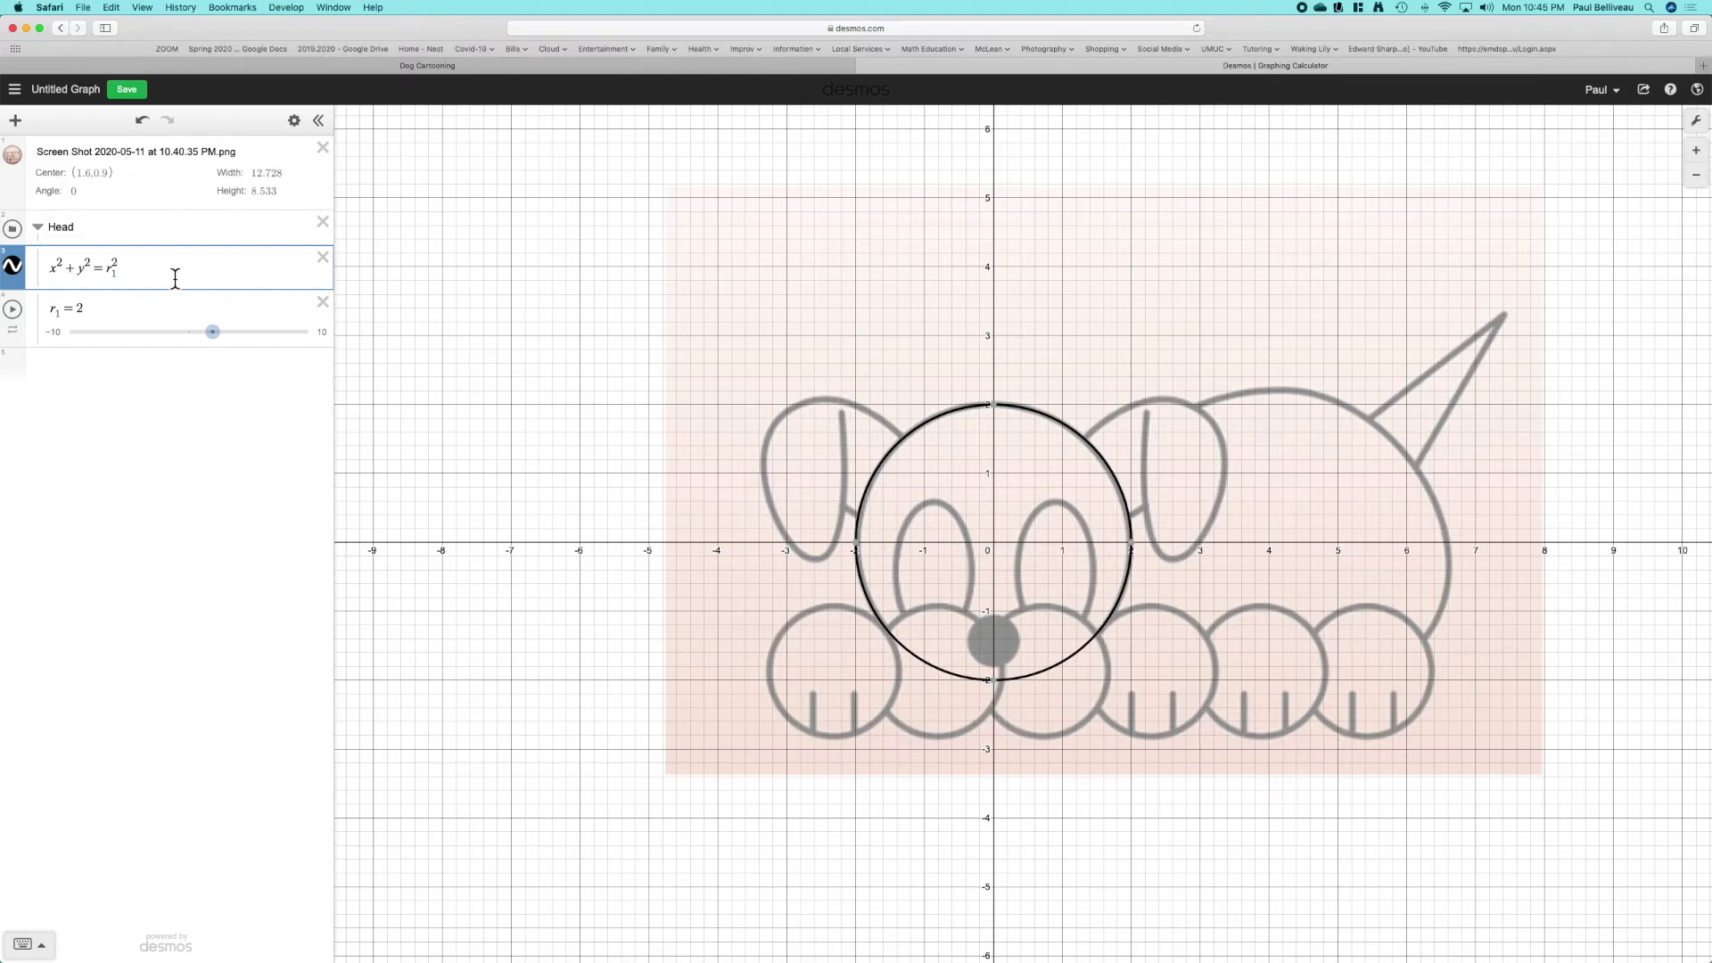
{"action": "key", "text": "Return"}
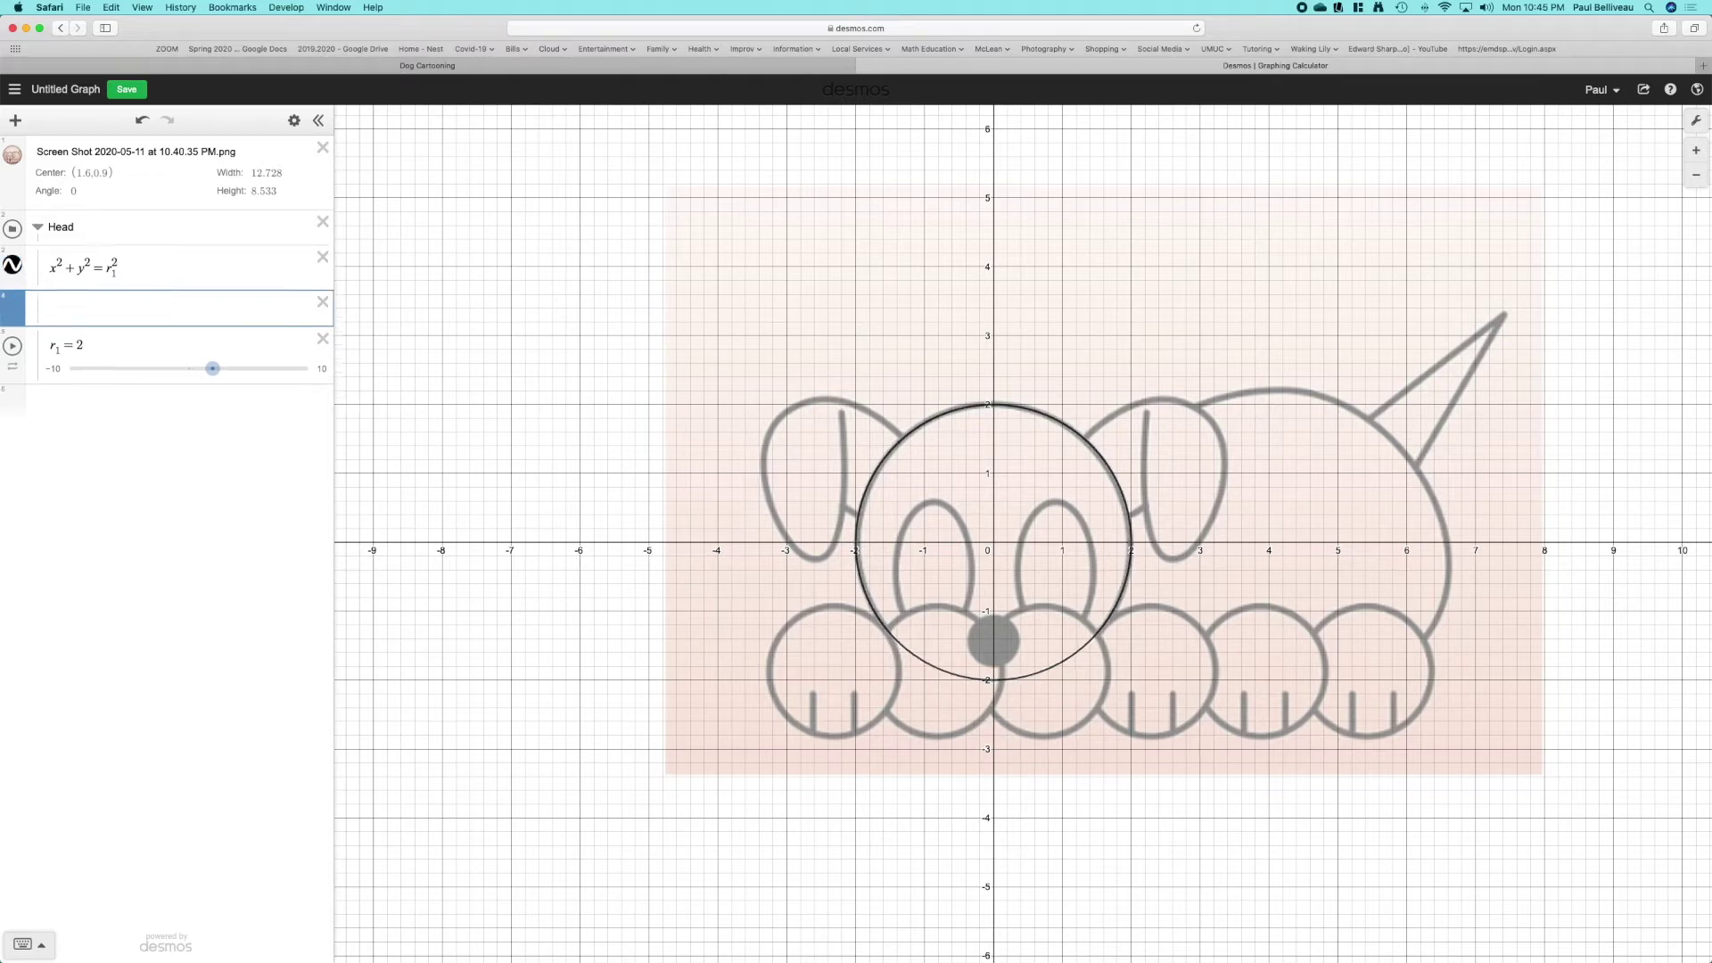
{"action": "left_click", "coordinate": [43, 387]}
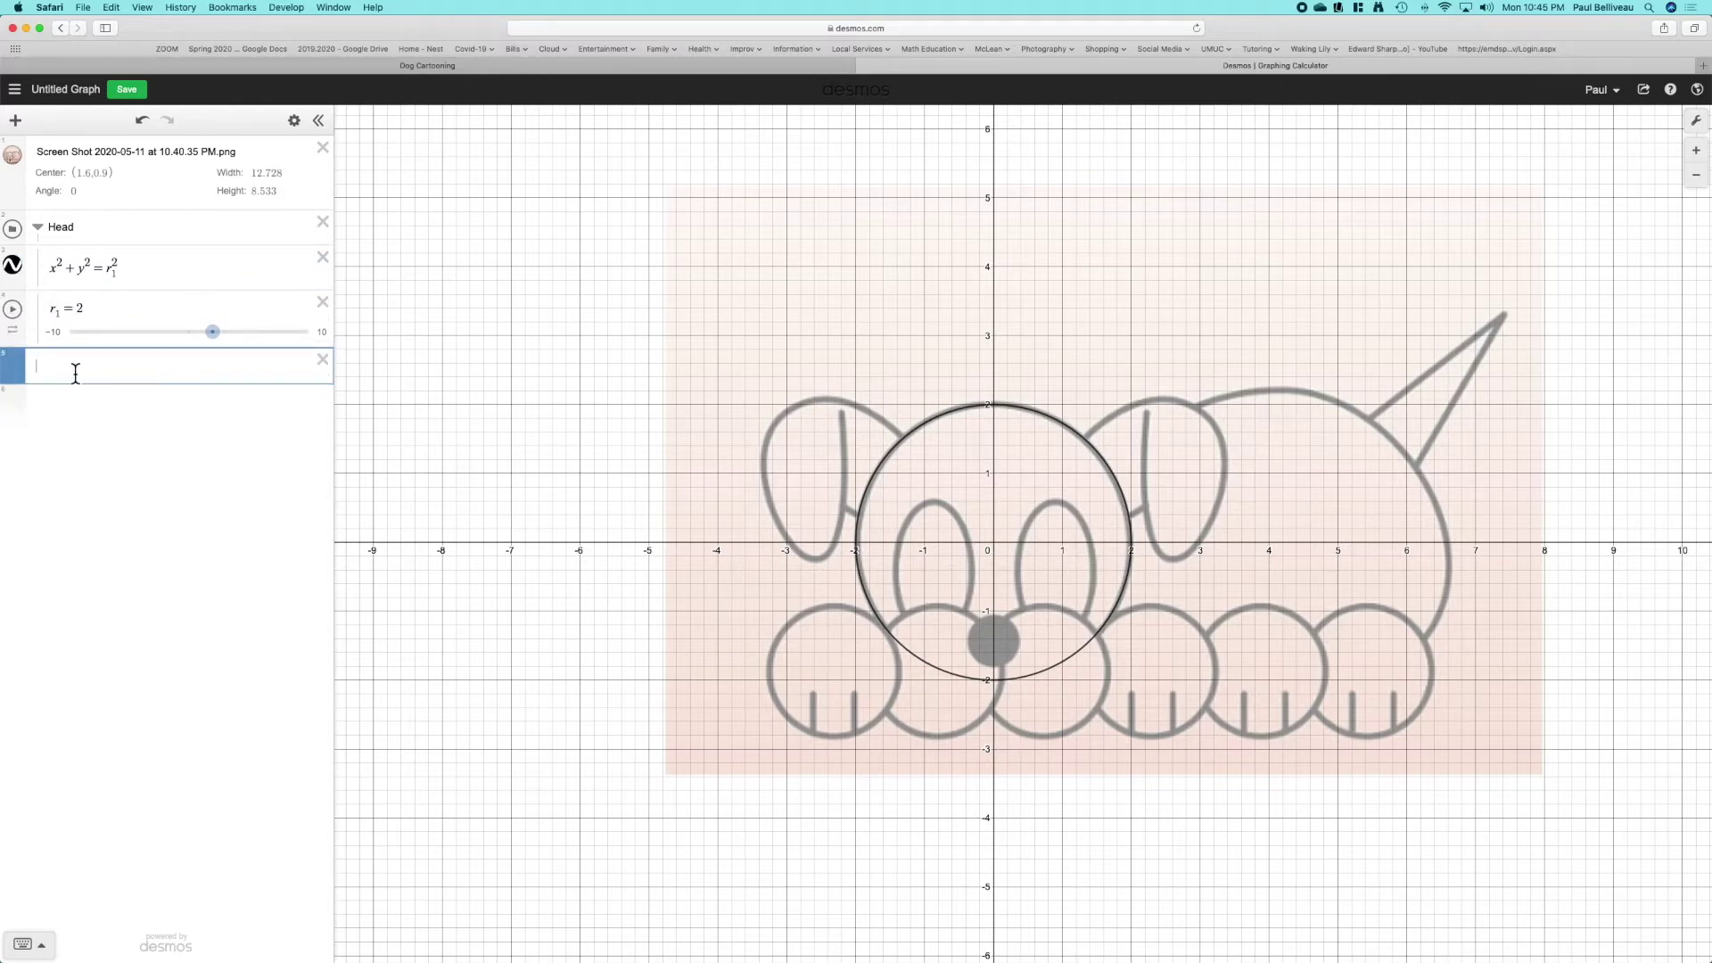
{"action": "type", "text": "(x-"}
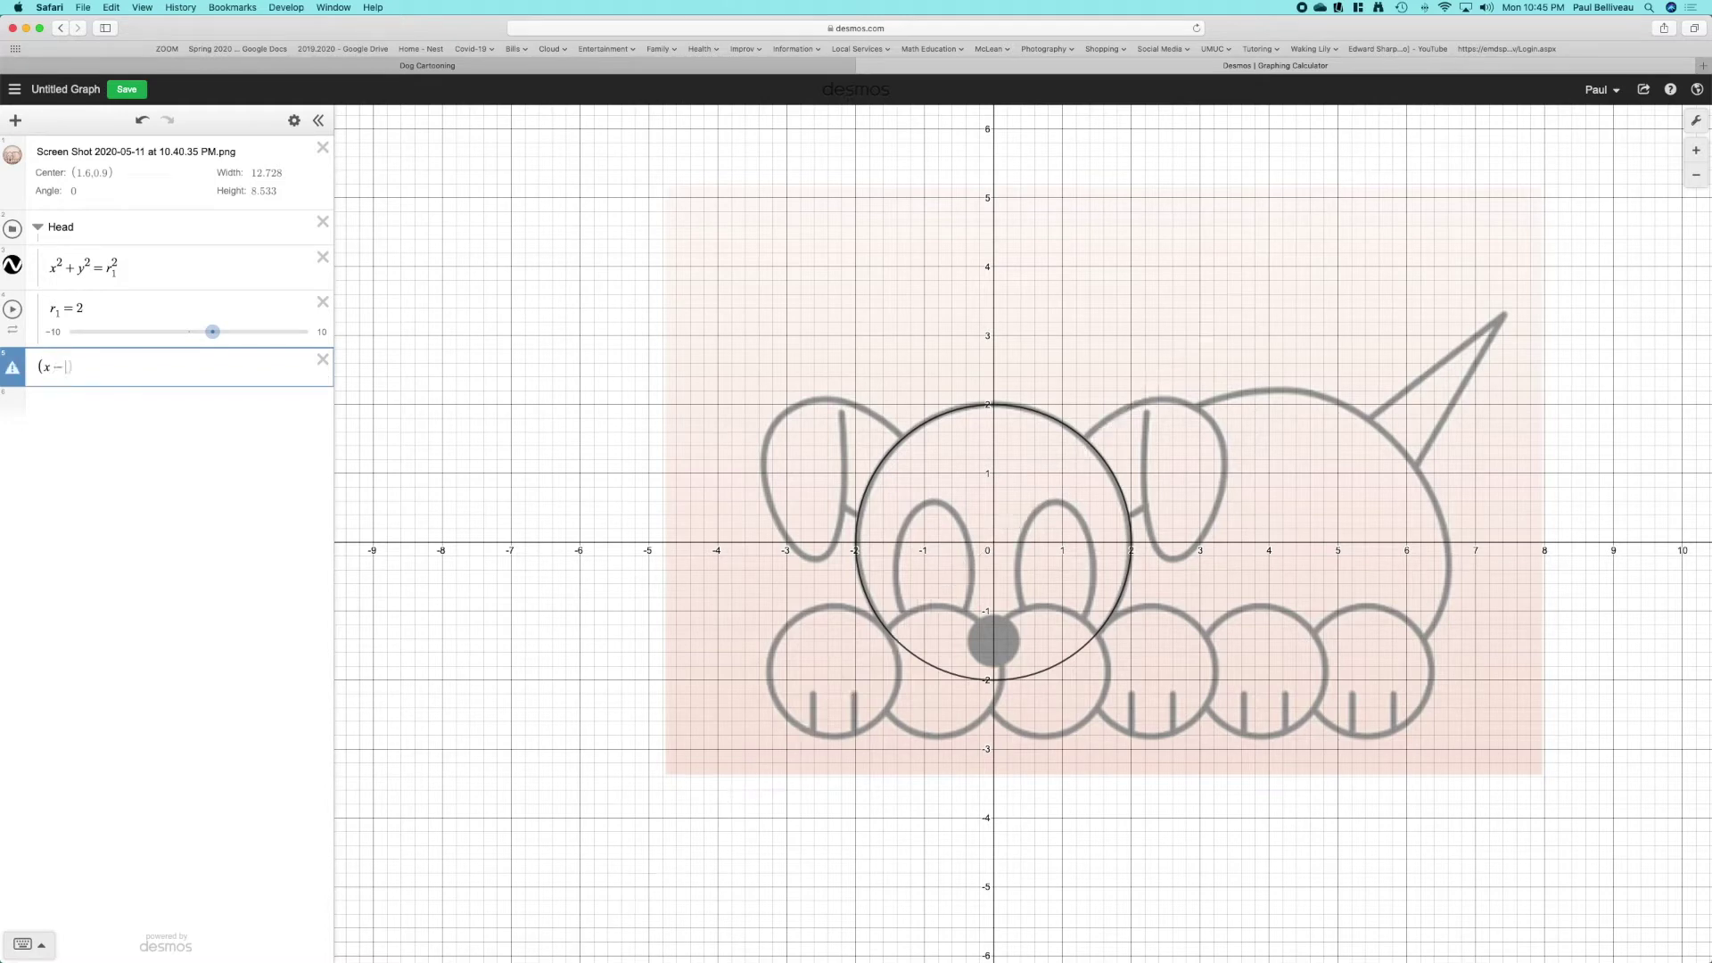
{"action": "type", "text": "h"}
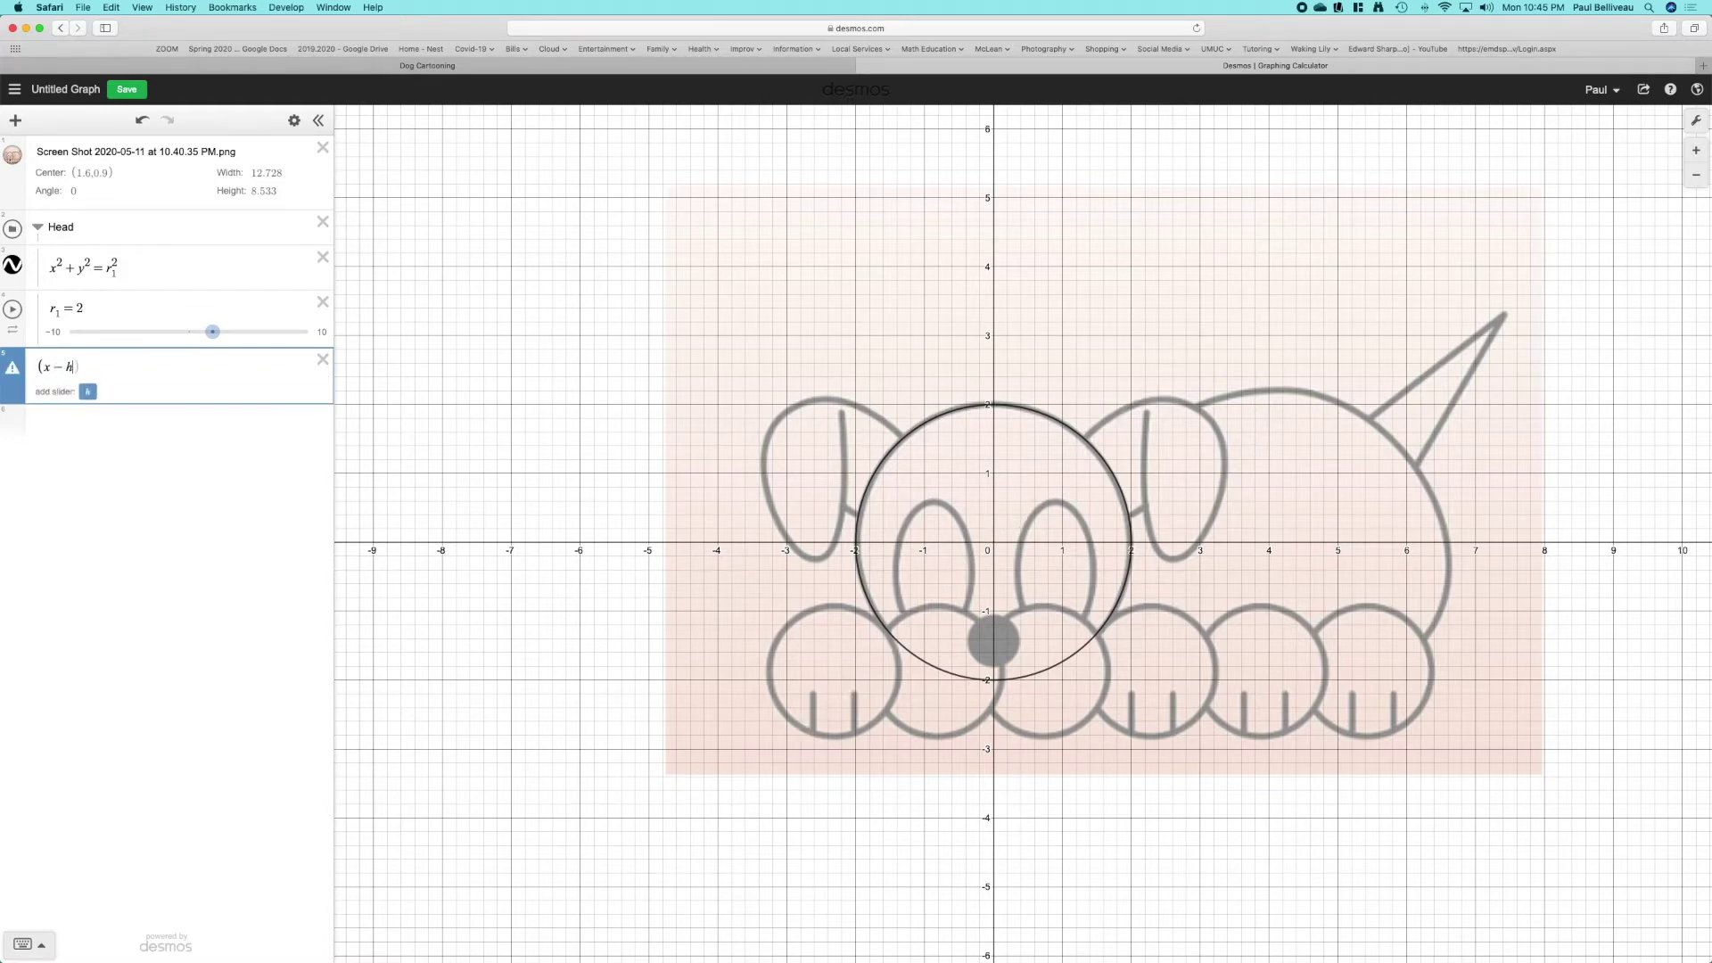
{"action": "type", "text": "_2"}
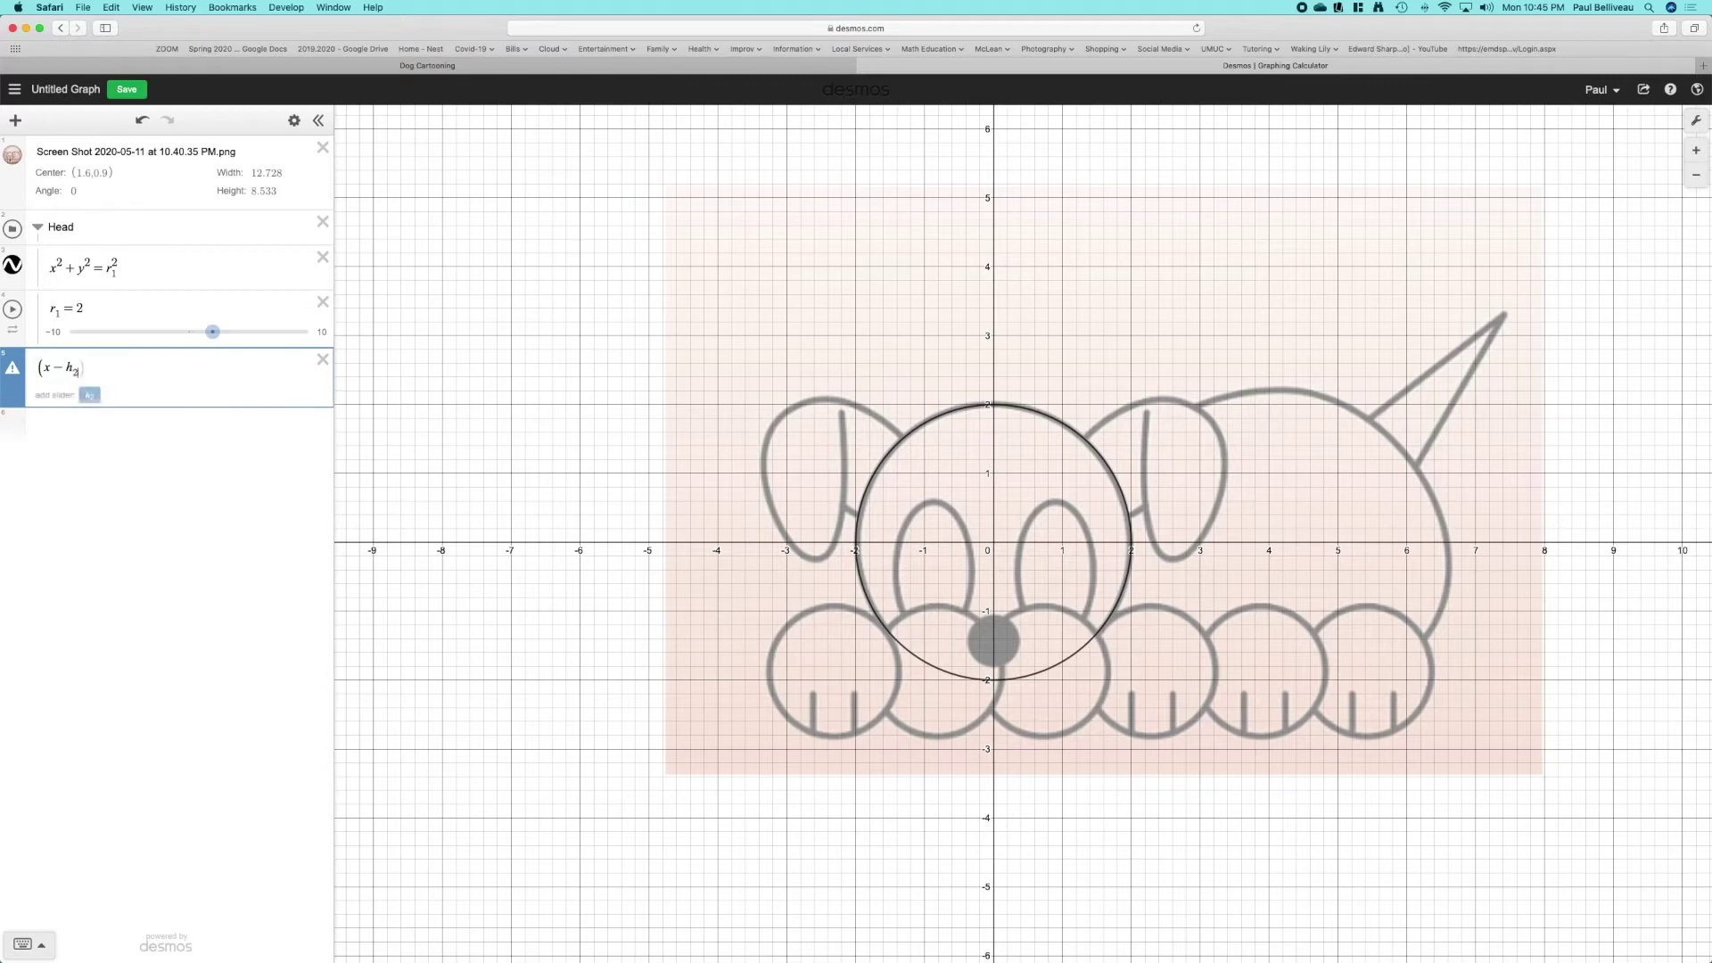
{"action": "key", "text": "Right"}
{"action": "key", "text": "Right"}
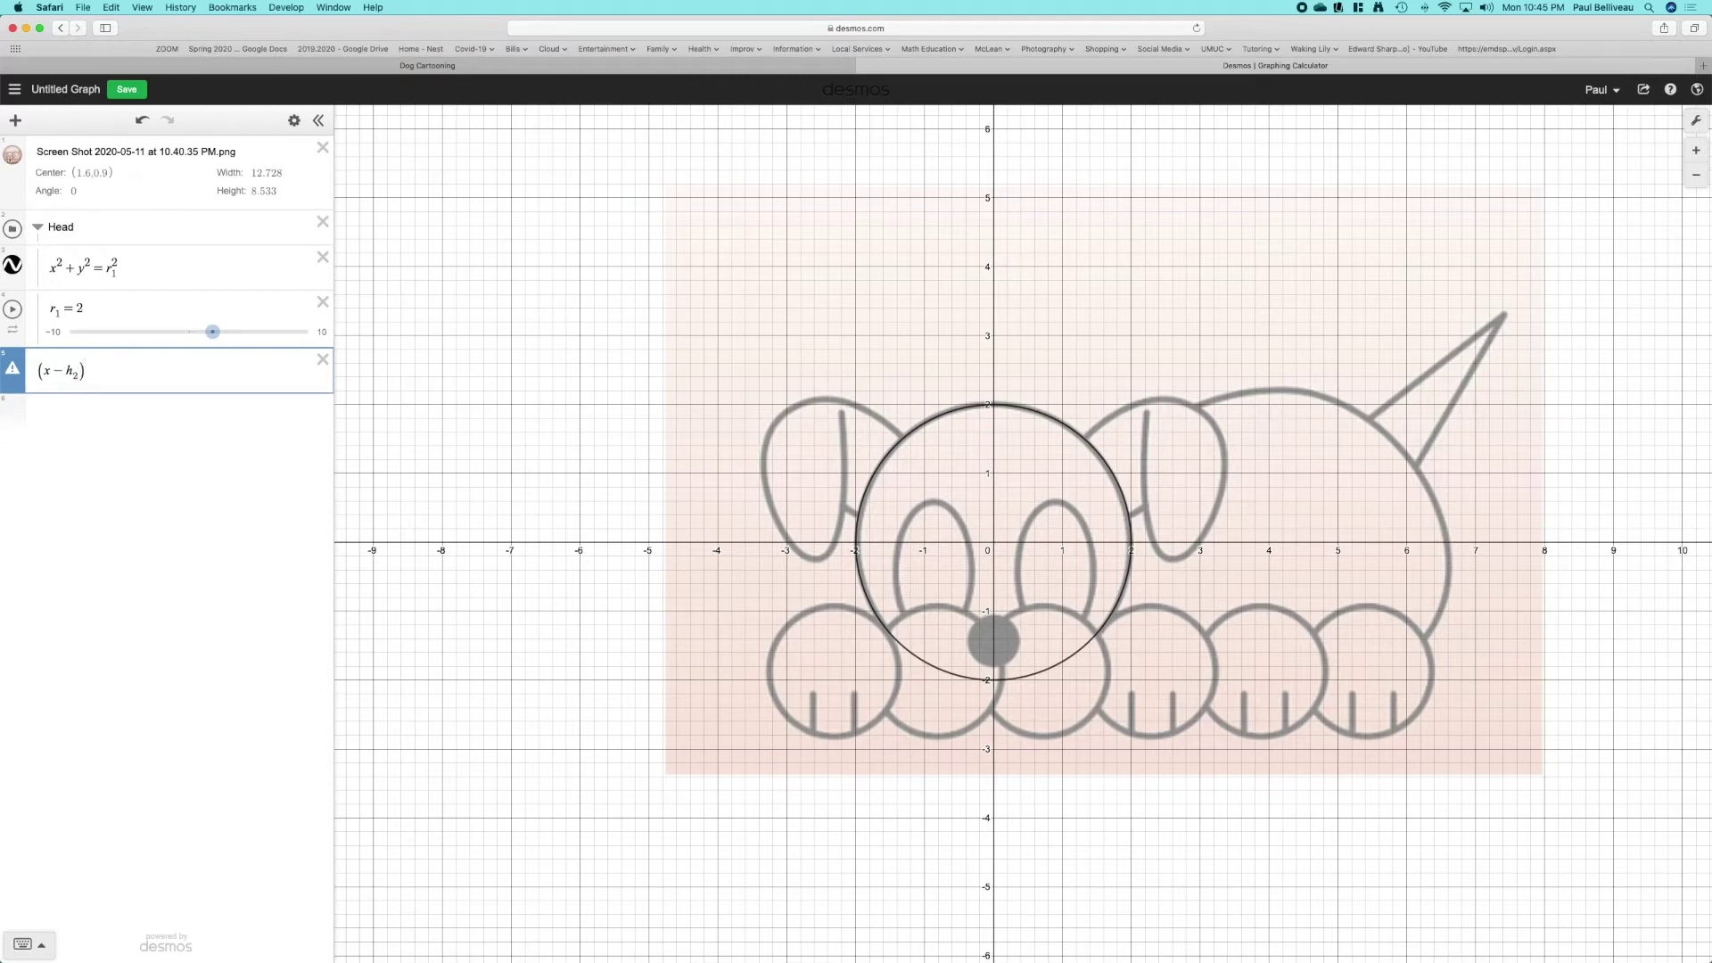
{"action": "type", "text": "^2"}
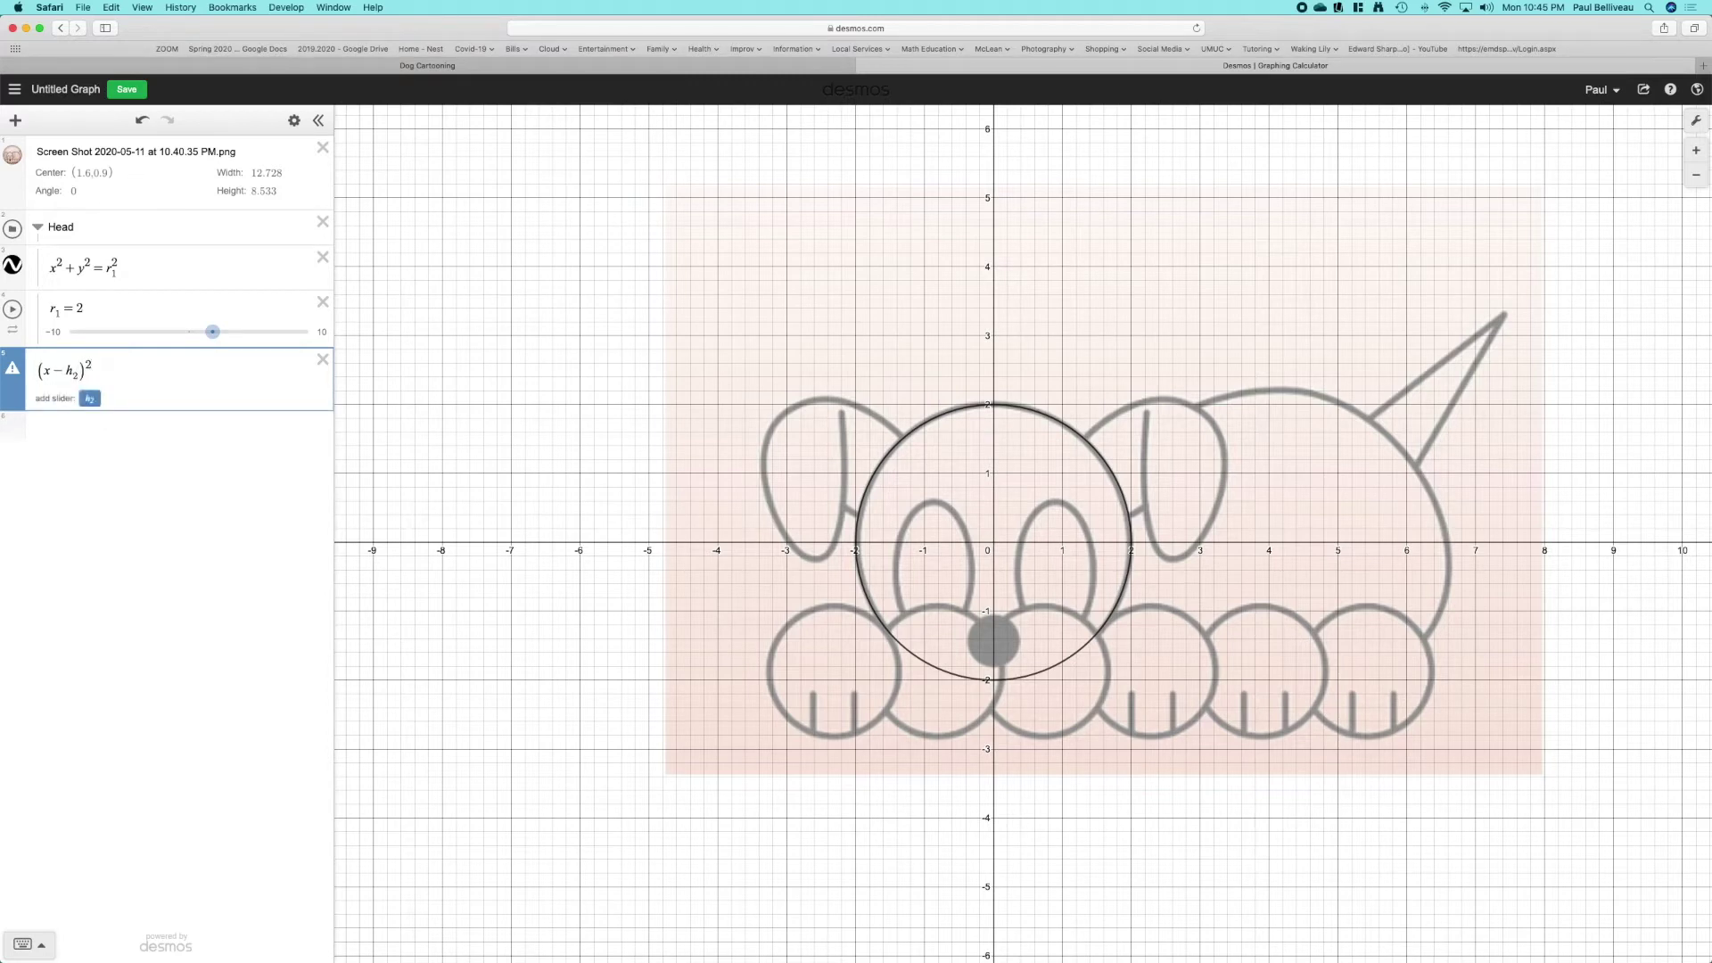
{"action": "key", "text": "Right"}
- Complete the second circle equation with +(y−k₂)²=r₂² and add sliders for h₂, k₂ and r₂
{"action": "type", "text": "+(y-"}
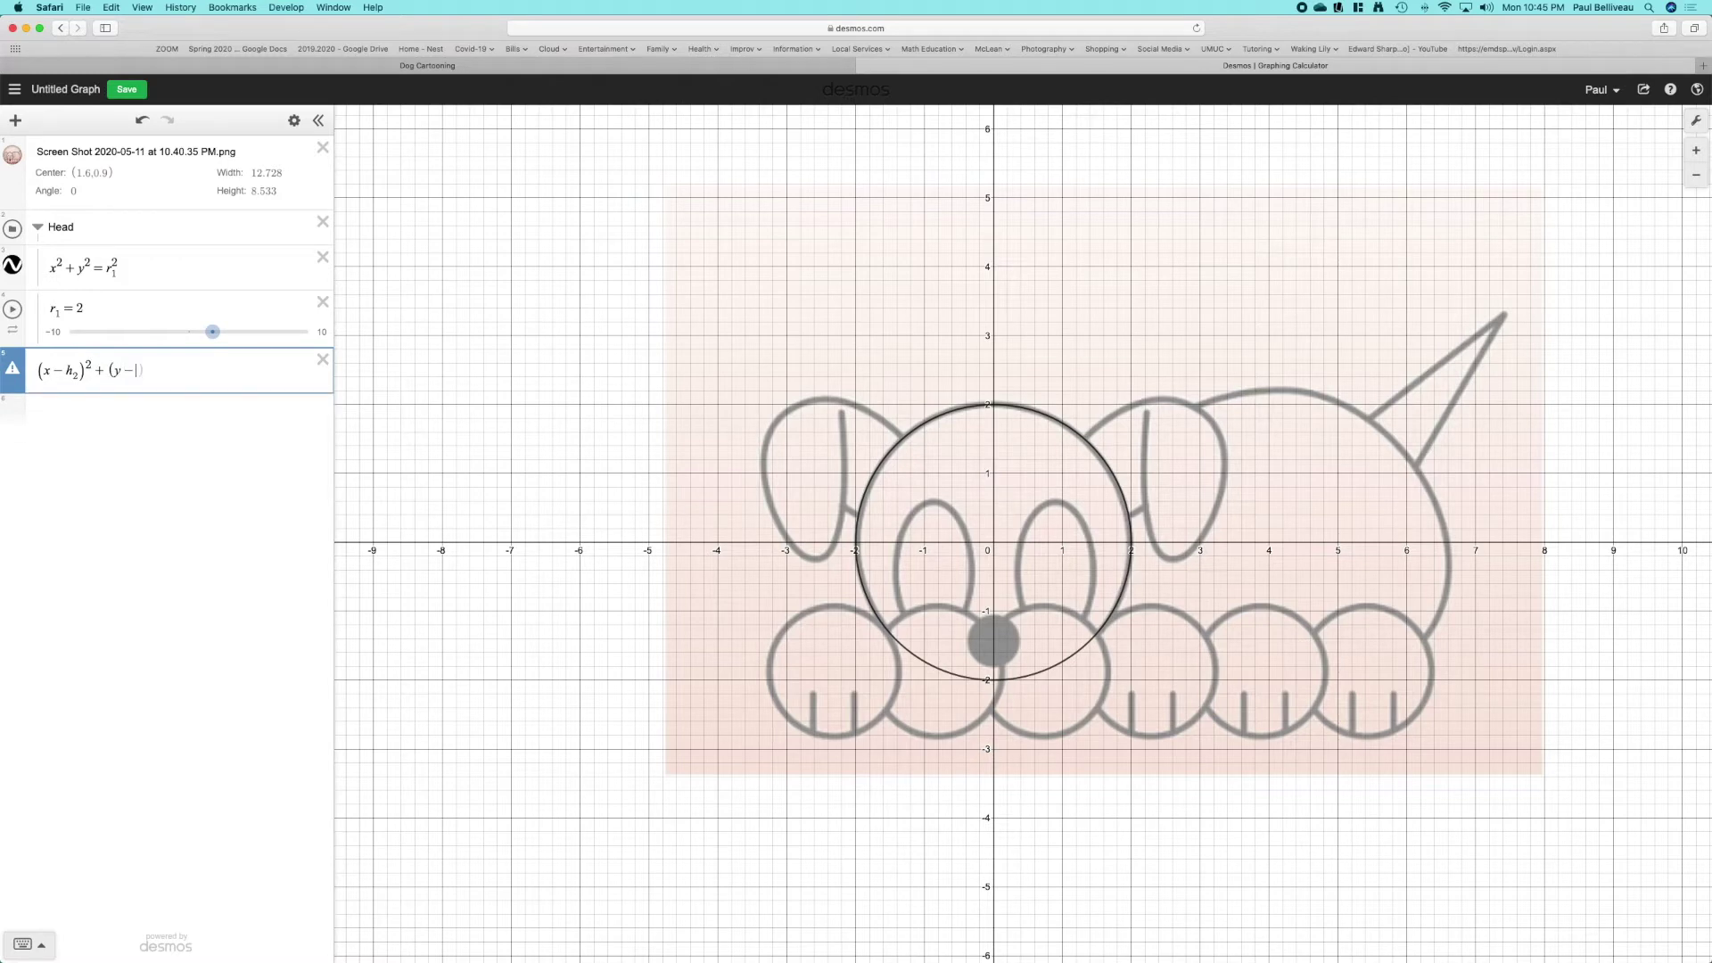
{"action": "type", "text": "k2"}
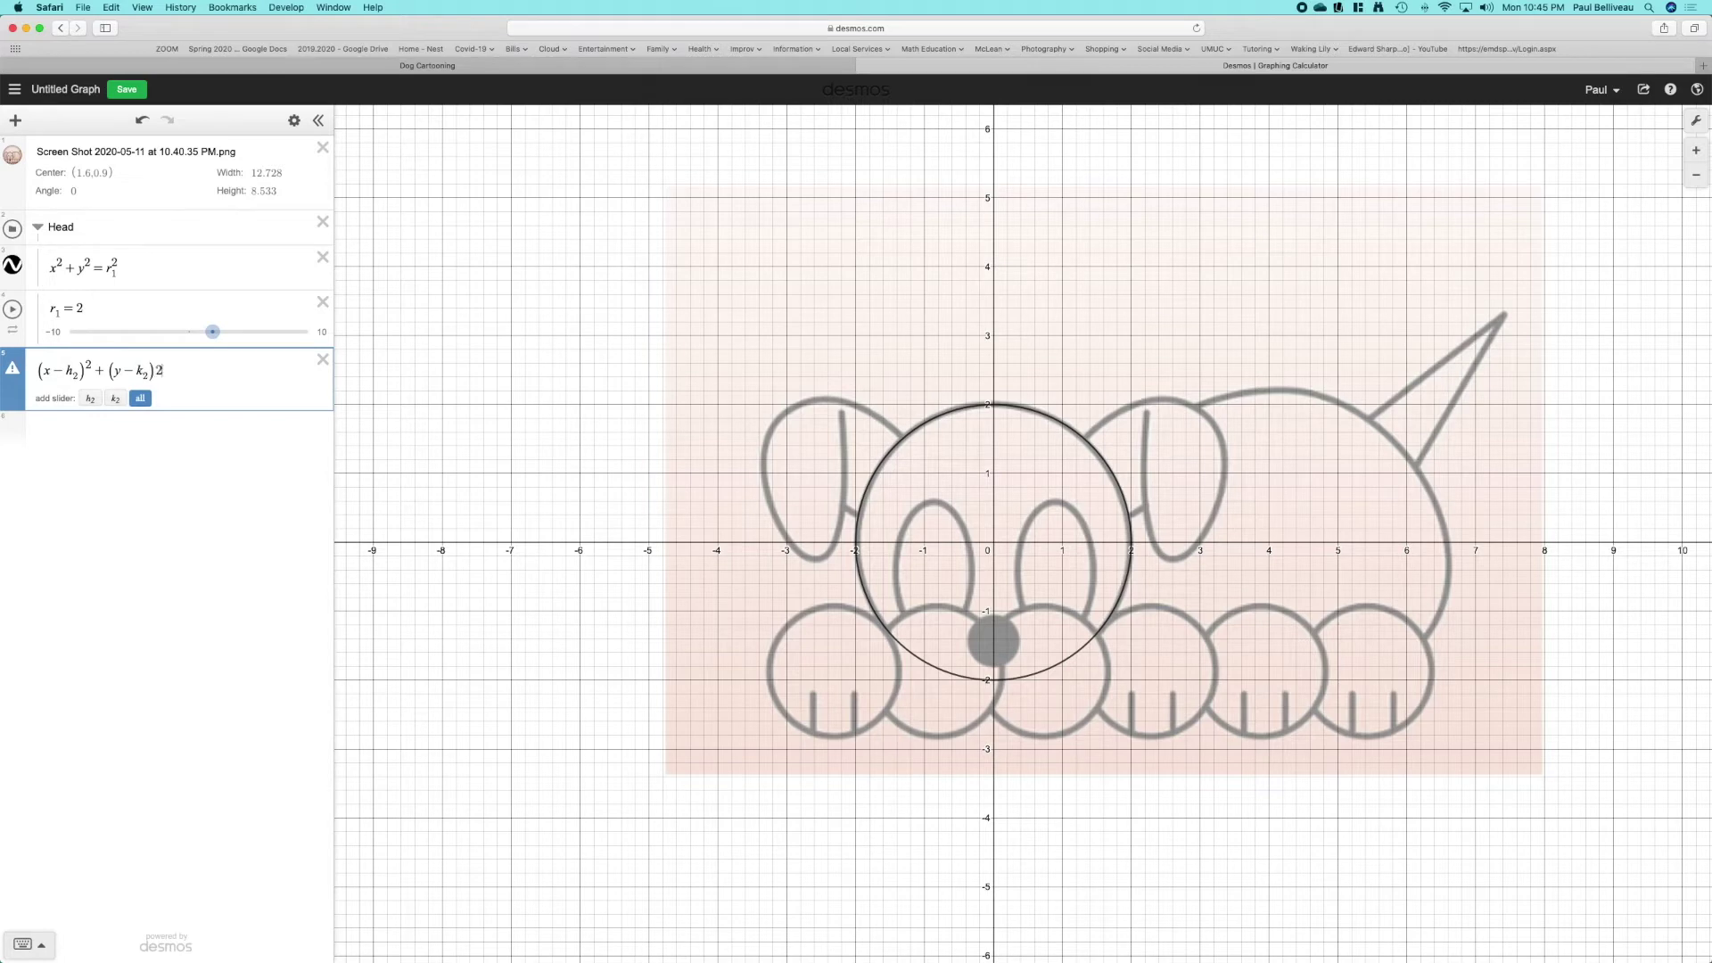
{"action": "key", "text": "BackSpace"}
{"action": "type", "text": "^2"}
{"action": "key", "text": "Right"}
{"action": "type", "text": "=r_2"}
{"action": "left_click", "coordinate": [166, 400]}
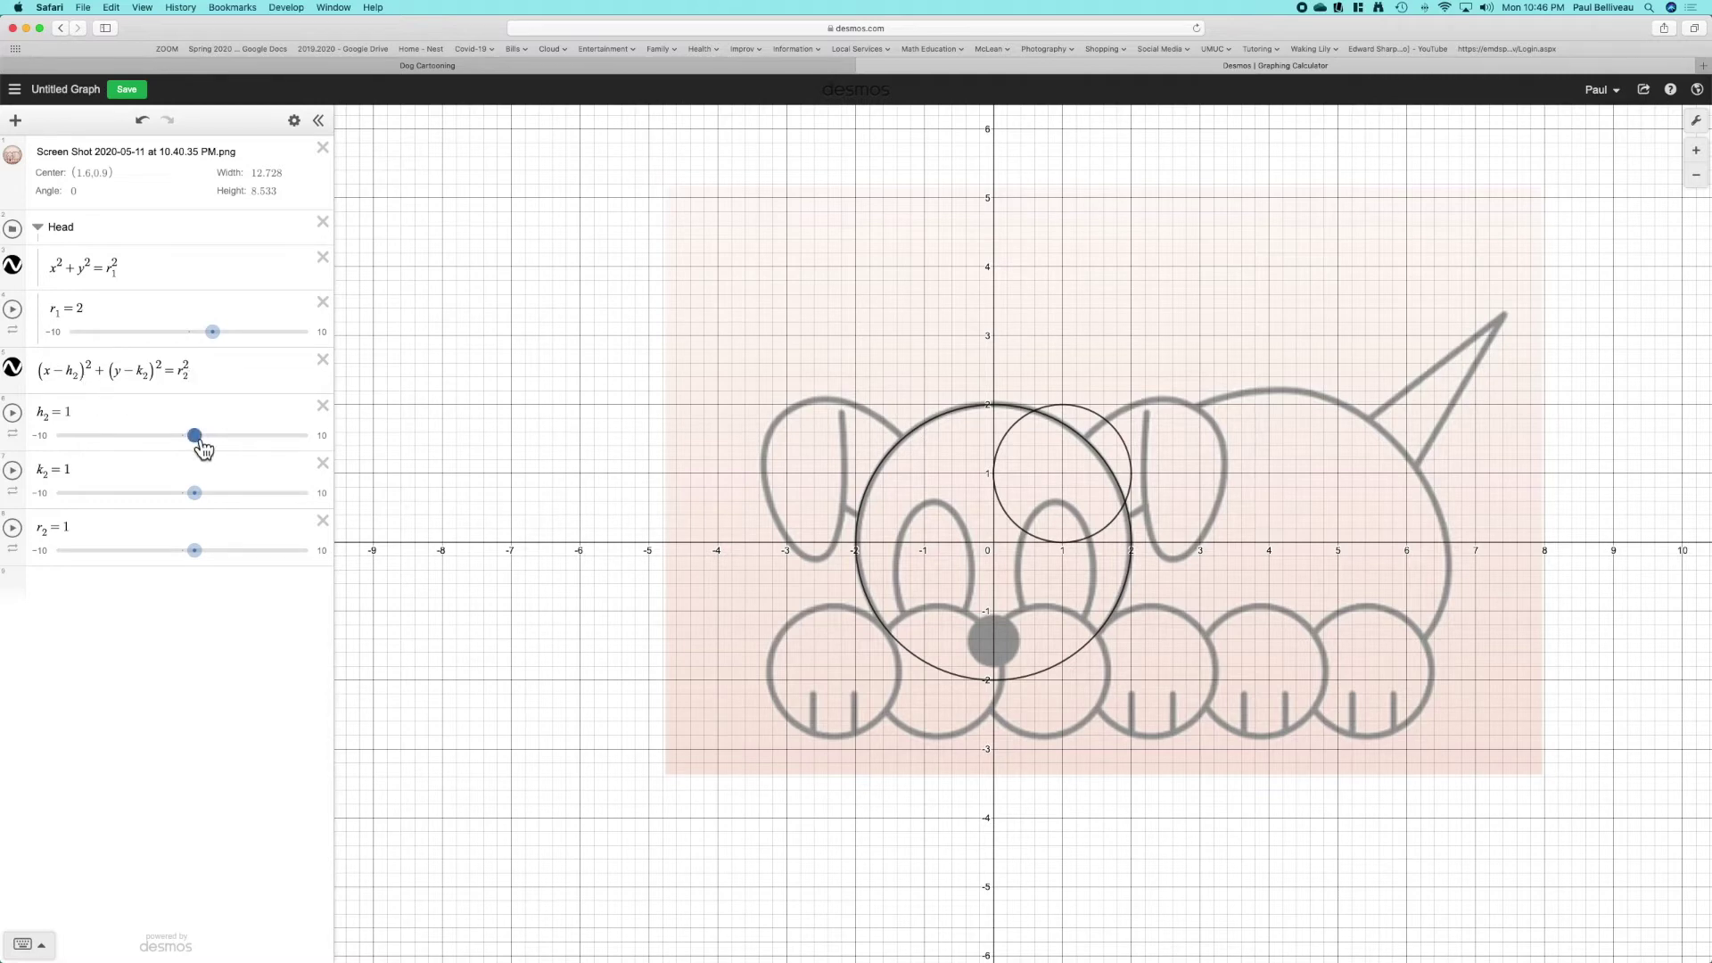
- Fit the second circle to the left half of the dog's muzzle with h₂ = −0.8, k₂ = −1.9 and r₂ = 0.95
{"action": "mouse_move", "coordinate": [204, 448]}
{"action": "left_mouse_down"}
{"action": "mouse_move", "coordinate": [170, 451]}
{"action": "mouse_move", "coordinate": [222, 451]}
{"action": "mouse_move", "coordinate": [200, 453]}
{"action": "left_mouse_up"}
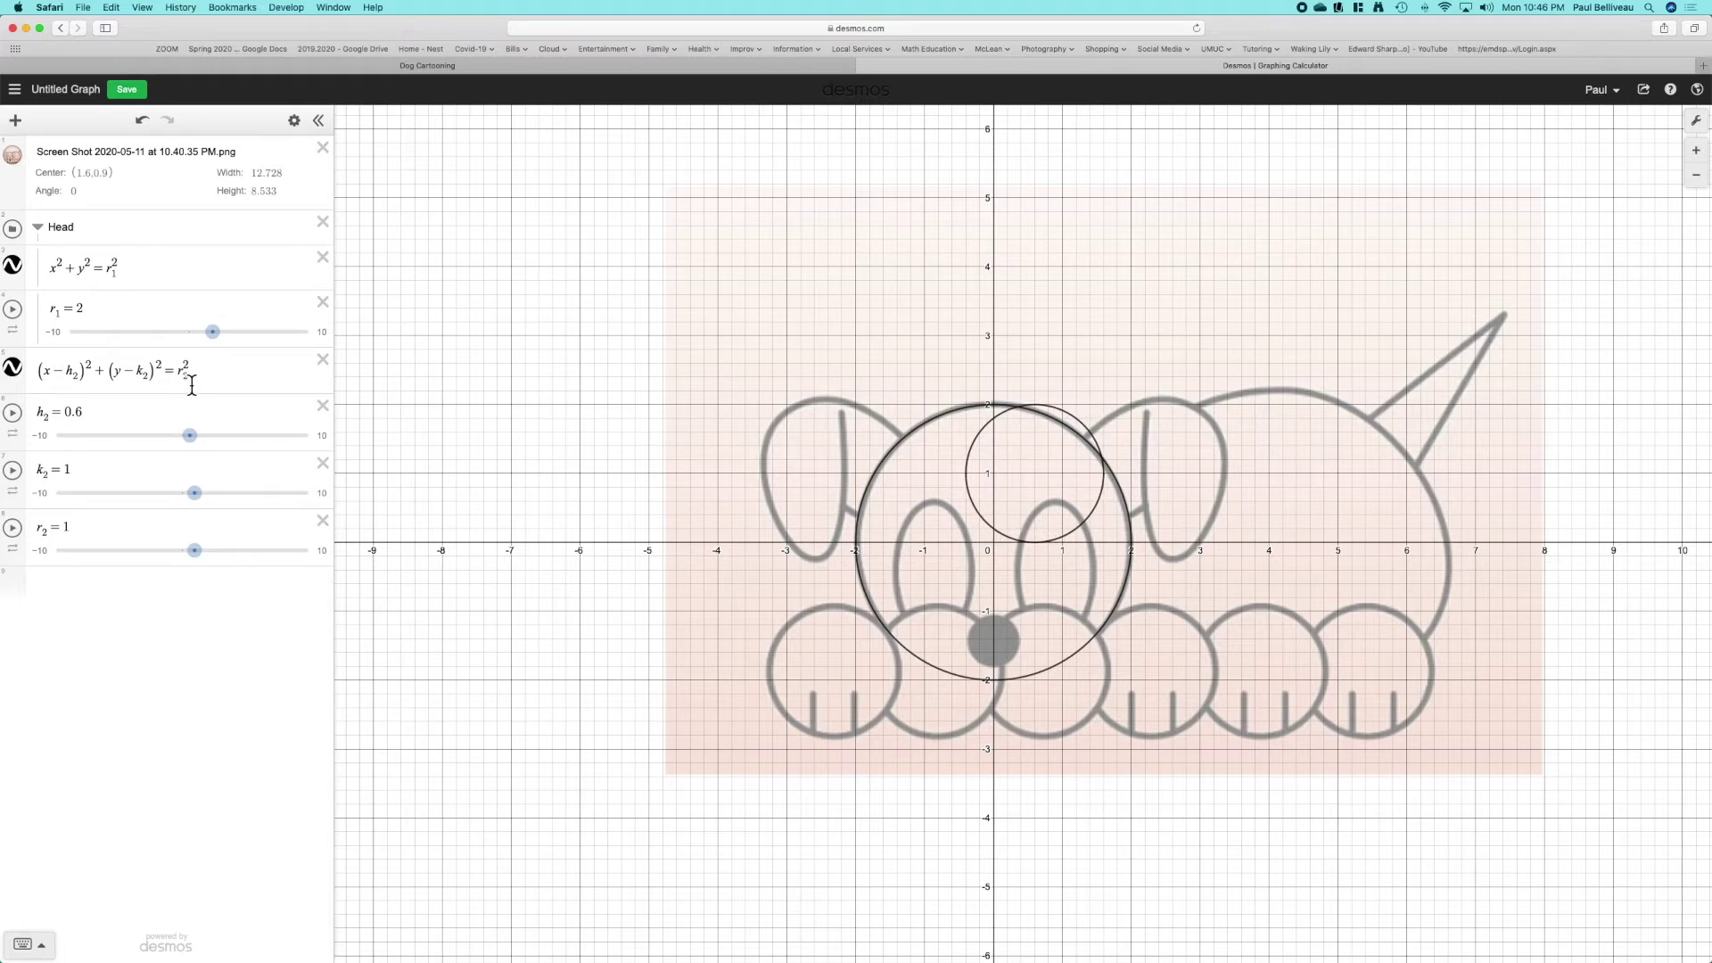
{"action": "left_click_drag", "start_coordinate": [194, 440], "coordinate": [166, 514]}
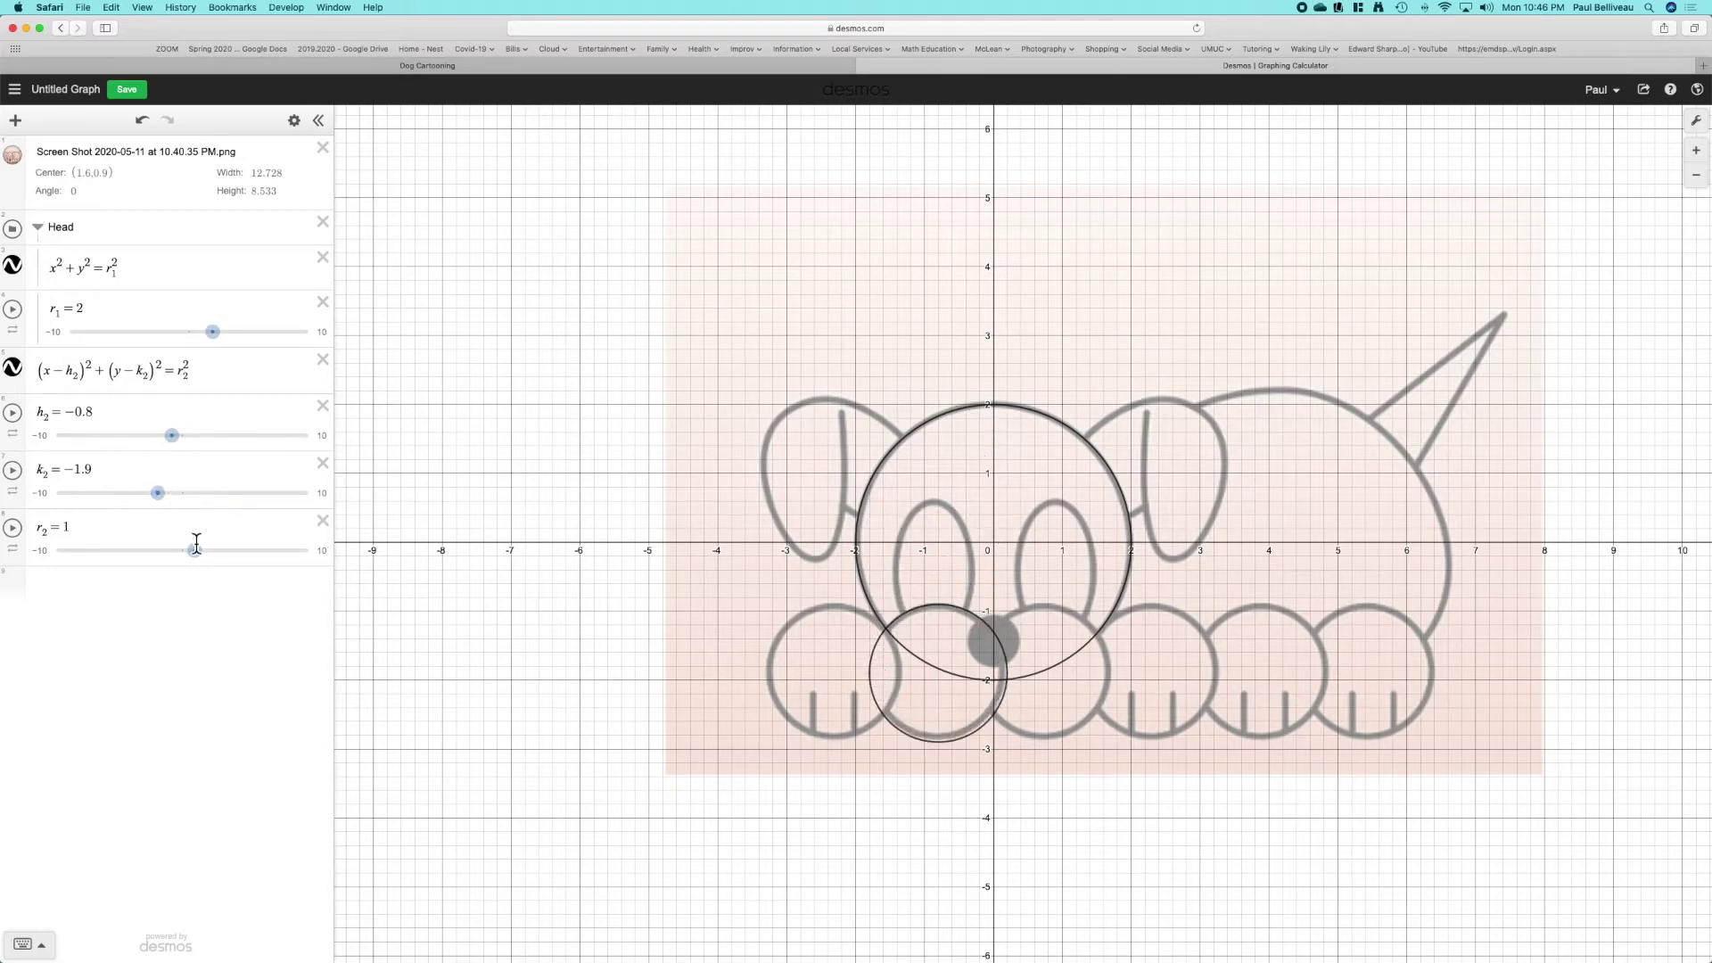
{"action": "left_click_drag", "start_coordinate": [210, 567], "coordinate": [206, 567]}
{"action": "left_click", "coordinate": [95, 531]}
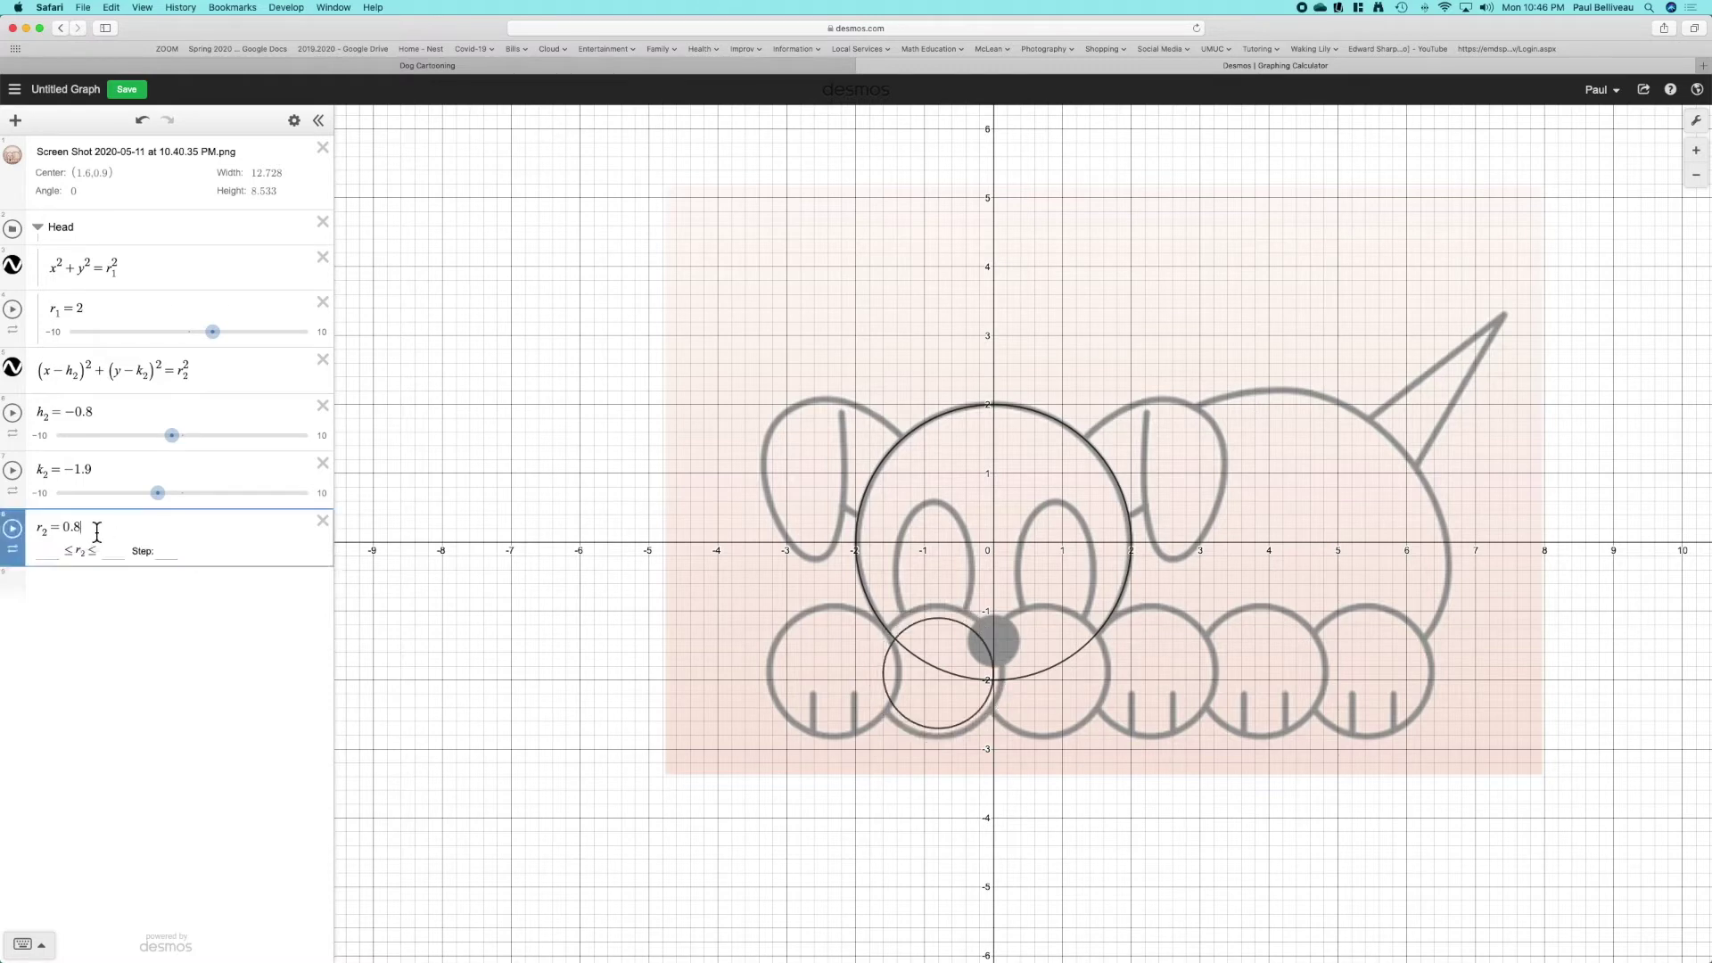
{"action": "key", "text": "BackSpace"}
{"action": "type", "text": "95"}
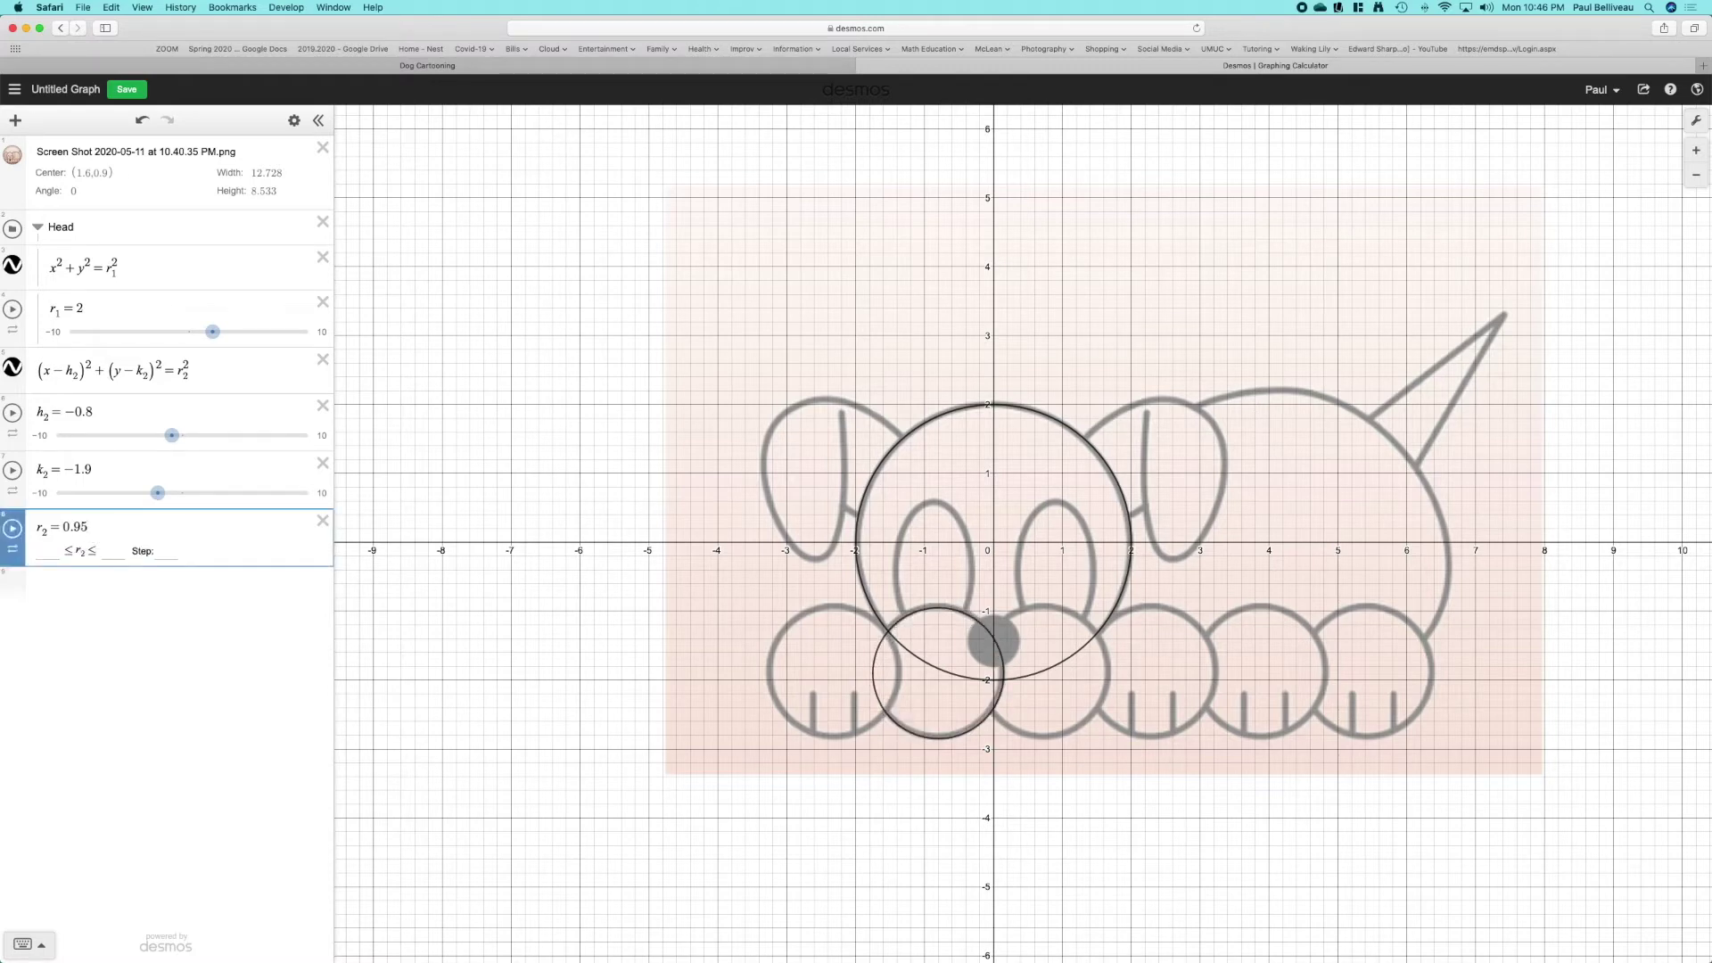
- Fine-tune h₂ to −0.83 and check the circles with the dog image hidden and shown again
{"action": "left_click", "coordinate": [173, 437]}
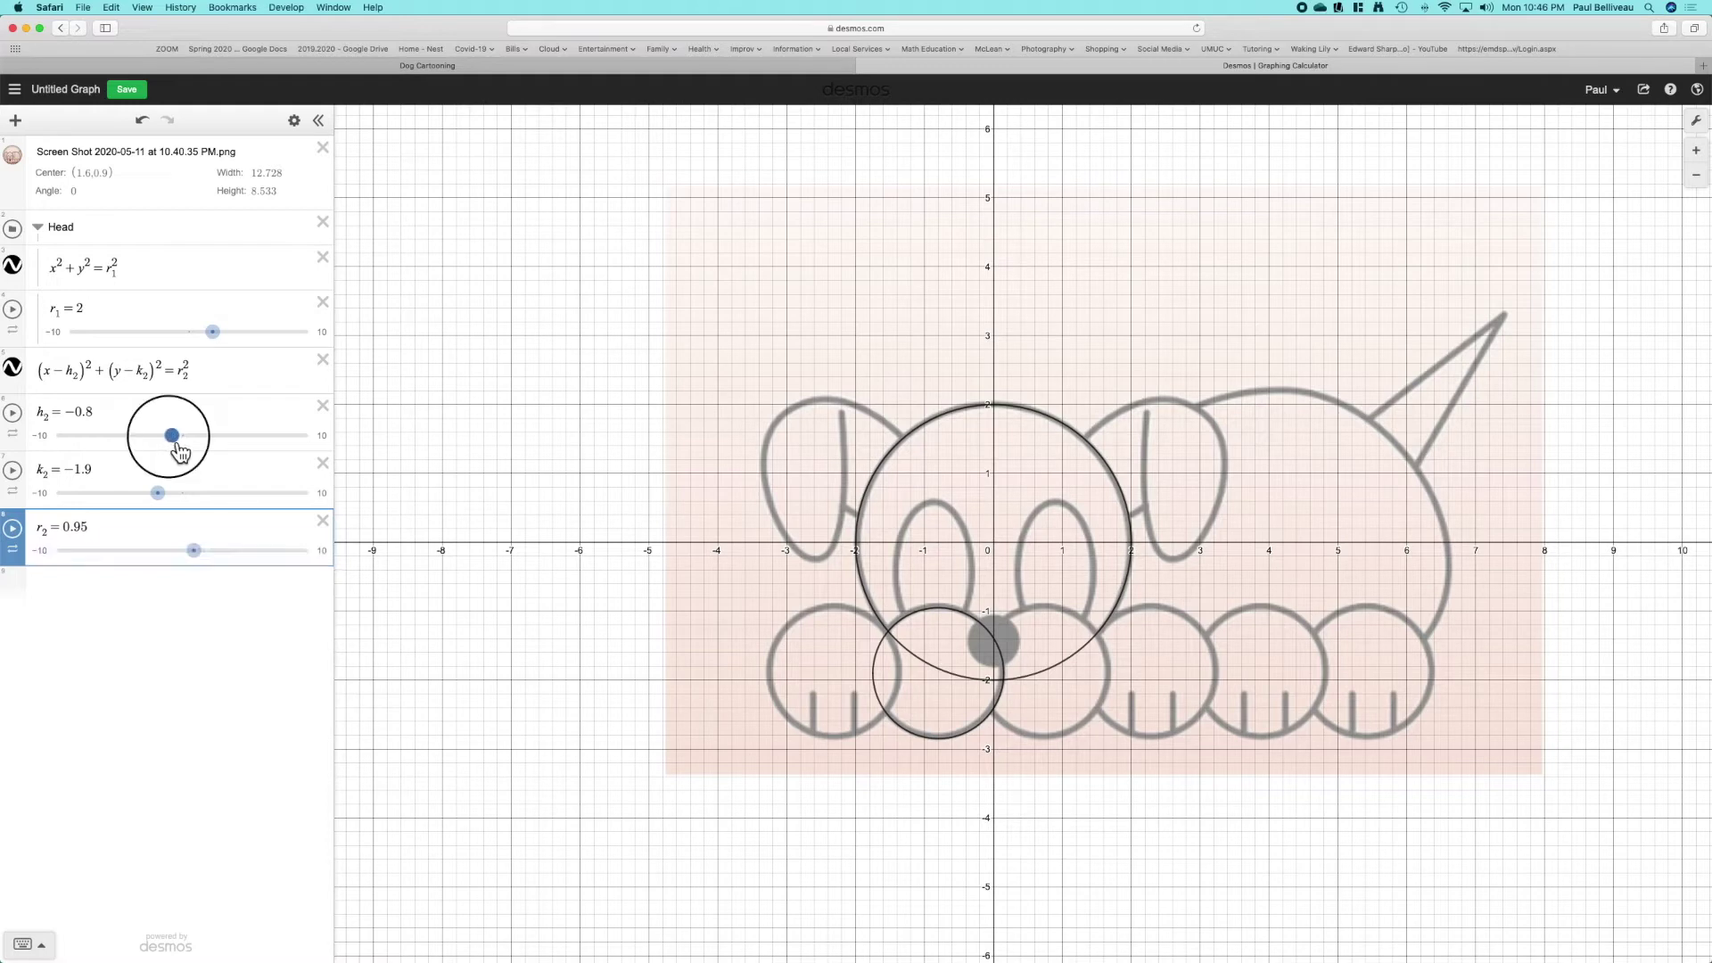
{"action": "left_click_drag", "start_coordinate": [182, 451], "coordinate": [182, 450]}
{"action": "left_click", "coordinate": [102, 419]}
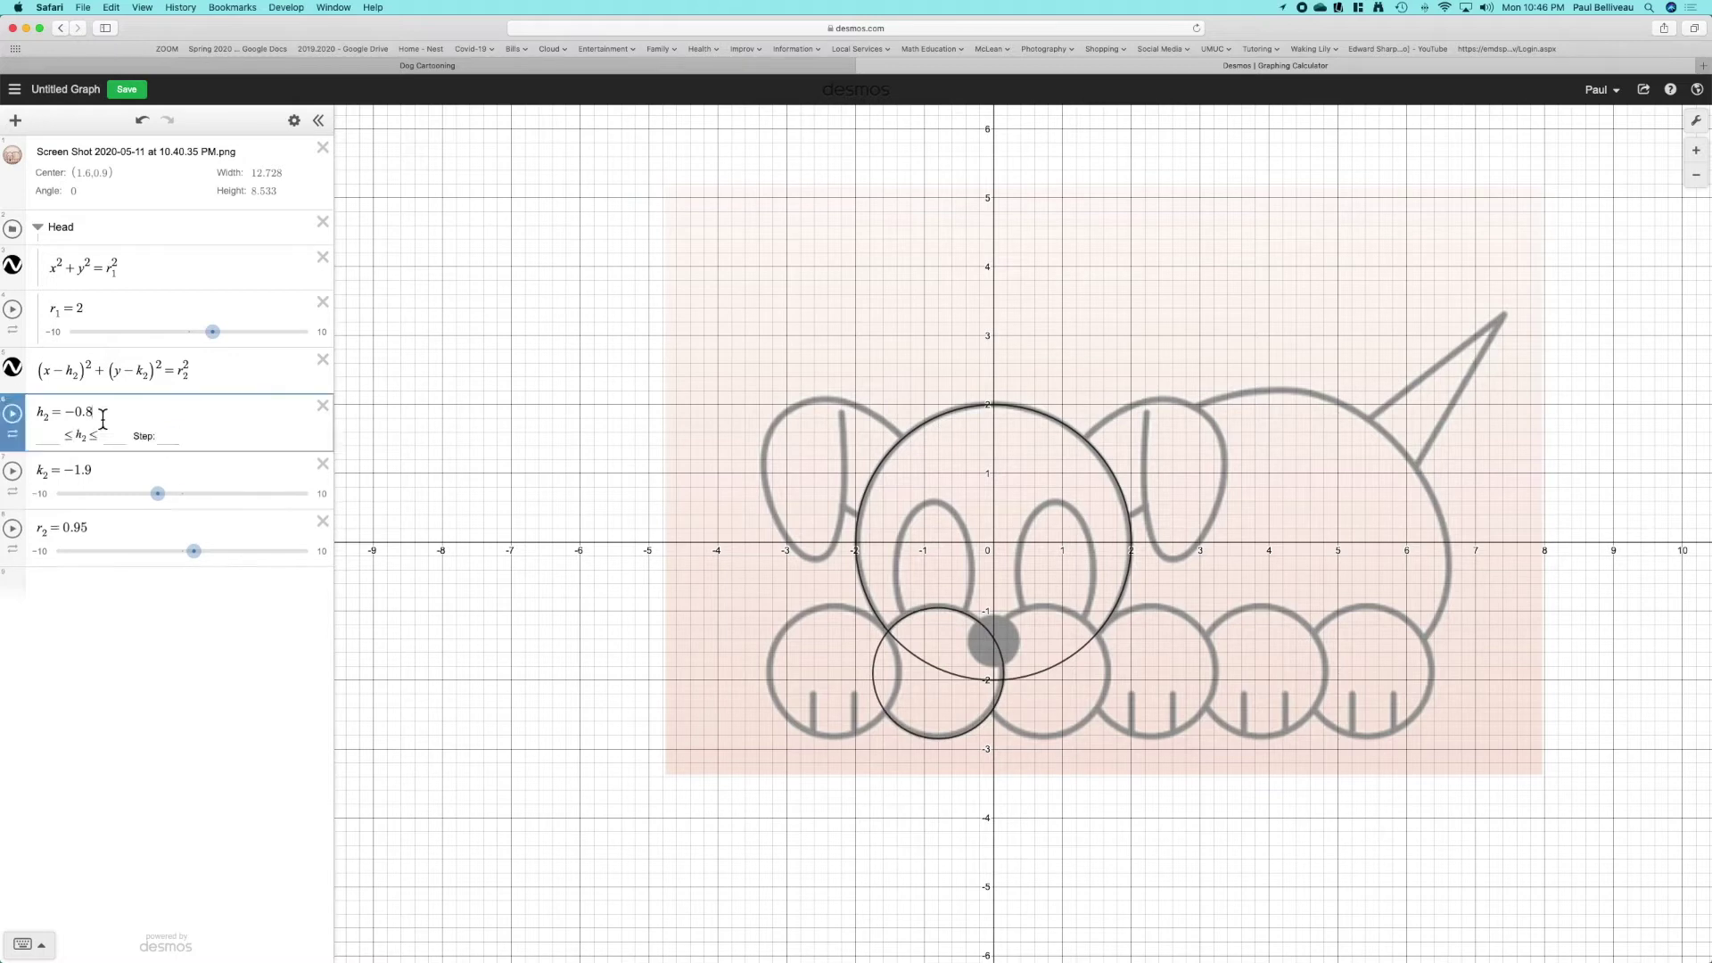
{"action": "type", "text": "1"}
{"action": "key", "text": "BackSpace"}
{"action": "type", "text": "2"}
{"action": "key", "text": "BackSpace"}
{"action": "type", "text": "3"}
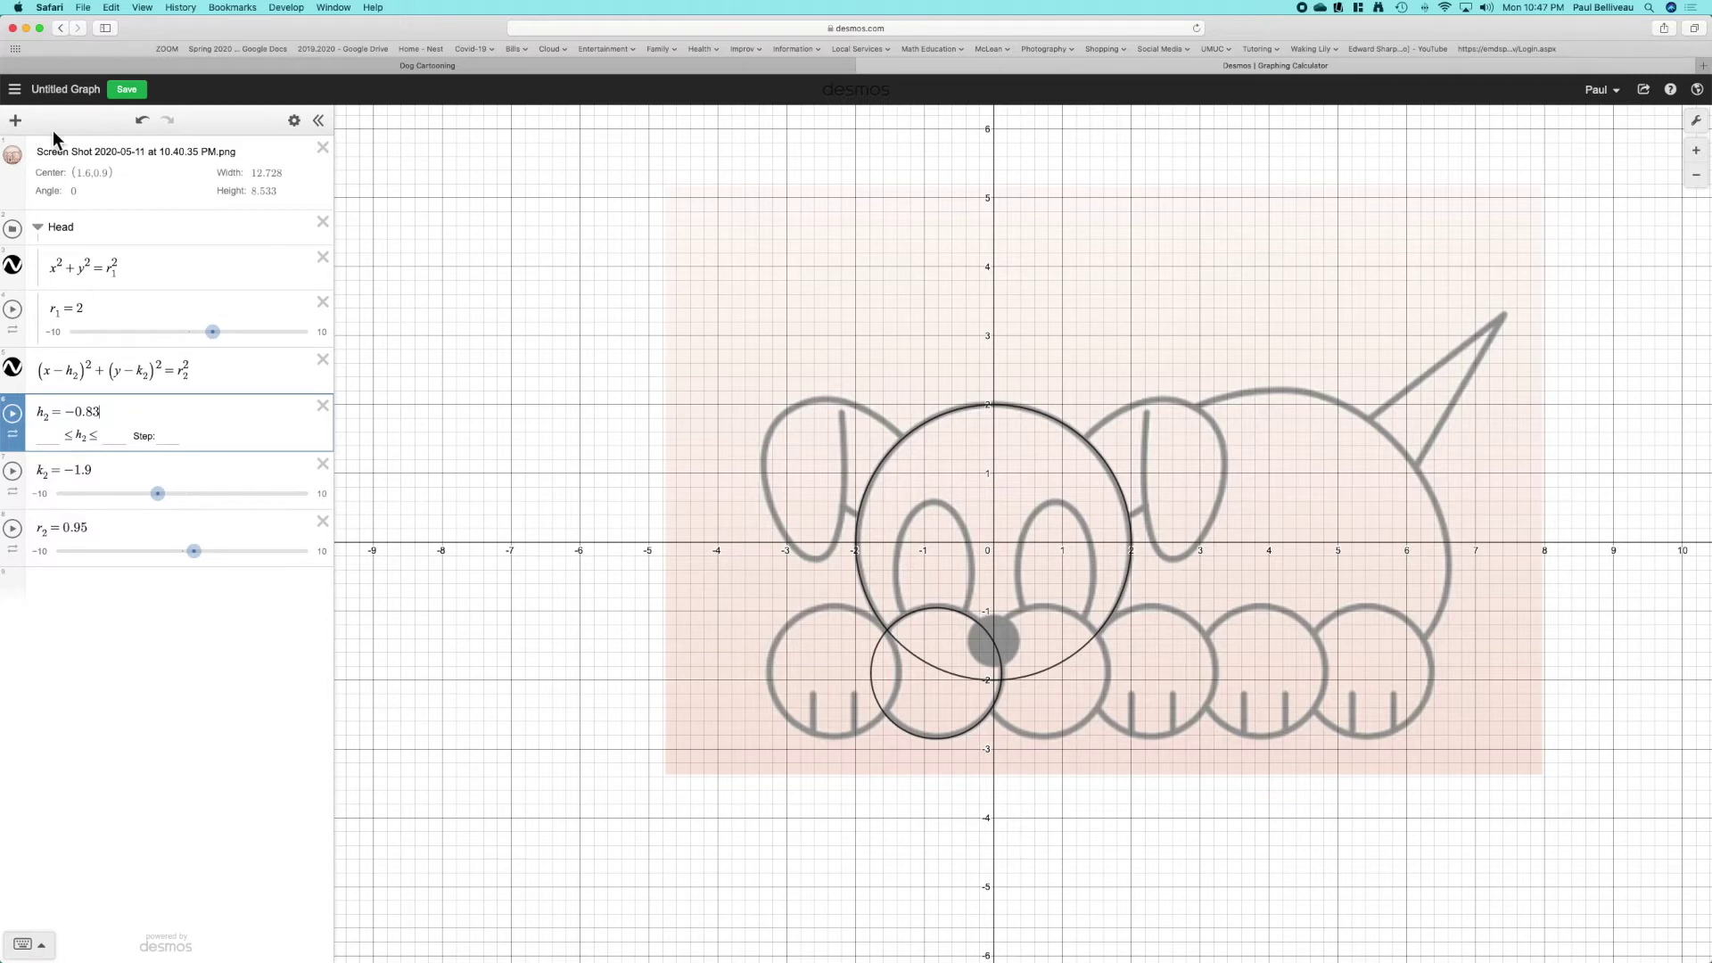
{"action": "left_click", "coordinate": [24, 157]}
{"action": "left_click", "coordinate": [24, 159]}
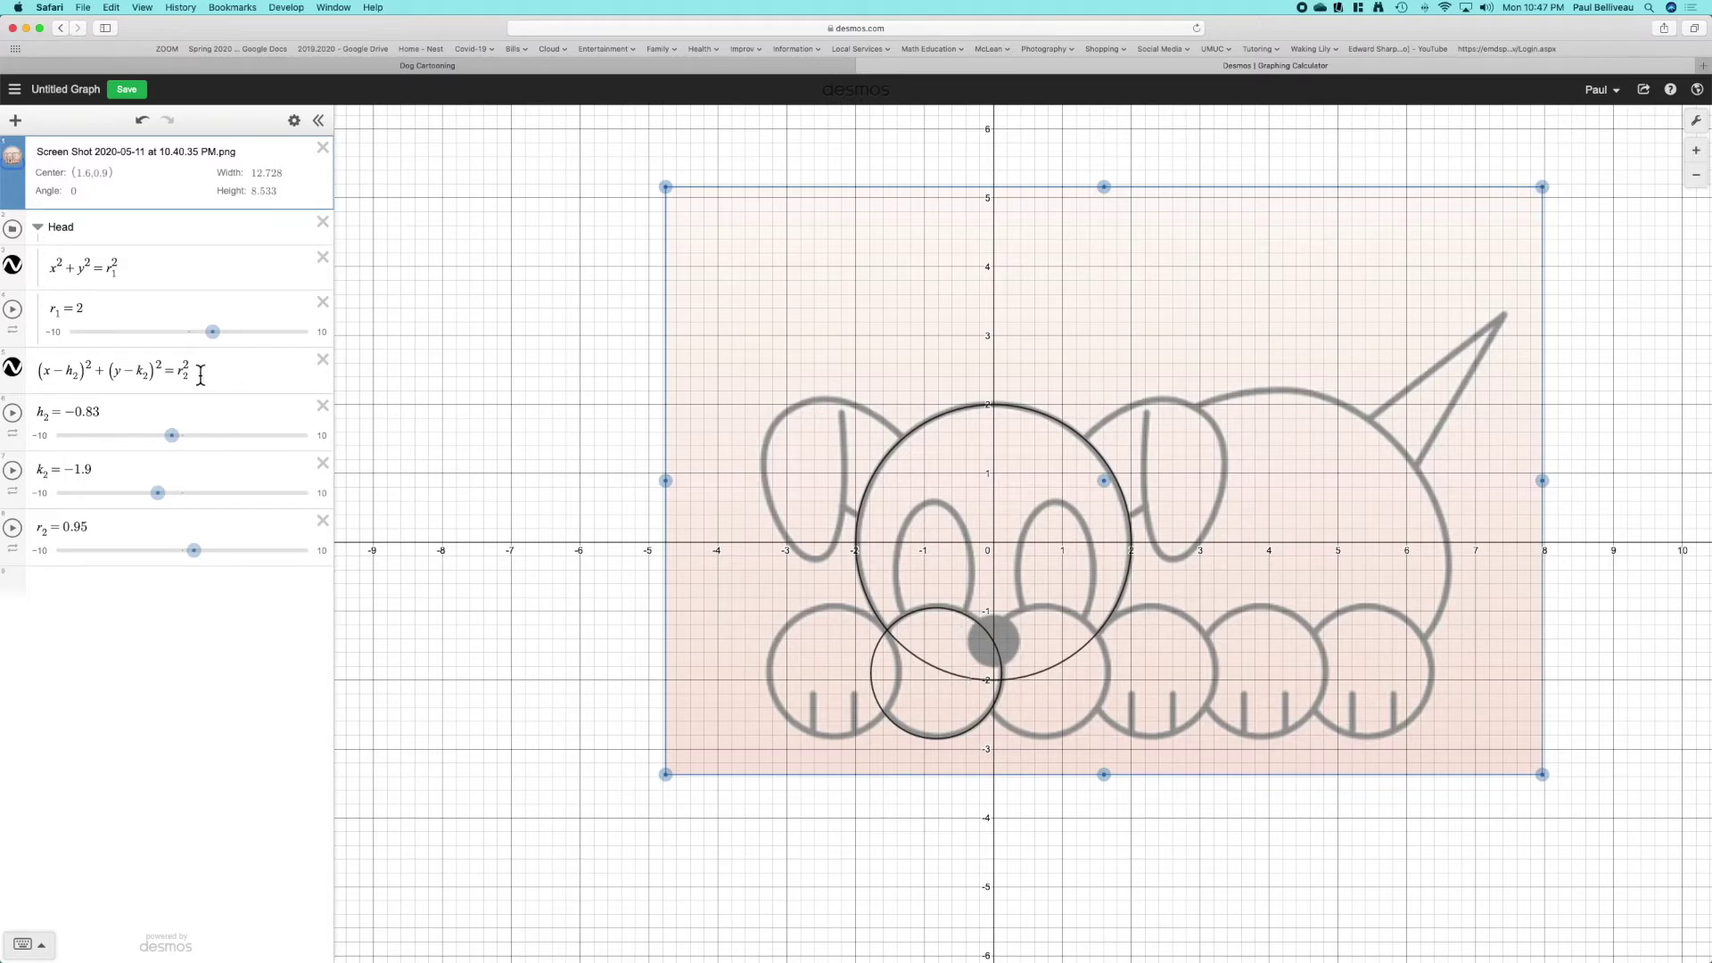
- Copy the second circle's equation into a new expression below the r₂ slider
{"action": "left_click_drag", "start_coordinate": [201, 375], "coordinate": [35, 373]}
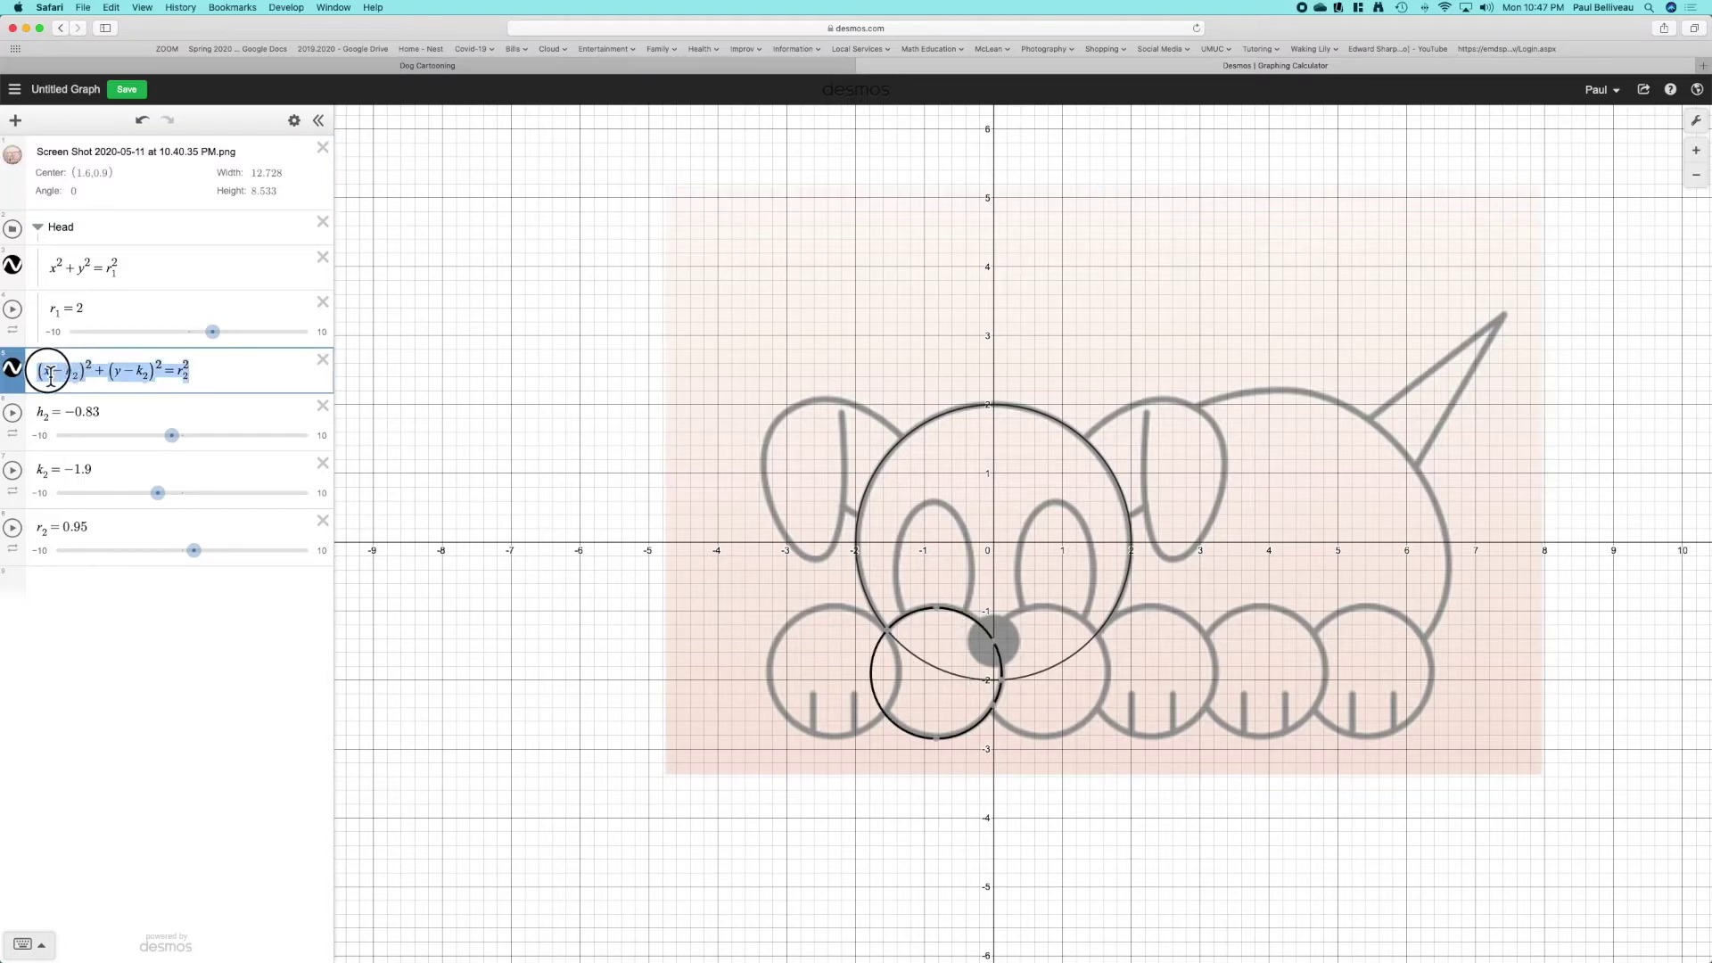
{"action": "left_click", "coordinate": [112, 584]}
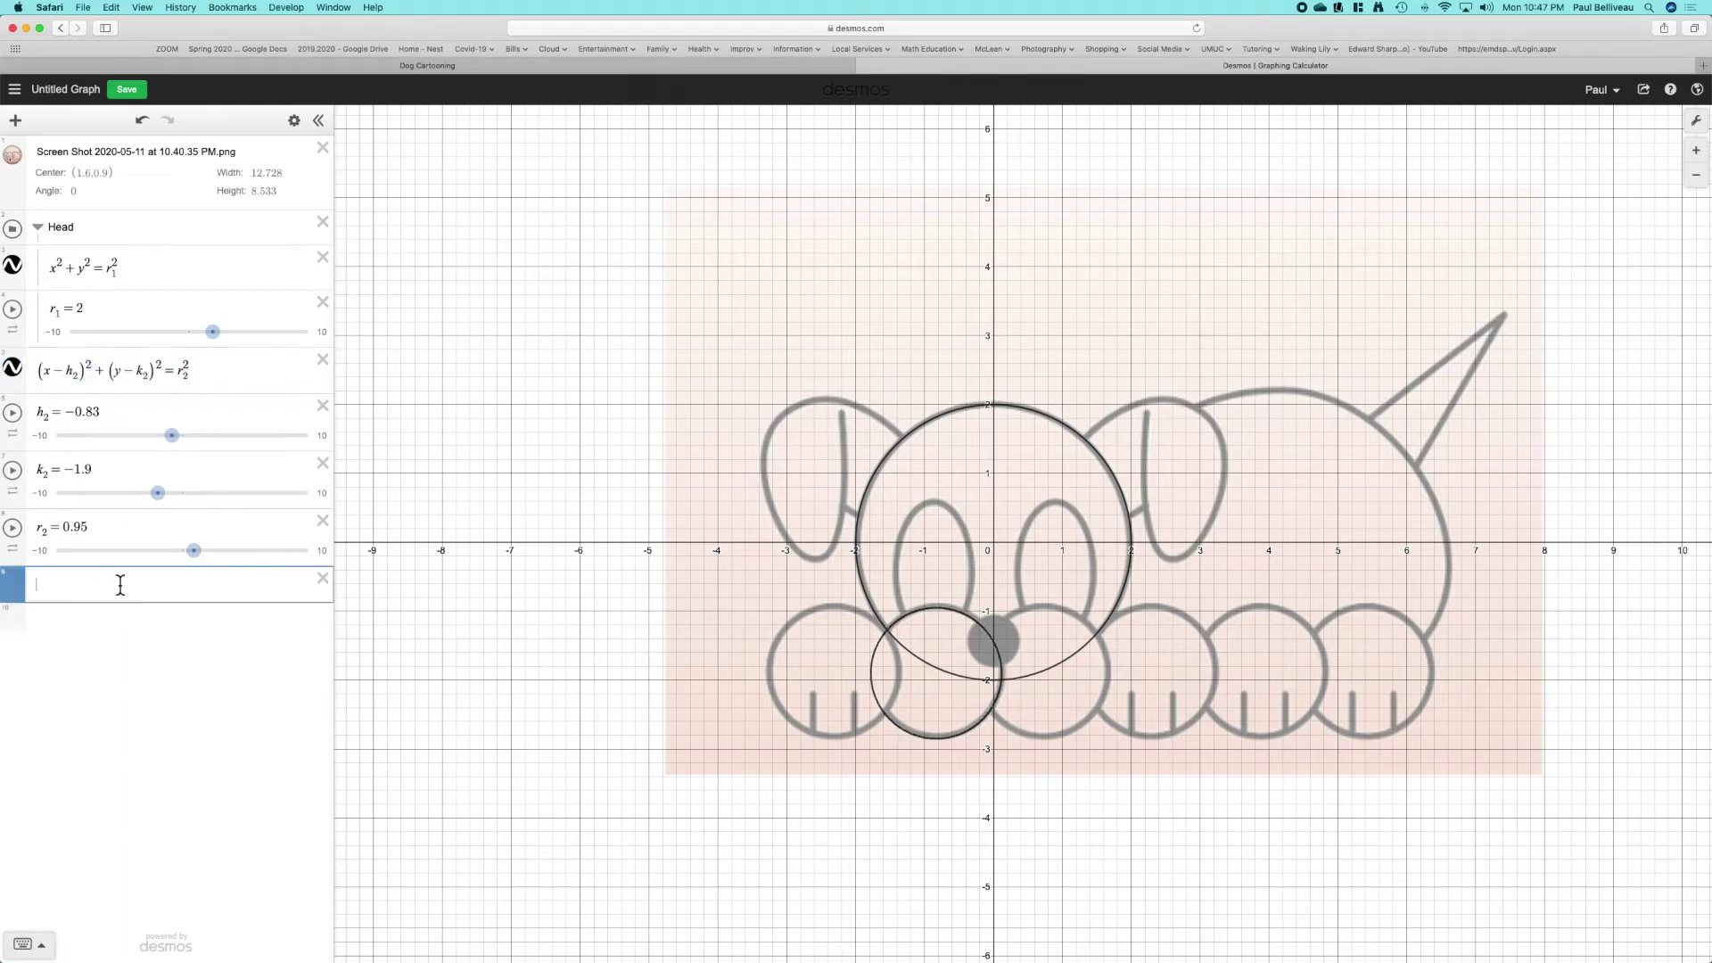
{"action": "key", "text": "super+v"}
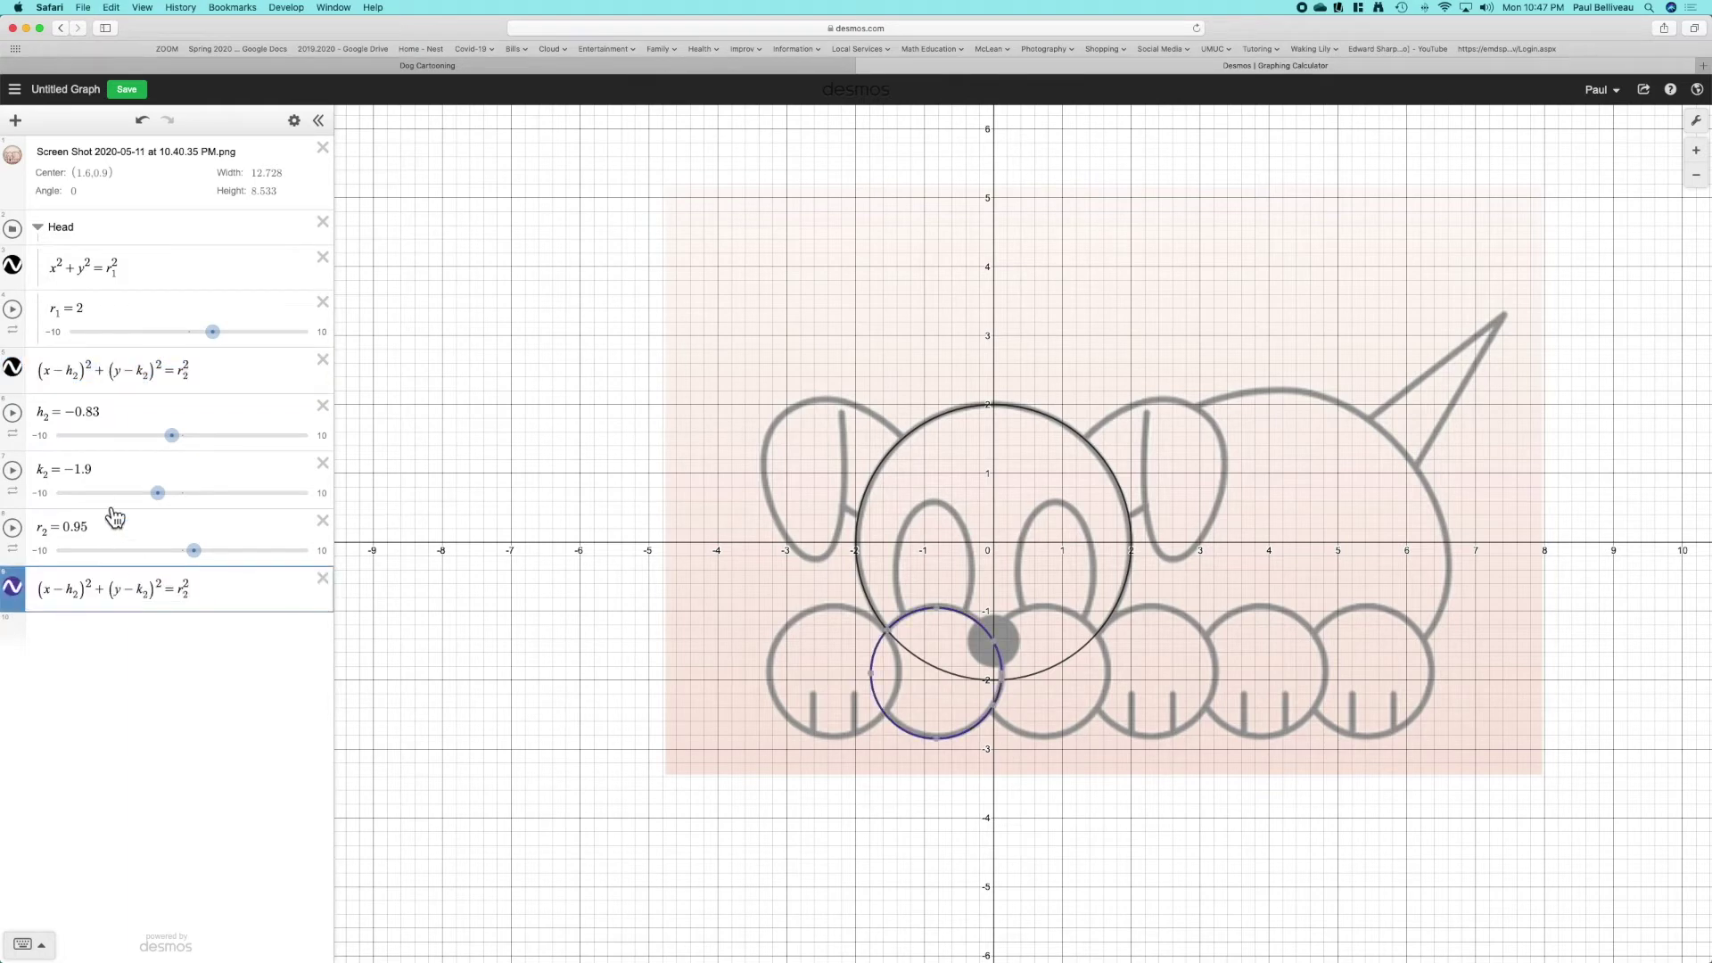
- Move the second circle's equation, its h₂, k₂ and r₂ sliders and the copied equation into the Head folder
{"action": "left_click", "coordinate": [25, 358]}
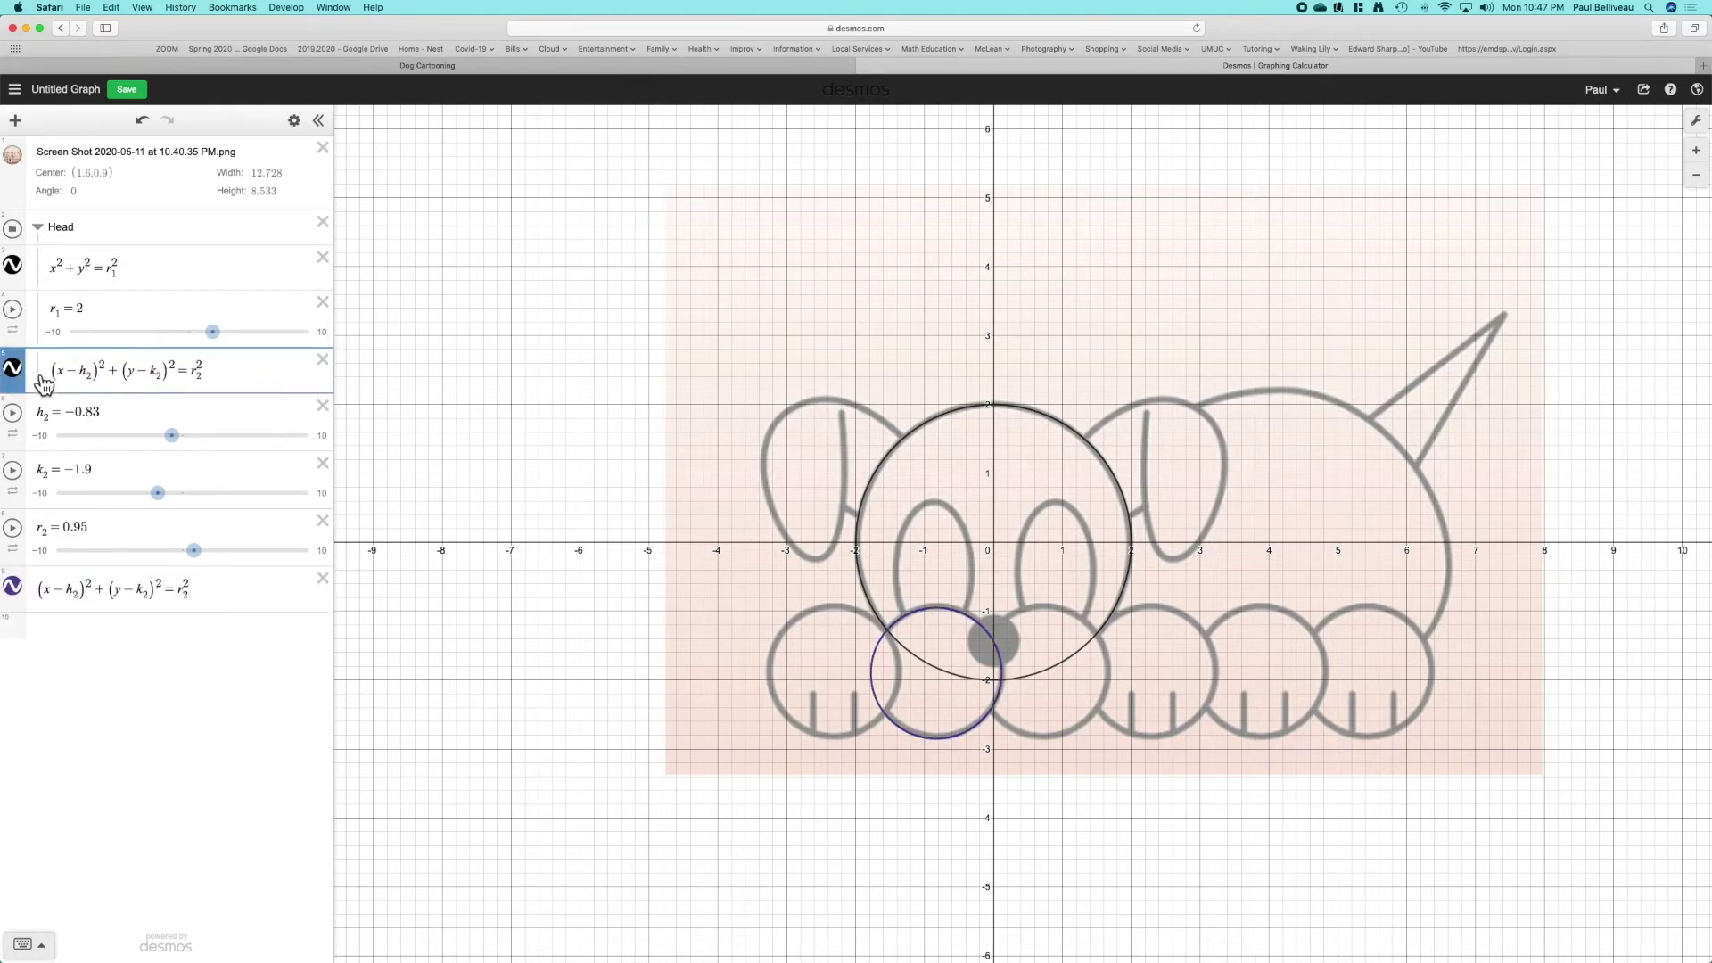
{"action": "left_click", "coordinate": [43, 412]}
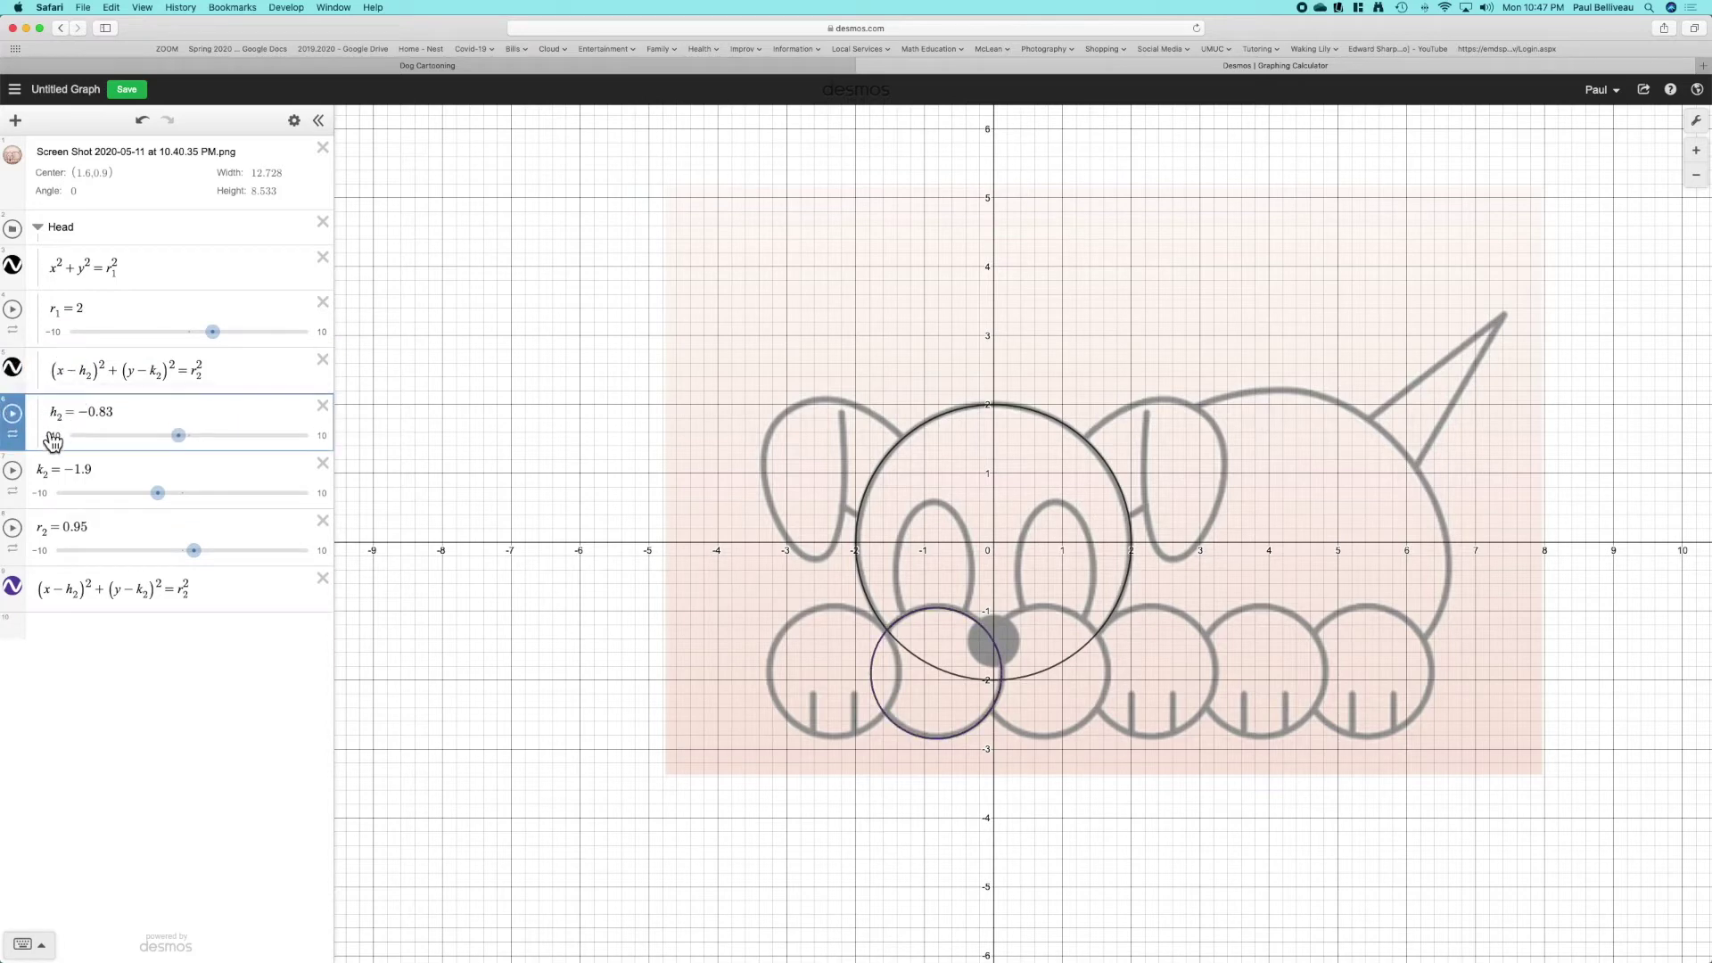
{"action": "left_click_drag", "start_coordinate": [27, 461], "coordinate": [51, 526]}
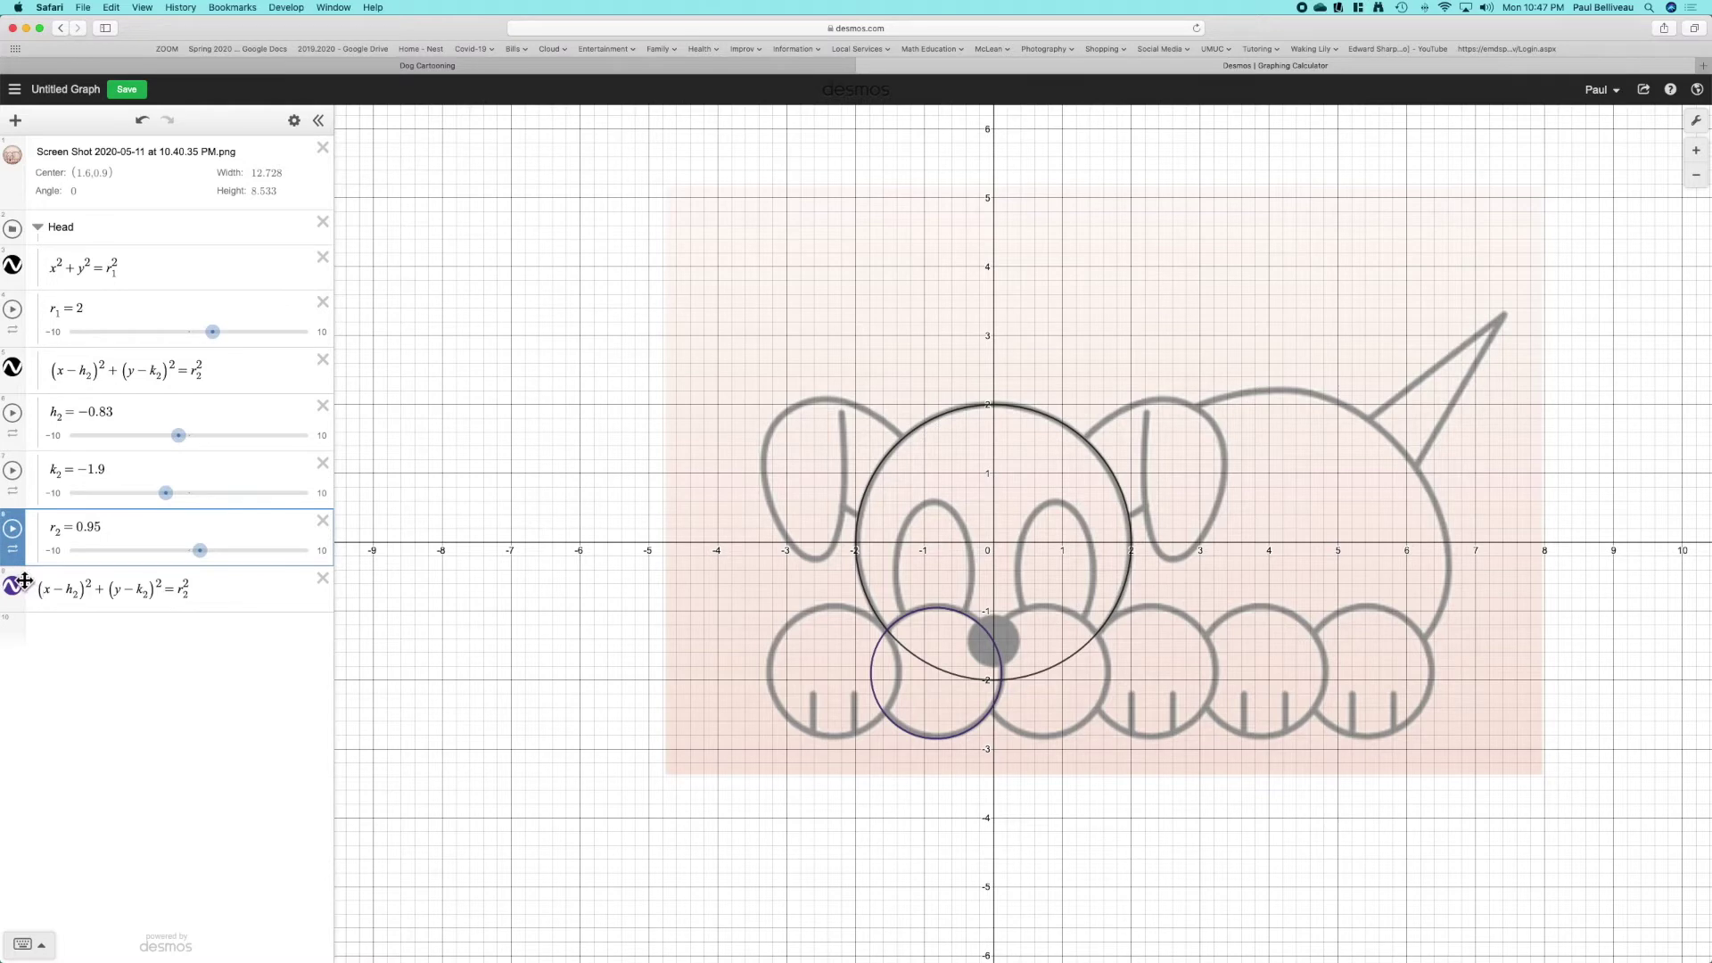
{"action": "mouse_move", "coordinate": [40, 593]}
{"action": "left_mouse_down"}
{"action": "mouse_move", "coordinate": [50, 579]}
{"action": "mouse_move", "coordinate": [49, 609]}
{"action": "left_mouse_up"}
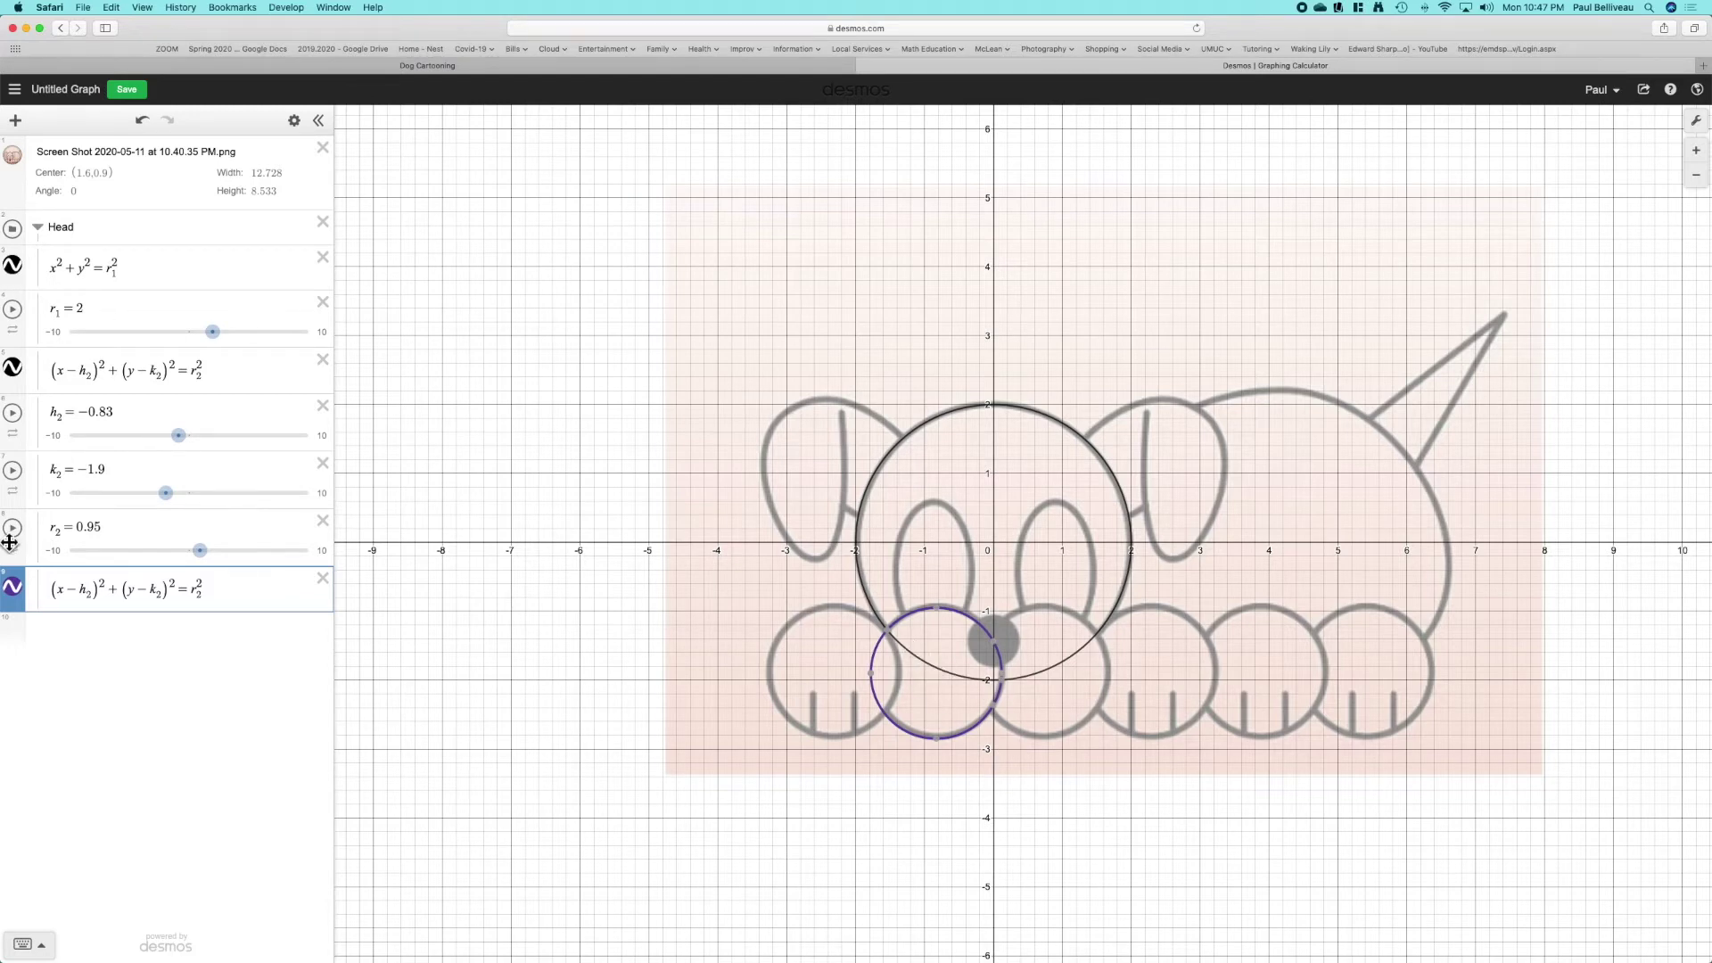
{"action": "left_click", "coordinate": [24, 592]}
{"action": "left_click", "coordinate": [25, 592]}
- Change h₂ to h₃ in the copied equation, add its slider, and set h₃ to 0.7 to fit the muzzle's right half
{"action": "left_click", "coordinate": [93, 600]}
{"action": "key", "text": "BackSpace"}
{"action": "type", "text": "3"}
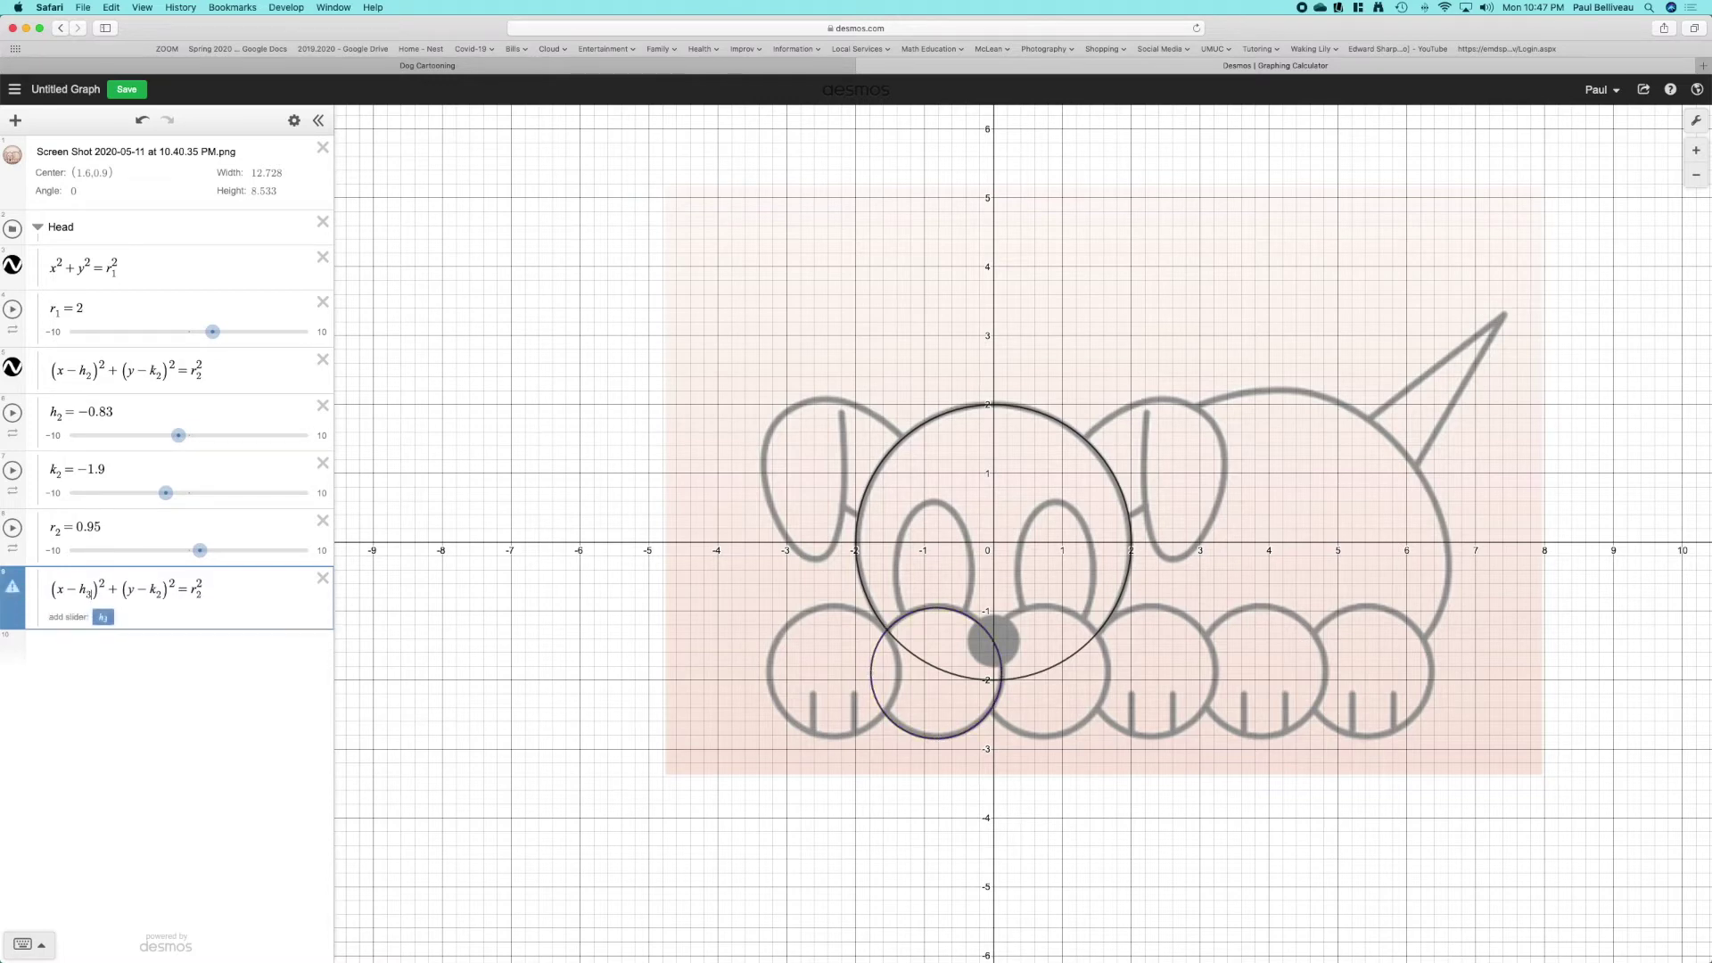
{"action": "left_click", "coordinate": [104, 617]}
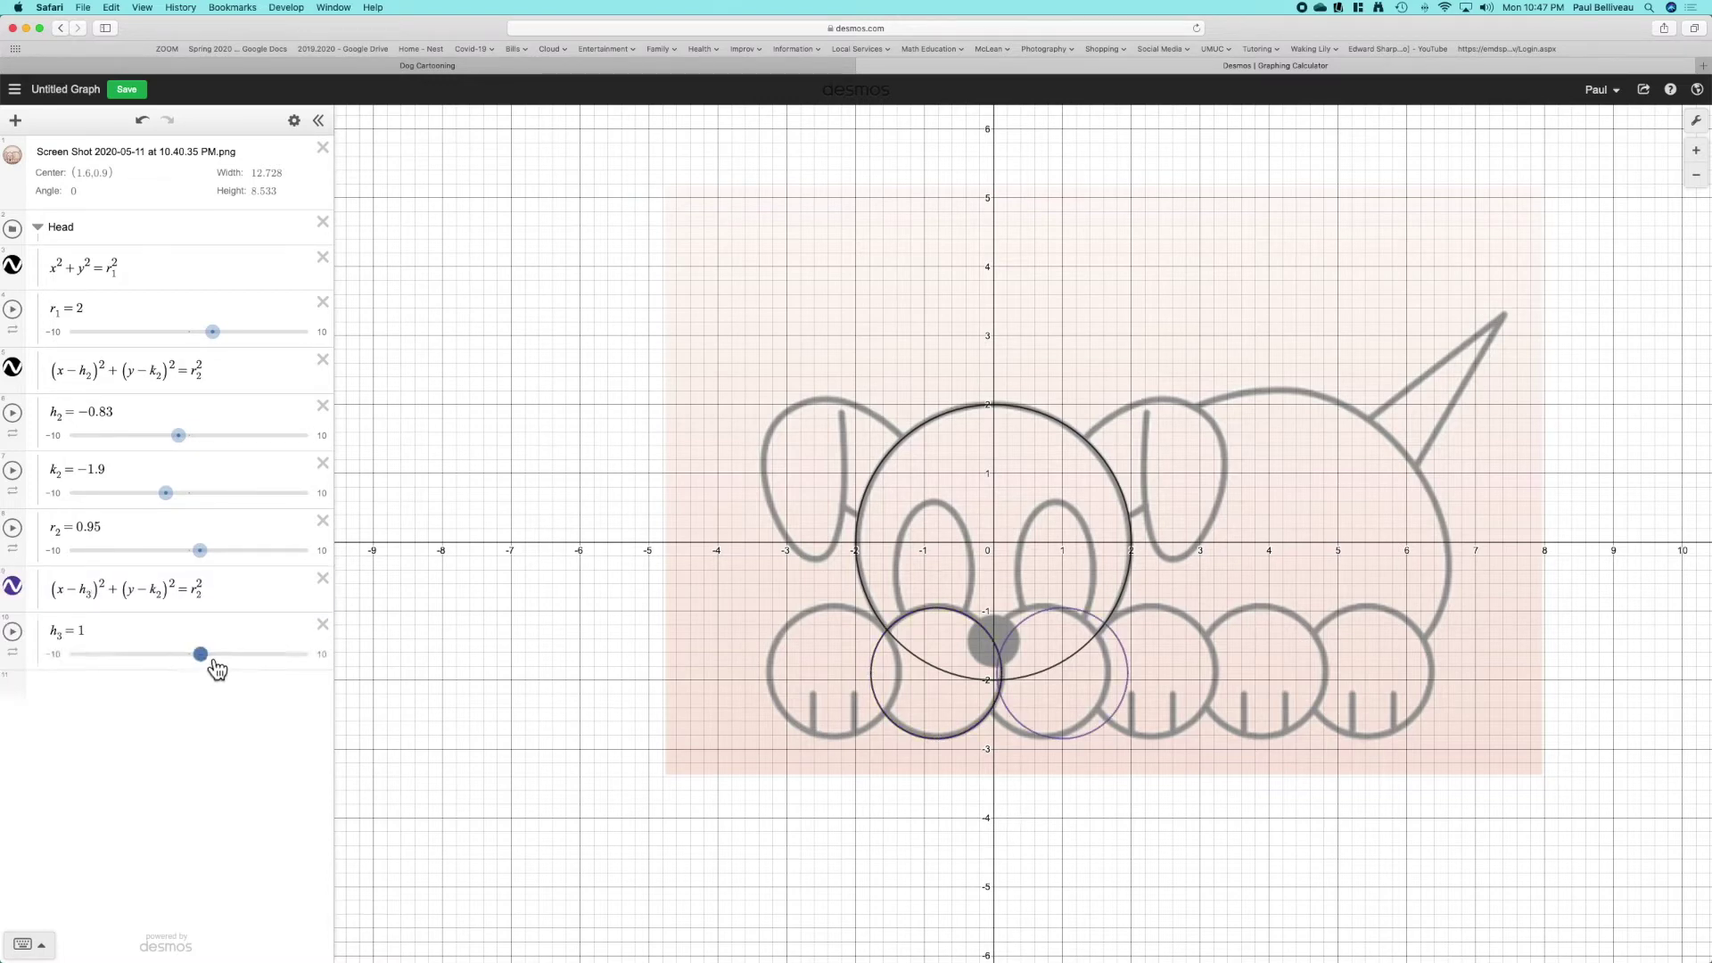
{"action": "left_click_drag", "start_coordinate": [213, 661], "coordinate": [209, 666]}
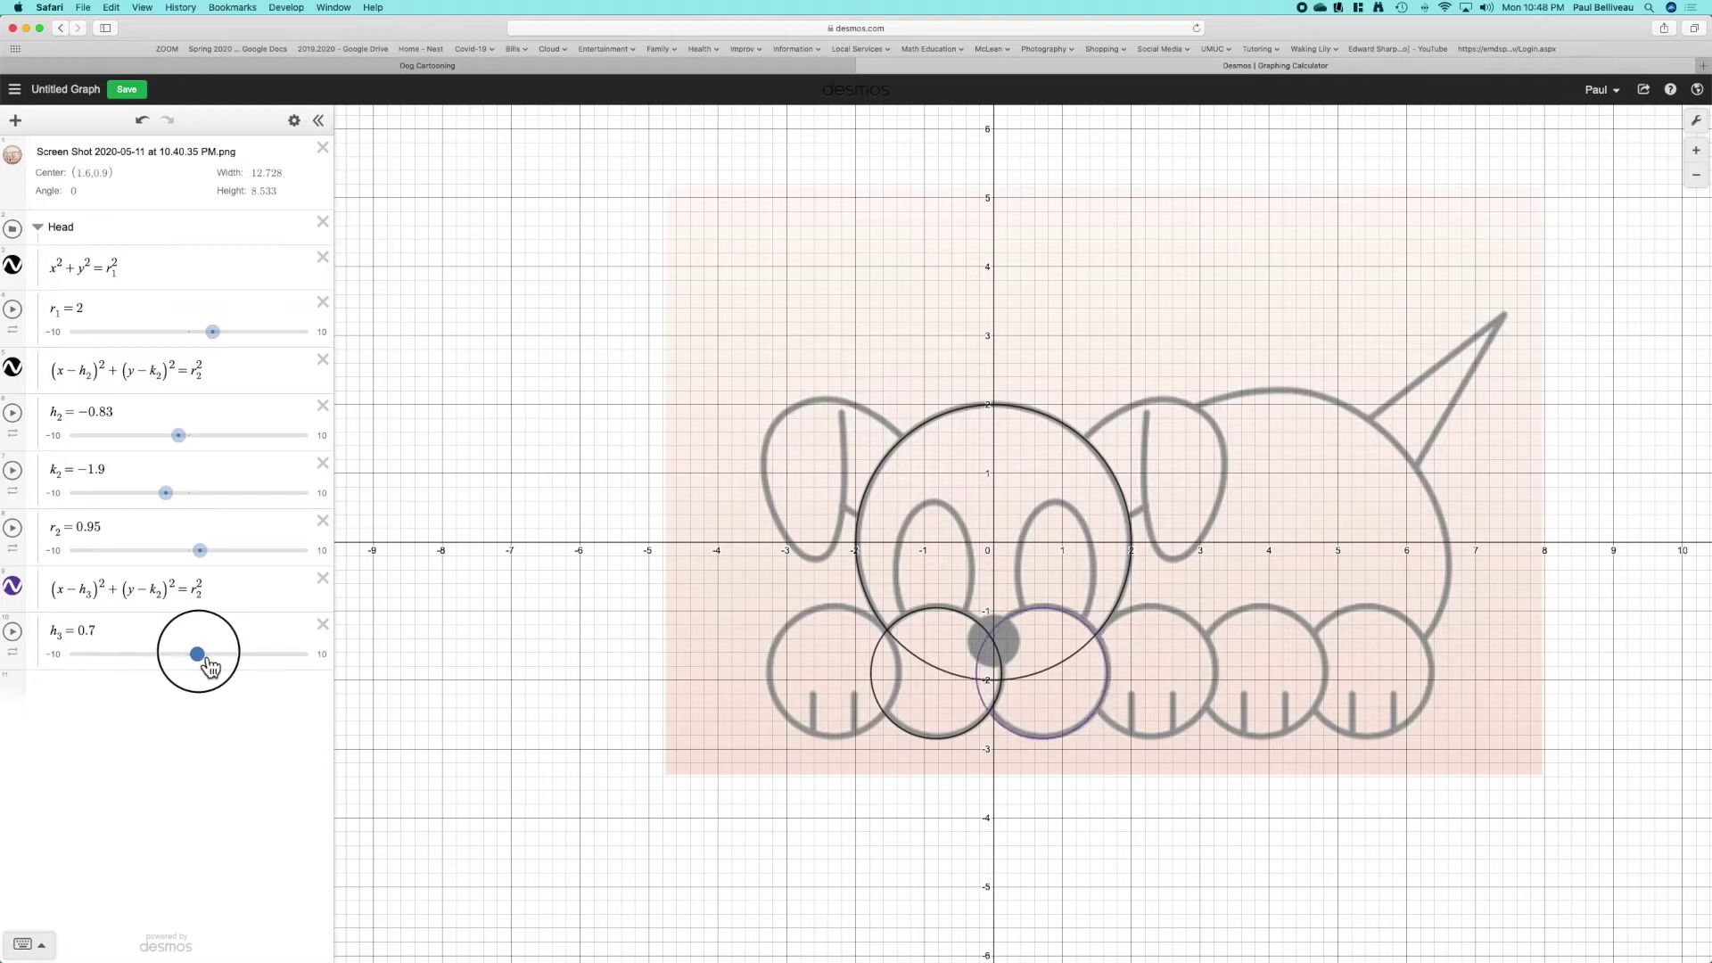
- Set h₃ to 0.72 to refine the position of the muzzle's right circle
{"action": "left_click", "coordinate": [117, 635]}
{"action": "type", "text": "1"}
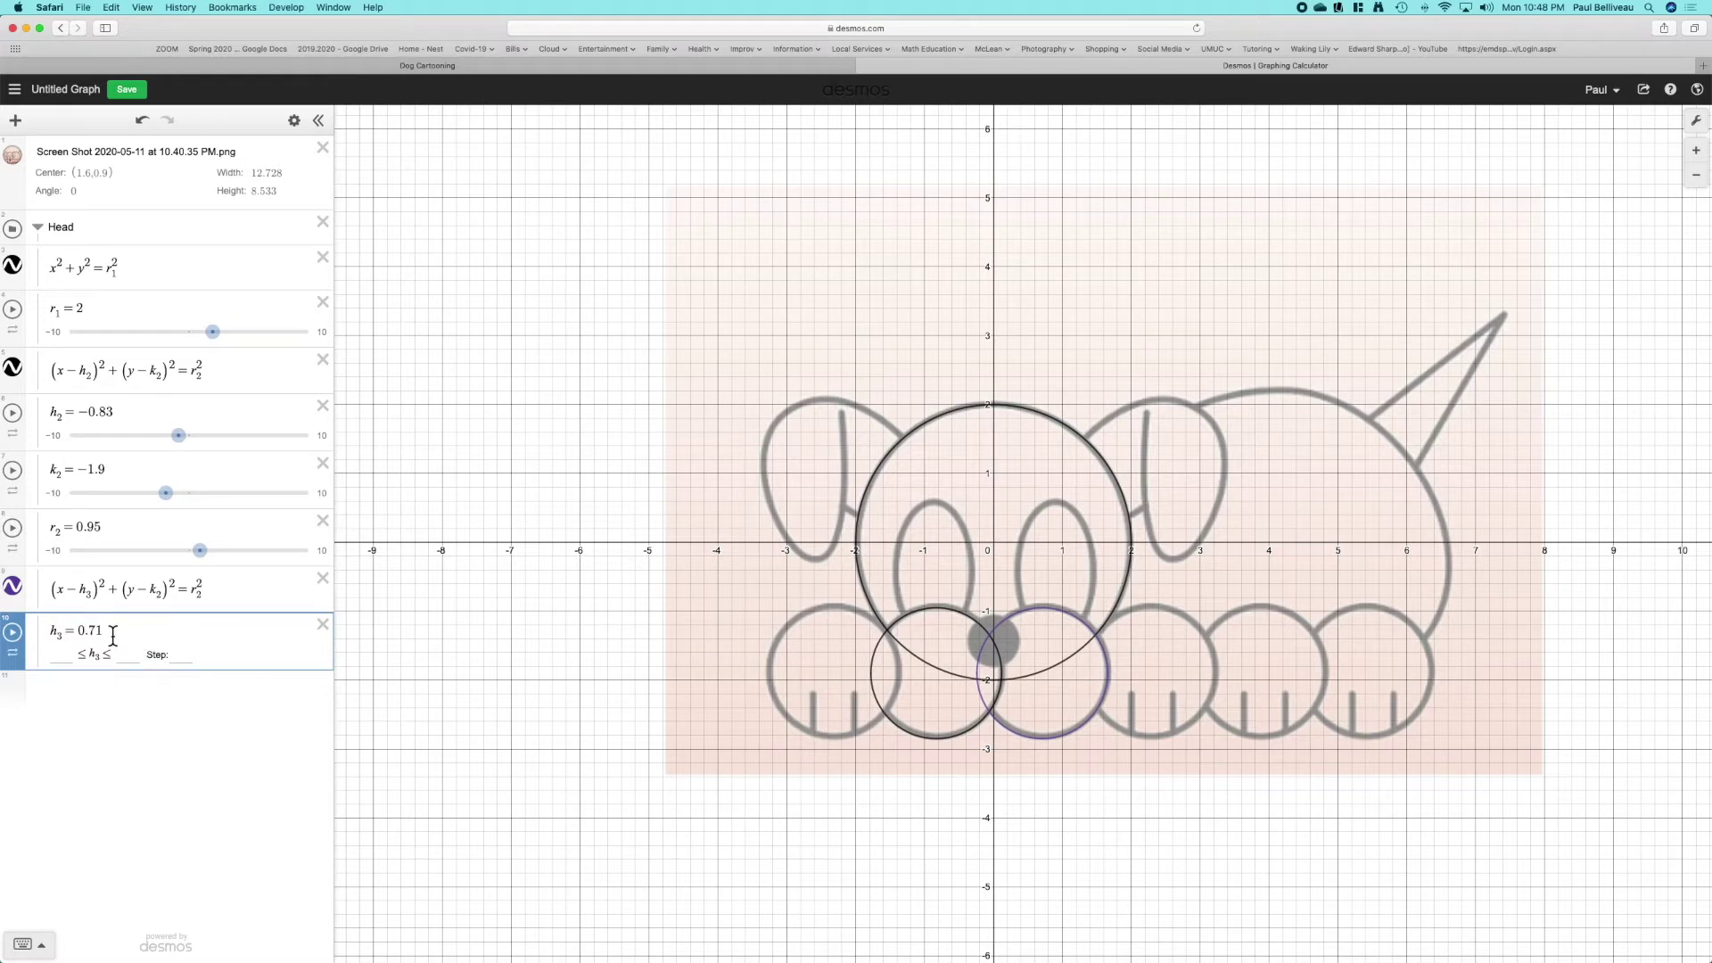
{"action": "key", "text": "BackSpace"}
{"action": "type", "text": "2"}
- Change the color of the muzzle's right circle, the one using h₃, to black
{"action": "left_click", "coordinate": [294, 119]}
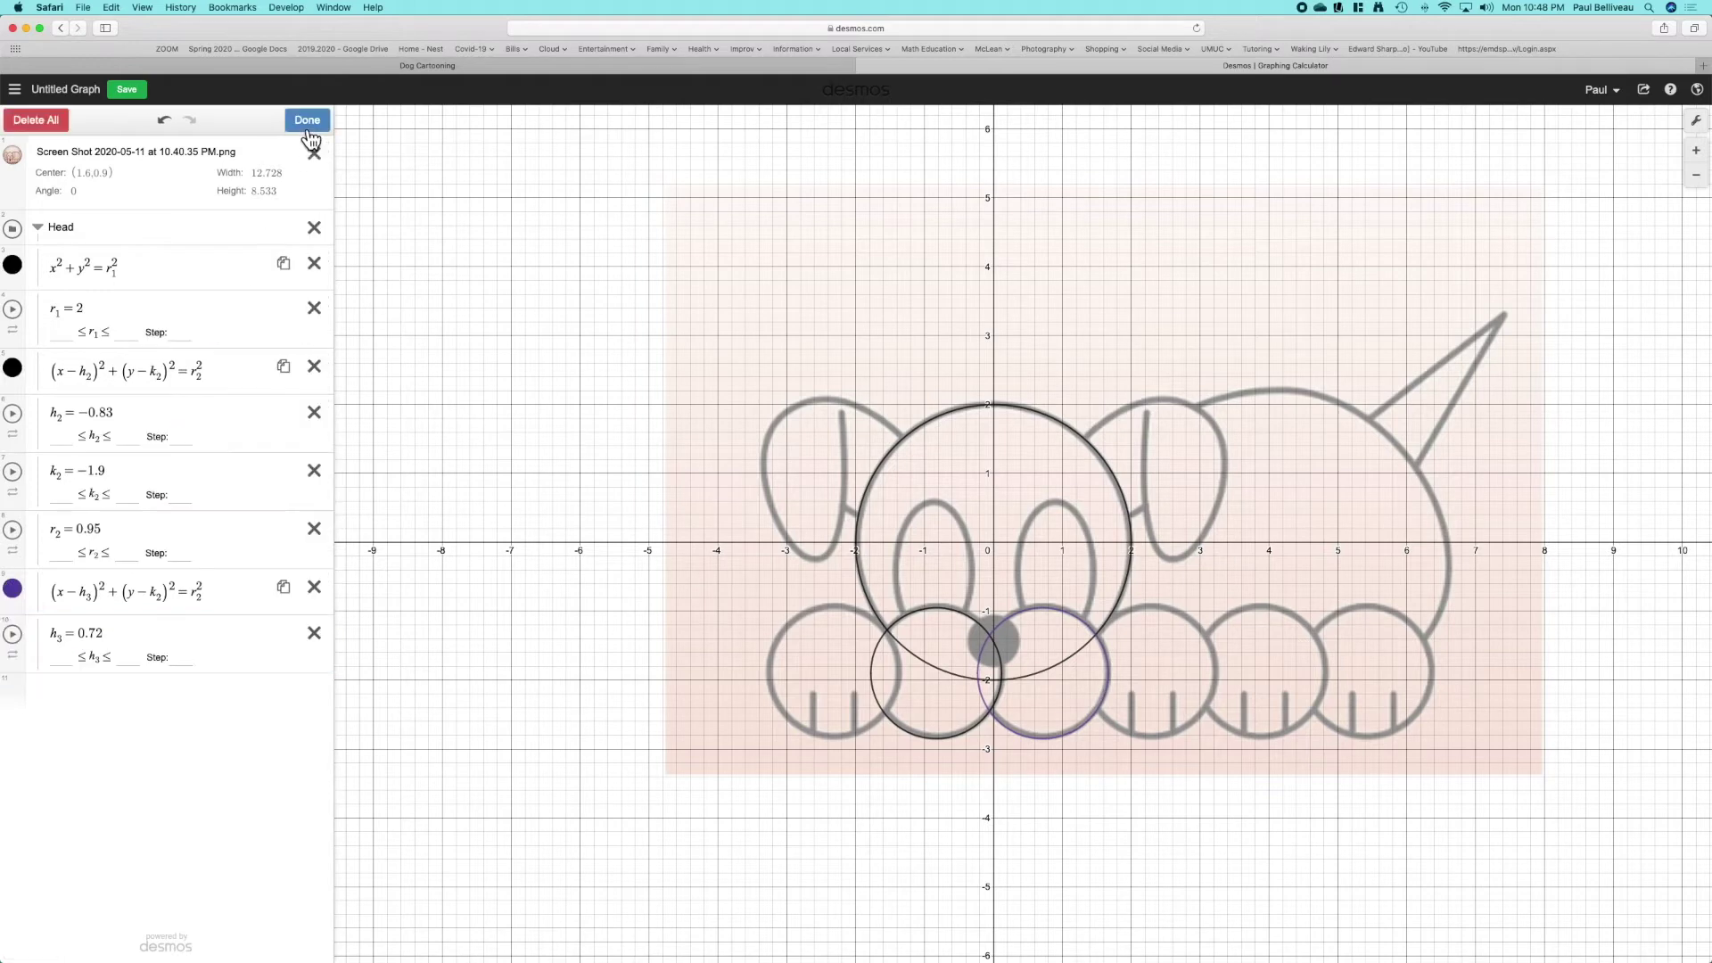
{"action": "left_click", "coordinate": [13, 591]}
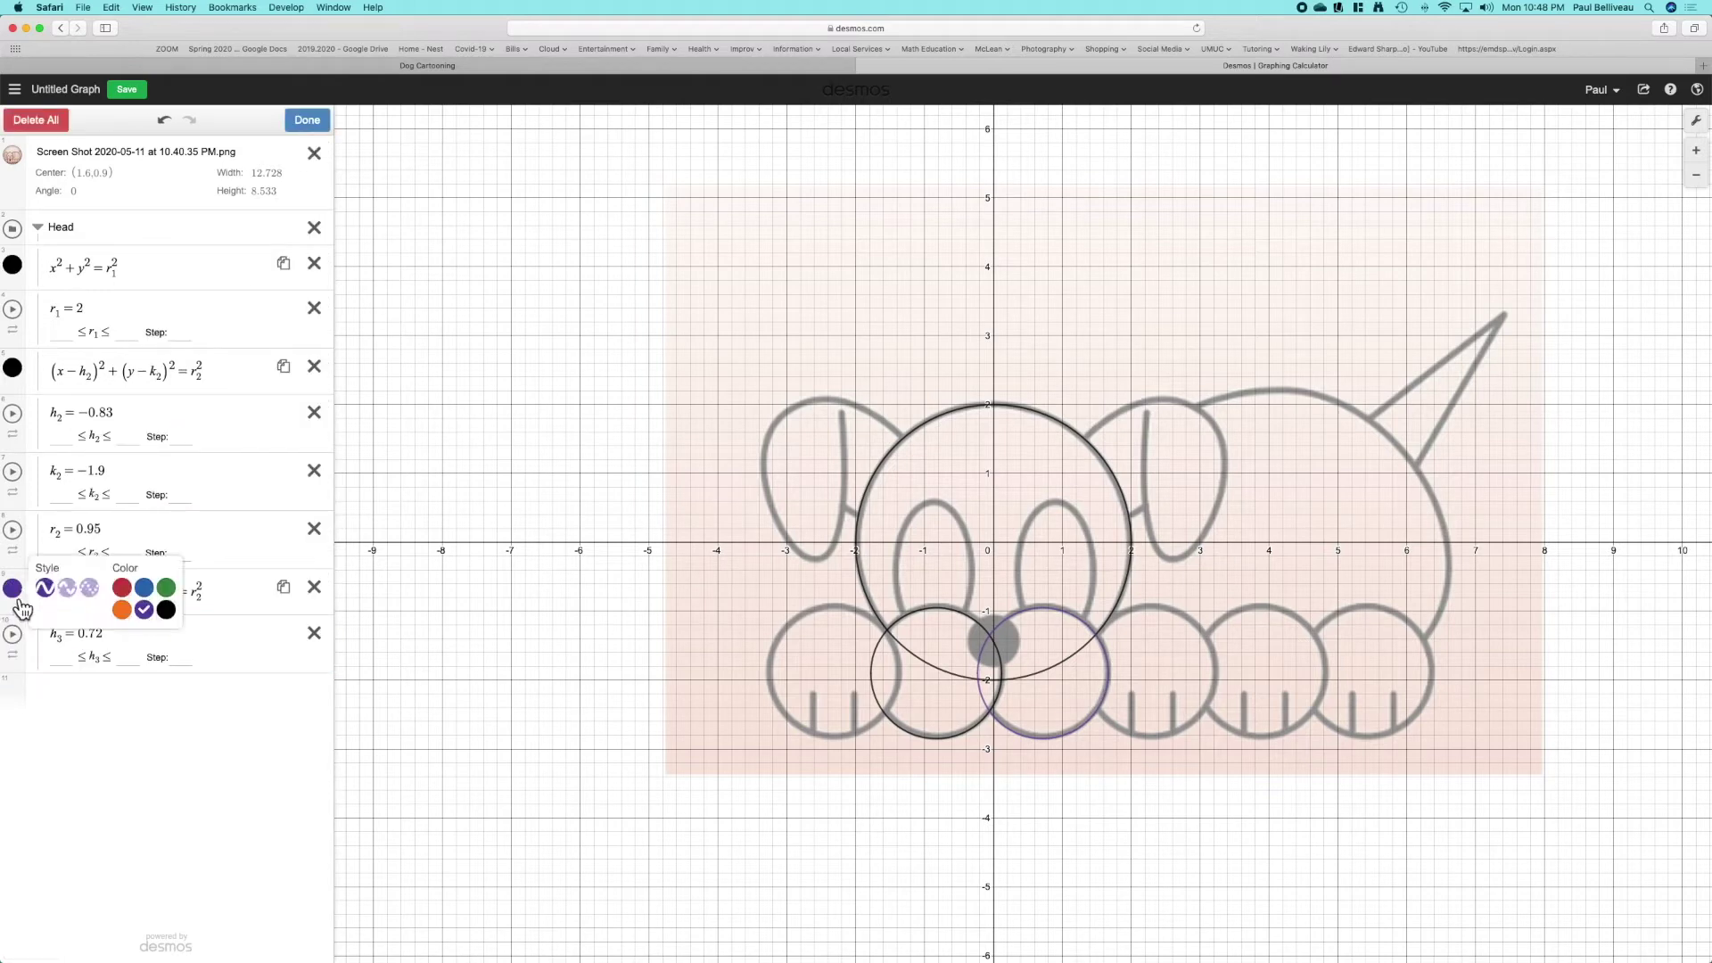
{"action": "left_click", "coordinate": [166, 610]}
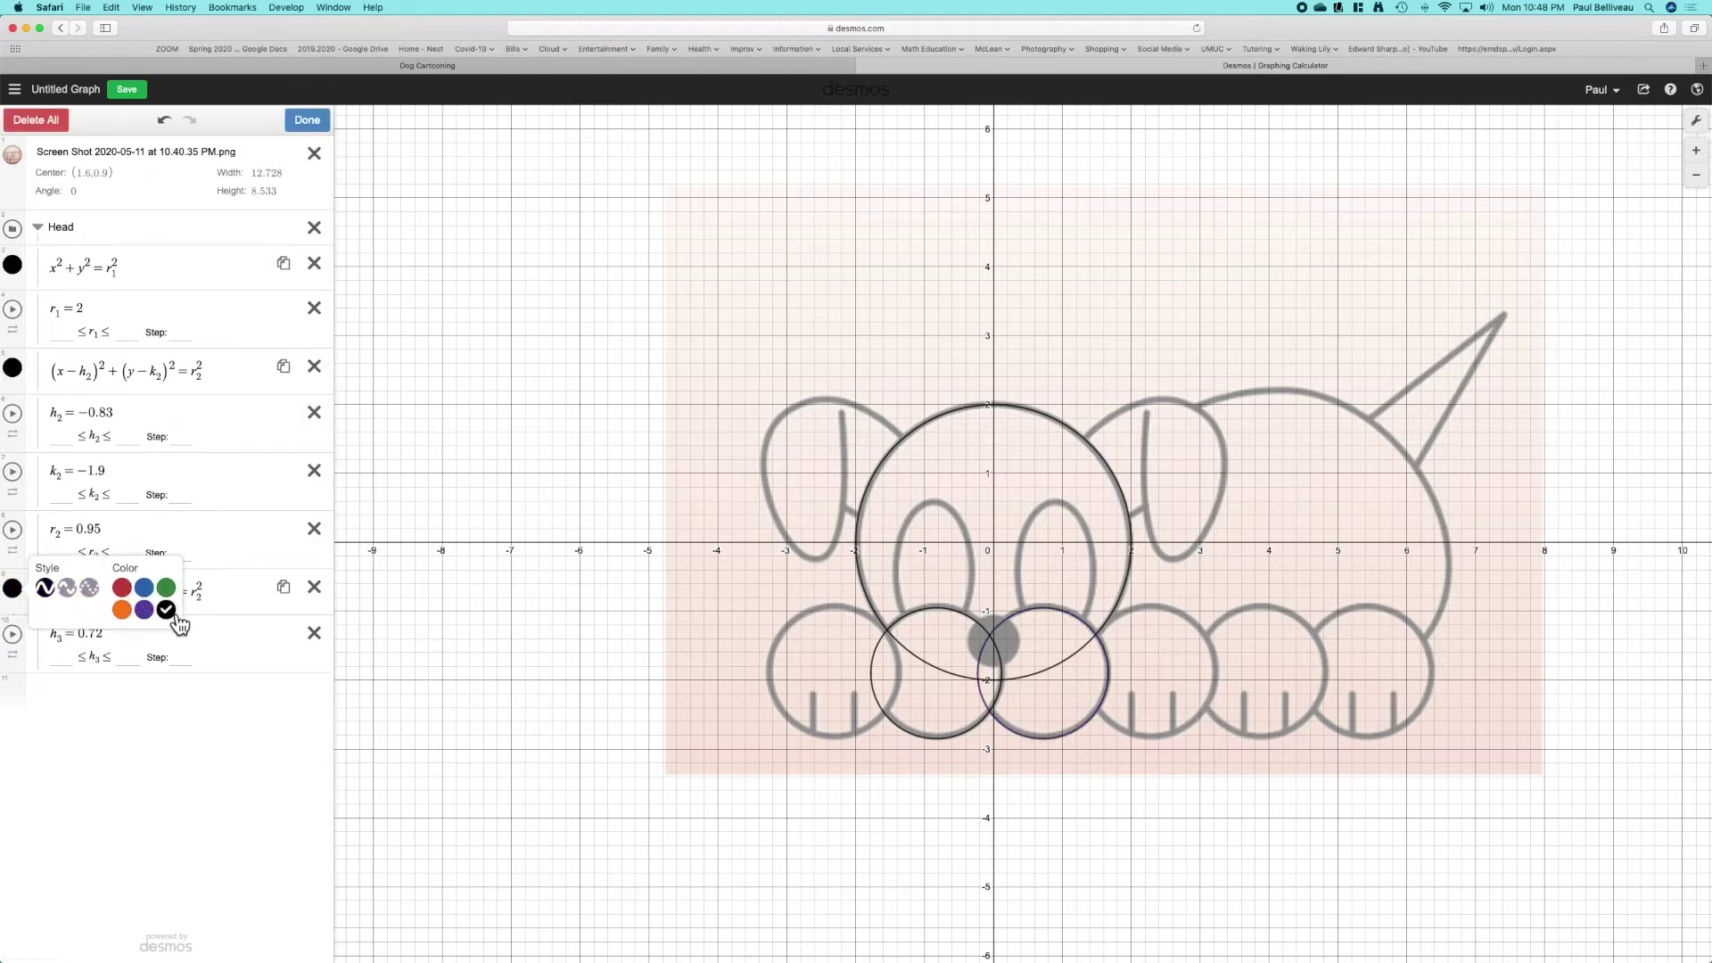
{"action": "left_click", "coordinate": [321, 130]}
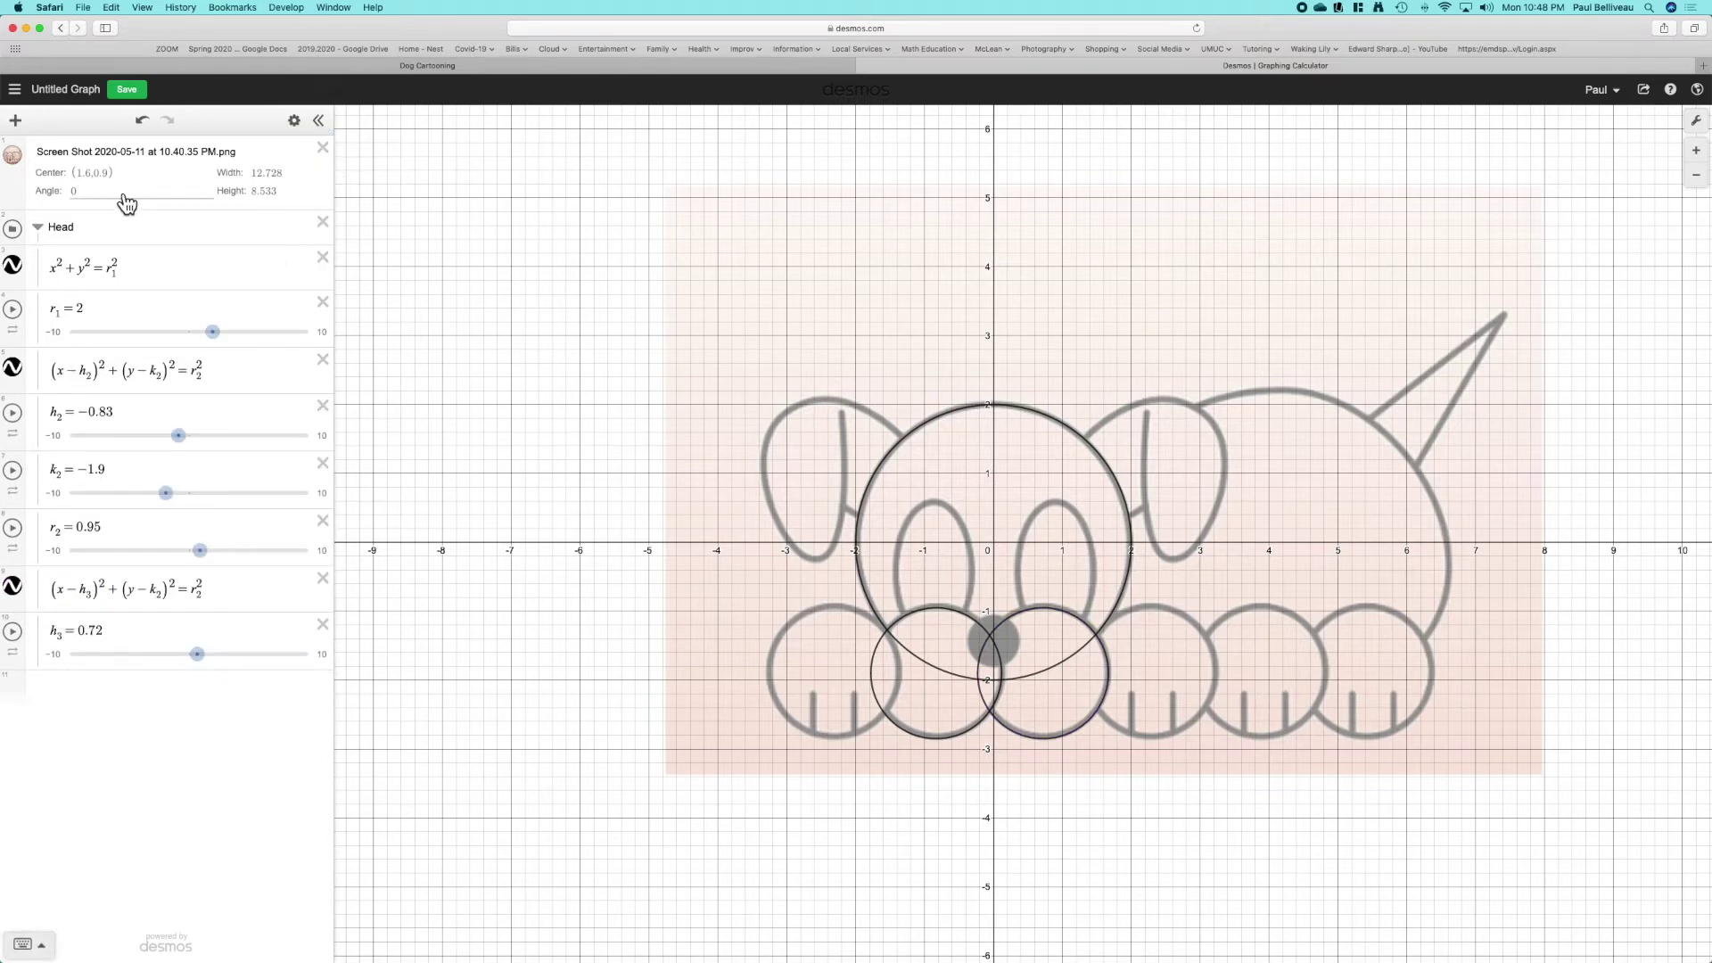
- Compare the circles with the dog image by toggling the visibility of the image and of the collapsed Head folder
{"action": "left_click", "coordinate": [19, 161]}
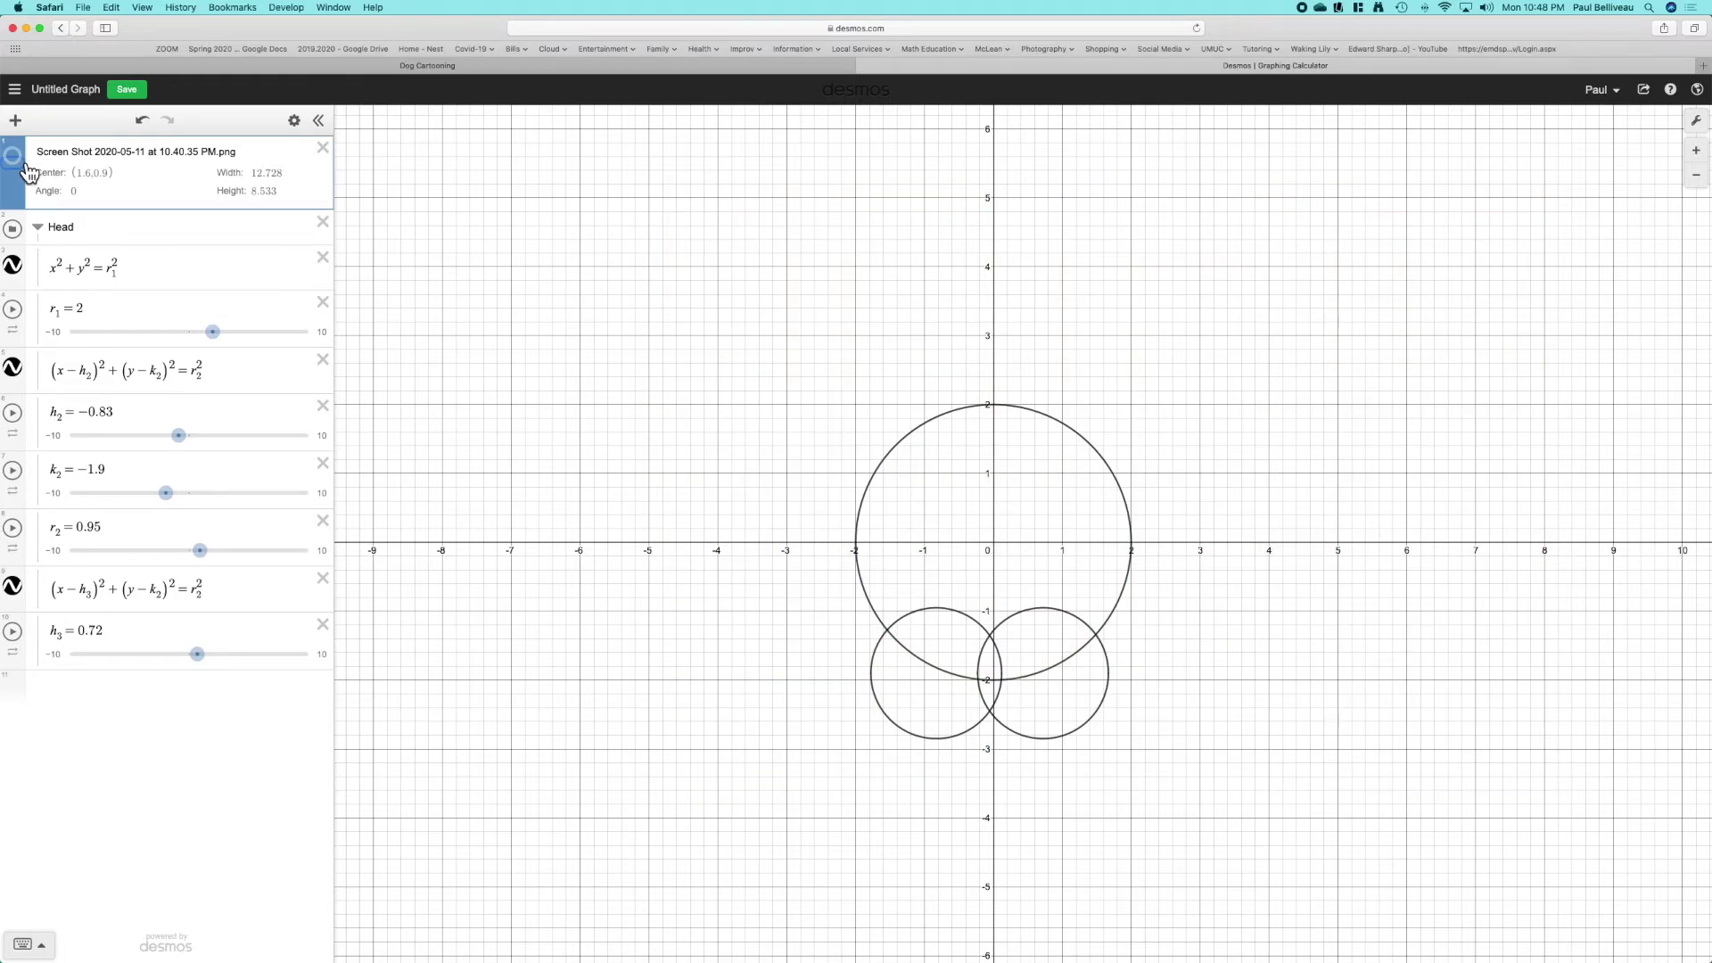
{"action": "left_click", "coordinate": [25, 166]}
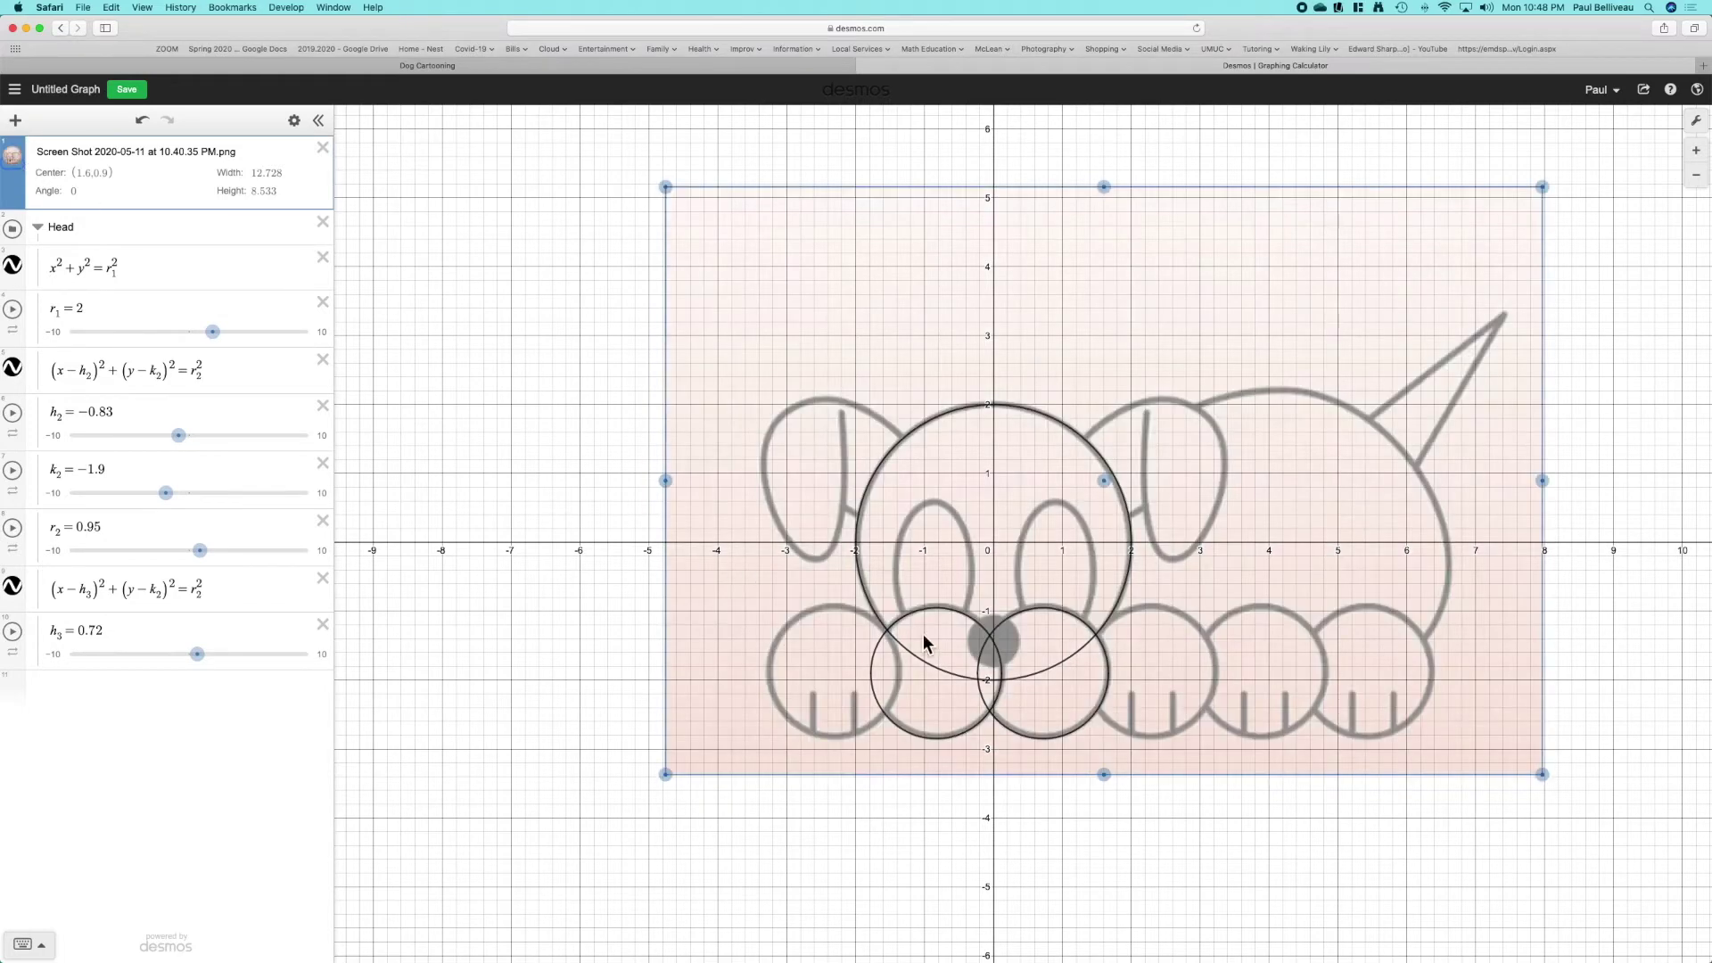
{"action": "left_click", "coordinate": [45, 234]}
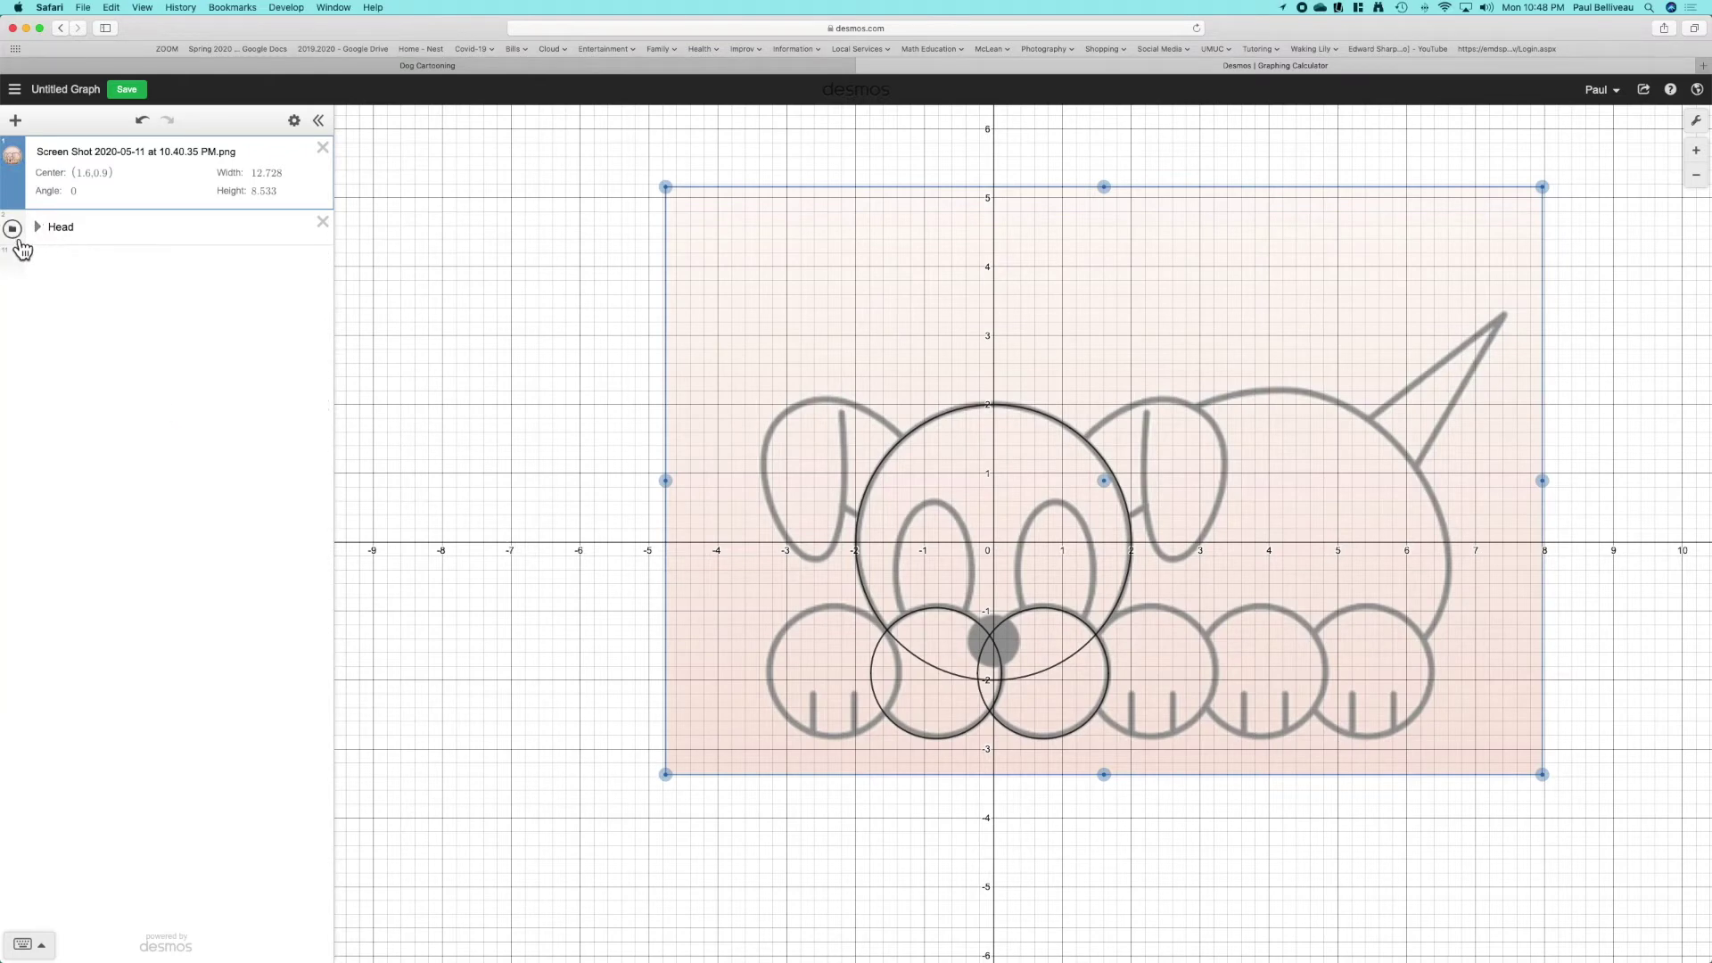
{"action": "left_click", "coordinate": [13, 229]}
{"action": "left_click", "coordinate": [18, 239]}
{"action": "left_click", "coordinate": [18, 239]}
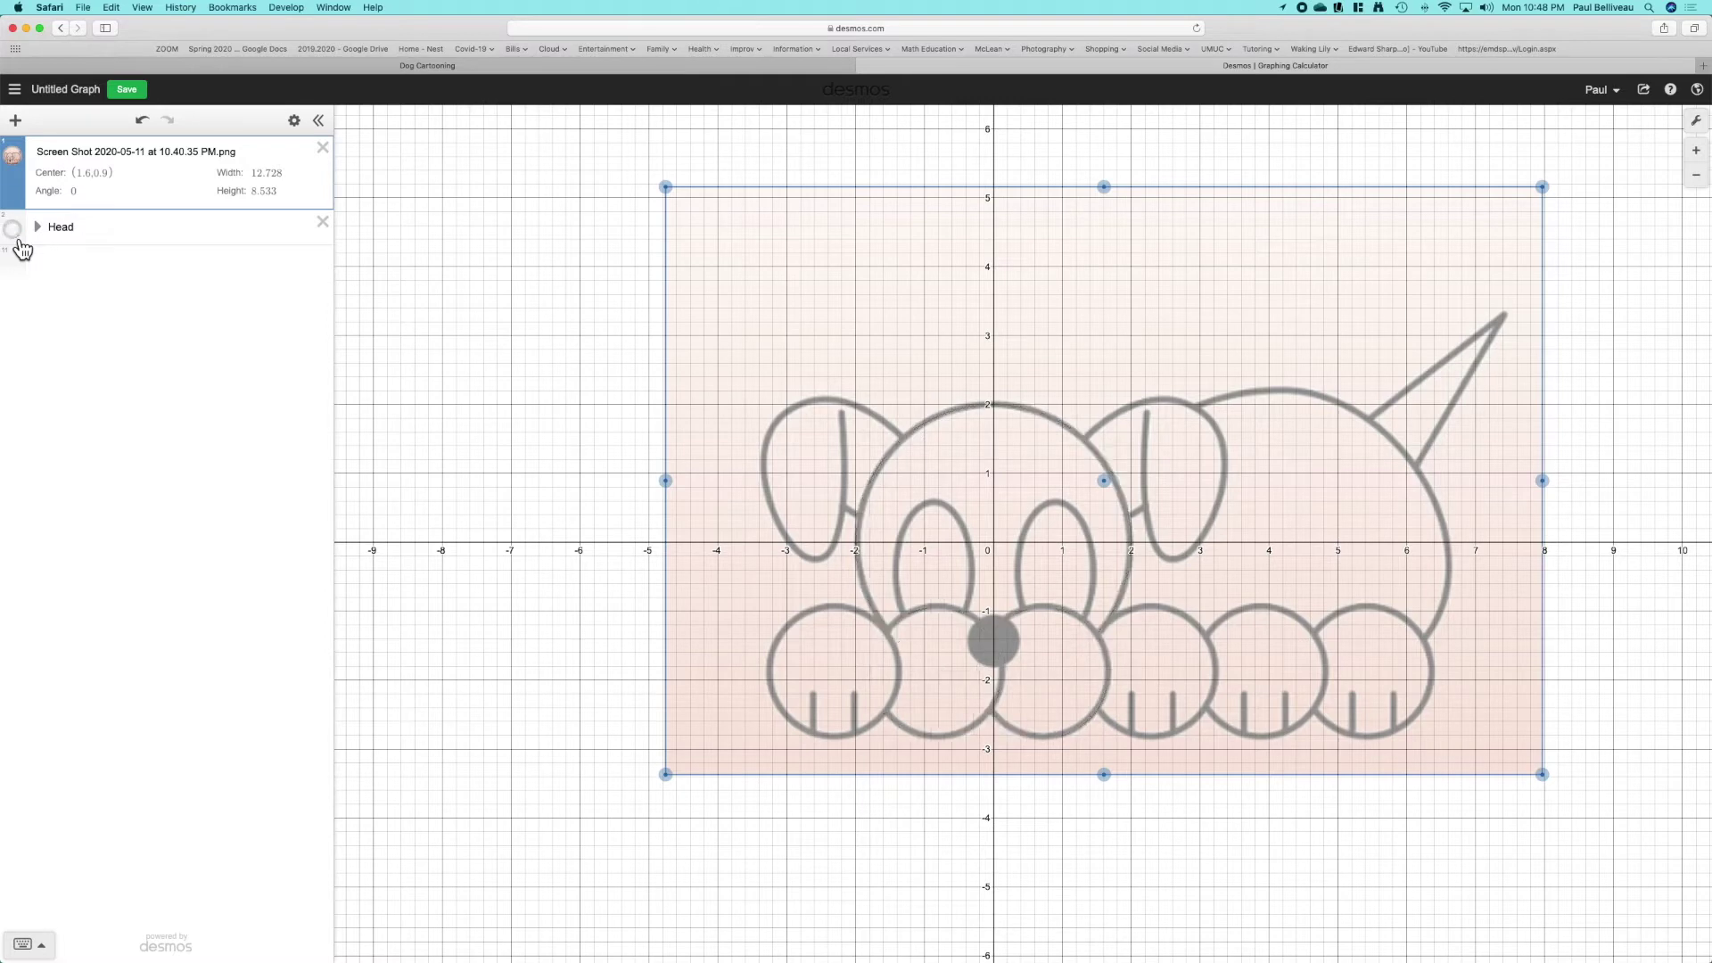
{"action": "left_click", "coordinate": [17, 239]}
{"action": "left_click", "coordinate": [18, 239]}
{"action": "left_click", "coordinate": [18, 239]}
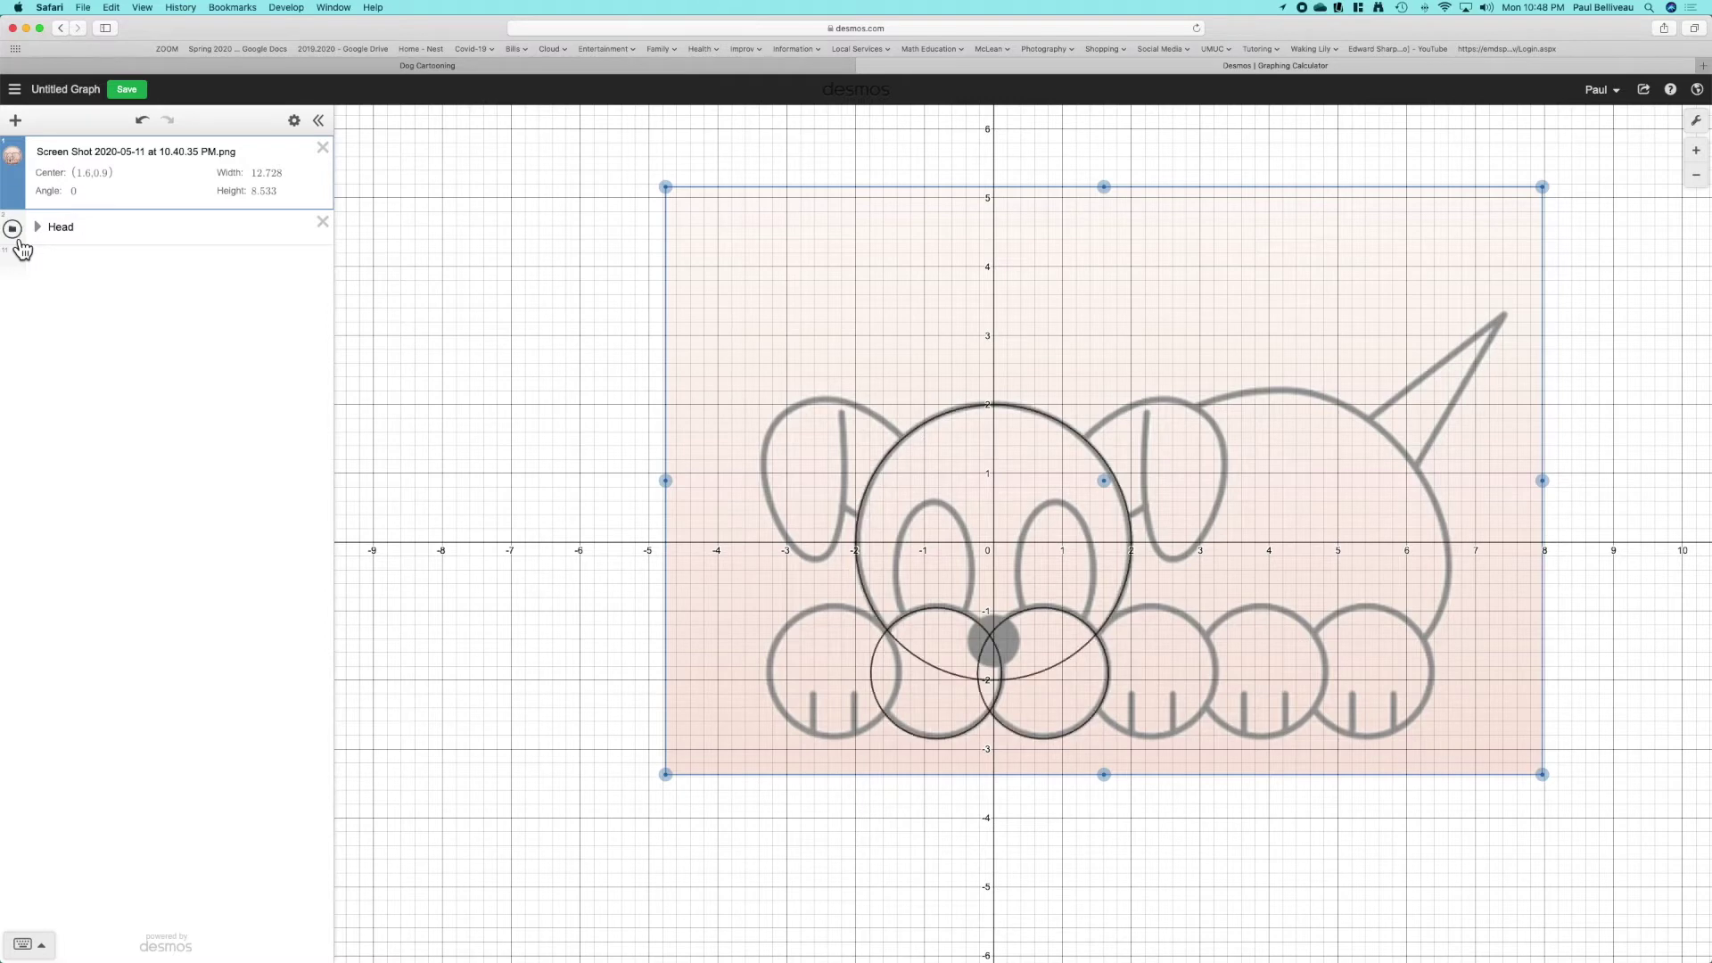
{"action": "left_click", "coordinate": [18, 239]}
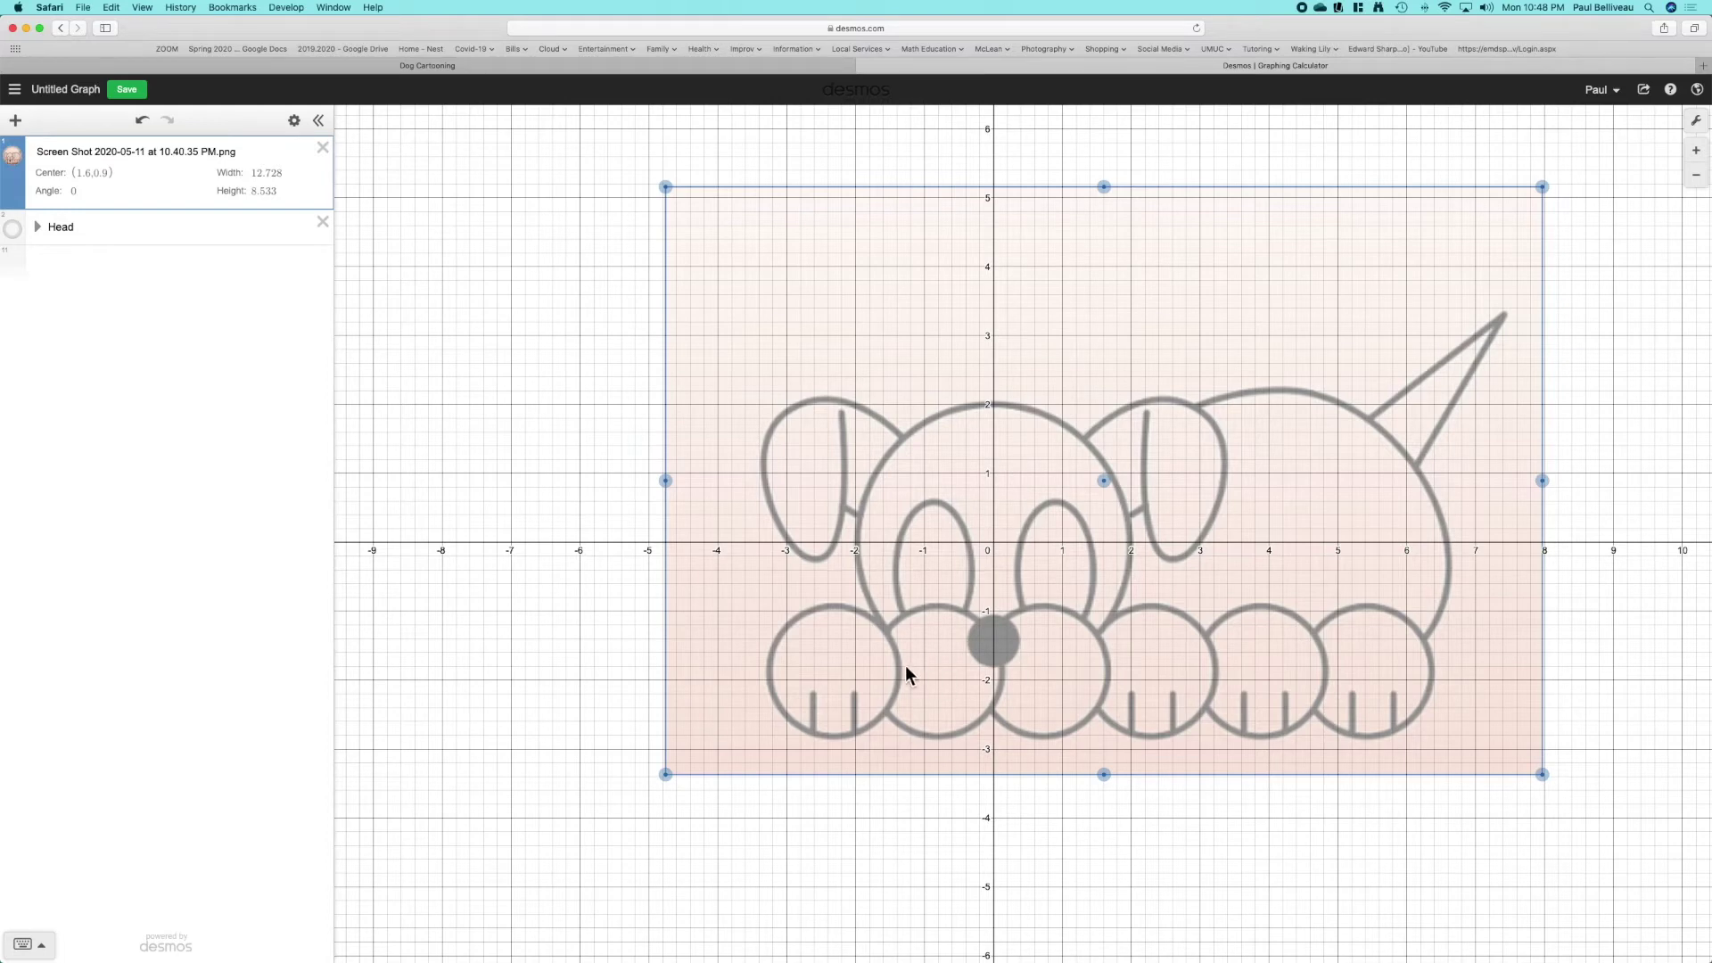
{"action": "left_click", "coordinate": [38, 229]}
{"action": "left_click", "coordinate": [16, 231]}
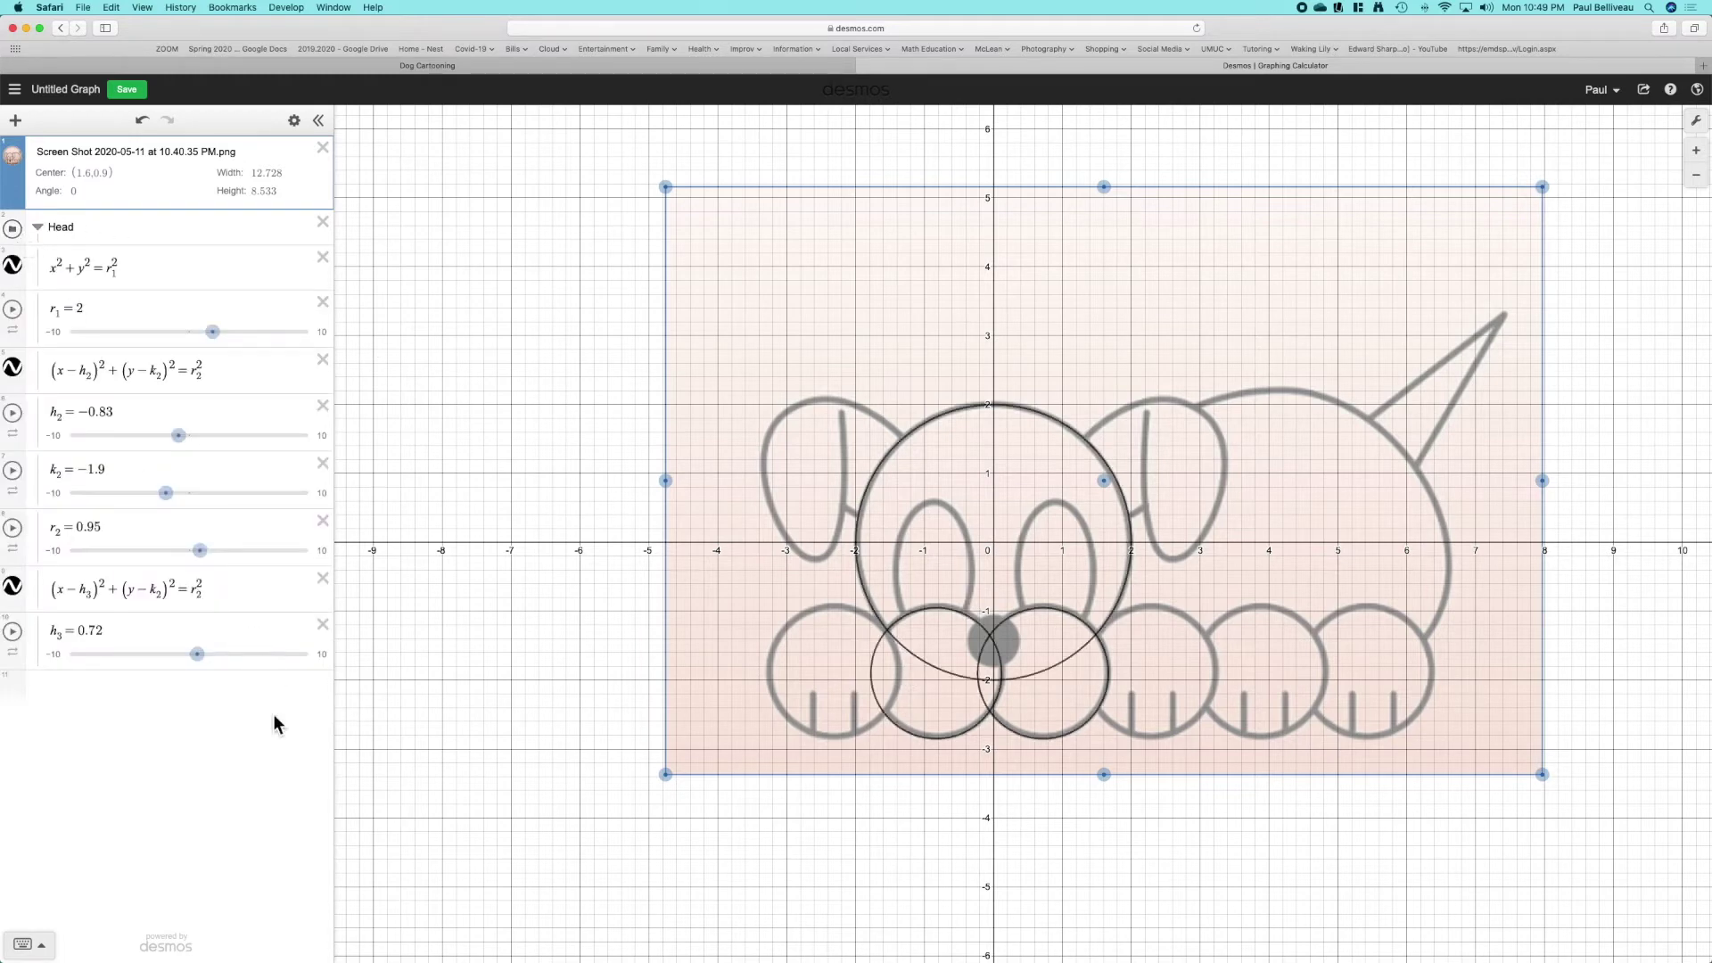
- Add the restriction {y > −1.2} to the head circle's equation to cut off its lower arc
{"action": "left_click", "coordinate": [893, 639]}
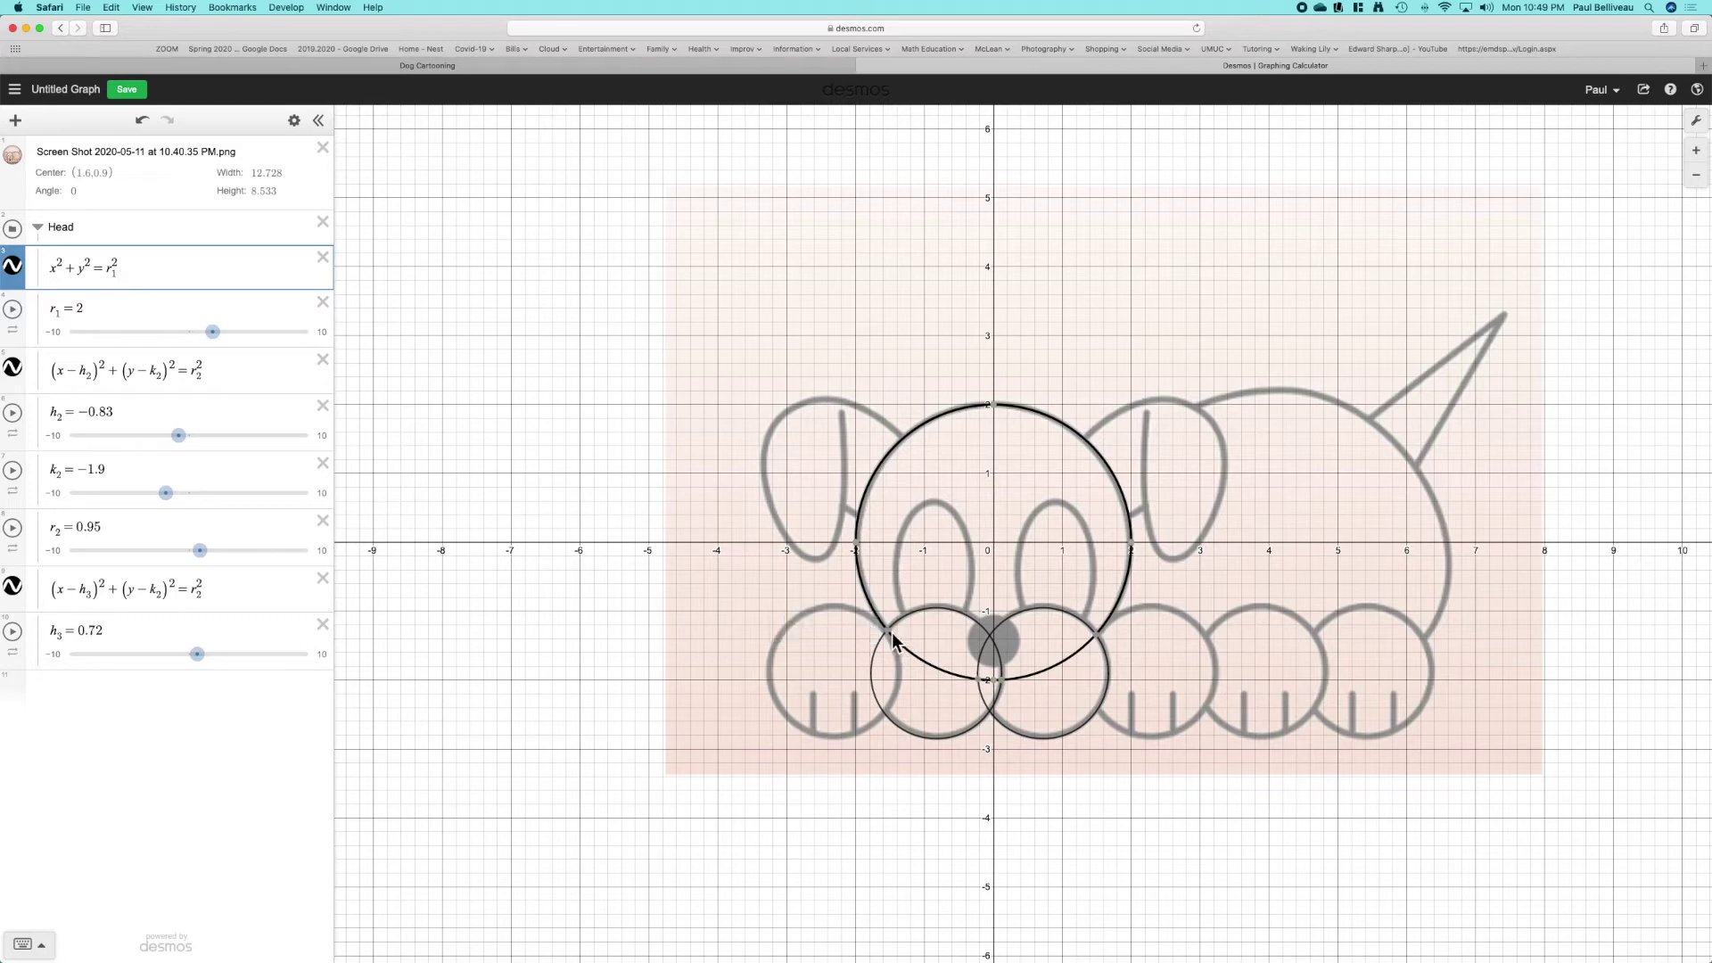
{"action": "mouse_move", "coordinate": [894, 636]}
{"action": "type", "text": "{"}
{"action": "type", "text": "y>"}
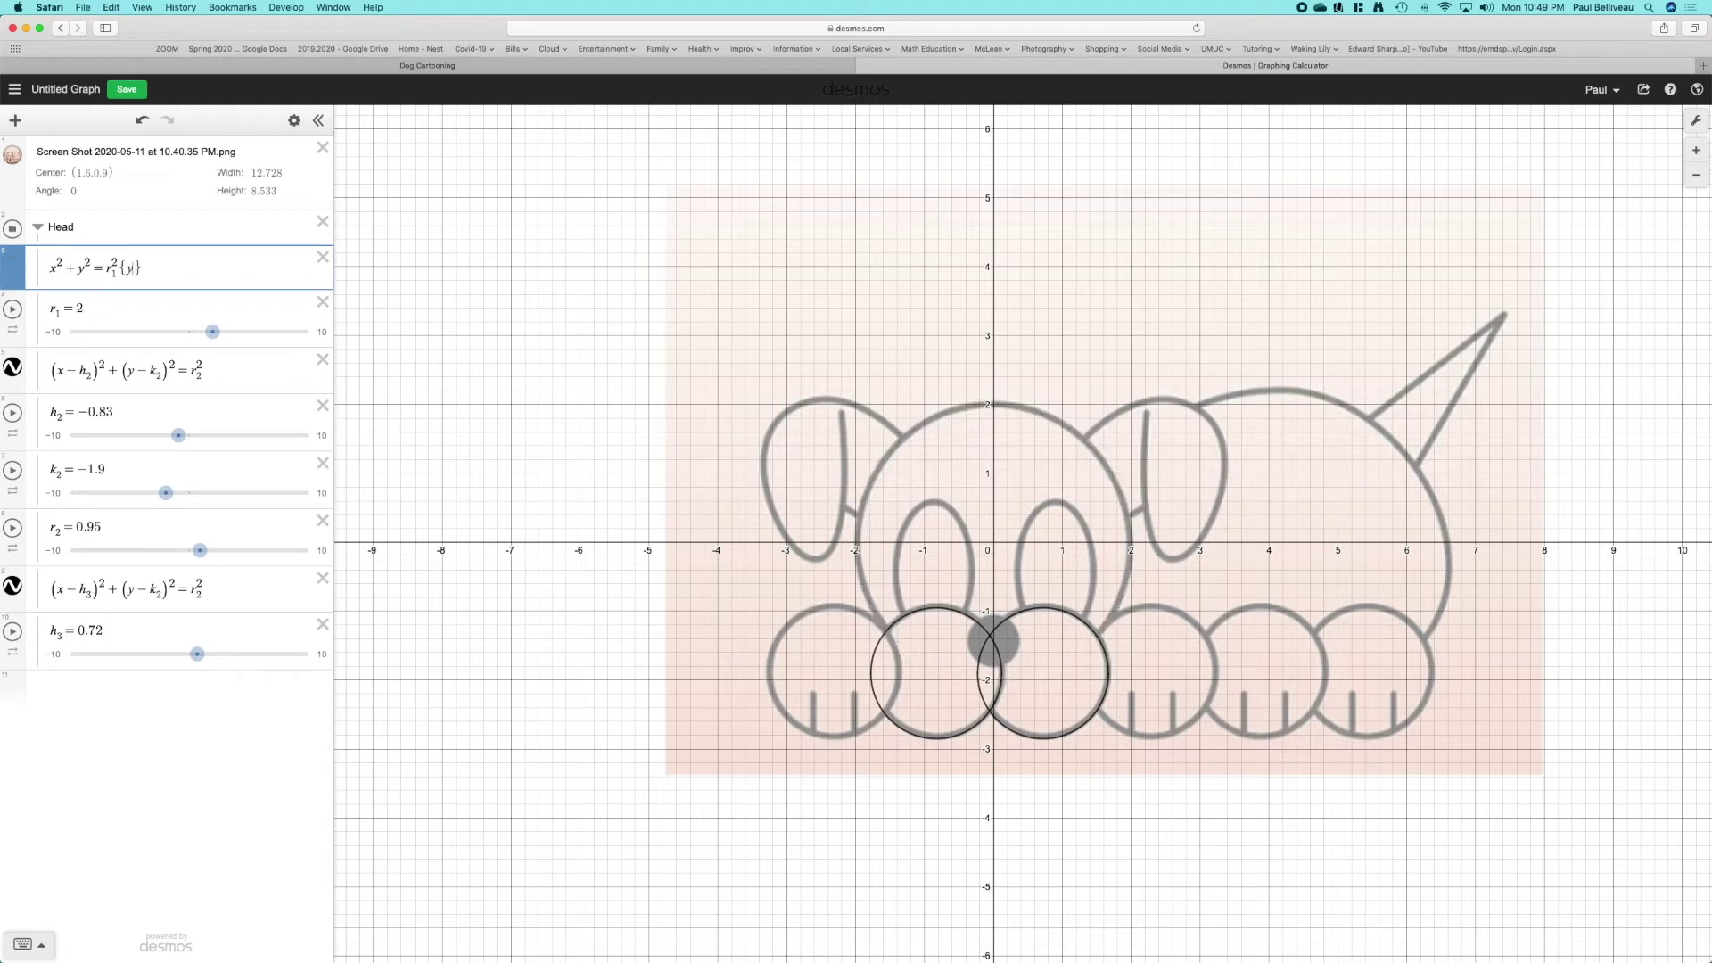
{"action": "type", "text": "-"}
{"action": "type", "text": "1"}
{"action": "type", "text": ".2"}
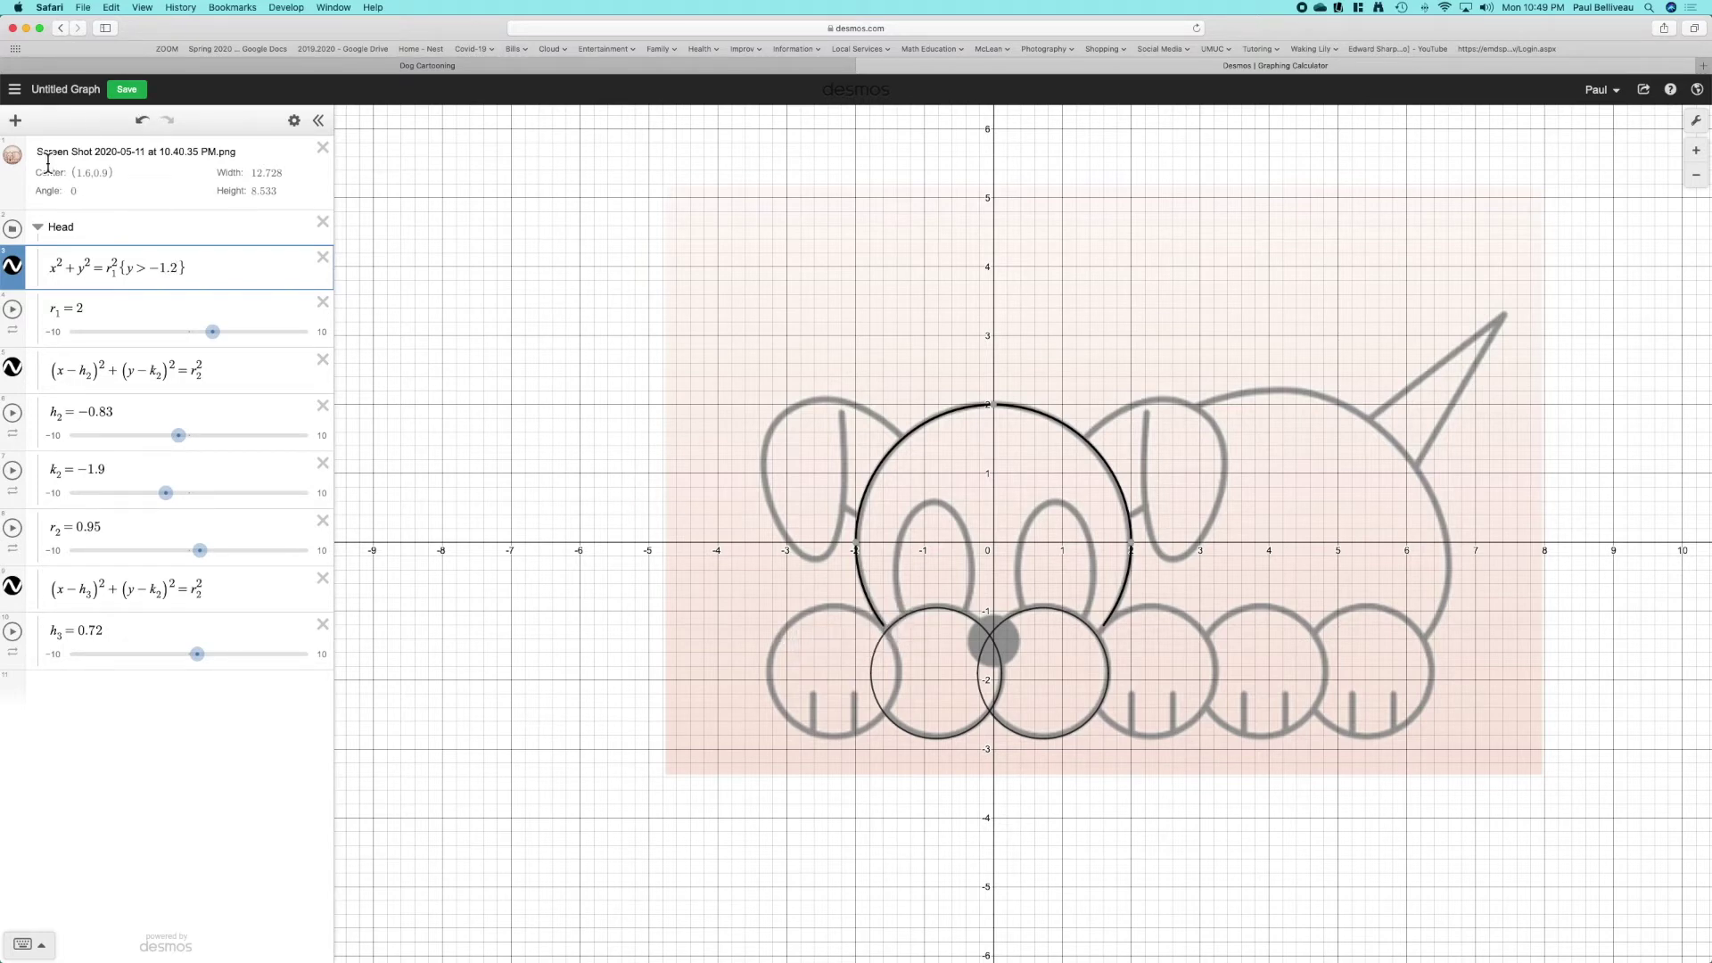
- Hide the dog image and save the graph
{"action": "left_click", "coordinate": [13, 157]}
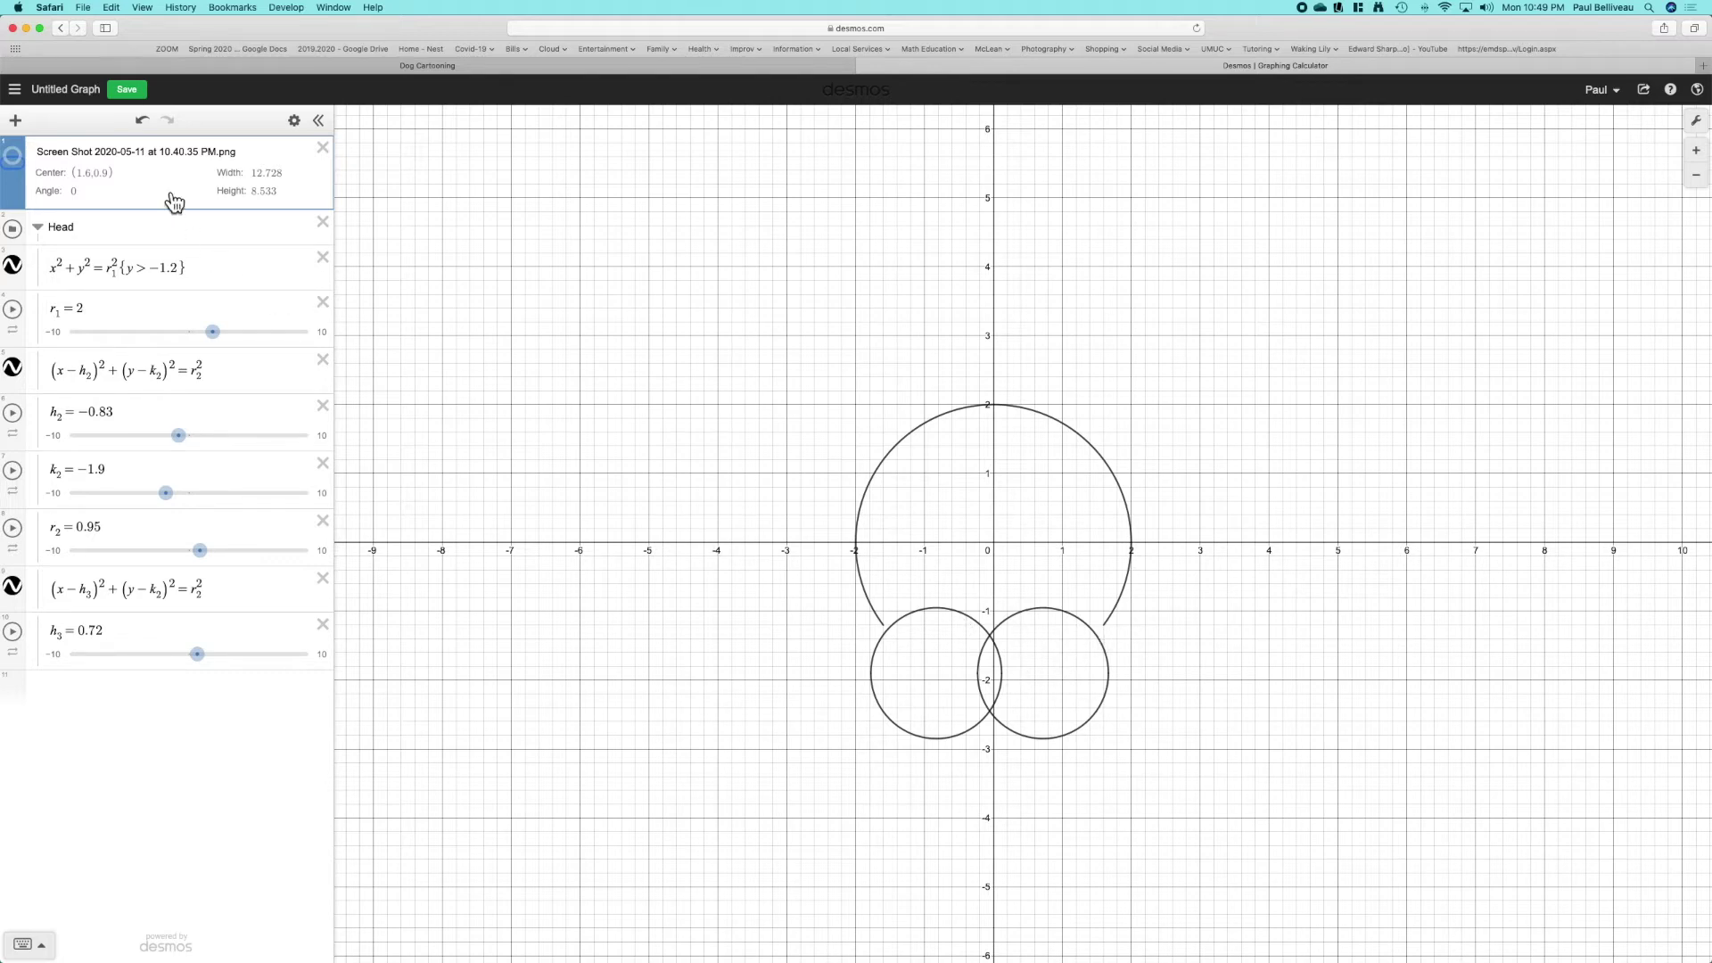
{"action": "left_click", "coordinate": [132, 94]}
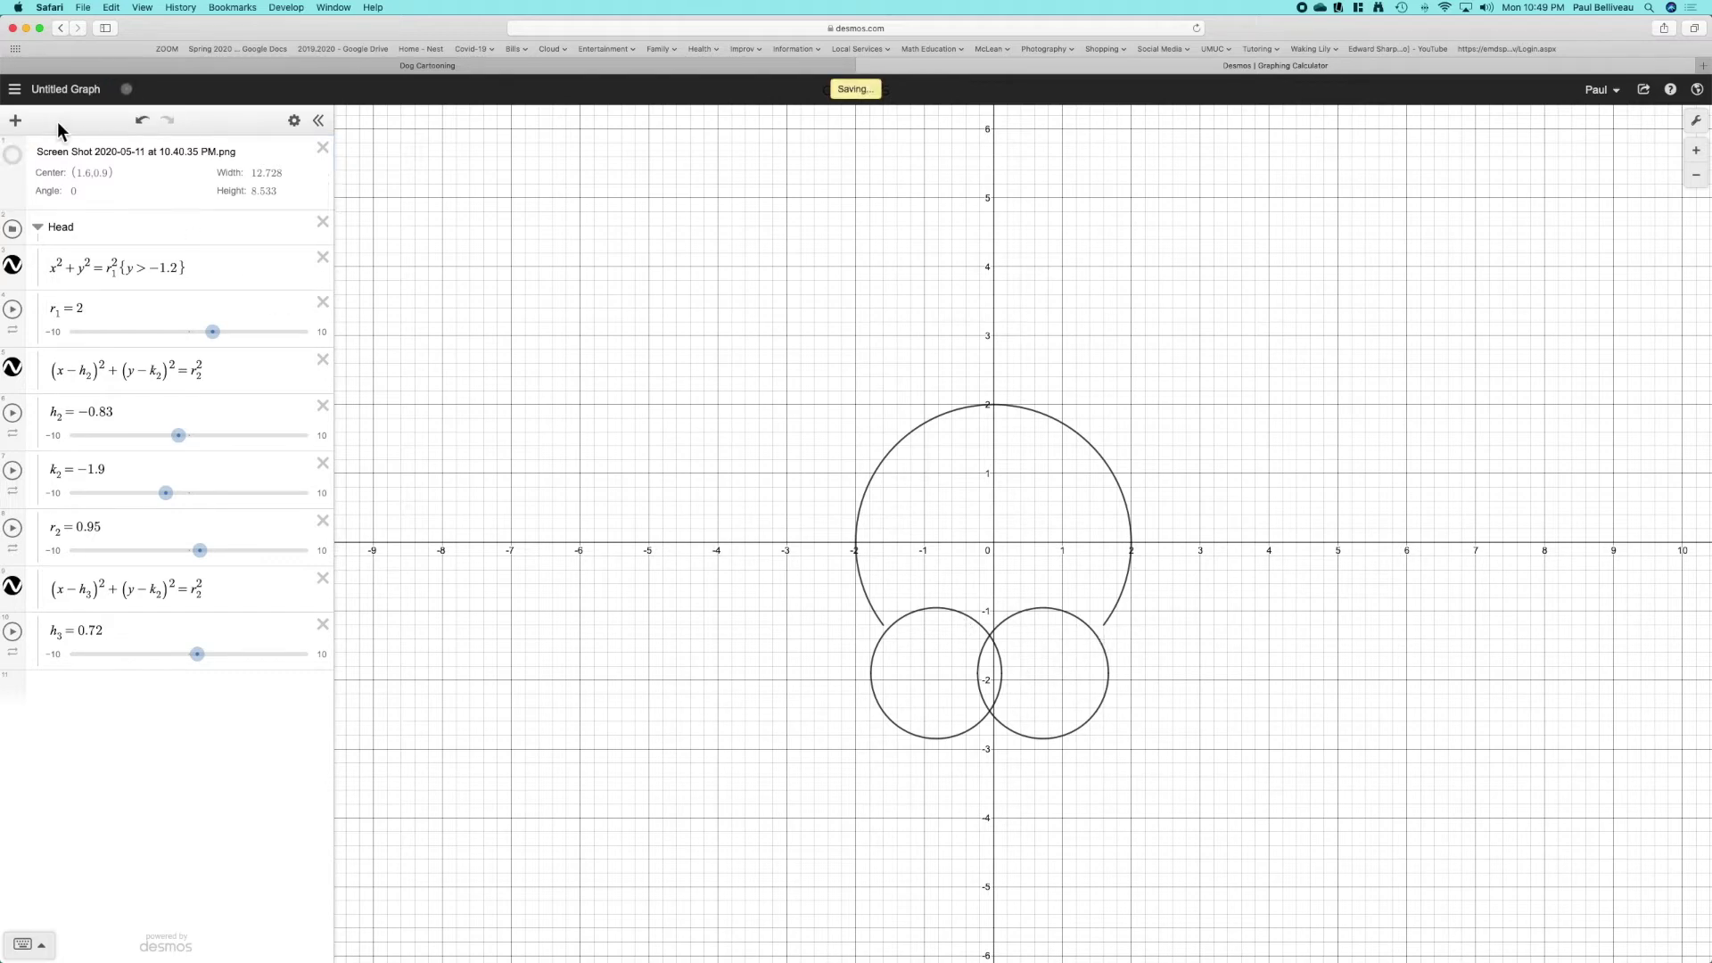
{"action": "left_click", "coordinate": [25, 161]}
{"action": "left_click", "coordinate": [25, 160]}
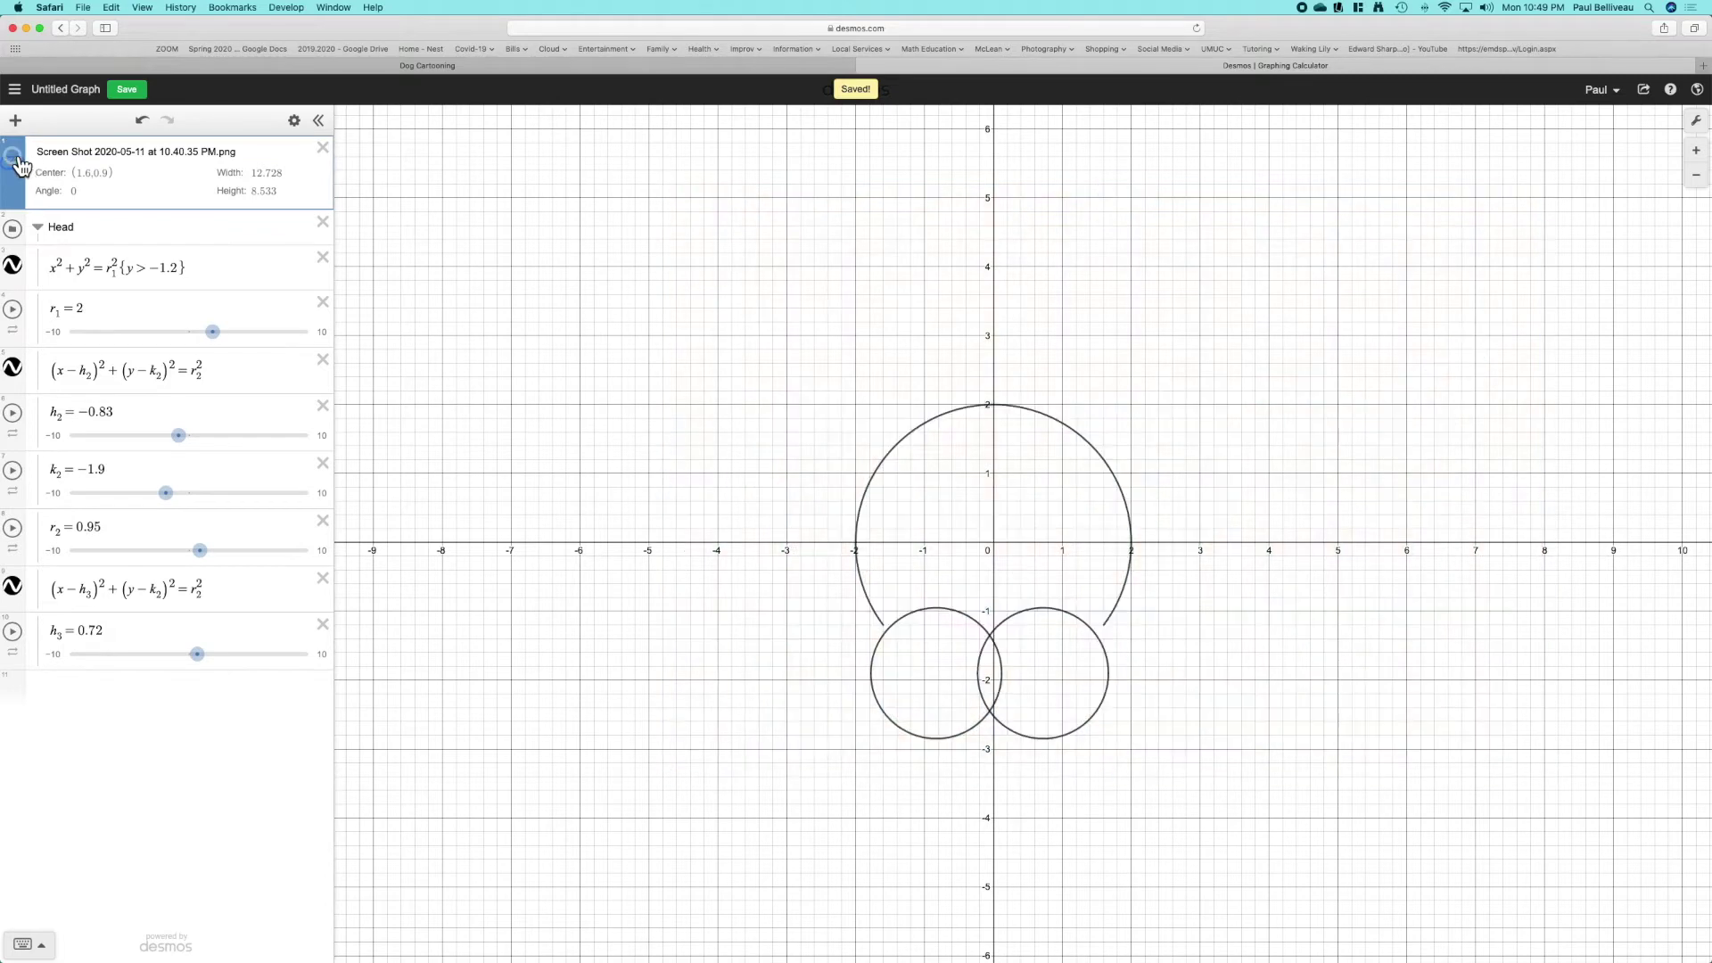
- Clear the y condition from the head circle's restriction, keeping the empty braces
{"action": "left_click_drag", "start_coordinate": [185, 269], "coordinate": [129, 272]}
{"action": "key", "text": "BackSpace"}
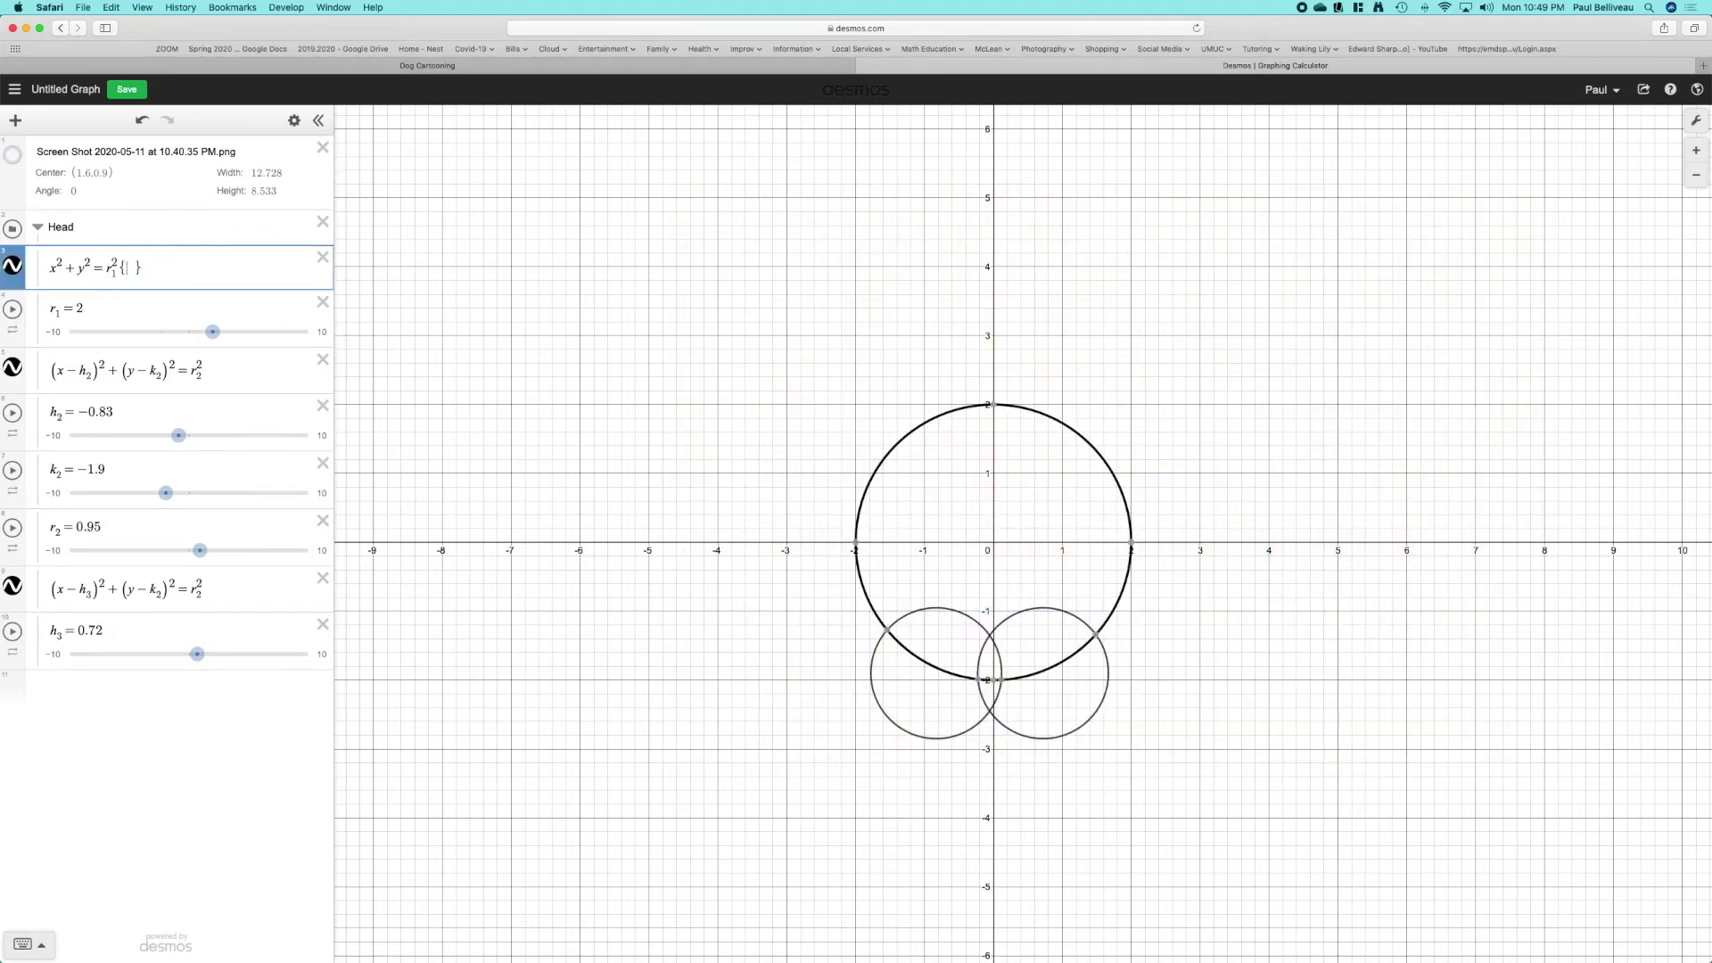
- Examine which equation draws each circle and where the muzzle circles overlap the head circle
{"action": "left_click", "coordinate": [907, 731]}
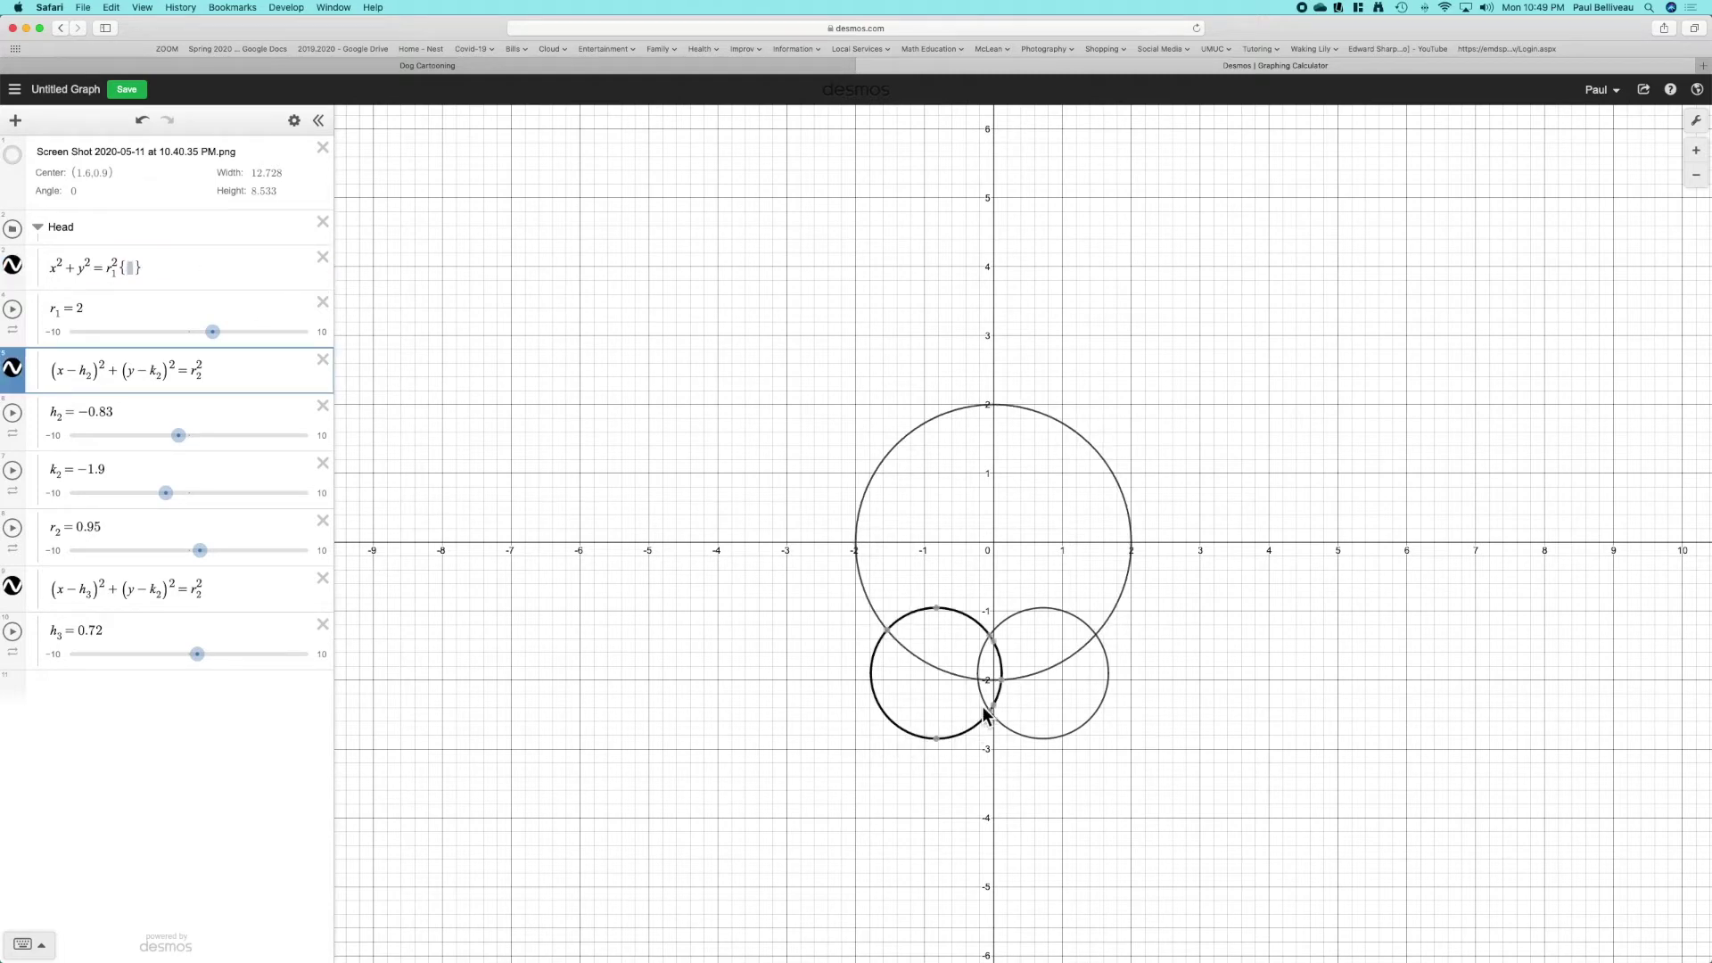
{"action": "left_click", "coordinate": [1037, 611]}
{"action": "left_click", "coordinate": [1132, 547]}
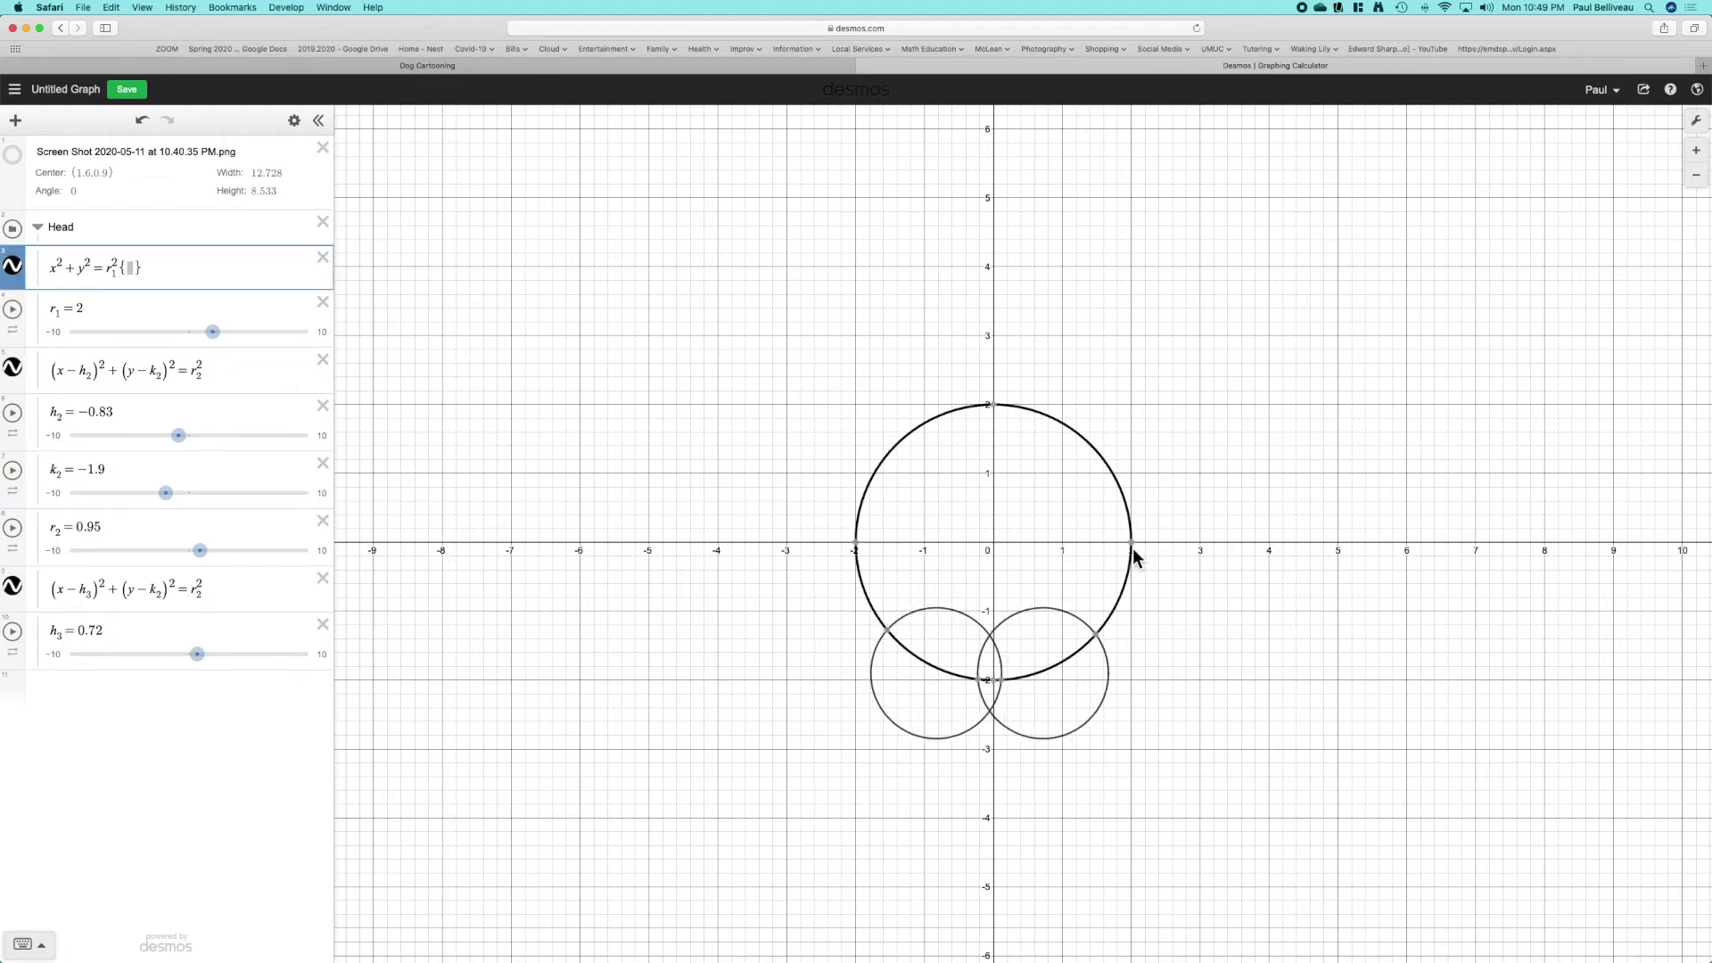
{"action": "left_click", "coordinate": [962, 615]}
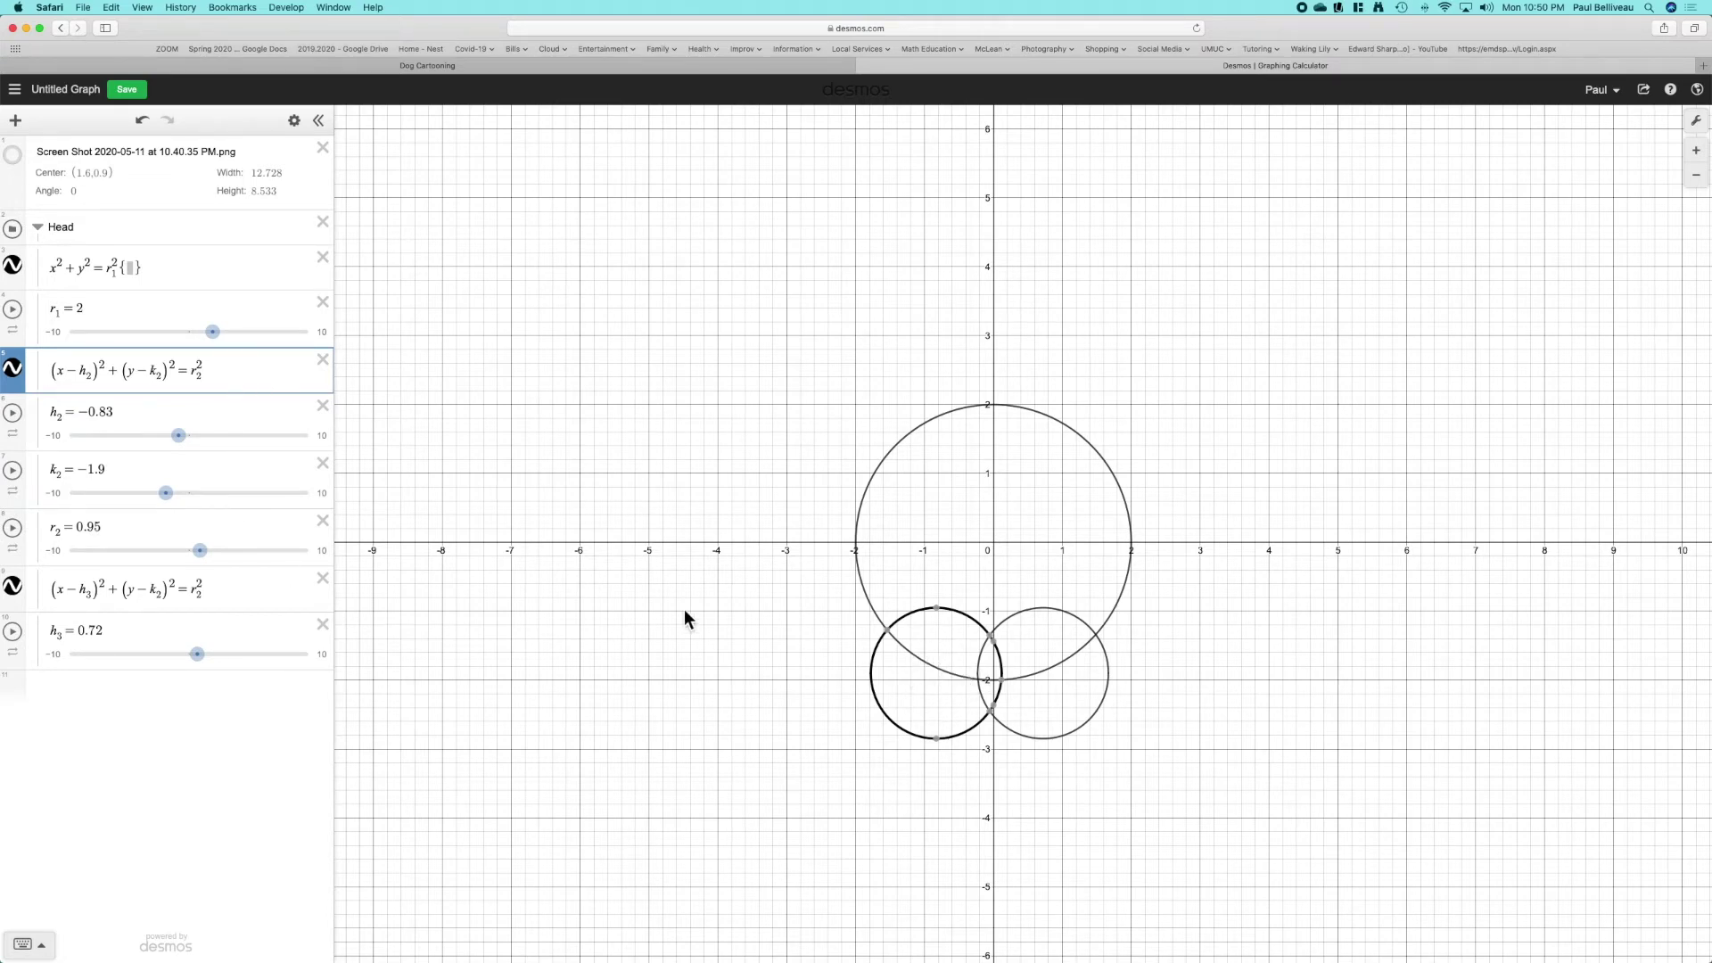
{"action": "left_click", "coordinate": [789, 604]}
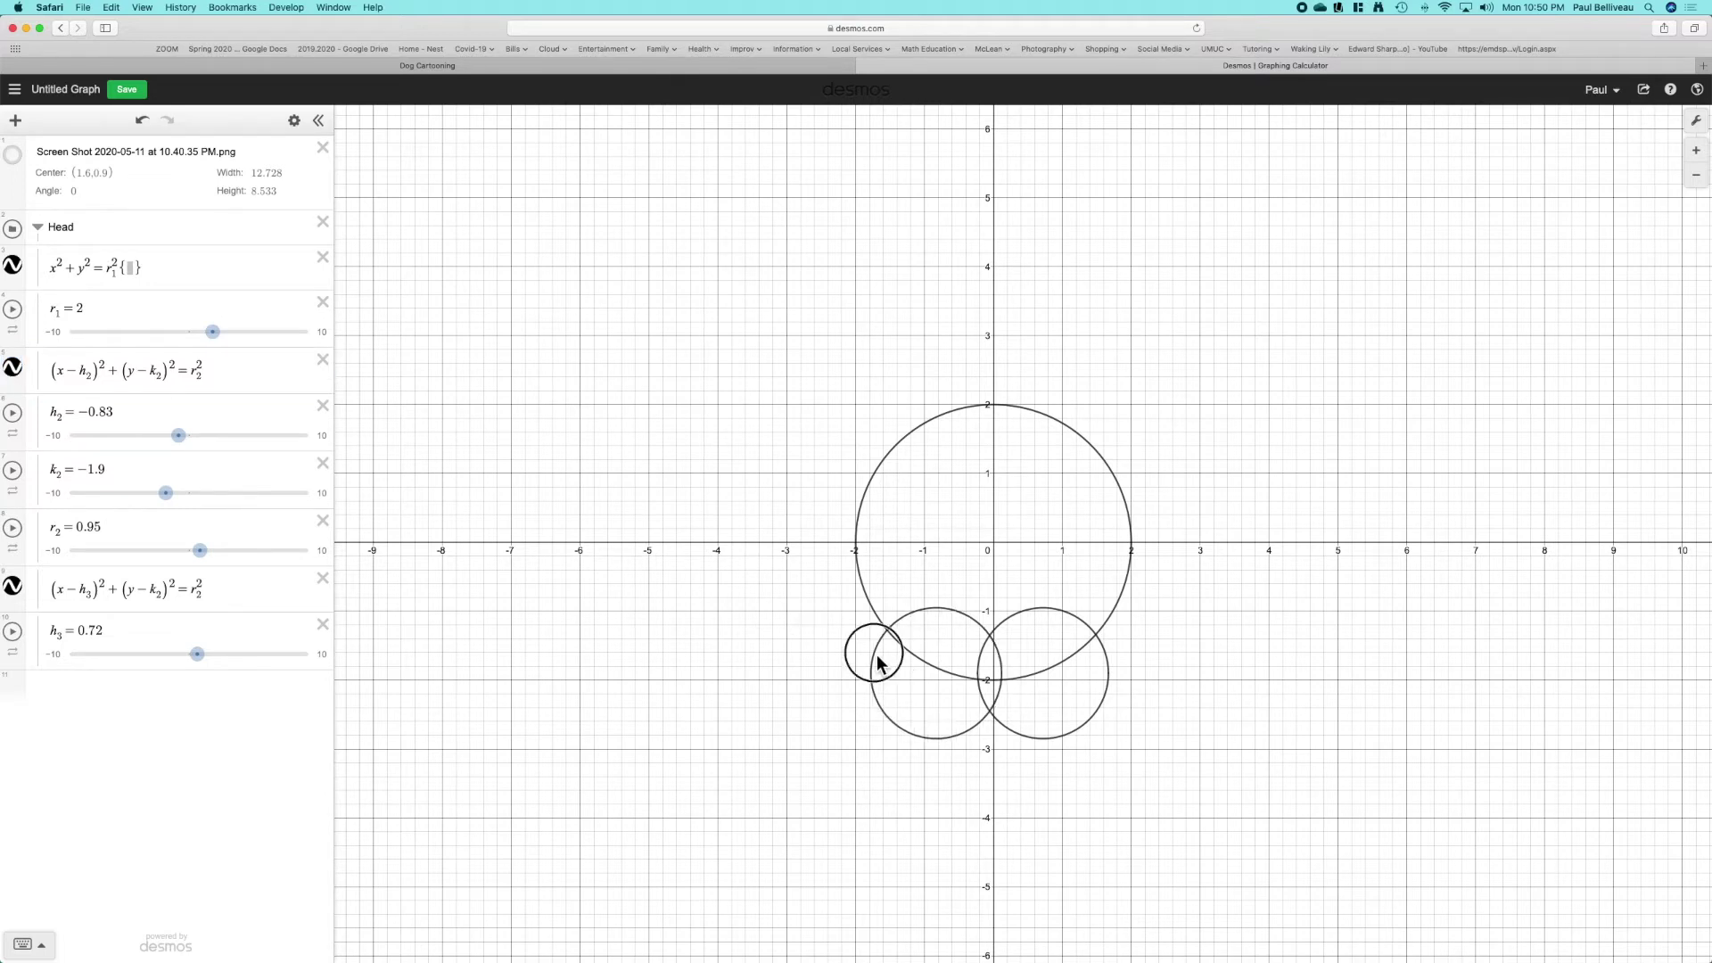
{"action": "left_click", "coordinate": [875, 654]}
{"action": "left_click", "coordinate": [798, 662]}
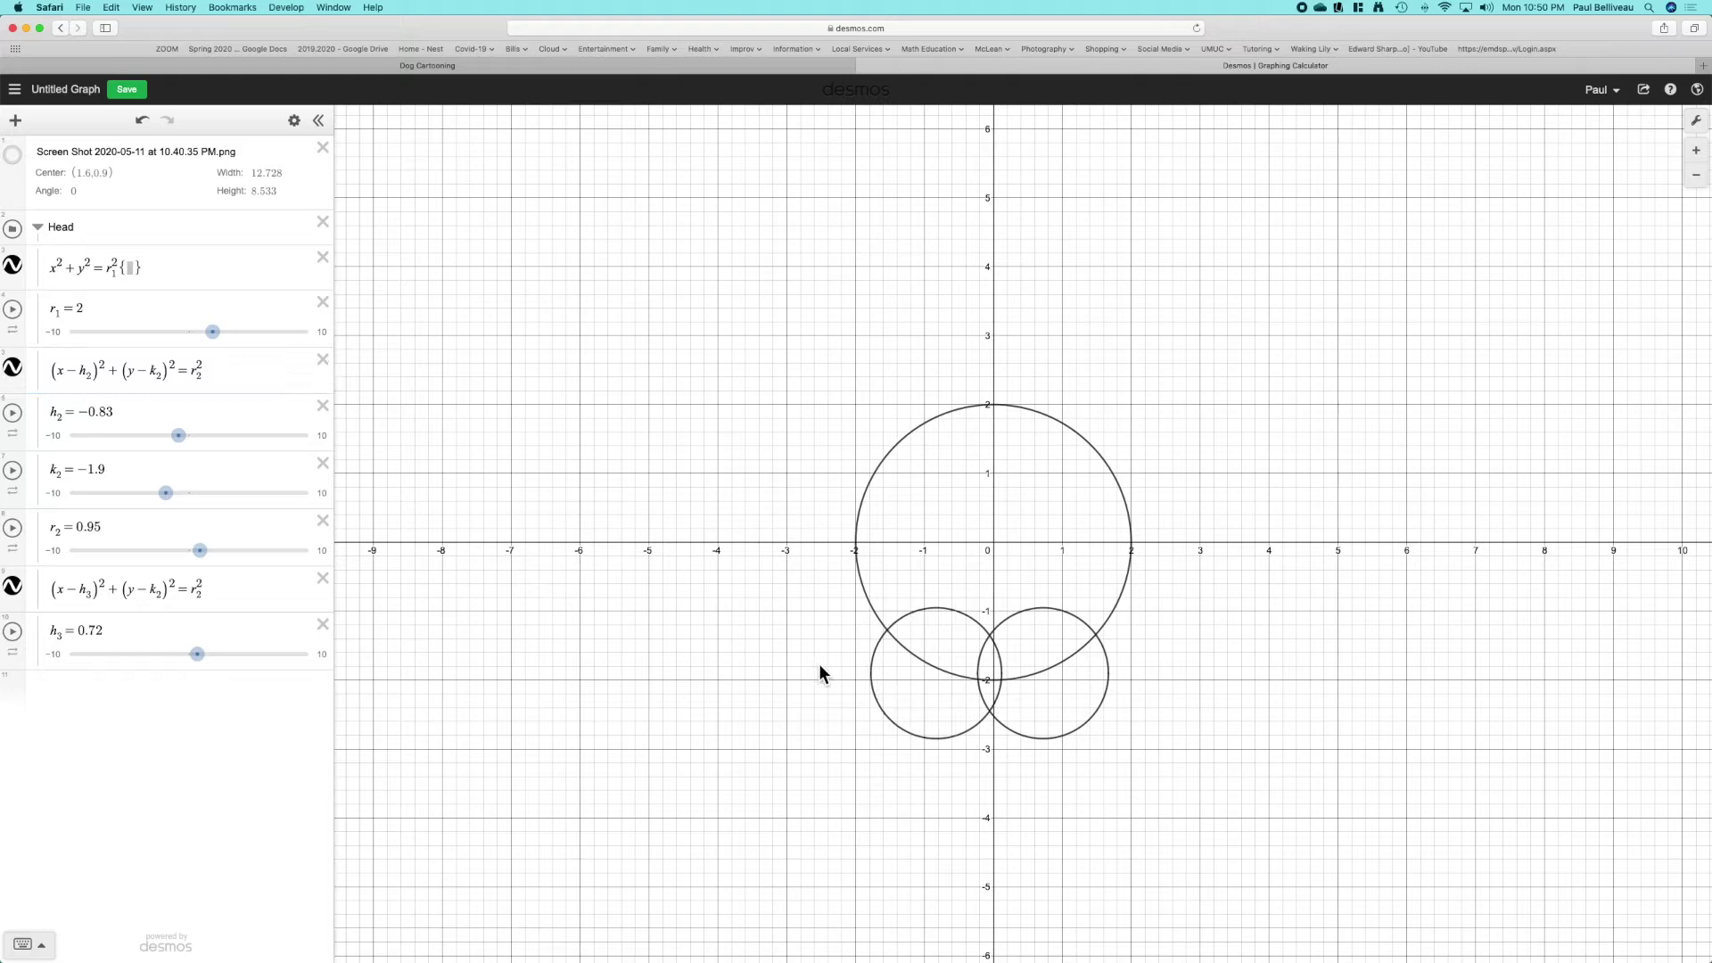
{"action": "left_click", "coordinate": [873, 679]}
{"action": "left_click", "coordinate": [52, 237]}
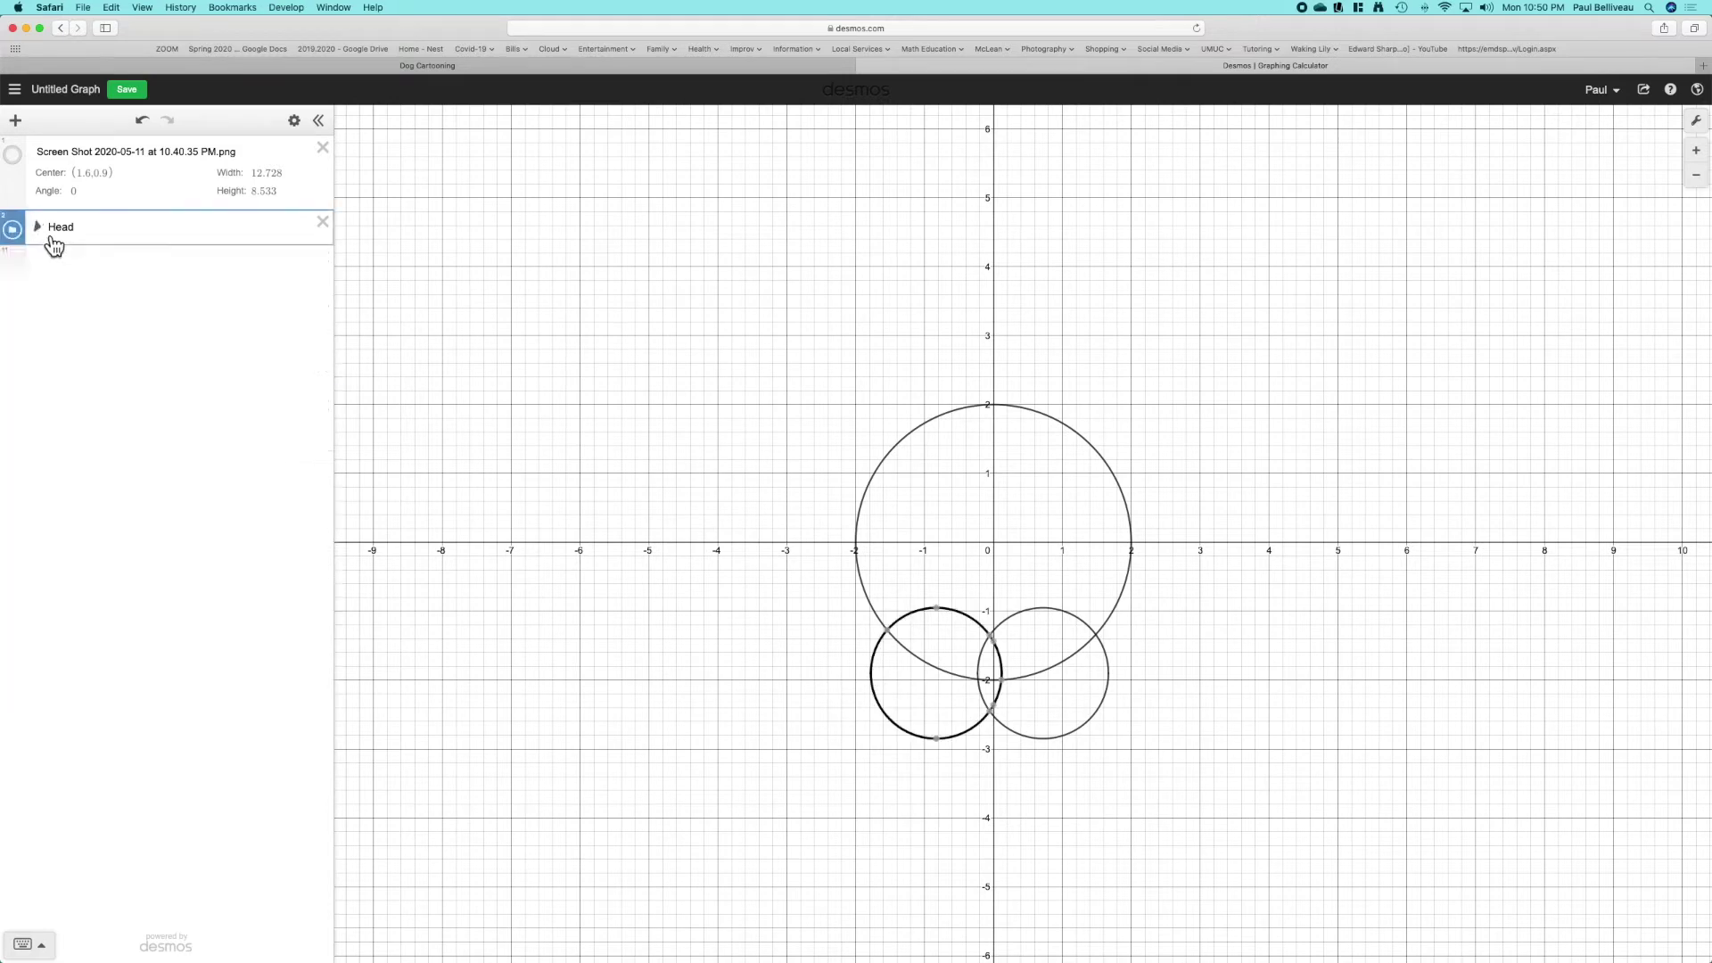
{"action": "left_click", "coordinate": [455, 493]}
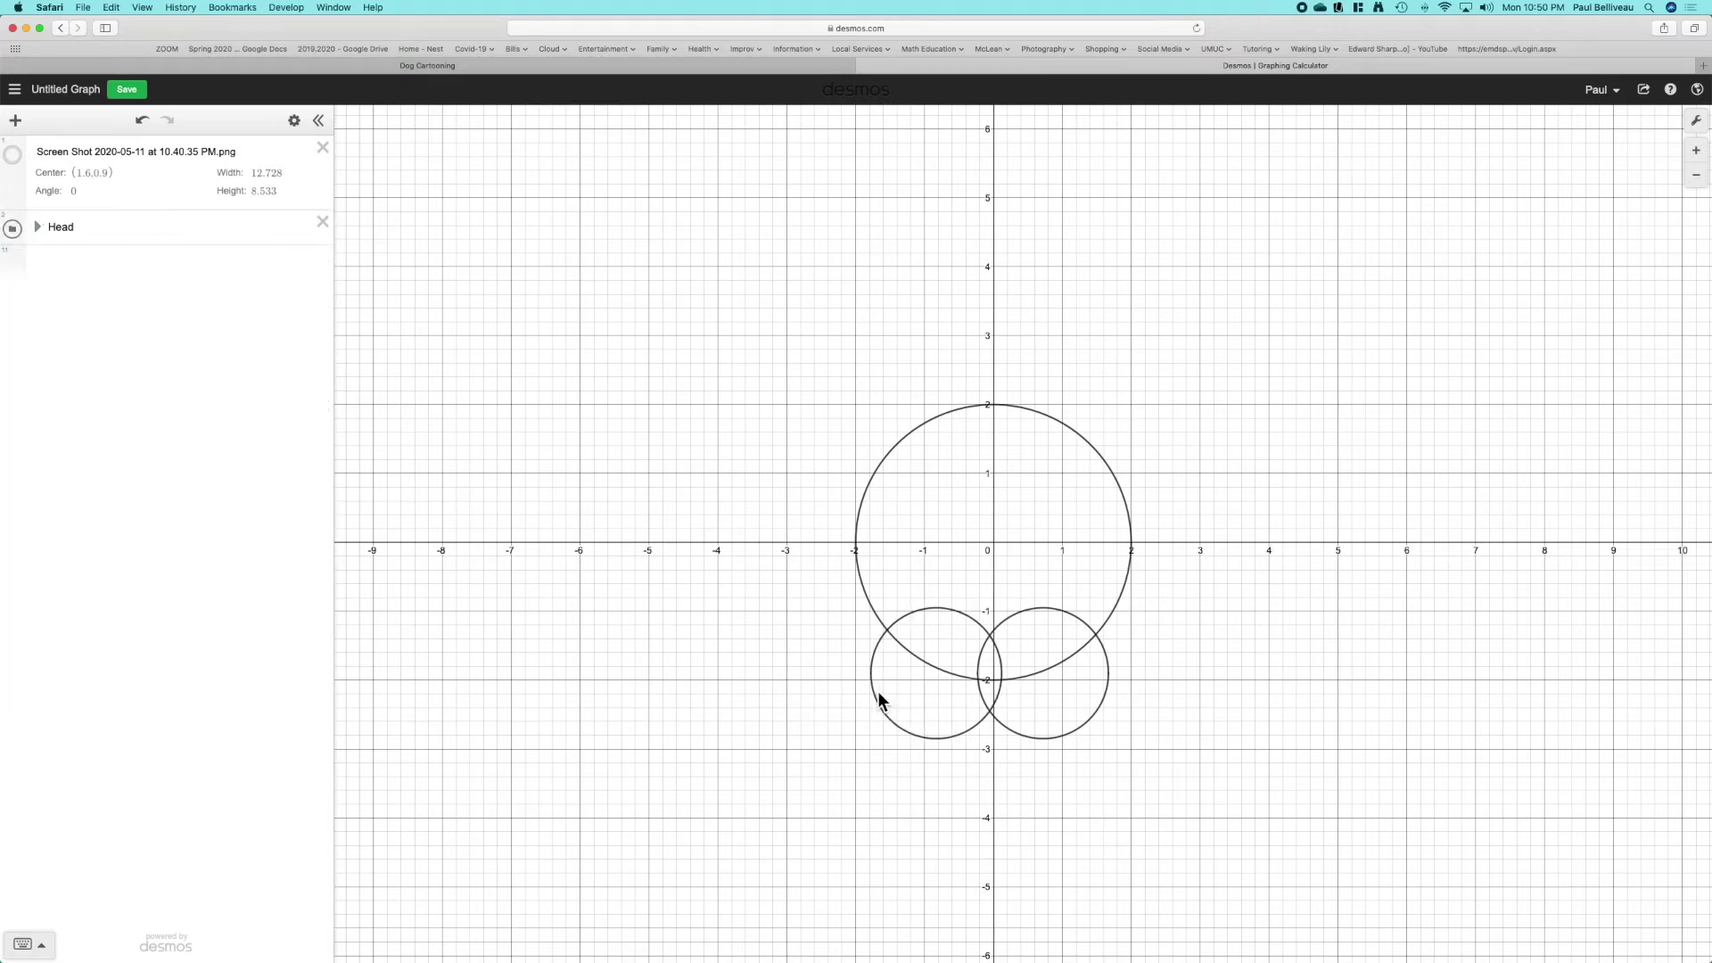
{"action": "left_click", "coordinate": [881, 700]}
{"action": "left_click", "coordinate": [43, 230]}
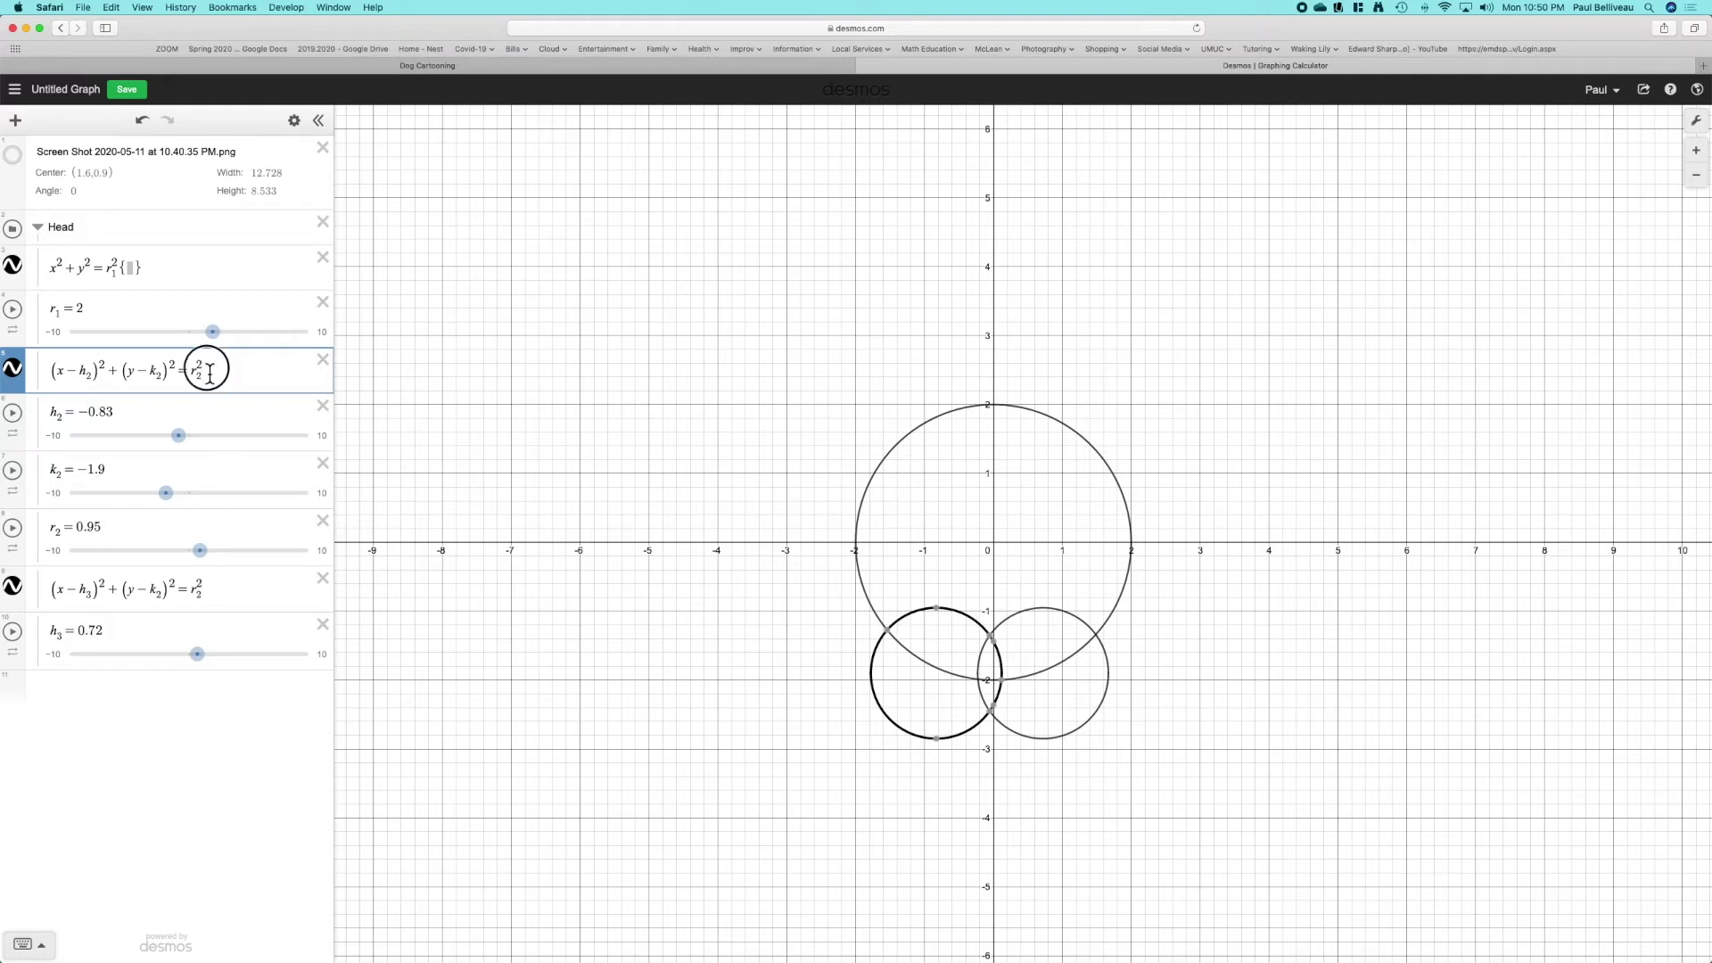
- Copy the left muzzle circle's equation into the head circle's restriction braces and replace its equals sign with <
{"action": "left_click_drag", "start_coordinate": [211, 367], "coordinate": [7, 359]}
{"action": "key", "text": "super+c"}
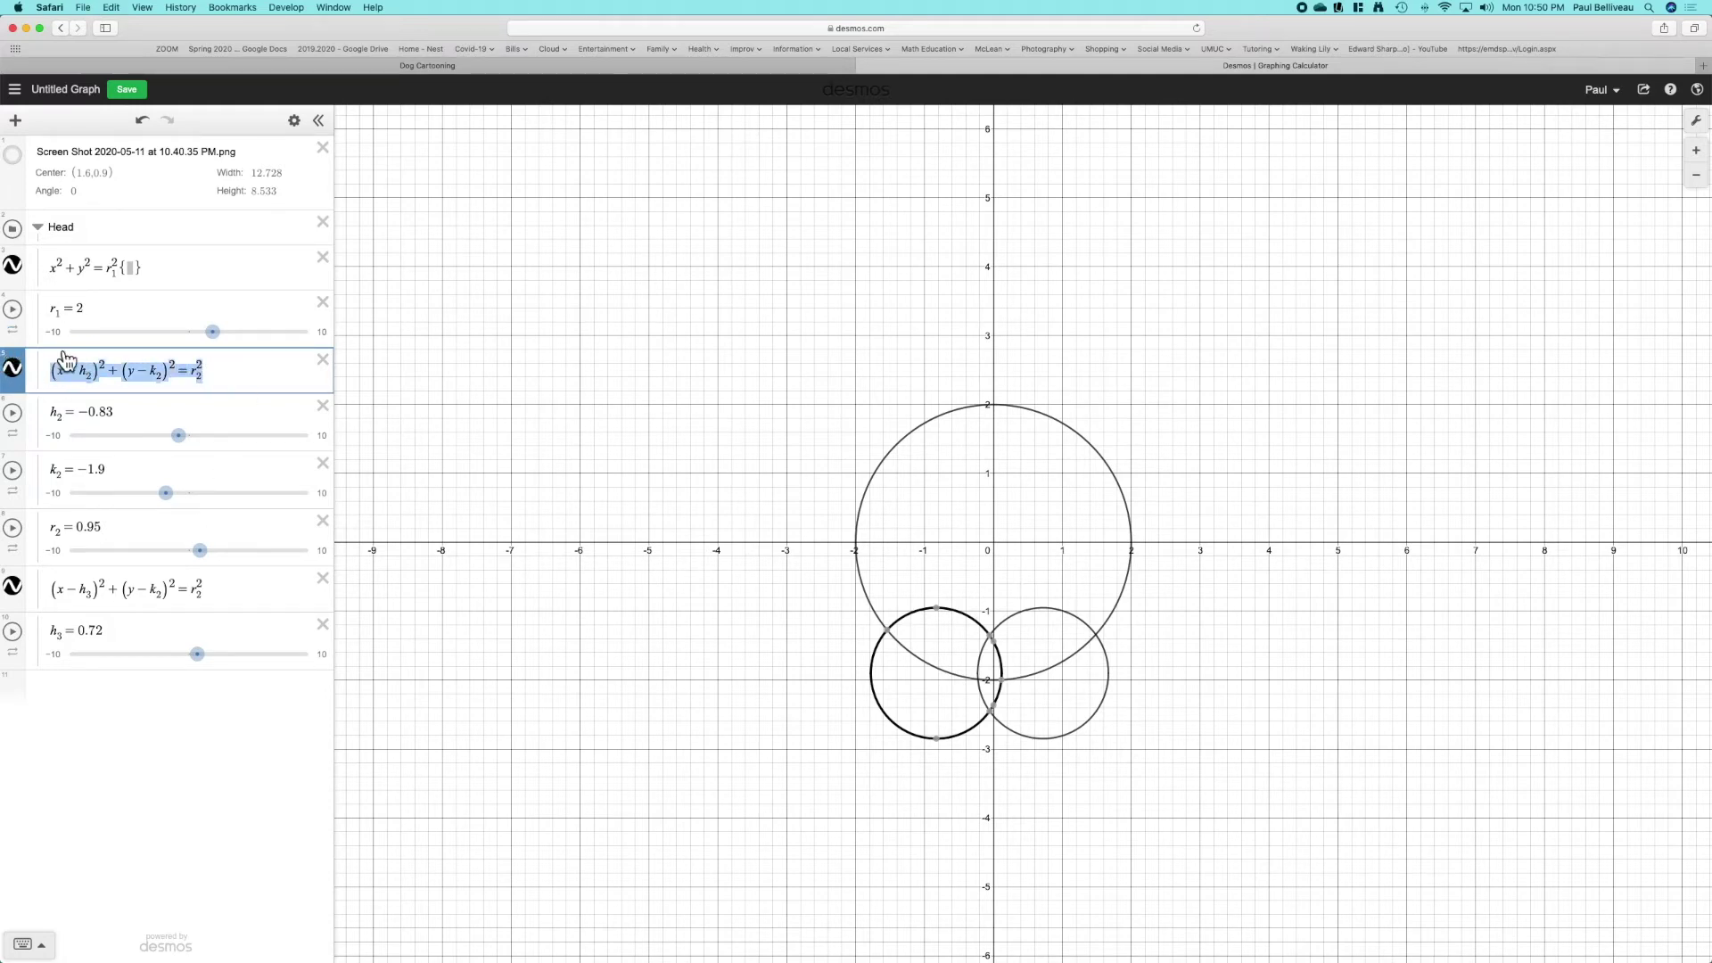
{"action": "left_click", "coordinate": [132, 271]}
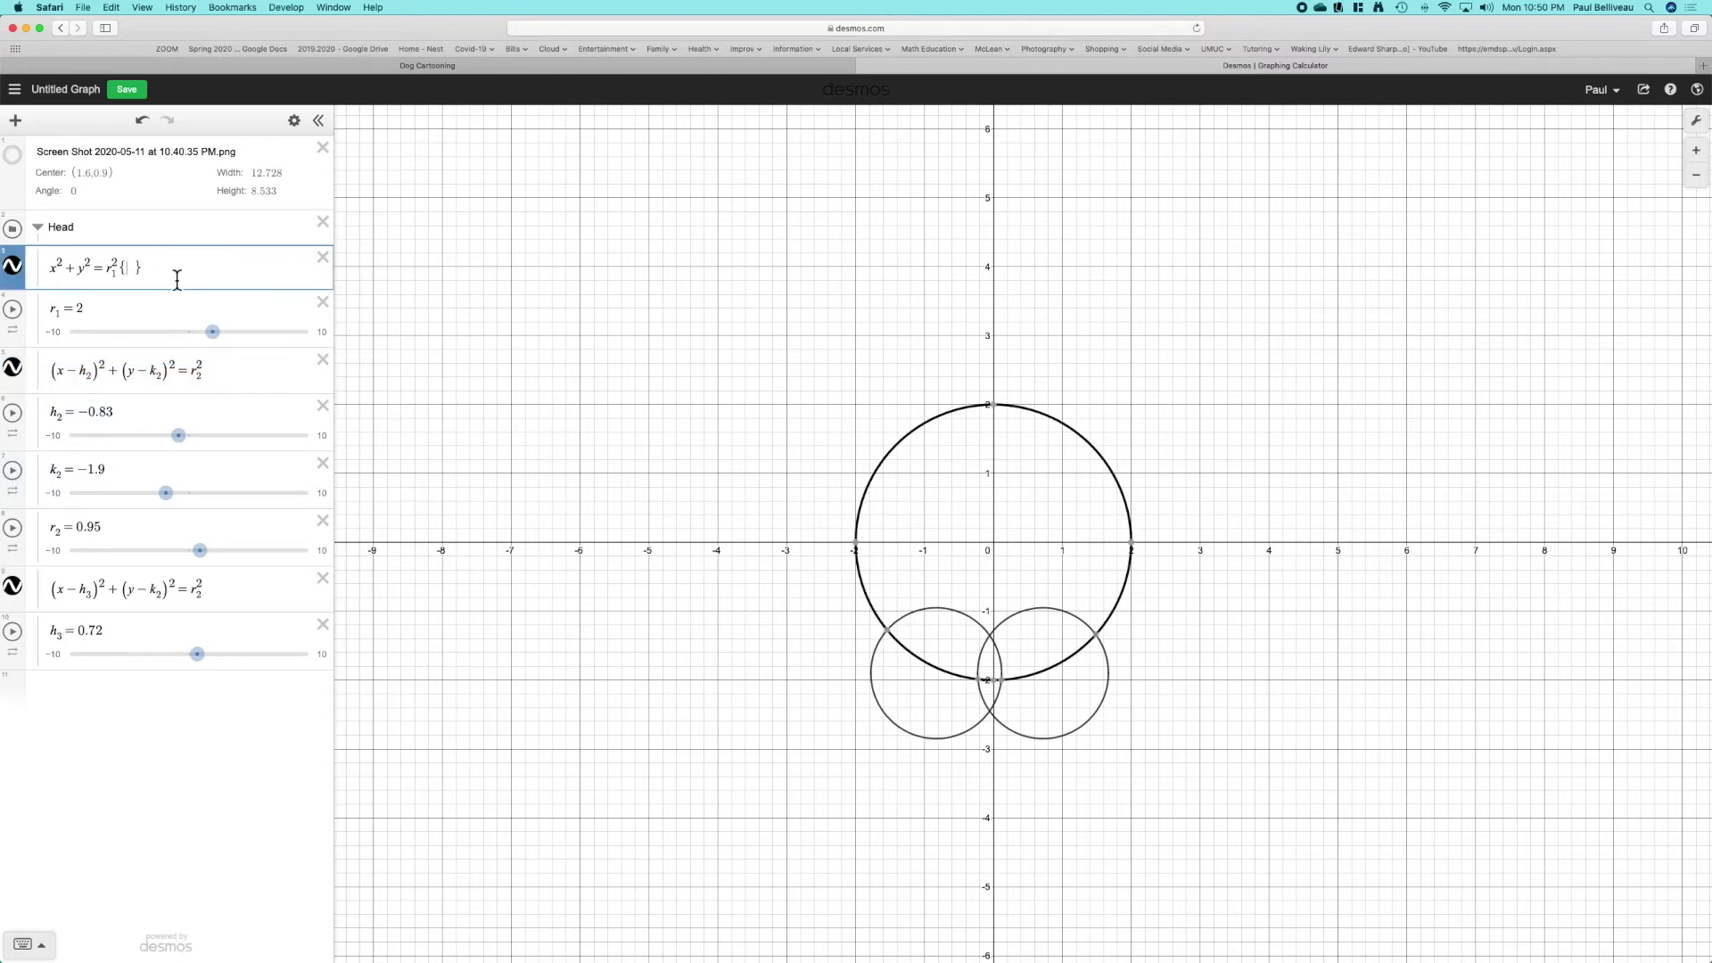
{"action": "key", "text": "super+v"}
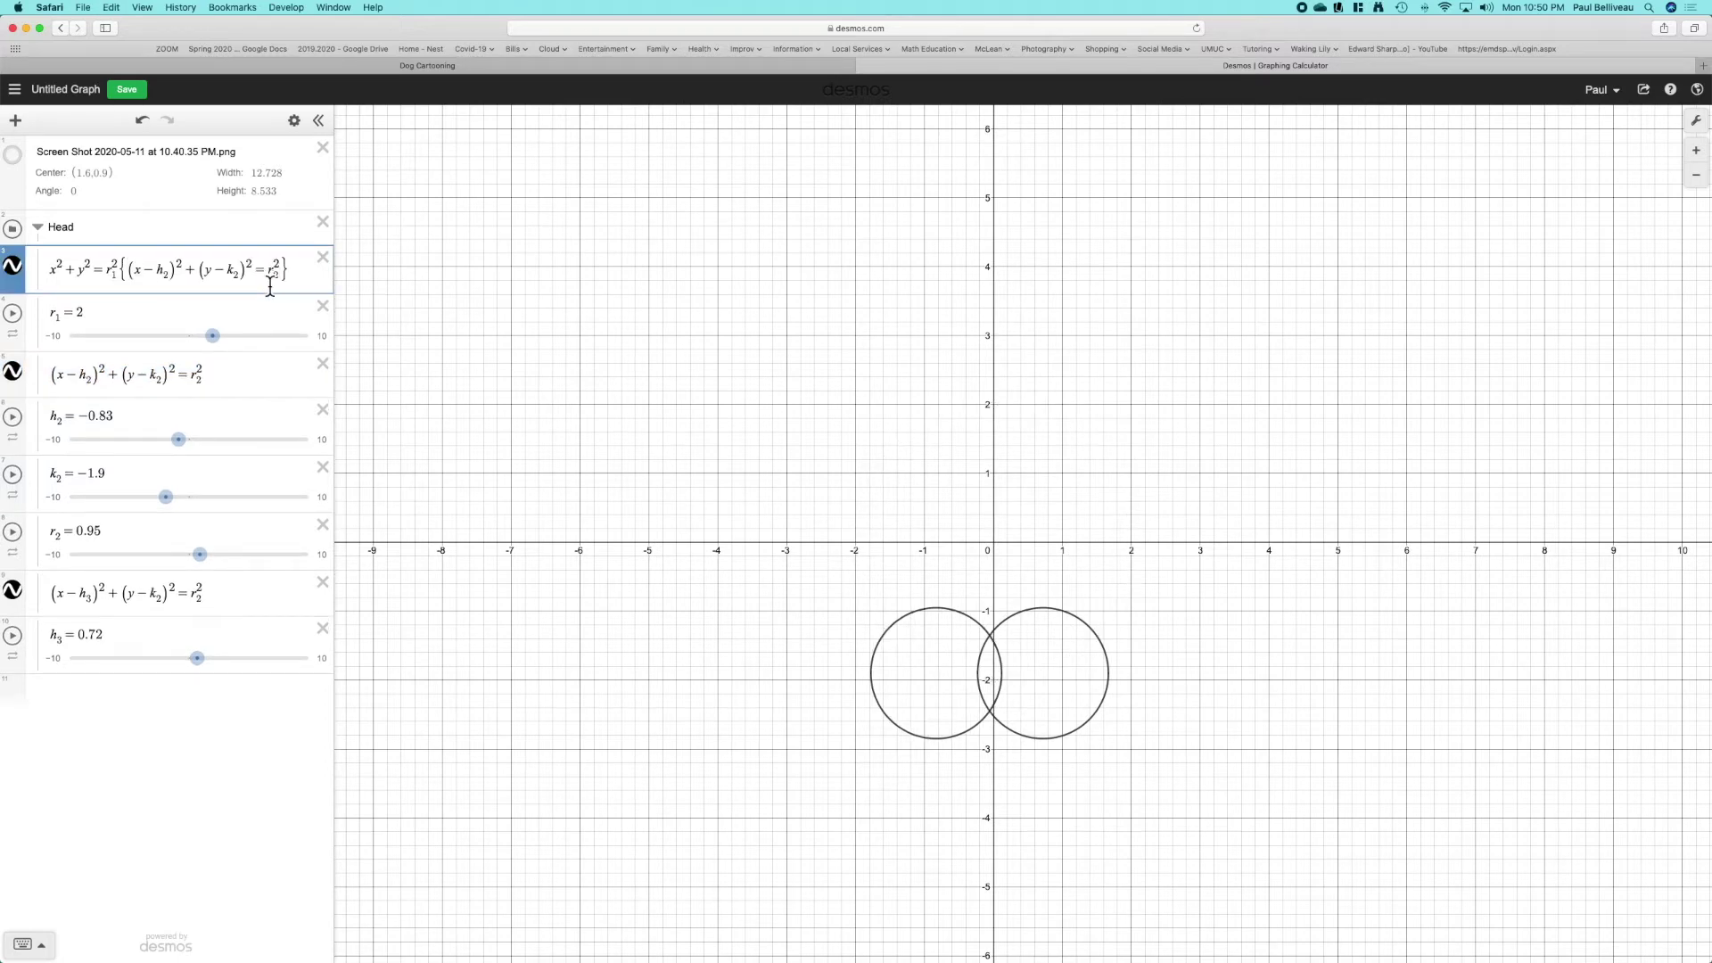
{"action": "key", "text": "BackSpace"}
{"action": "type", "text": "<"}
- Change the < in the head circle's restriction to > to keep only the arc outside the left muzzle circle
{"action": "left_click_drag", "start_coordinate": [290, 279], "coordinate": [55, 275]}
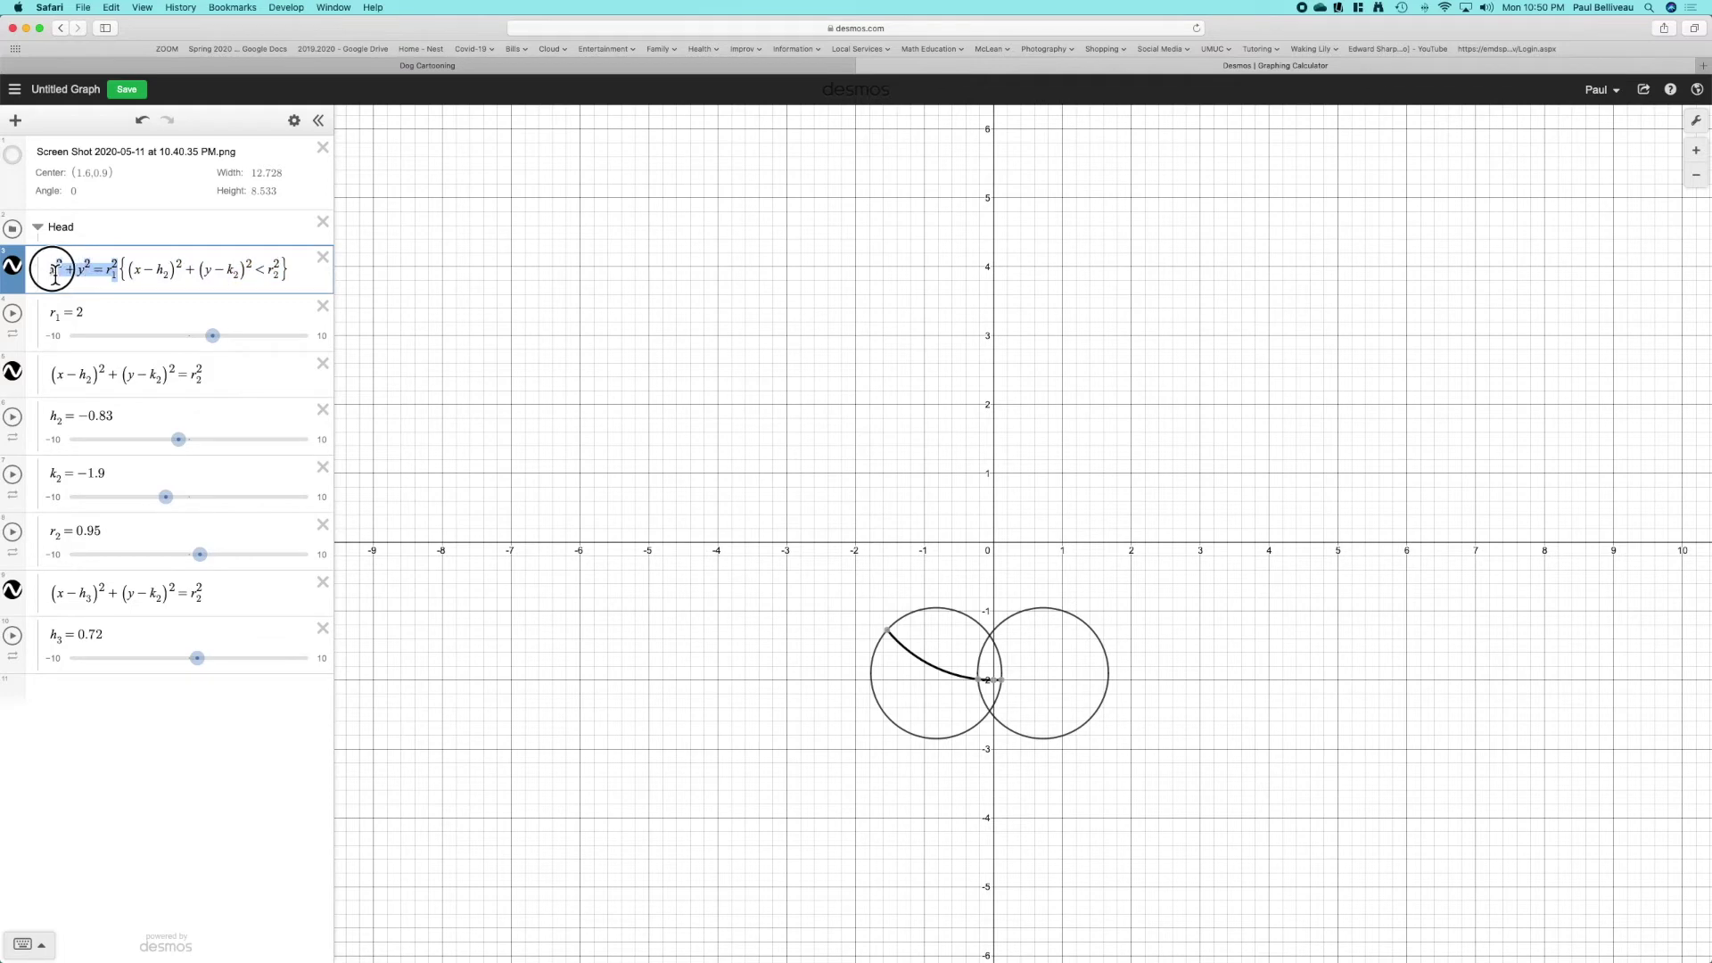
{"action": "left_click", "coordinate": [939, 668]}
{"action": "mouse_move", "coordinate": [899, 644]}
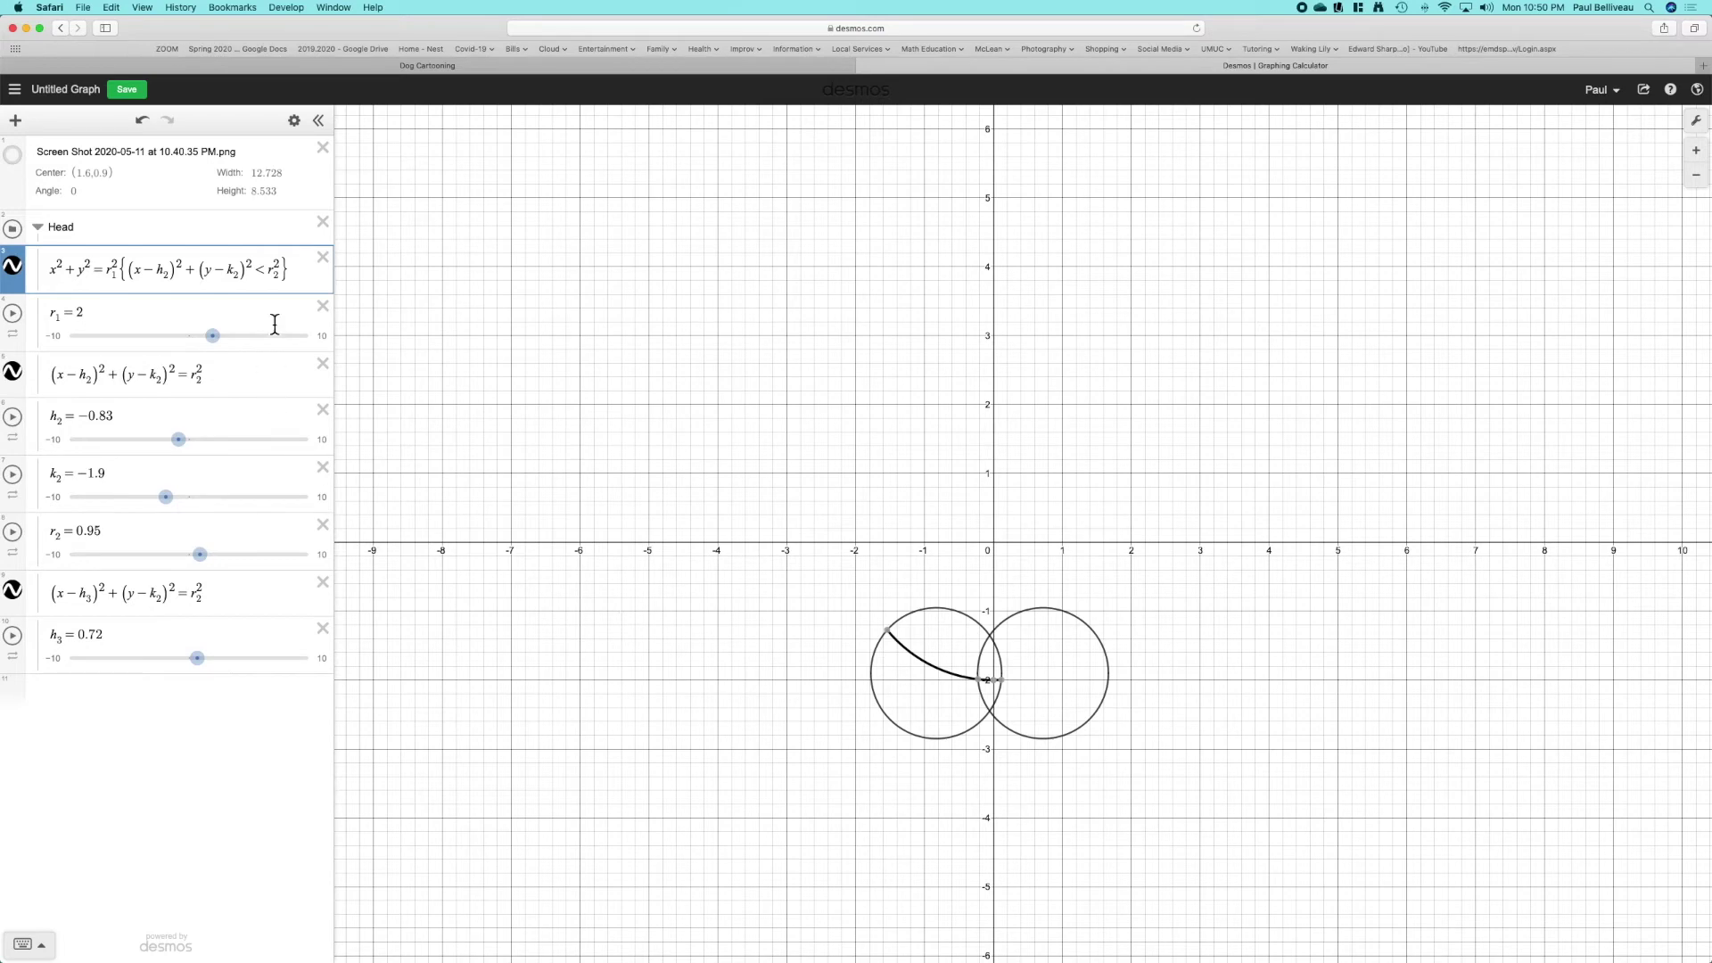
{"action": "left_click", "coordinate": [268, 275]}
{"action": "key", "text": "BackSpace"}
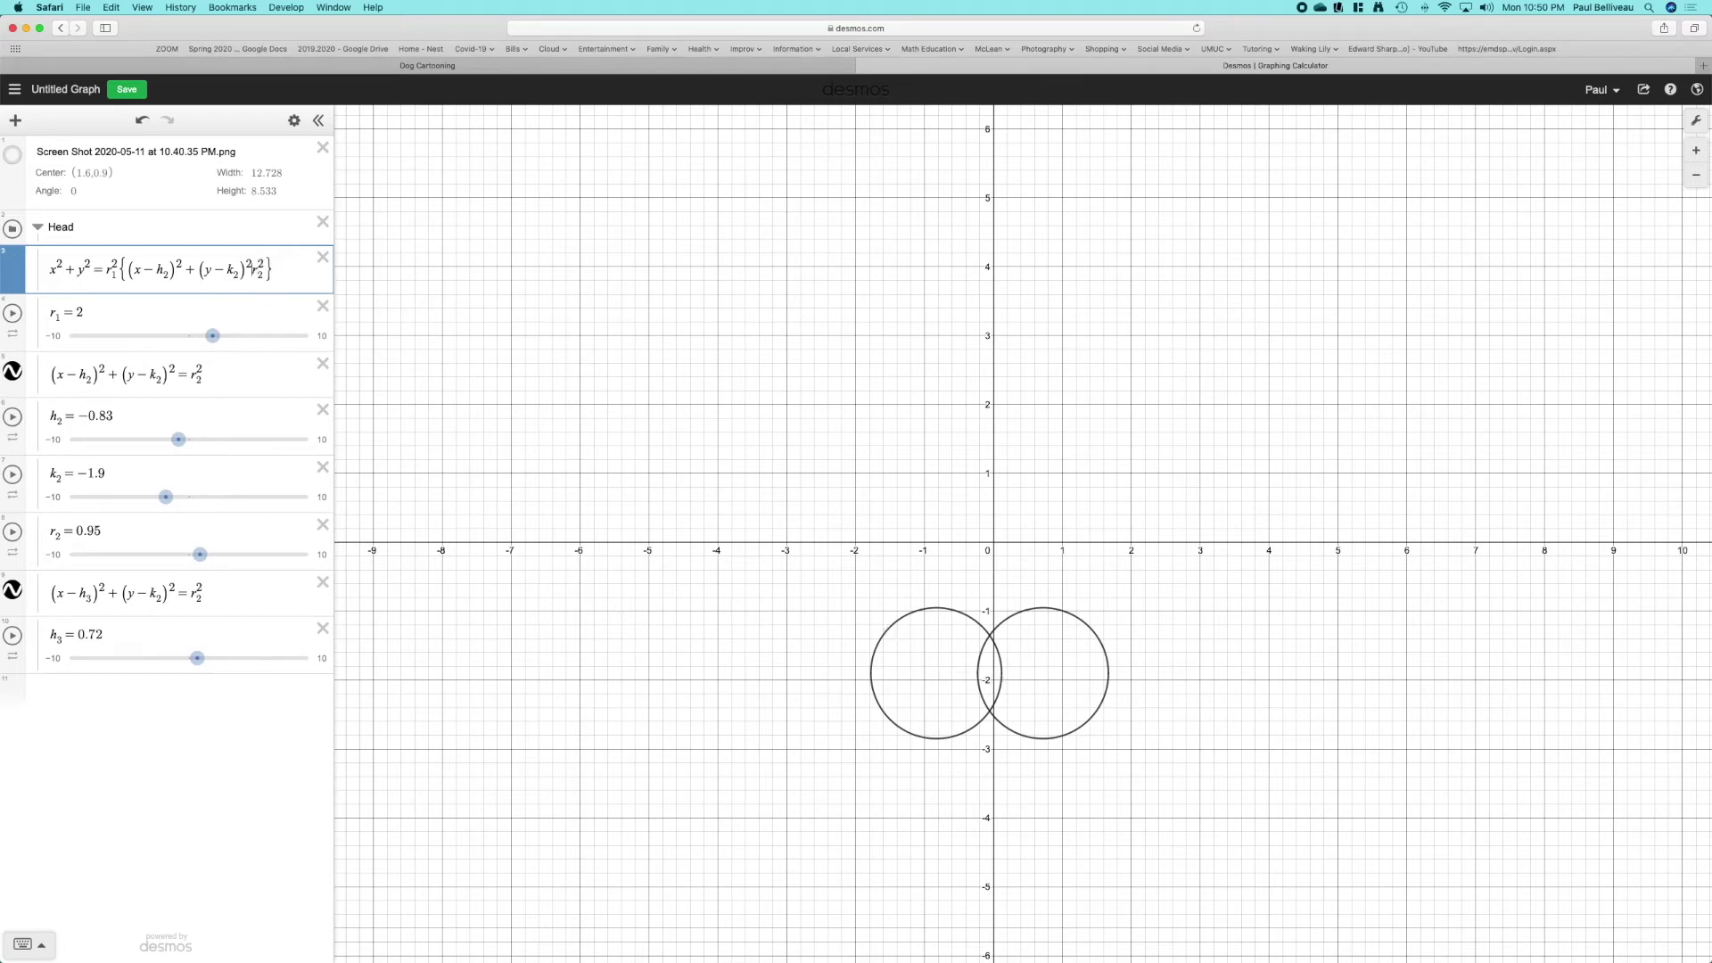
{"action": "type", "text": ">"}
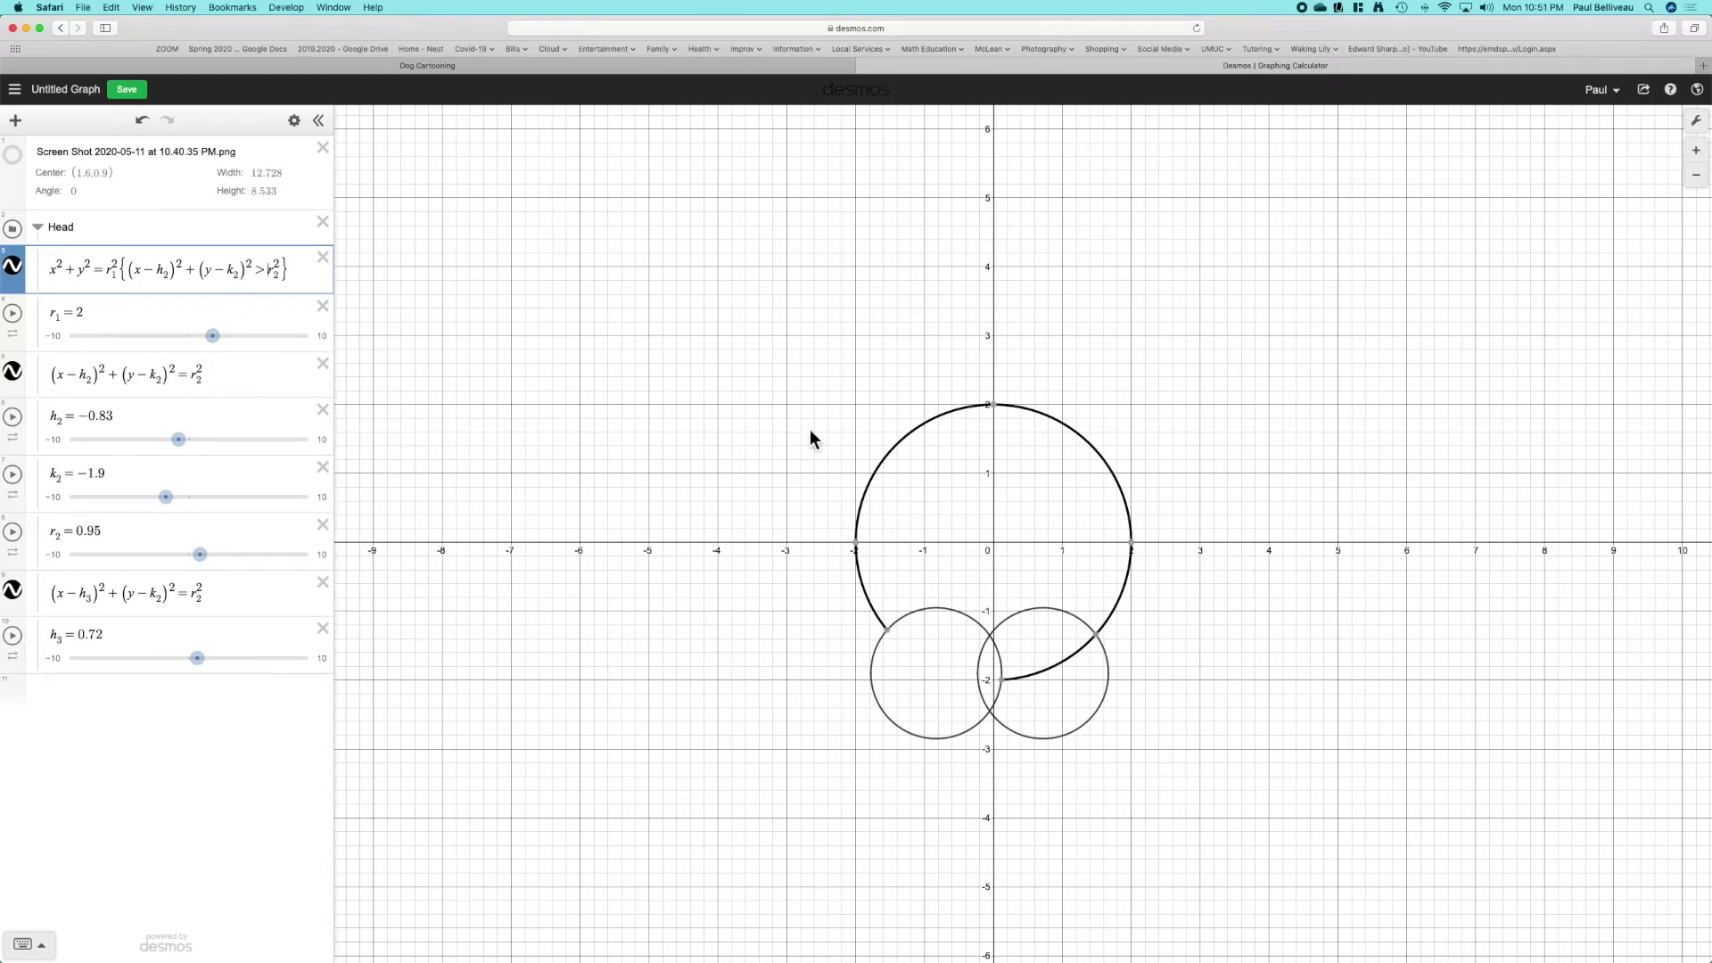
{"action": "left_click", "coordinate": [874, 658]}
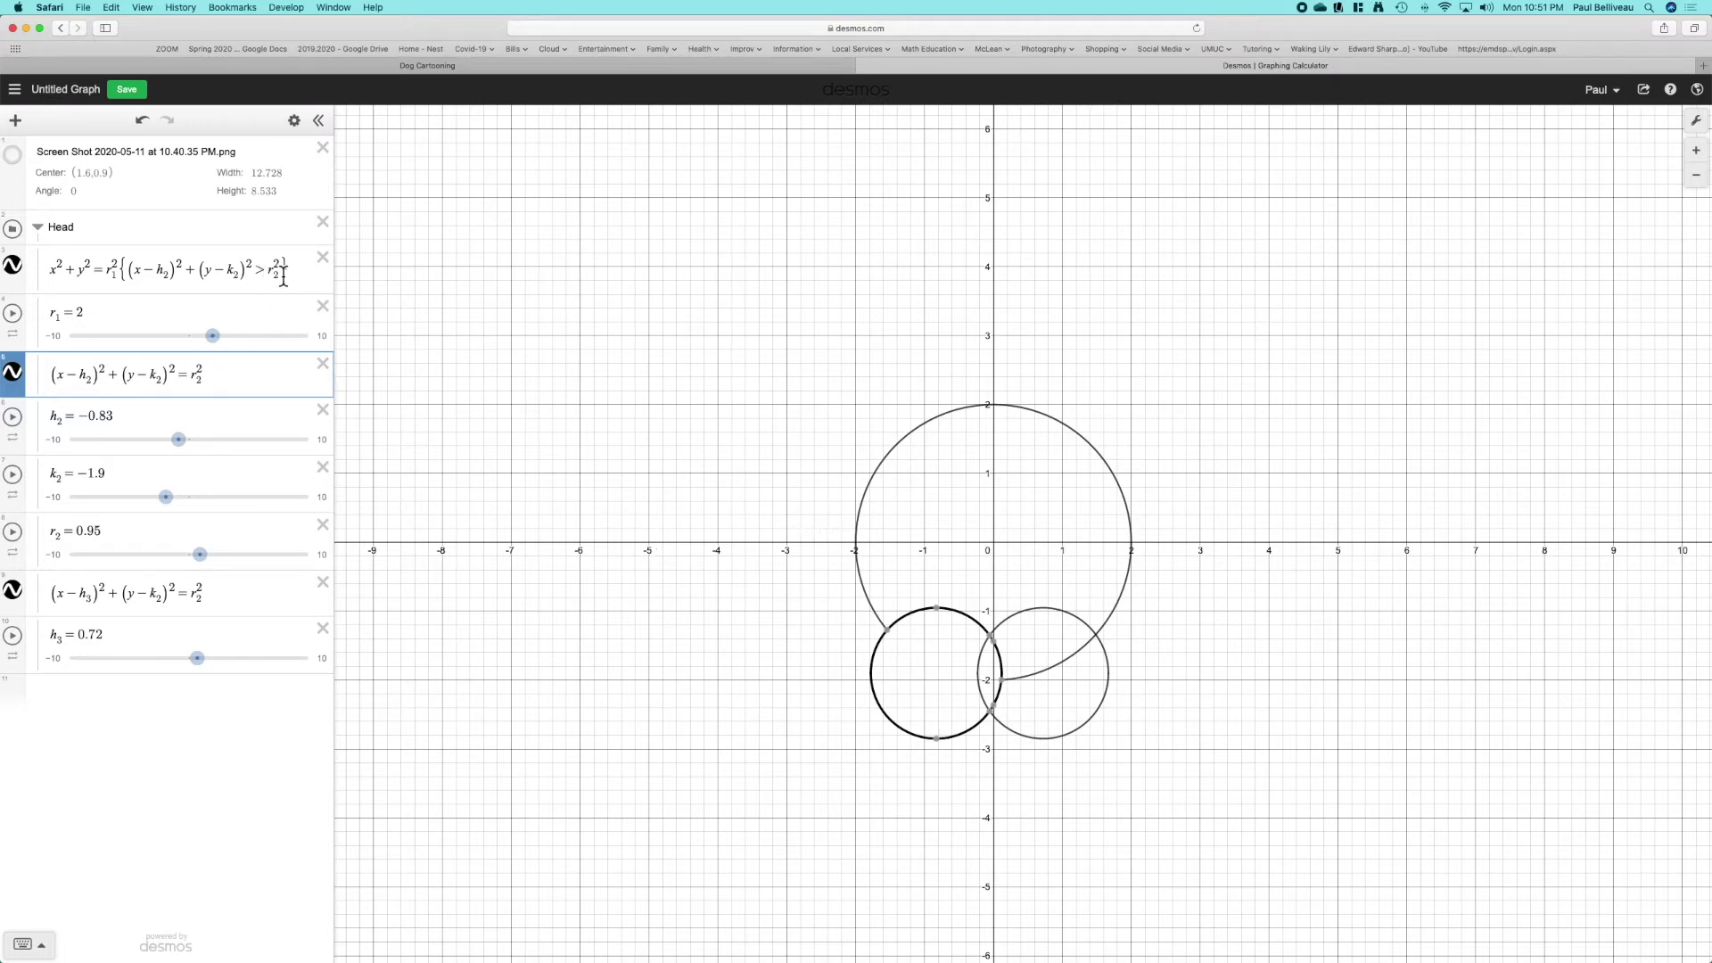
- Copy the head circle's restriction {(x-h_2)^2+(y-k_2)^2>r_2^2} onto the end of the right muzzle circle's equation
{"action": "left_click_drag", "start_coordinate": [285, 272], "coordinate": [208, 266]}
{"action": "key", "text": "super+c"}
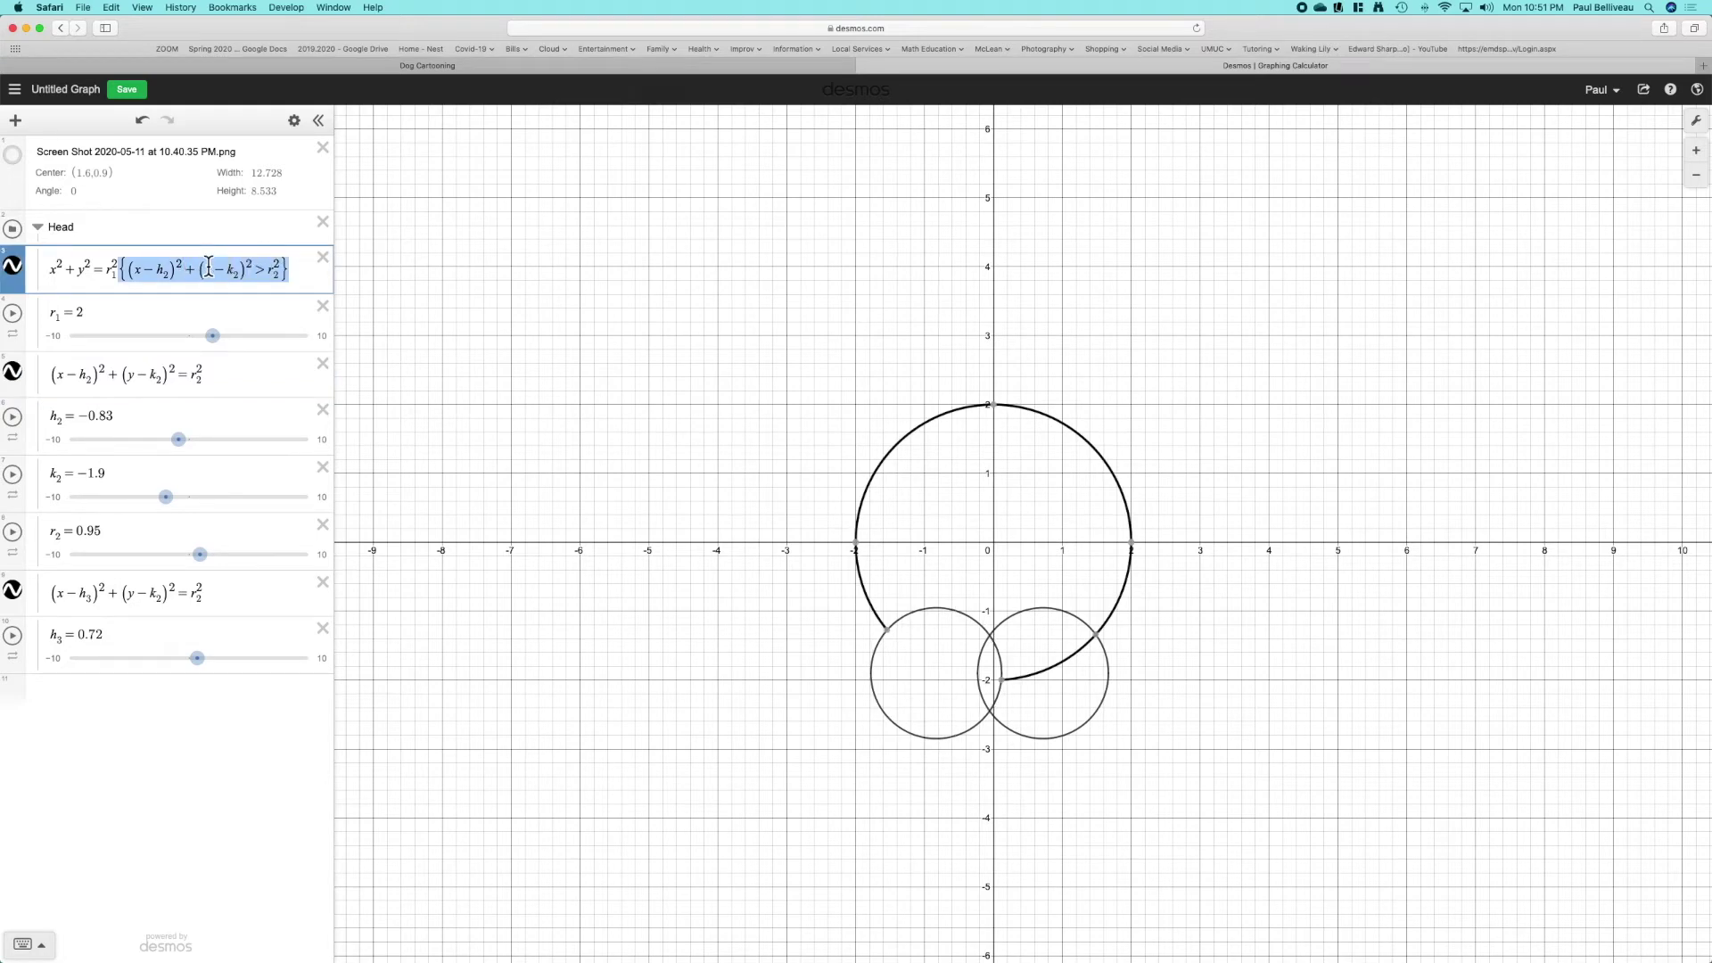
{"action": "left_click", "coordinate": [229, 376]}
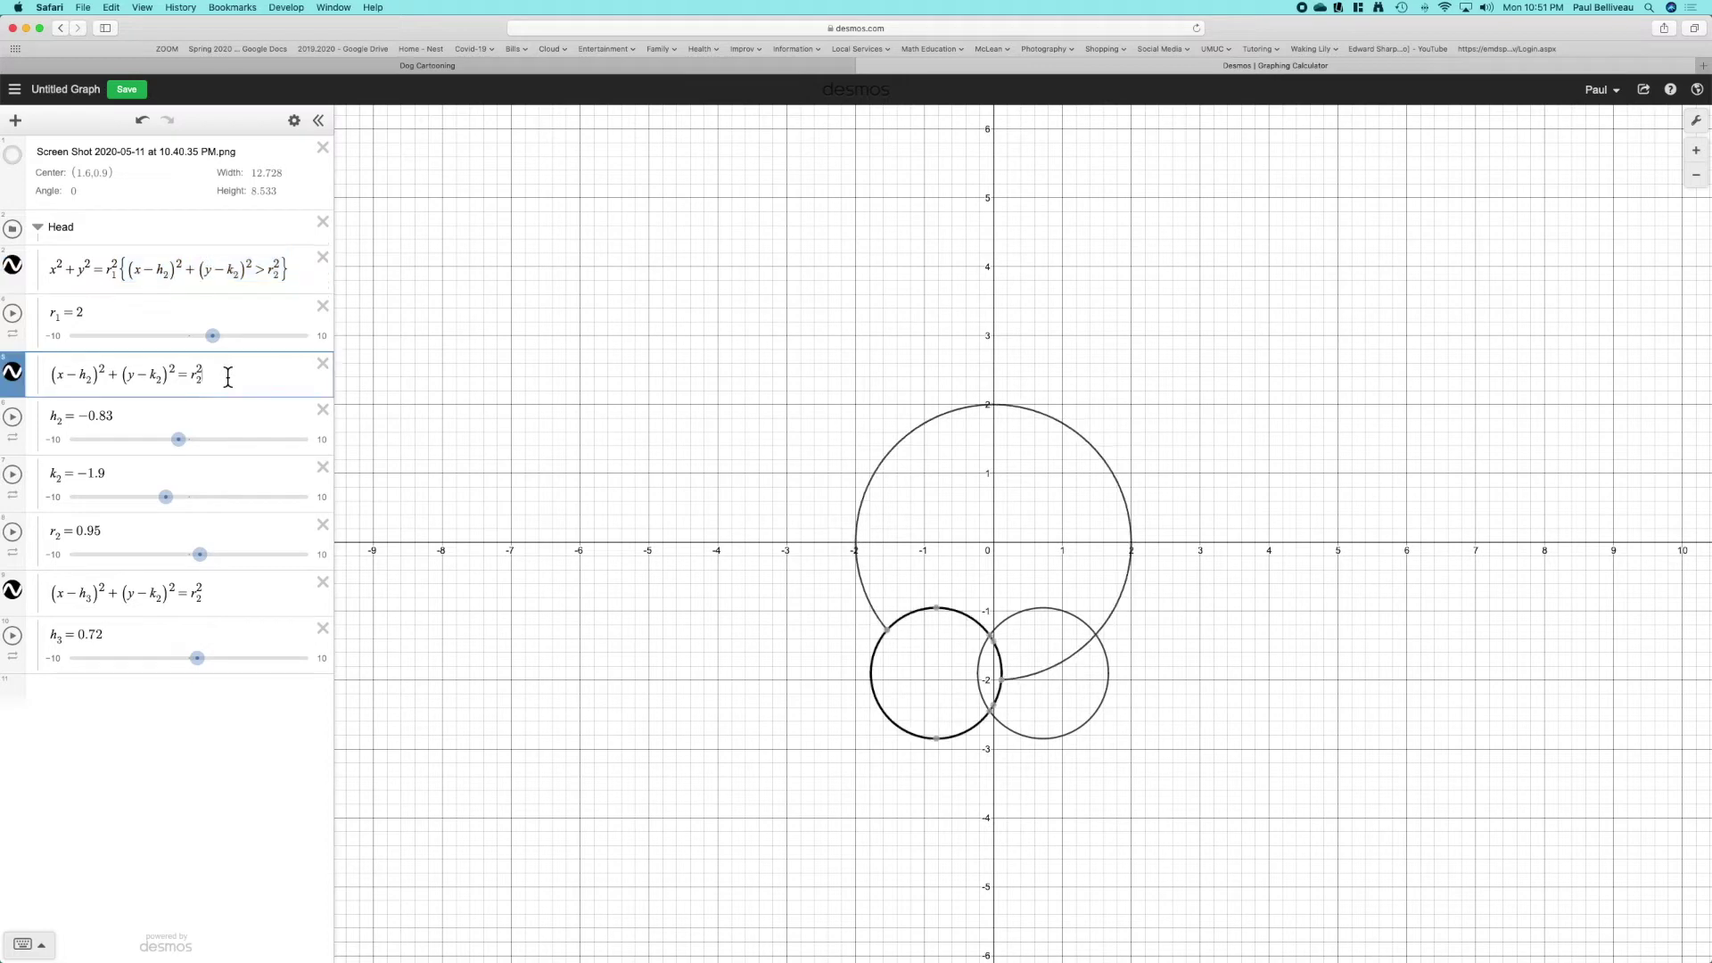
{"action": "left_click", "coordinate": [233, 594]}
{"action": "key", "text": "super+v"}
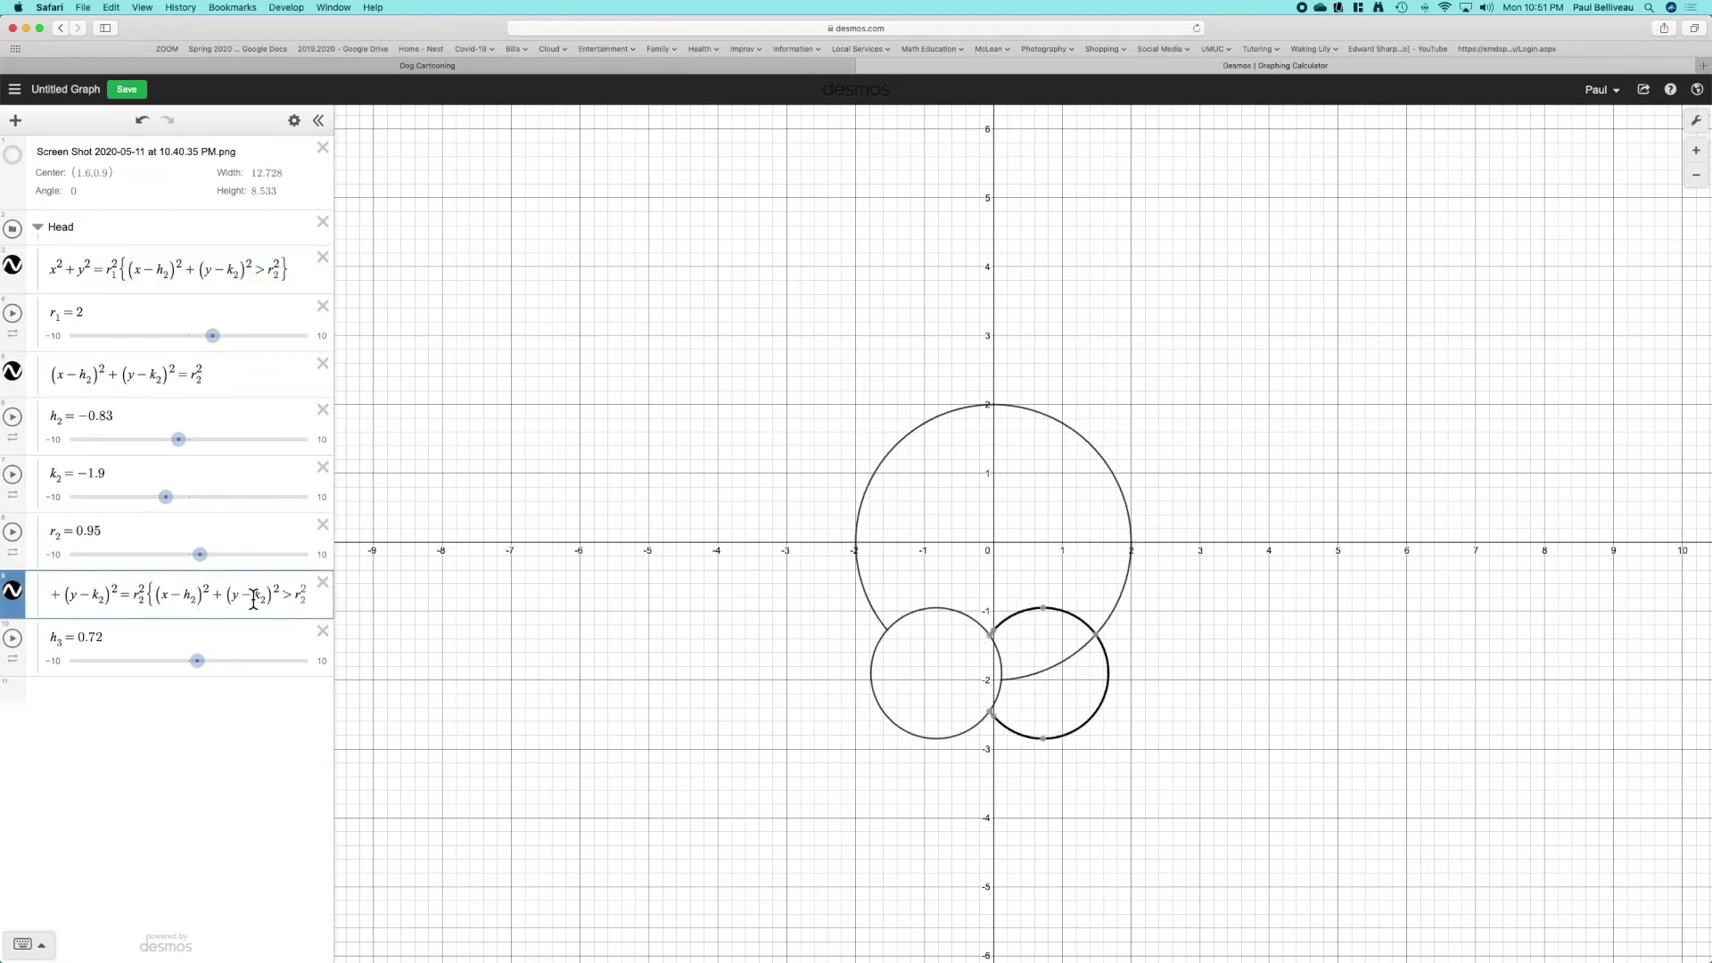
{"action": "left_click", "coordinate": [1101, 742]}
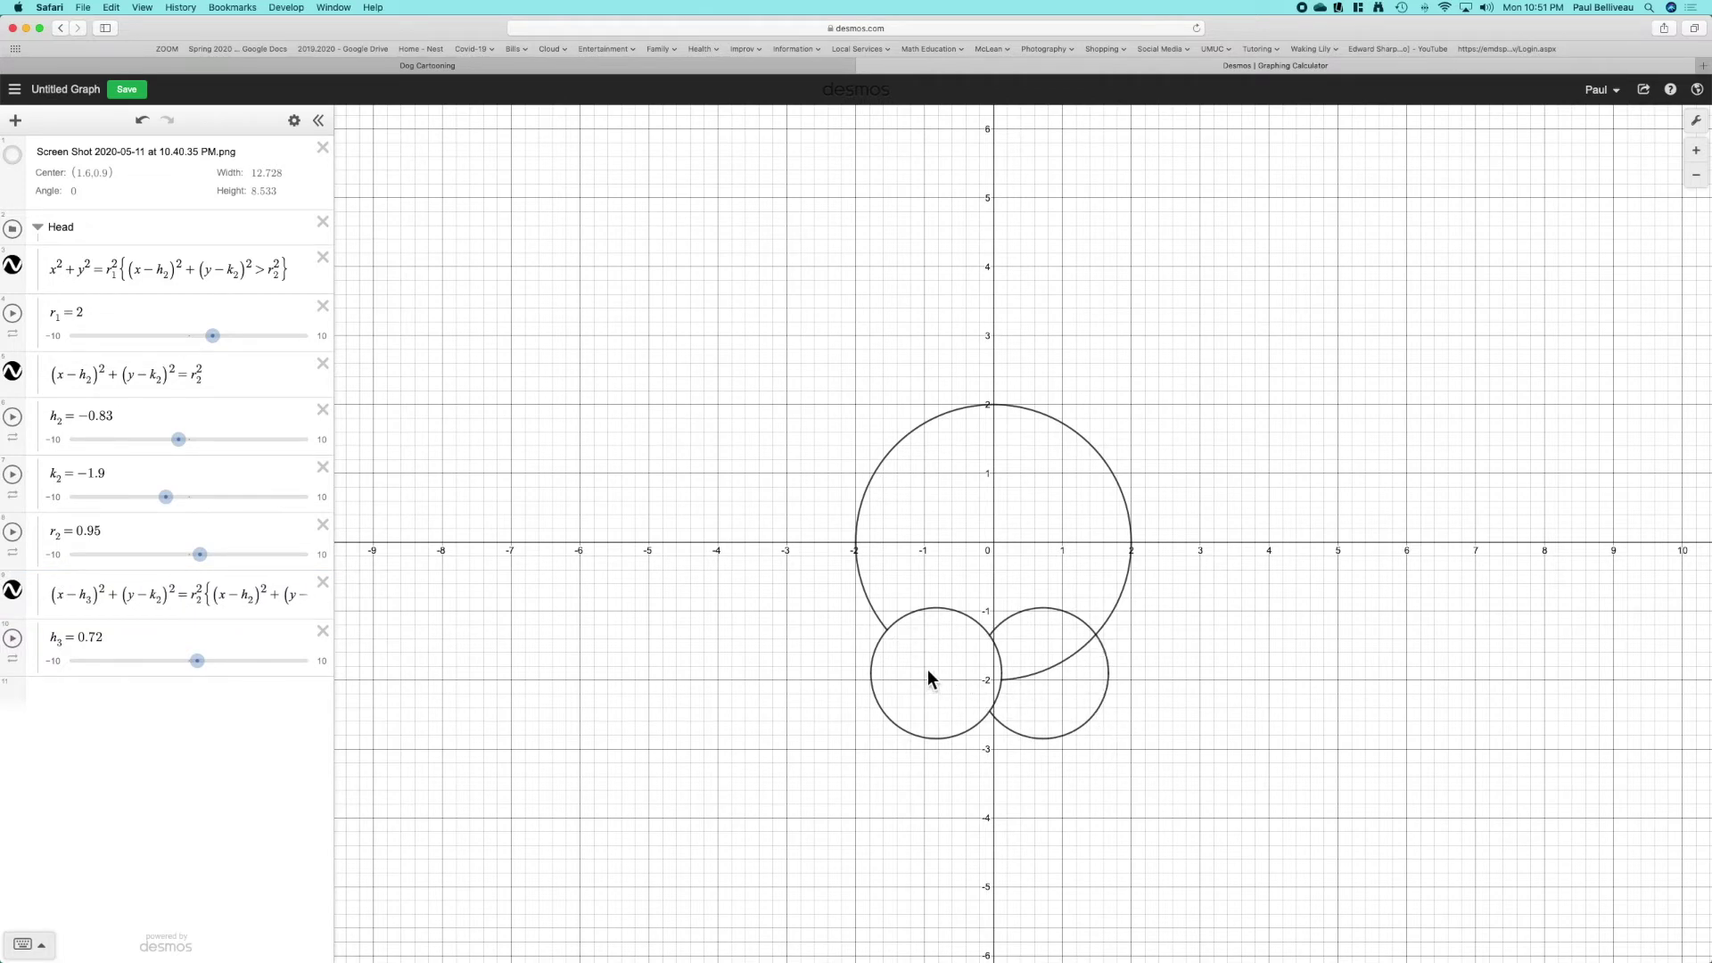
- Add a second restriction {(x-h_3)^2+(y-k_2)^2>r_2^2} to the head circle, based on the right muzzle circle's equation
{"action": "left_click", "coordinate": [1066, 660]}
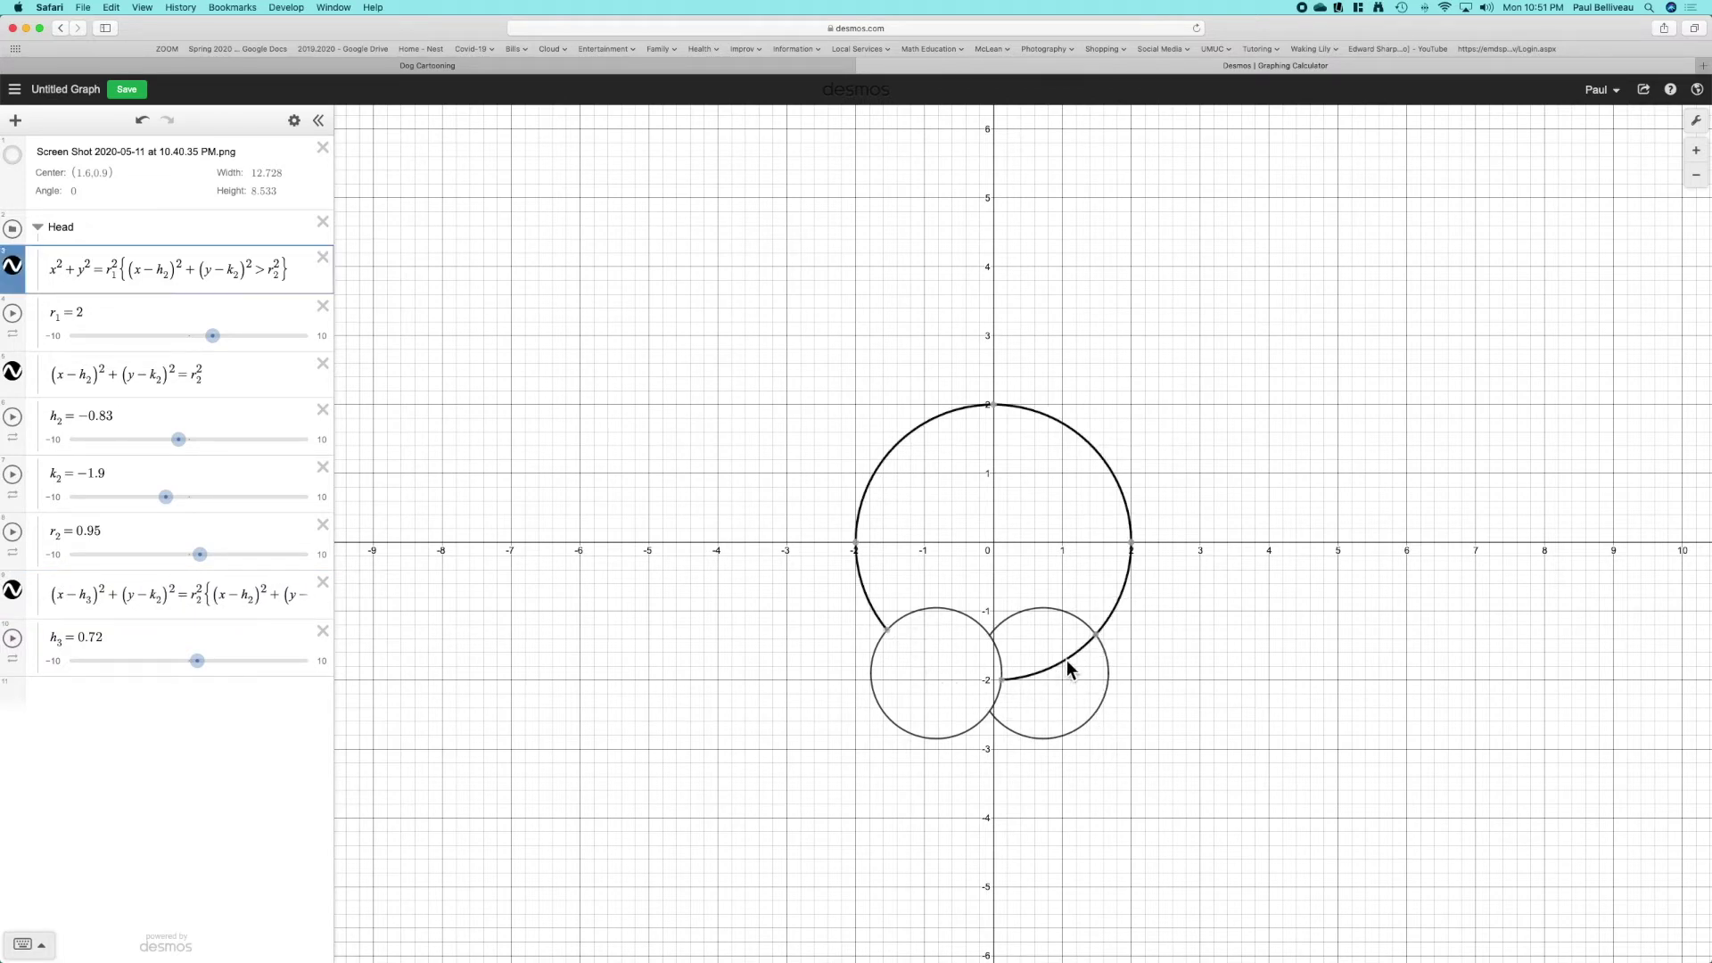
{"action": "left_click", "coordinate": [1105, 655]}
{"action": "left_click", "coordinate": [1081, 656]}
{"action": "left_click", "coordinate": [1107, 656]}
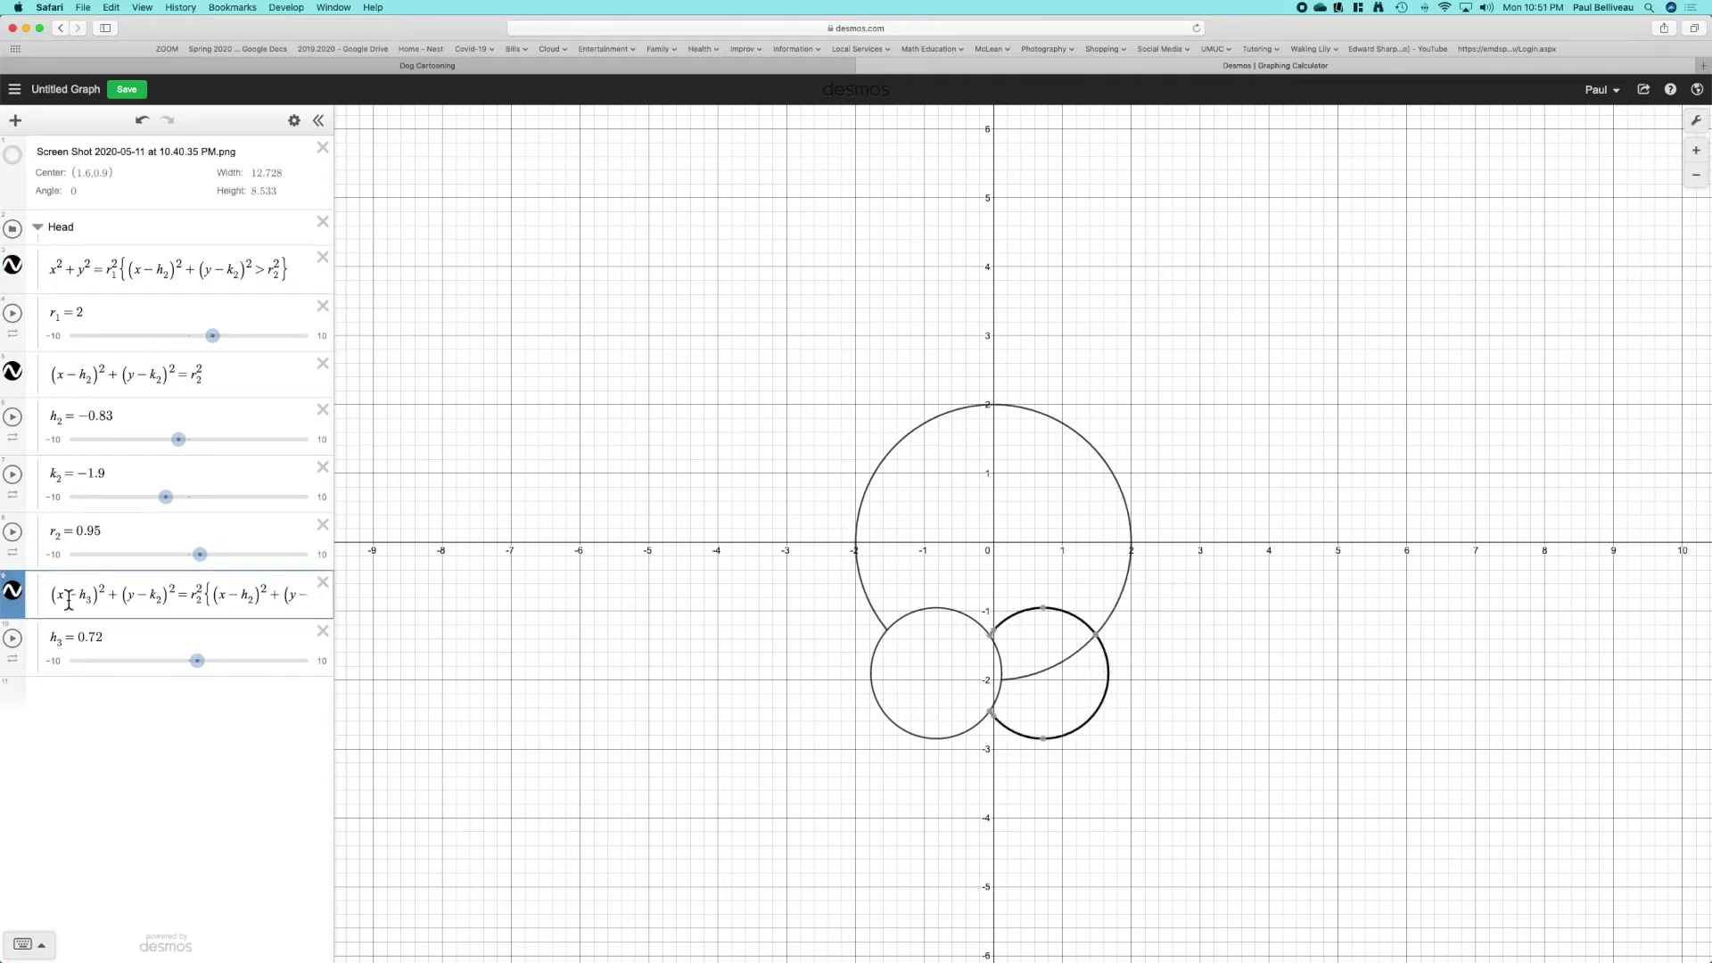
{"action": "left_click_drag", "start_coordinate": [59, 607], "coordinate": [201, 600]}
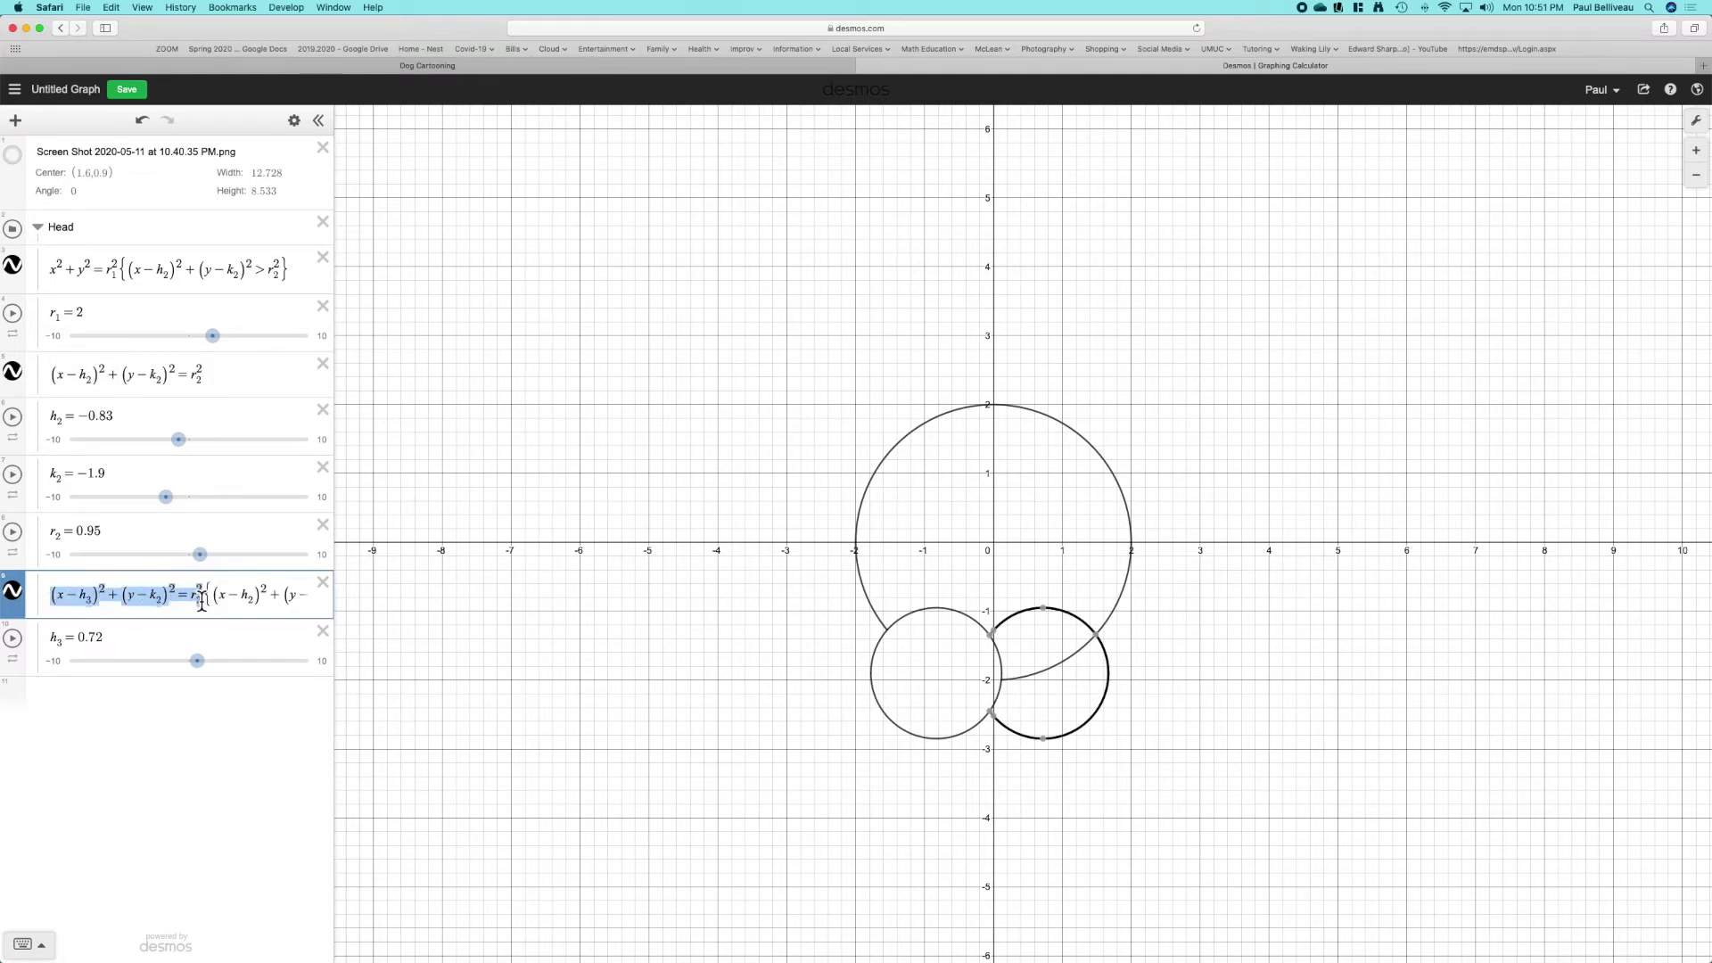
{"action": "left_click", "coordinate": [295, 278]}
{"action": "type", "text": "{"}
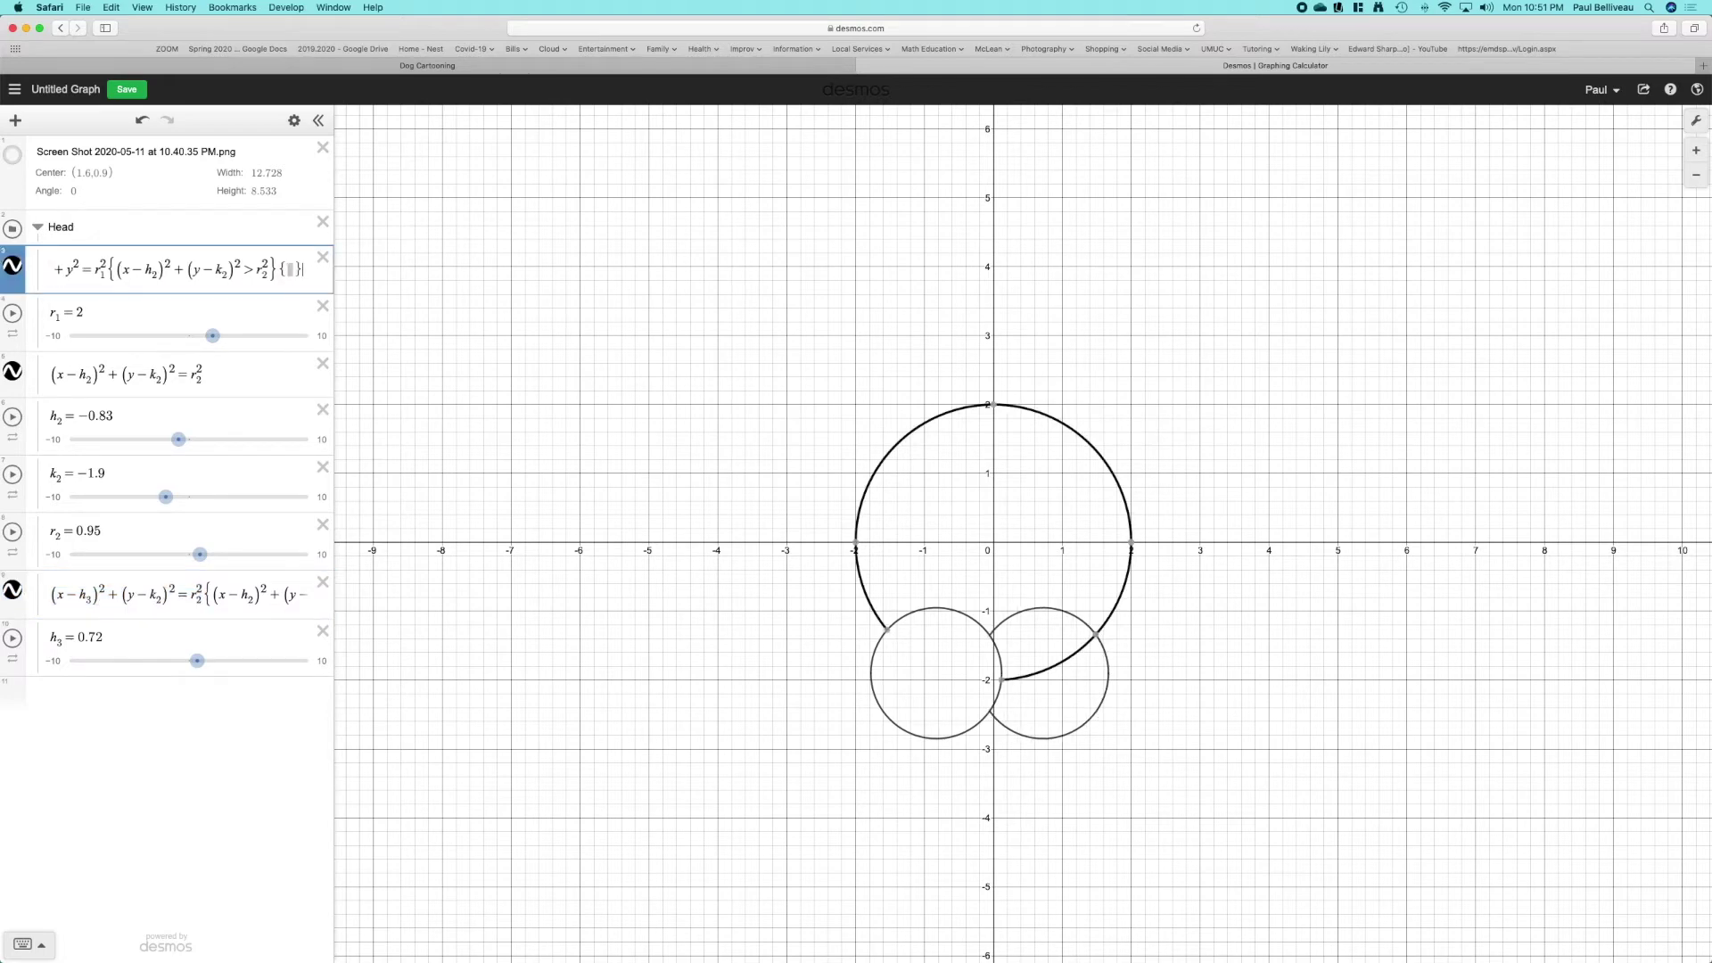
{"action": "type", "text": "(x-h_3)^2+(y-k_2)^2=r_2^2"}
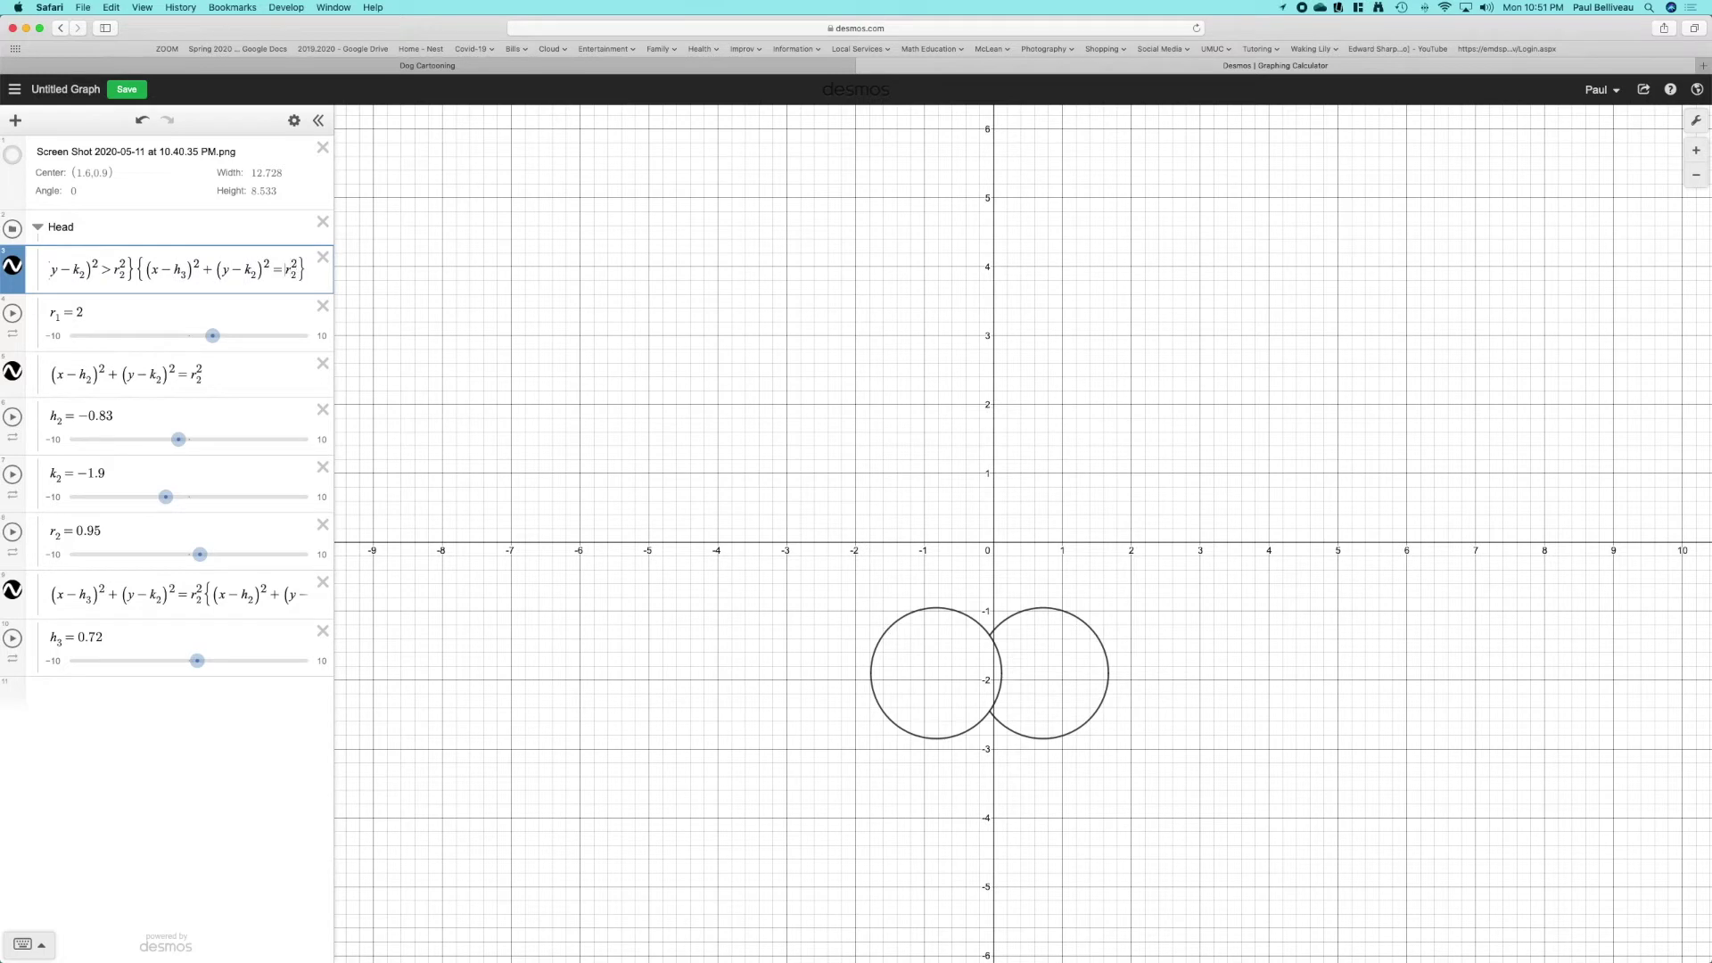
{"action": "key", "text": "BackSpace"}
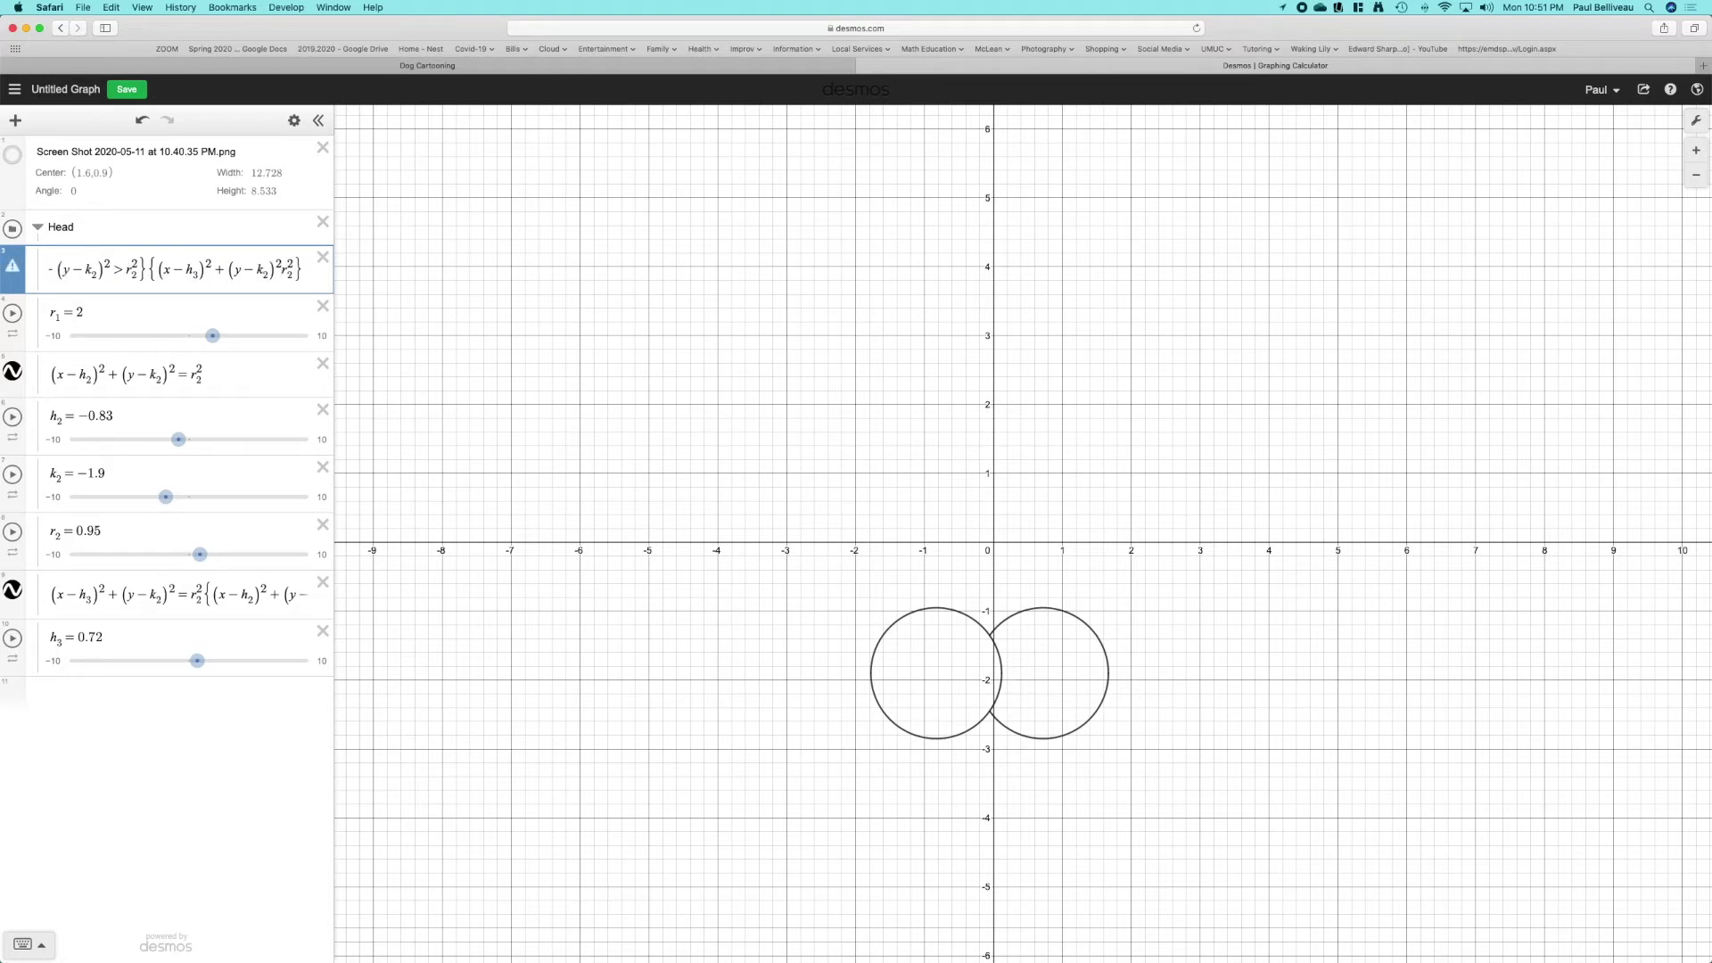
{"action": "type", "text": ">"}
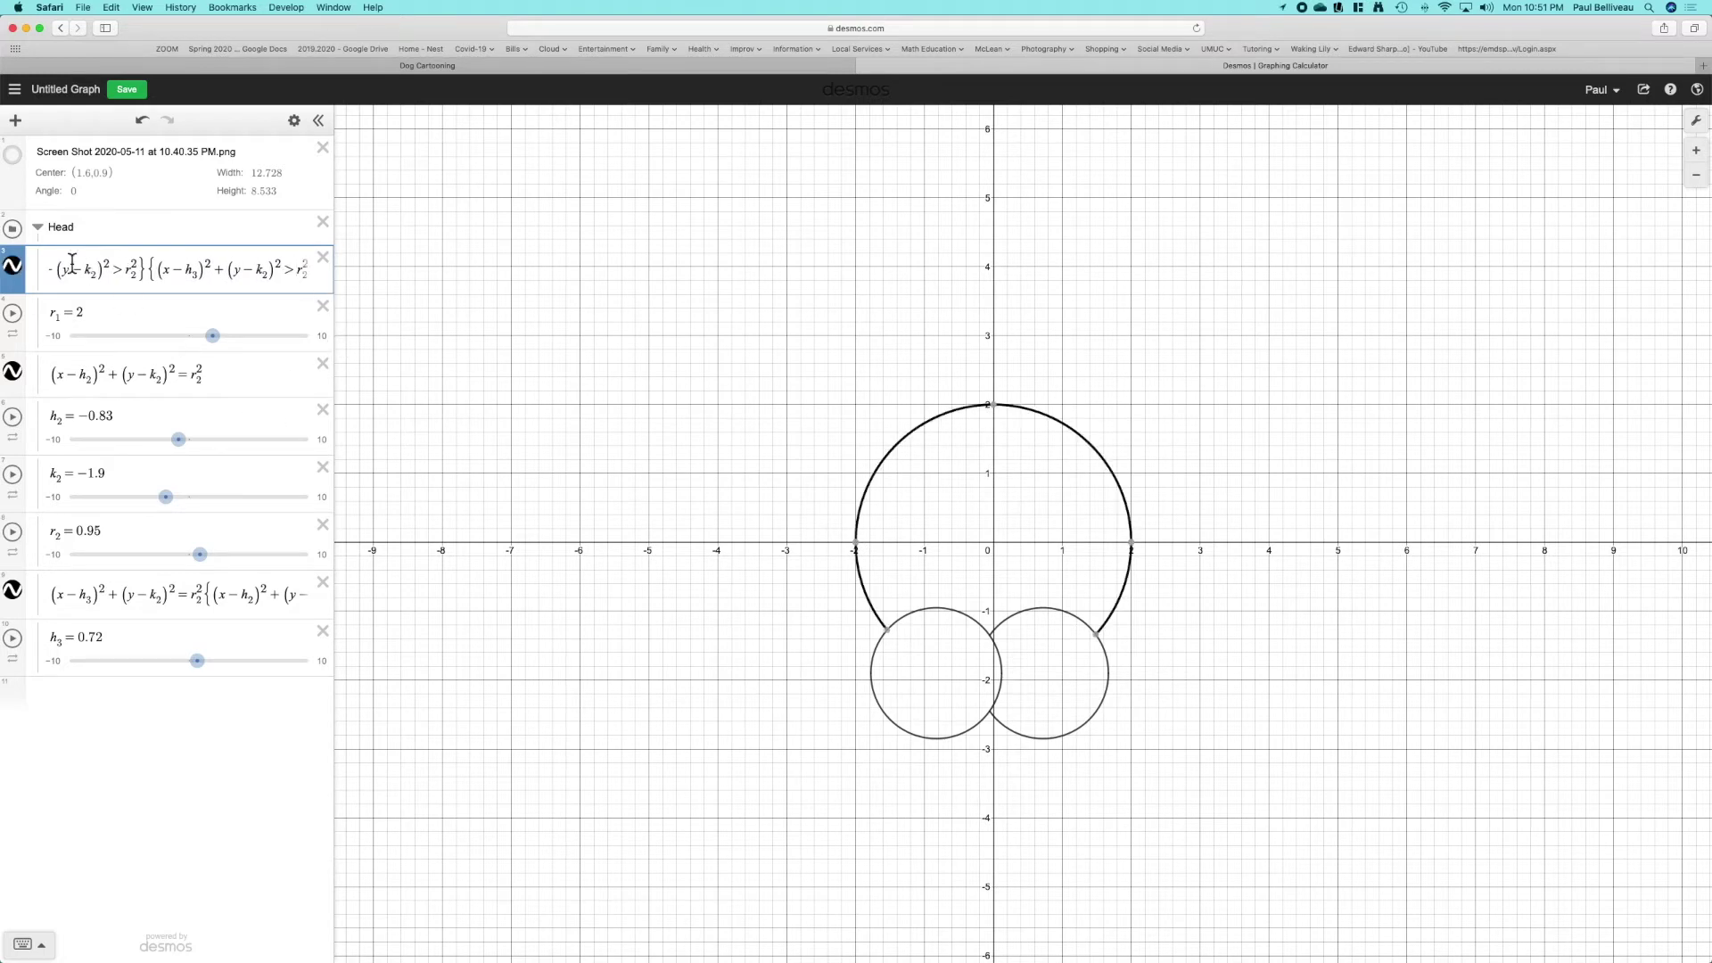
{"action": "left_click", "coordinate": [145, 716]}
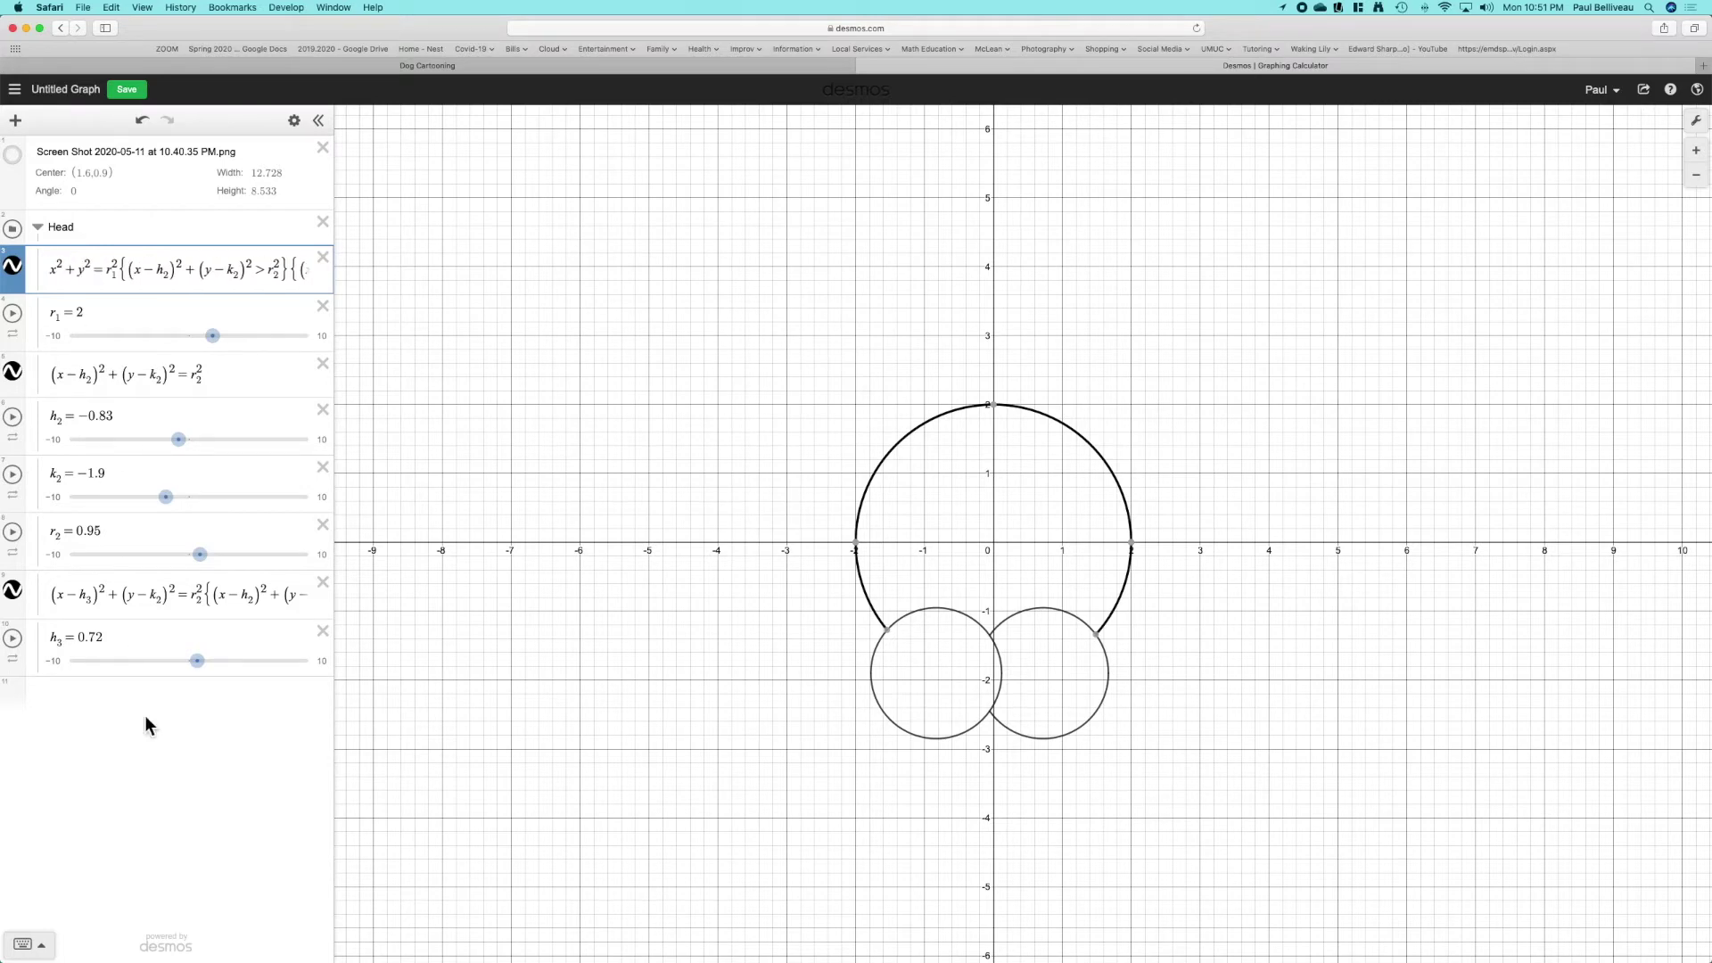
{"action": "left_click", "coordinate": [508, 690]}
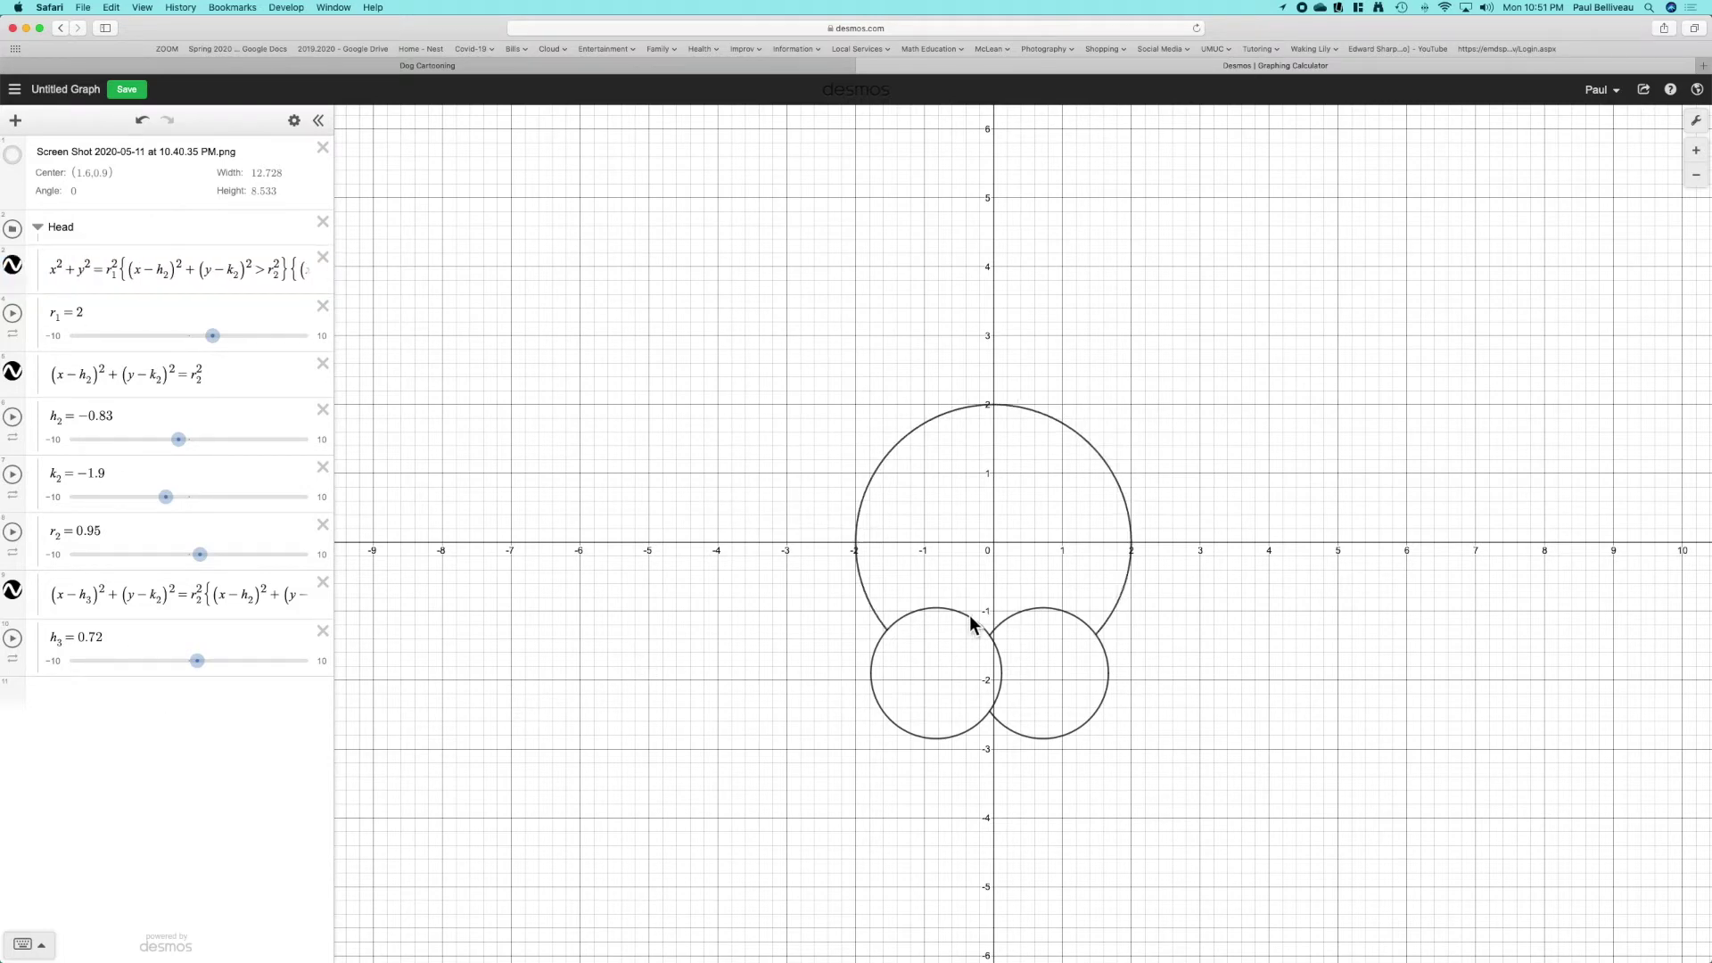
- Hide the grid, the x-axis and the y-axis of the graph
{"action": "left_click", "coordinate": [1696, 120]}
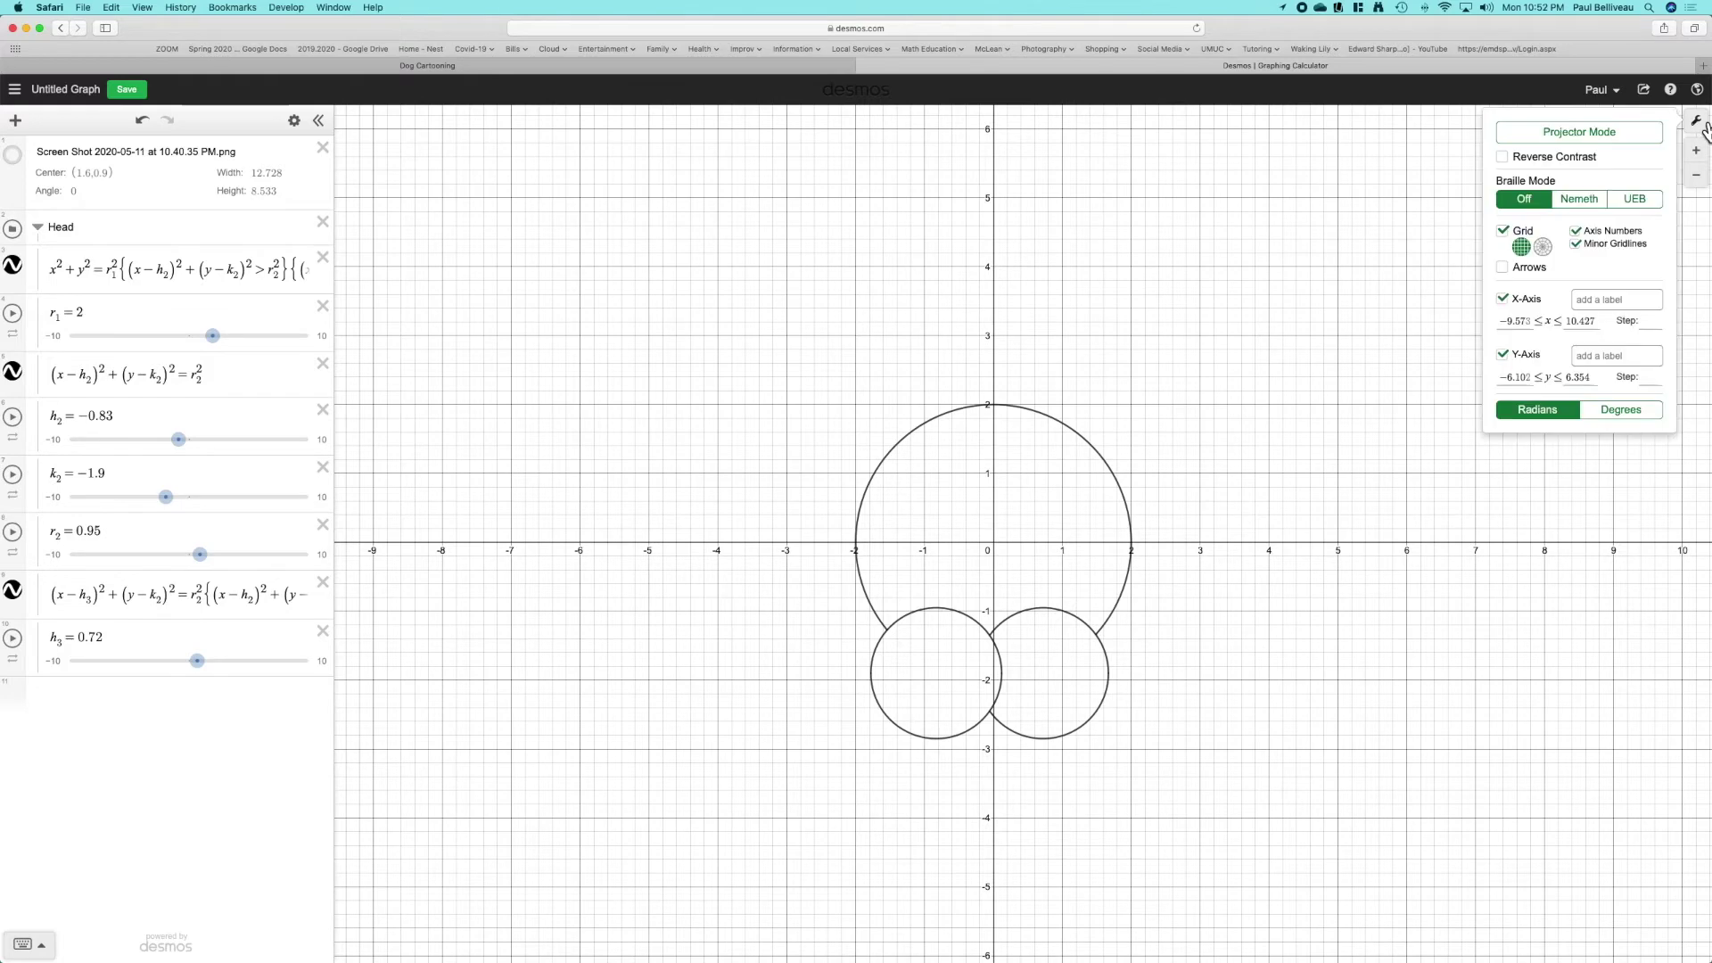
{"action": "left_click", "coordinate": [1520, 235]}
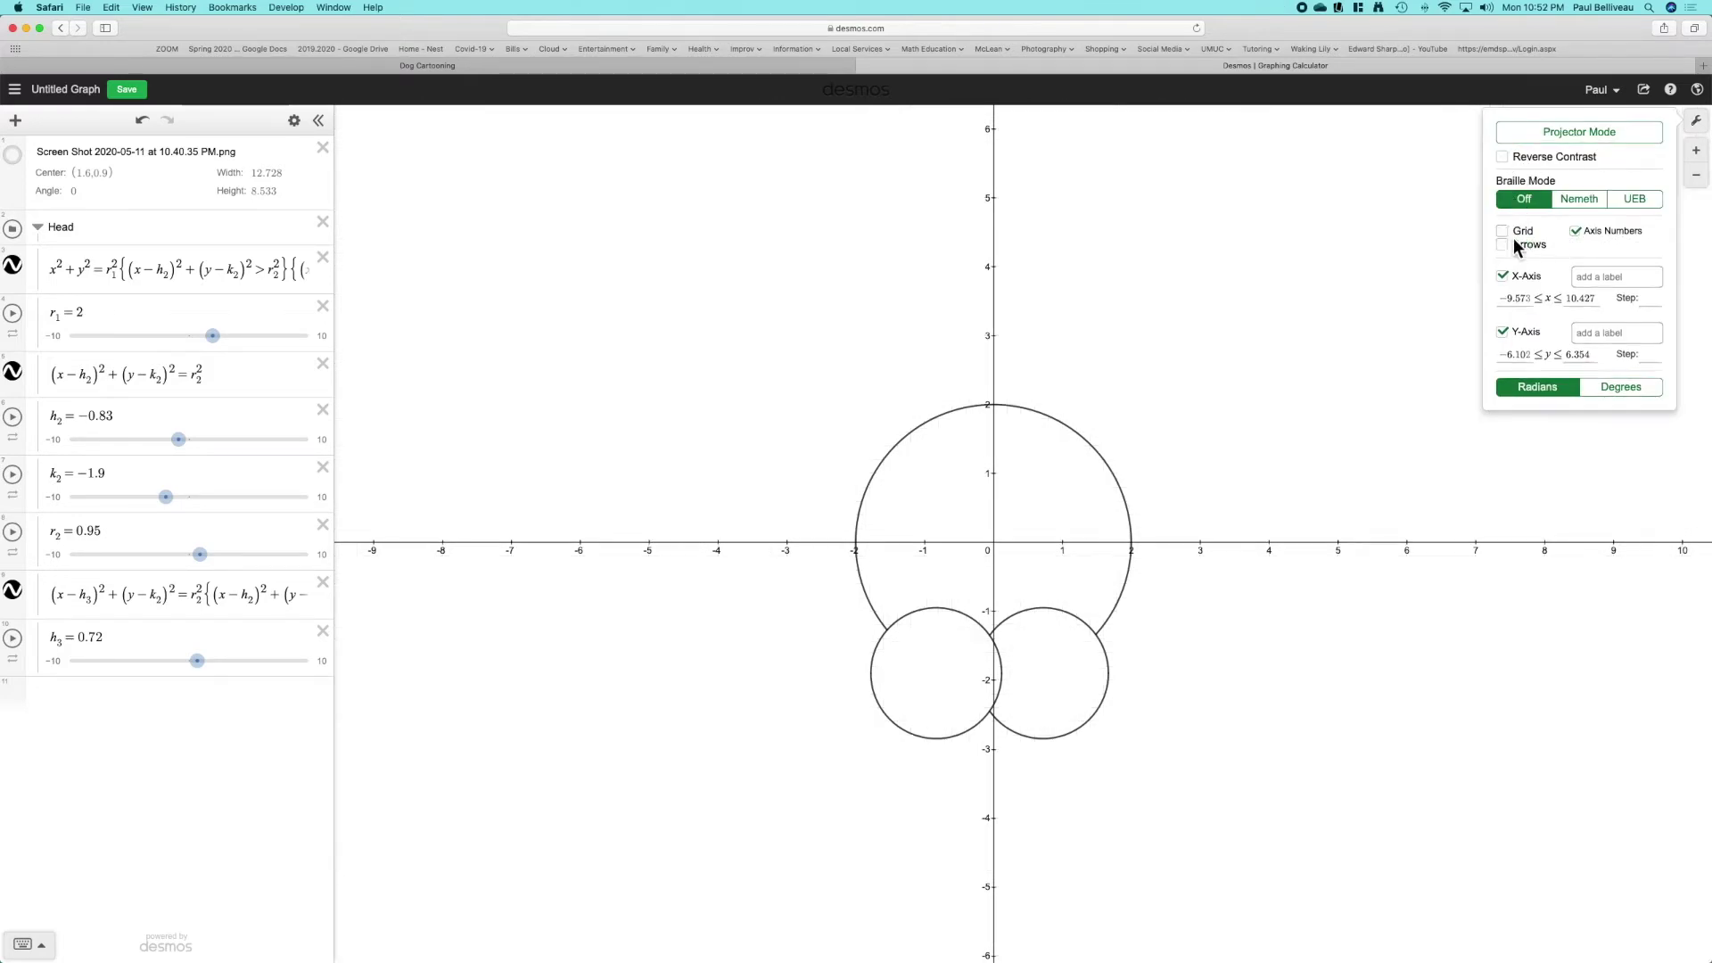
{"action": "left_click", "coordinate": [1518, 282]}
{"action": "left_click", "coordinate": [1510, 334]}
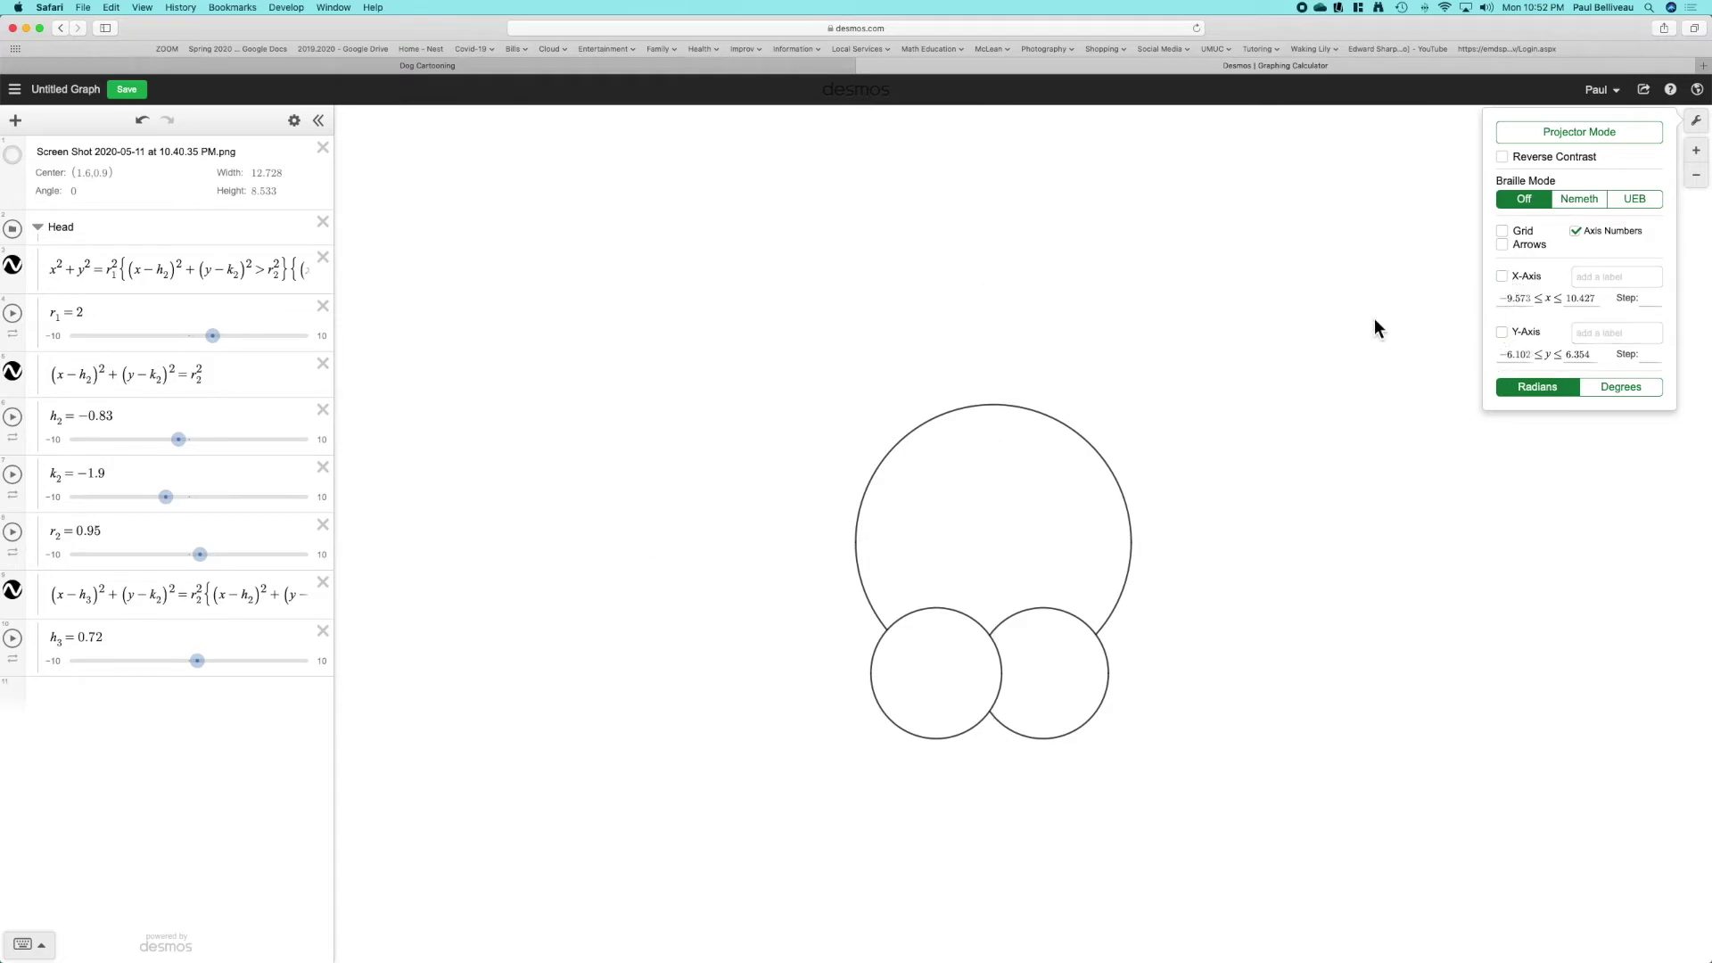
- Show the dog image briefly to compare it with the drawn circles, and hide it again
{"action": "left_click", "coordinate": [24, 167]}
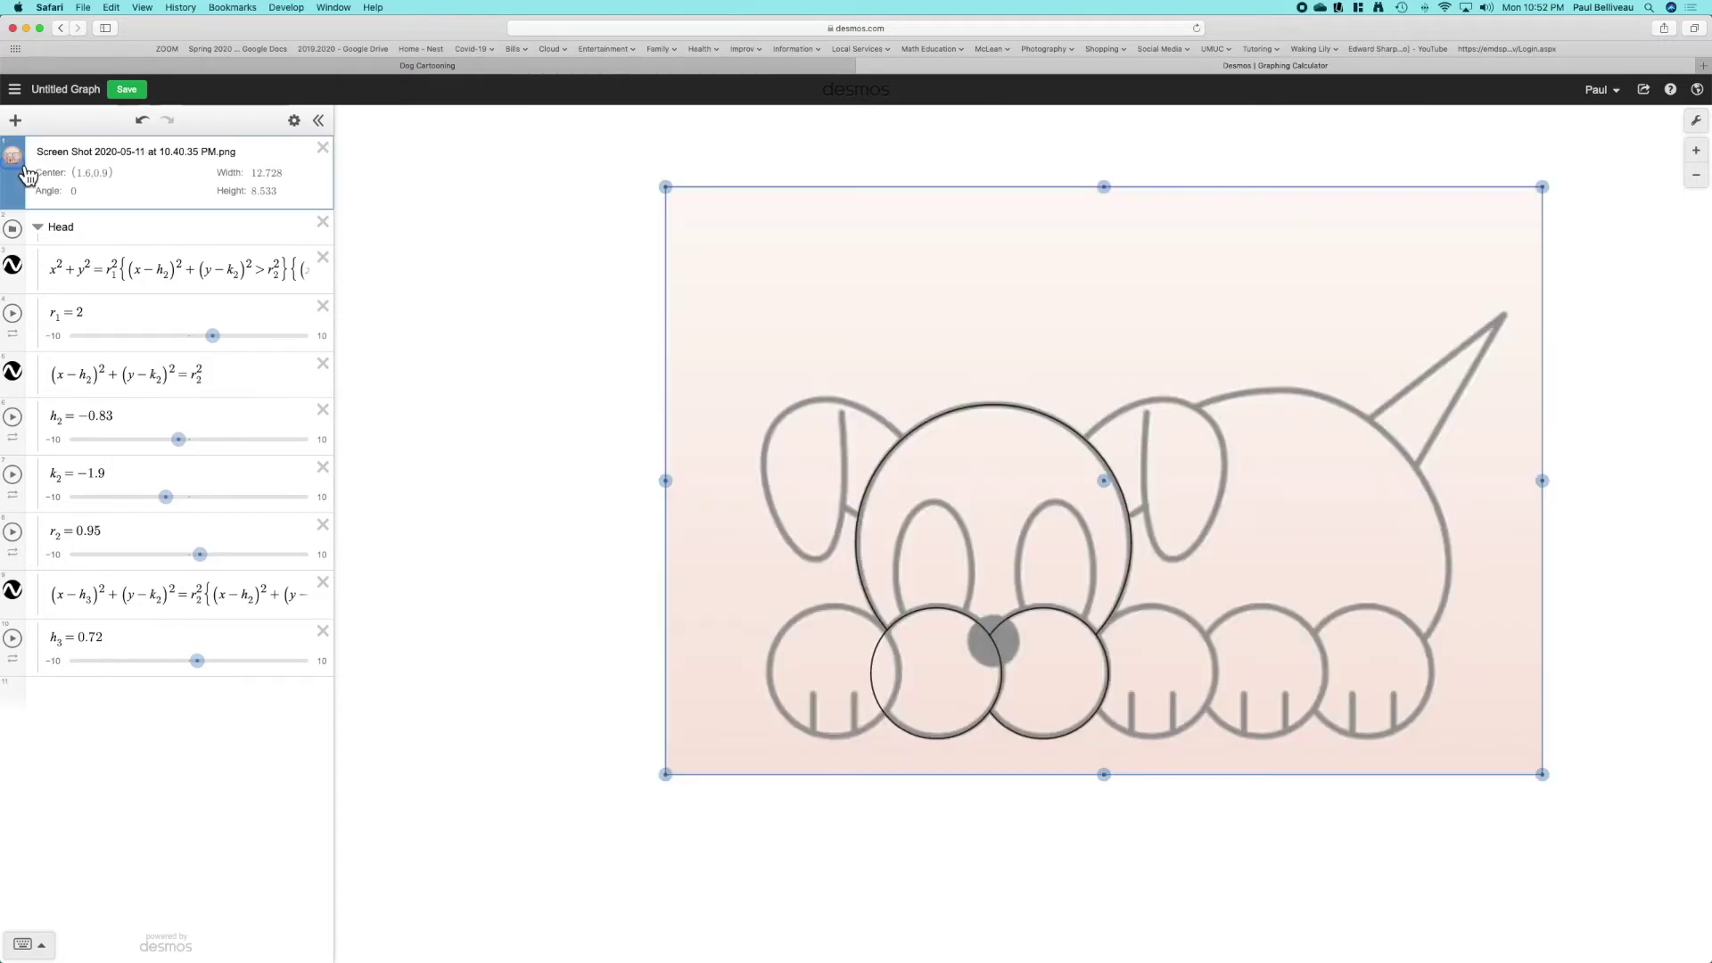
{"action": "left_click", "coordinate": [25, 167]}
{"action": "left_click", "coordinate": [24, 168]}
{"action": "left_click", "coordinate": [24, 168]}
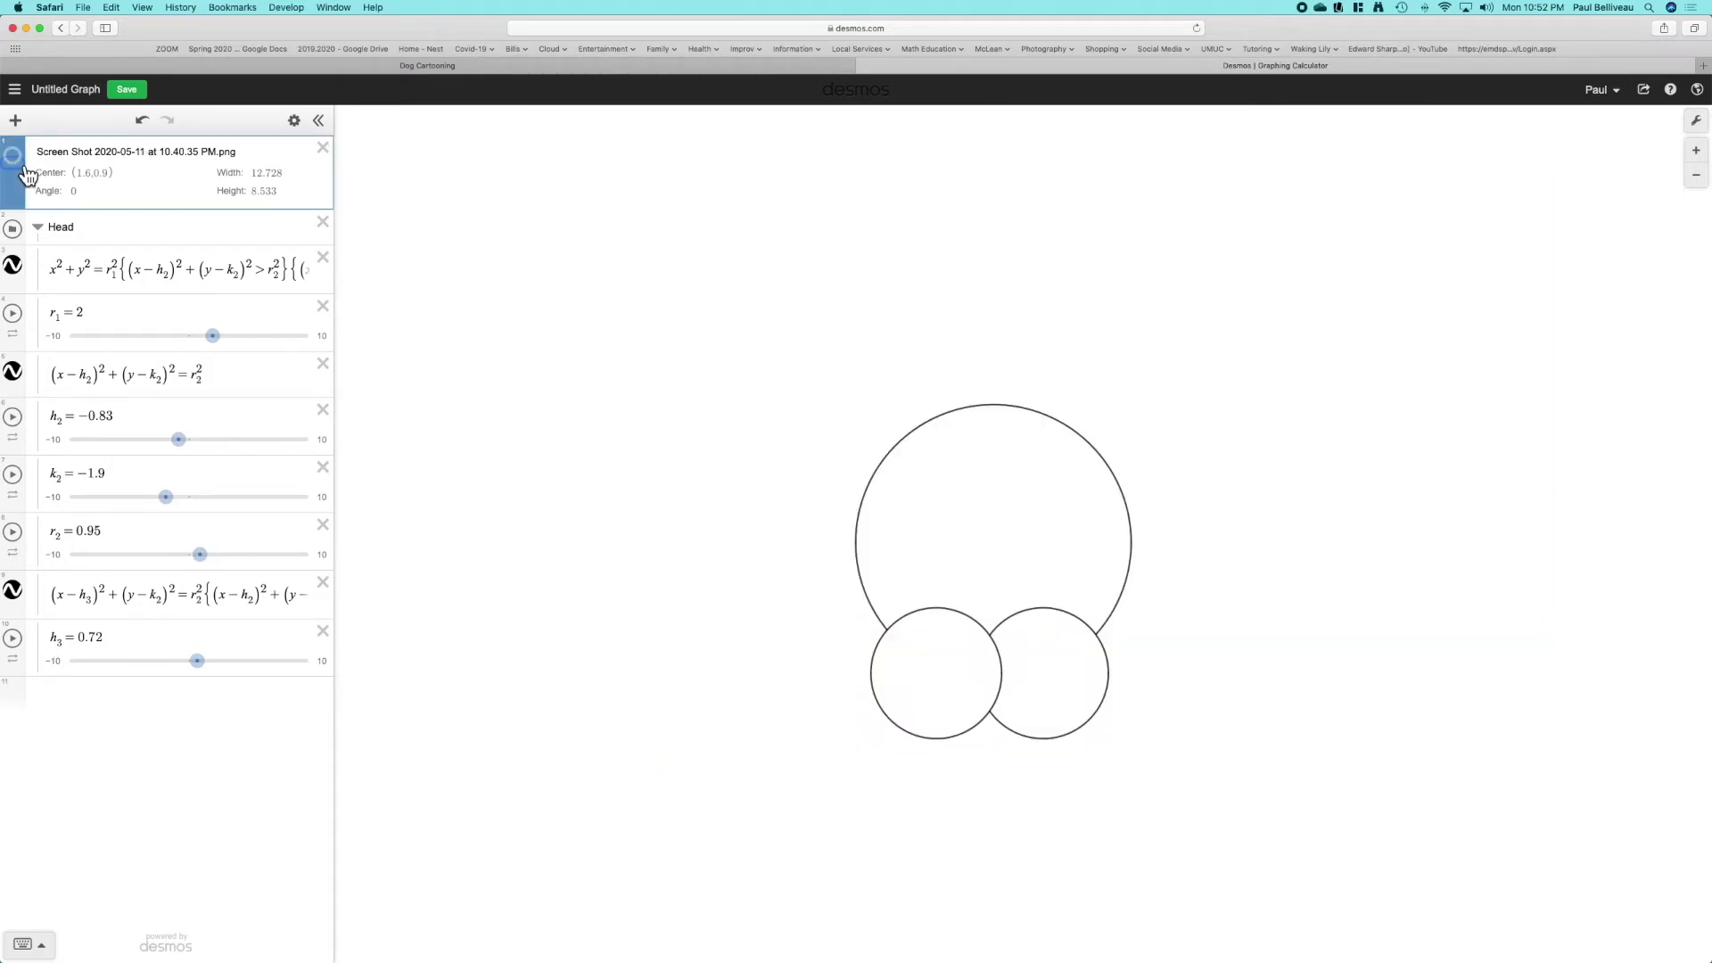
- Turn the grid, the x-axis and the y-axis back on, leaving the axis arrows off
{"action": "left_click", "coordinate": [1696, 120]}
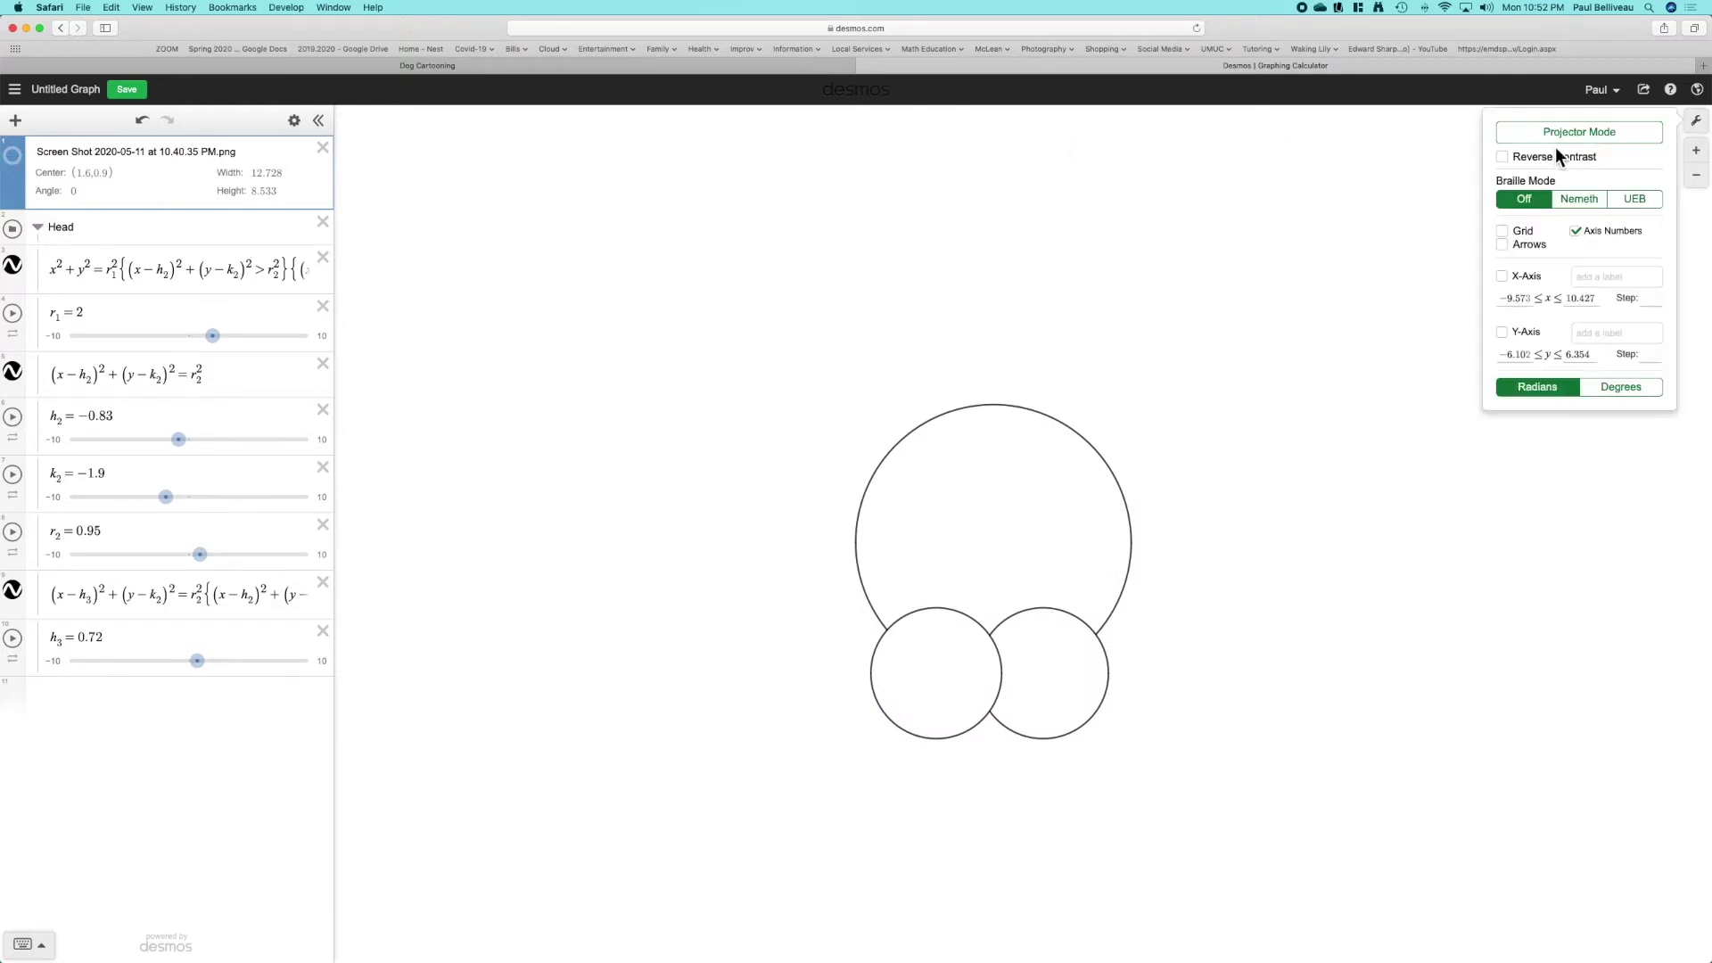
{"action": "left_click", "coordinate": [1506, 230]}
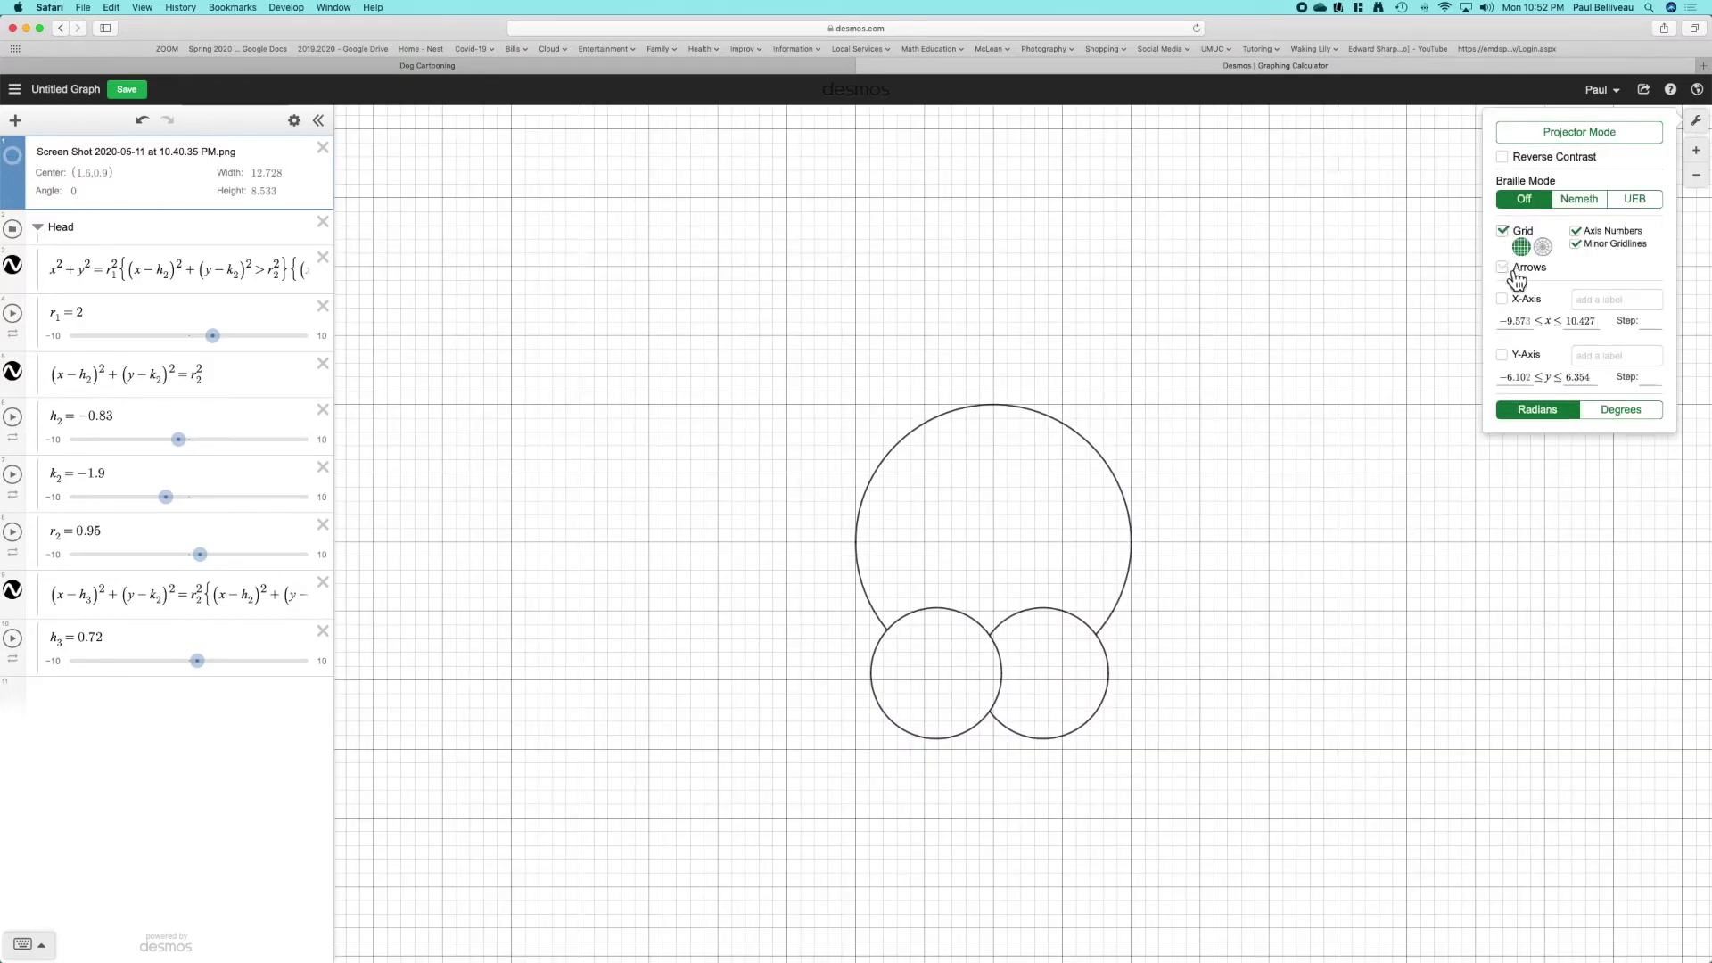
{"action": "left_click", "coordinate": [1505, 266]}
{"action": "left_click", "coordinate": [1514, 325]}
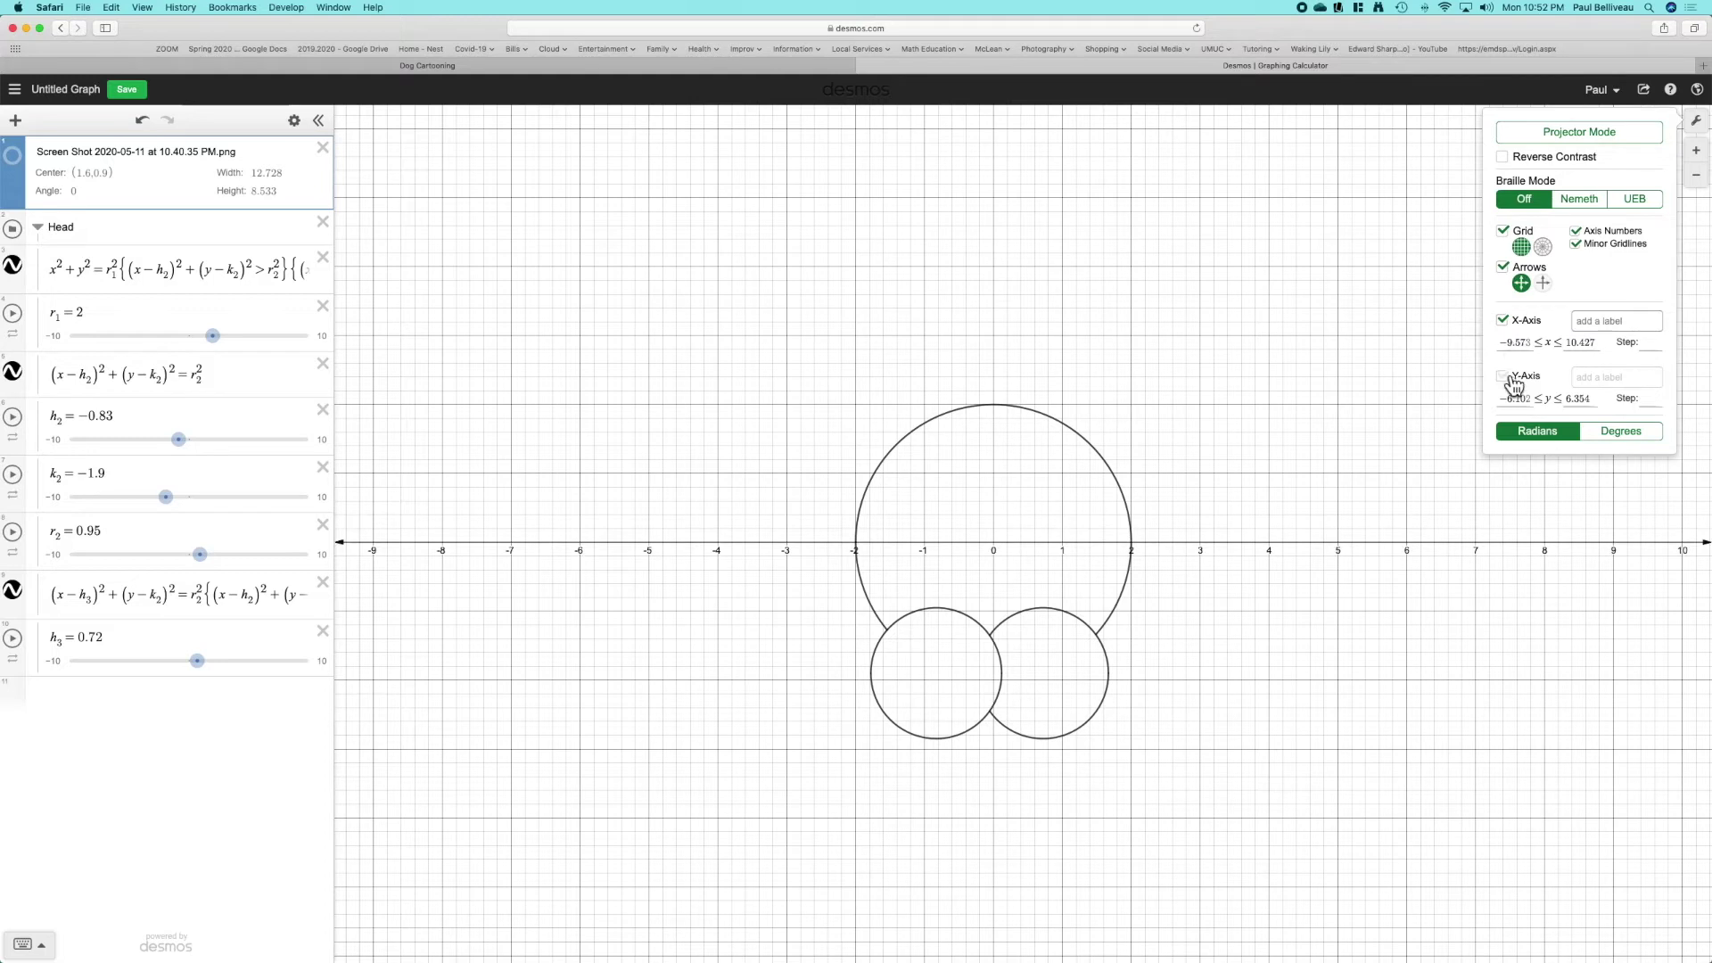
{"action": "left_click", "coordinate": [1506, 373]}
{"action": "left_click", "coordinate": [1508, 270]}
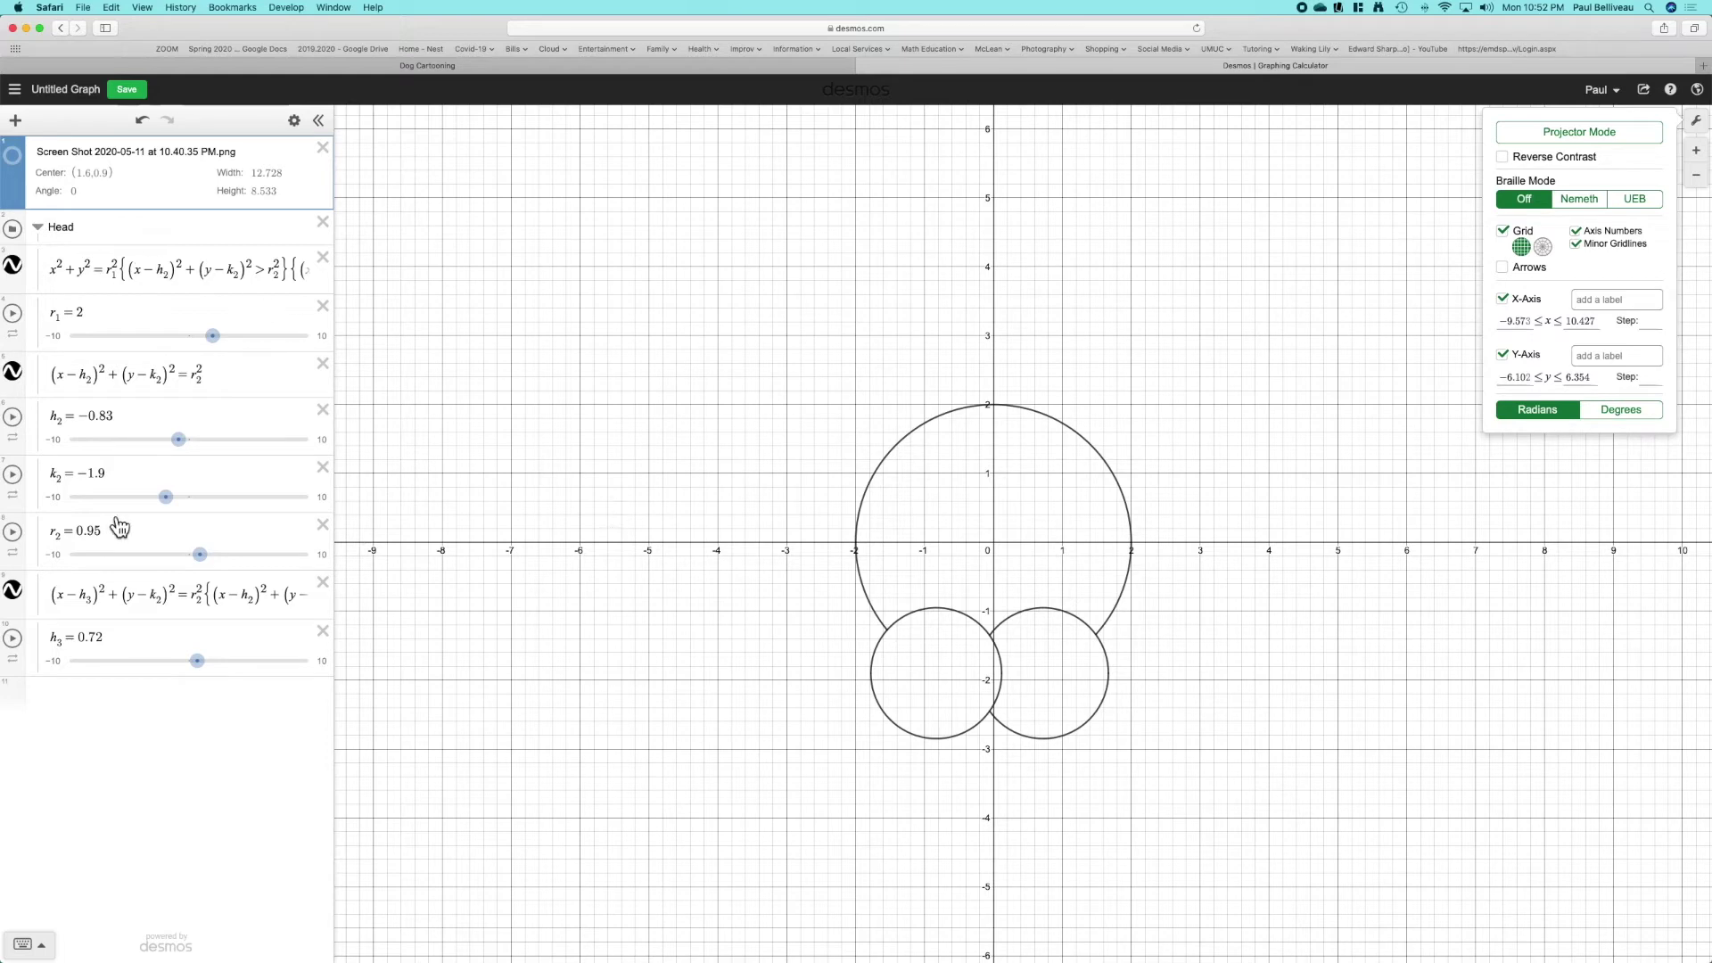
- Show the dog image and add the equation (x-h_4)^2+(y-k_4)^2=r_4^2 on a new line with sliders for all its parameters
{"action": "left_click", "coordinate": [129, 648]}
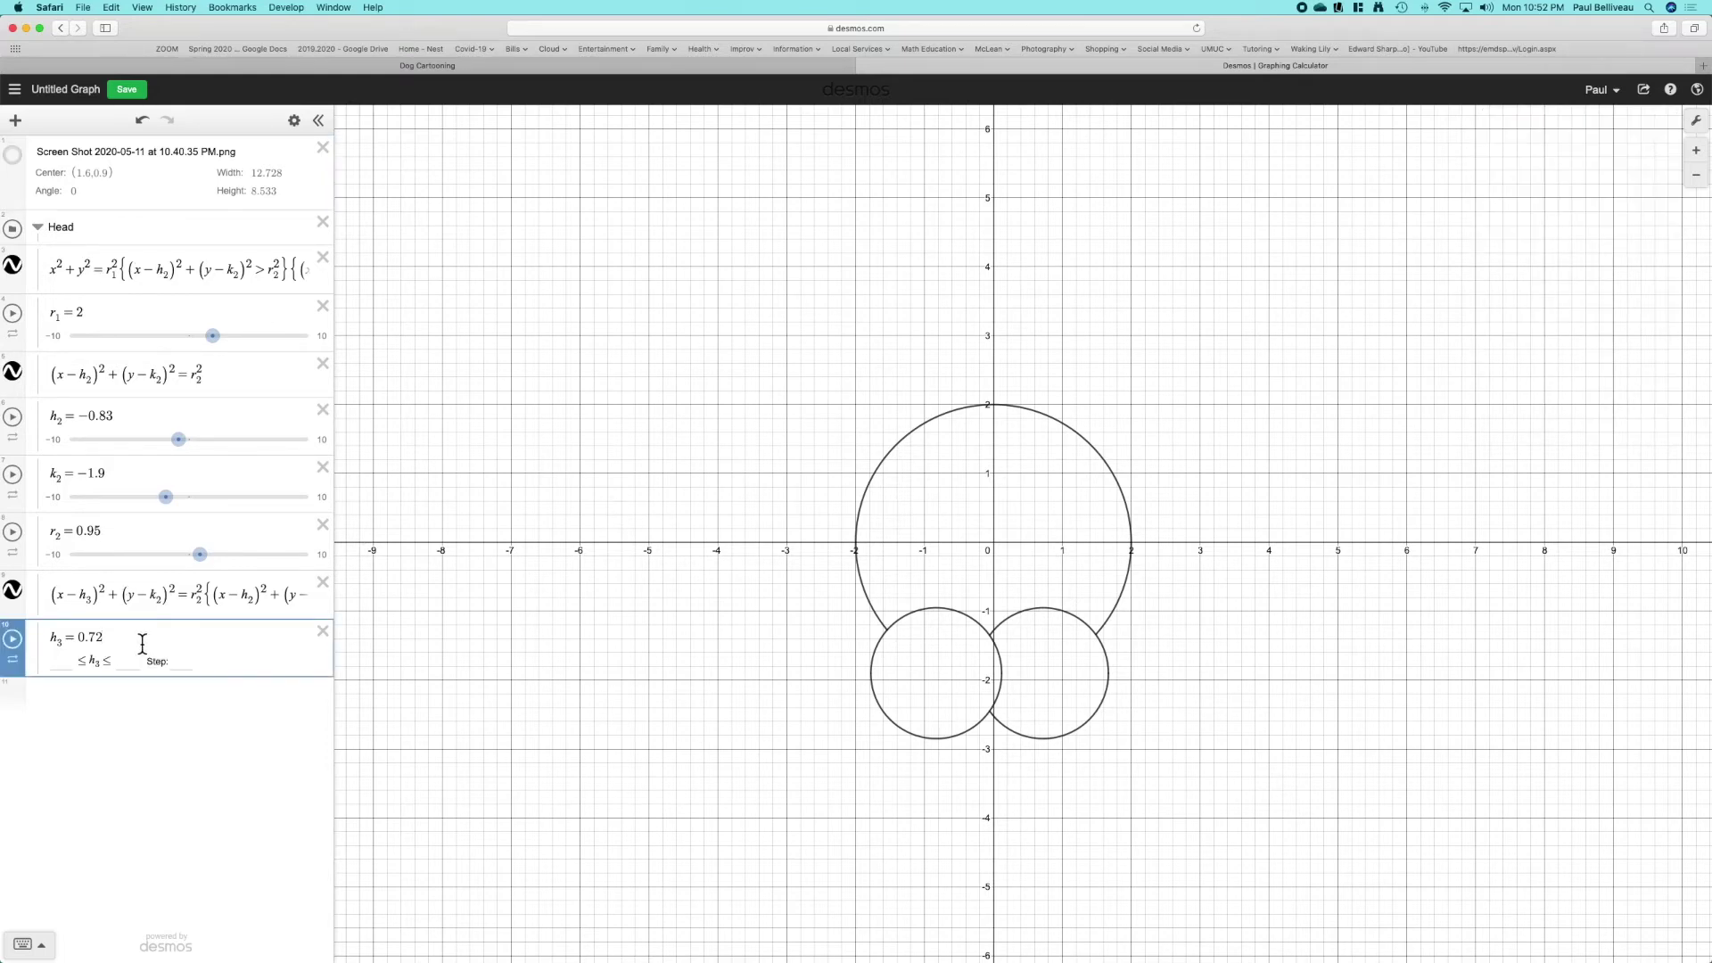
{"action": "key", "text": "Return"}
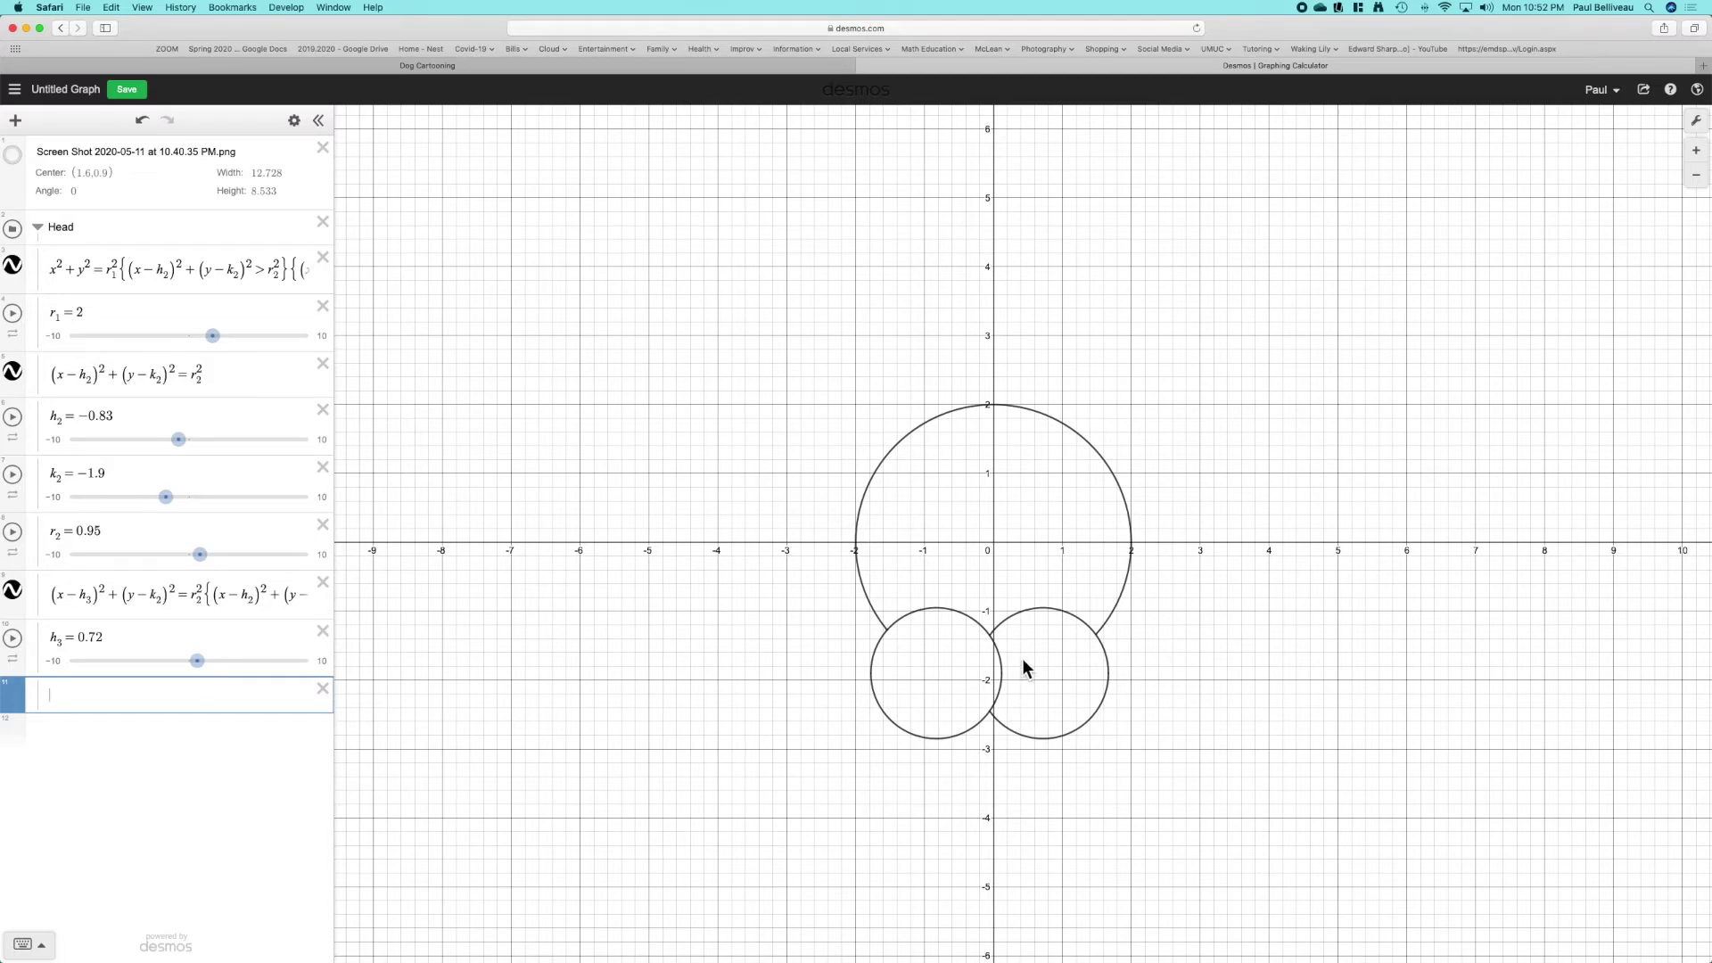
{"action": "left_click", "coordinate": [13, 156]}
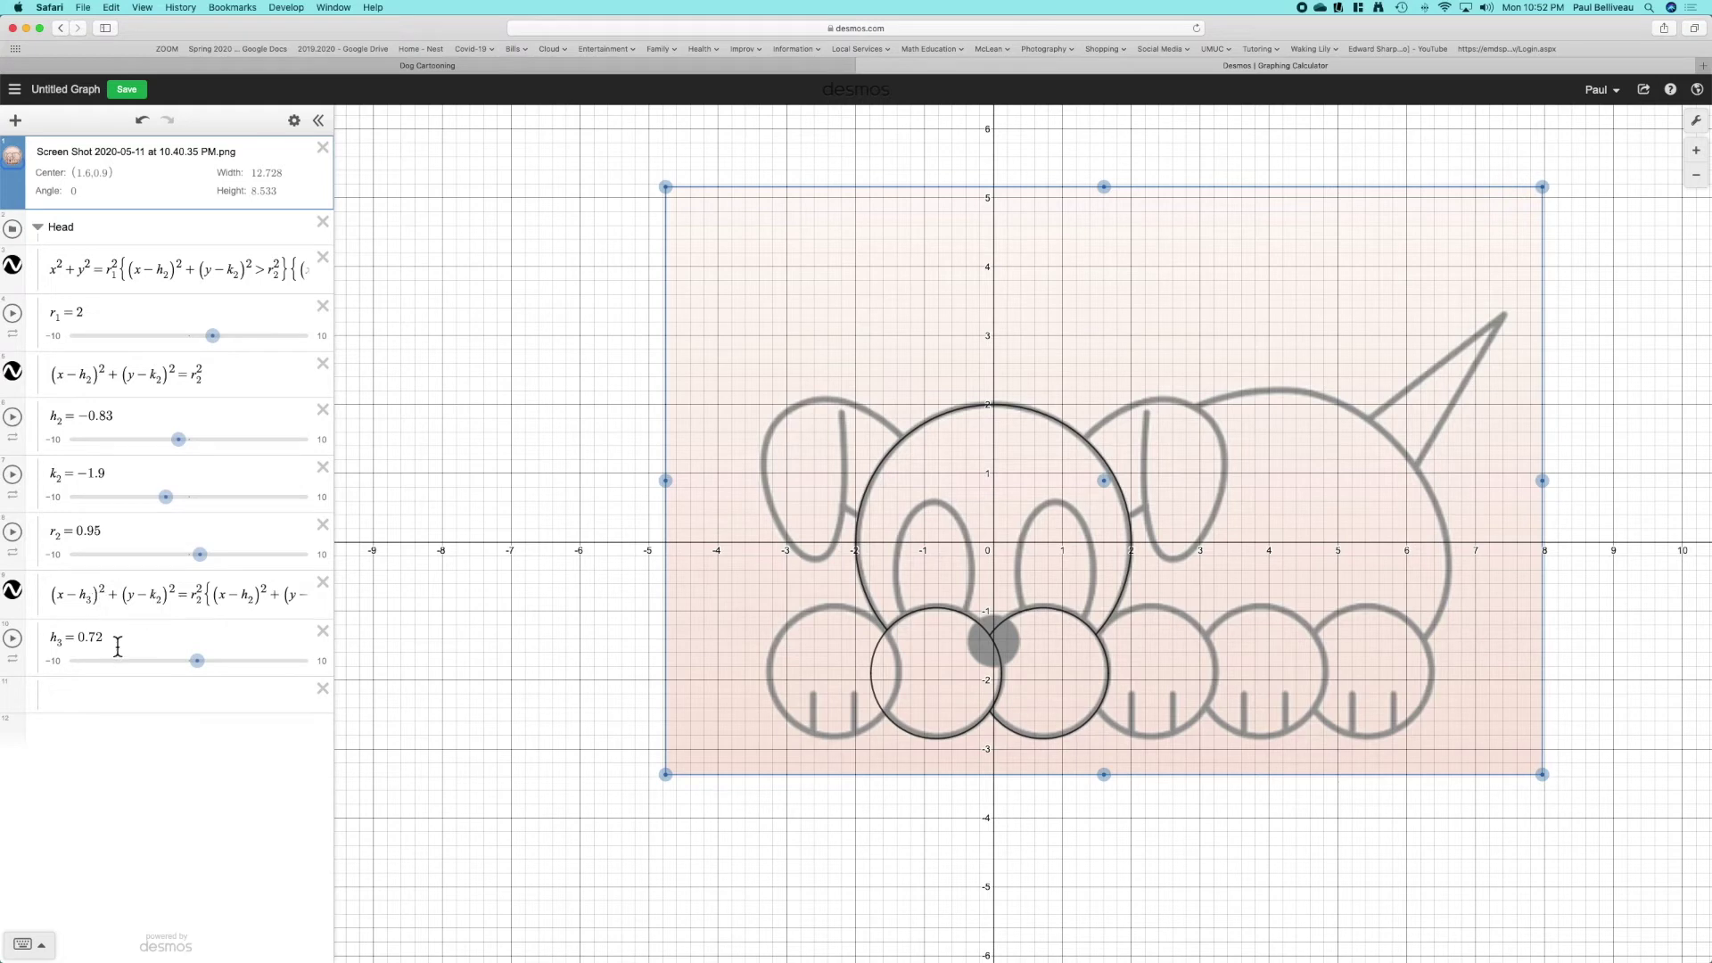
{"action": "left_click", "coordinate": [85, 694]}
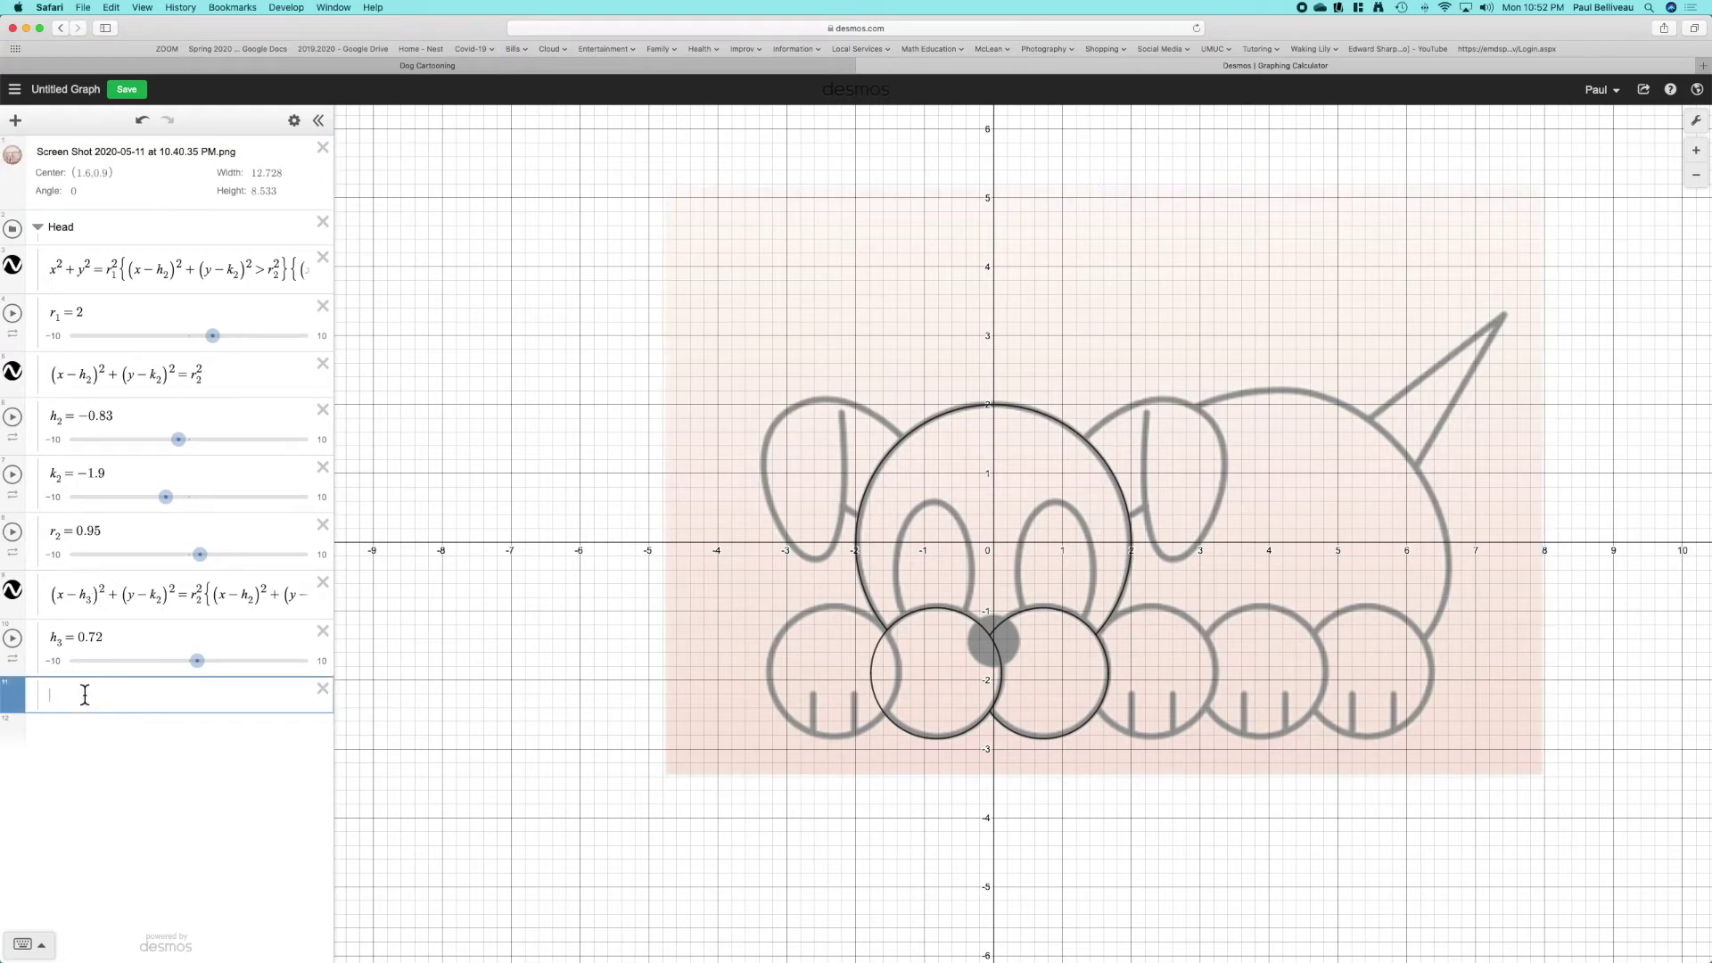
{"action": "type", "text": "(x-h"}
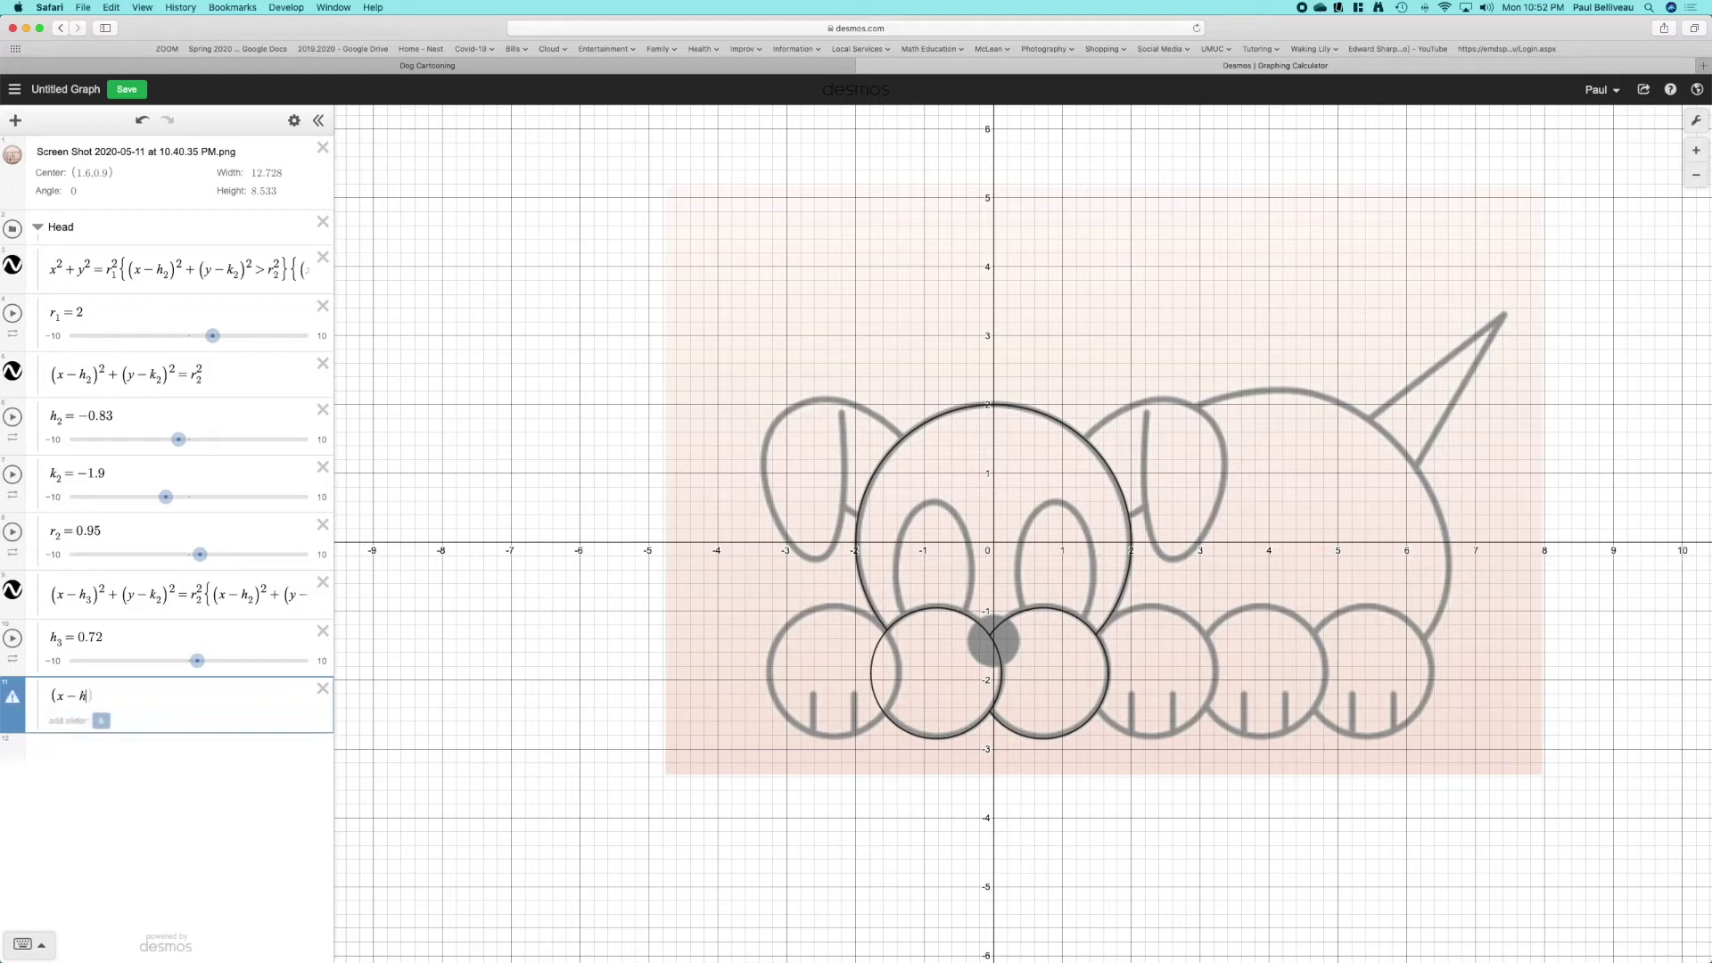
{"action": "type", "text": "_4"}
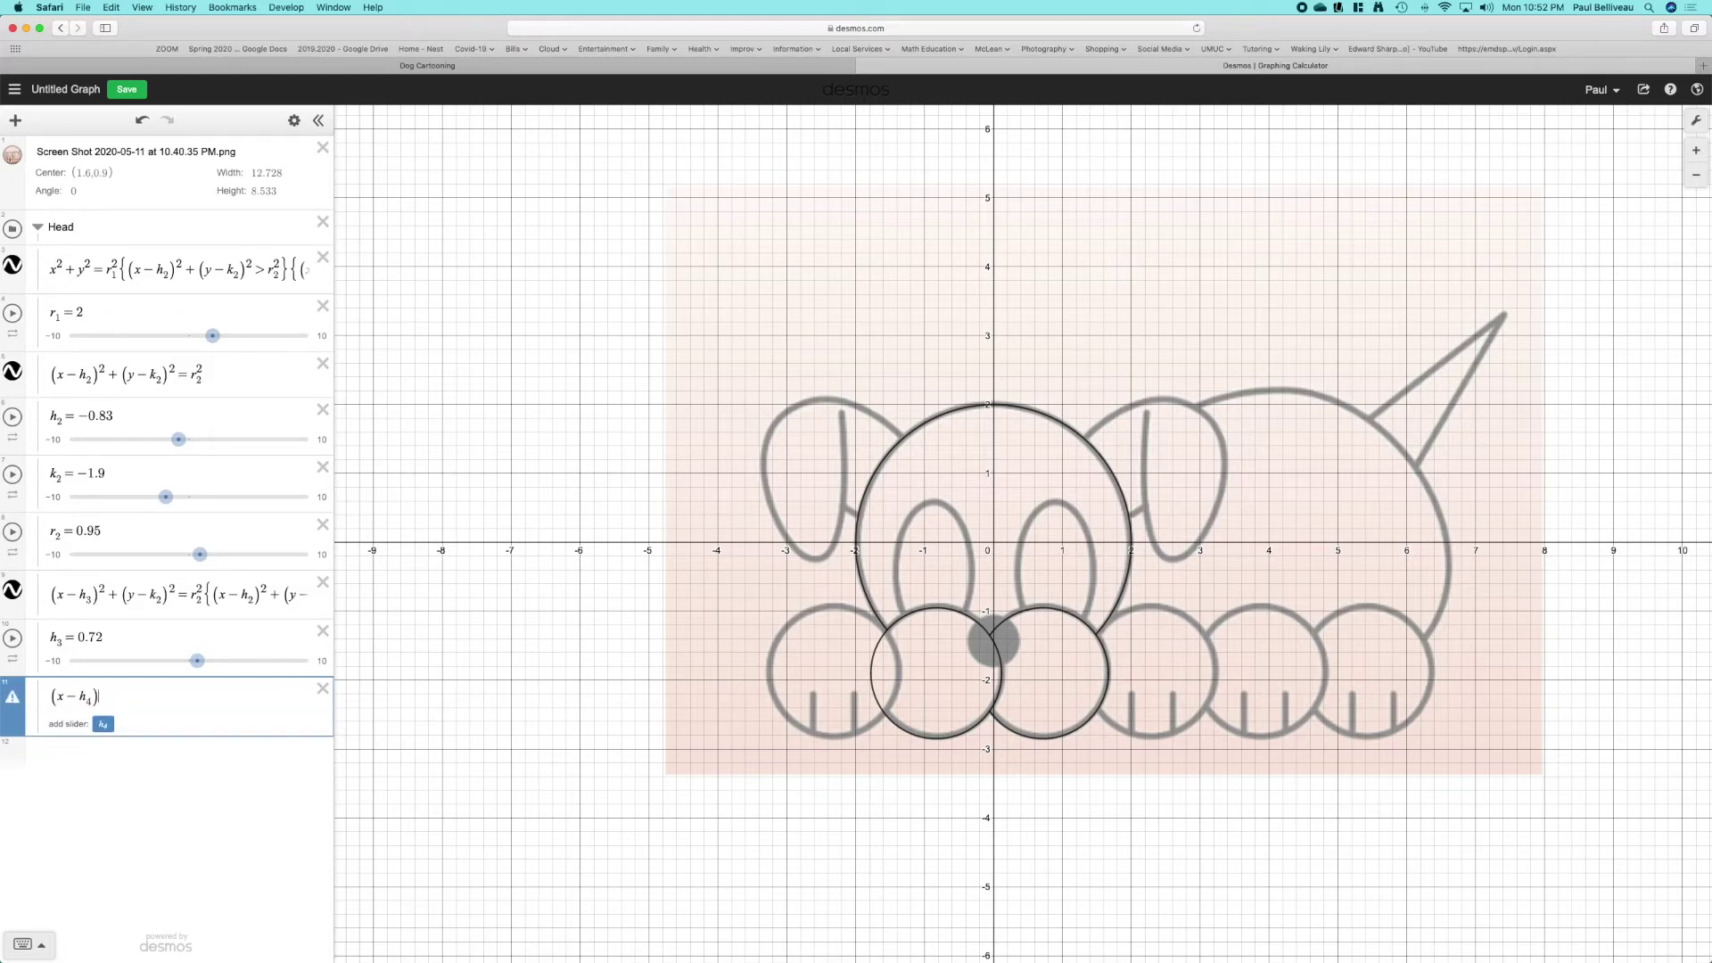
{"action": "type", "text": ")^2"}
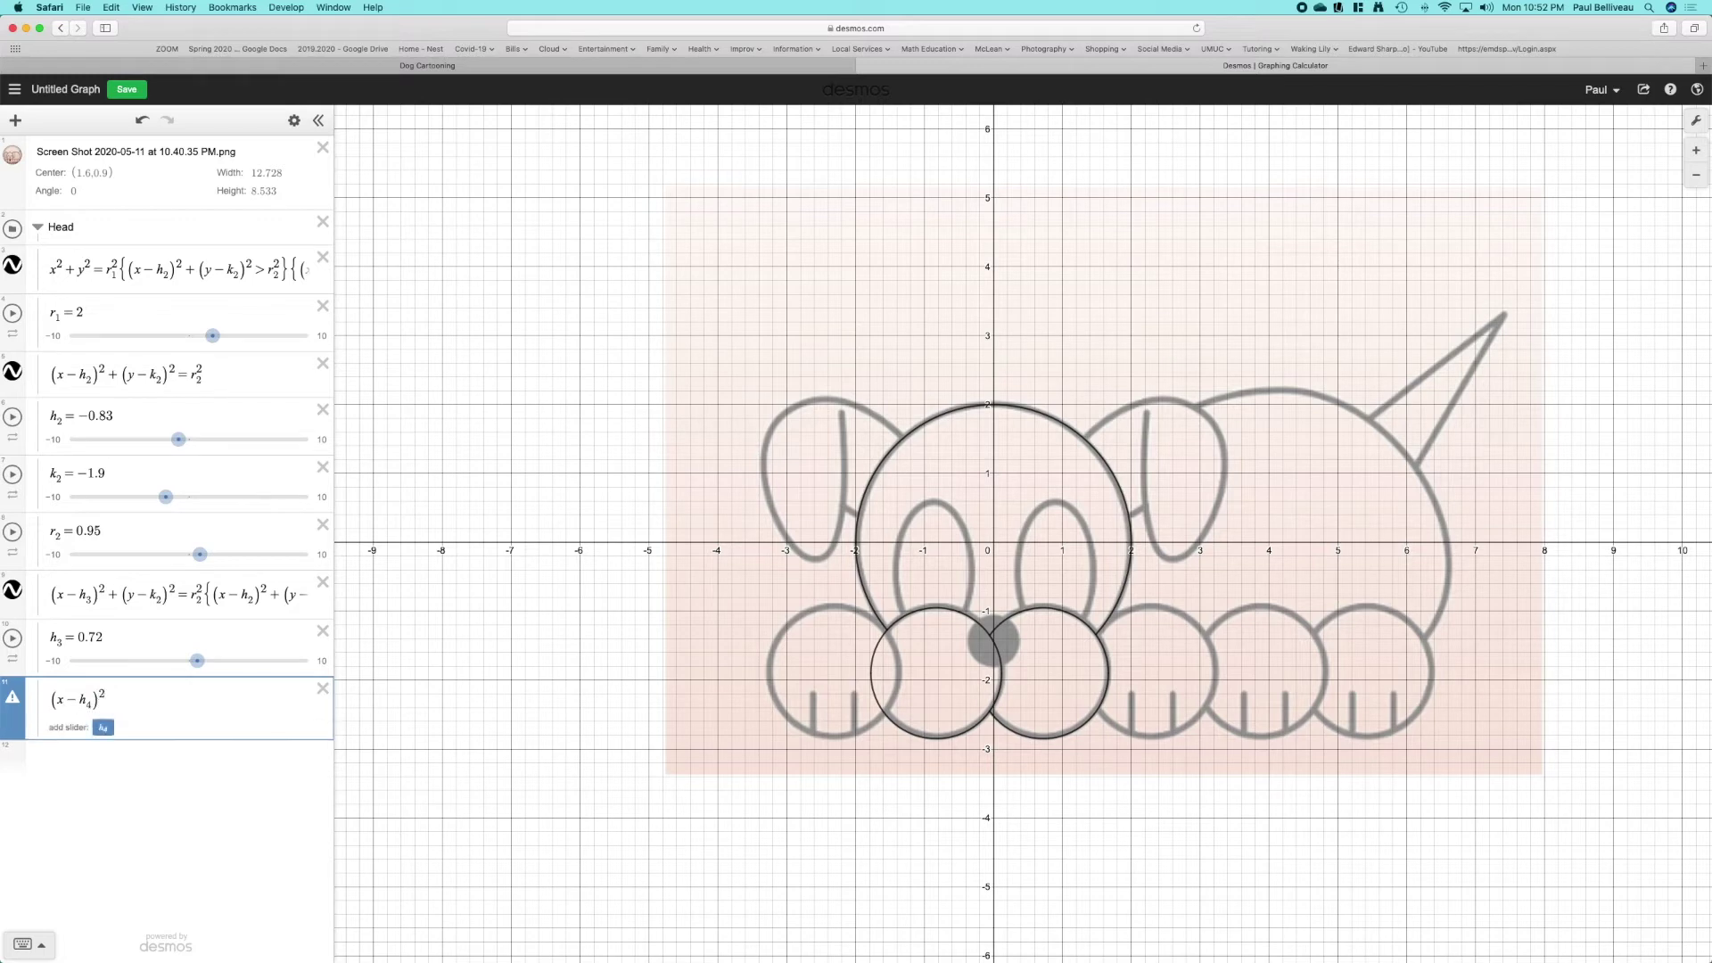
{"action": "type", "text": "+(y-k_4)"}
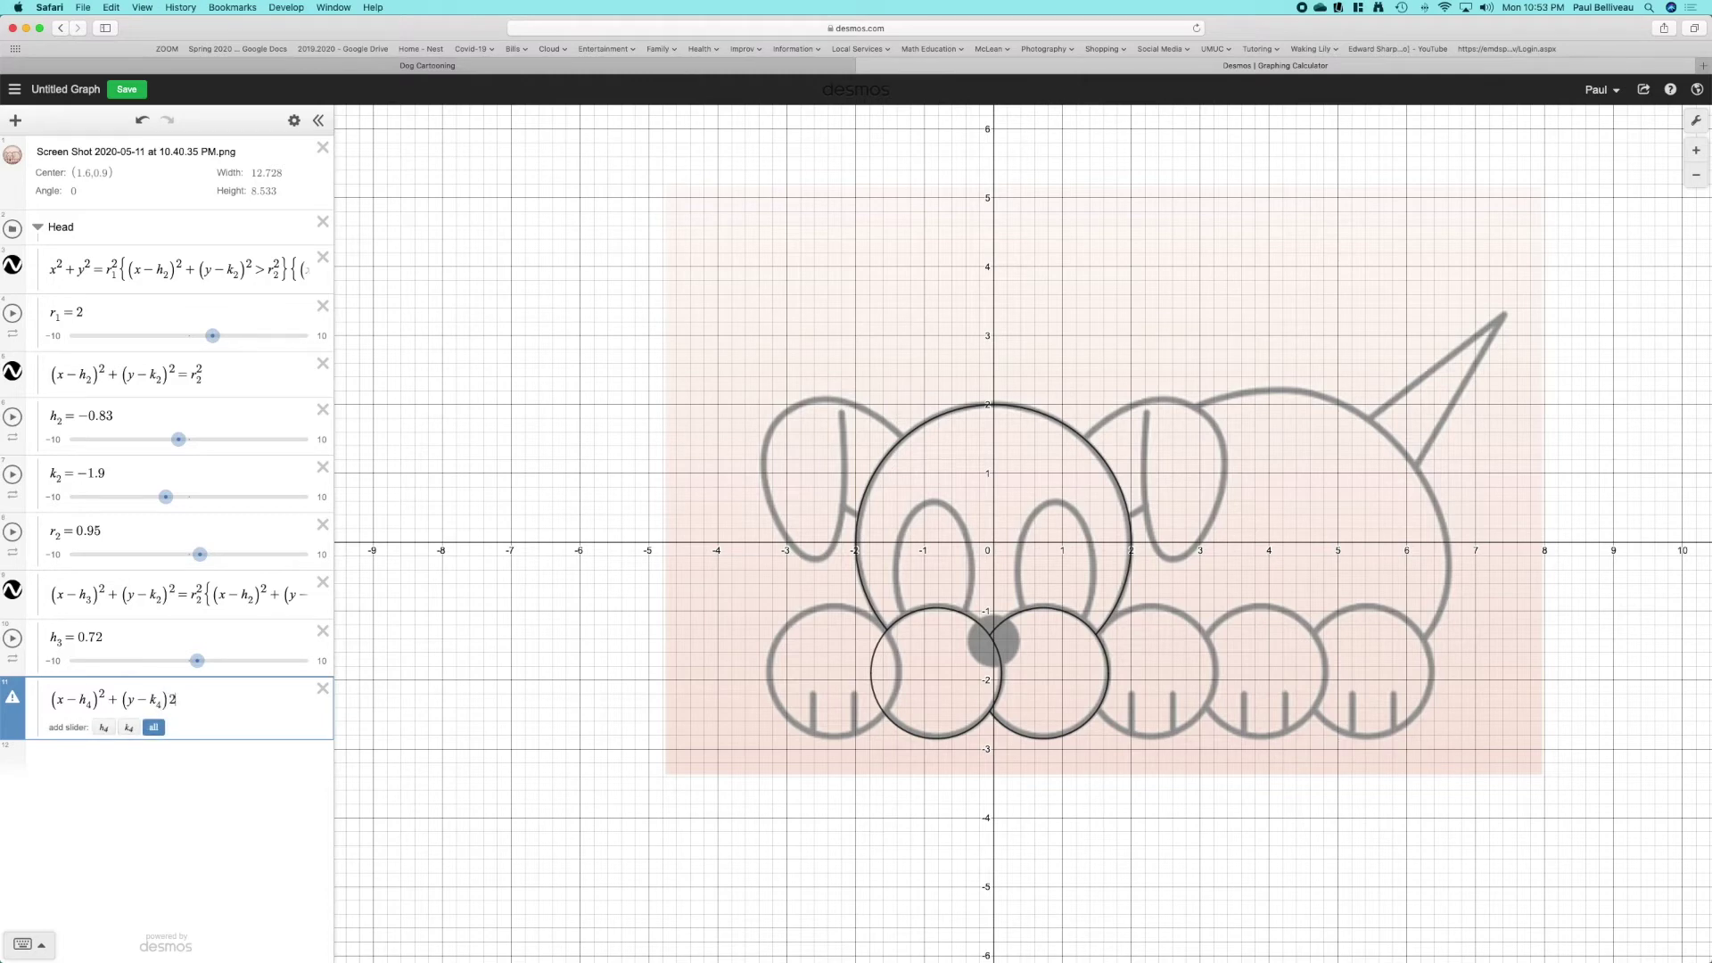
{"action": "type", "text": "^2=r_4^2"}
{"action": "left_click", "coordinate": [178, 727]}
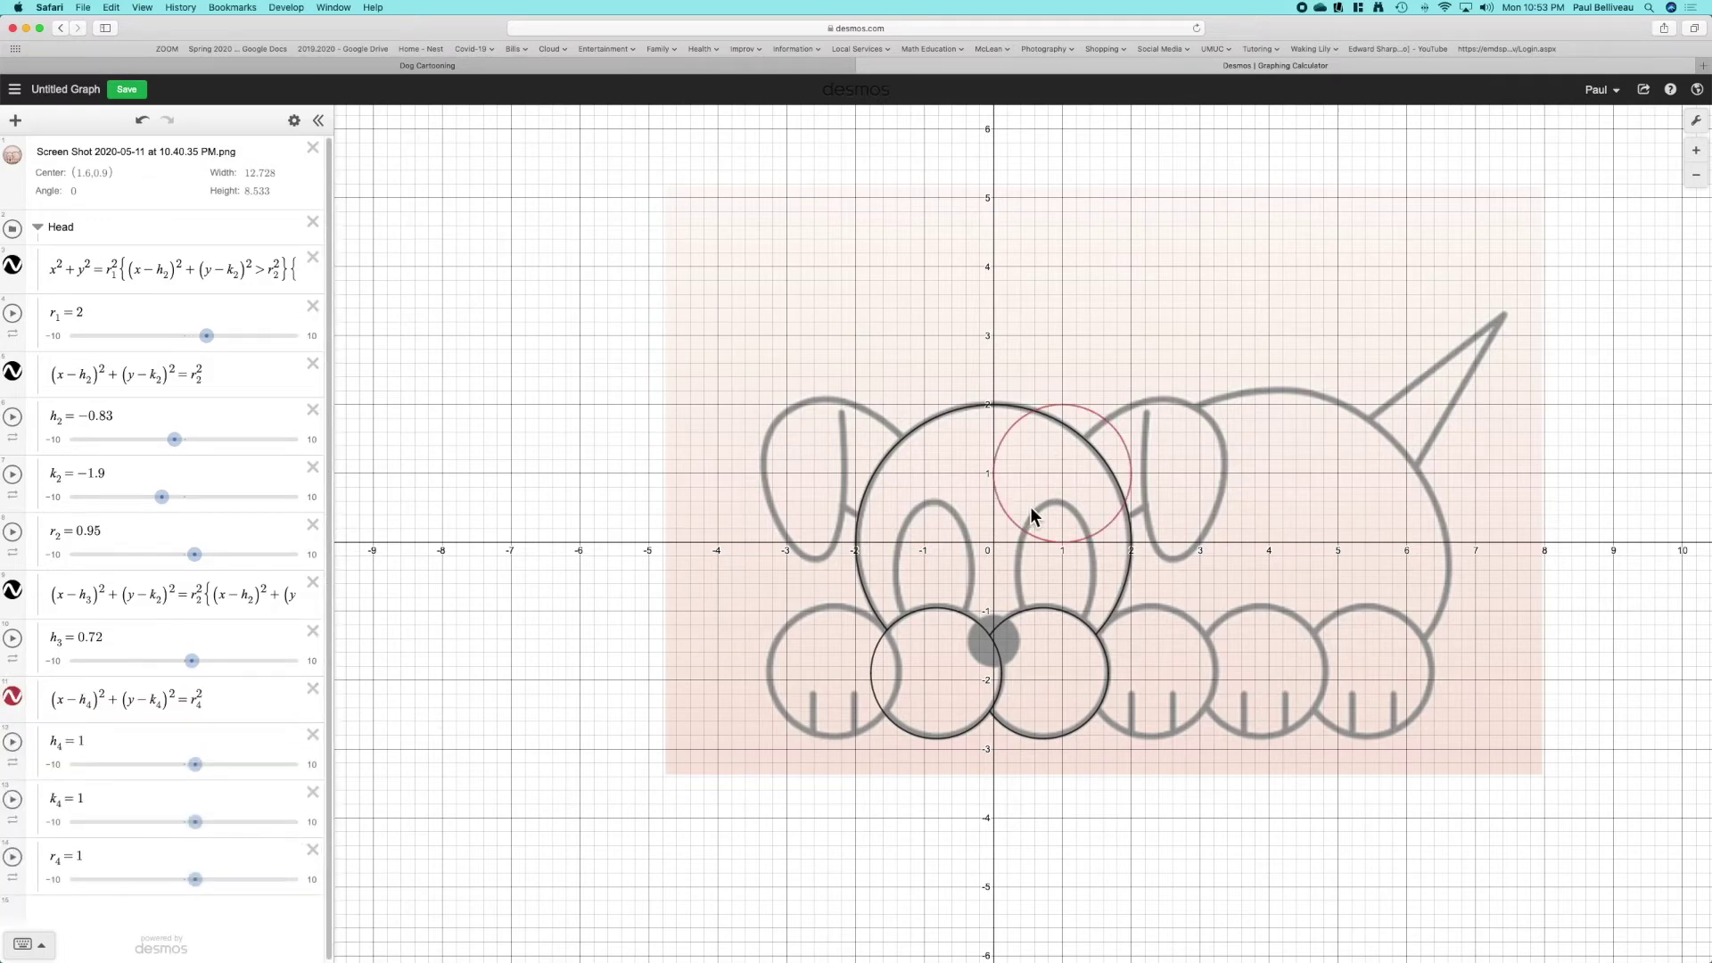
- Change the fourth circle equation to the shaded inequality (x-h_4)^2+(y-k_4)^2≤r_4^2 and set h_4 to 0, k_4 to -1.4 and r_4 to 0.4
{"action": "left_click", "coordinate": [1020, 528]}
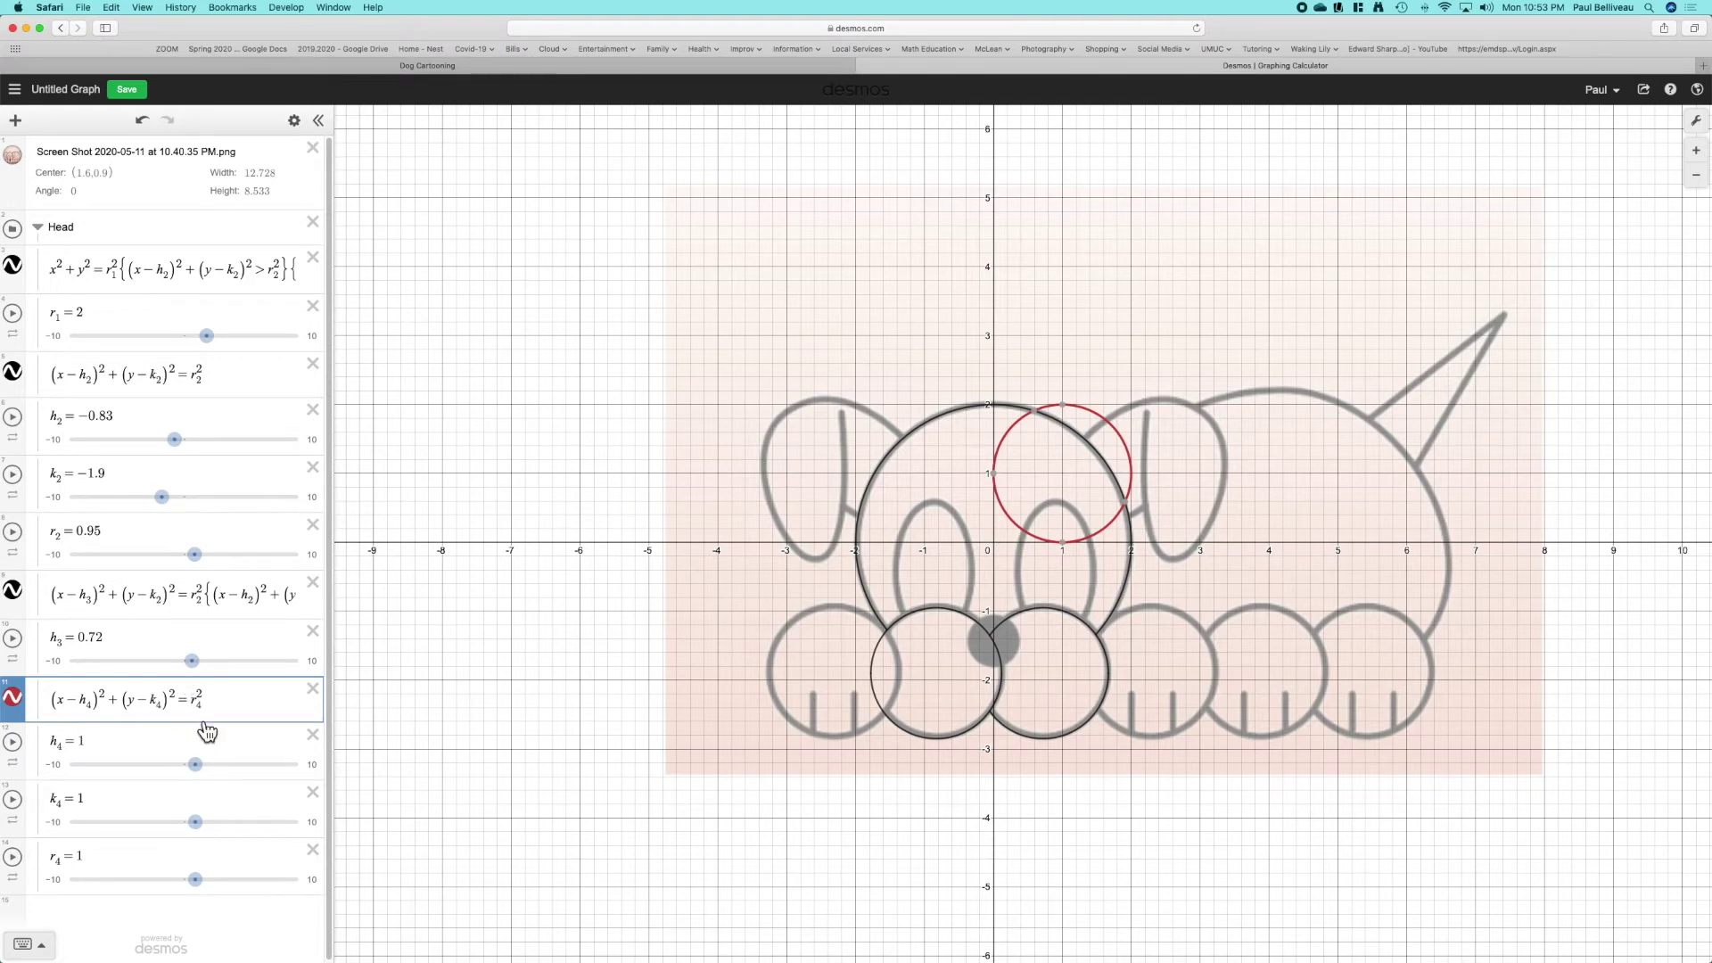
{"action": "key", "text": "BackSpace"}
{"action": "type", "text": "<"}
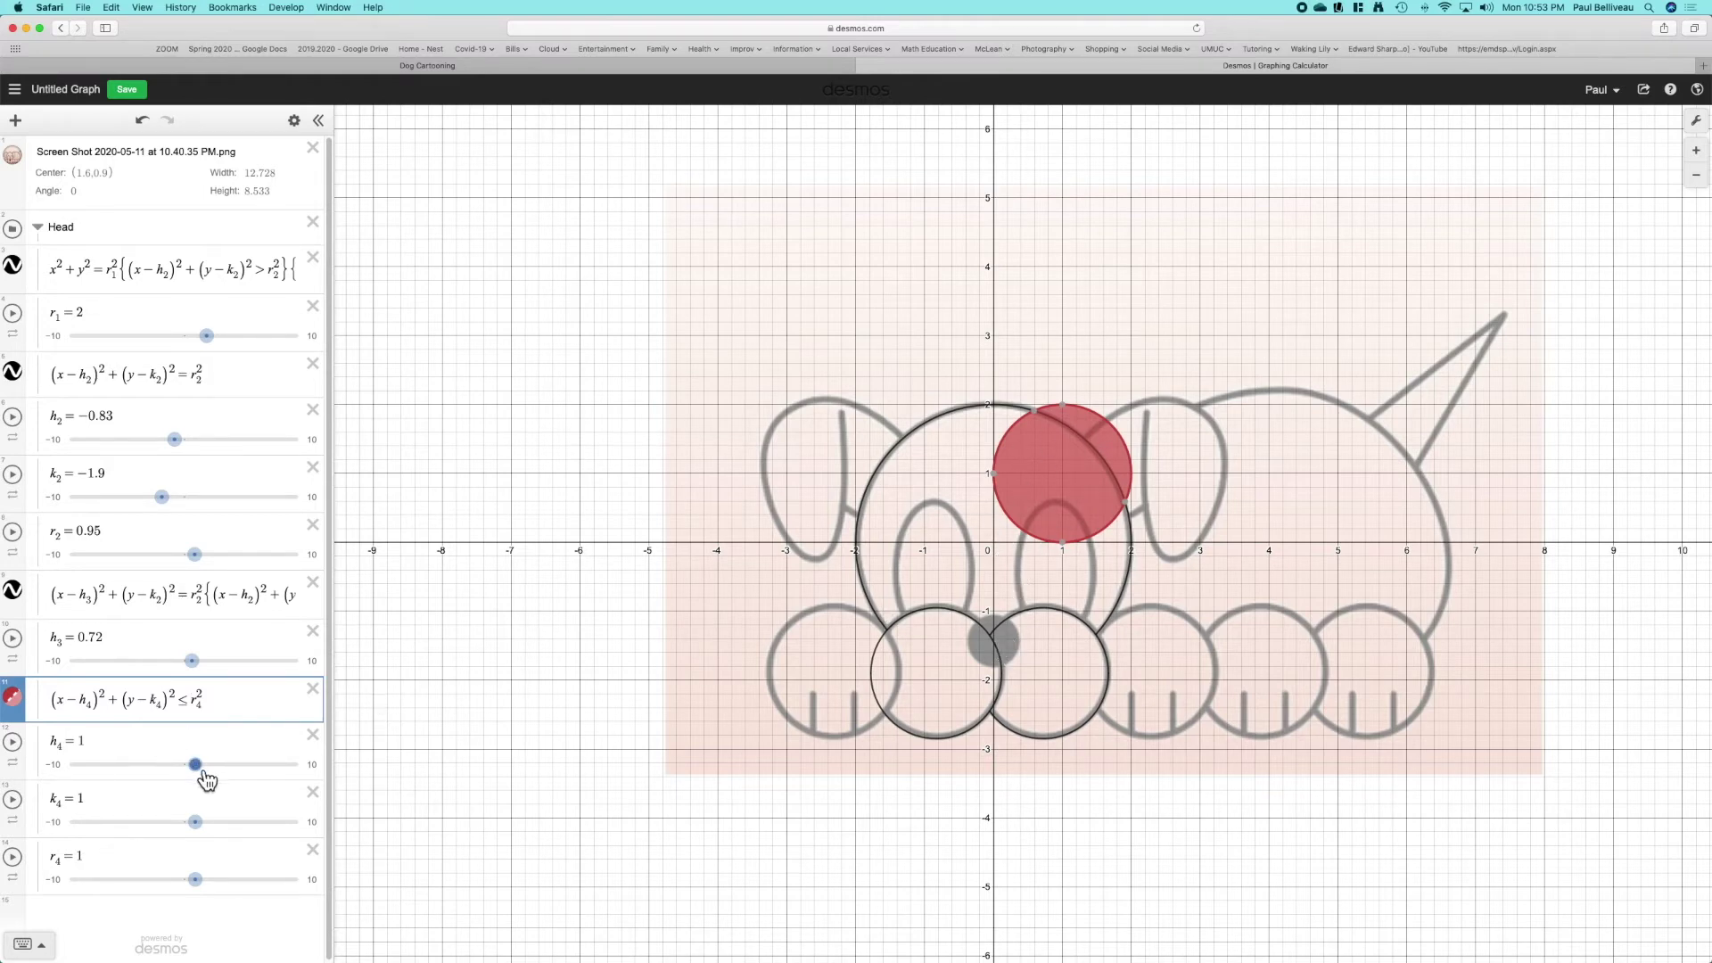
{"action": "left_click_drag", "start_coordinate": [204, 774], "coordinate": [177, 835]}
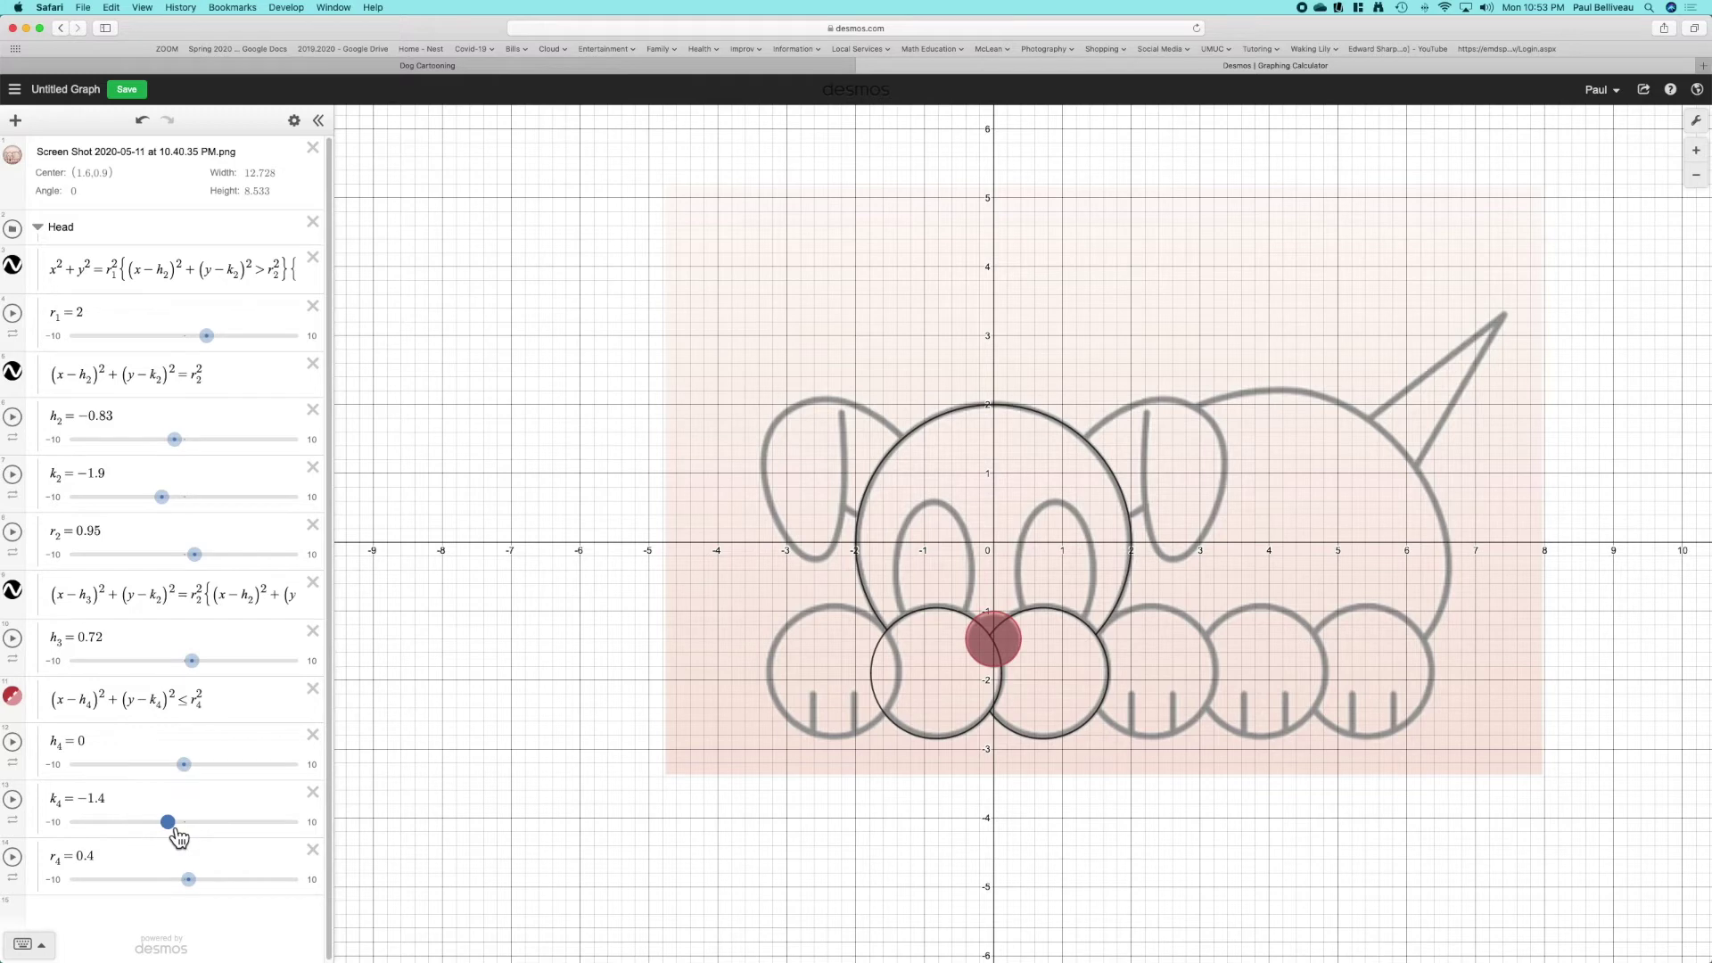
- Set the nose circle's radius r_4 to 0.35
{"action": "left_click", "coordinate": [110, 857]}
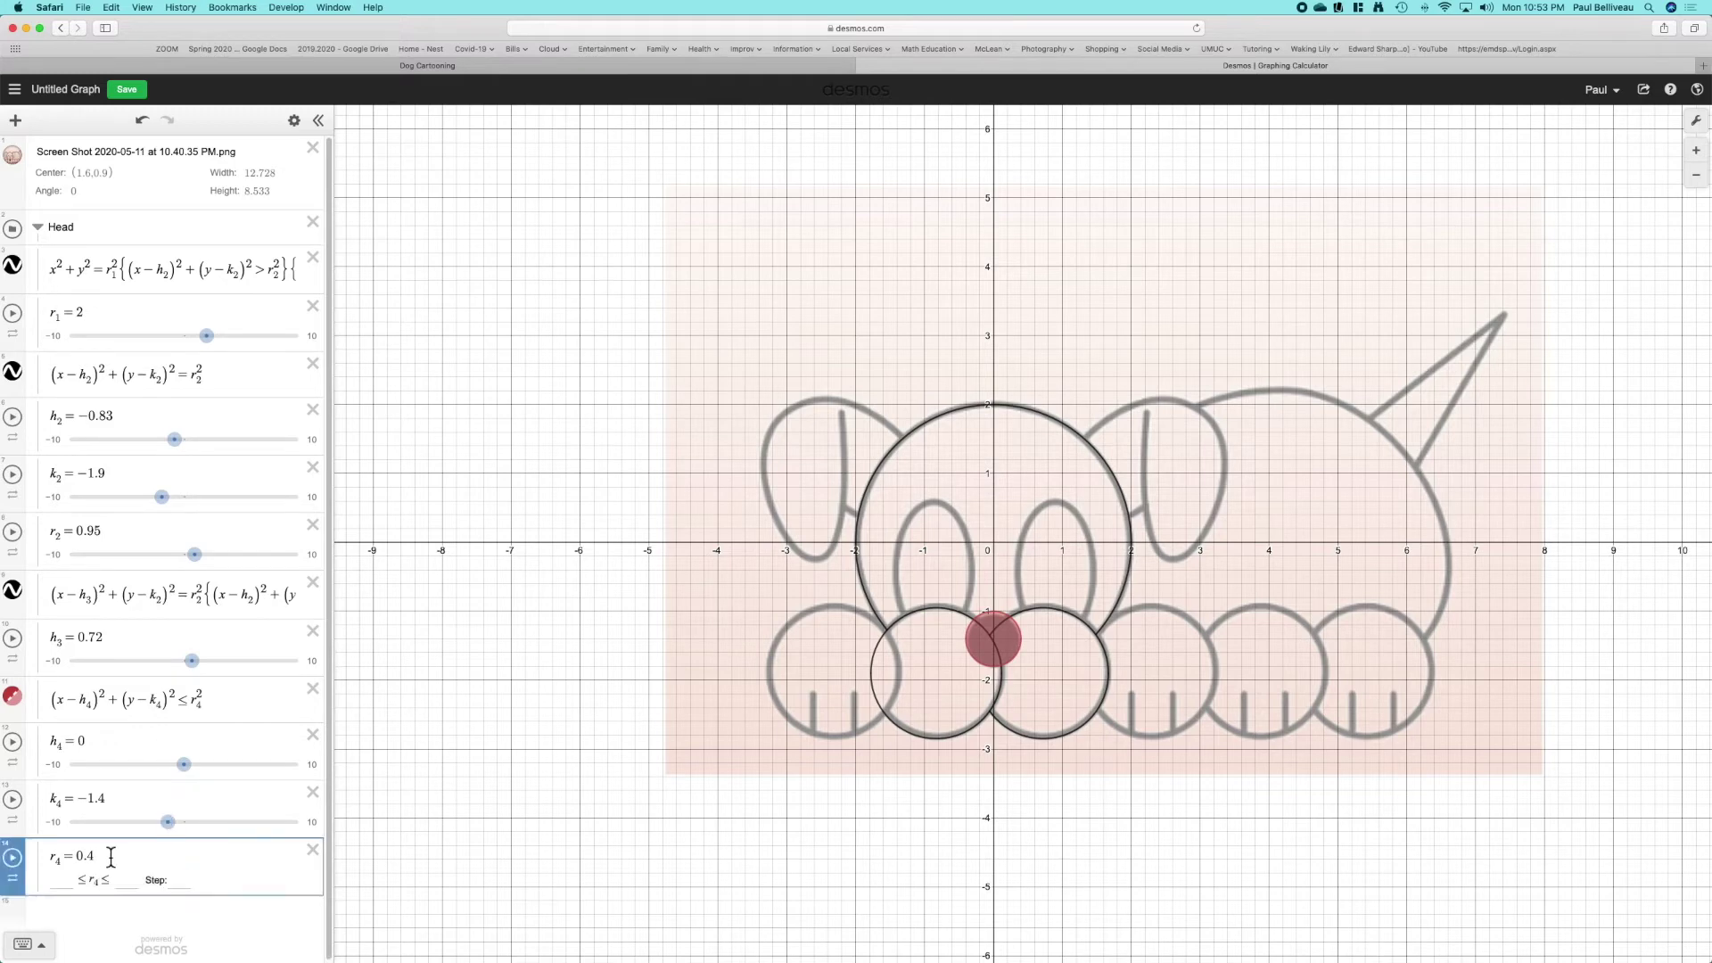
{"action": "key", "text": "BackSpace"}
{"action": "type", "text": "35"}
- Try other values for the nose circle's h_4 and set it back to 0
{"action": "left_click", "coordinate": [90, 742]}
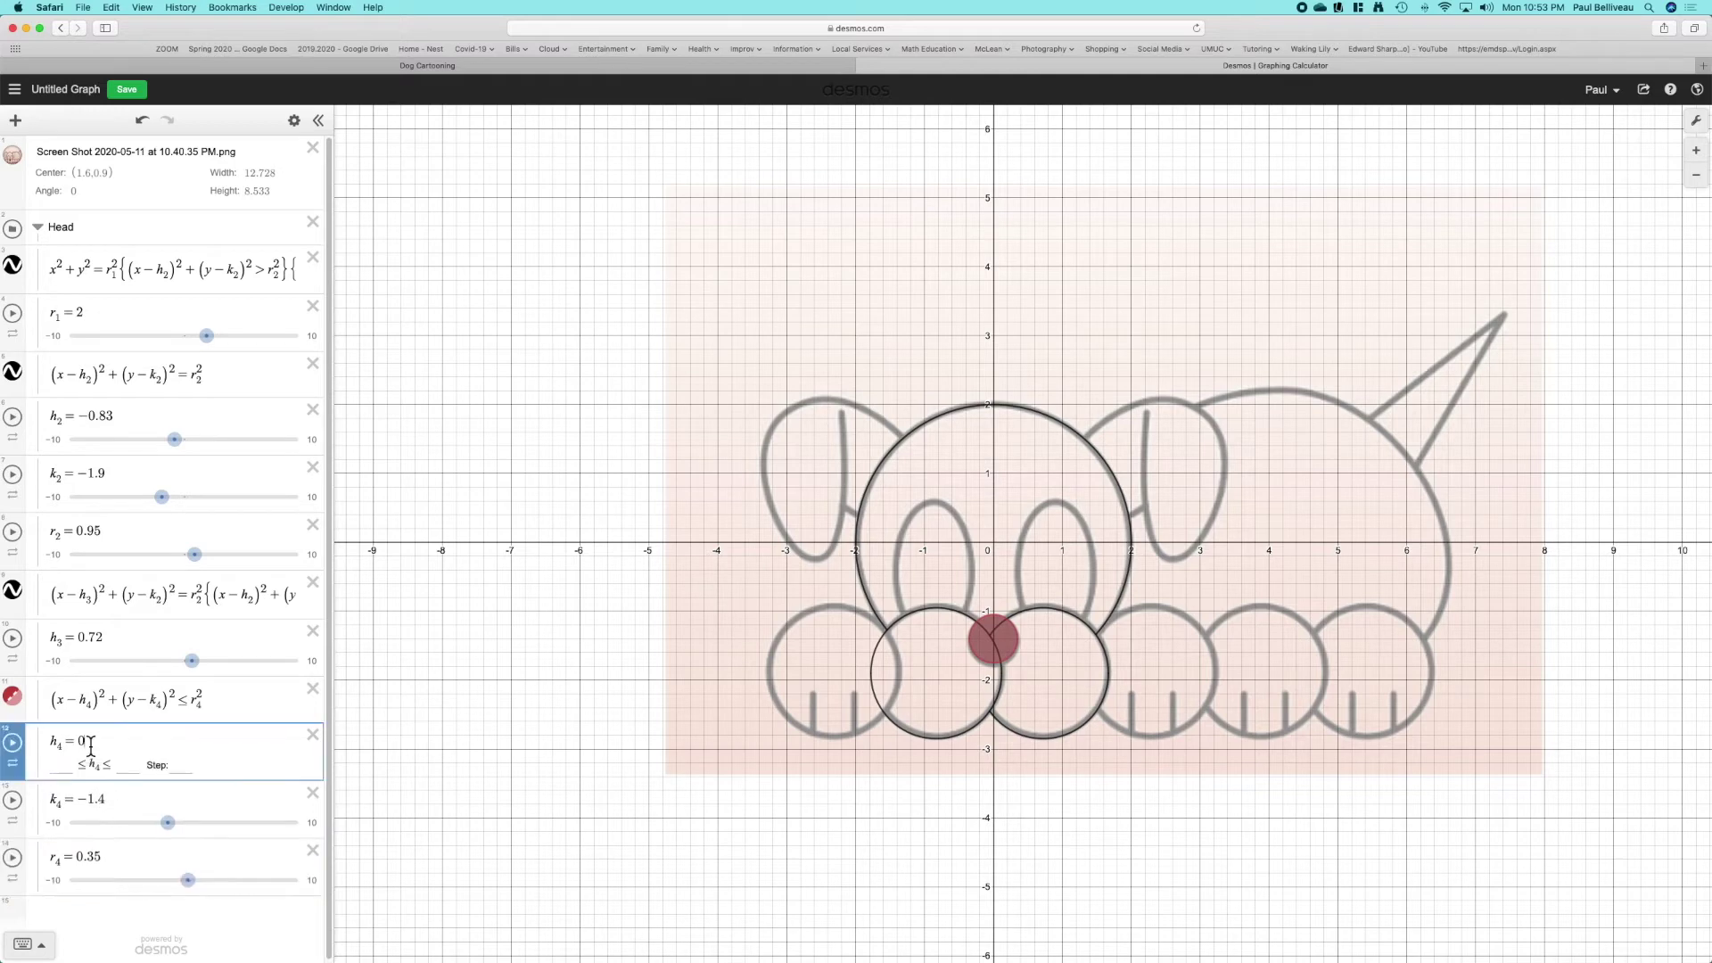
{"action": "key", "text": "BackSpace"}
{"action": "type", "text": ".2"}
{"action": "key", "text": "BackSpace"}
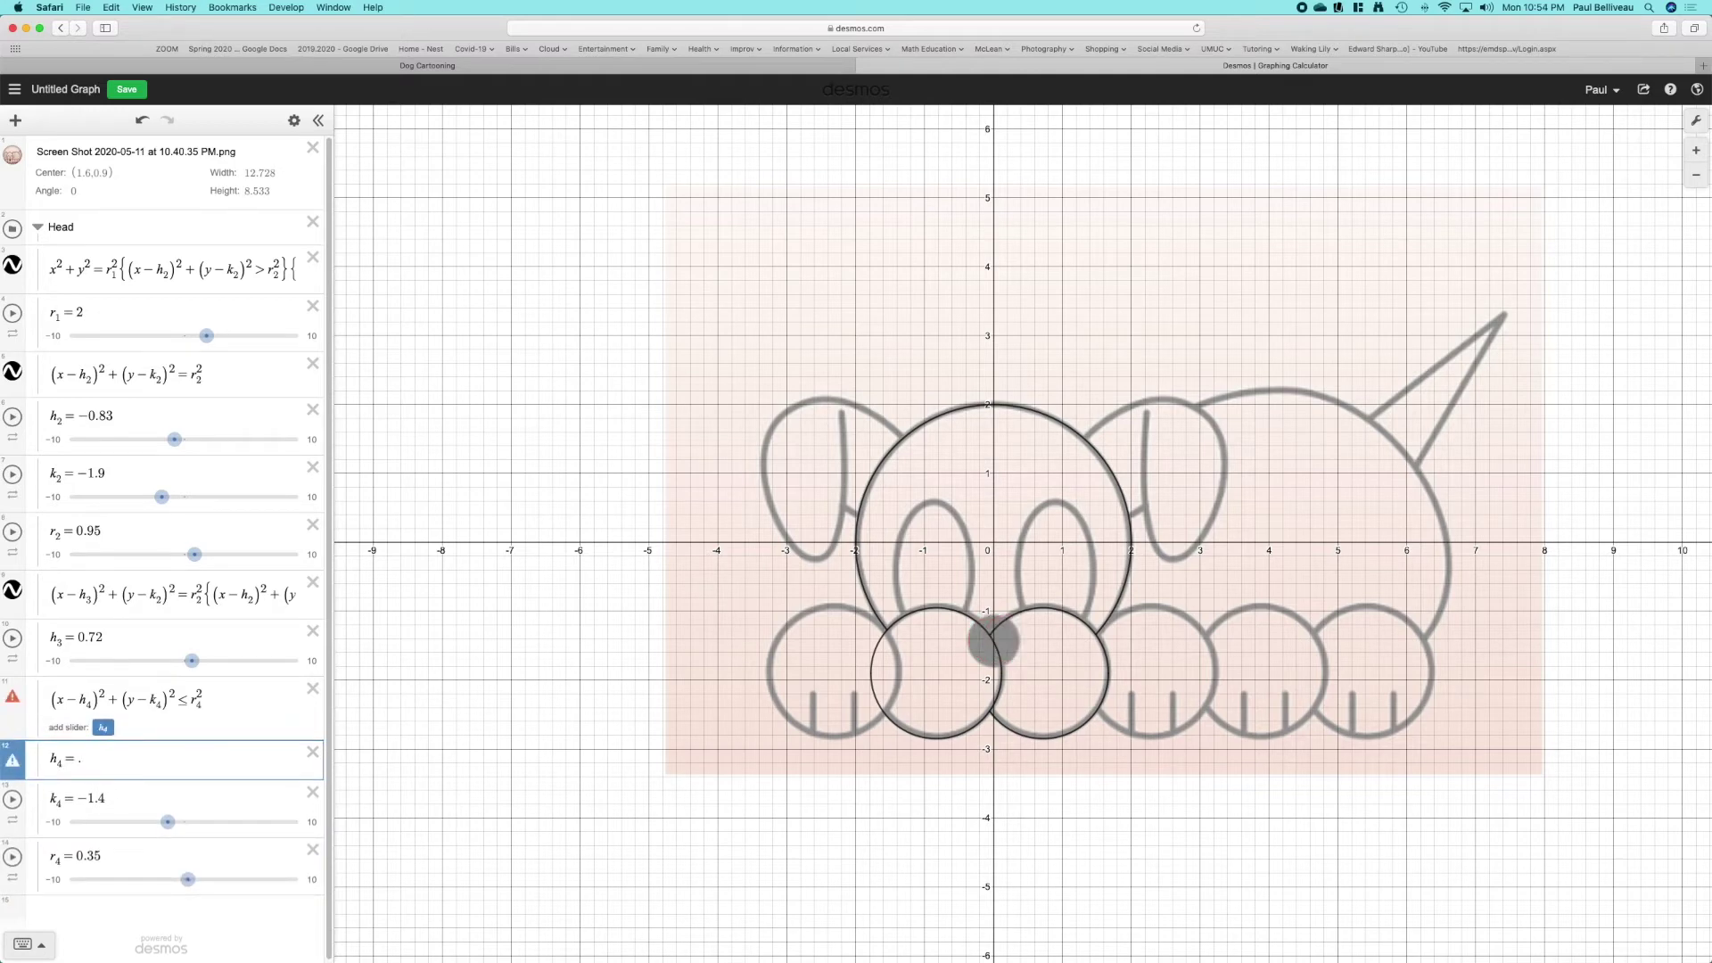
{"action": "type", "text": "1"}
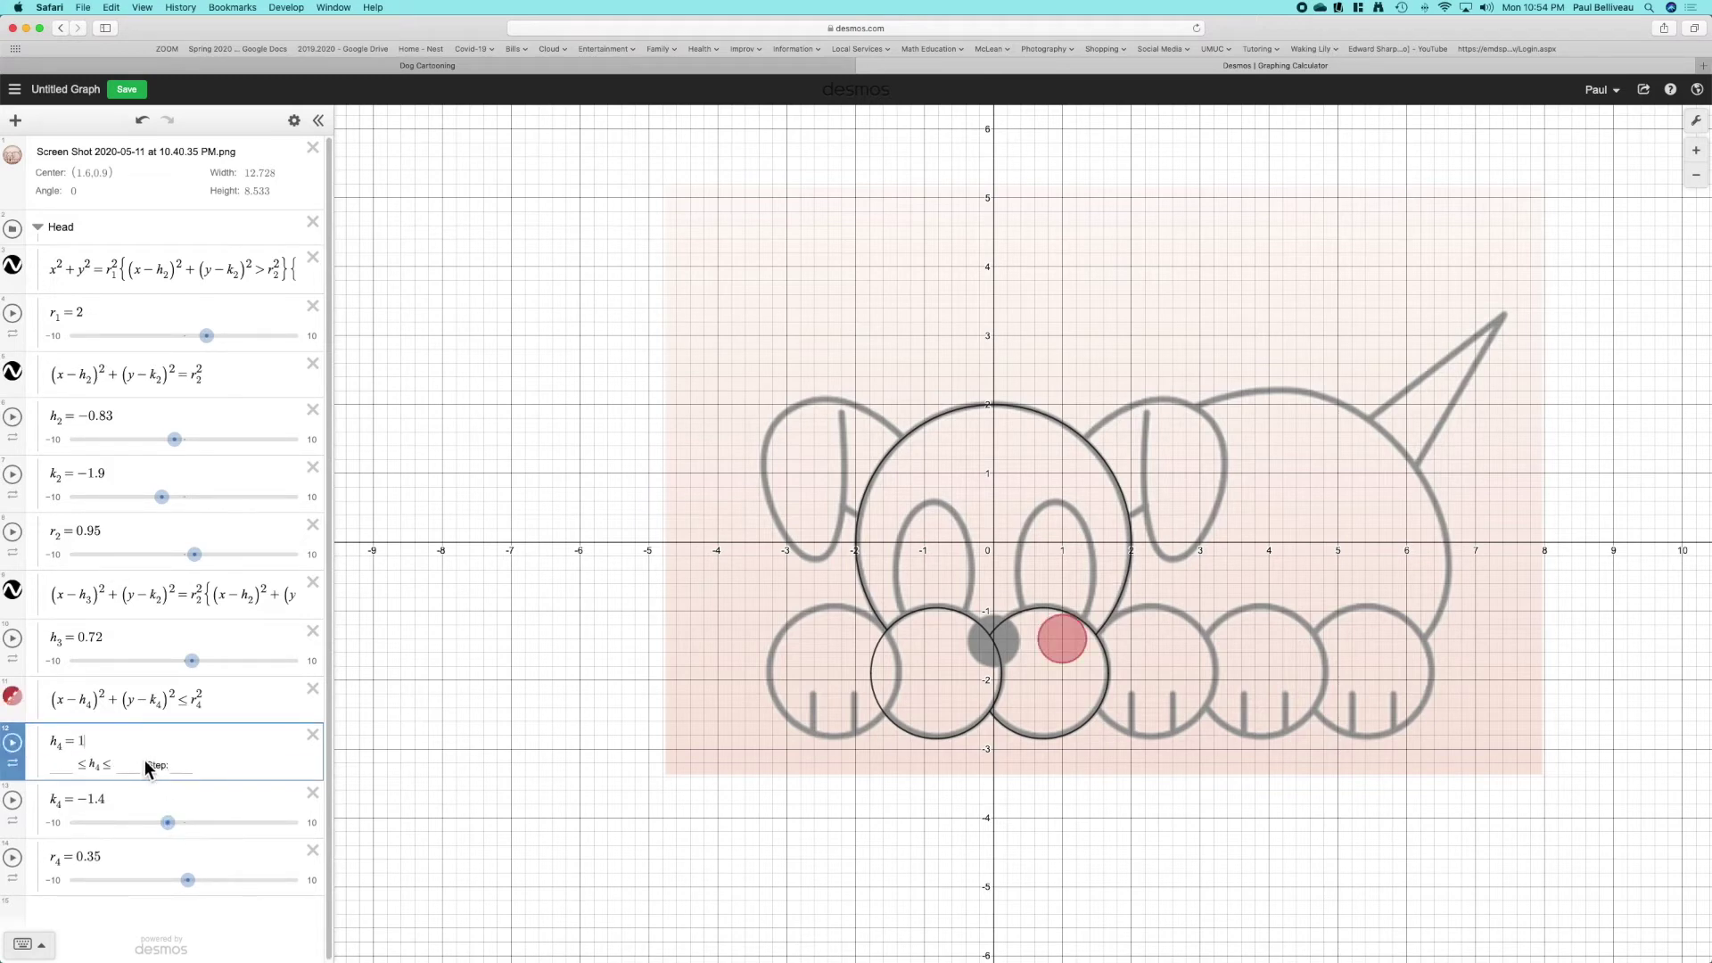
{"action": "left_click", "coordinate": [165, 911]}
{"action": "left_click_drag", "start_coordinate": [199, 759], "coordinate": [193, 754]}
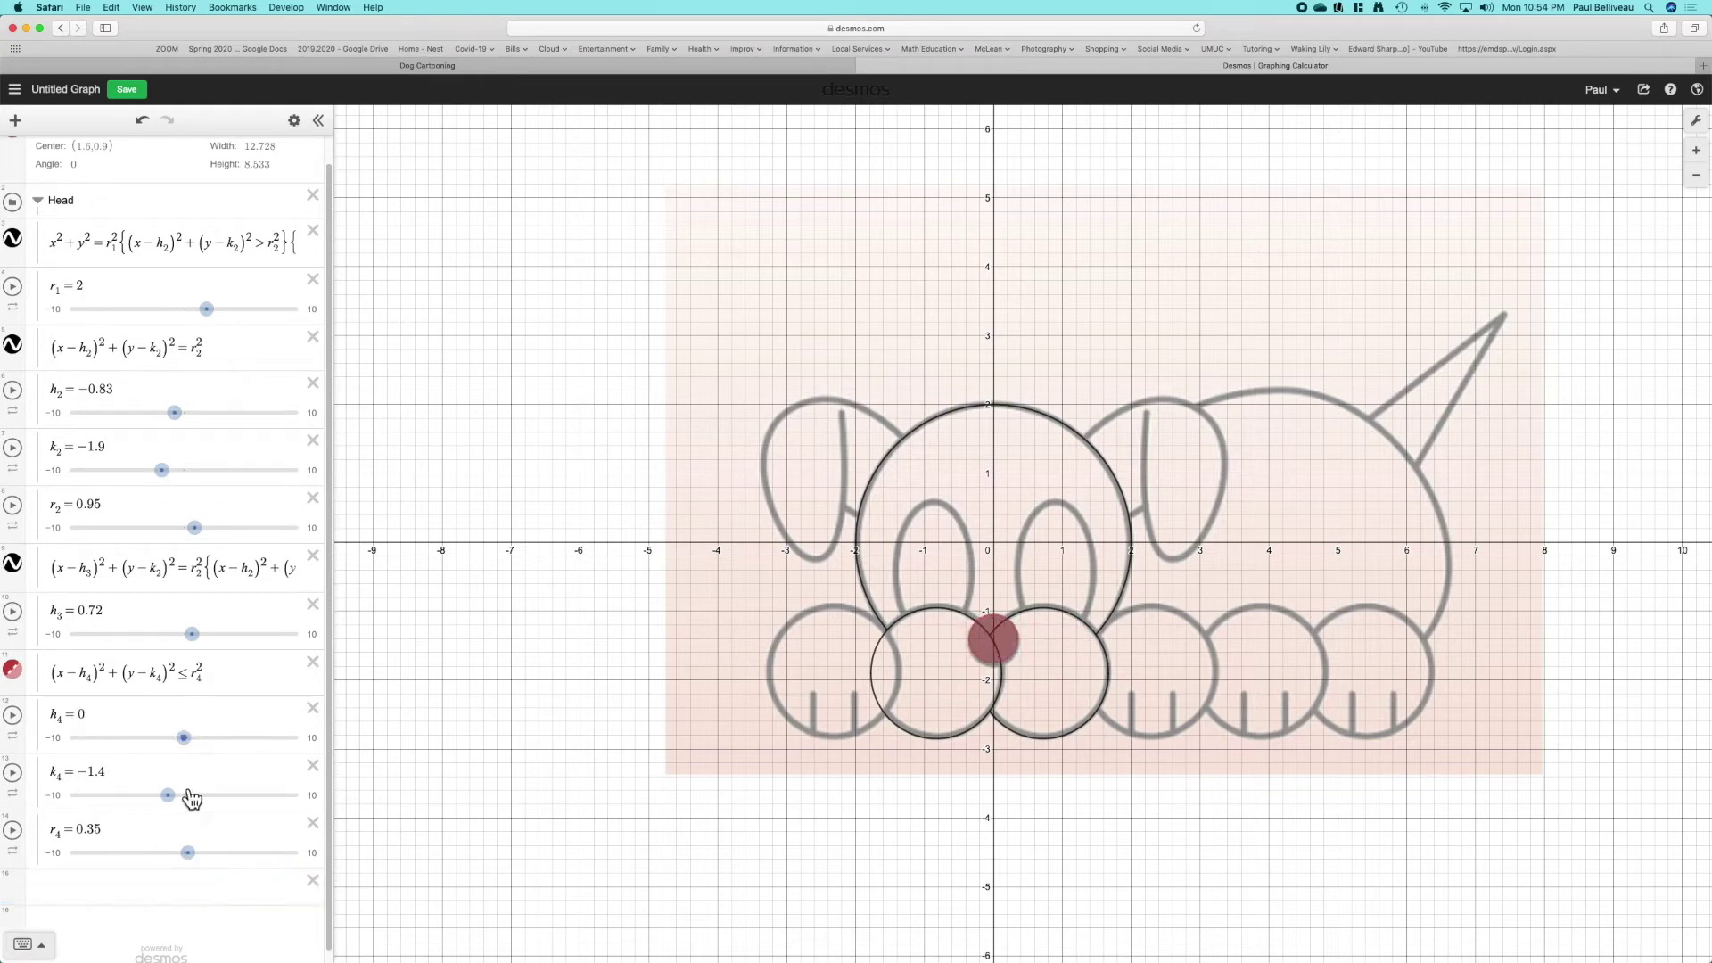
- Set the nose circle's vertical centre k_4 to -1.45
{"action": "left_click", "coordinate": [111, 772]}
{"action": "key", "text": "BackSpace"}
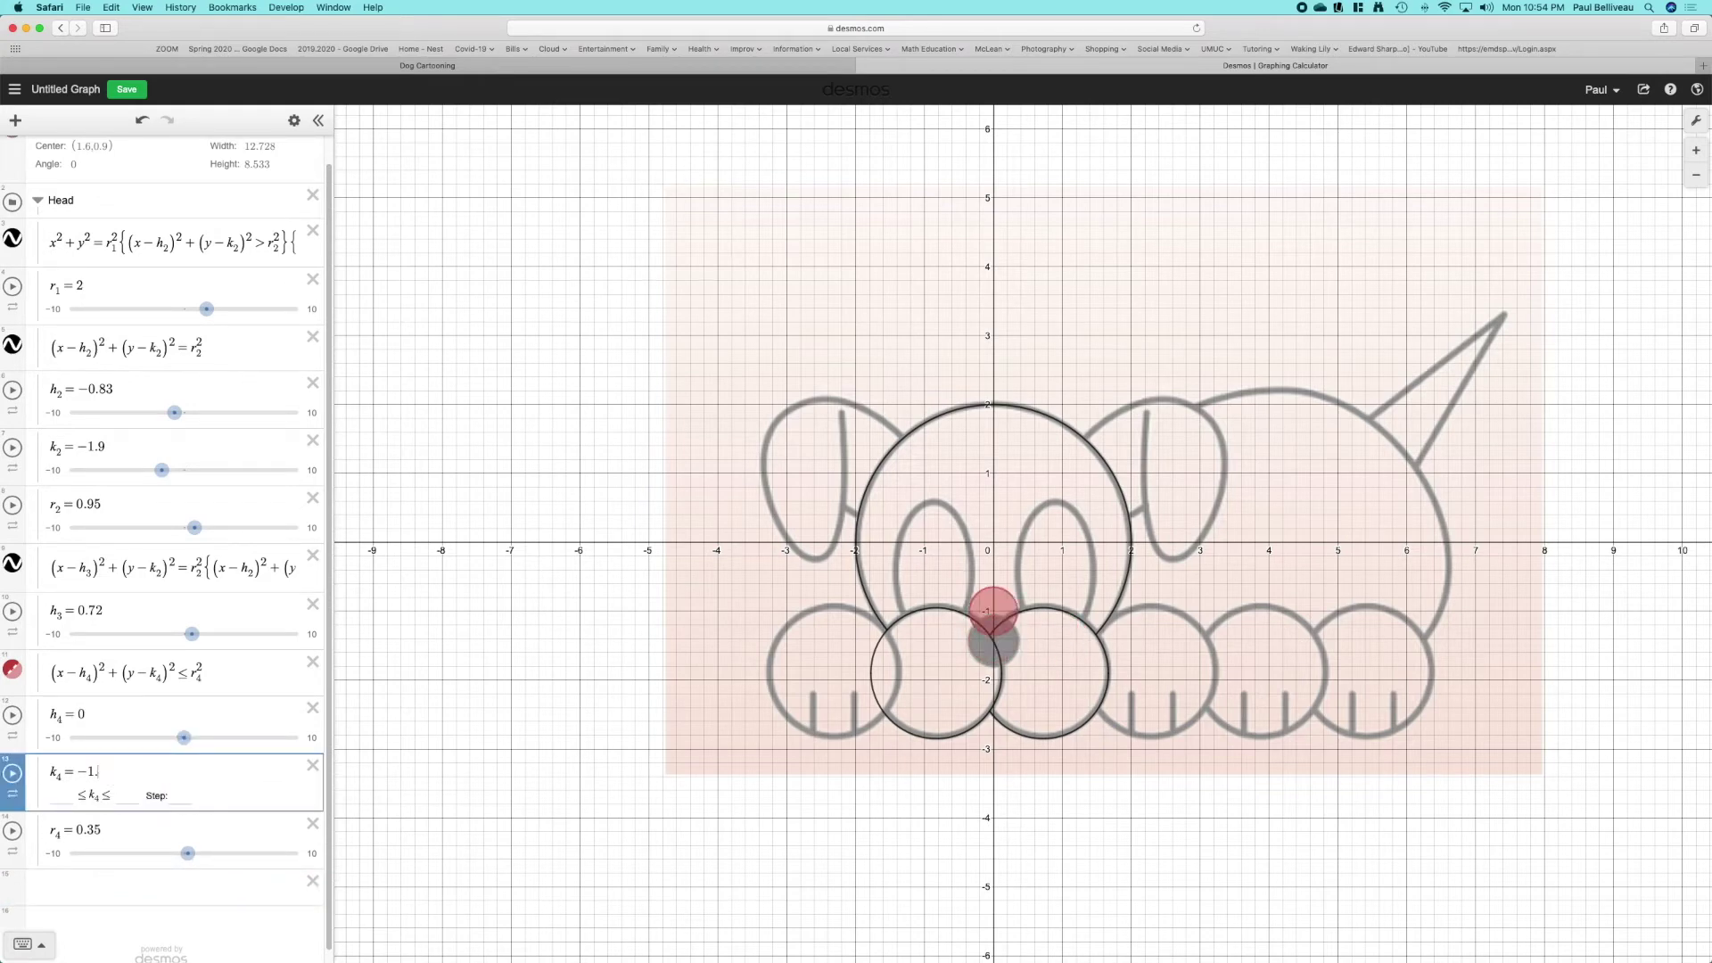
{"action": "type", "text": "5"}
{"action": "key", "text": "BackSpace"}
{"action": "key", "text": "BackSpace"}
{"action": "type", "text": ".45"}
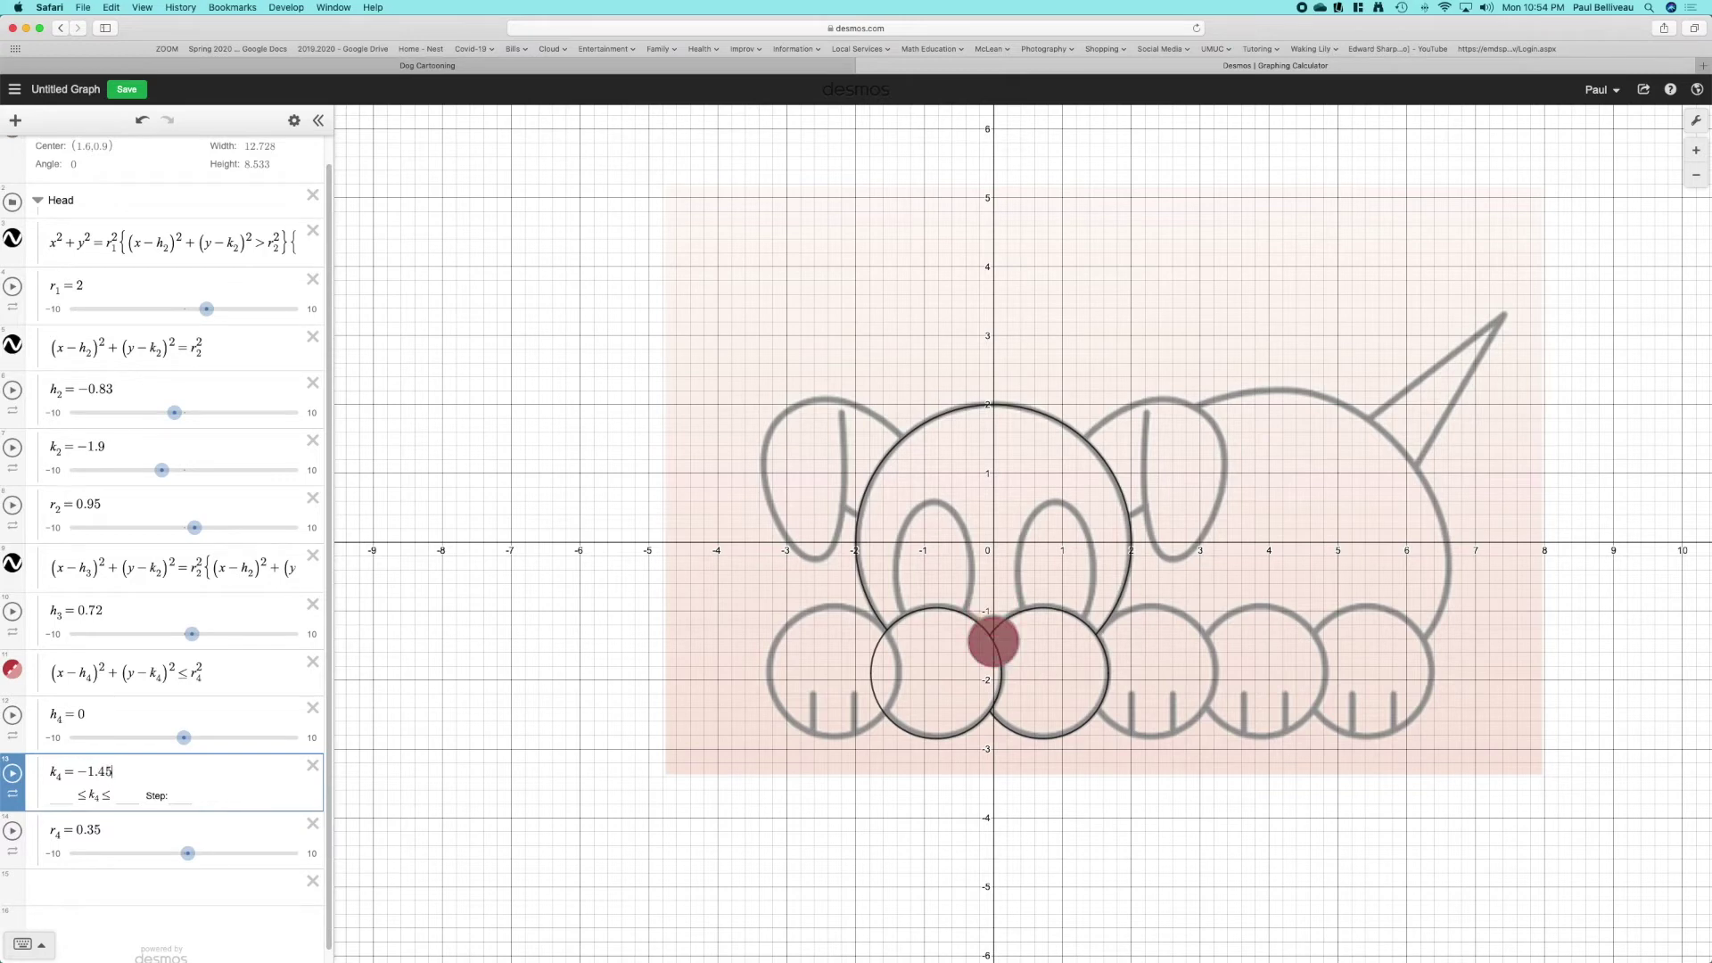
- Set the nose circle's radius r_4 to 0.37
{"action": "left_click", "coordinate": [121, 829]}
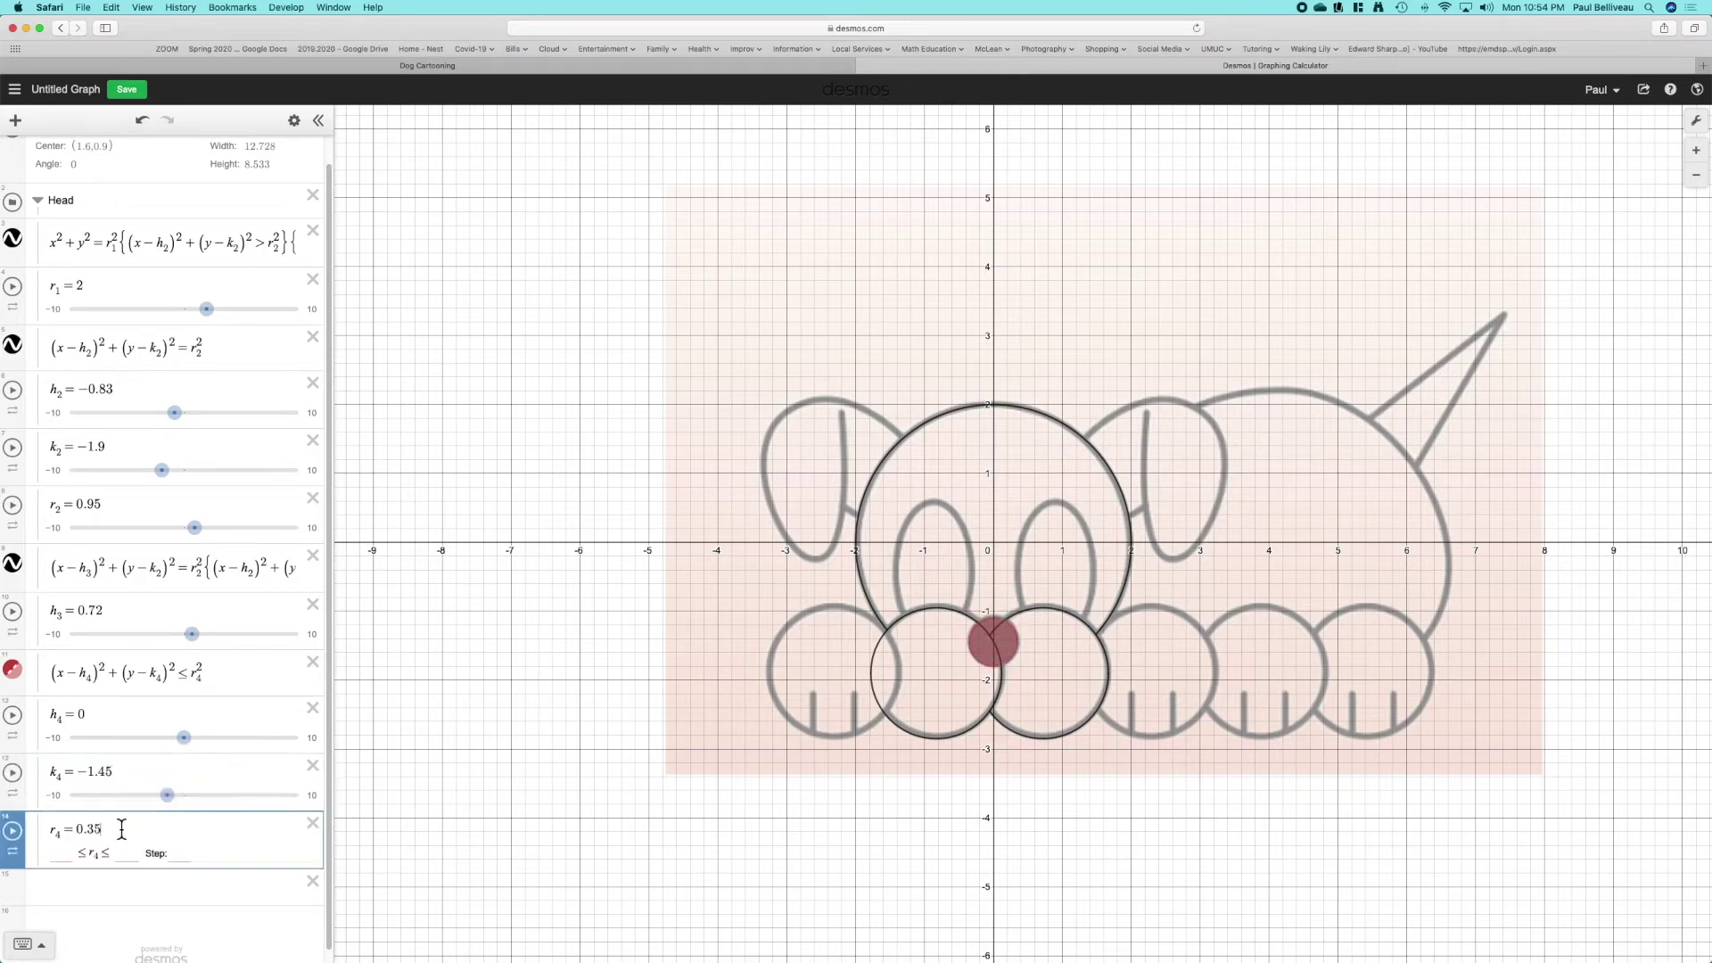
{"action": "key", "text": "BackSpace"}
{"action": "type", "text": "6"}
{"action": "key", "text": "BackSpace"}
{"action": "type", "text": "7"}
- Change the shaded nose circle's color to black and hide the dog image
{"action": "left_click", "coordinate": [299, 131]}
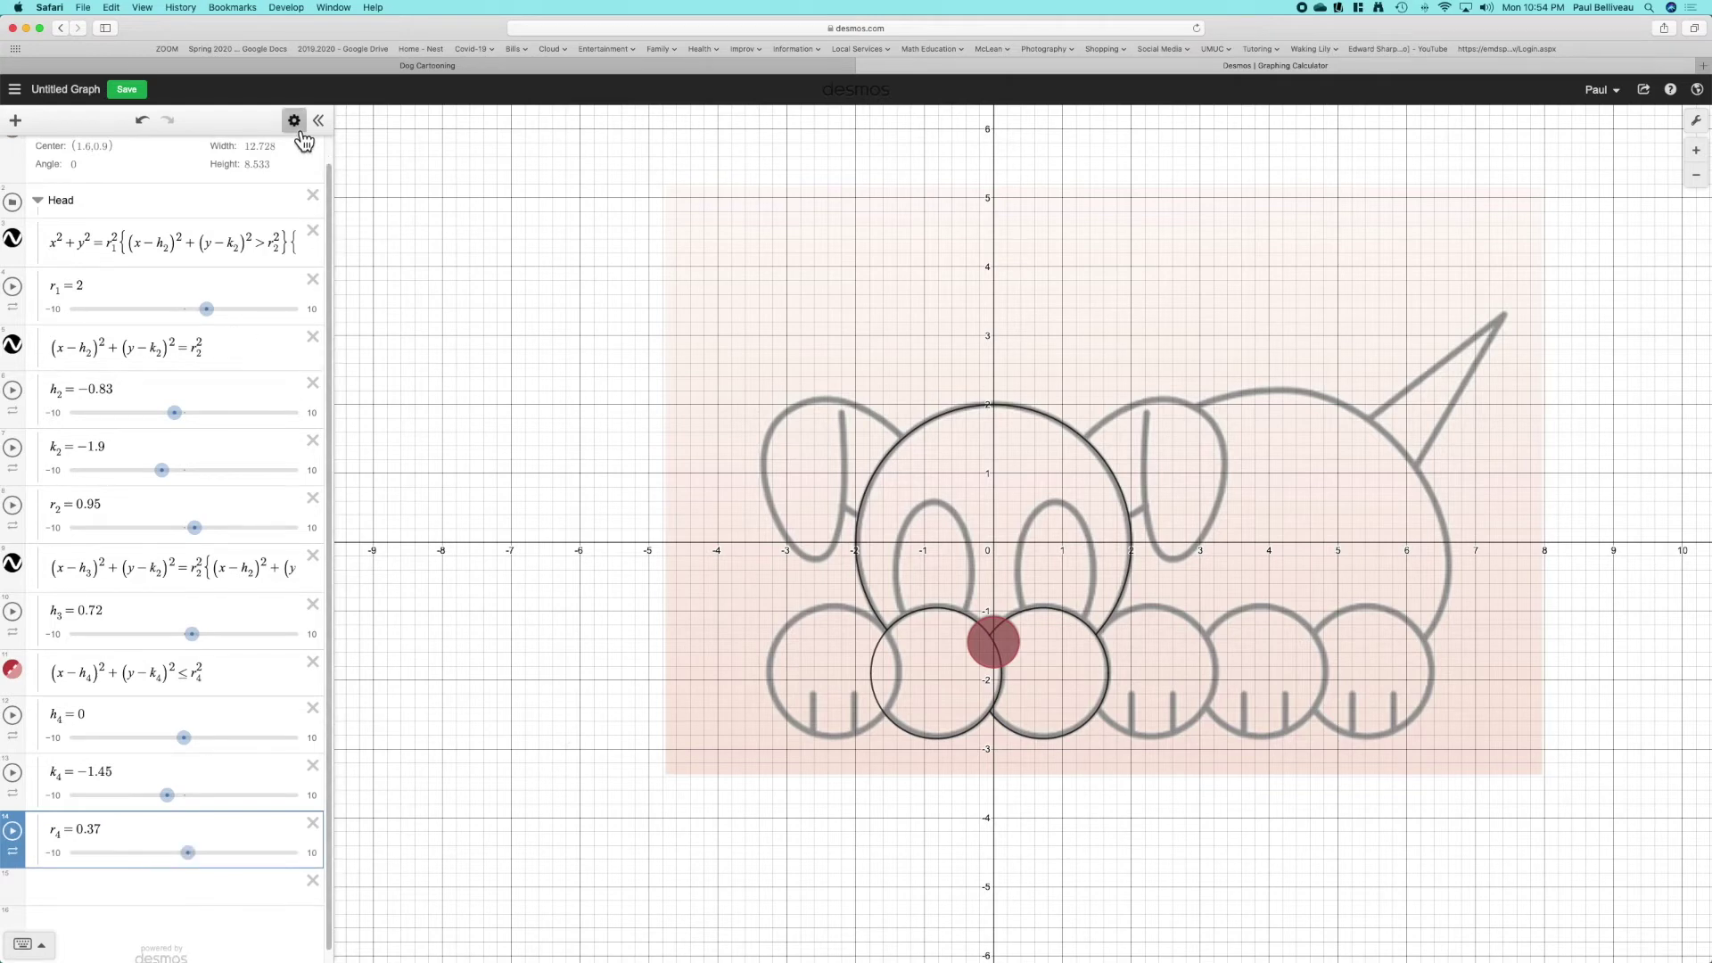
{"action": "left_click", "coordinate": [21, 676]}
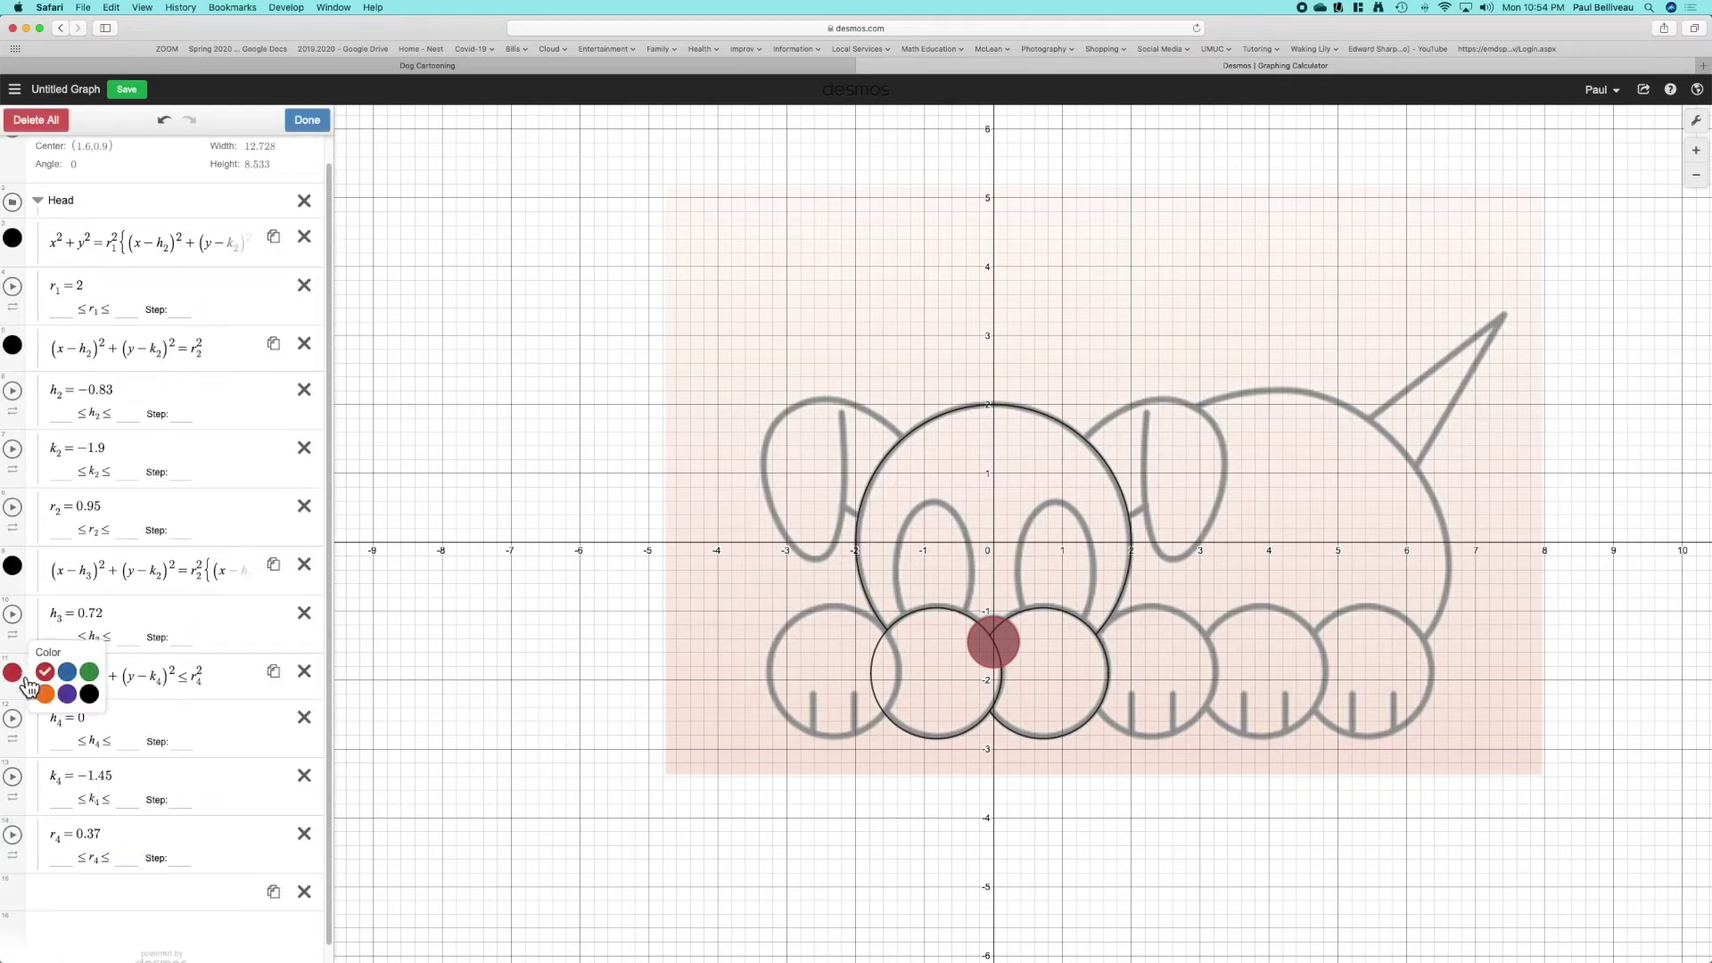
{"action": "left_click", "coordinate": [89, 694]}
{"action": "left_click", "coordinate": [464, 794]}
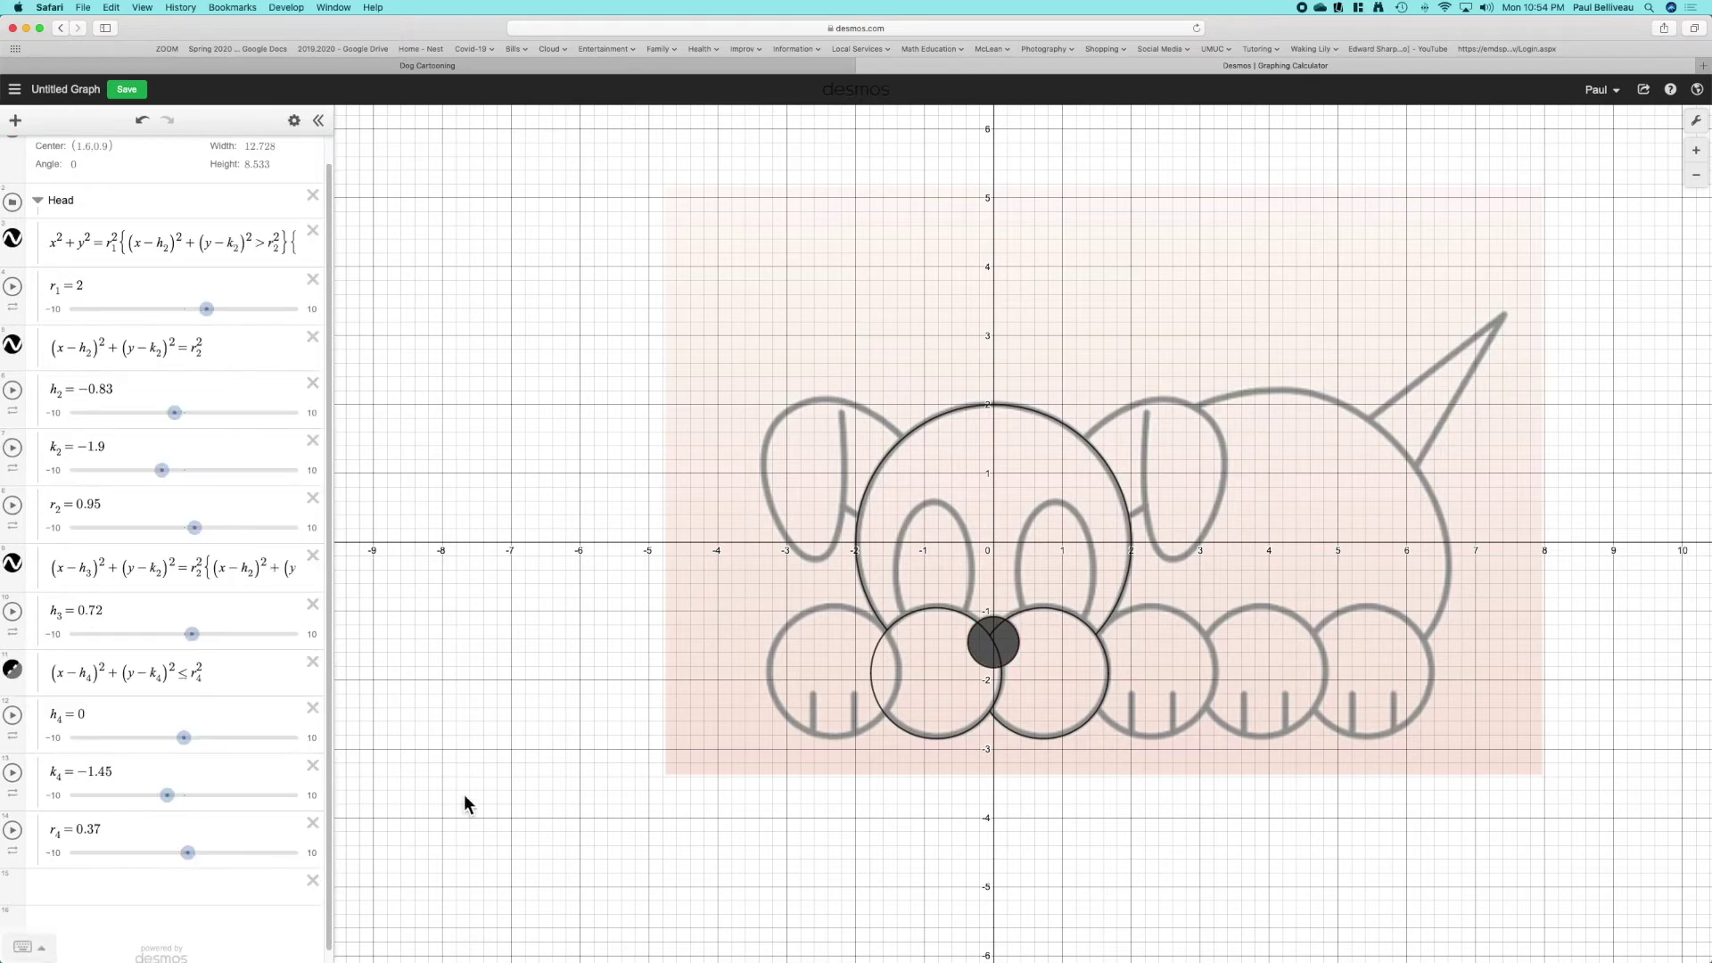
{"action": "scroll", "coordinate": [54, 172], "scroll_direction": "up", "scroll_amount": 1}
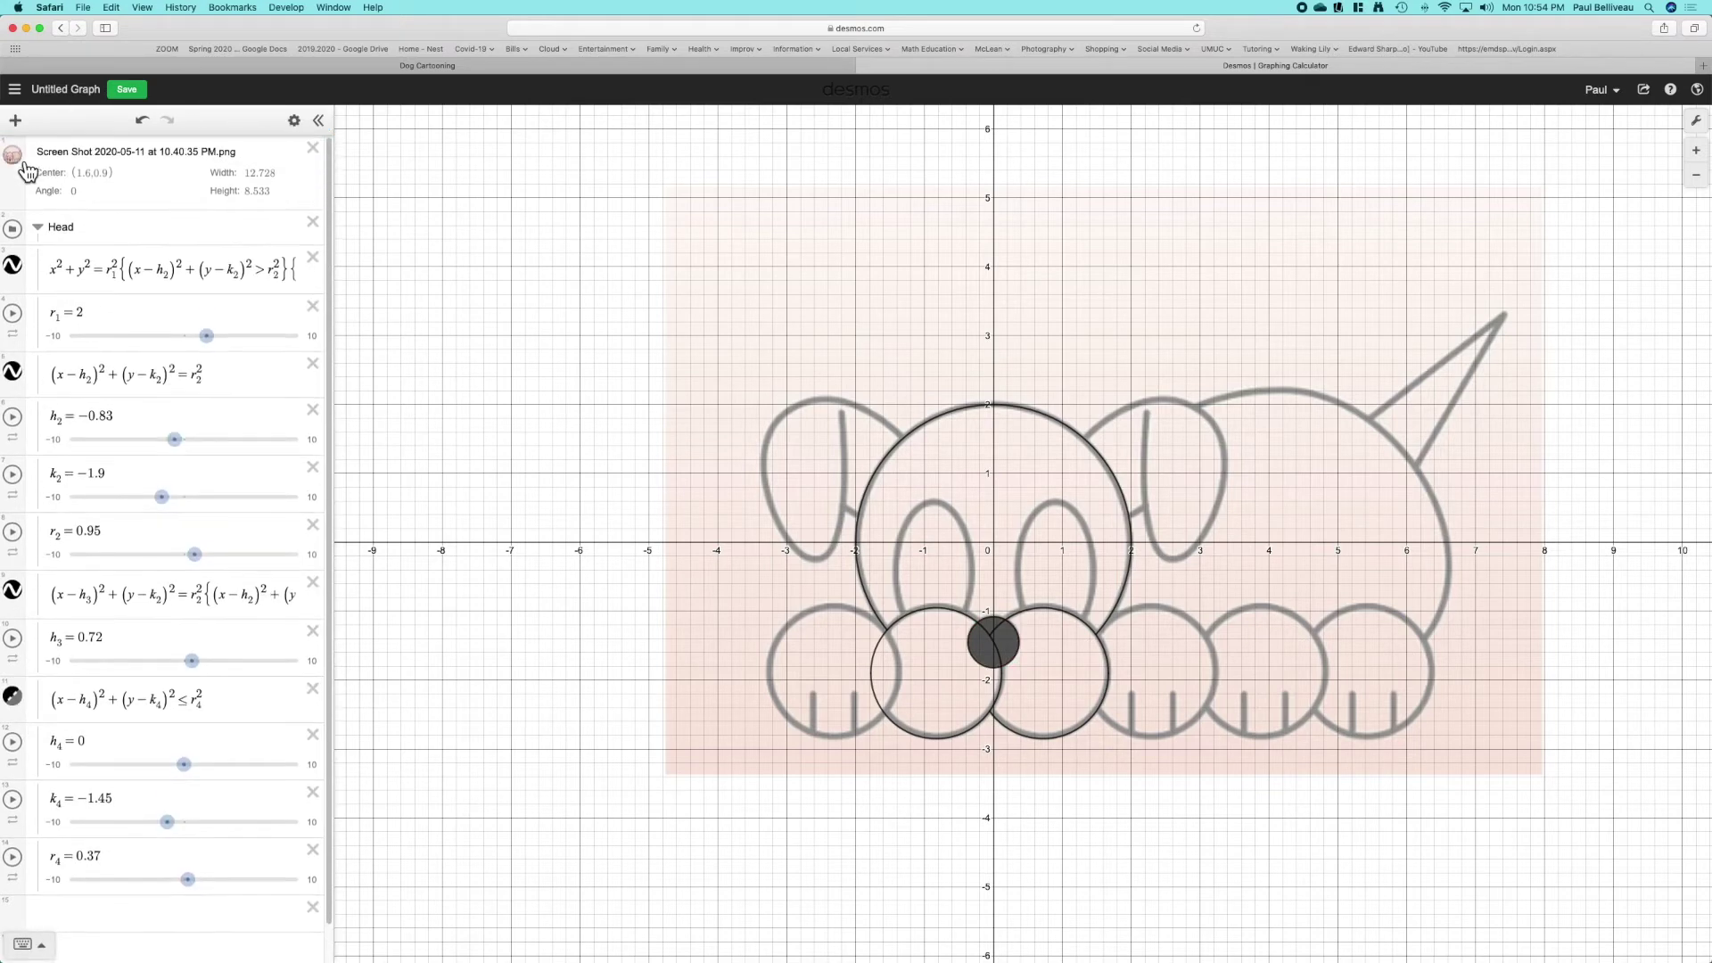
{"action": "left_click", "coordinate": [27, 163]}
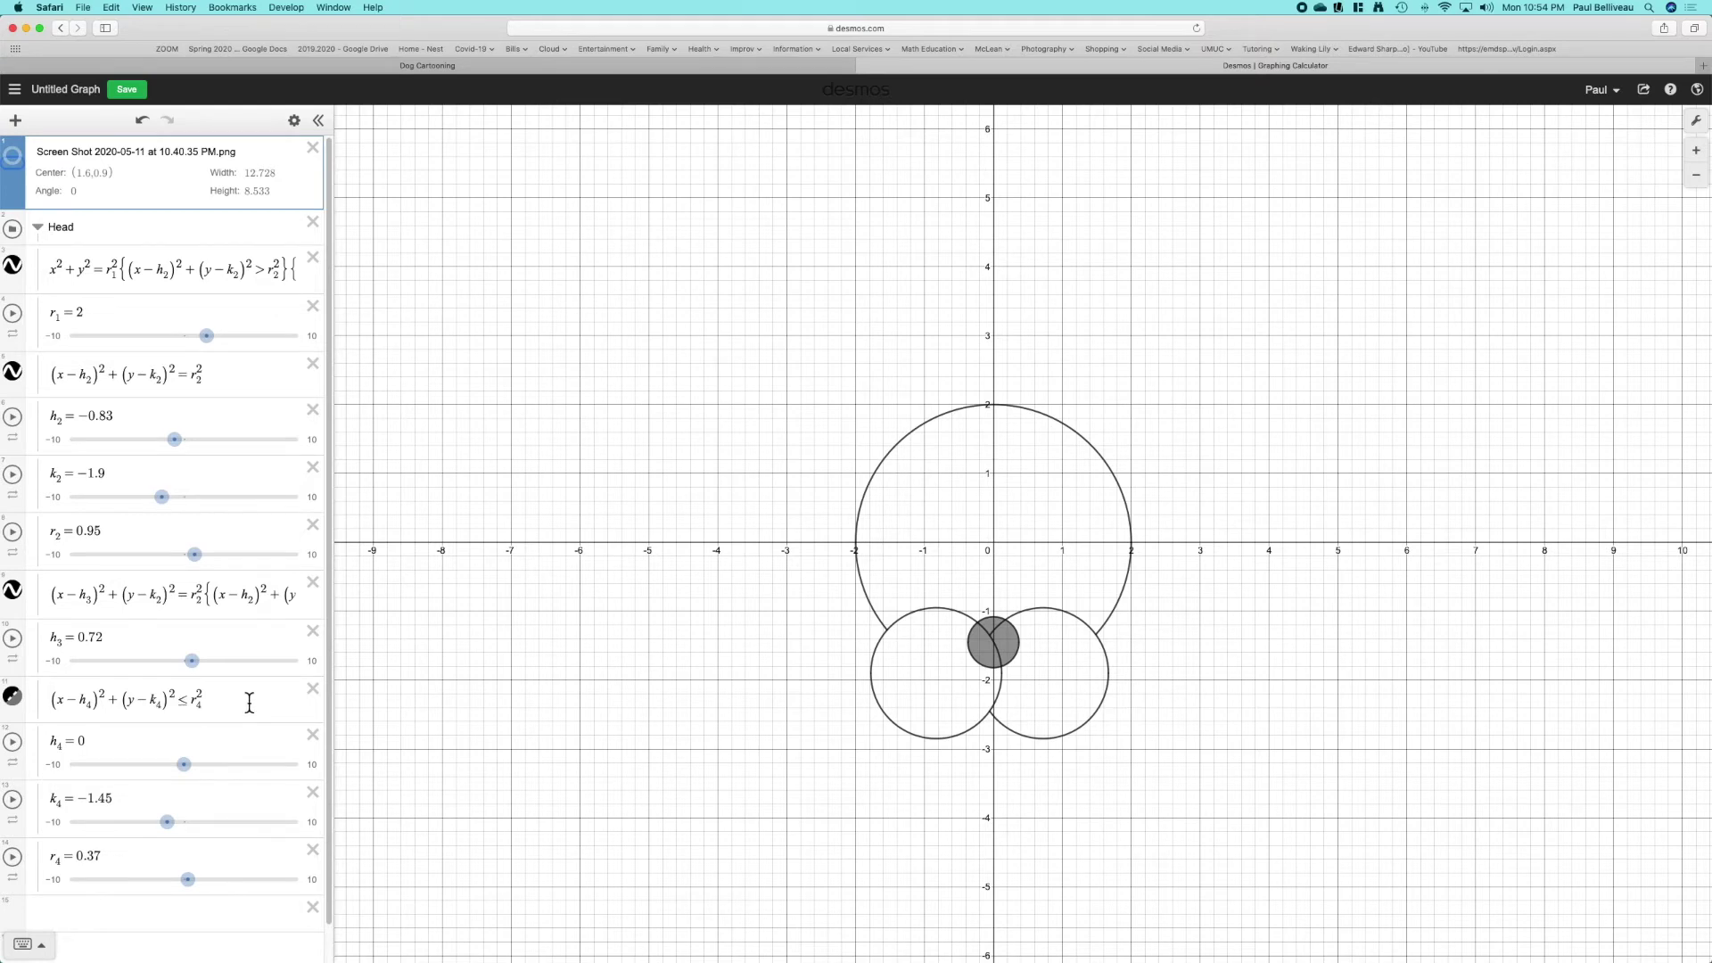
- Widen the expression list and append the restriction {(x-h_4)^2+(y-k_4)^2>r_4^2} to the head circle equation, based on the nose inequality
{"action": "left_click_drag", "start_coordinate": [241, 700], "coordinate": [53, 700]}
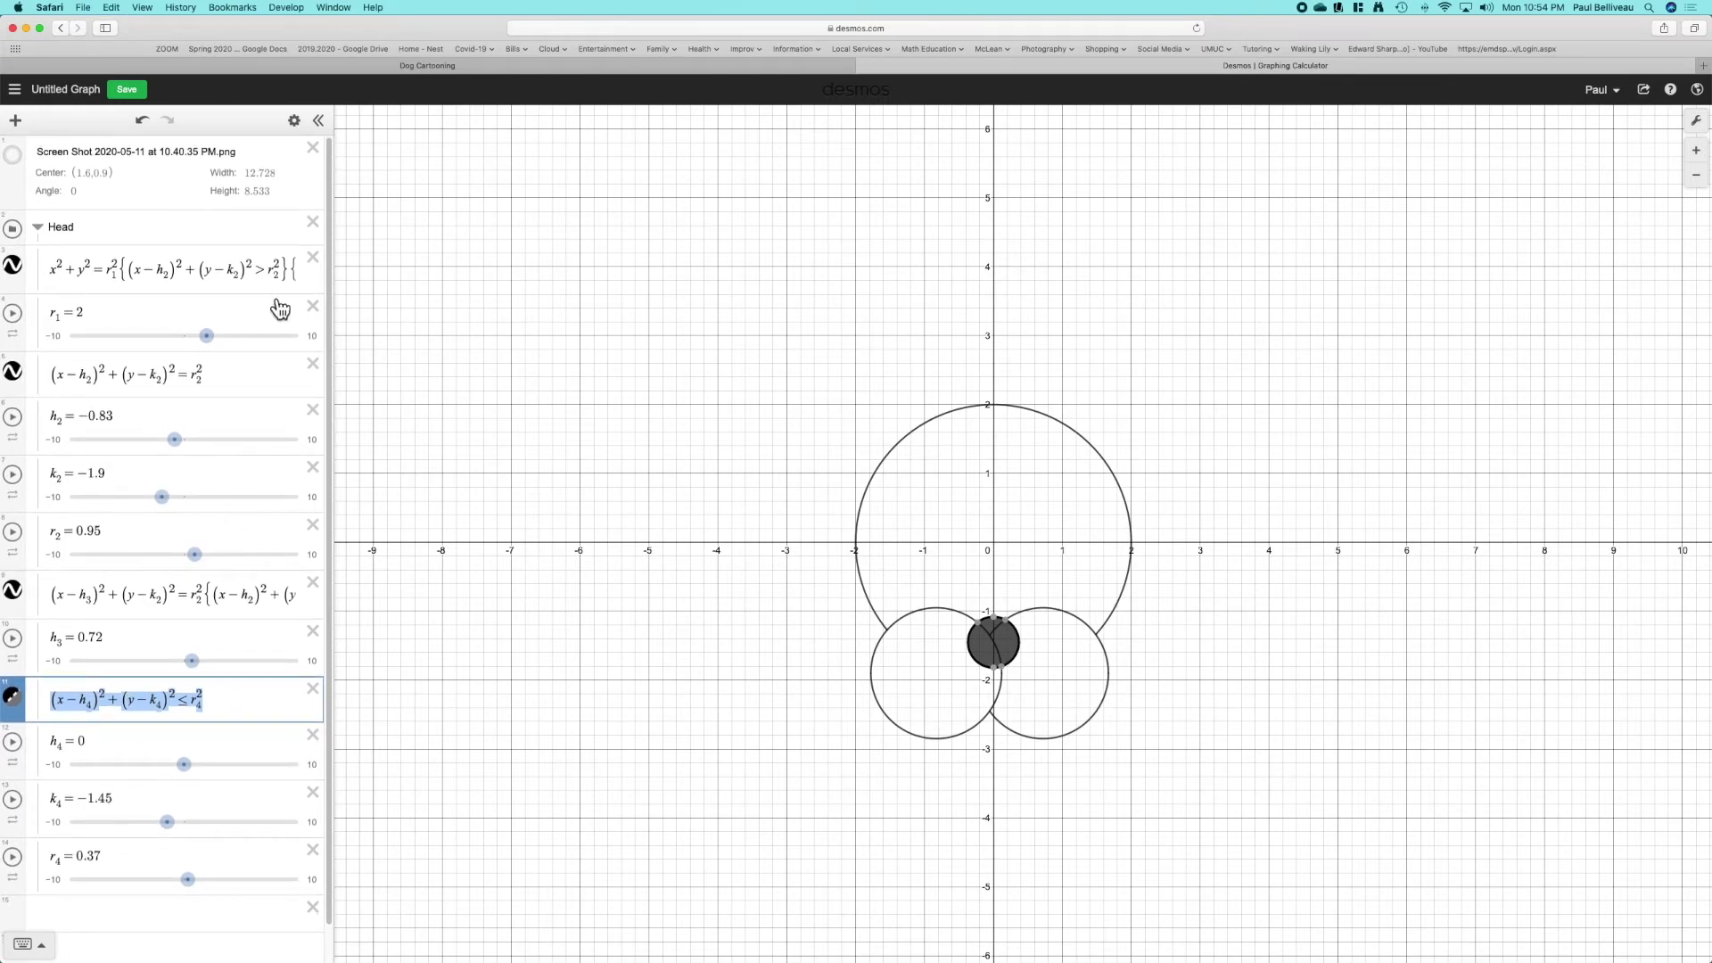
{"action": "left_click_drag", "start_coordinate": [349, 314], "coordinate": [633, 339]}
{"action": "left_click", "coordinate": [481, 280]}
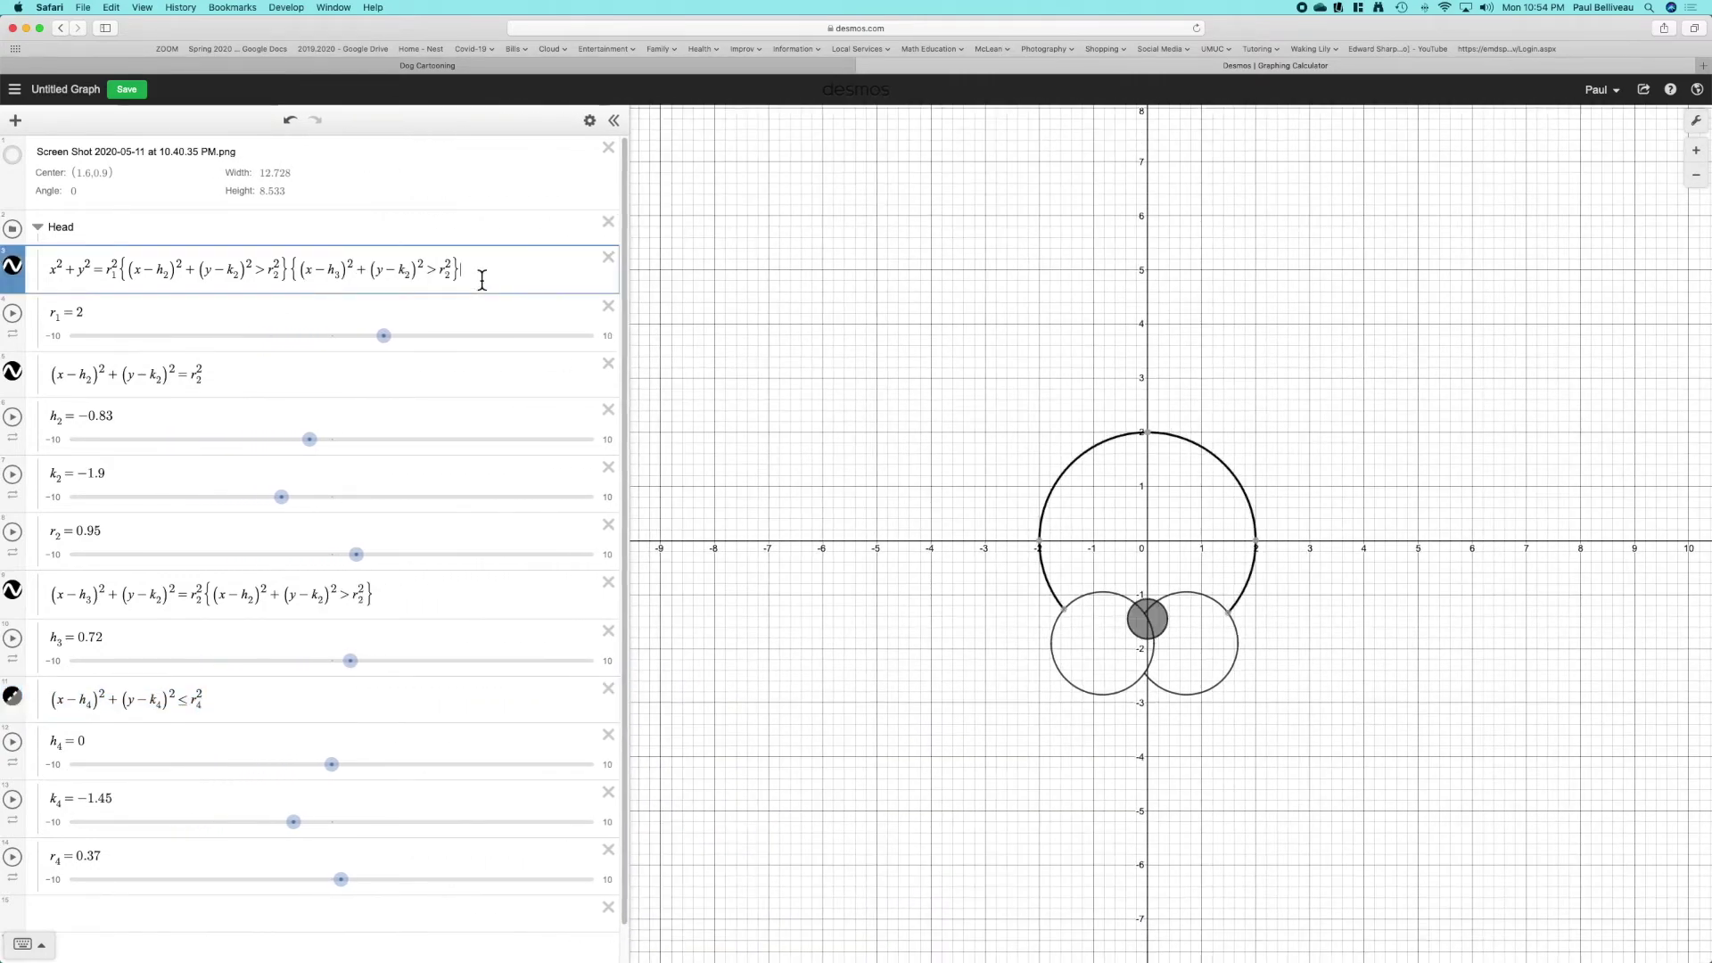
{"action": "type", "text": "{"}
{"action": "type", "text": "(x-h_4)^2+(y-k_4)^2≤r_4^2"}
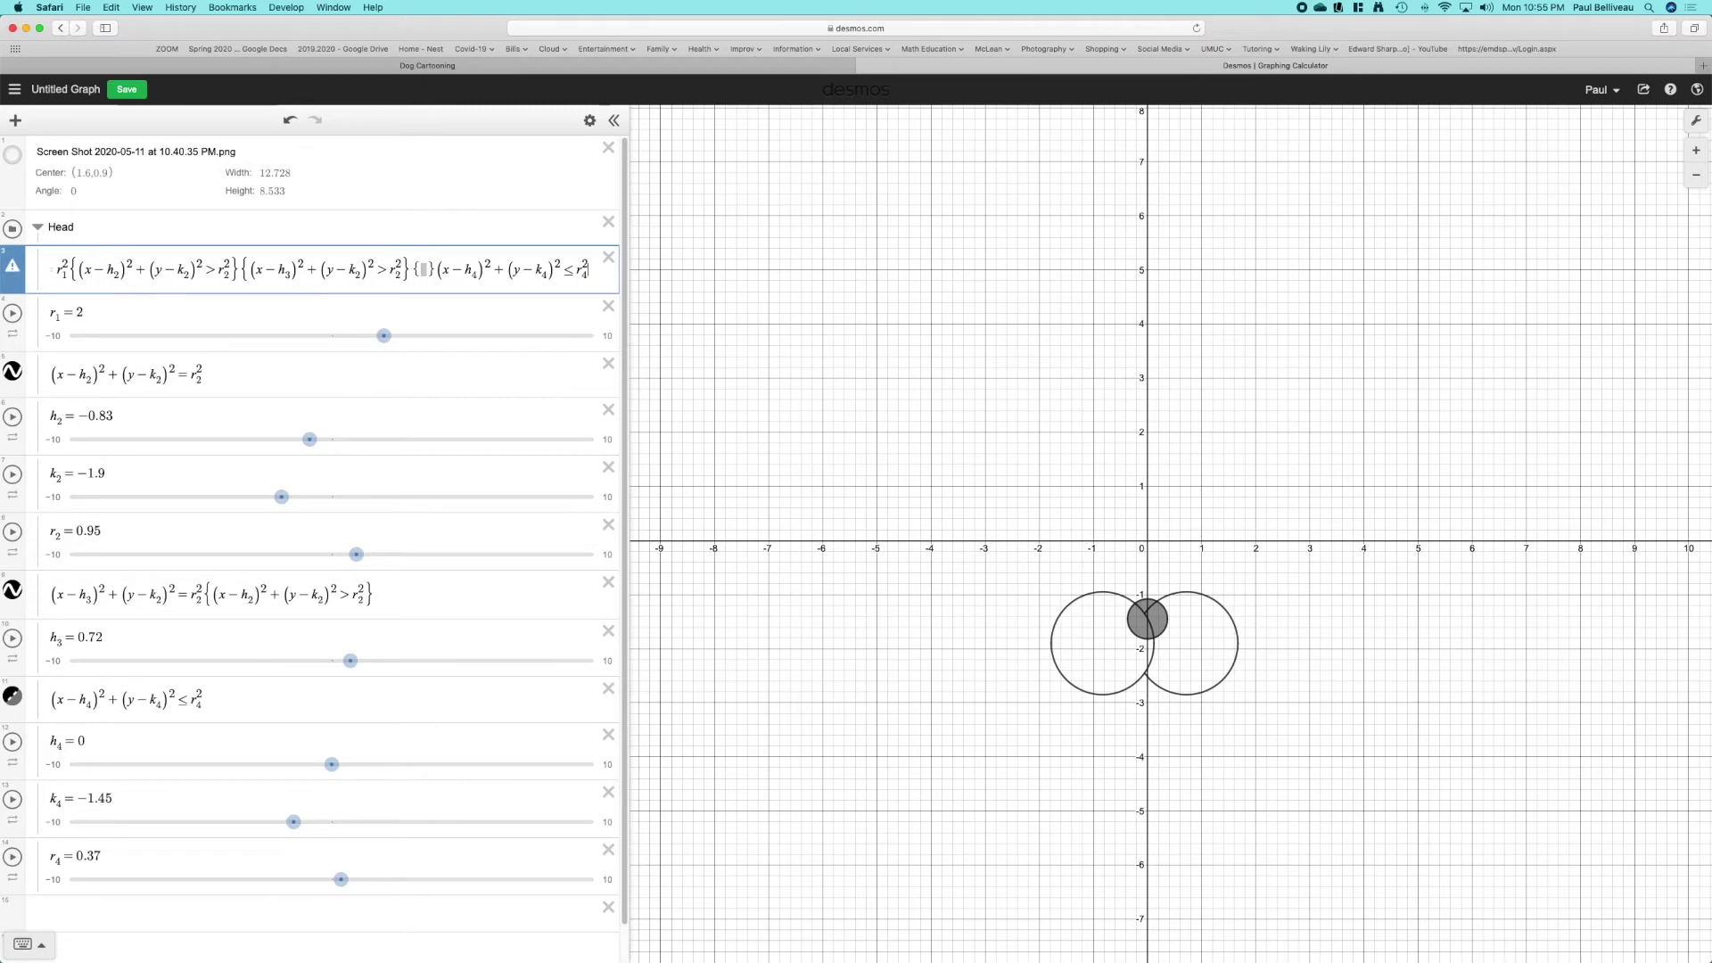
{"action": "left_click", "coordinate": [592, 273]}
{"action": "left_click", "coordinate": [567, 273]}
{"action": "key", "text": "BackSpace"}
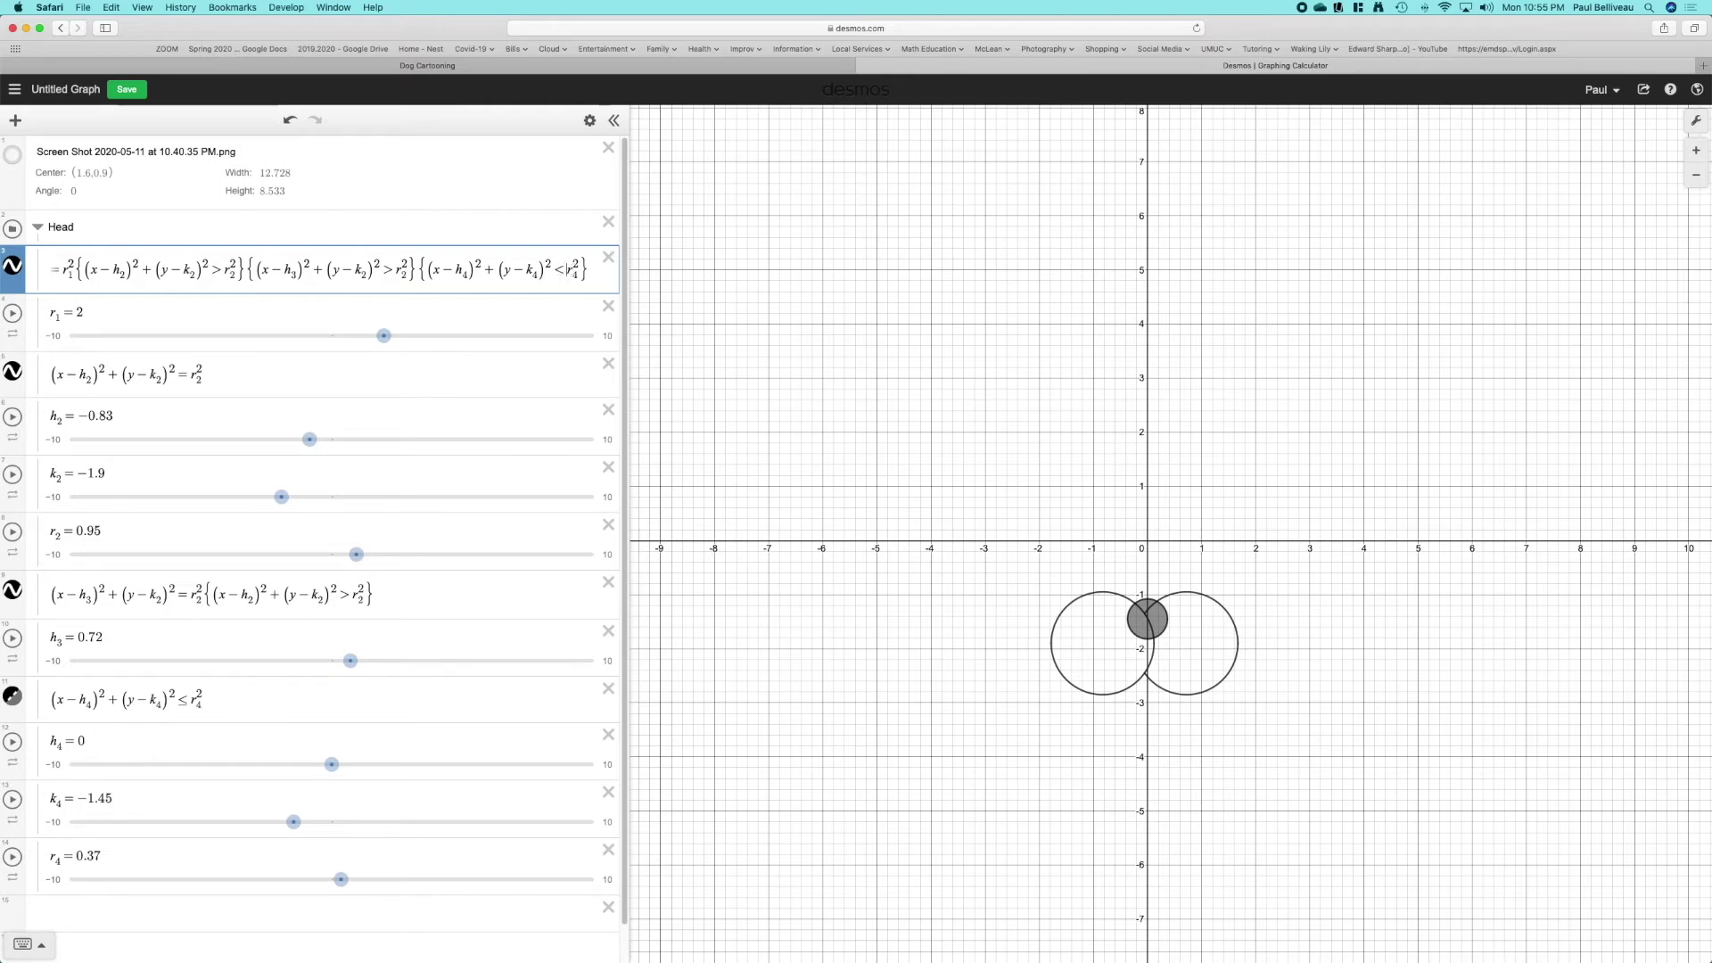
{"action": "key", "text": "BackSpace"}
{"action": "type", "text": ">"}
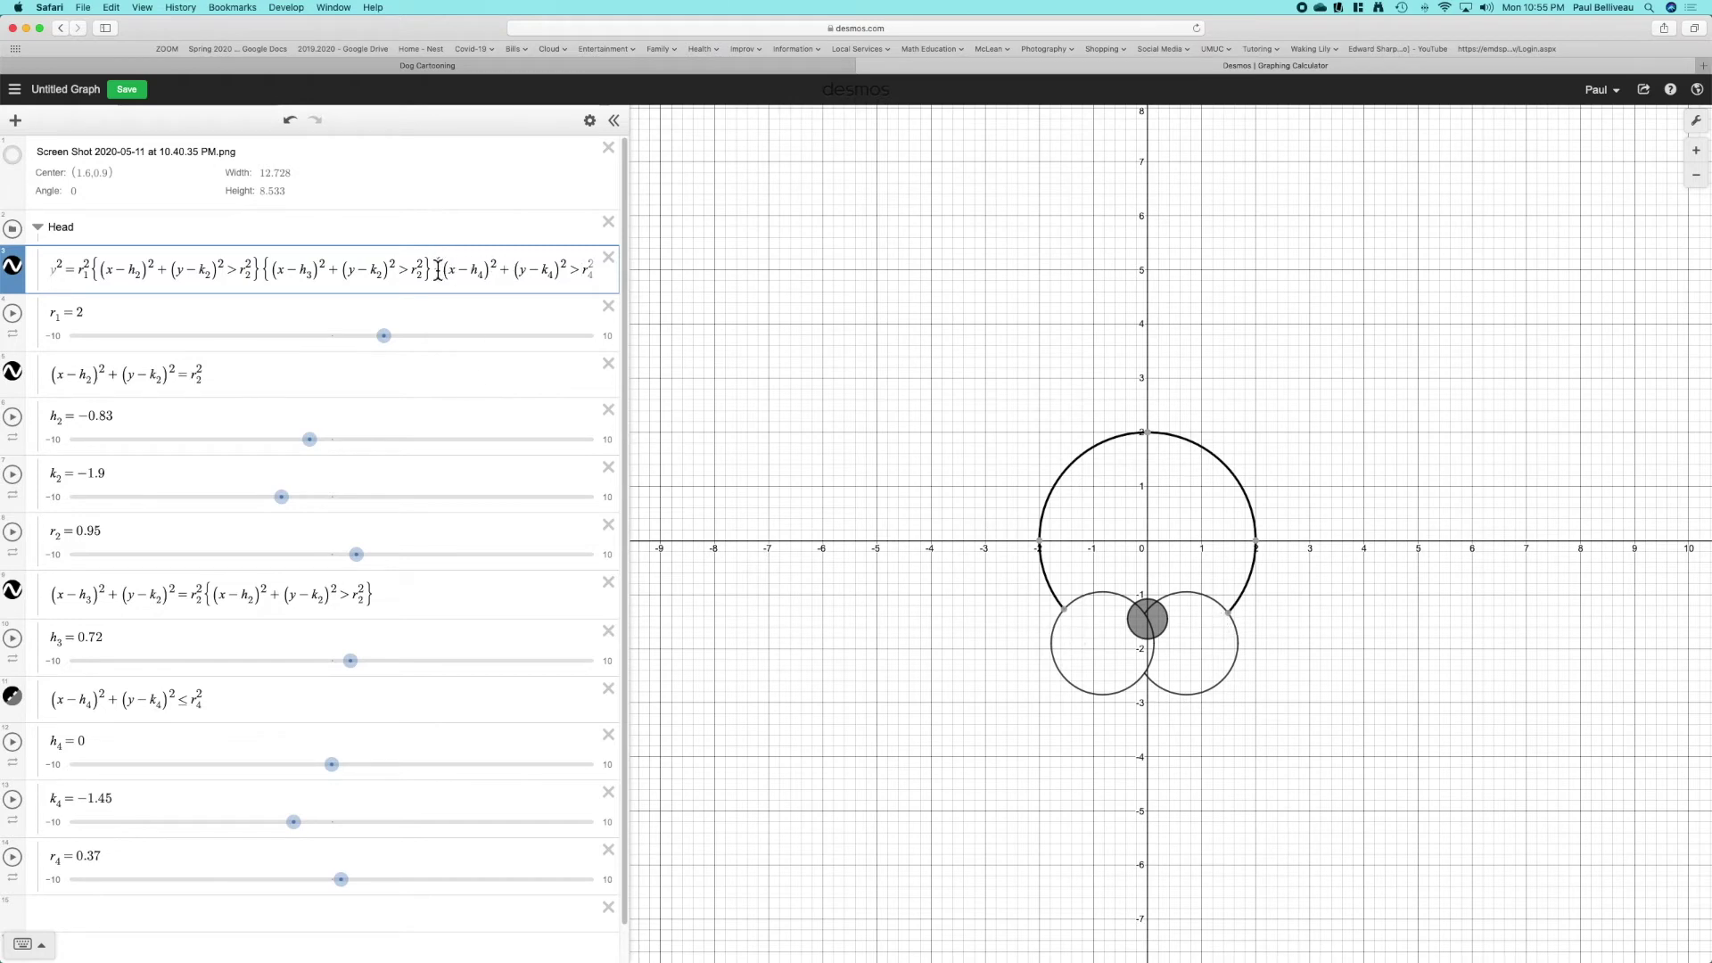
- Copy the restriction {(x-h_4)^2+(y-k_4)^2>r_4^2} from the head equation to the end of both muzzle circle equations
{"action": "left_click_drag", "start_coordinate": [442, 267], "coordinate": [609, 282]}
{"action": "key", "text": "super+c"}
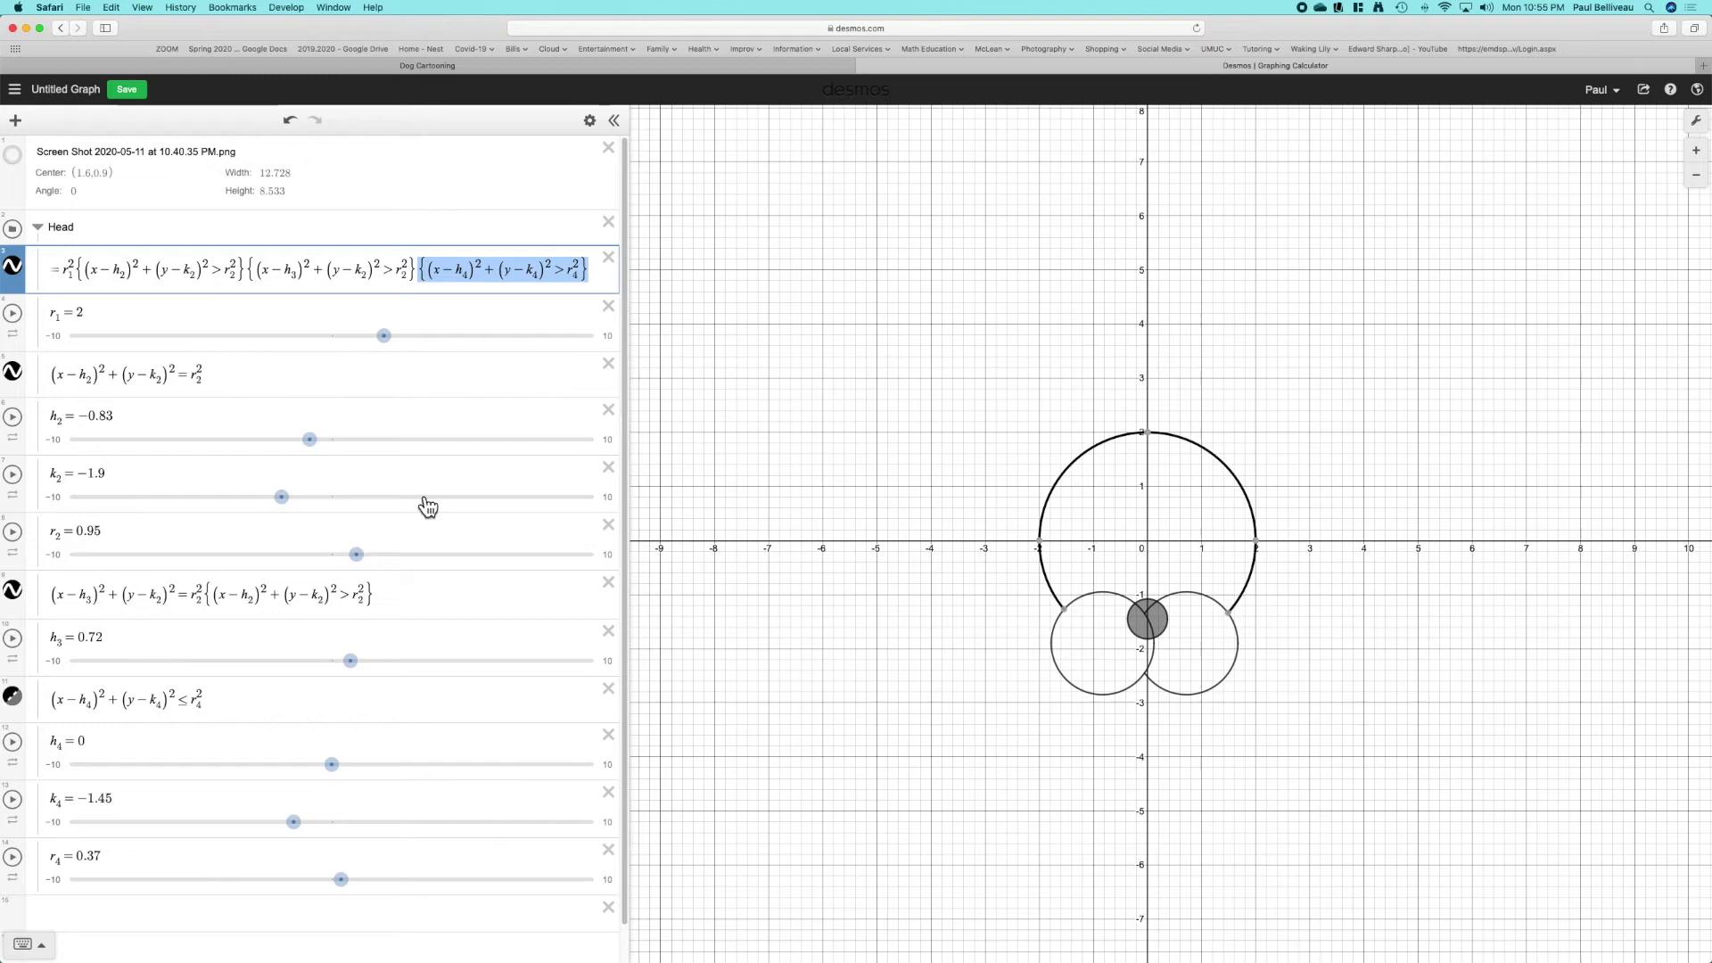
{"action": "left_click", "coordinate": [418, 597]}
{"action": "key", "text": "super+v"}
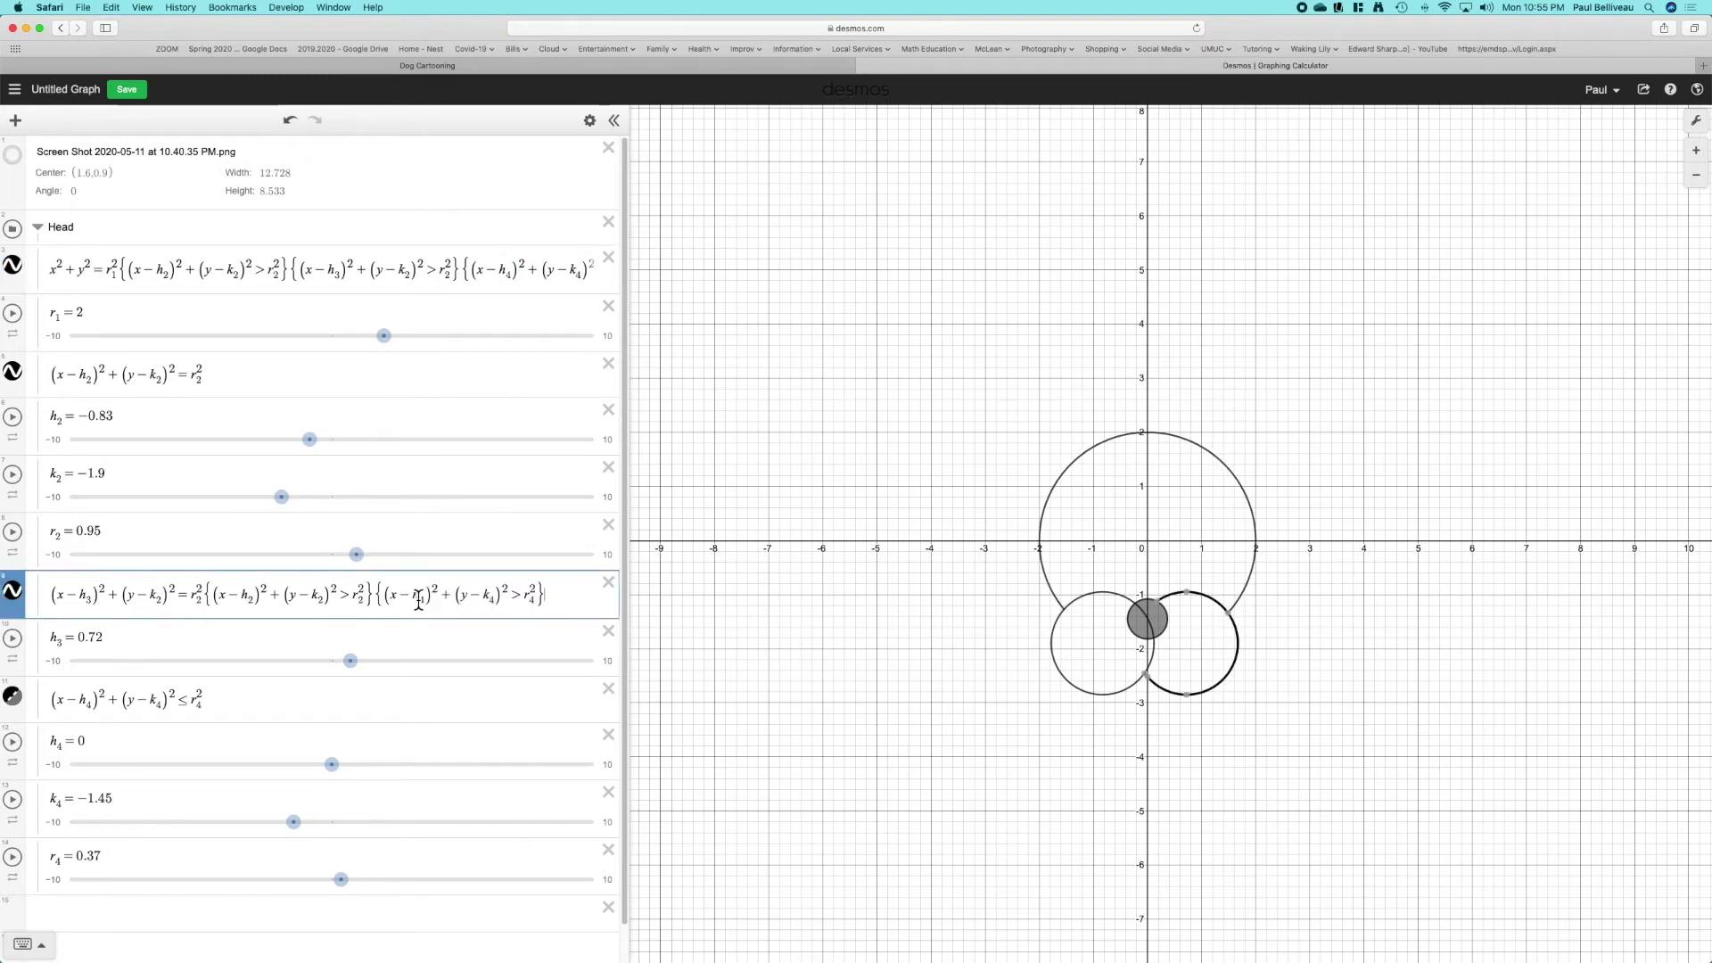
{"action": "scroll", "coordinate": [364, 643], "scroll_direction": "down", "scroll_amount": 1}
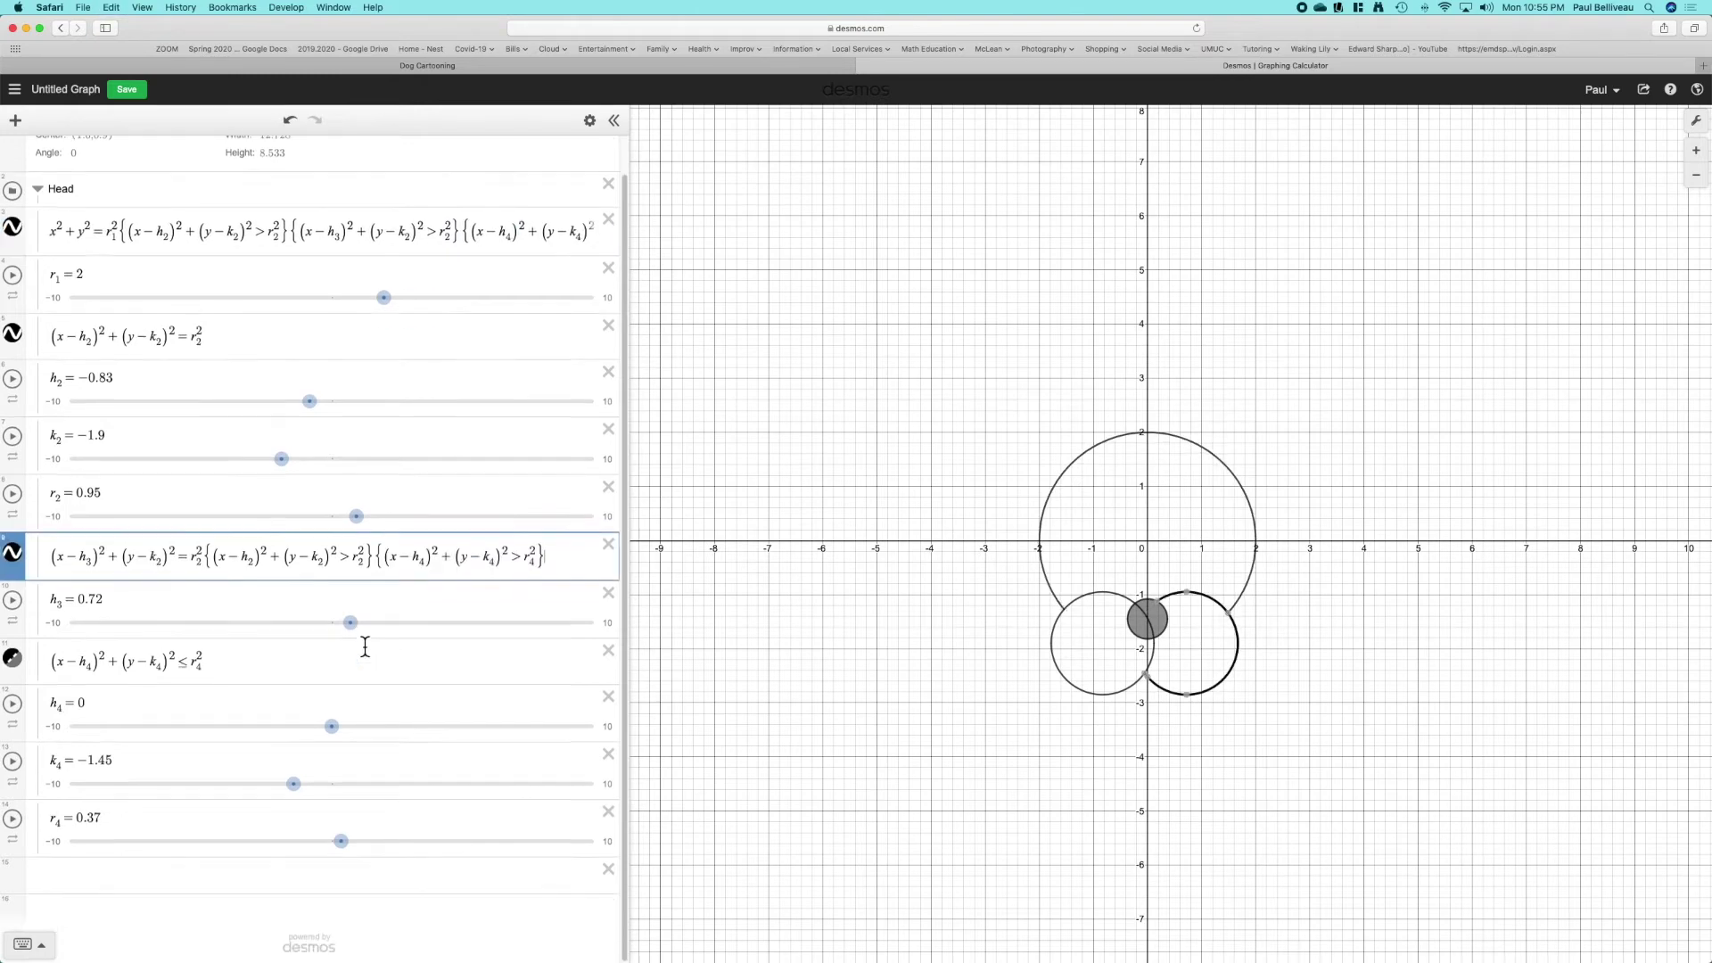
{"action": "left_click", "coordinate": [259, 346]}
{"action": "key", "text": "super+v"}
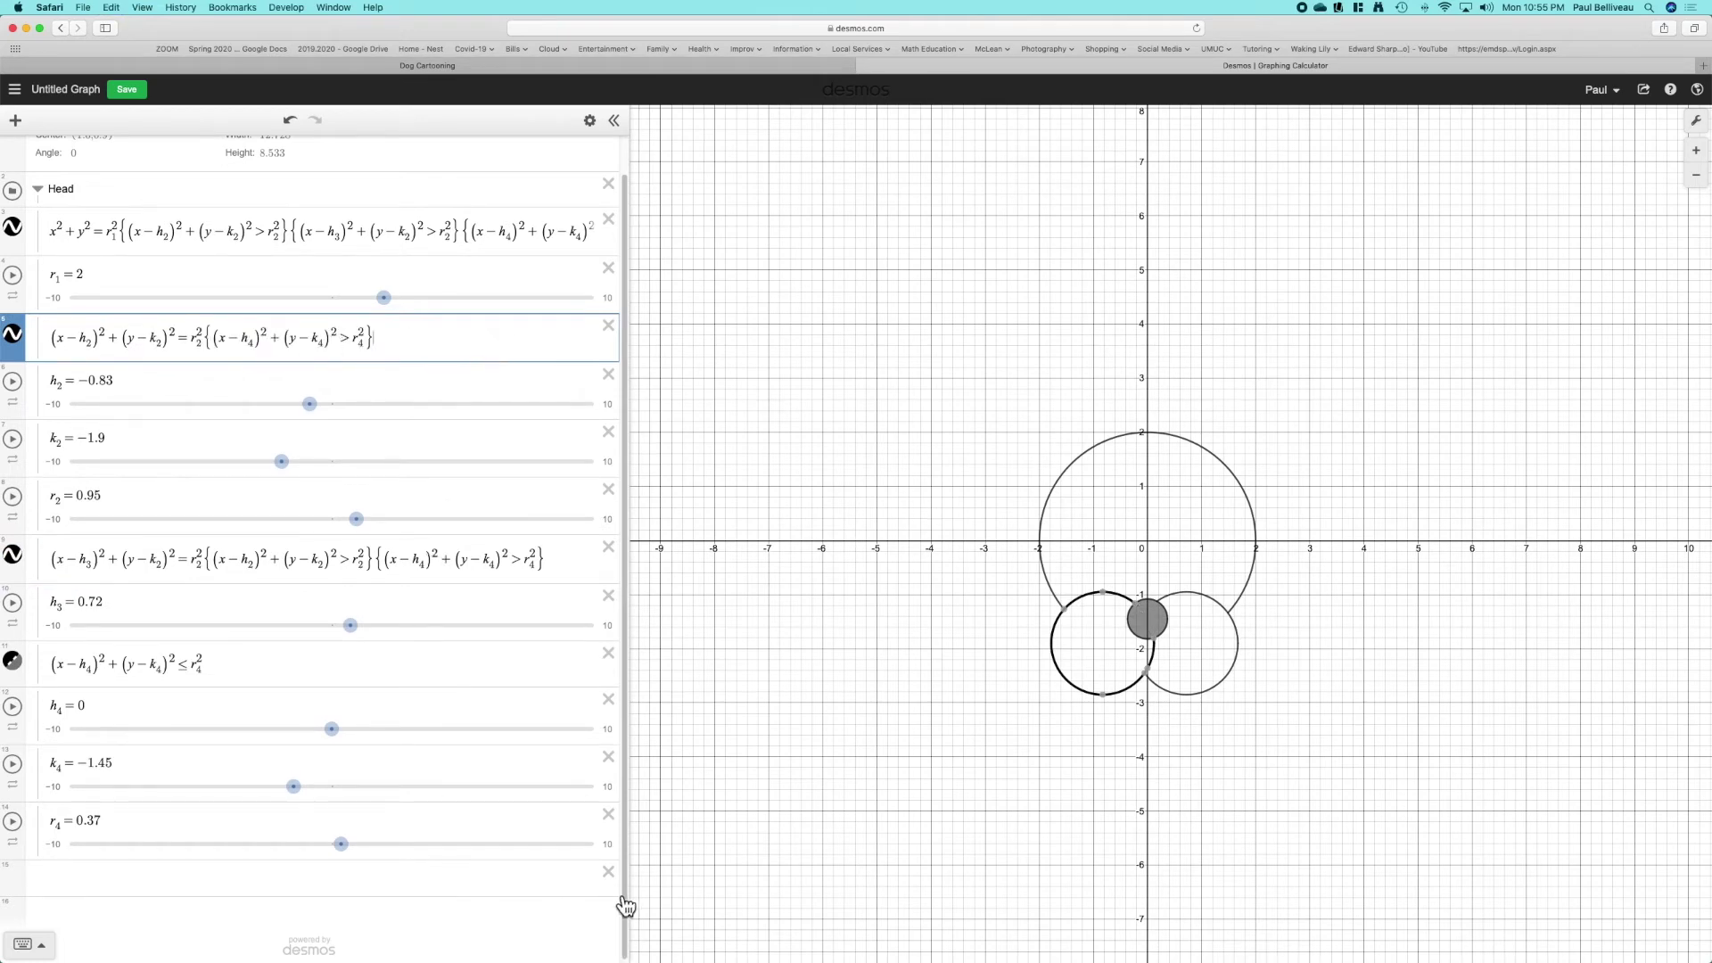
{"action": "left_click", "coordinate": [154, 882]}
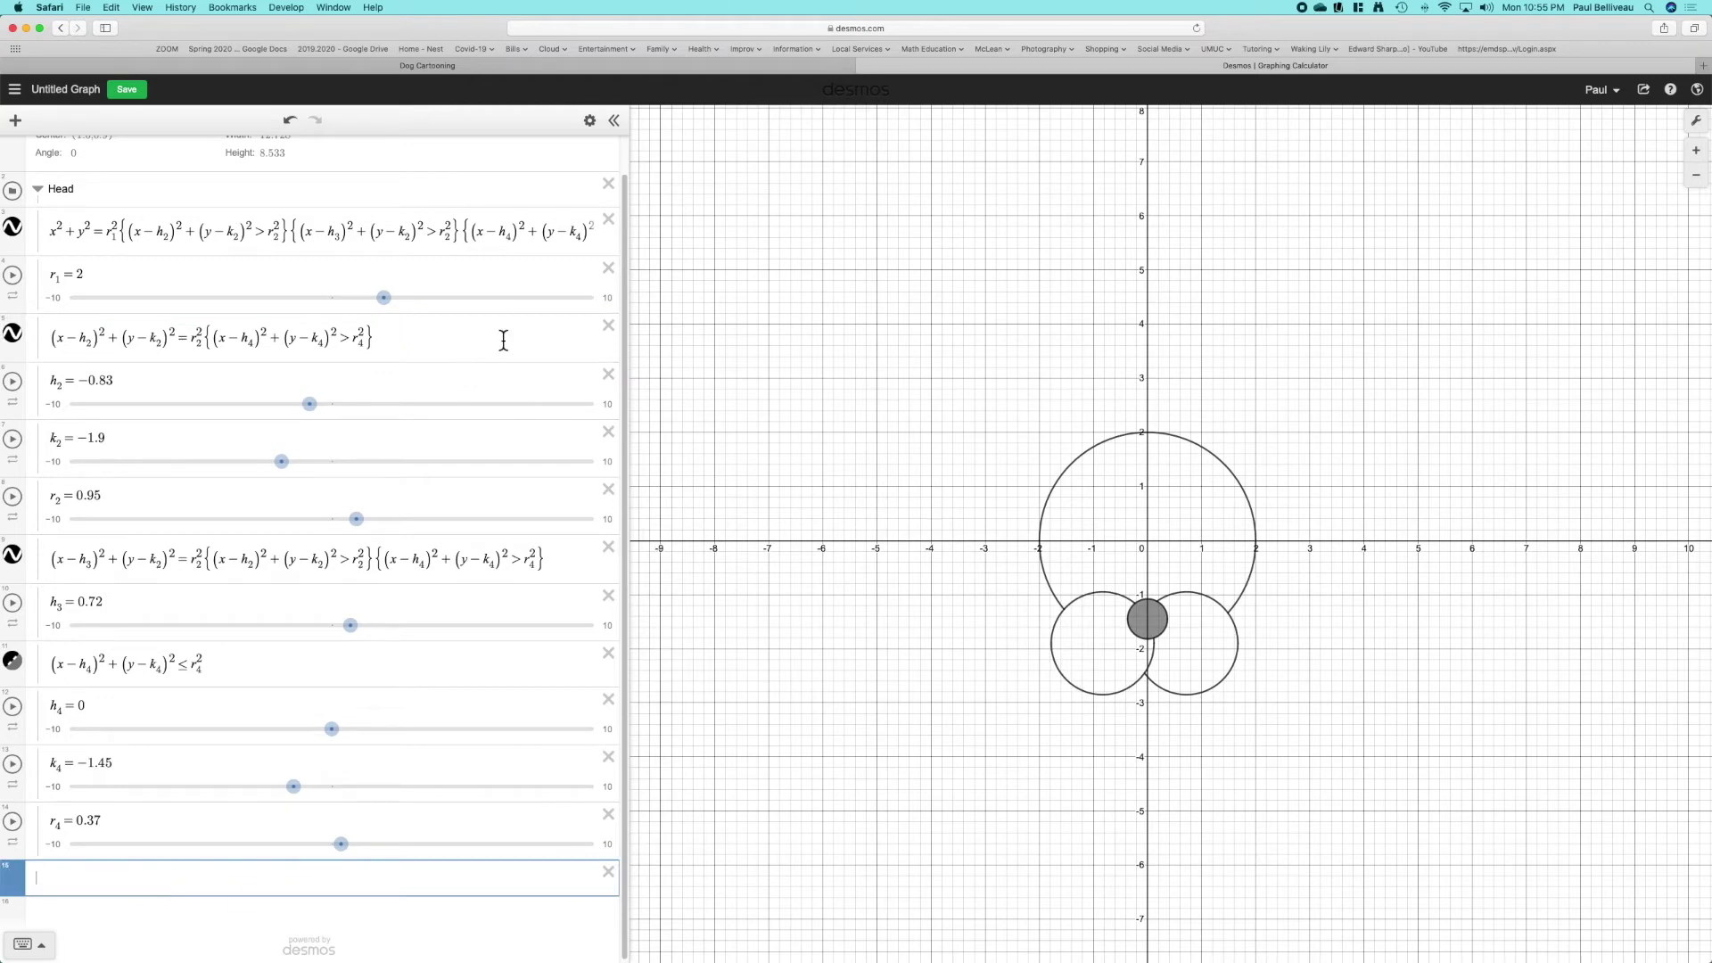
- Hide the grid and both axes to inspect the nose and muzzle overlap, and turn them all back on
{"action": "left_click", "coordinate": [1696, 121]}
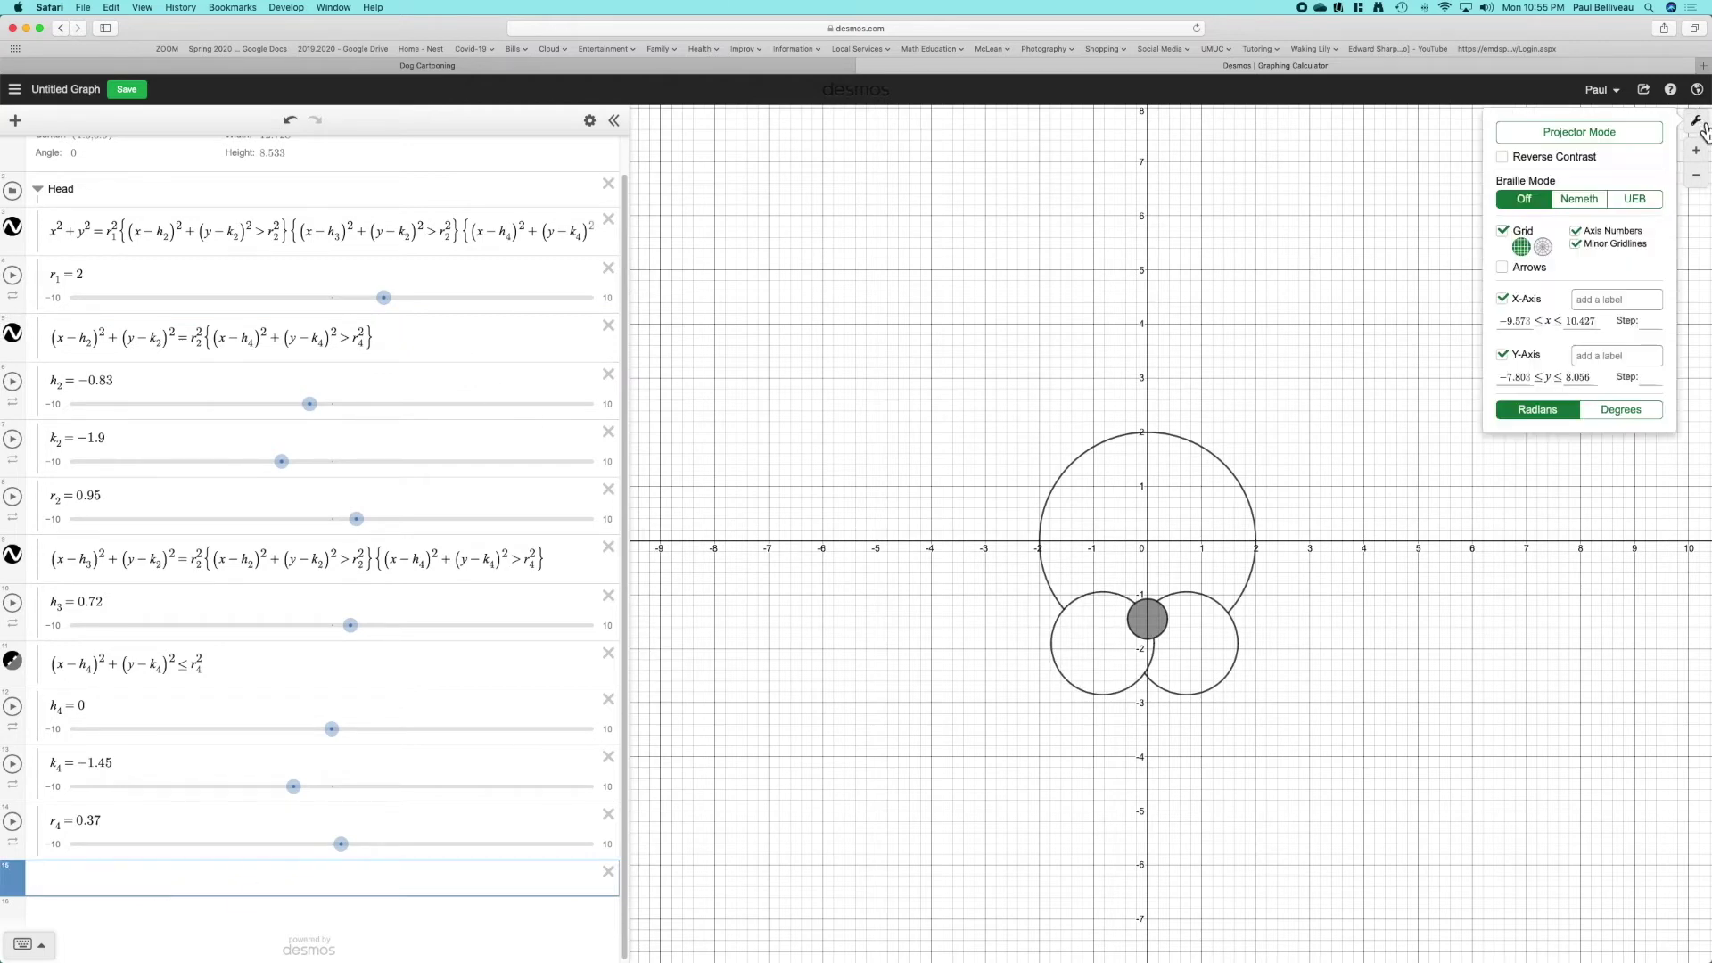
{"action": "left_click", "coordinate": [1503, 231]}
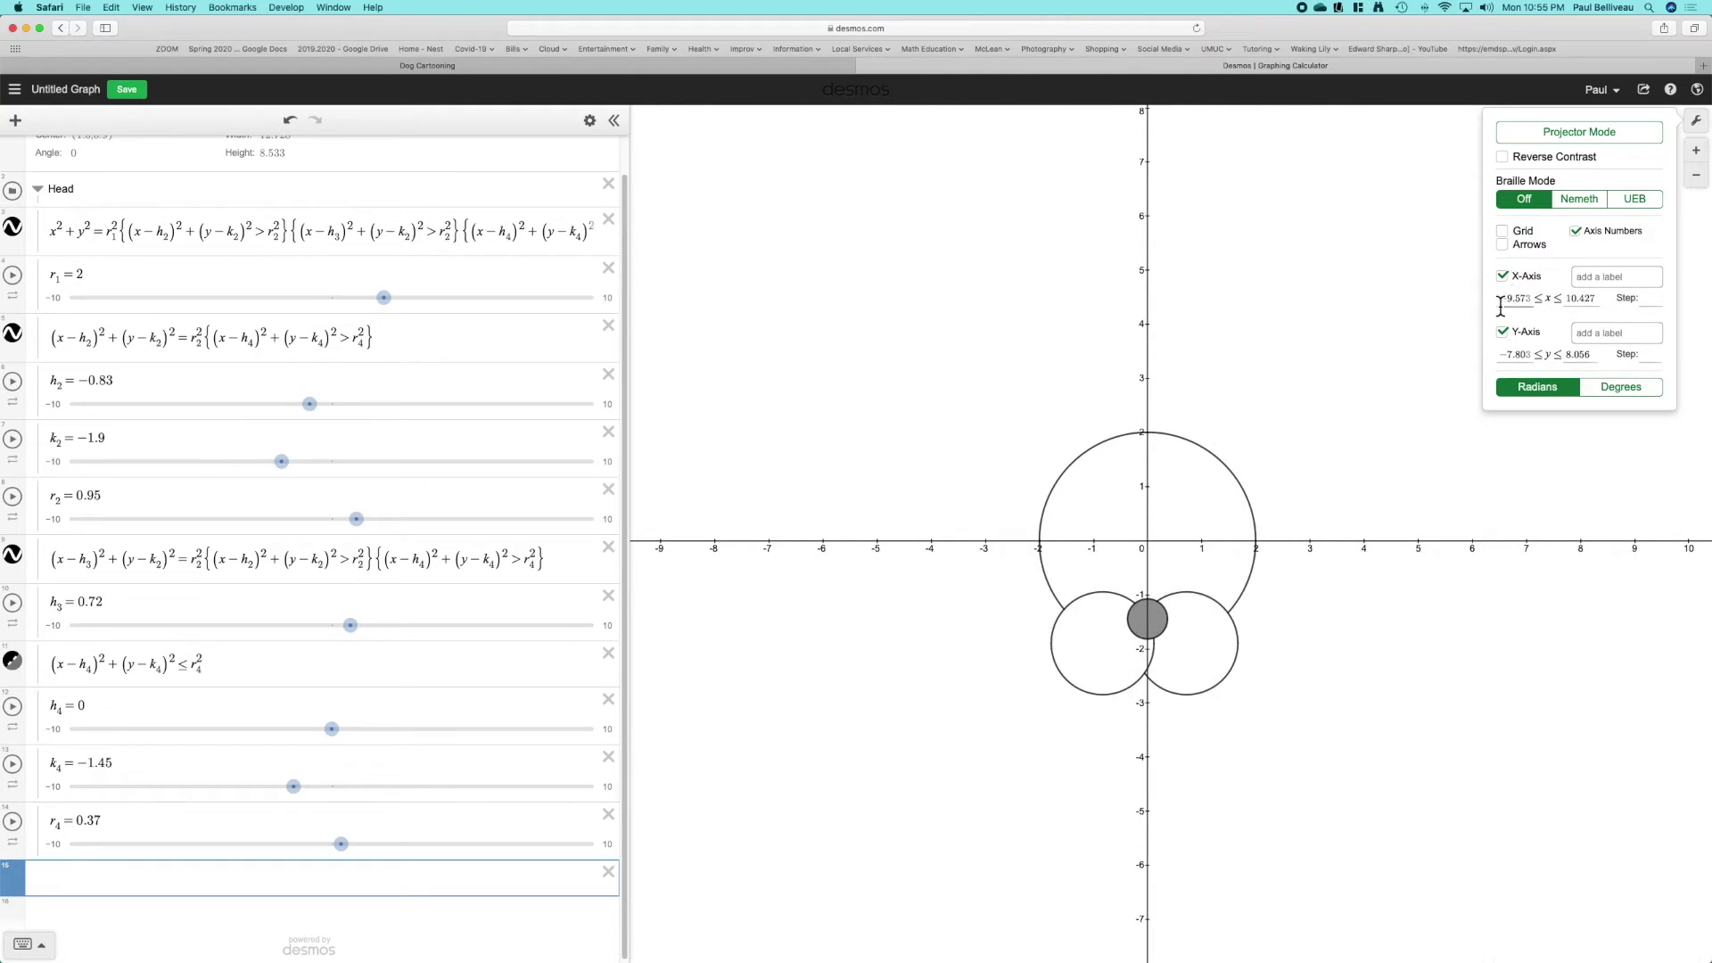
{"action": "left_click", "coordinate": [1512, 287]}
{"action": "left_click", "coordinate": [1510, 339]}
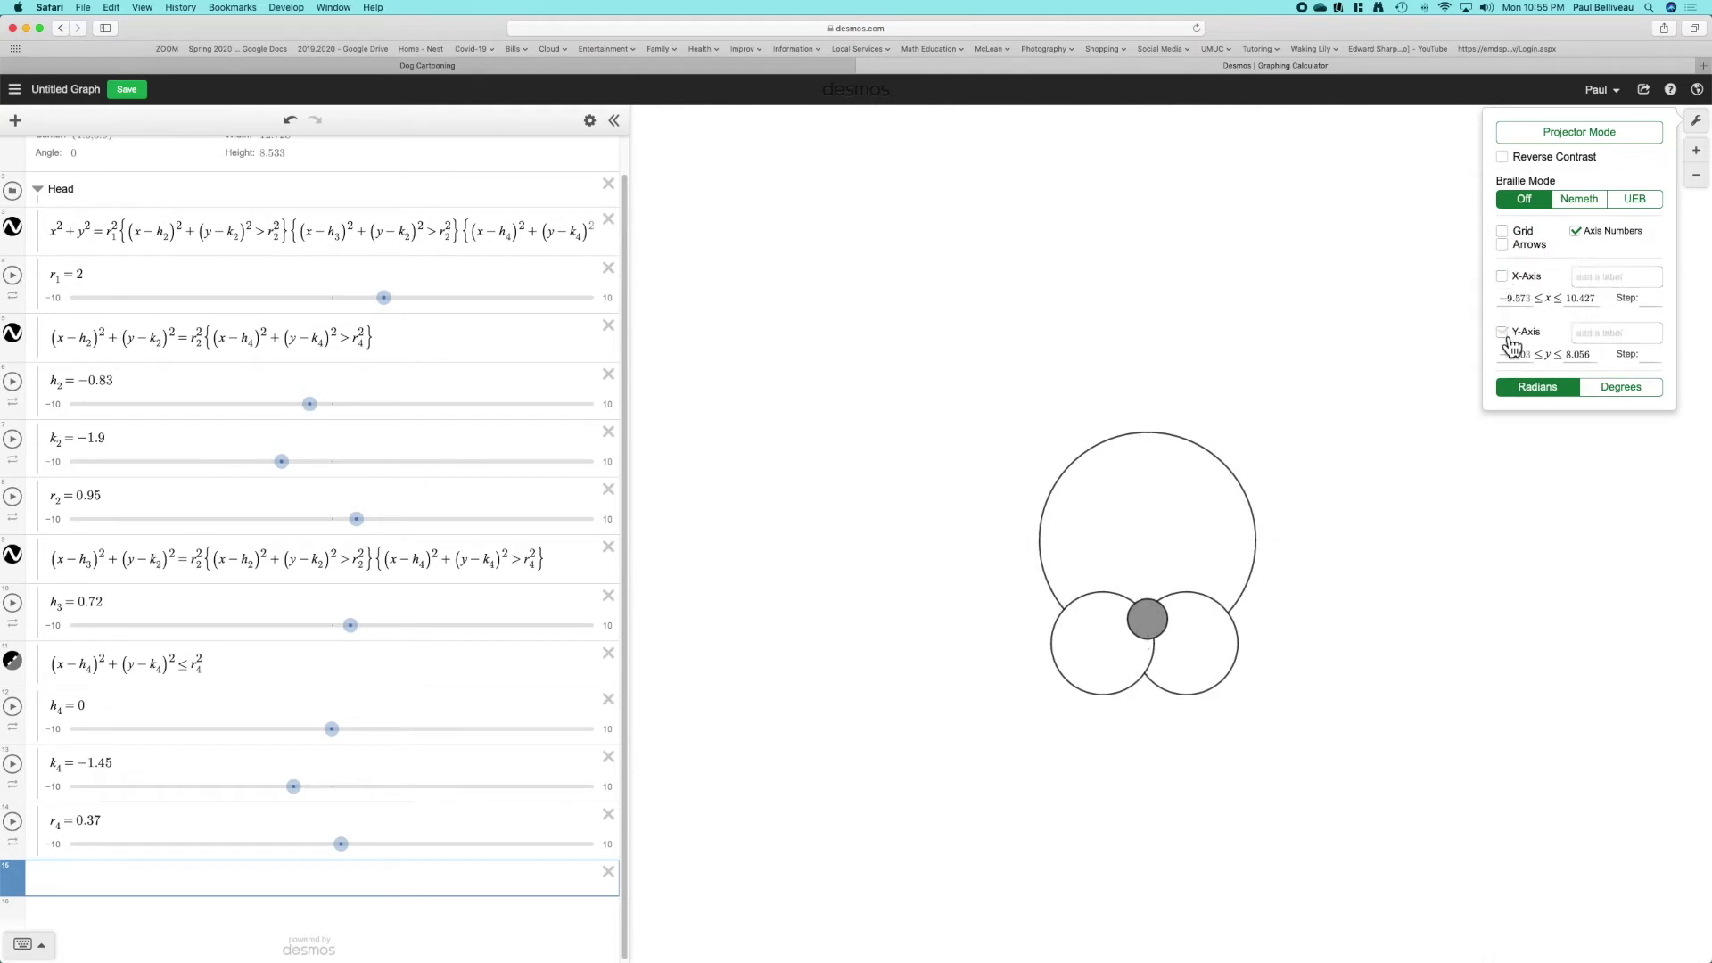
{"action": "left_click", "coordinate": [1508, 339]}
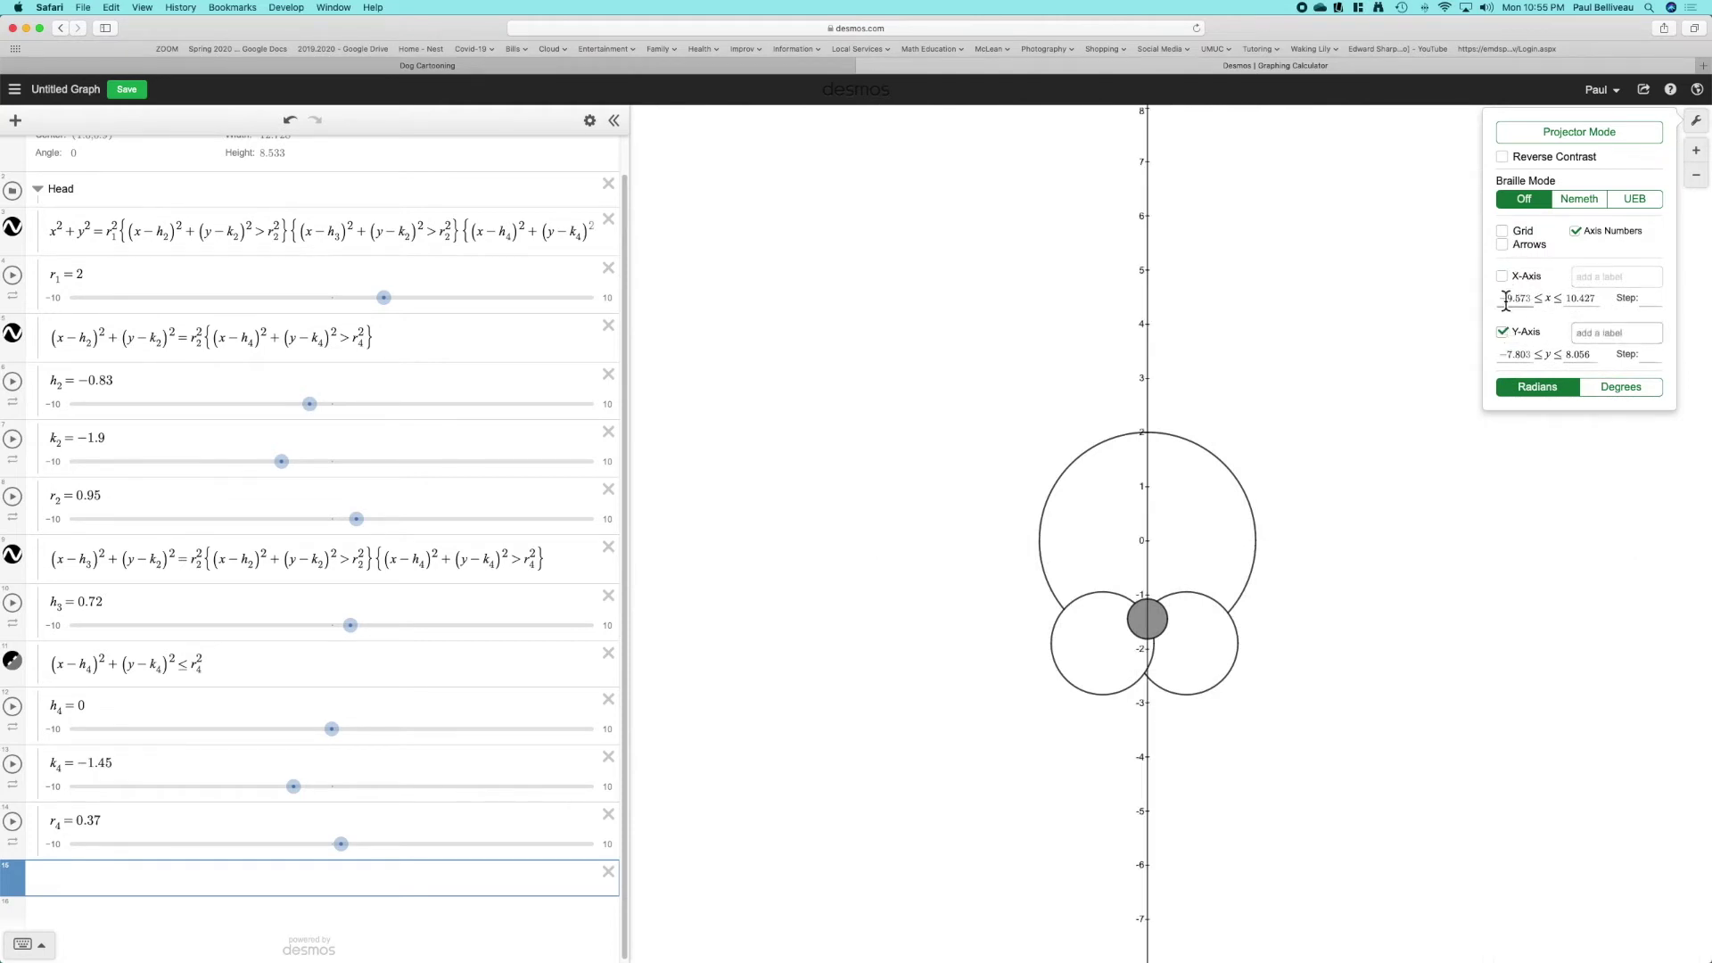
{"action": "left_click", "coordinate": [1505, 280]}
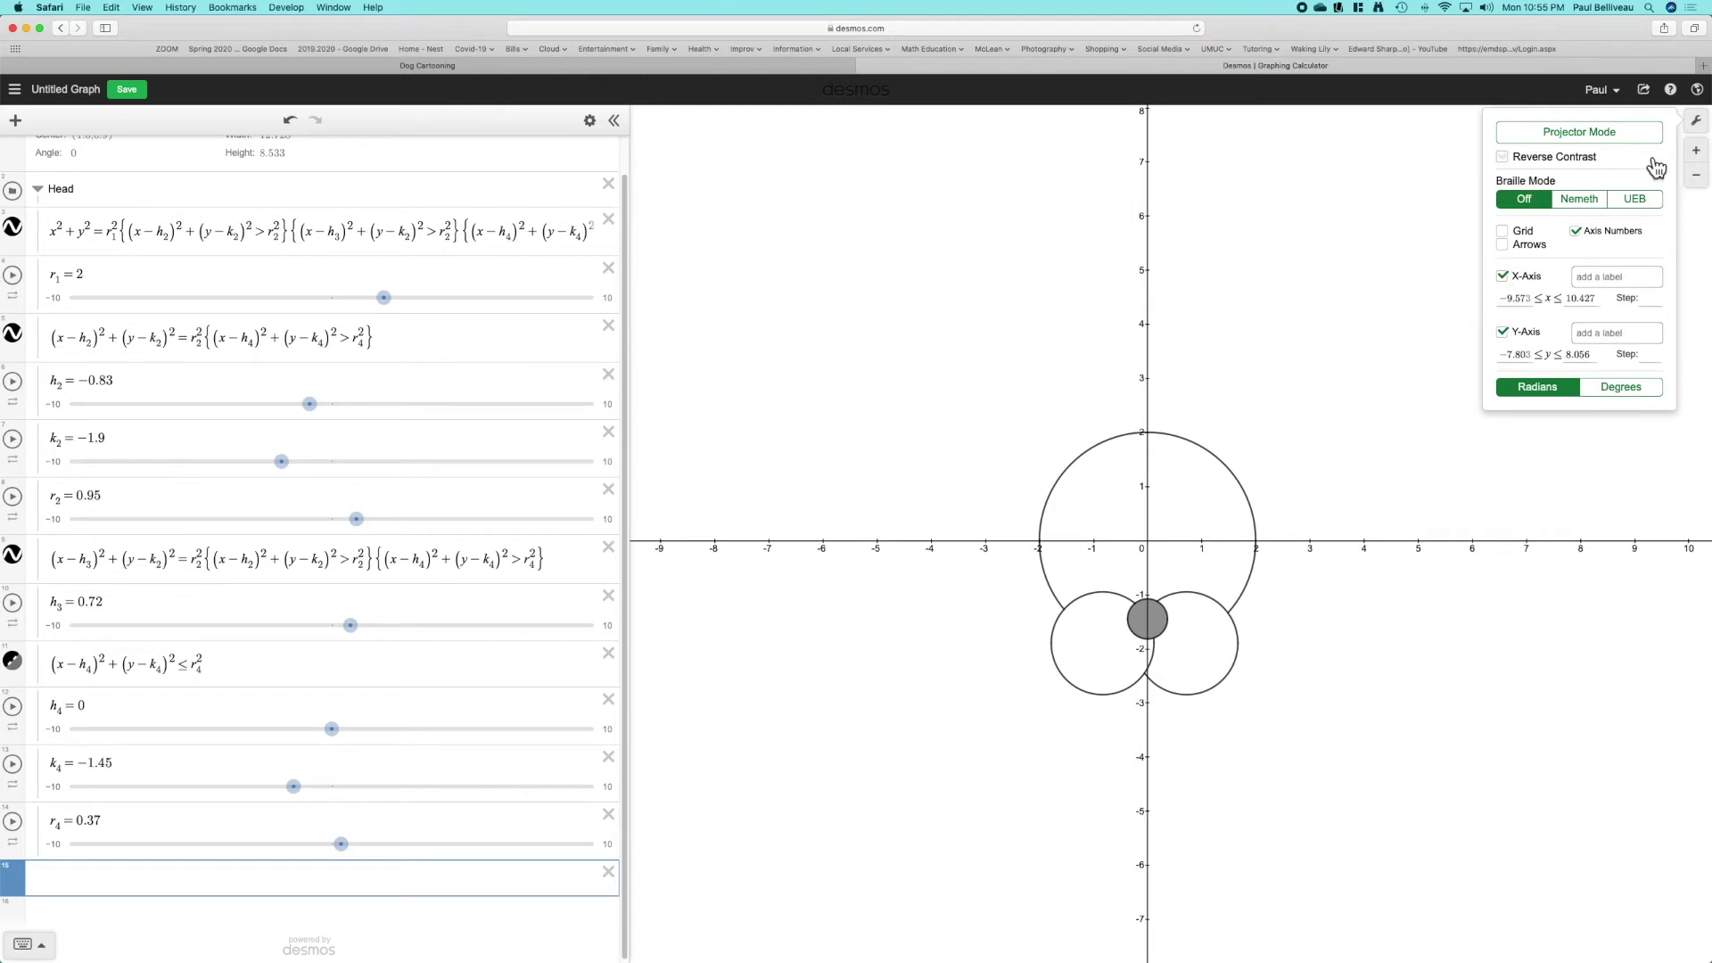
{"action": "left_click", "coordinate": [1523, 233]}
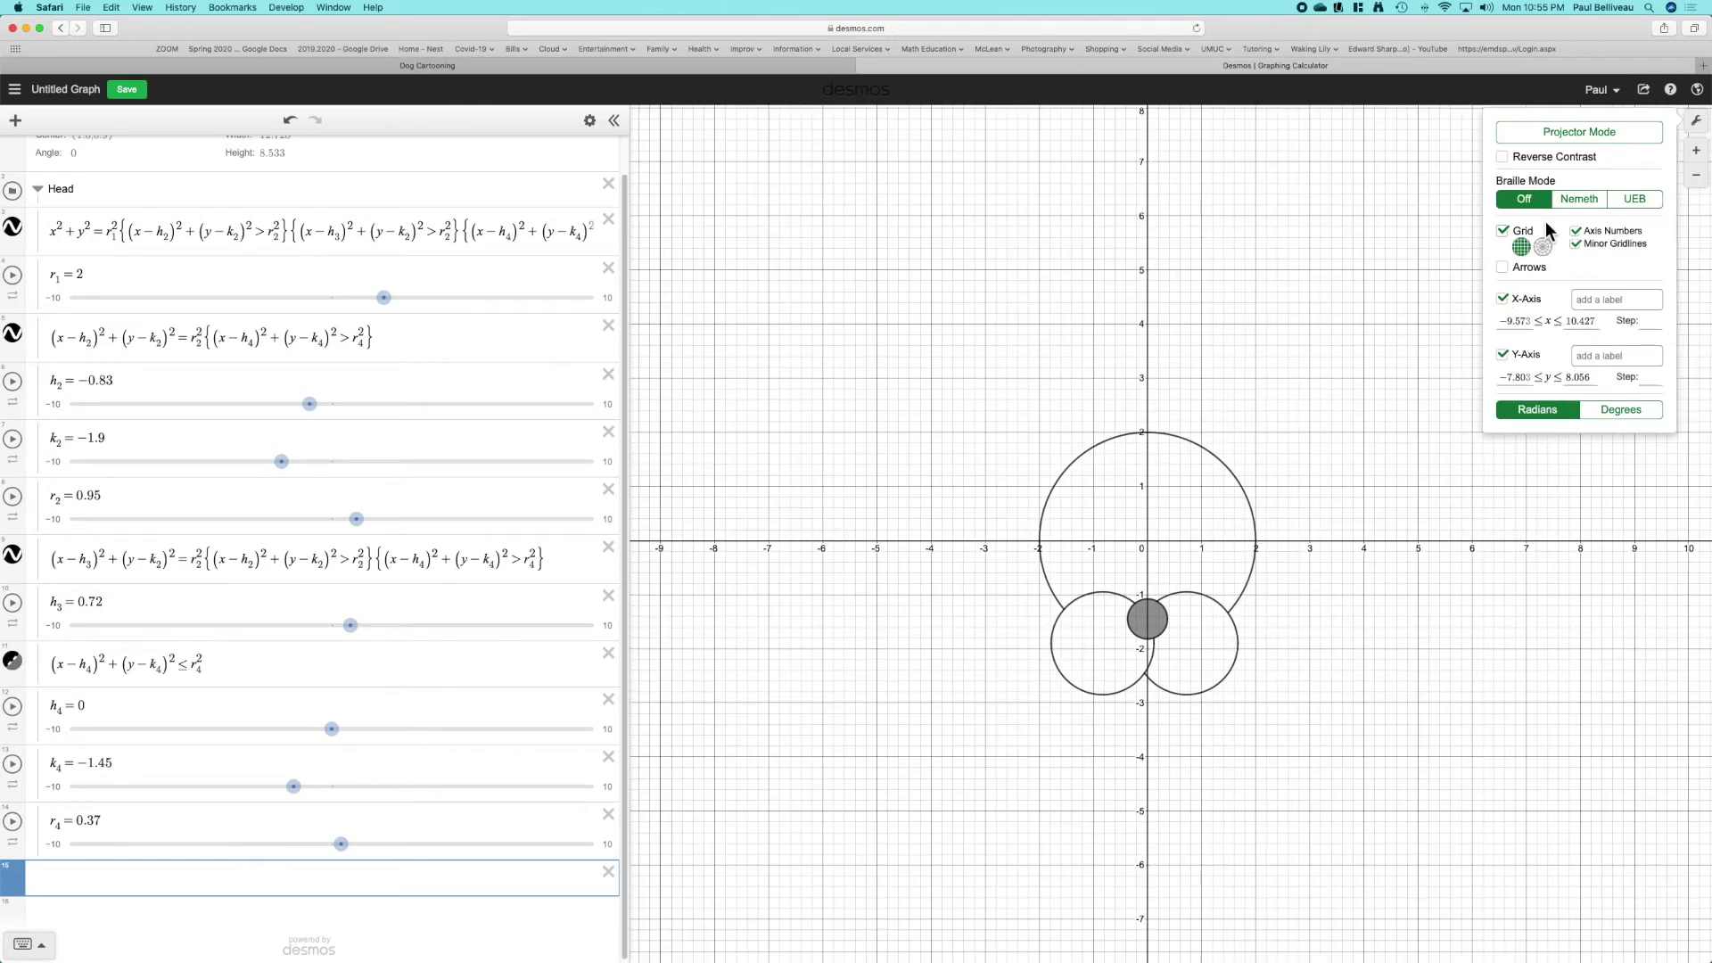
{"action": "left_click", "coordinate": [1696, 121]}
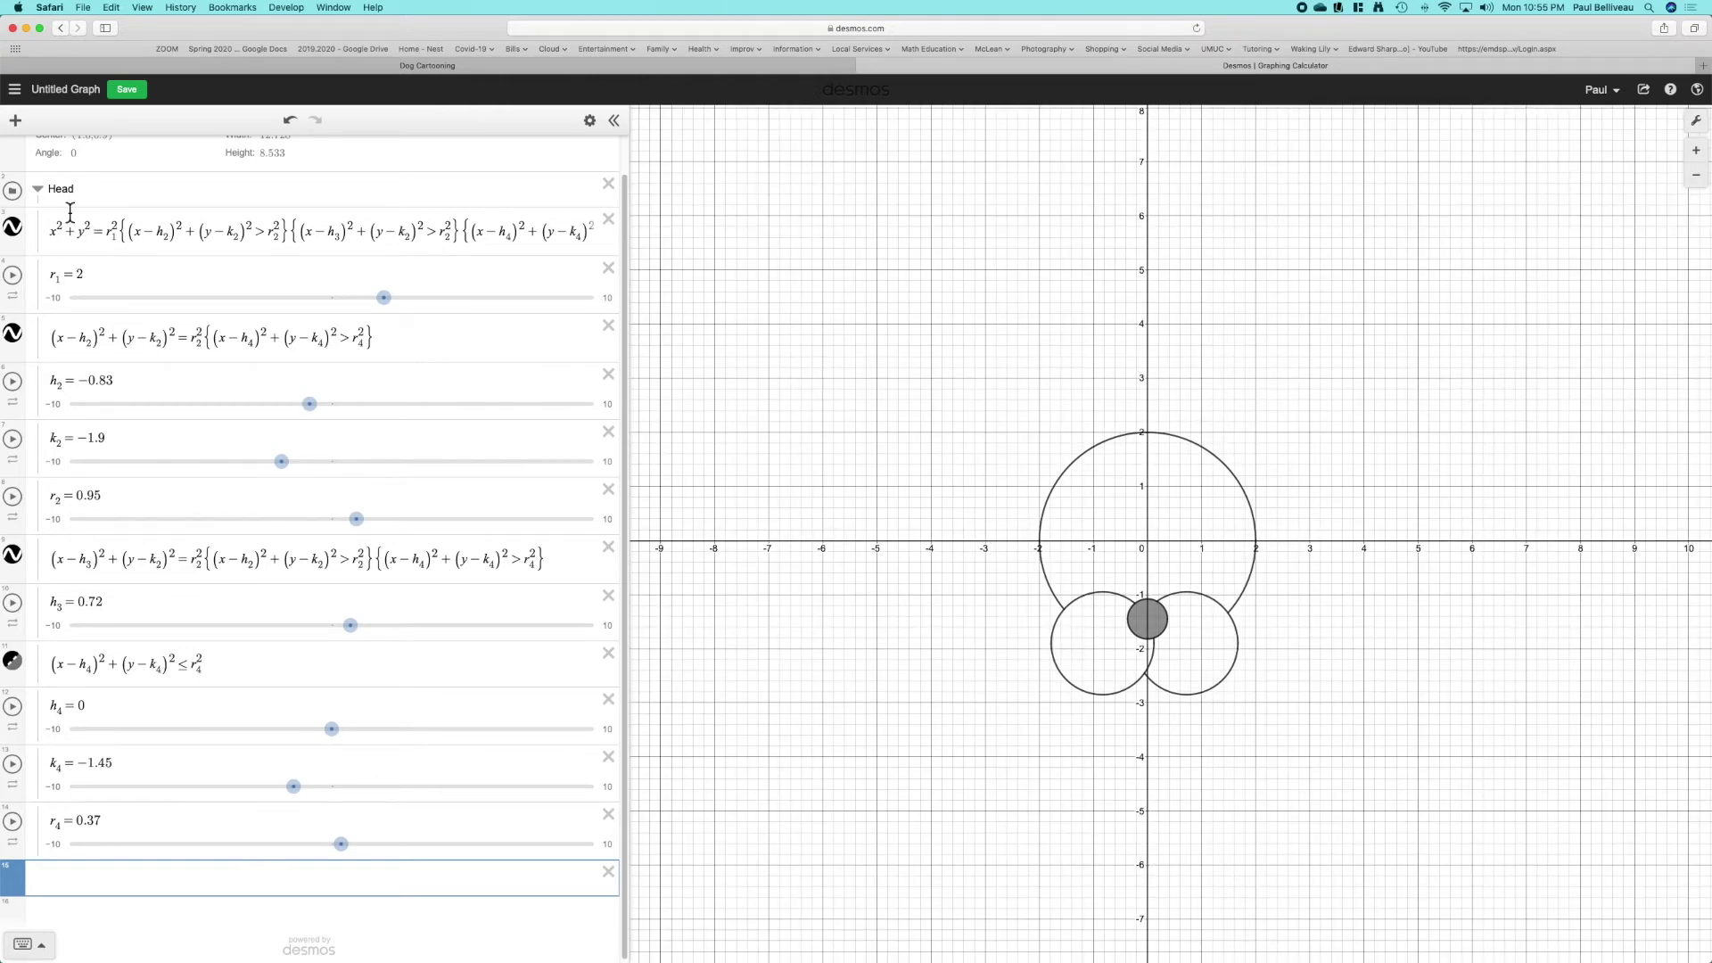
- Collapse the Head folder and add a folder named Eyes below it with a blank expression inside
{"action": "left_click", "coordinate": [37, 188]}
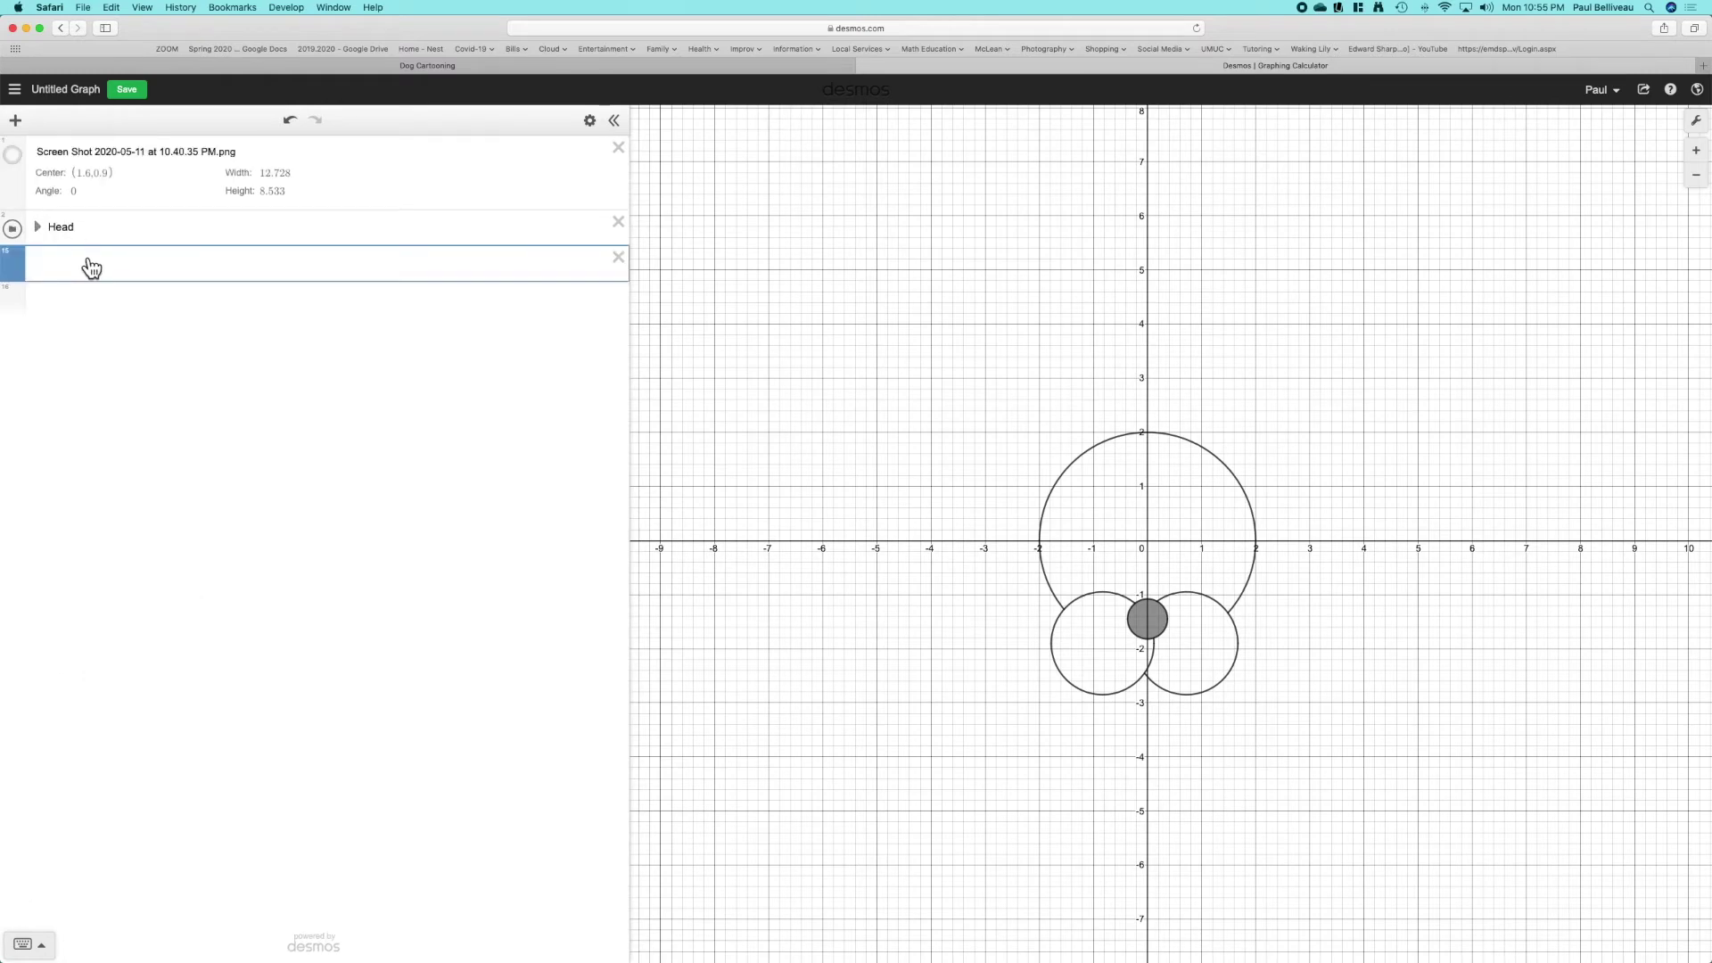
{"action": "left_click", "coordinate": [16, 121]}
{"action": "left_click", "coordinate": [45, 243]}
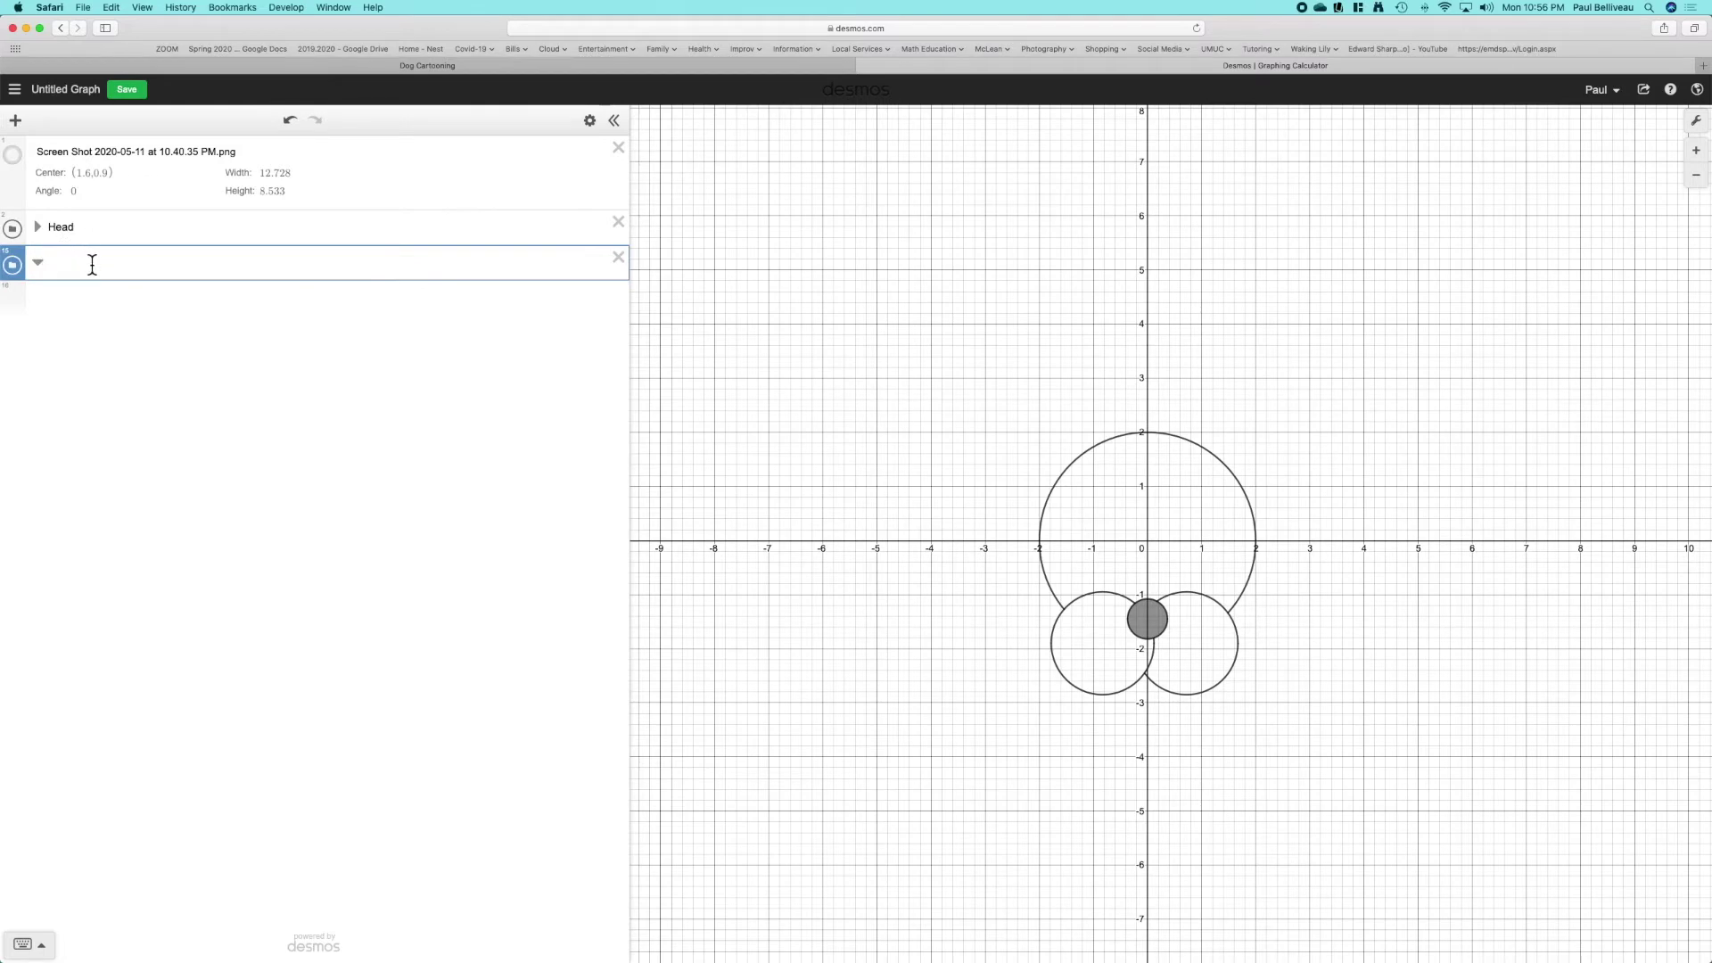
{"action": "type", "text": "Eyes"}
{"action": "key", "text": "Return"}
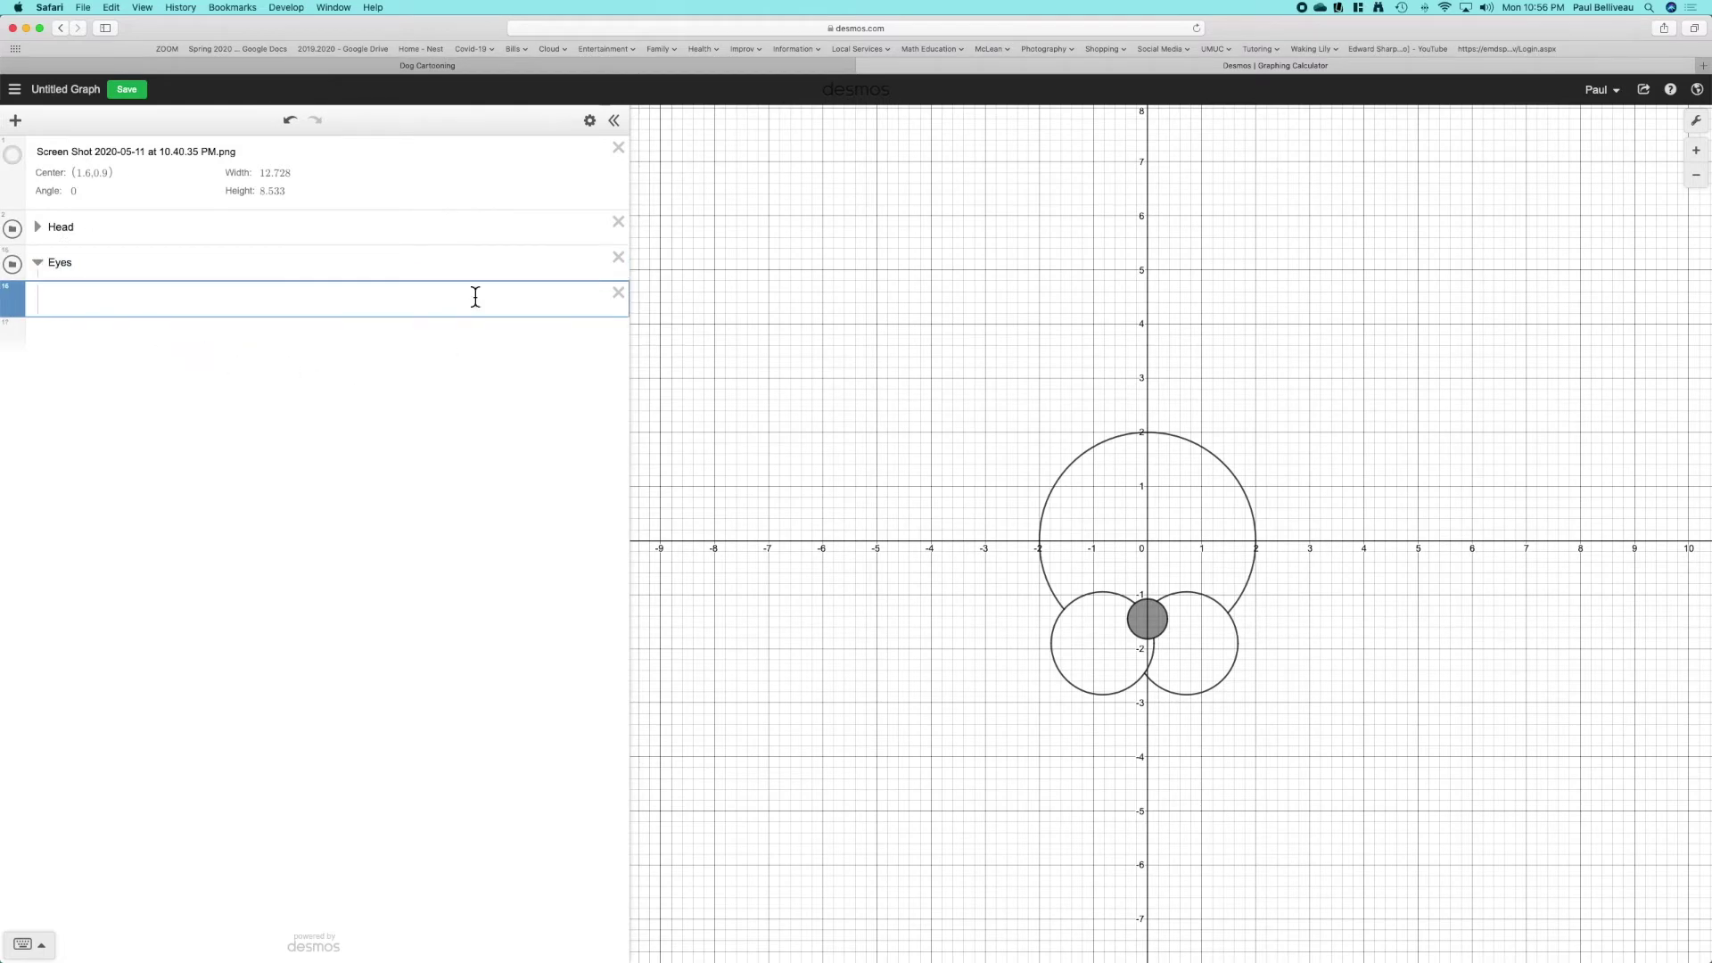
- Show the dog image again and check which variable subscripts the Head folder already uses
{"action": "left_click", "coordinate": [12, 156]}
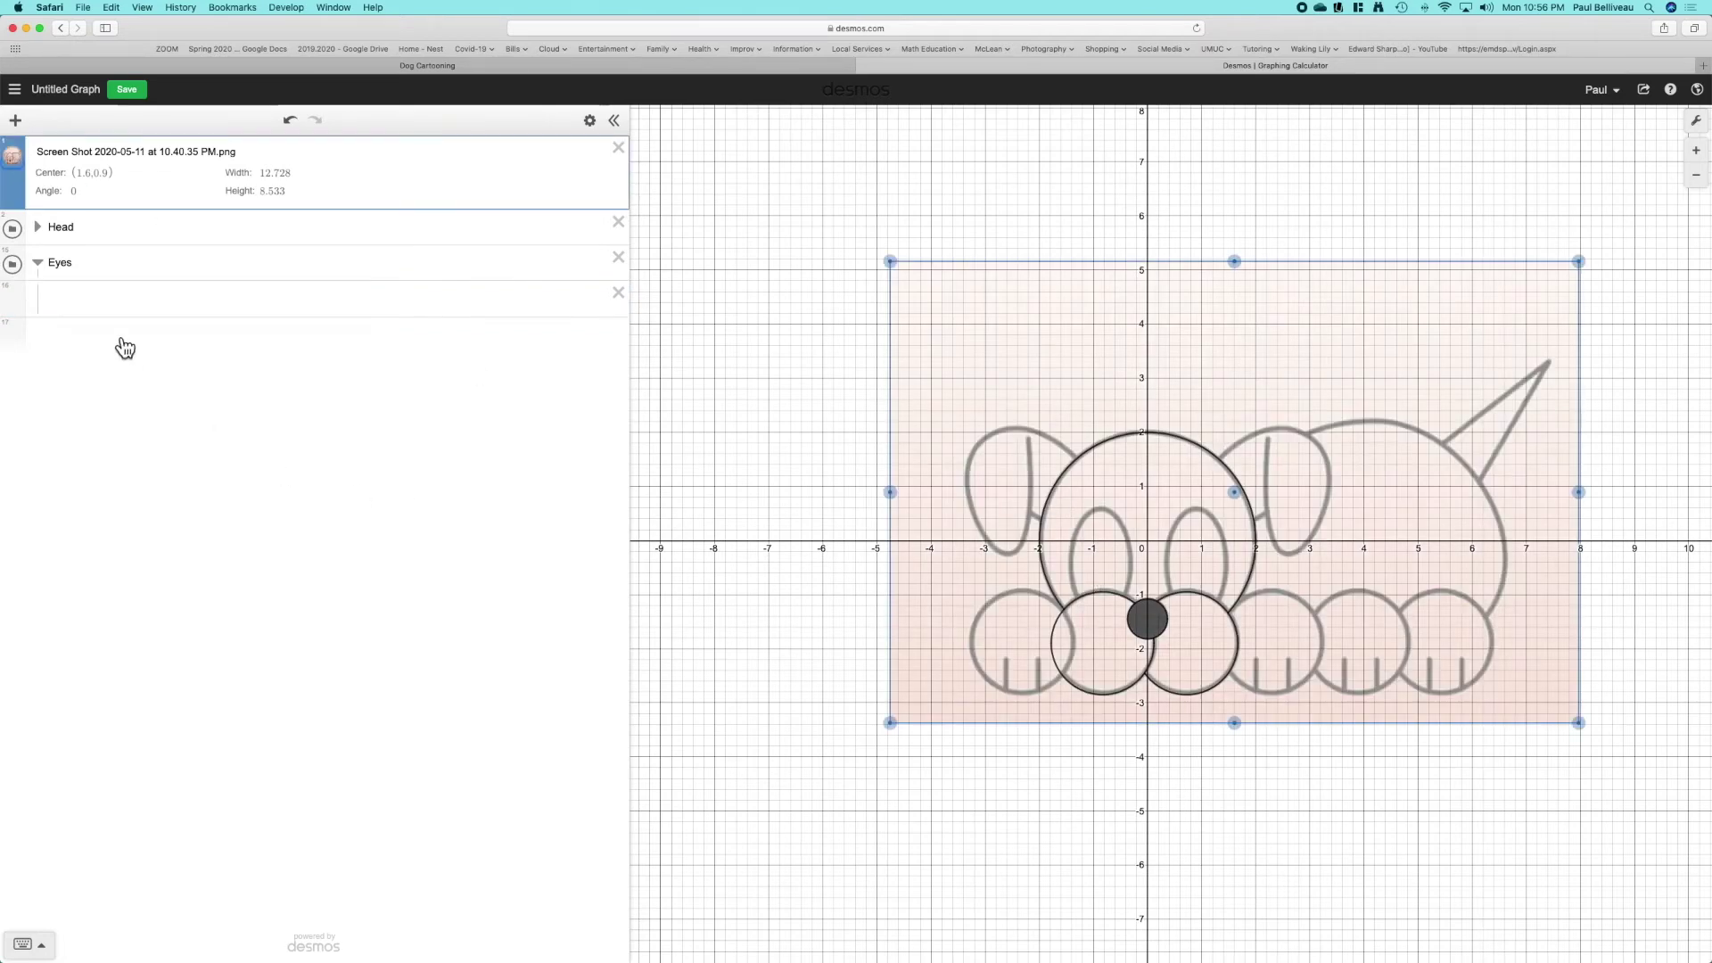
{"action": "left_click", "coordinate": [92, 306]}
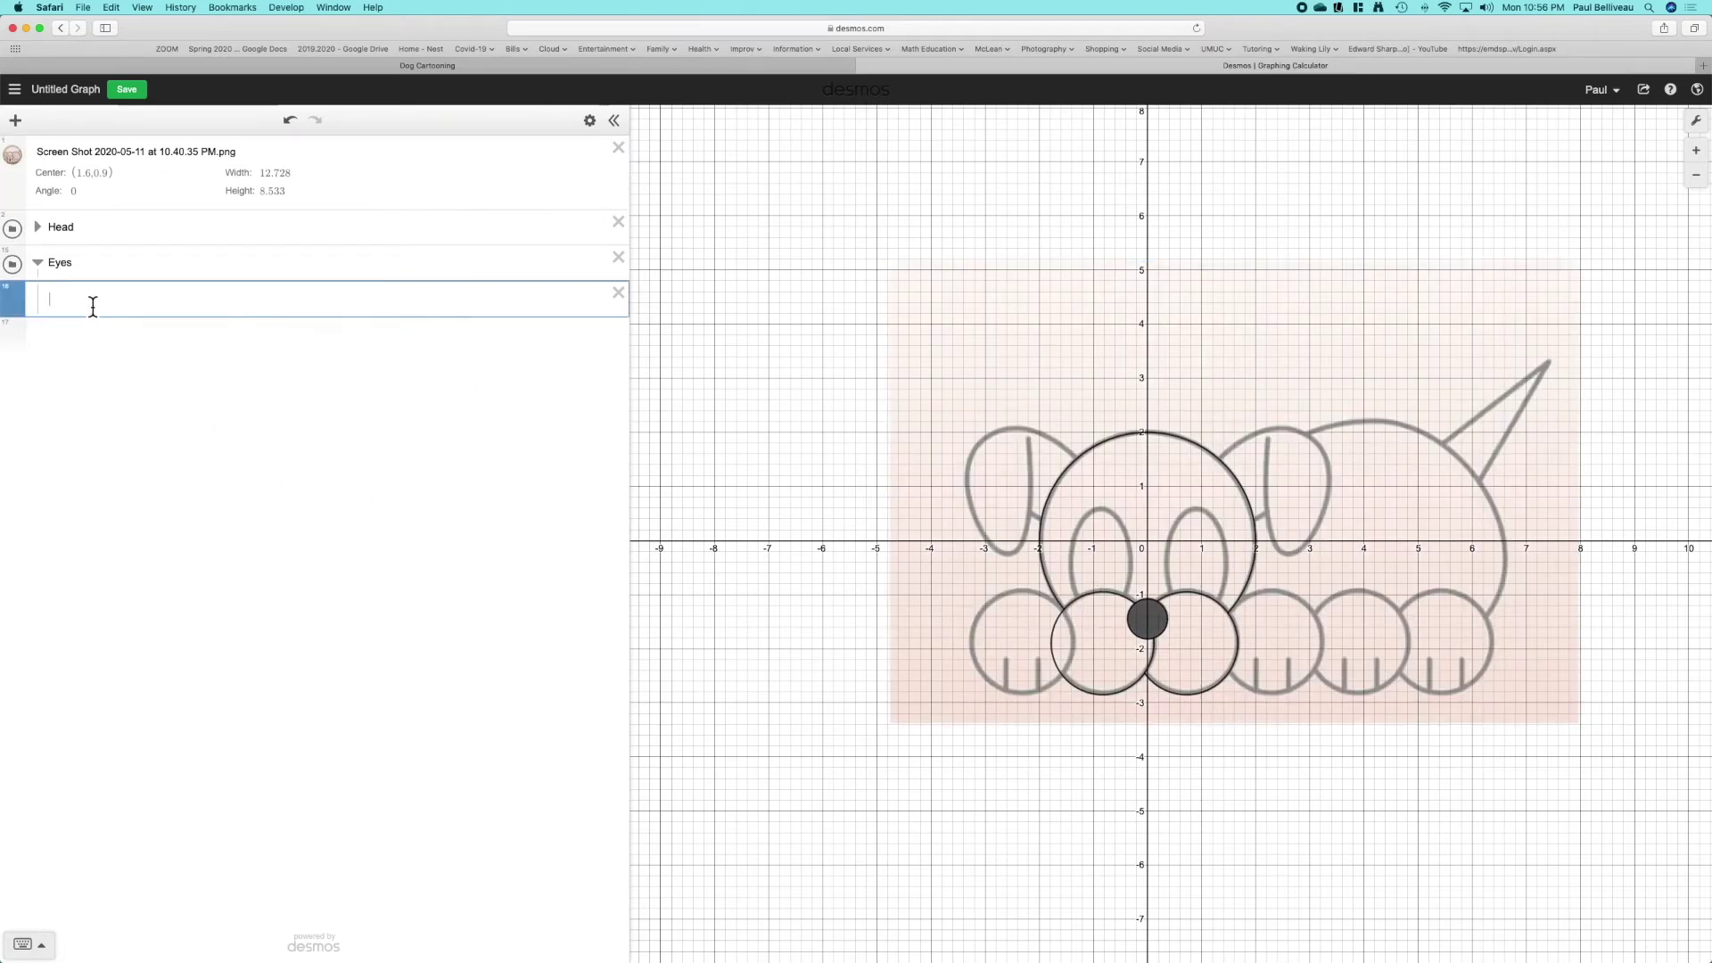
{"action": "left_click", "coordinate": [41, 230]}
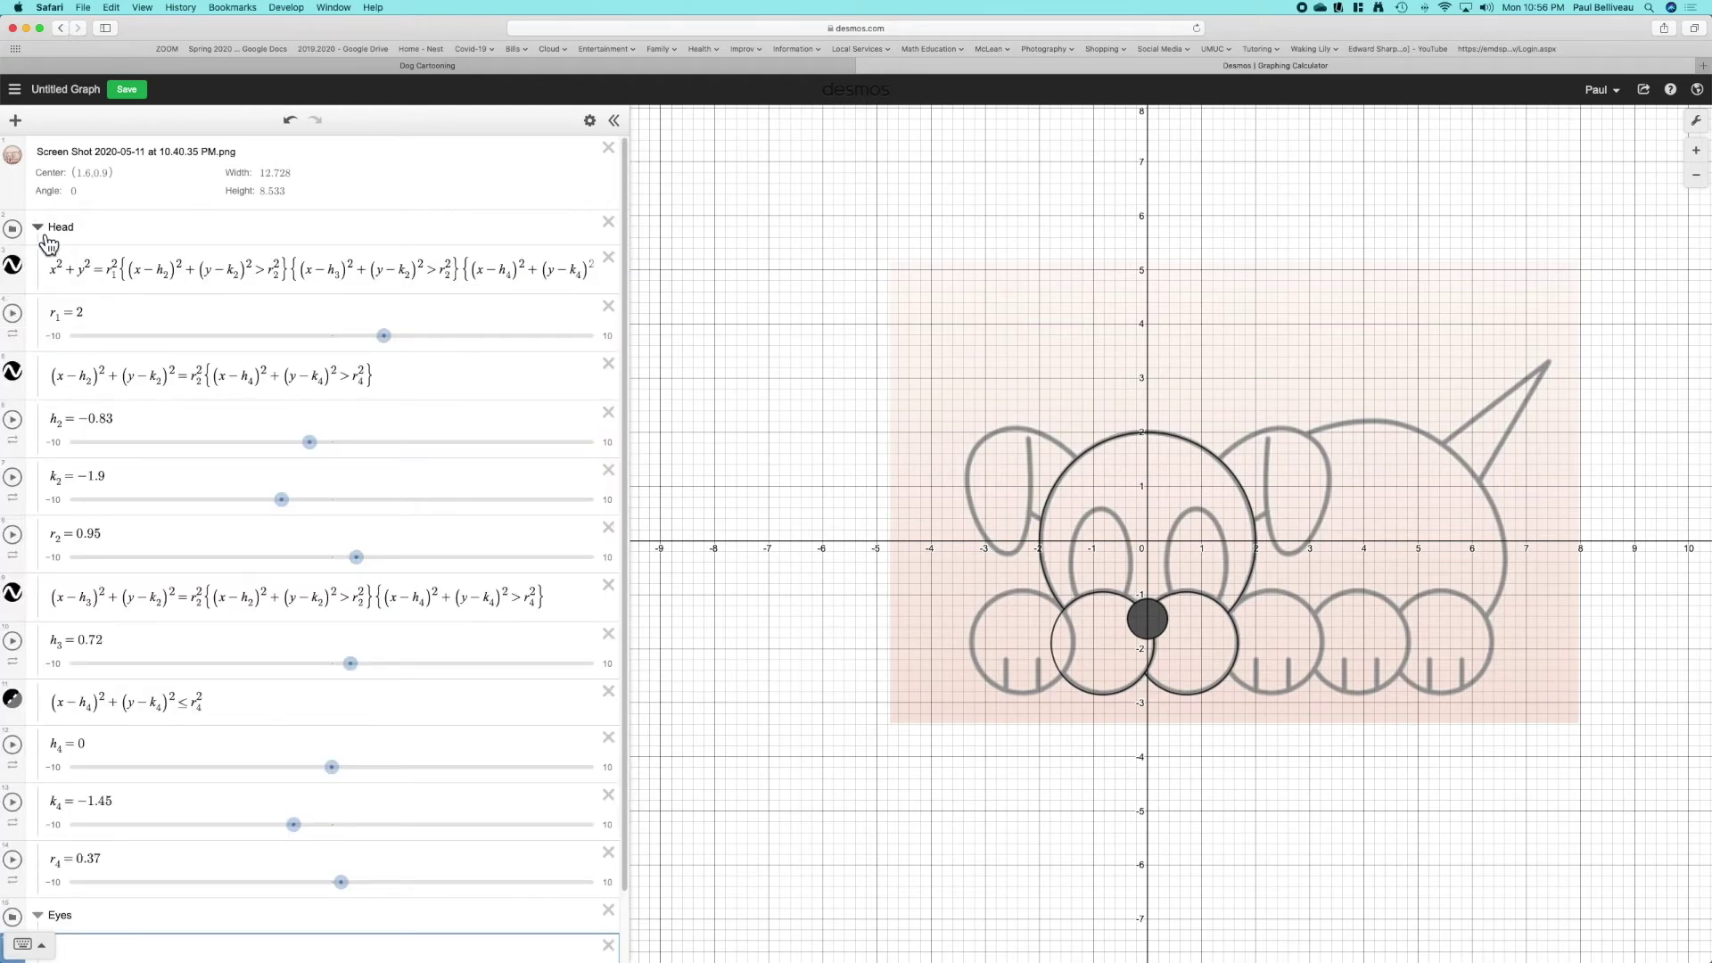
{"action": "scroll", "coordinate": [206, 745], "scroll_direction": "down", "scroll_amount": 1}
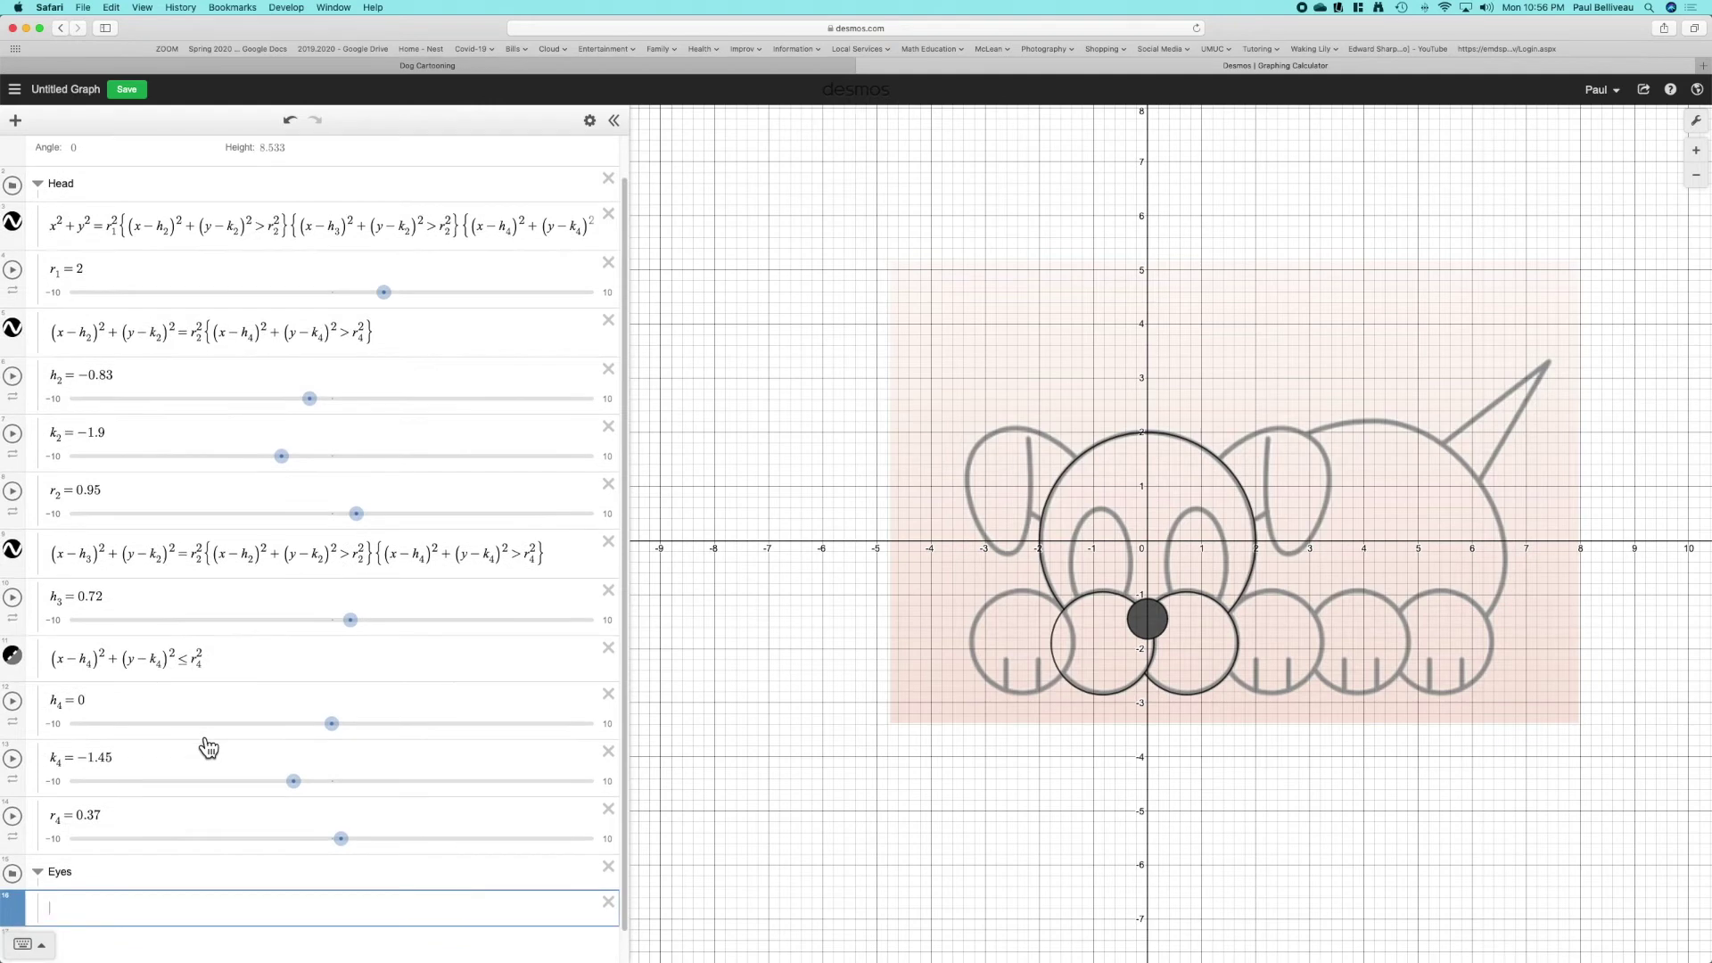
{"action": "left_click", "coordinate": [39, 184]}
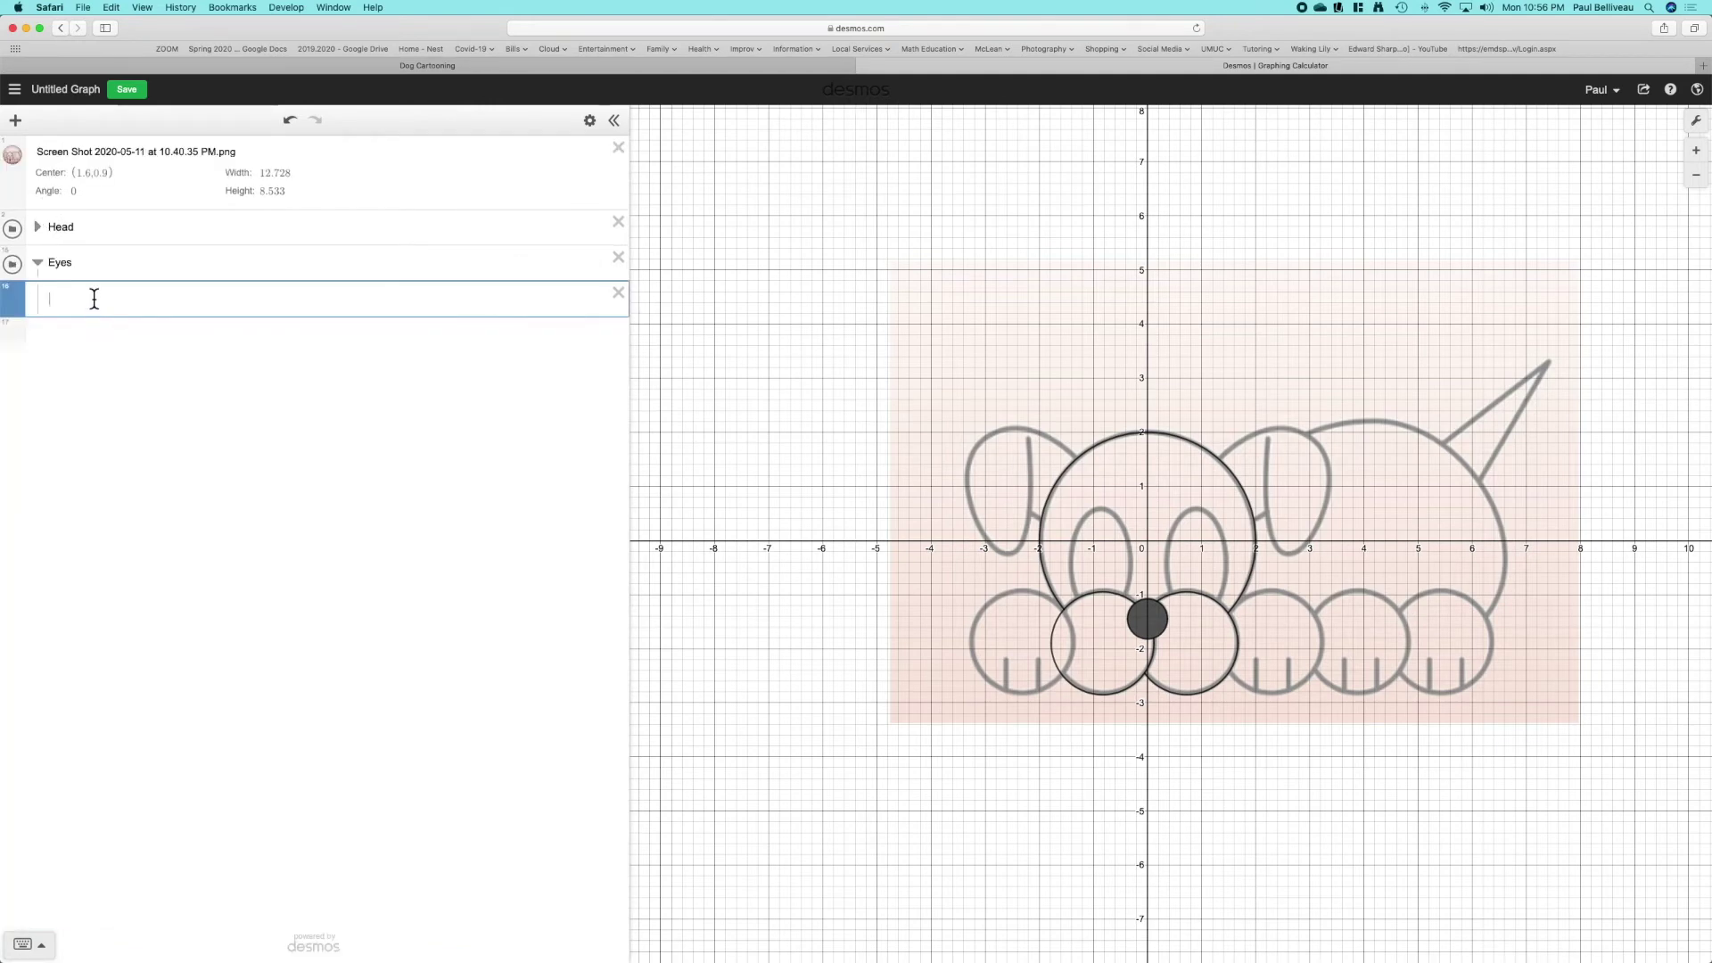
- Enter the ellipse equation's first term, (x-h_5)^2/a_5^2, in the Eyes folder
{"action": "type", "text": "(x"}
{"action": "type", "text": "-h_"}
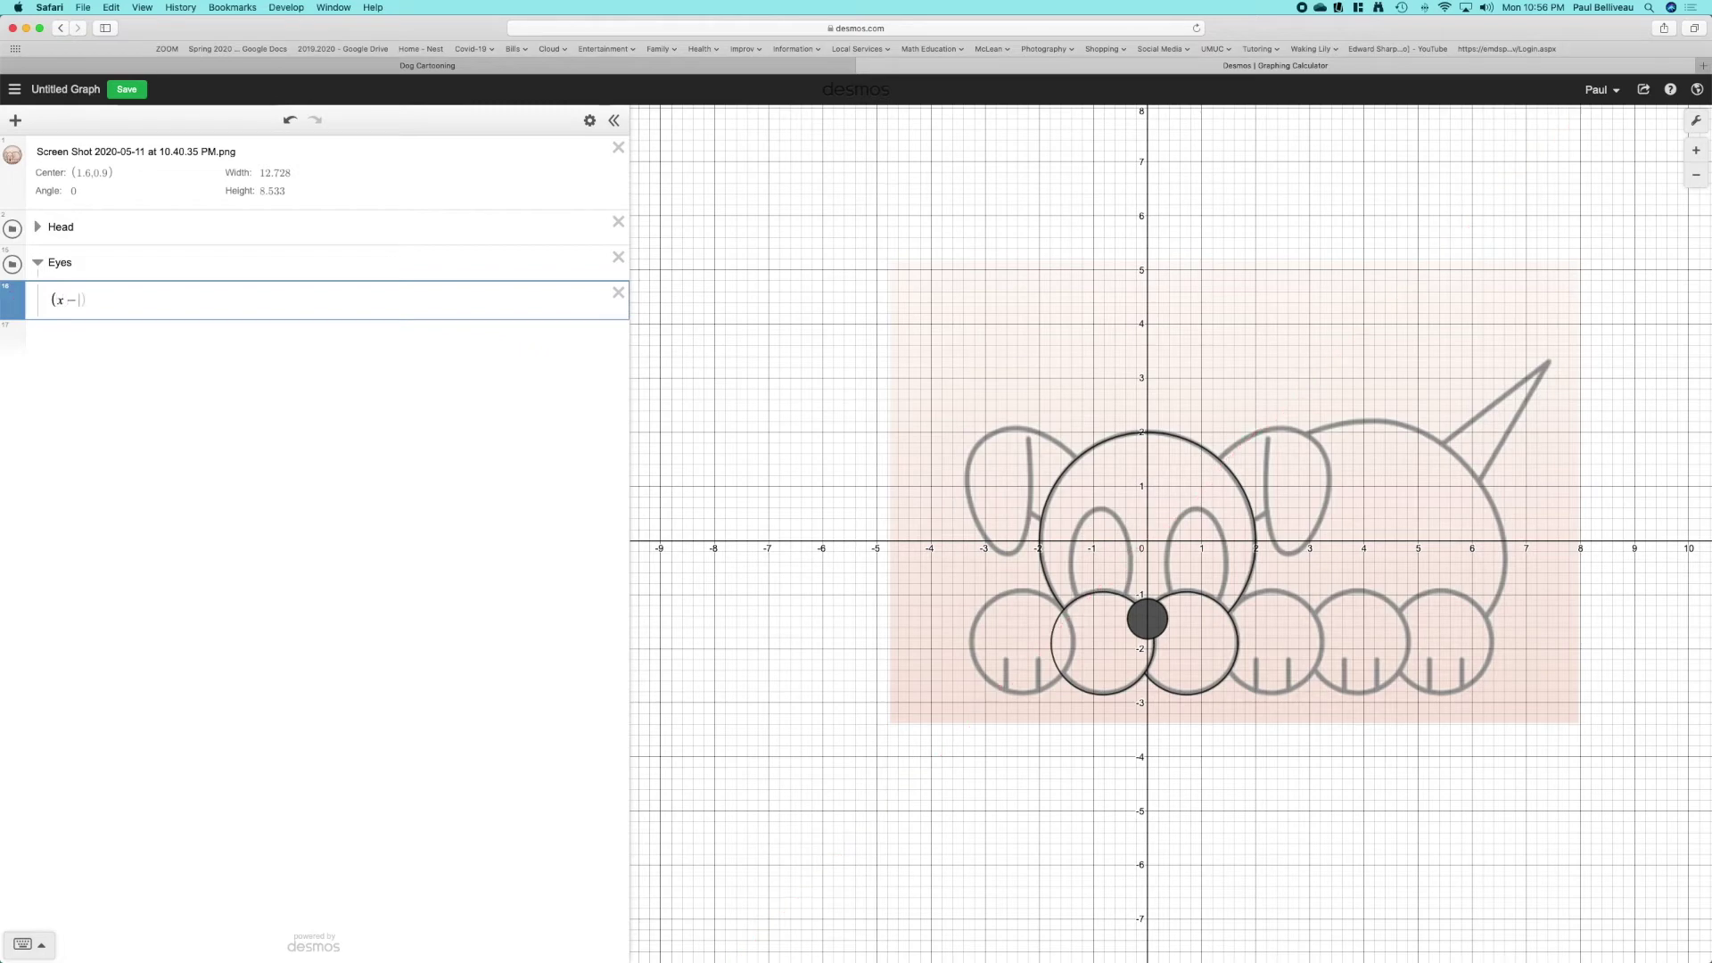
{"action": "type", "text": "5)"}
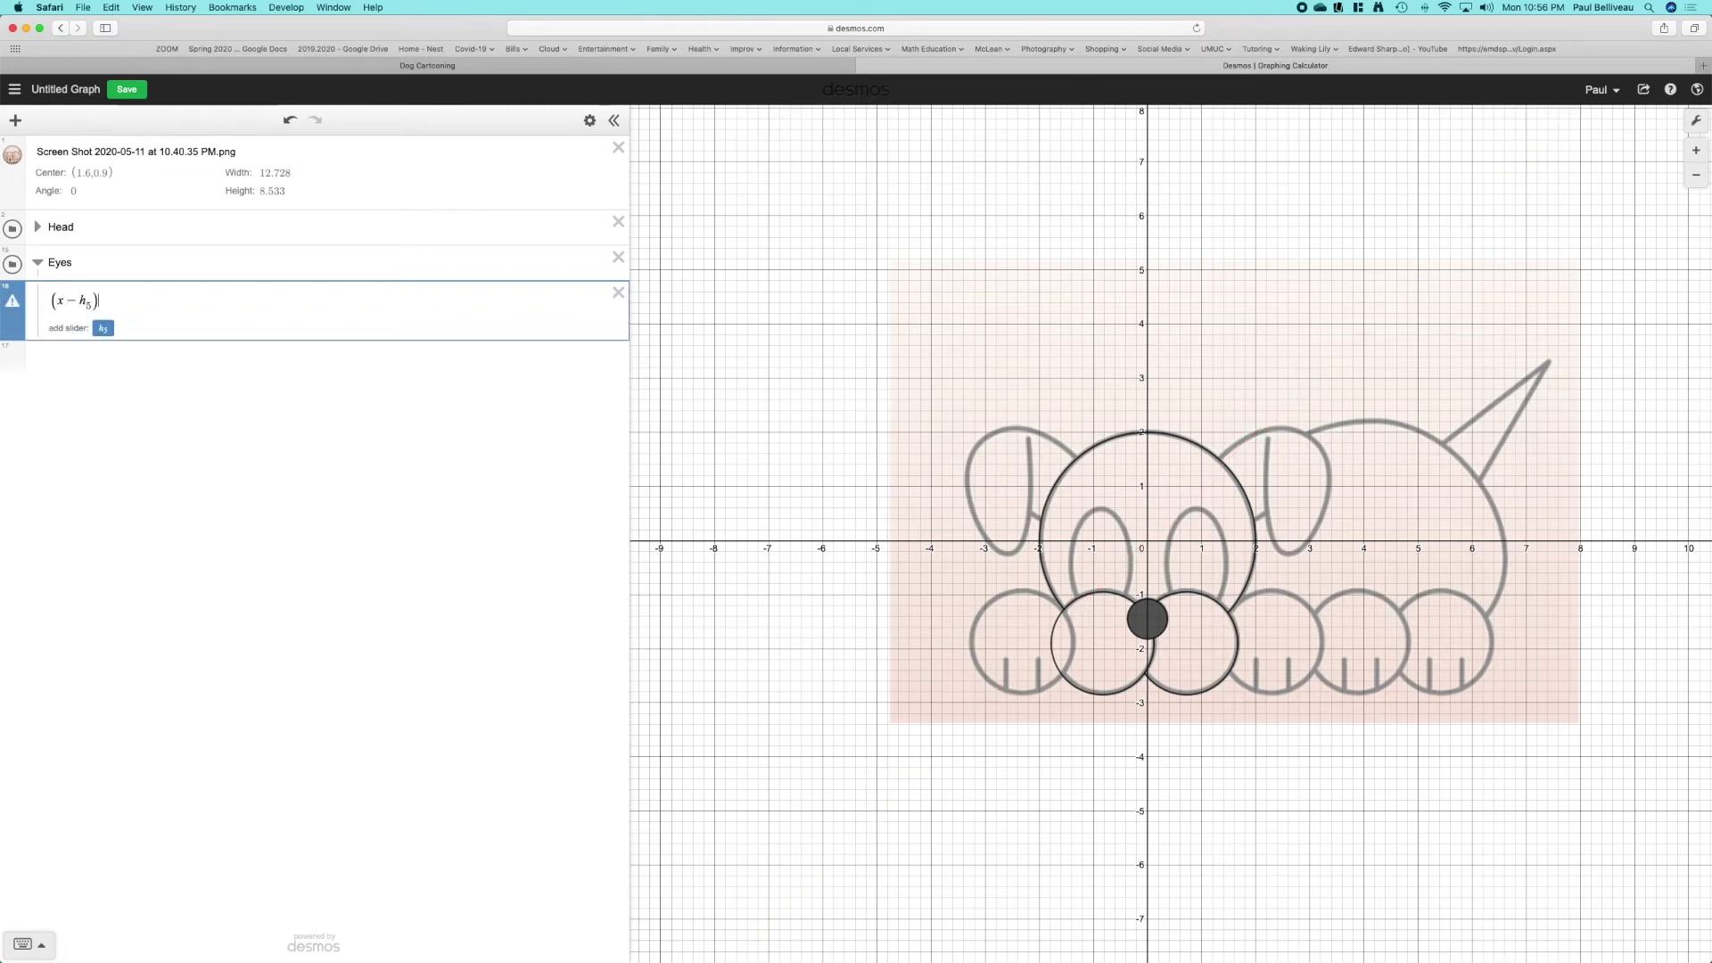
{"action": "type", "text": "^2"}
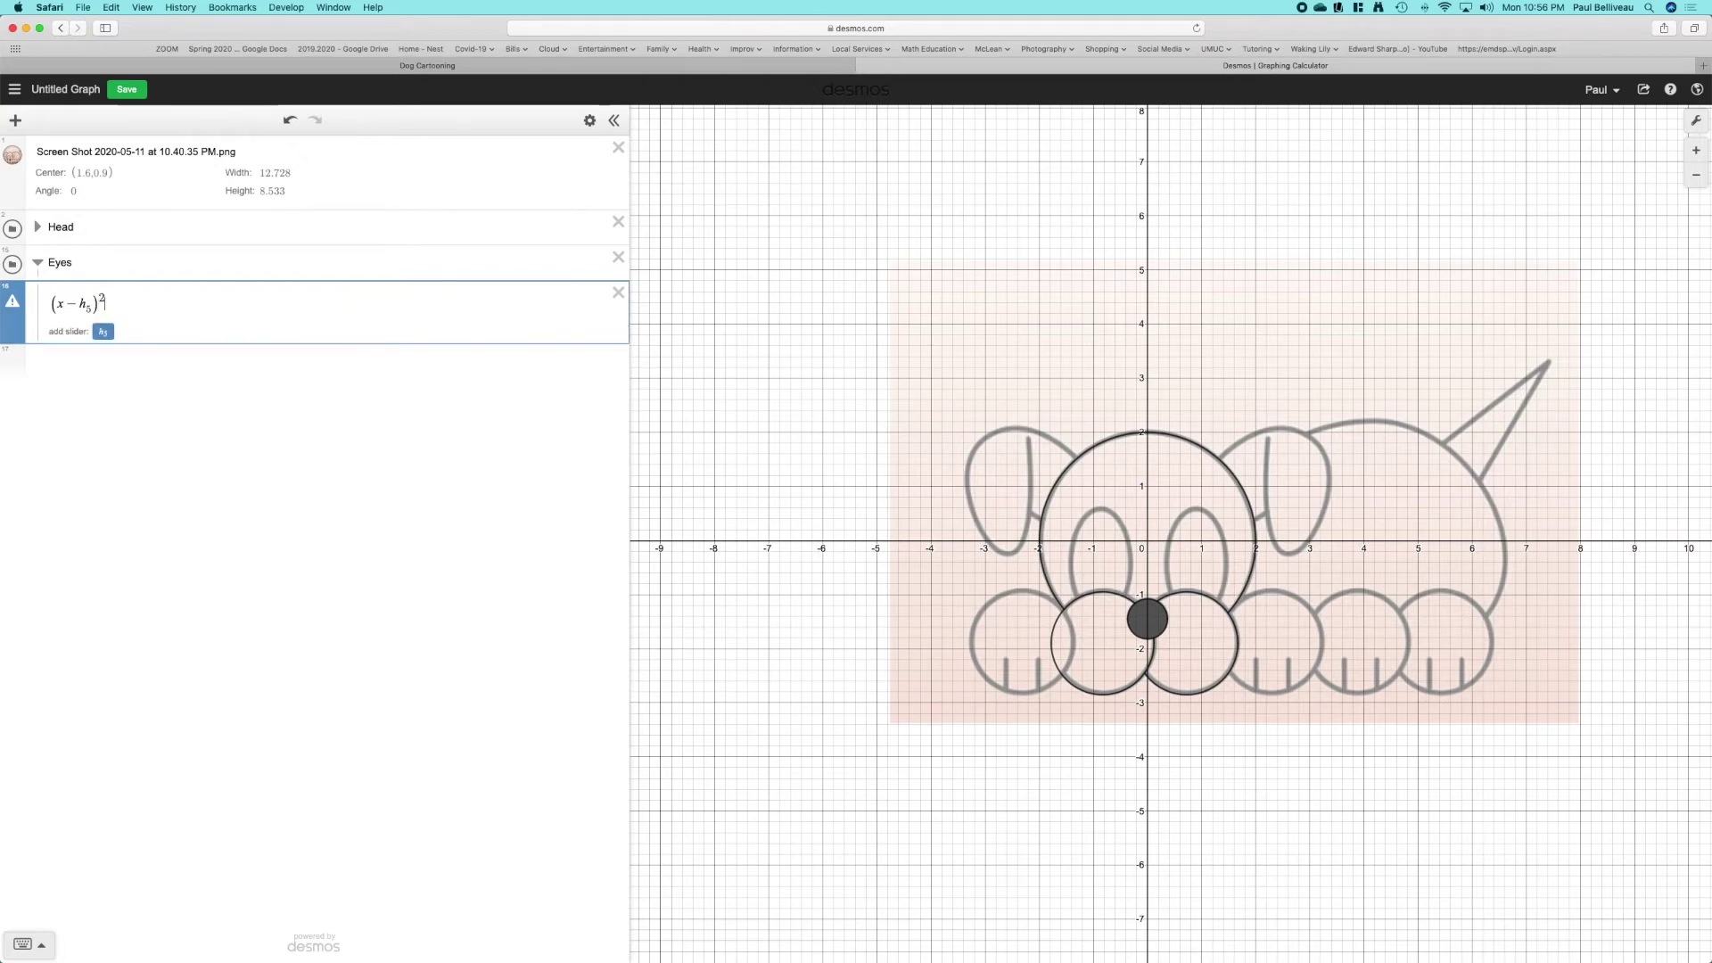
{"action": "key", "text": "super+a"}
{"action": "type", "text": "/a"}
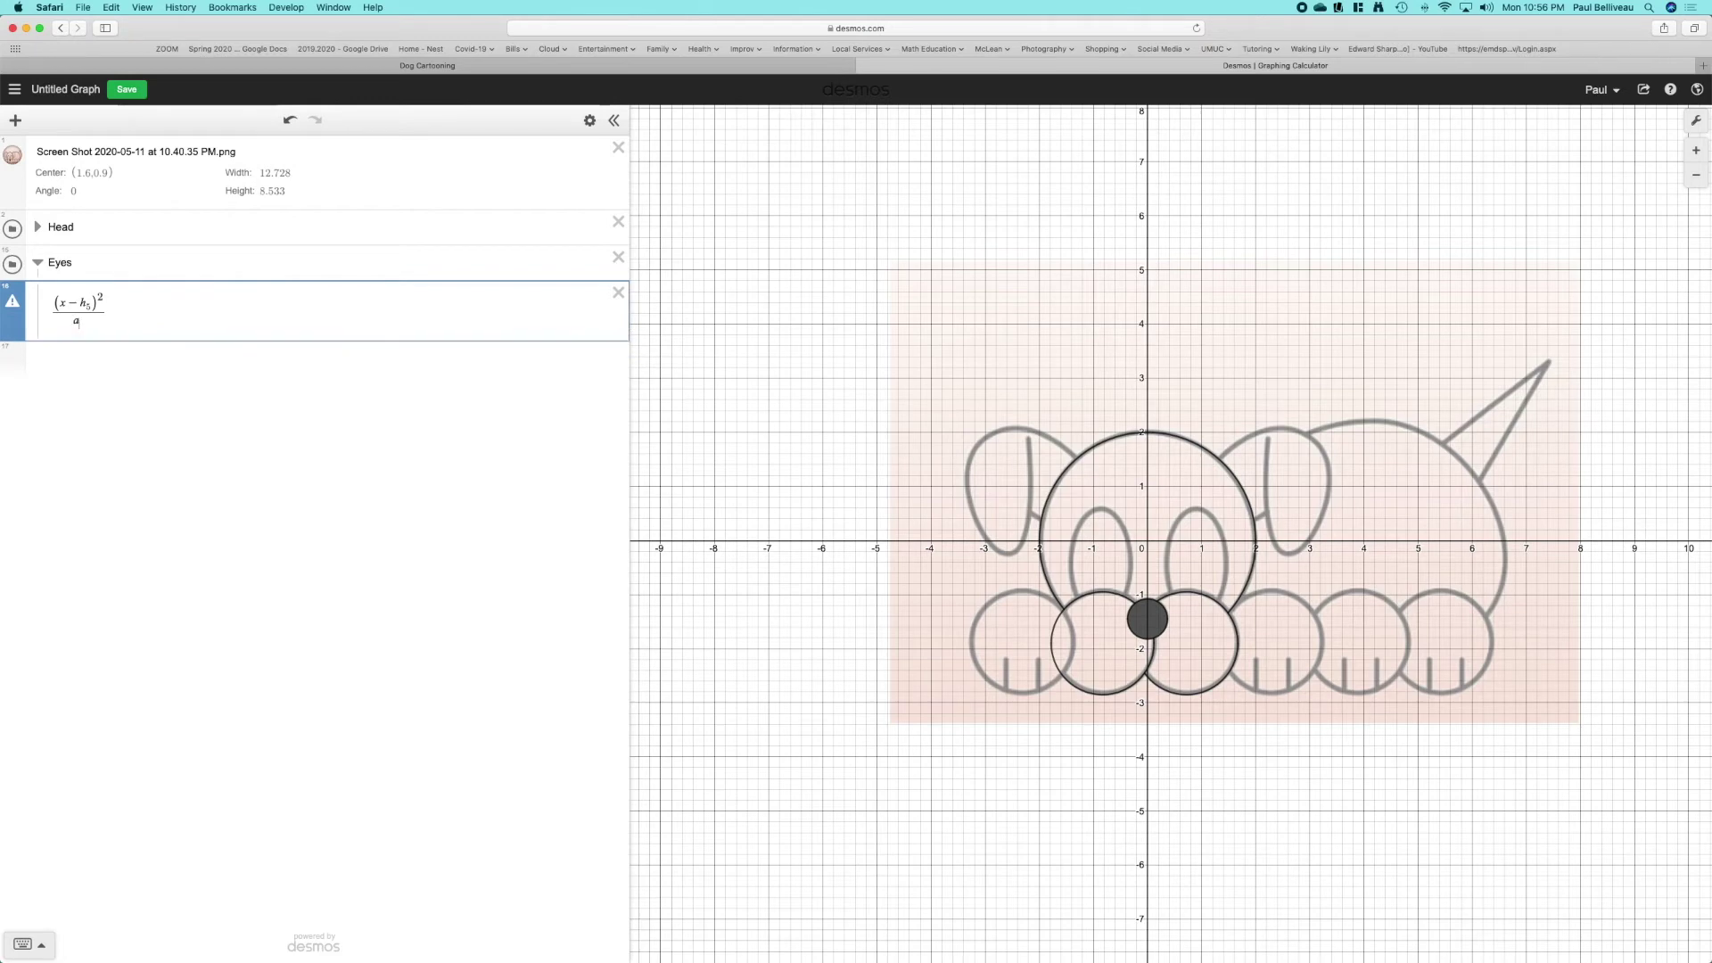
{"action": "type", "text": "_5^2"}
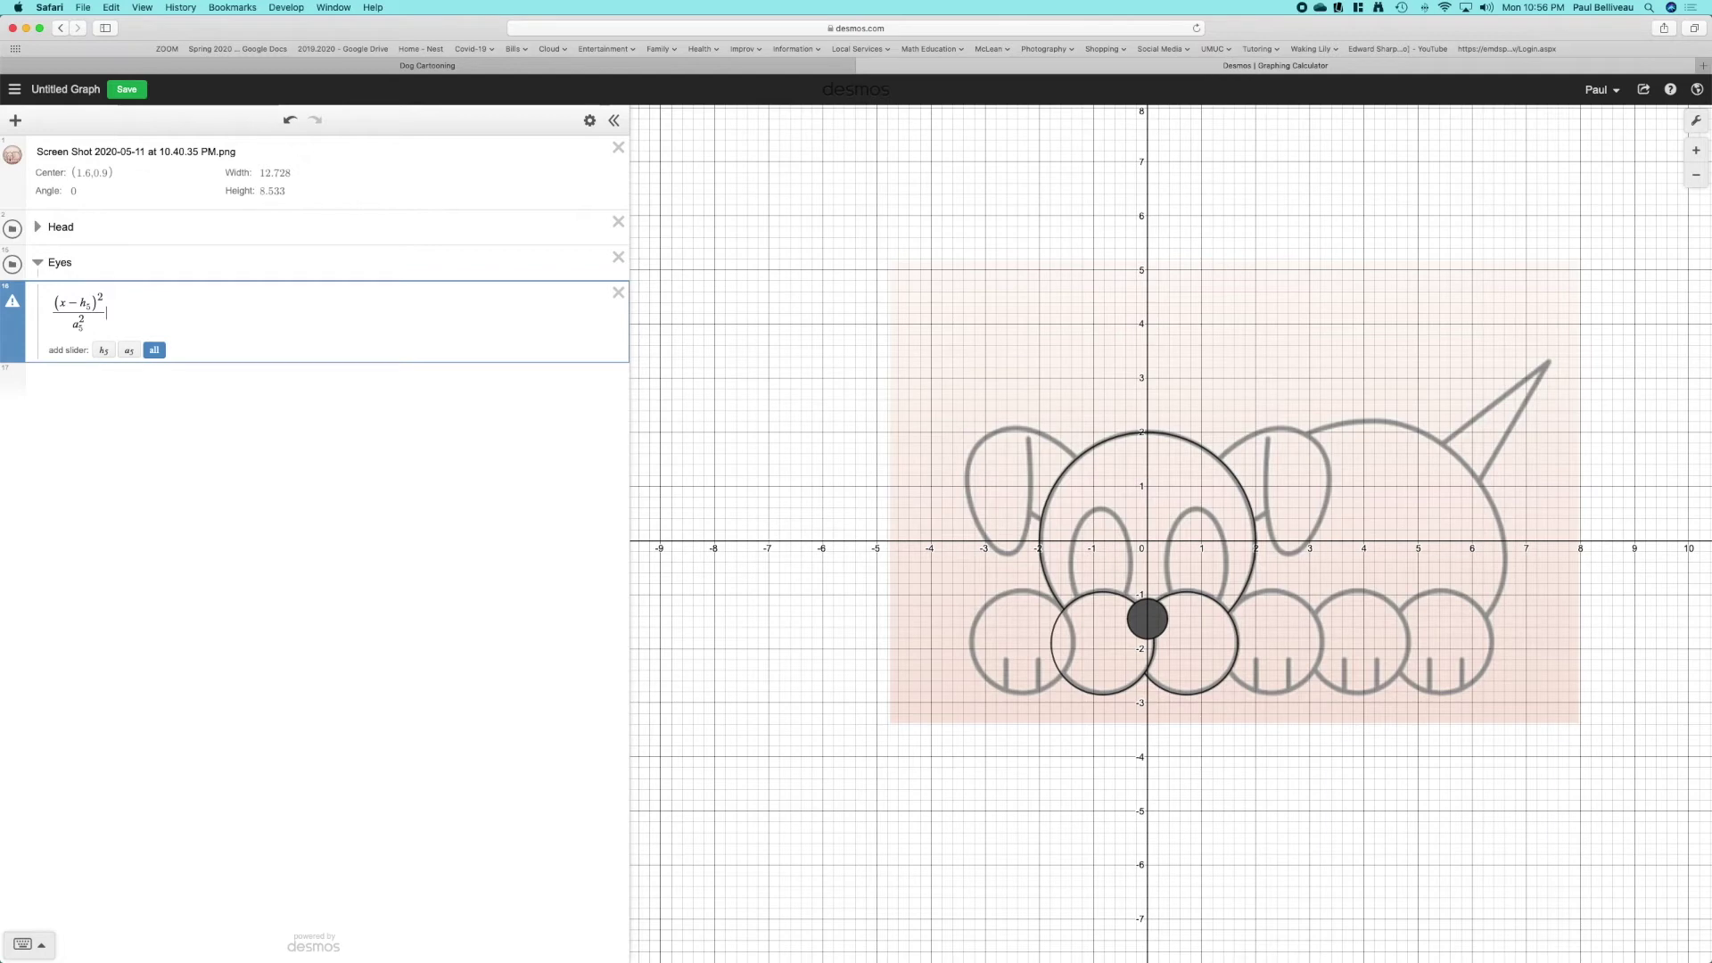
- Add the term (y-k_5)^2 to the ellipse expression
{"action": "type", "text": "+"}
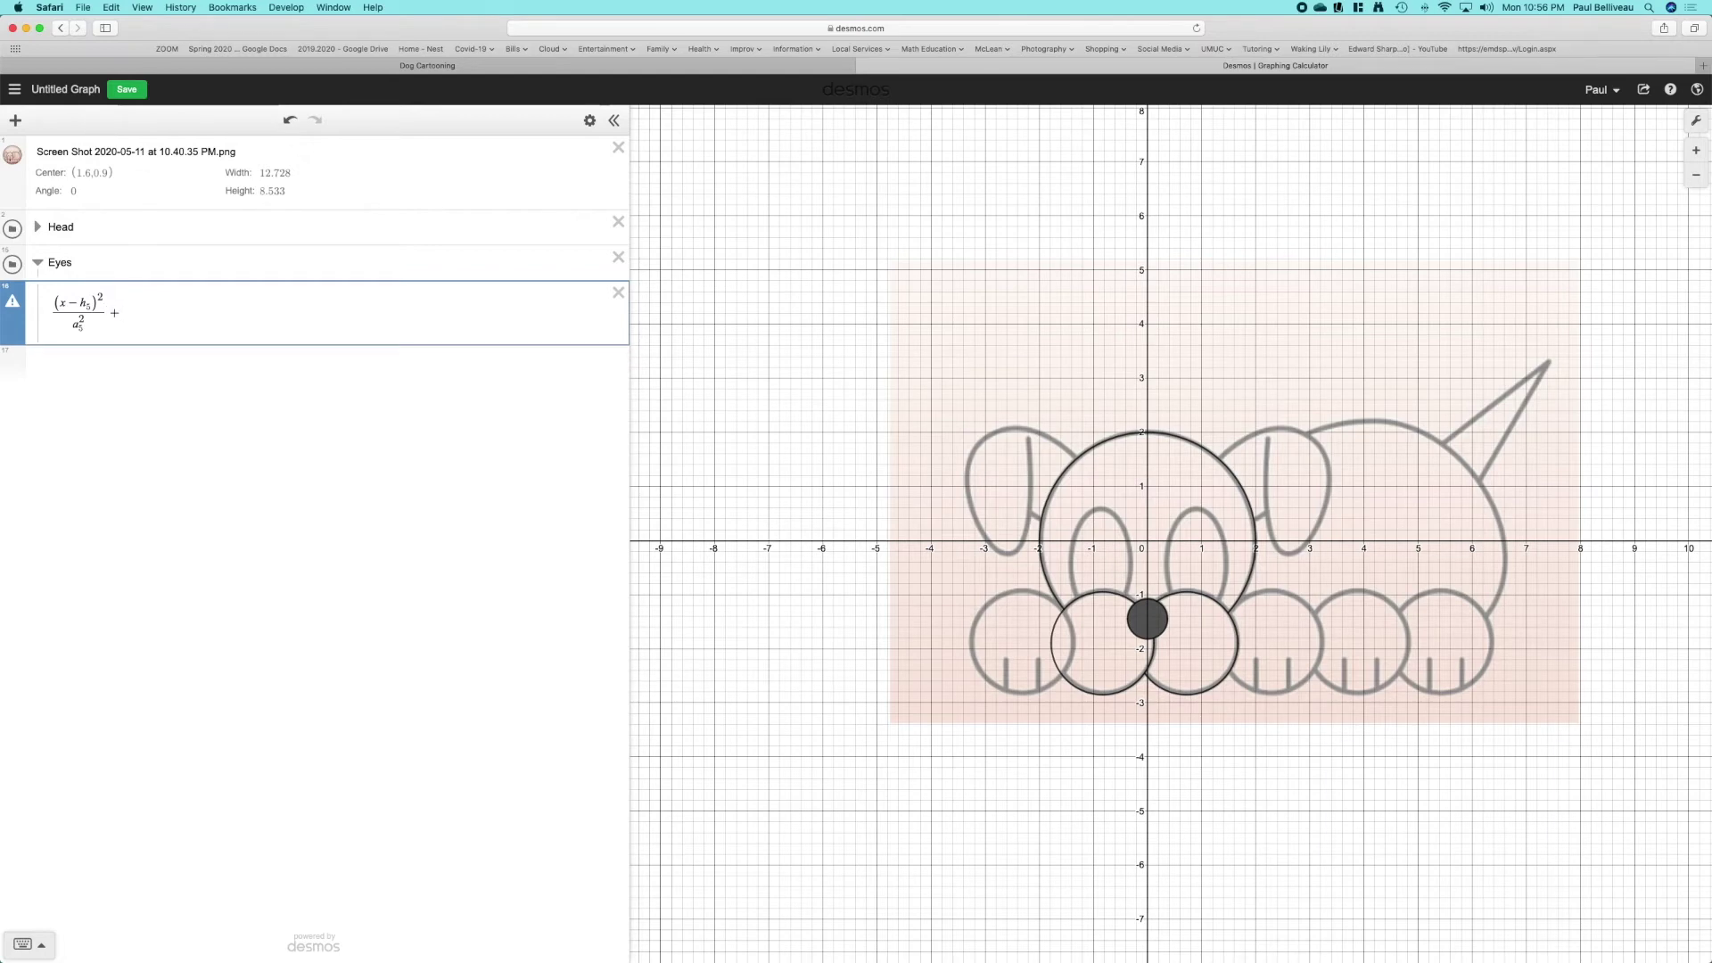
{"action": "type", "text": "("}
{"action": "type", "text": "y-"}
{"action": "type", "text": "k"}
{"action": "type", "text": "2"}
{"action": "type", "text": "5"}
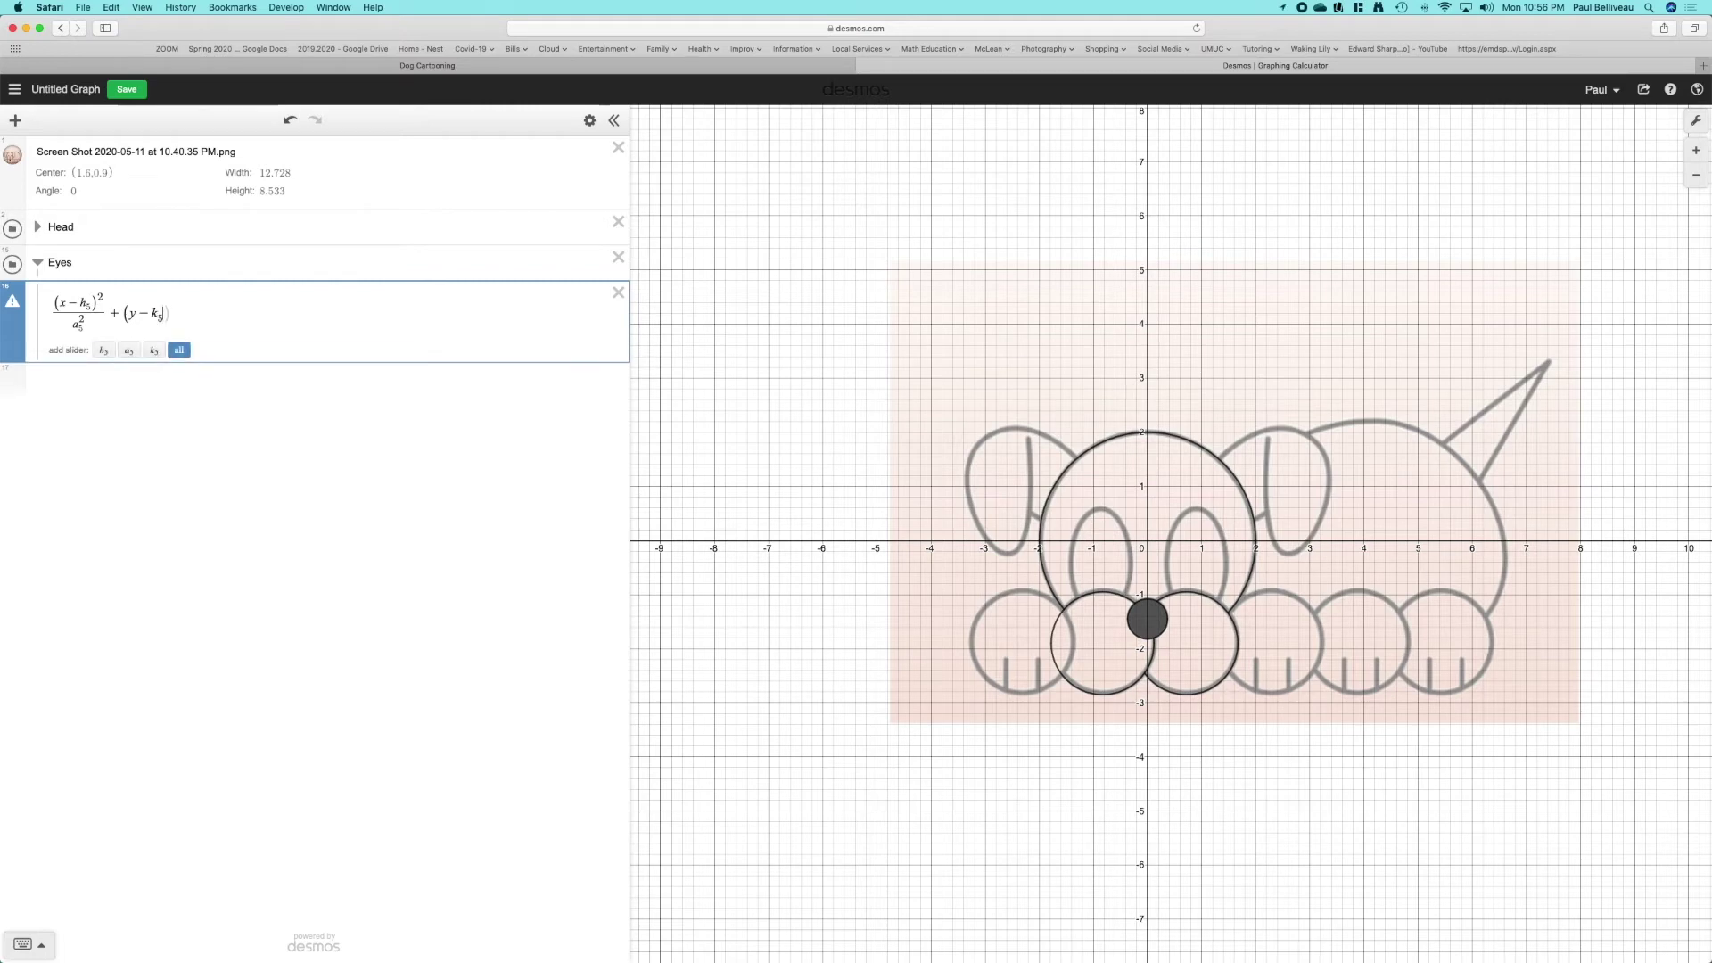
{"action": "type", "text": "9"}
{"action": "key", "text": "XF86AudioRaiseVolume"}
{"action": "key", "text": "BackSpace"}
{"action": "type", "text": ")^2"}
- Divide the y term by b_5^2, set the ellipse equation equal to 1, and create sliders for all its variables
{"action": "key", "text": "shift+Left"}
{"action": "type", "text": "/"}
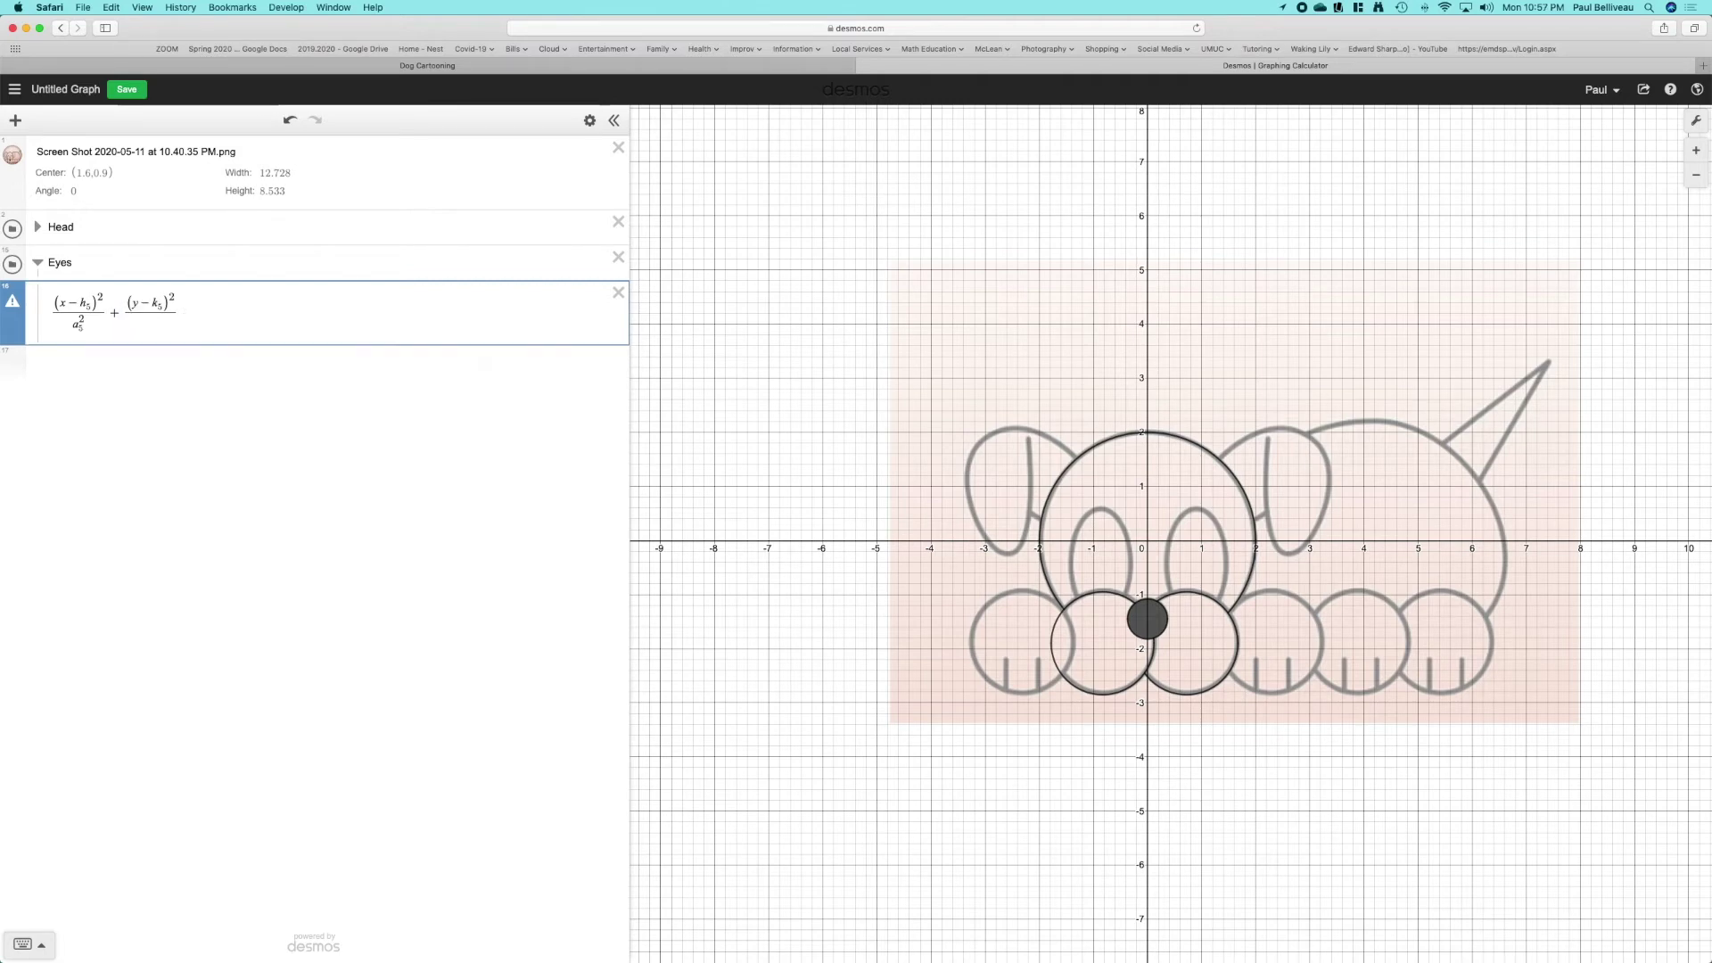
{"action": "type", "text": "b_5"}
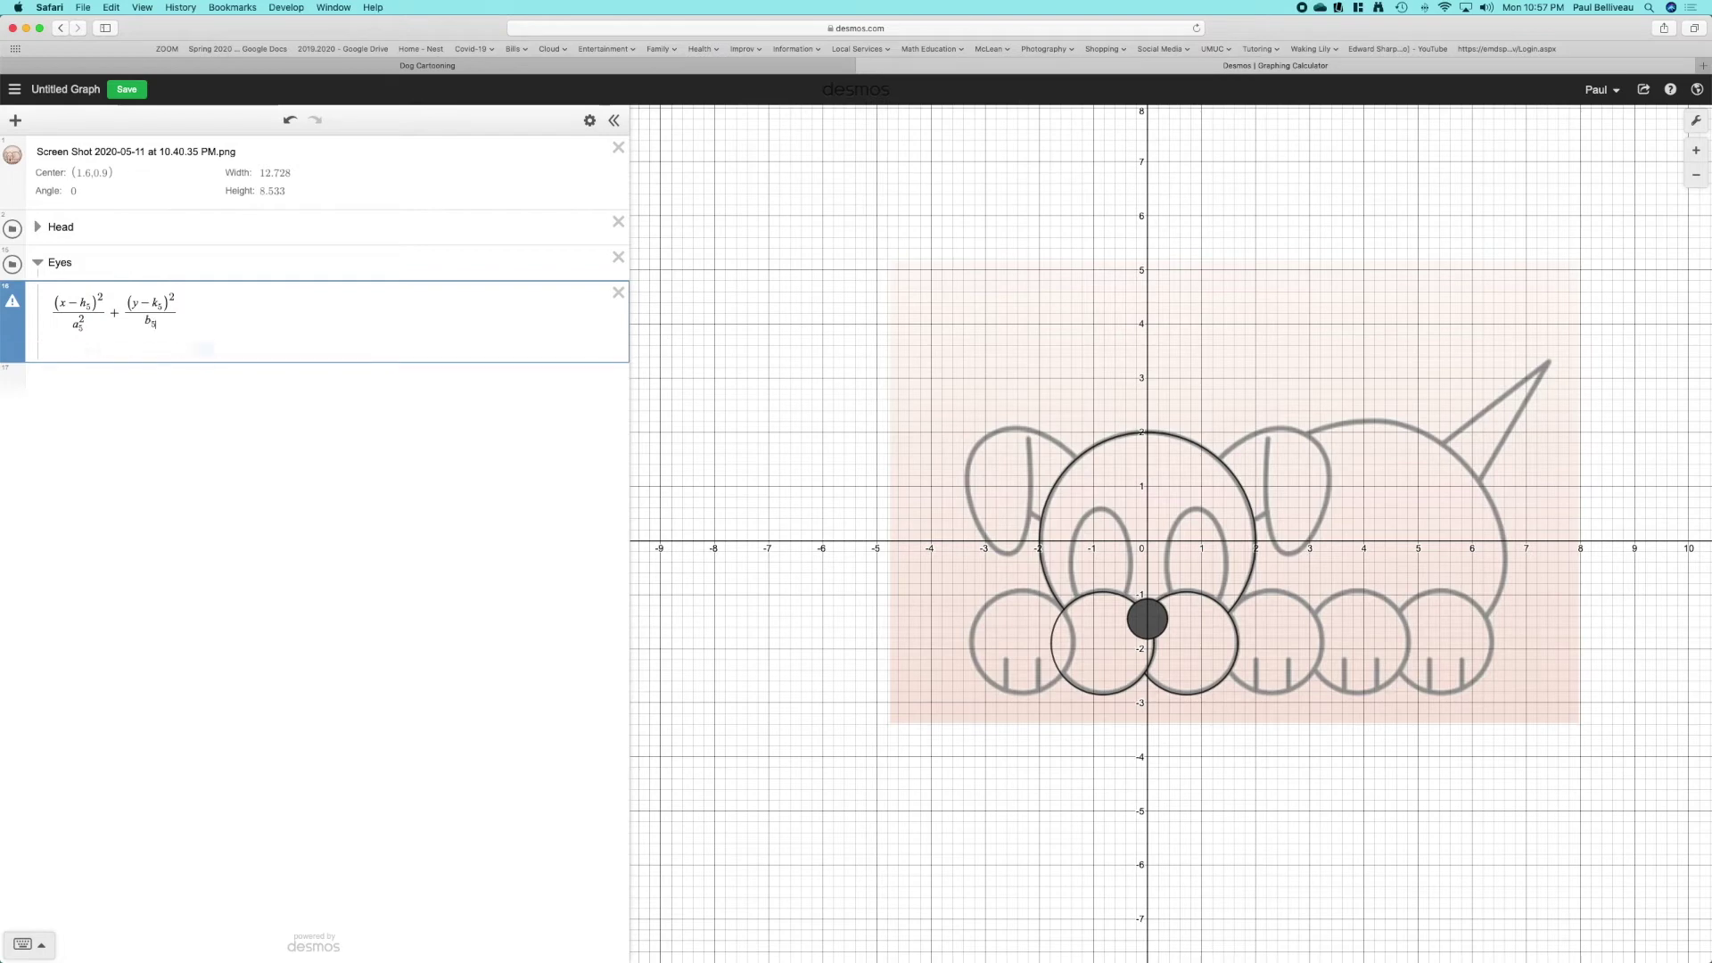
{"action": "type", "text": "^2"}
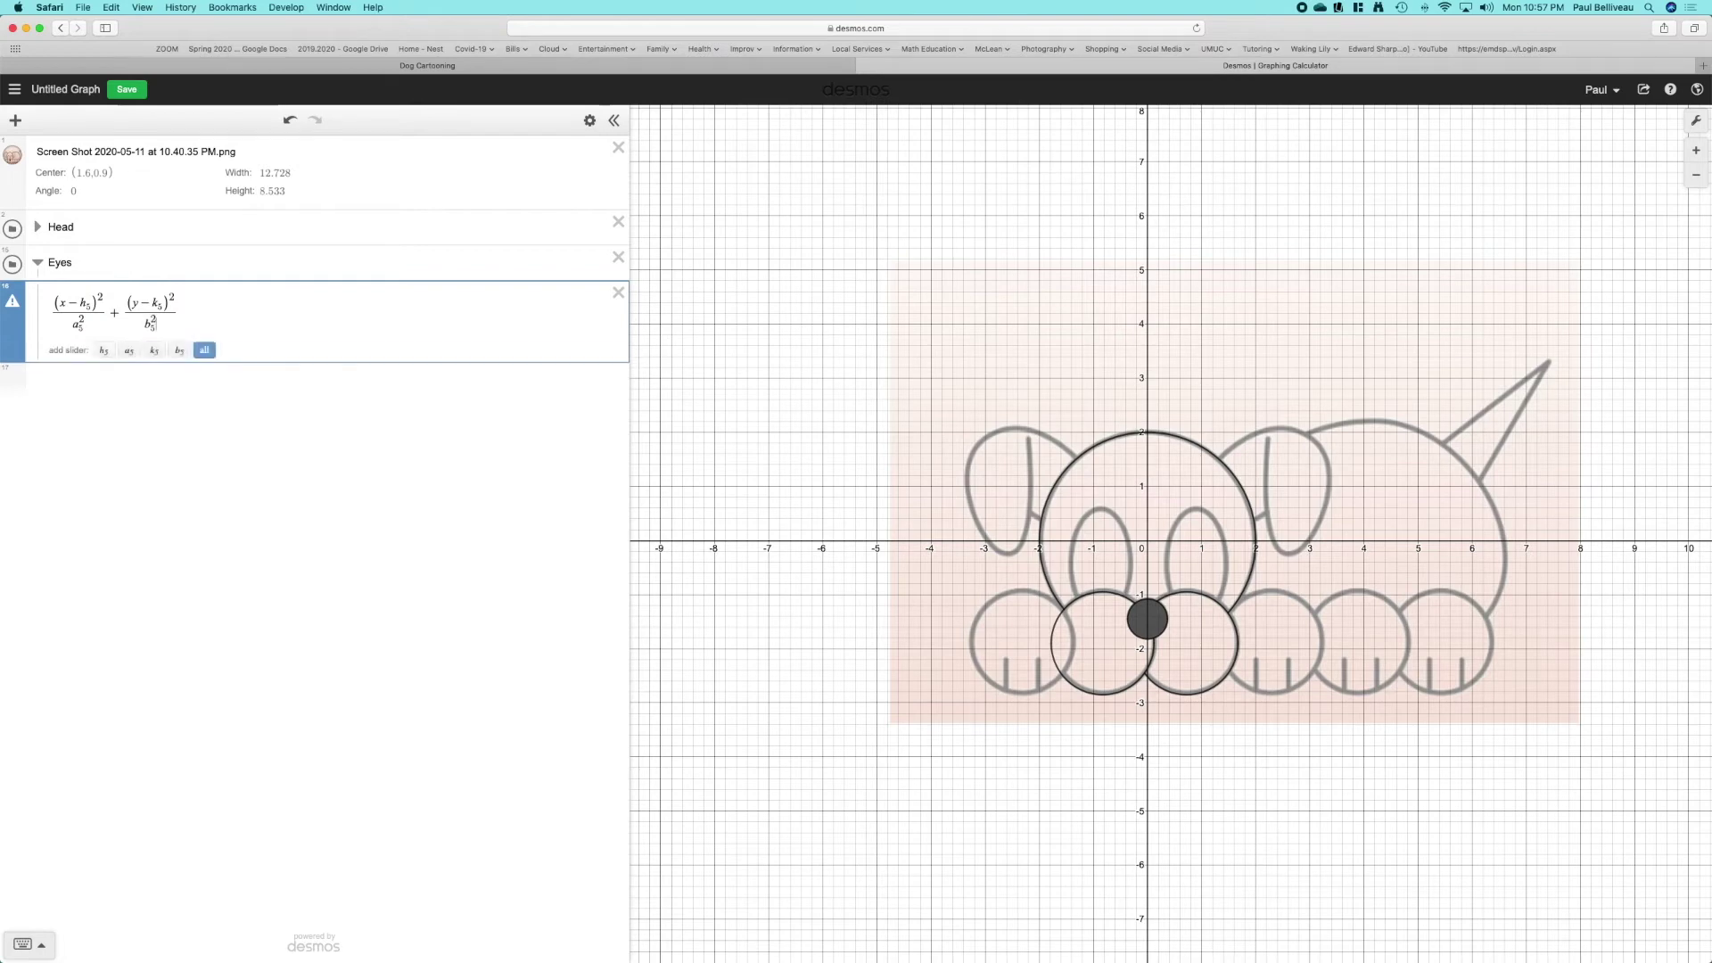
{"action": "type", "text": "=1"}
{"action": "left_click", "coordinate": [204, 350]}
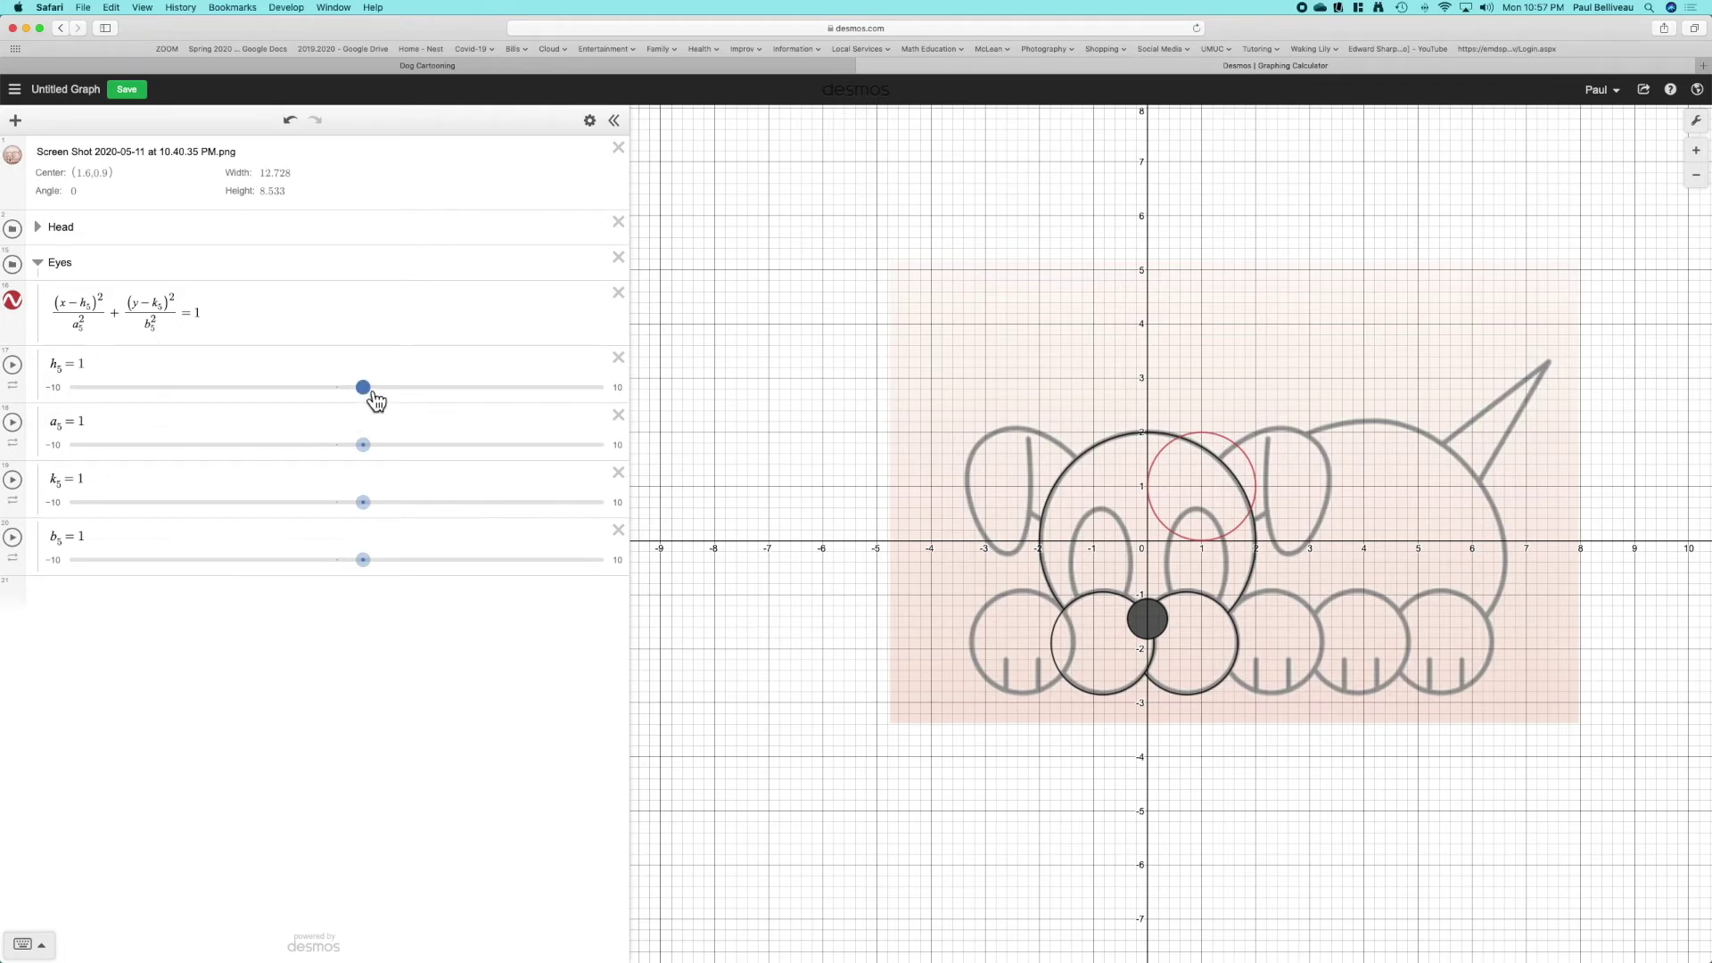
- Place the k_5 slider above a_5 and fit the ellipse to the dog's left eye with h_5 = -0.86, k_5 = -0.43 and a_5 = 0.57
{"action": "left_click_drag", "start_coordinate": [375, 401], "coordinate": [326, 398]}
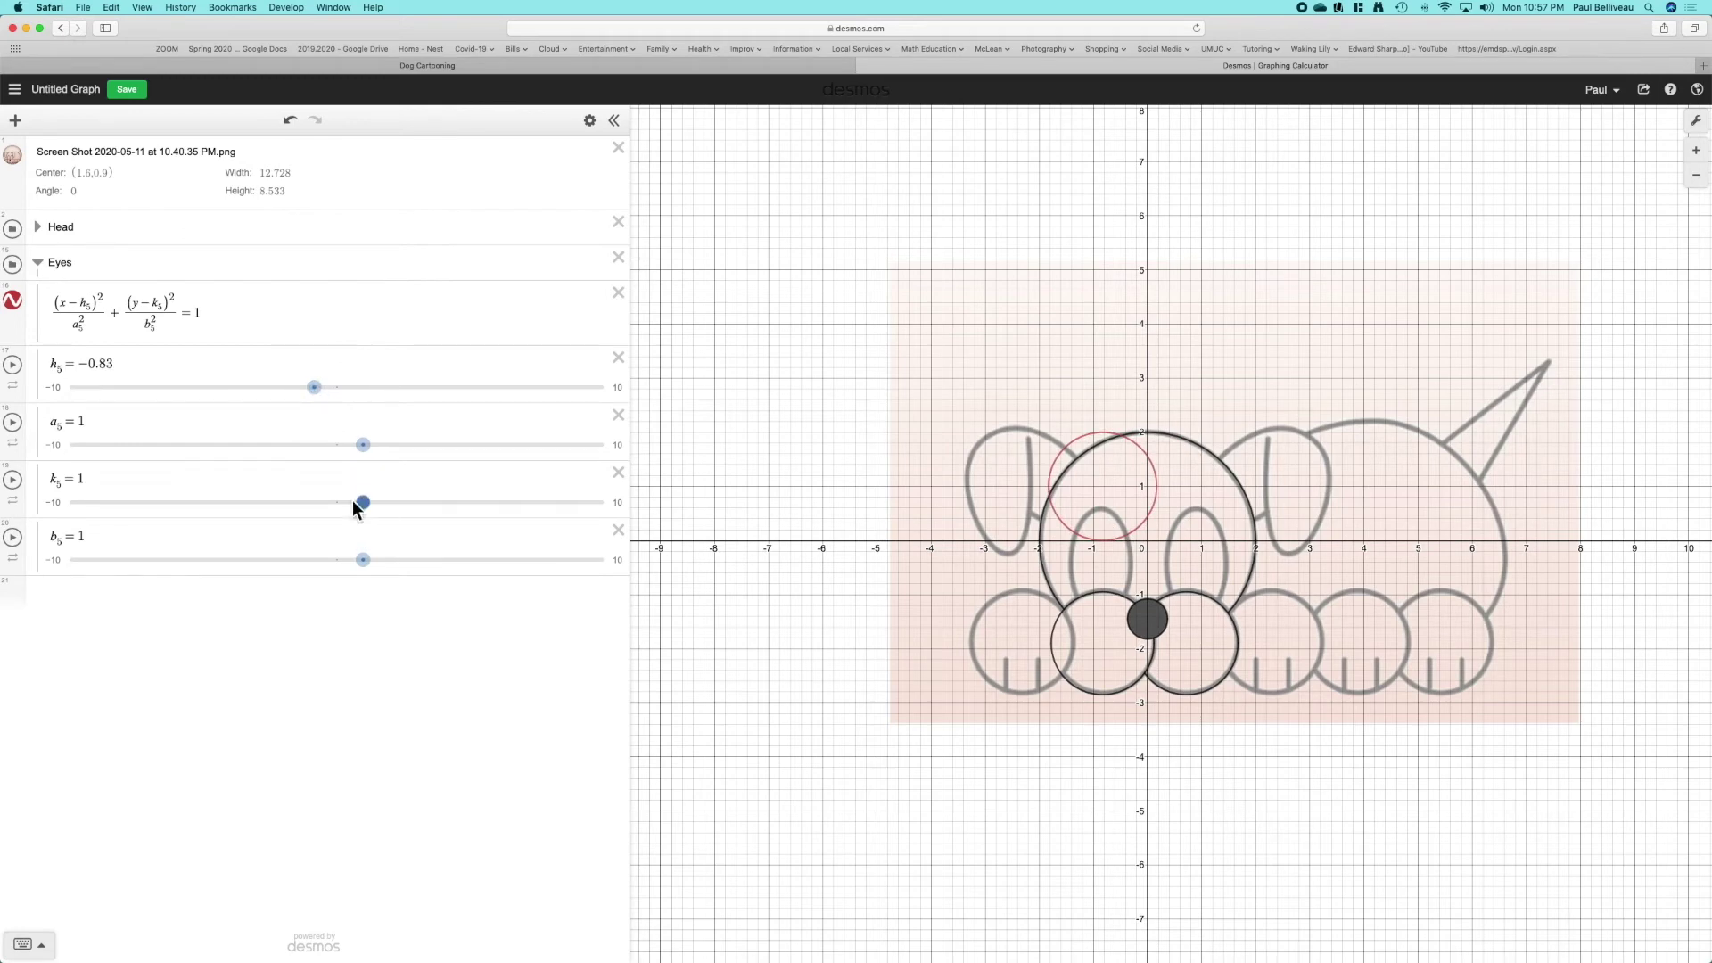
{"action": "left_click_drag", "start_coordinate": [18, 477], "coordinate": [38, 425]}
{"action": "left_click_drag", "start_coordinate": [365, 448], "coordinate": [340, 456]}
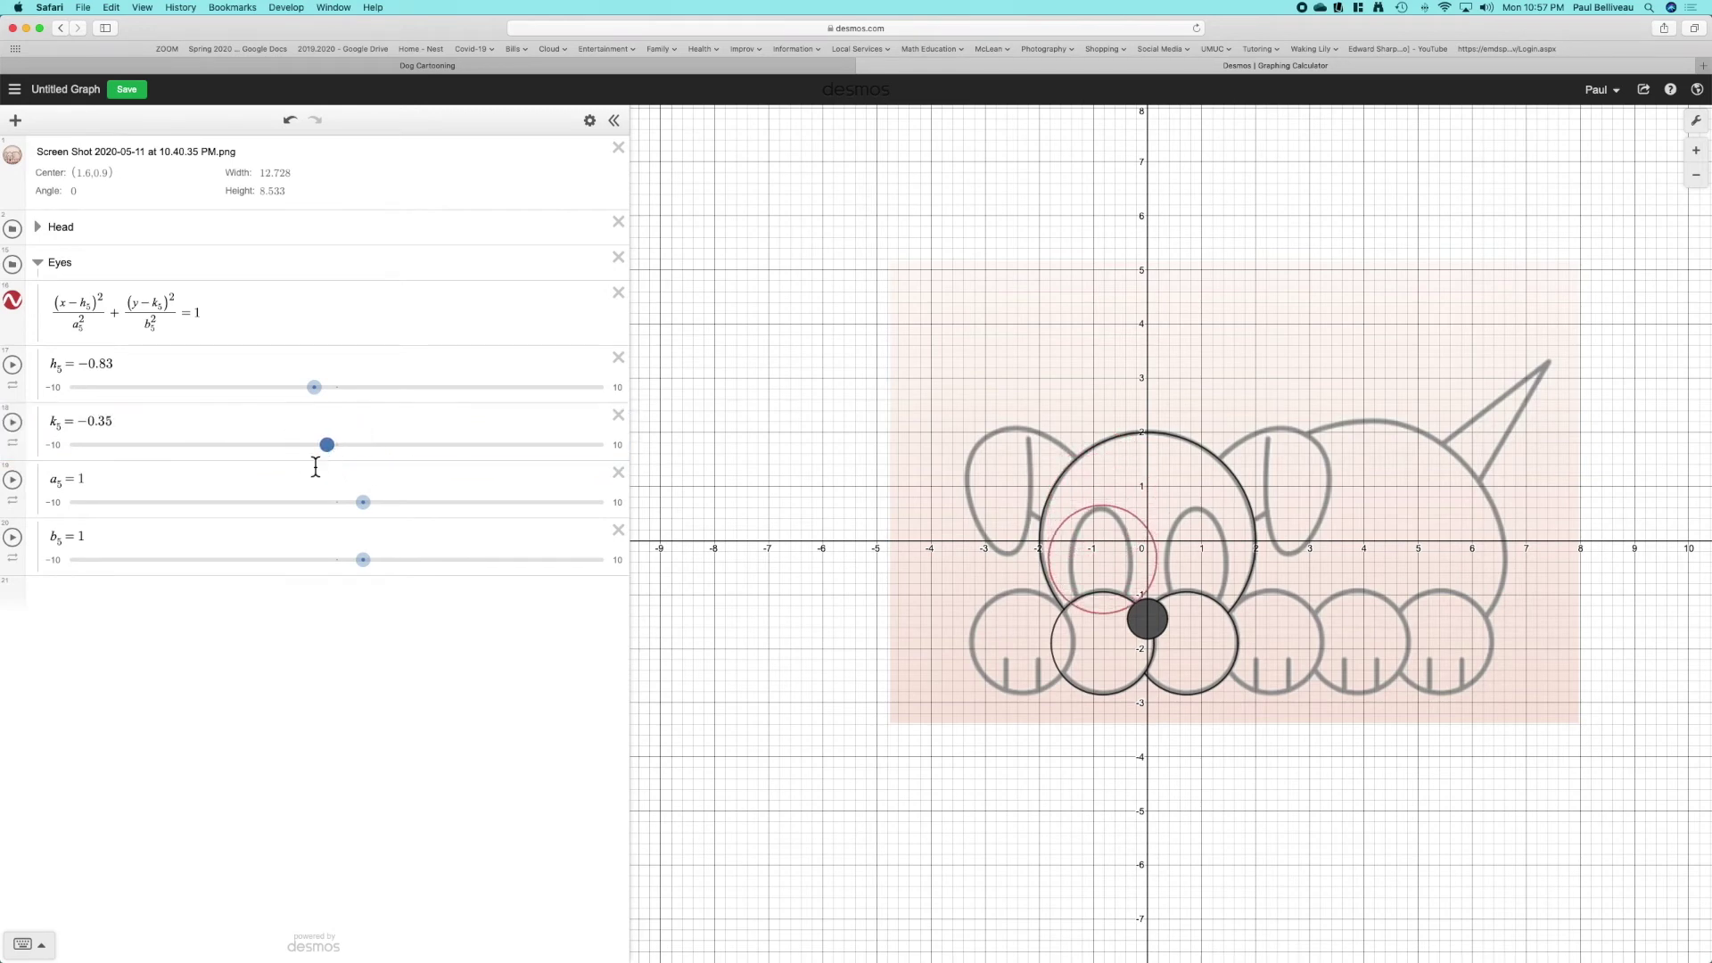
{"action": "left_click_drag", "start_coordinate": [371, 516], "coordinate": [362, 518]}
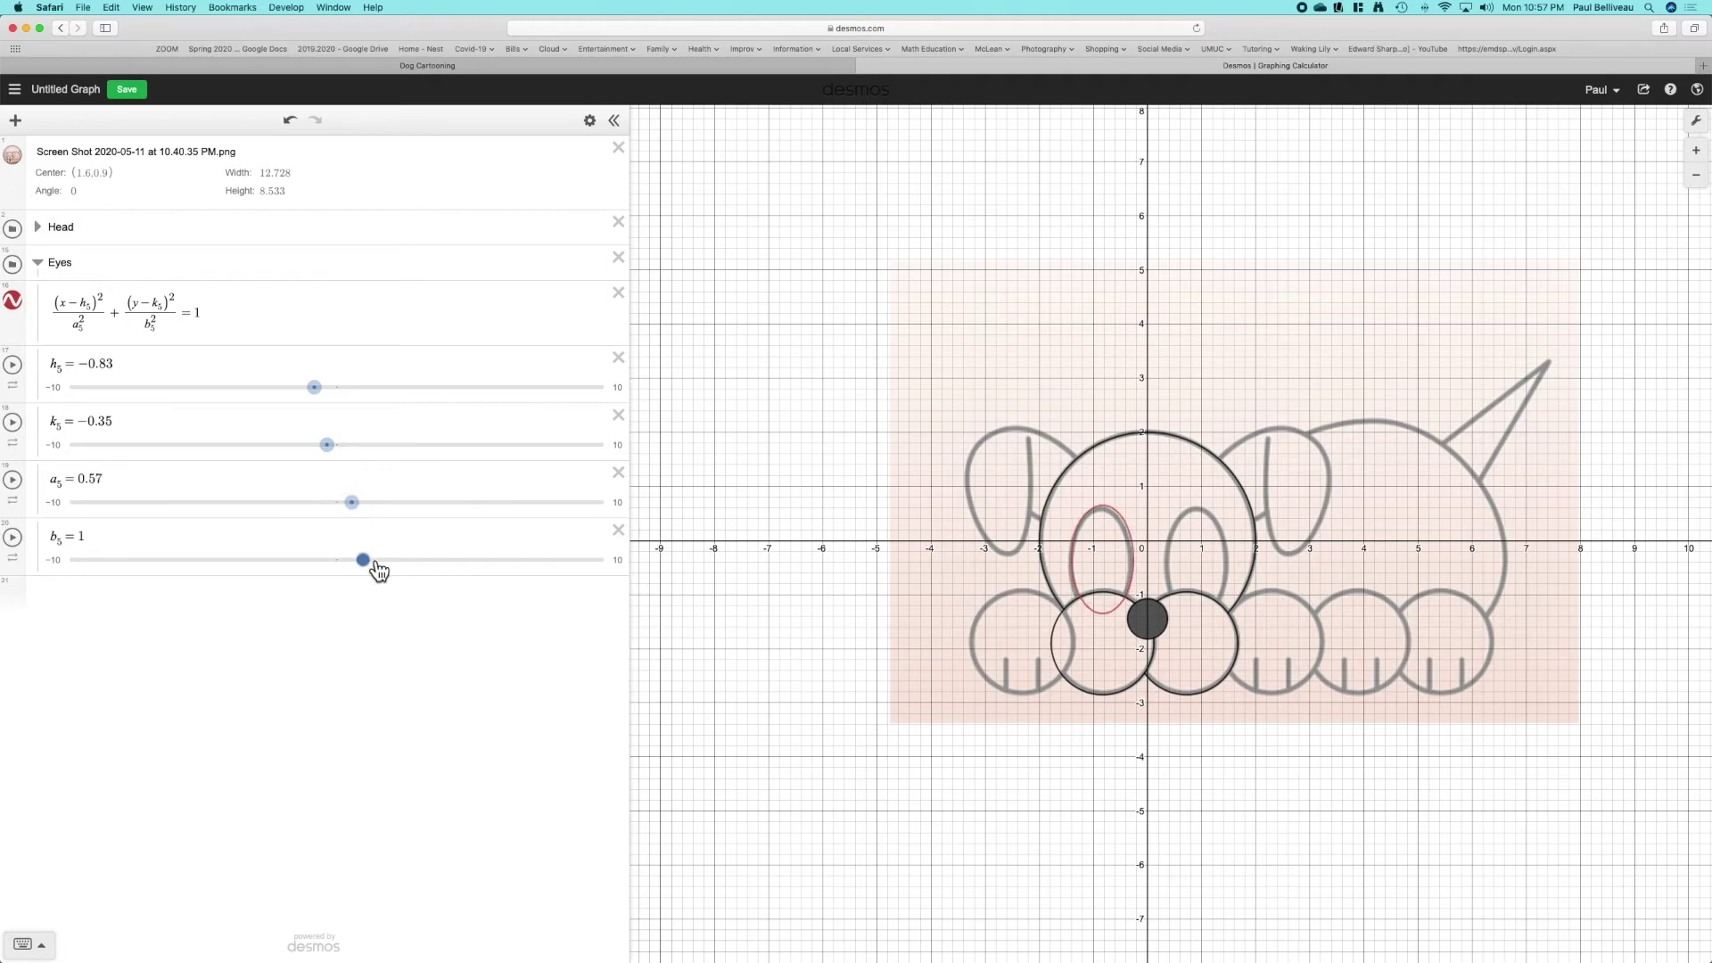
{"action": "left_click_drag", "start_coordinate": [338, 456], "coordinate": [327, 402]}
- Duplicate the eye ellipse equation and place the copy below the b_5 slider
{"action": "left_click", "coordinate": [590, 122]}
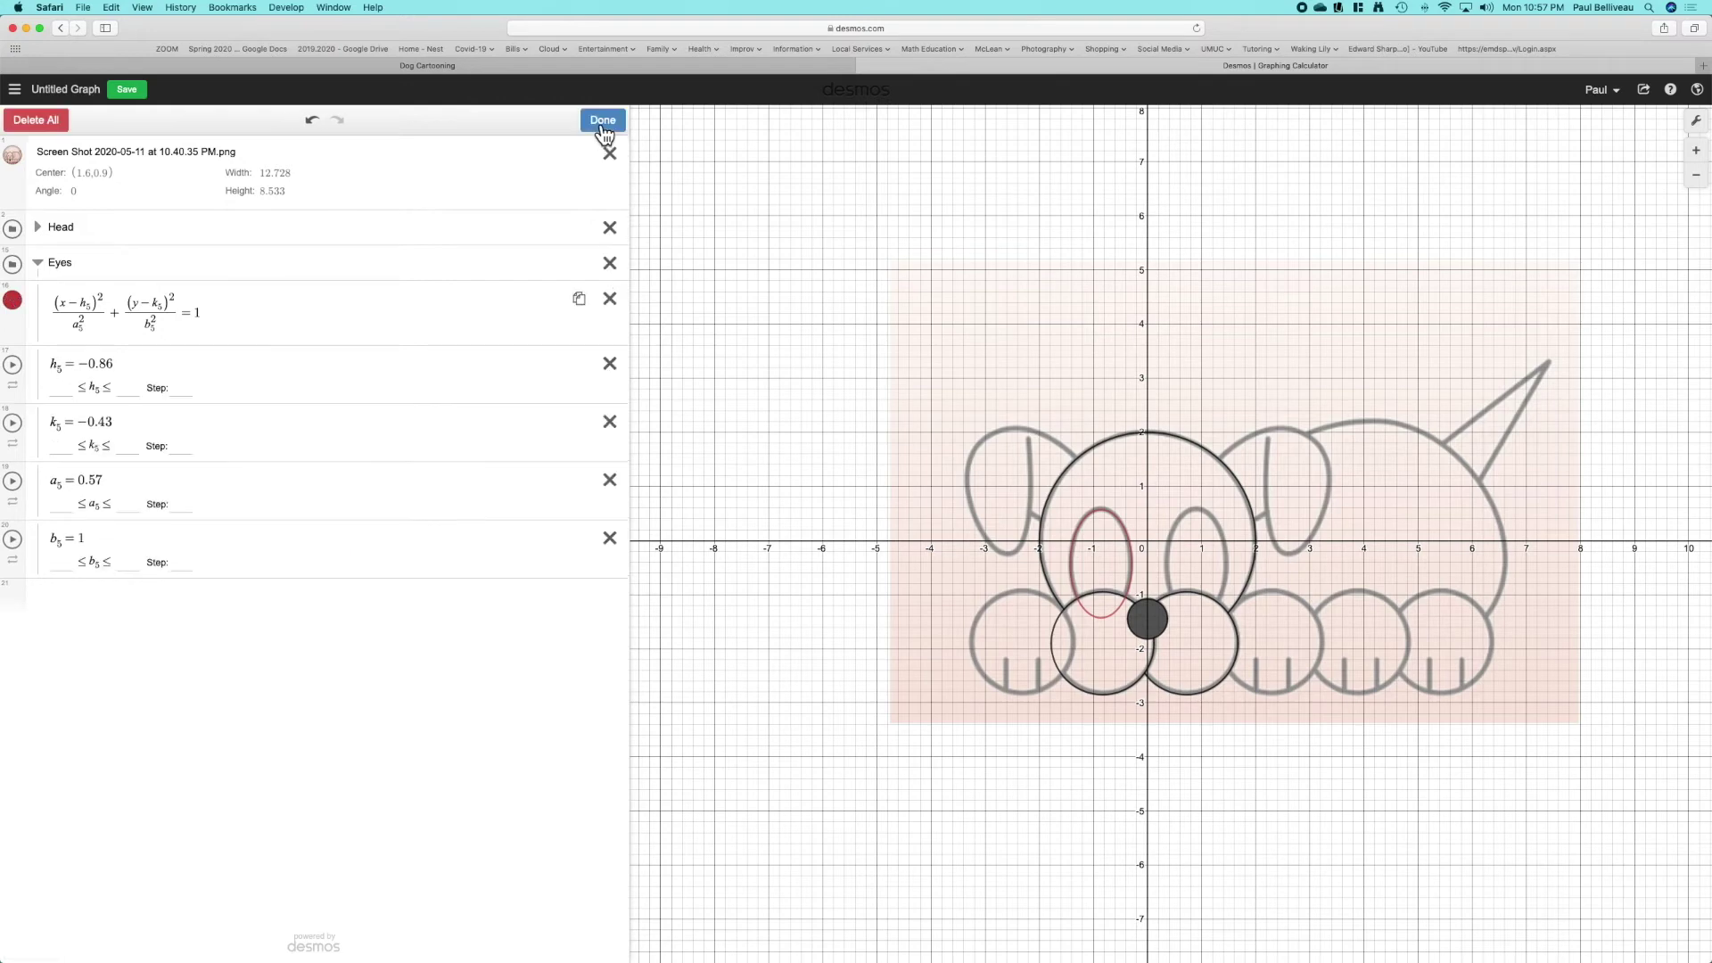
{"action": "left_click", "coordinate": [580, 299]}
{"action": "left_click_drag", "start_coordinate": [30, 407], "coordinate": [33, 620]}
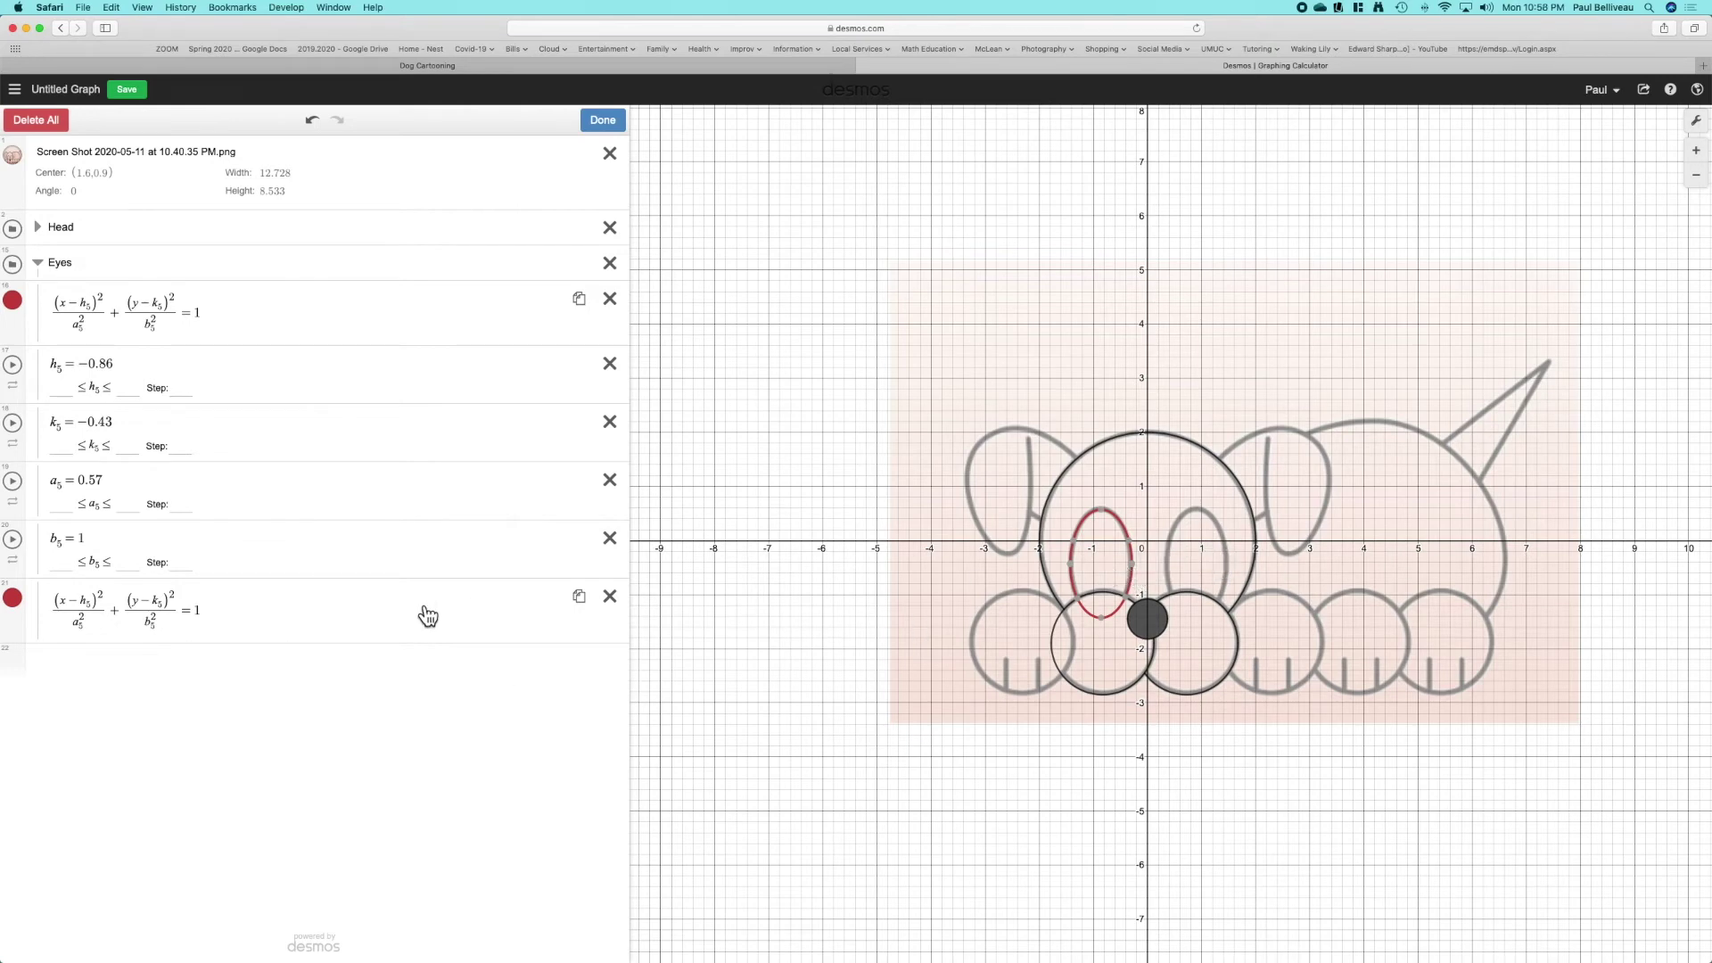
- Replace h_5 with h_6 in the copied ellipse, add its slider, and set h_6 to 0.9 to match the right eye
{"action": "left_click", "coordinate": [96, 617]}
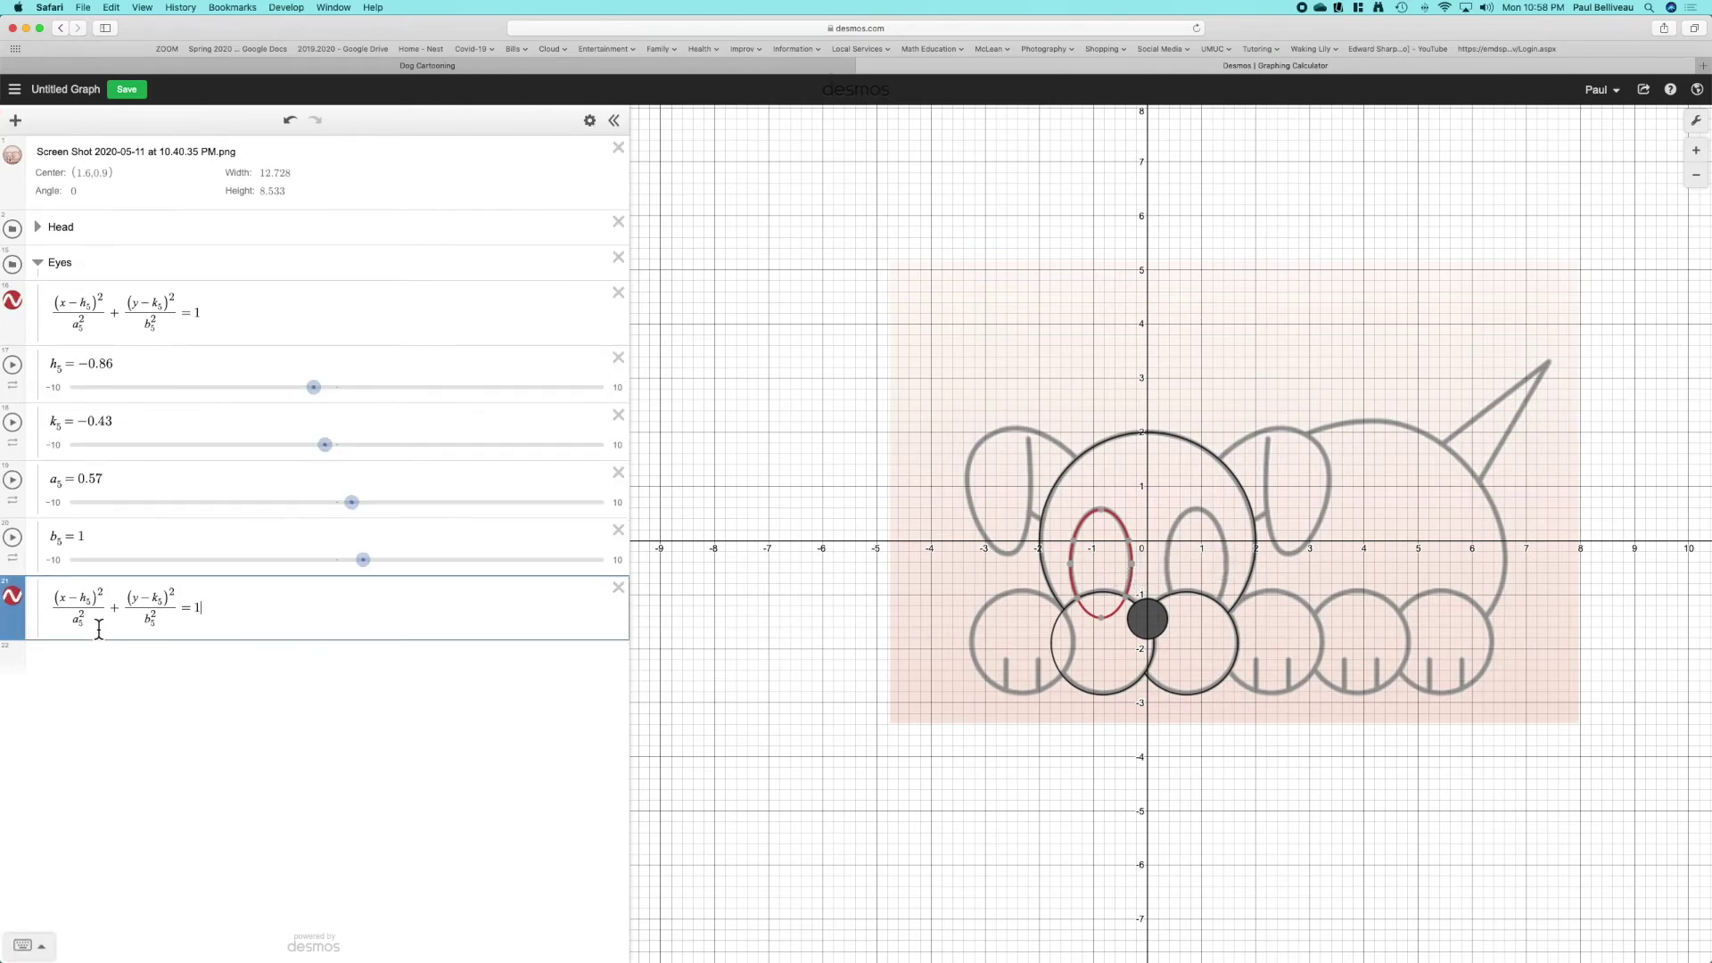
{"action": "left_click", "coordinate": [92, 610]}
{"action": "key", "text": "BackSpace"}
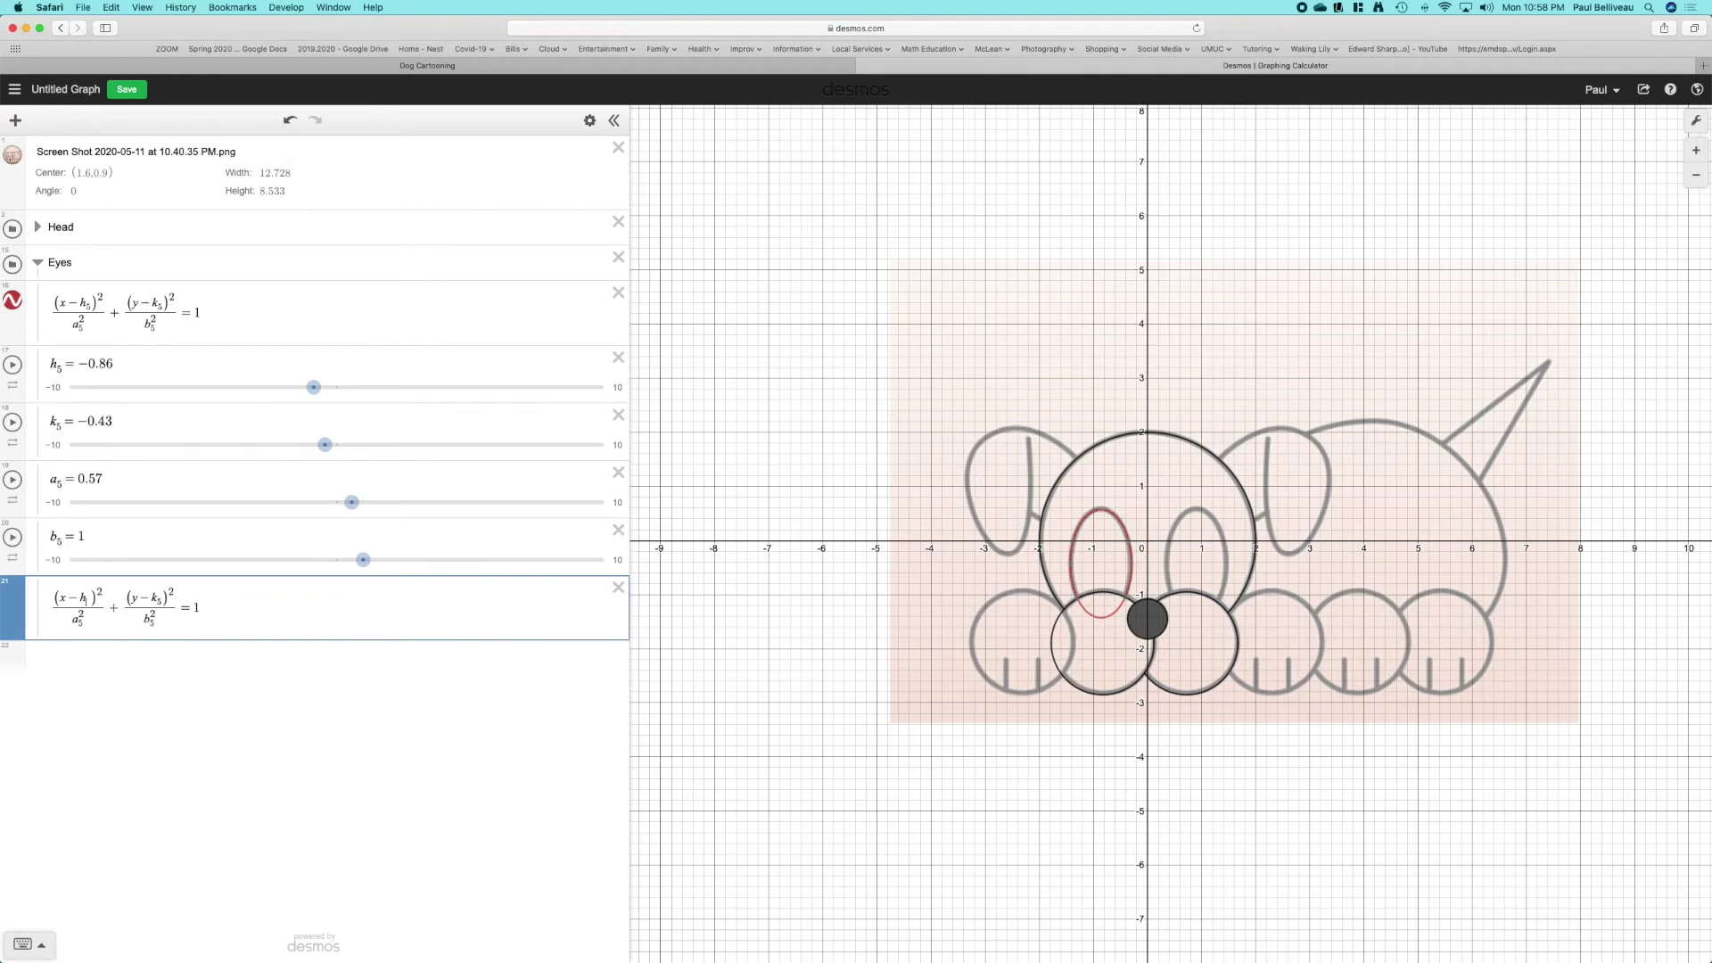
{"action": "type", "text": "6"}
{"action": "left_click", "coordinate": [105, 645]}
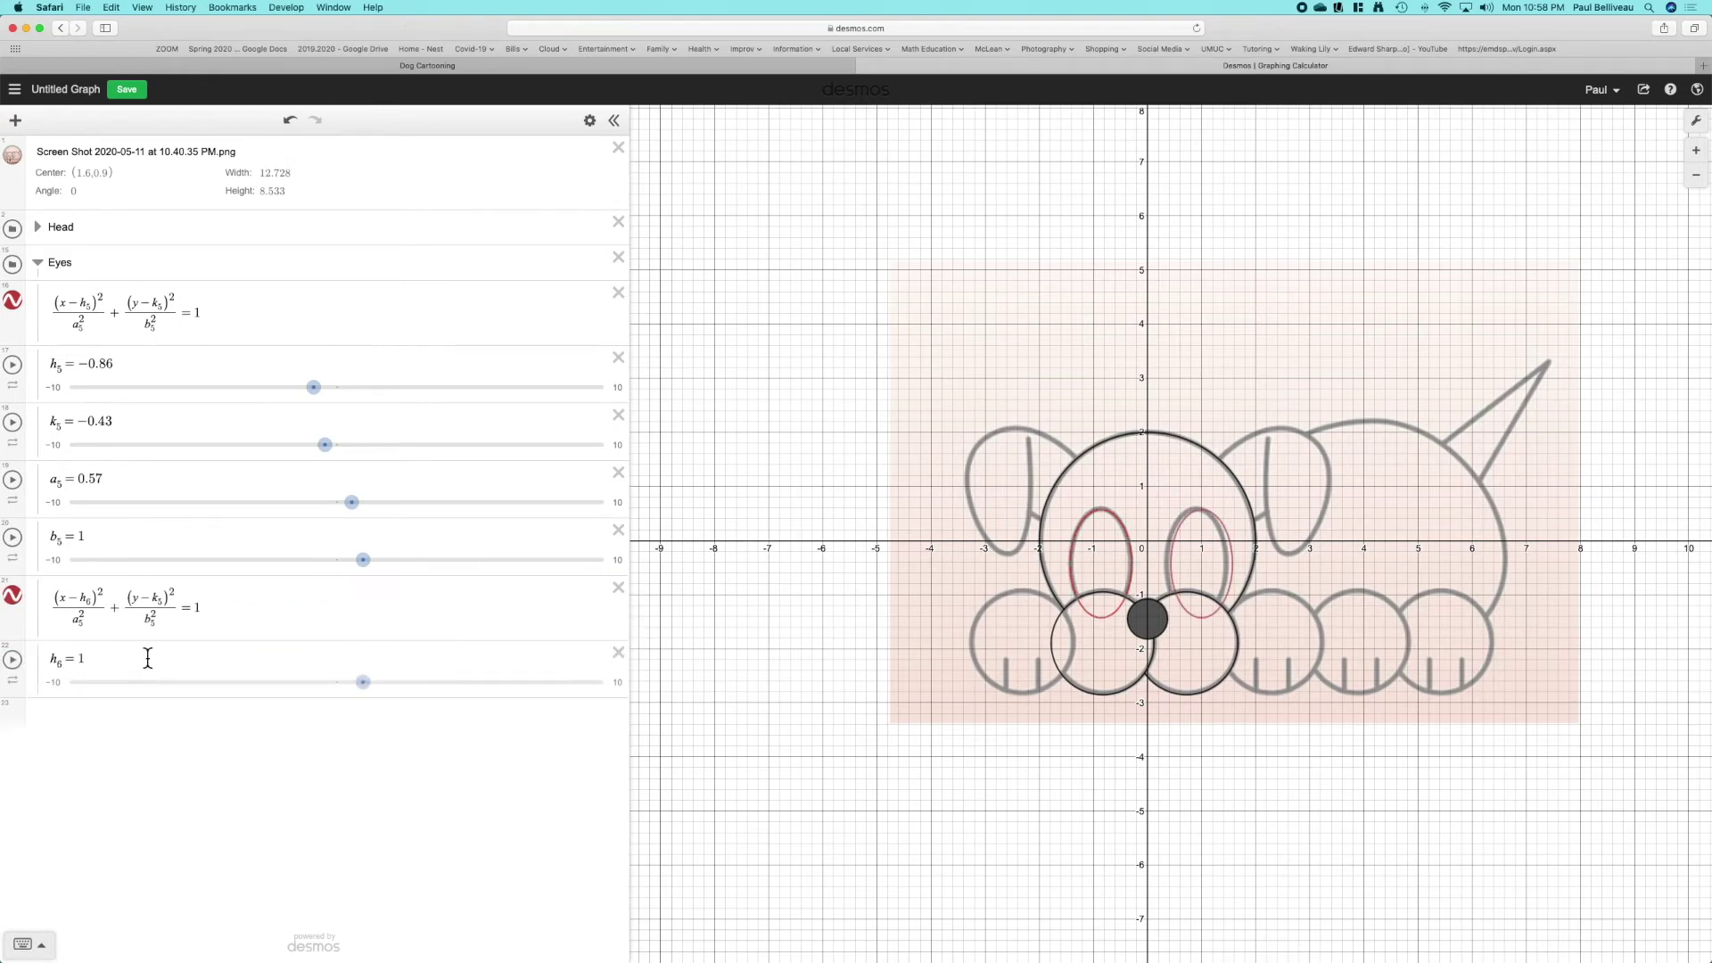
{"action": "left_click_drag", "start_coordinate": [377, 694], "coordinate": [374, 695]}
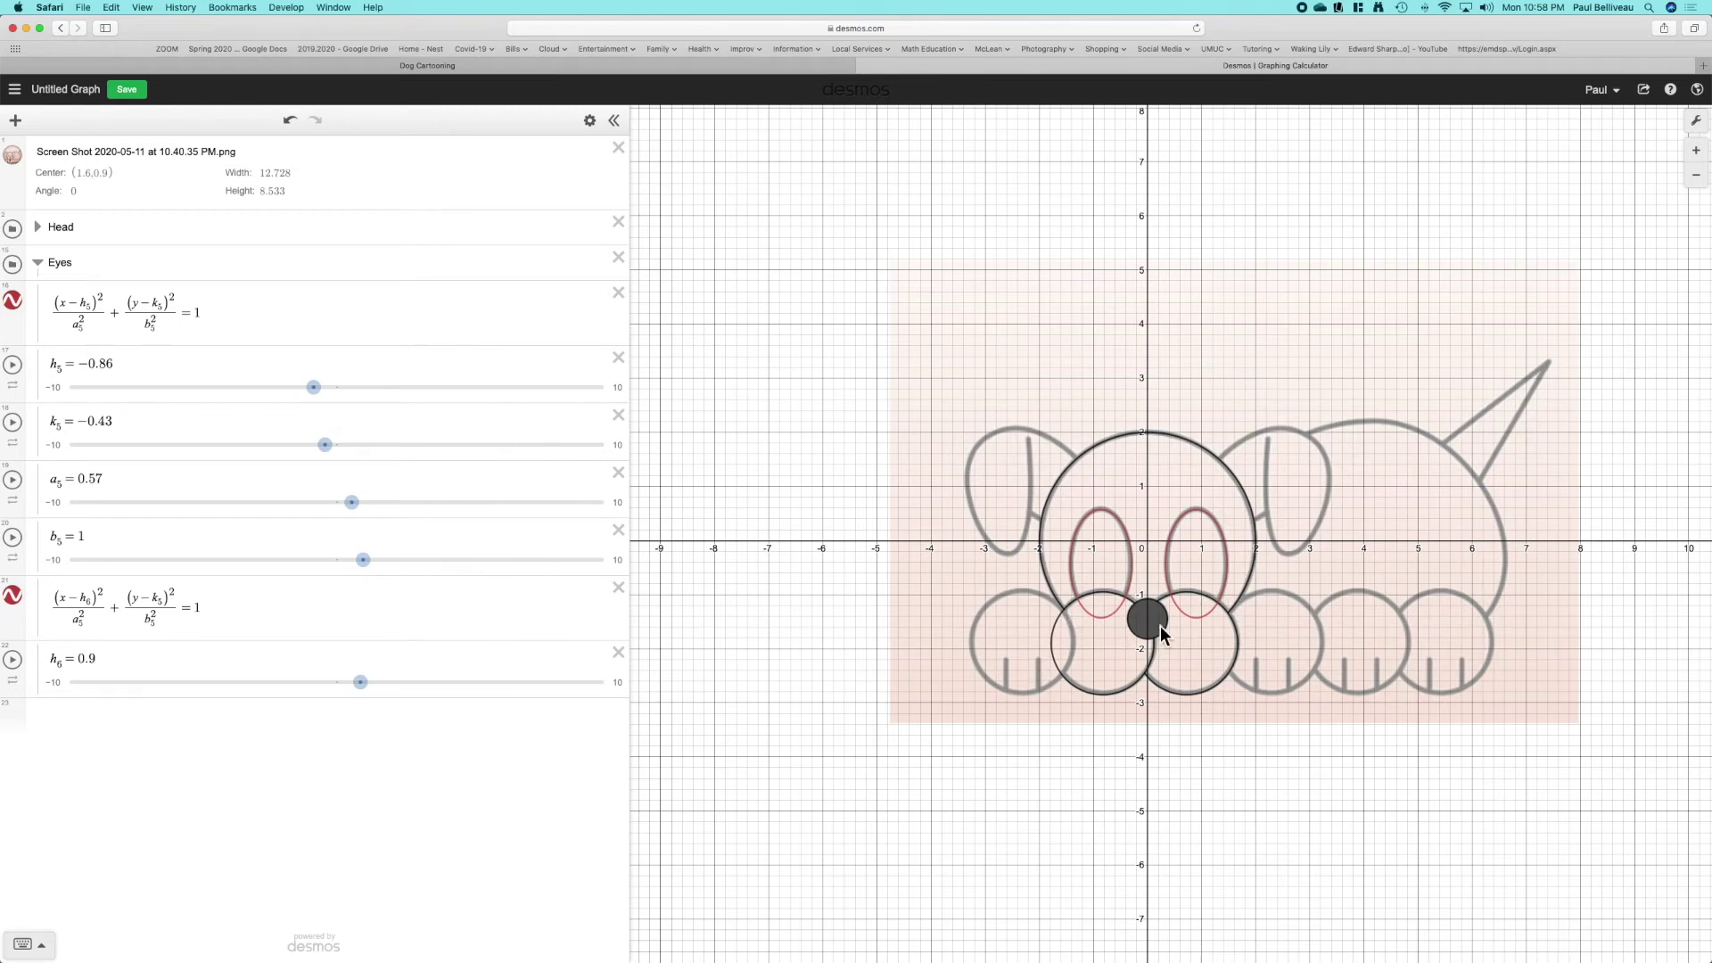
- Copy the left muzzle circle equation (x-h_2)^2+(y-k_2)^2=r_2^2 and append it in braces to the left eye's ellipse equation
{"action": "left_click", "coordinate": [1075, 571]}
{"action": "left_click", "coordinate": [1067, 675]}
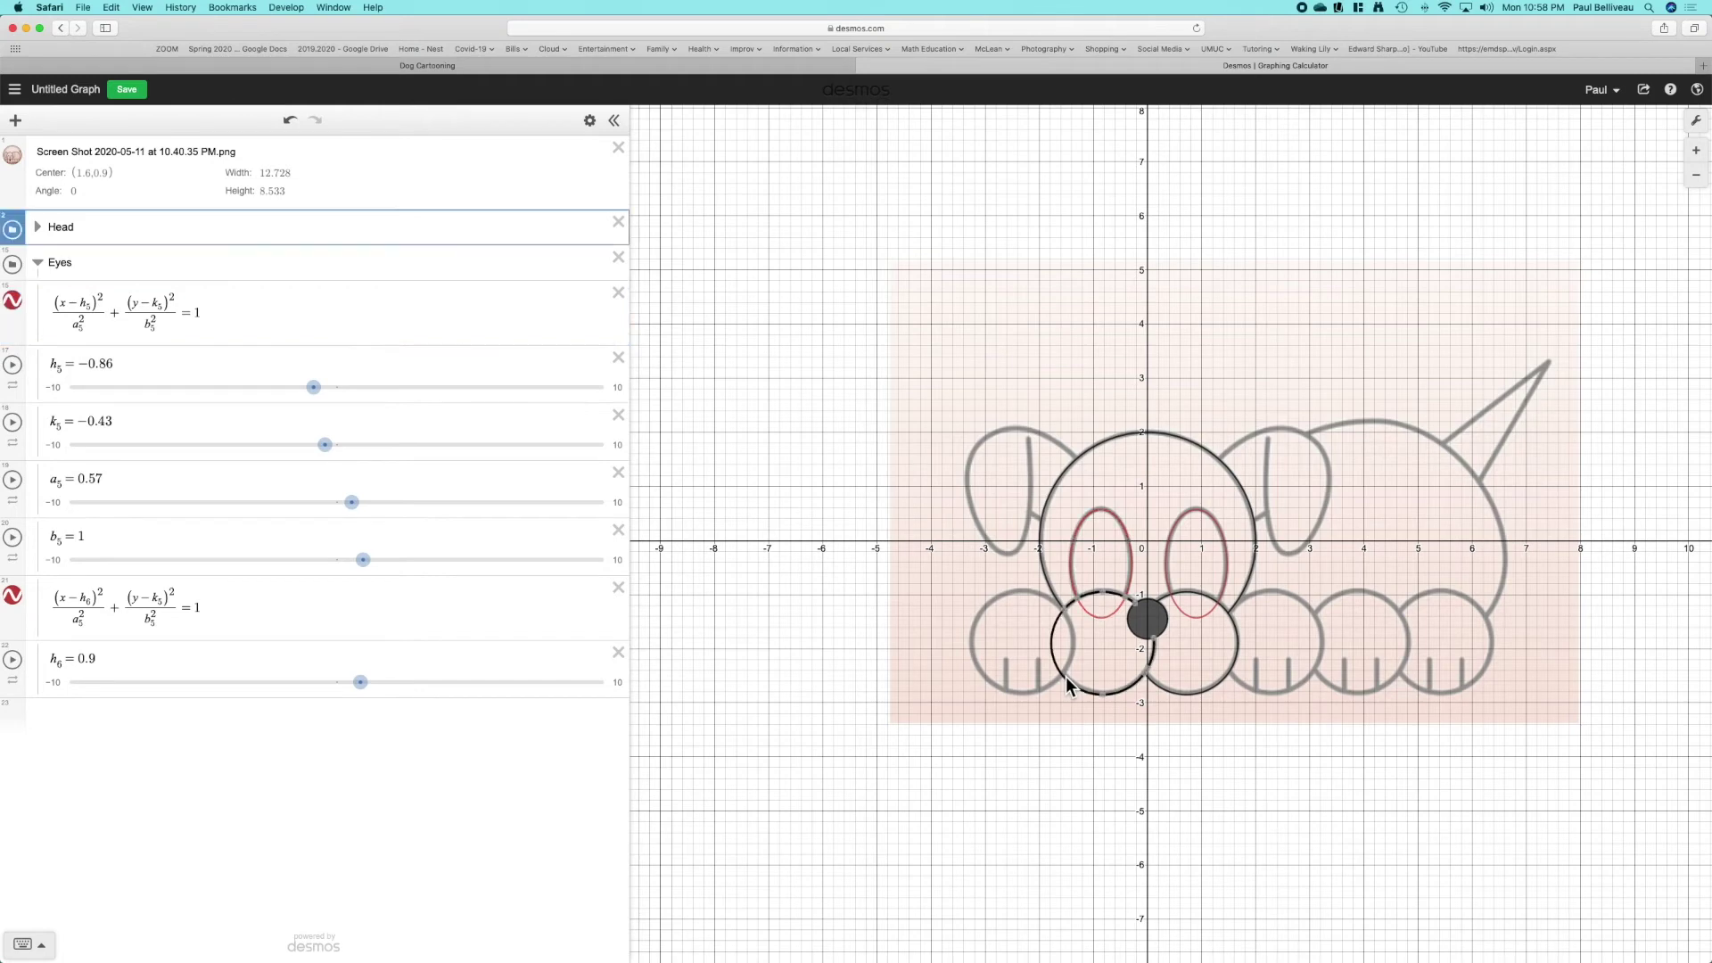
{"action": "left_click", "coordinate": [39, 229]}
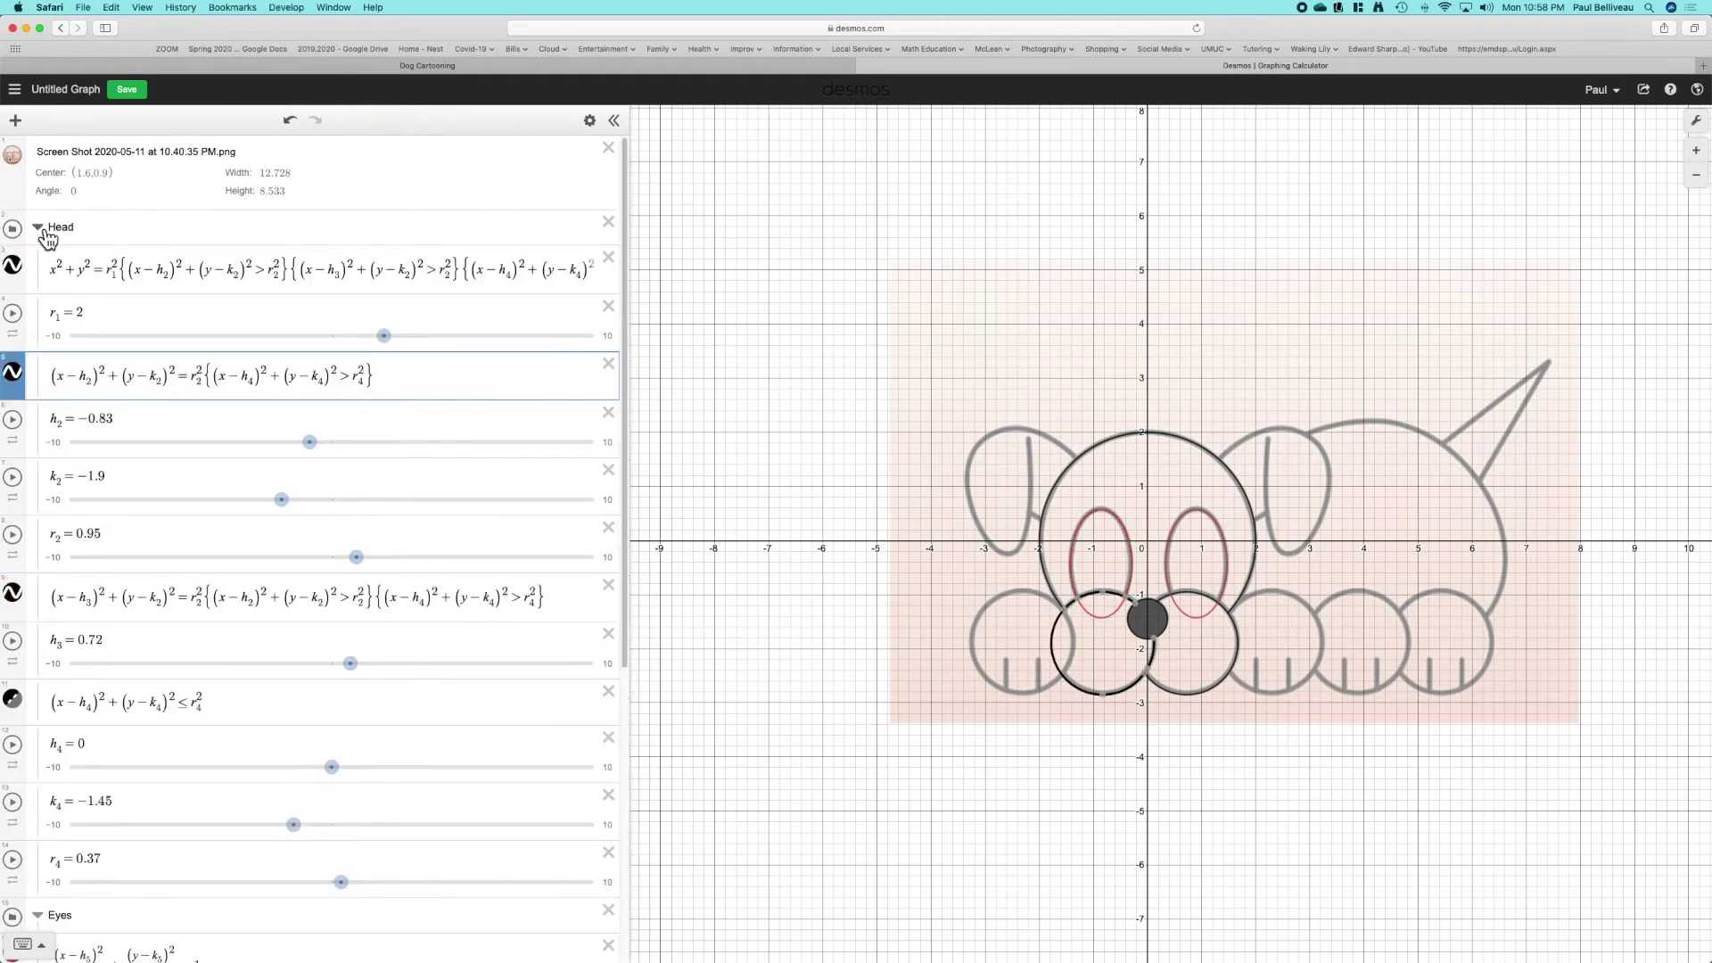
{"action": "left_click", "coordinate": [190, 379]}
{"action": "left_click_drag", "start_coordinate": [190, 379], "coordinate": [78, 377]}
{"action": "key", "text": "super+c"}
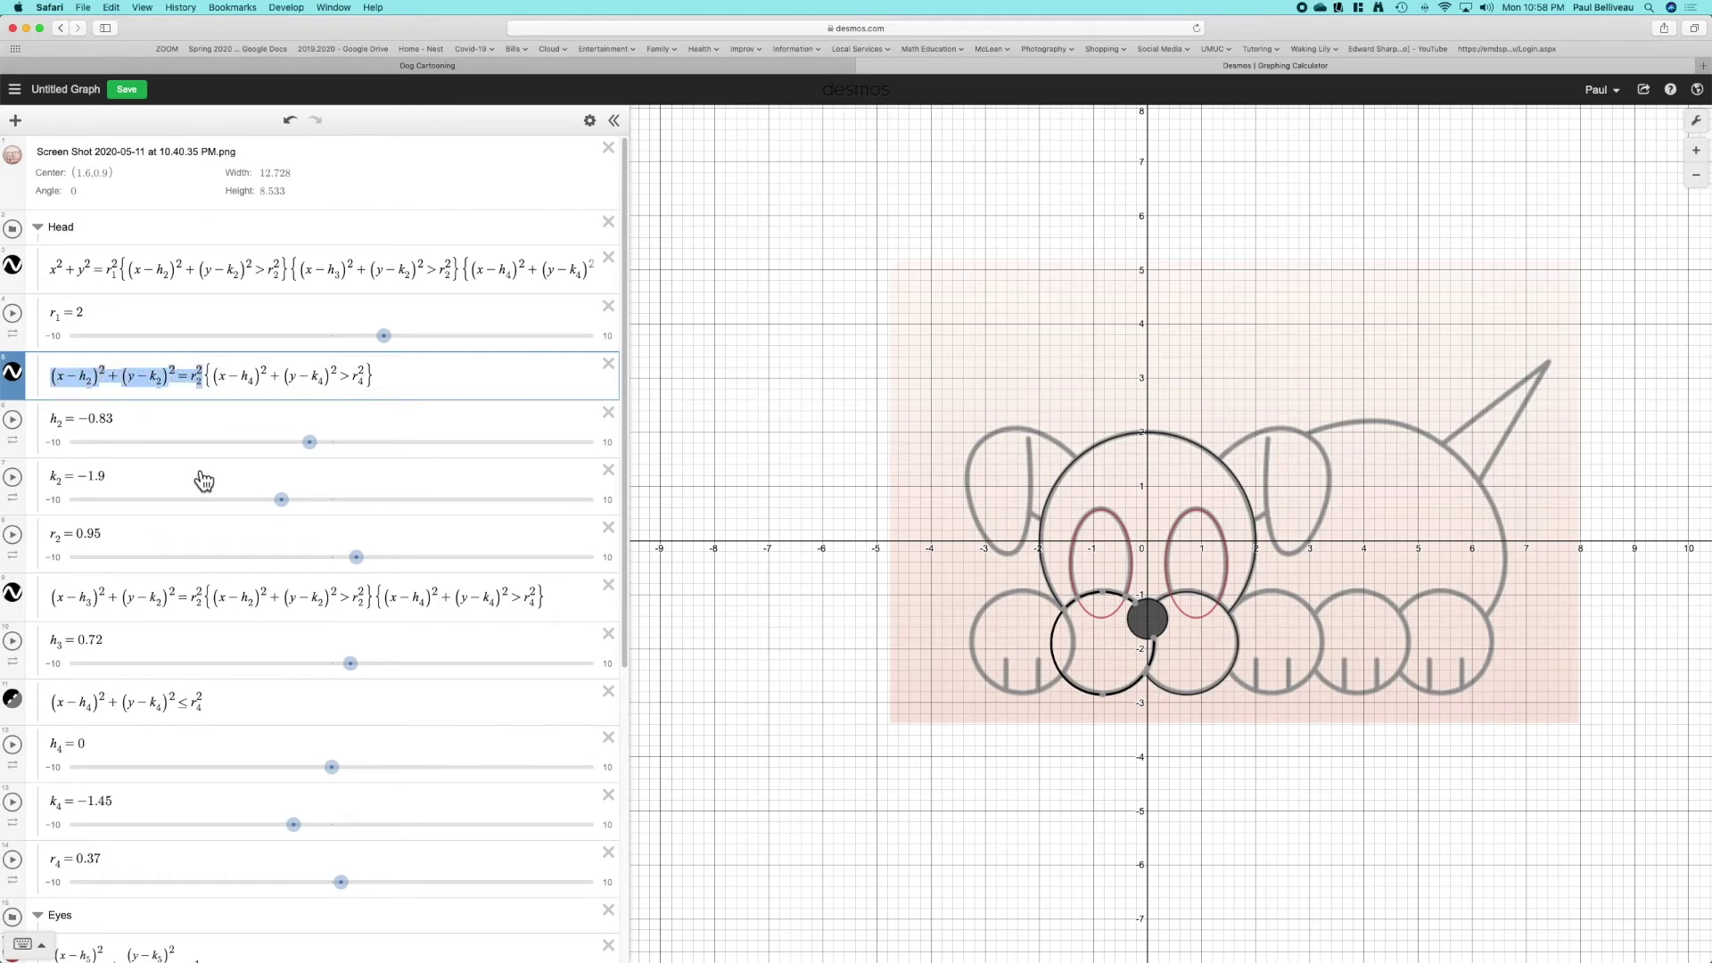
{"action": "scroll", "coordinate": [203, 482], "scroll_direction": "down", "scroll_amount": 5}
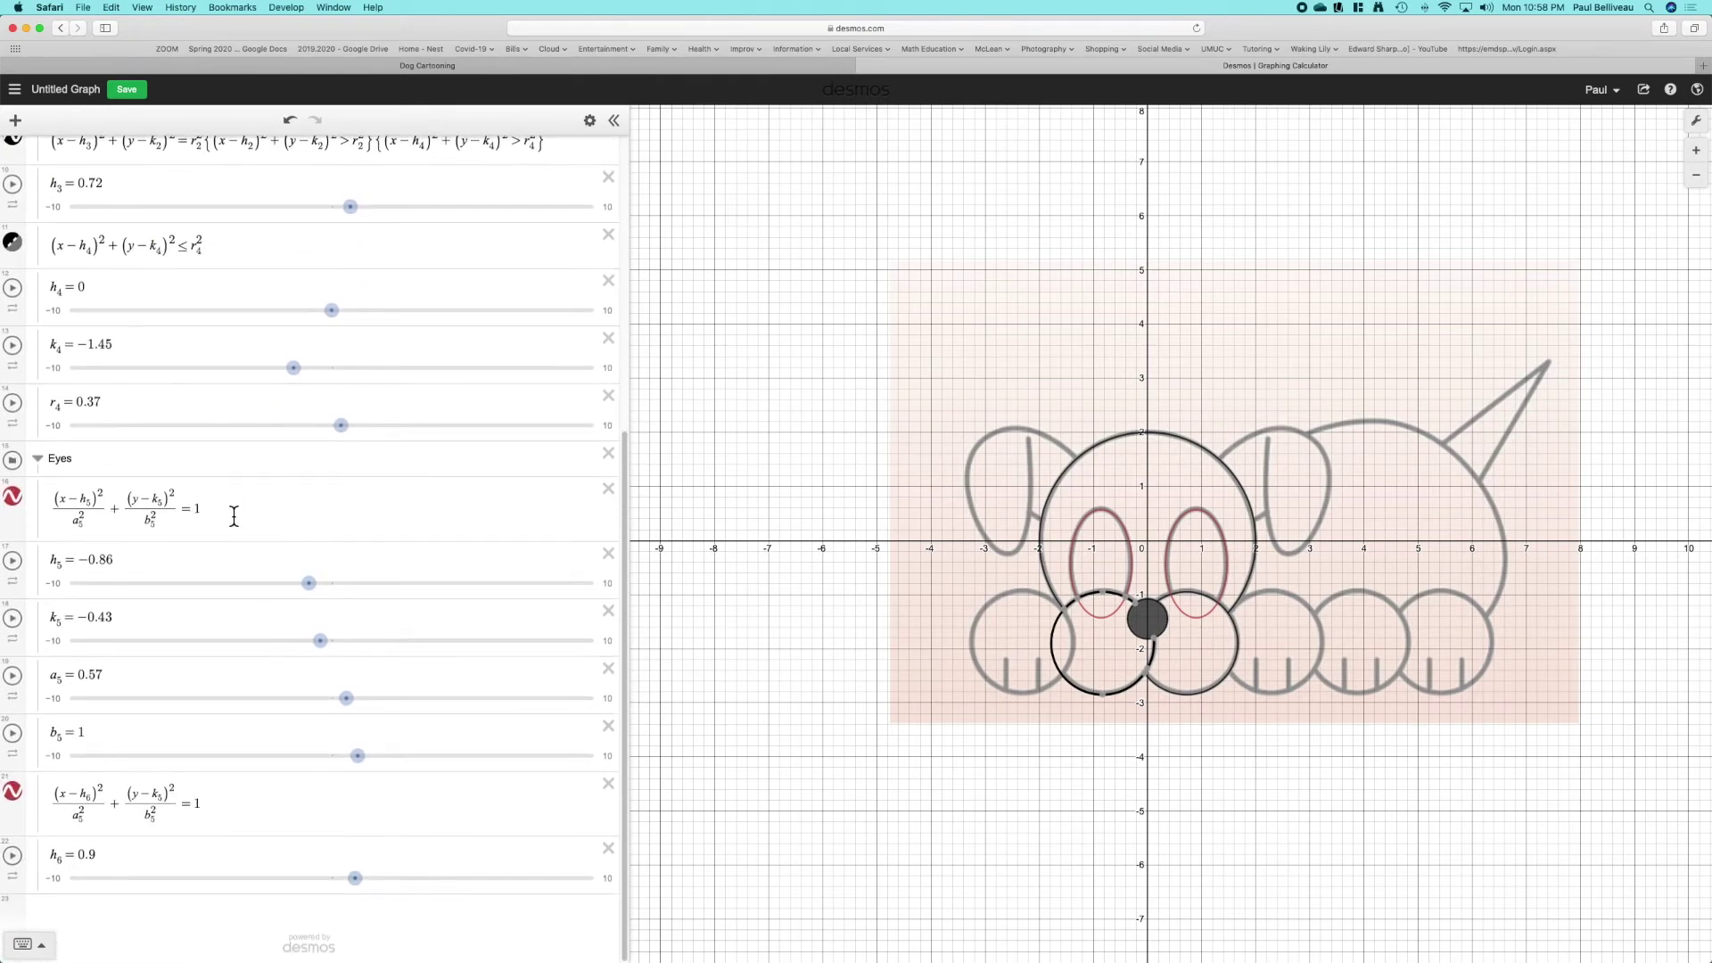
{"action": "left_click", "coordinate": [237, 516]}
{"action": "type", "text": "{"}
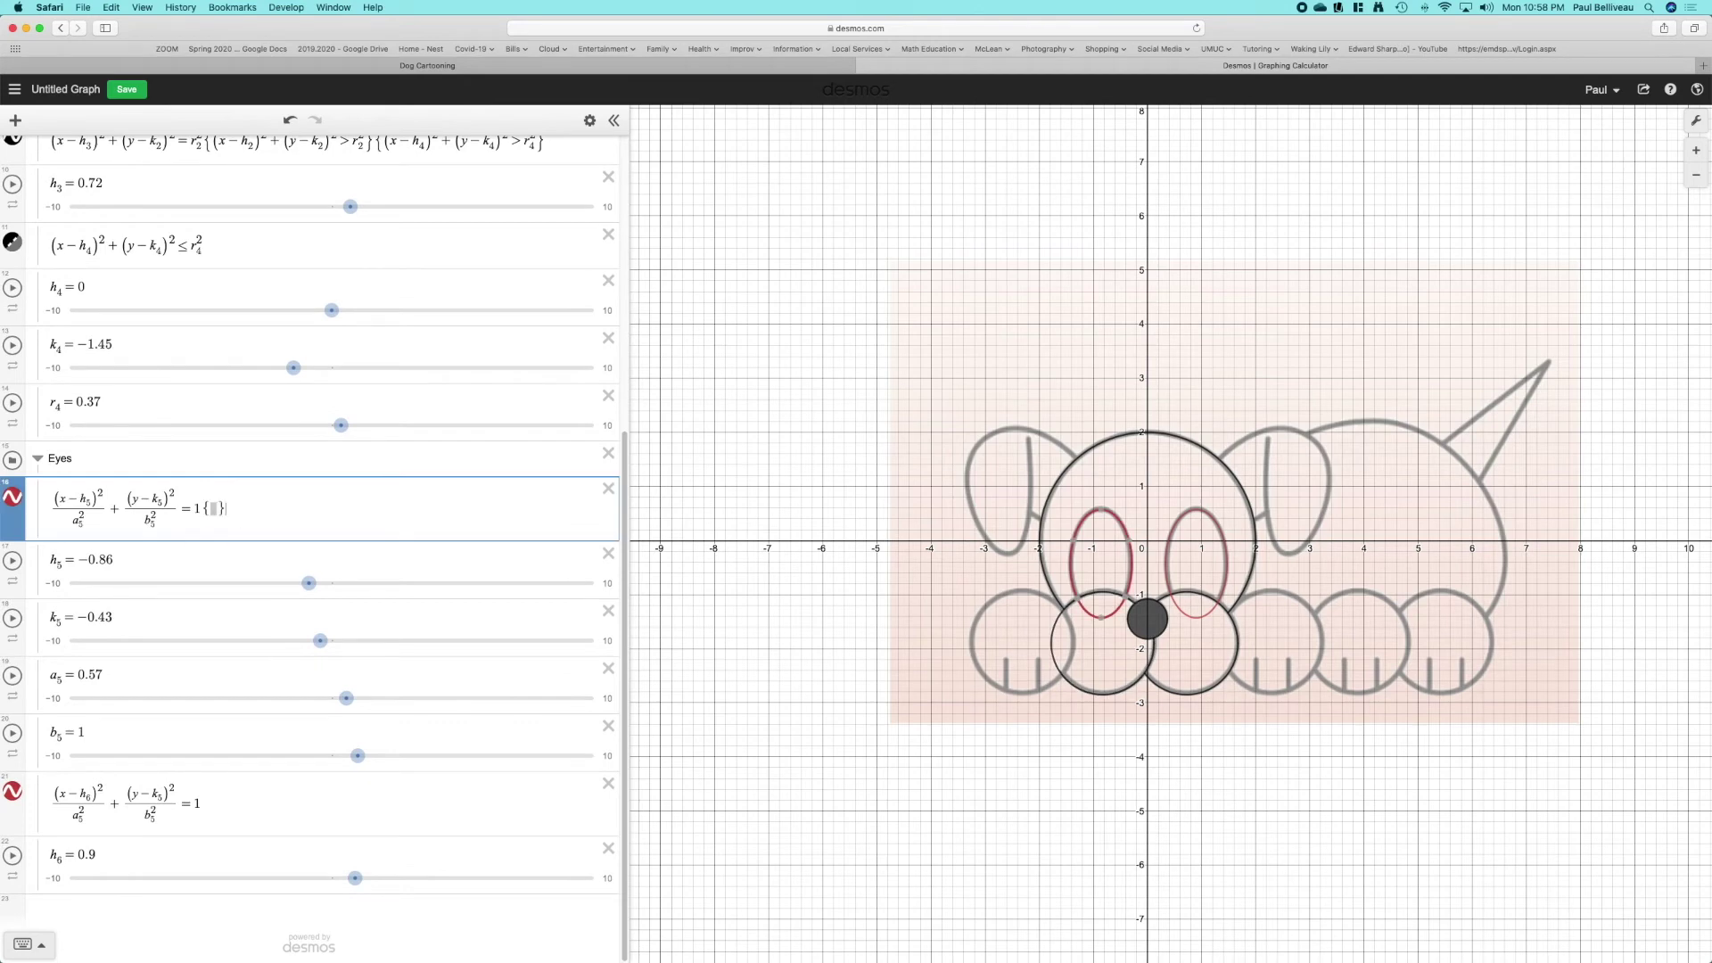
{"action": "key", "text": "super+v"}
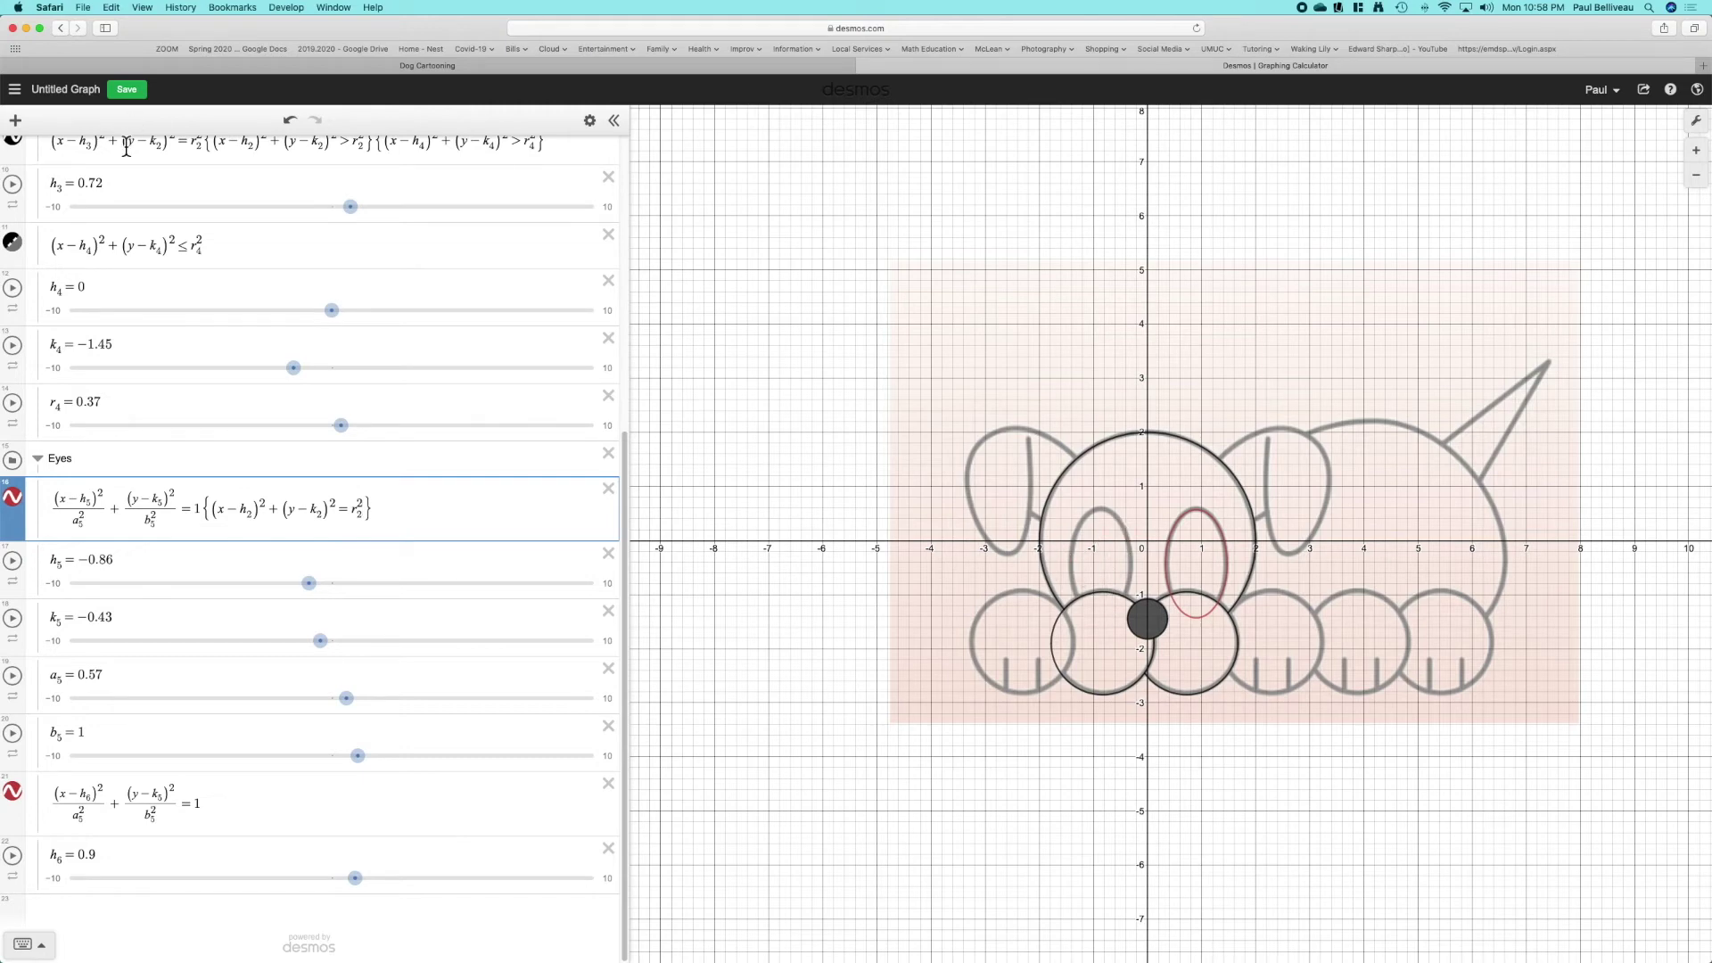
- Hide the dog image and change the equals sign in the left eye's restriction to >
{"action": "scroll", "coordinate": [126, 275], "scroll_direction": "up", "scroll_amount": 10}
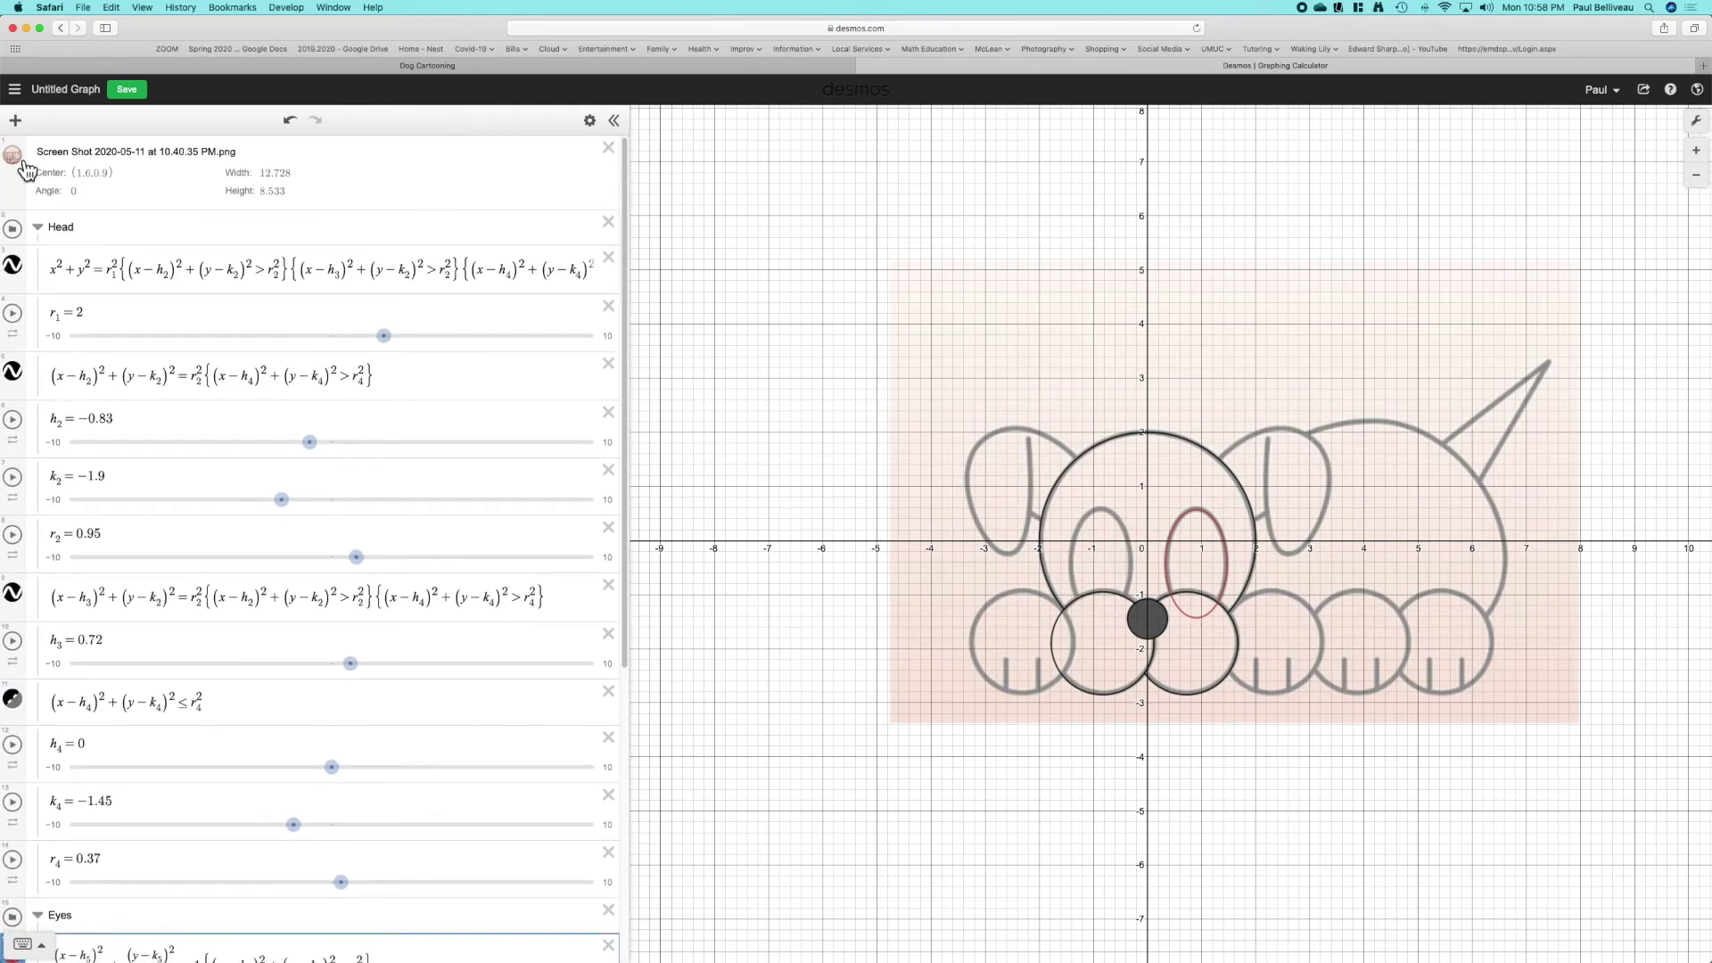
{"action": "left_click", "coordinate": [13, 156]}
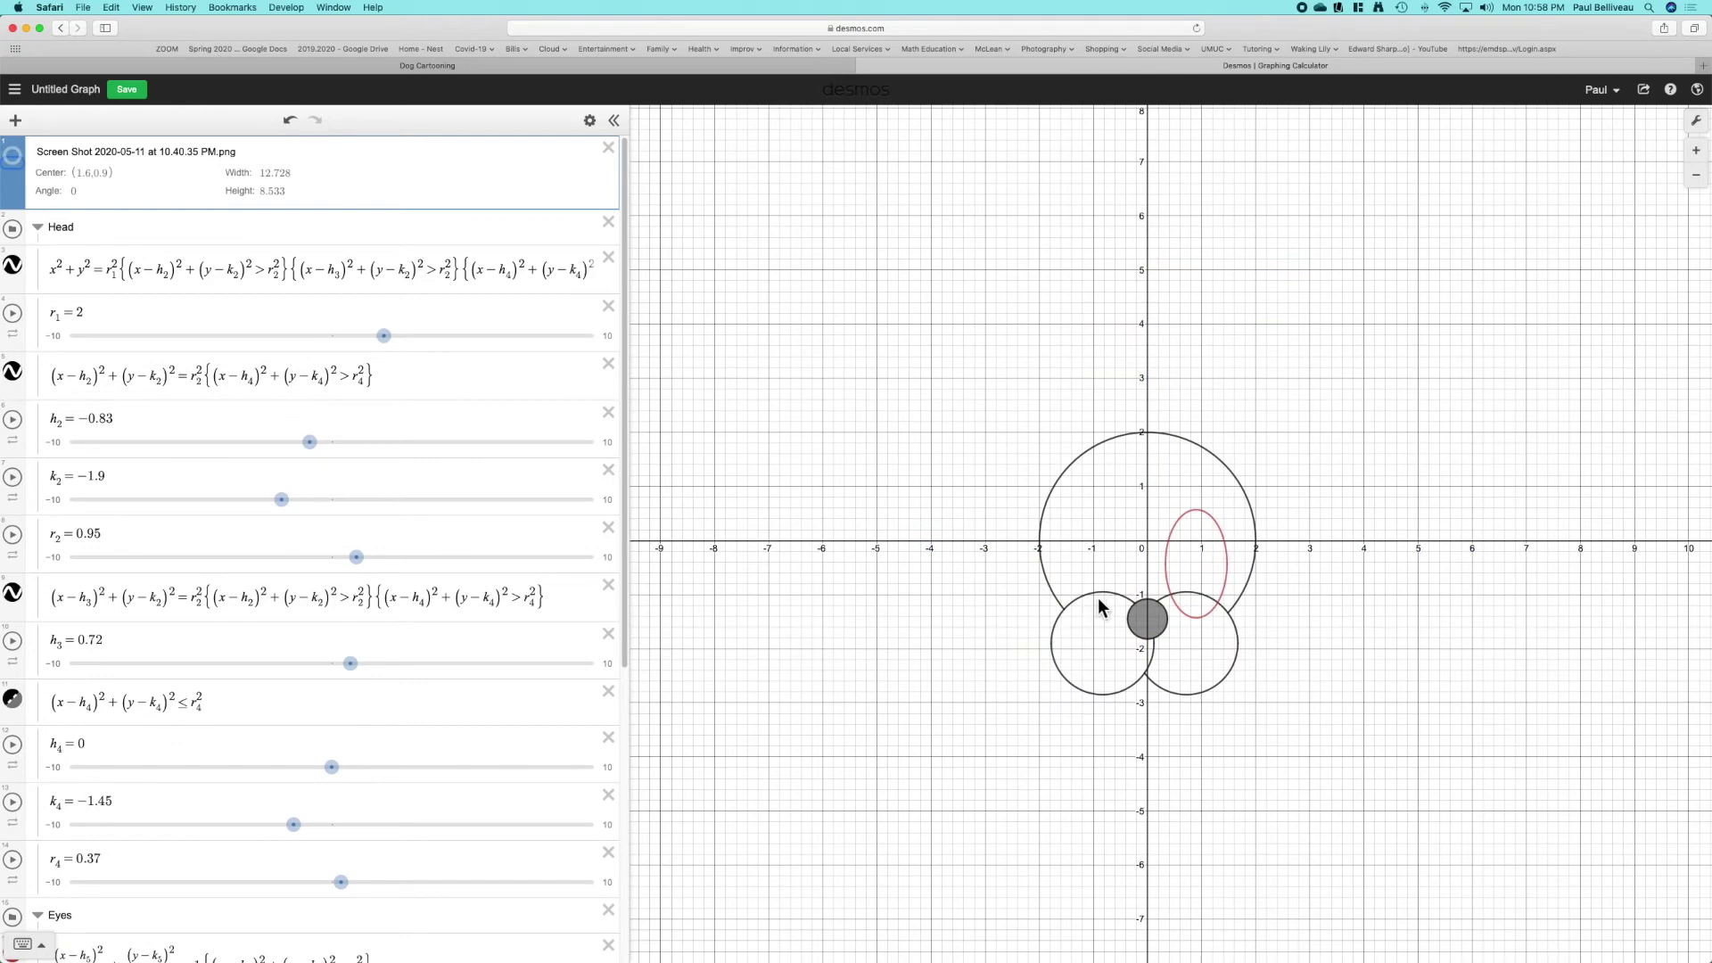
{"action": "scroll", "coordinate": [360, 479], "scroll_direction": "down", "scroll_amount": 5}
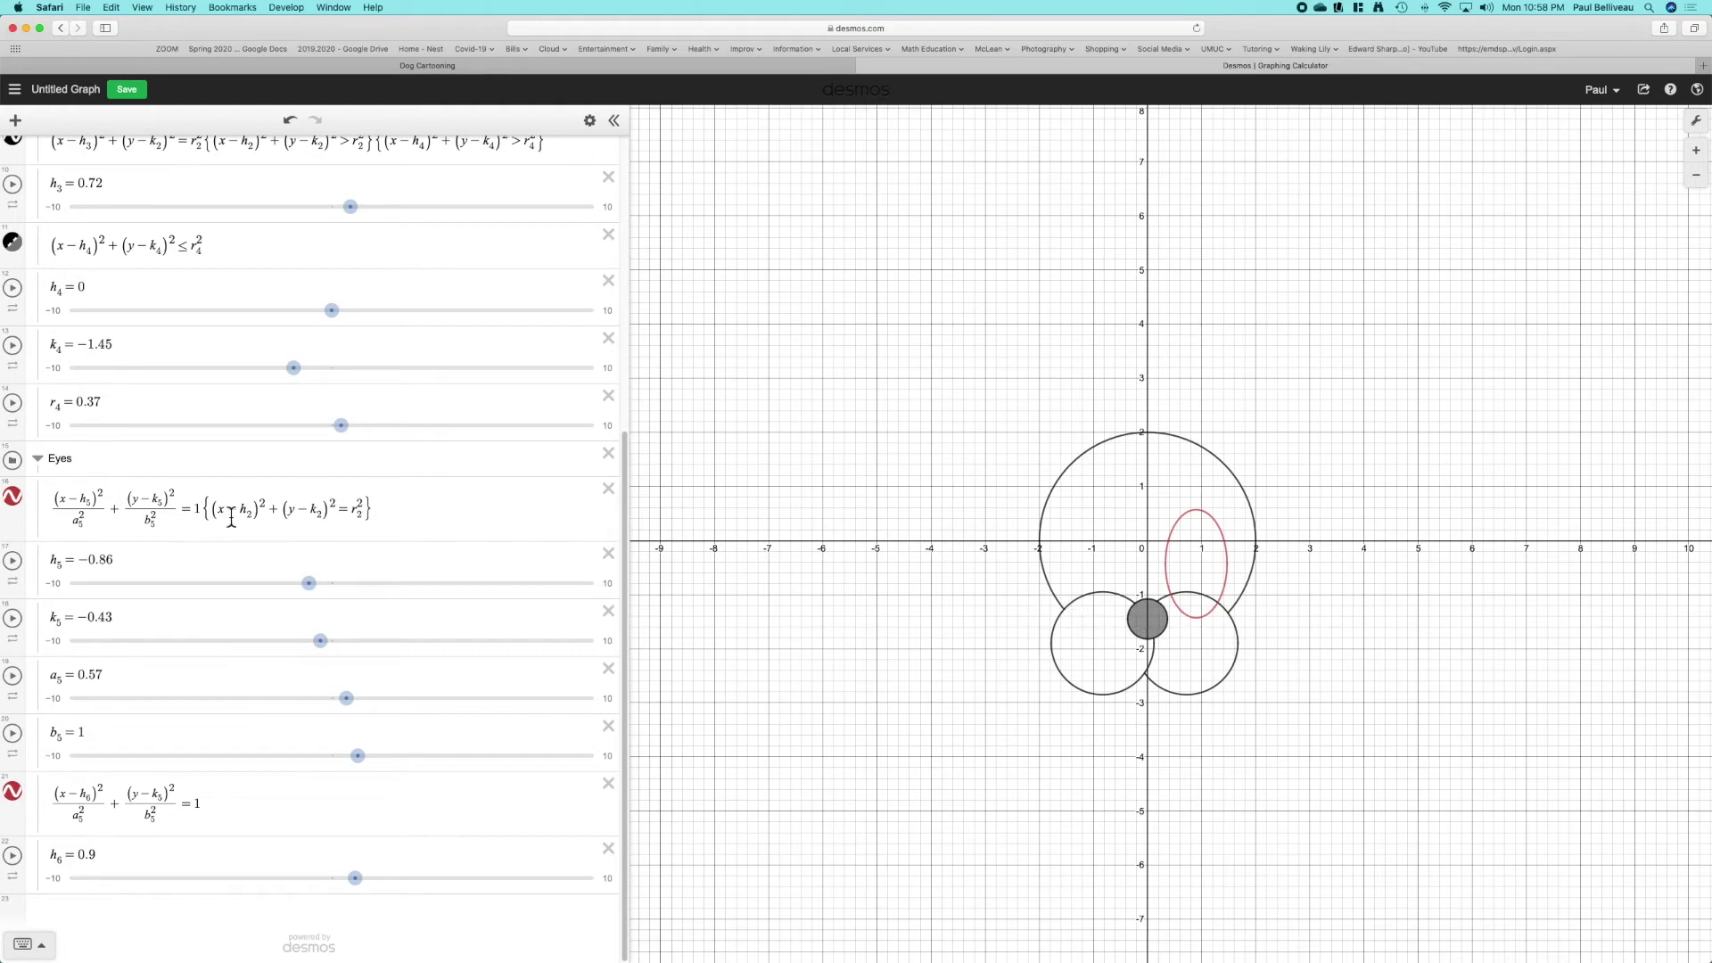
{"action": "left_click", "coordinate": [382, 499]}
{"action": "key", "text": "Left"}
{"action": "key", "text": "Left"}
{"action": "key", "text": "Left"}
{"action": "key", "text": "Left"}
{"action": "key", "text": "Left"}
{"action": "key", "text": "BackSpace"}
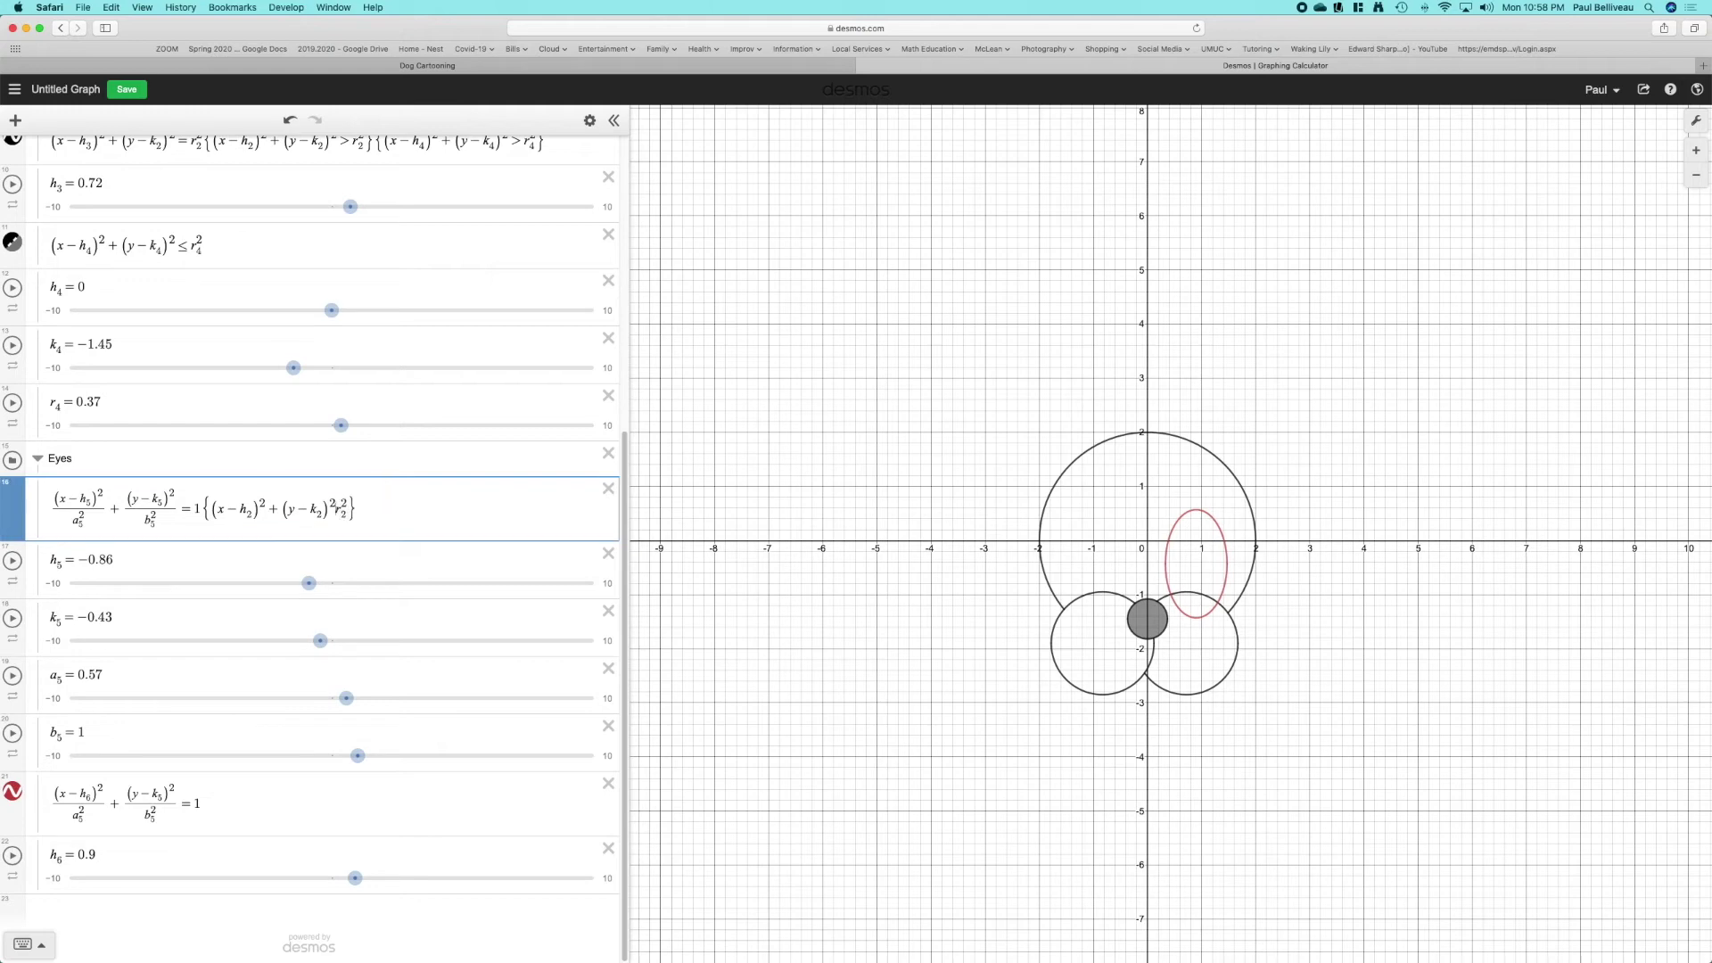
{"action": "type", "text": "<"}
{"action": "key", "text": "BackSpace"}
{"action": "type", "text": ">"}
- Change the left eye ellipse's color to black
{"action": "left_click", "coordinate": [590, 119]}
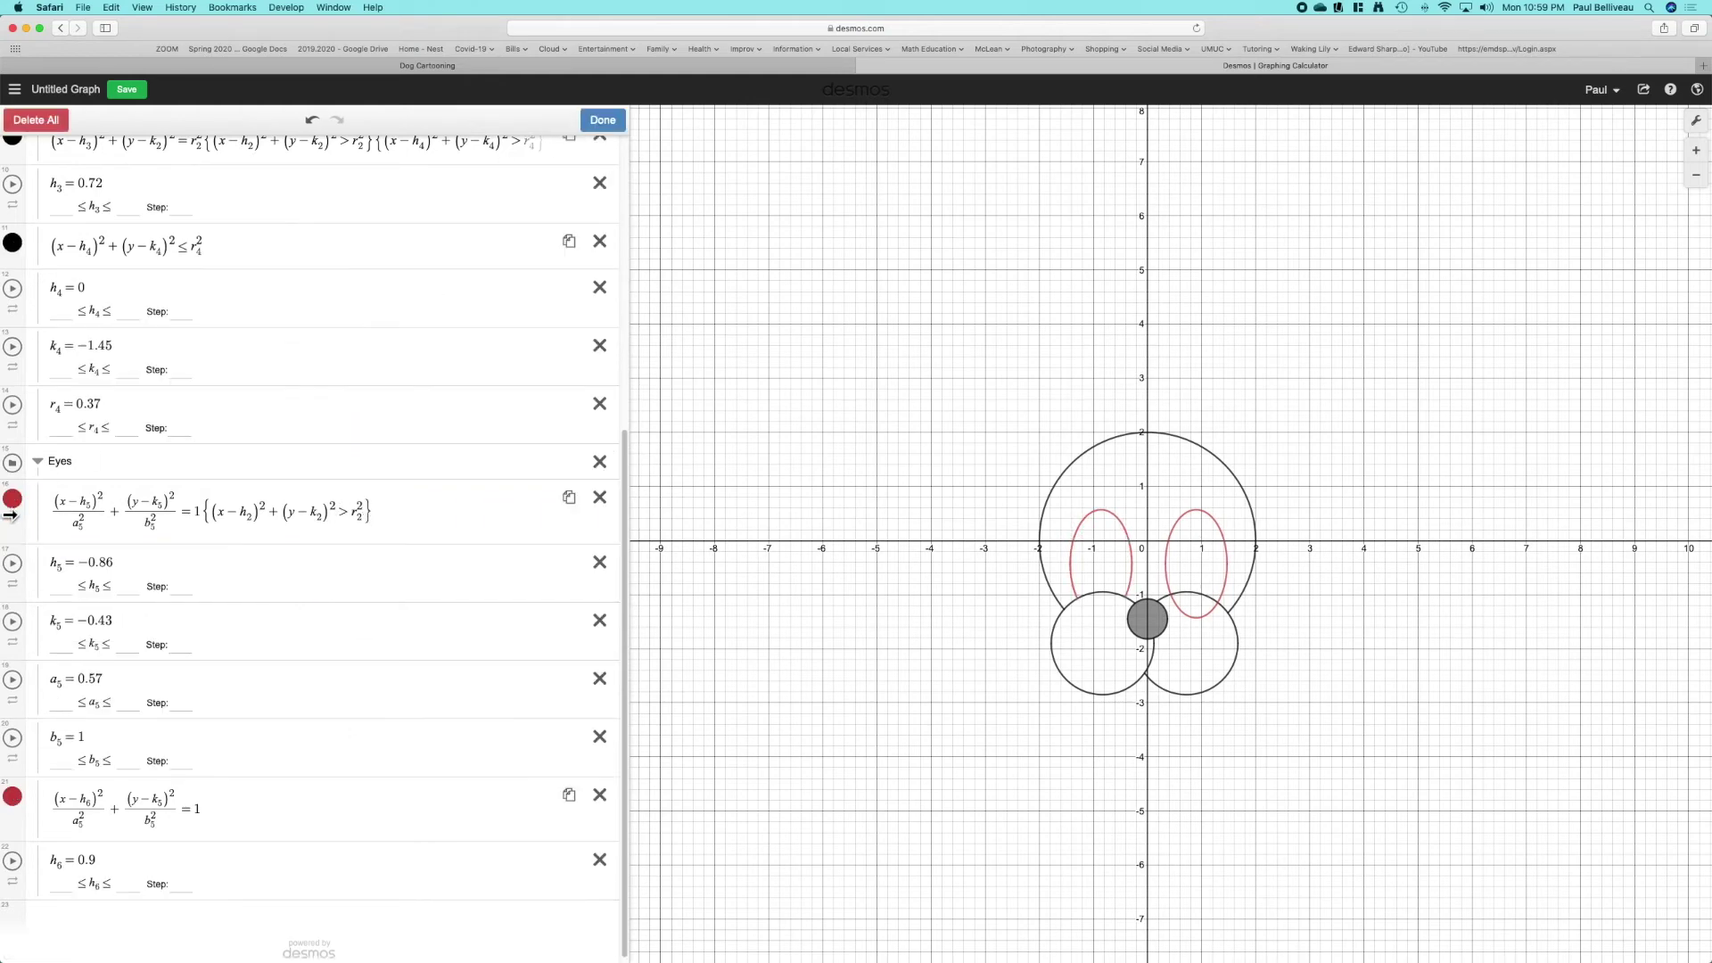
{"action": "left_click", "coordinate": [13, 499]}
{"action": "left_click", "coordinate": [166, 520]}
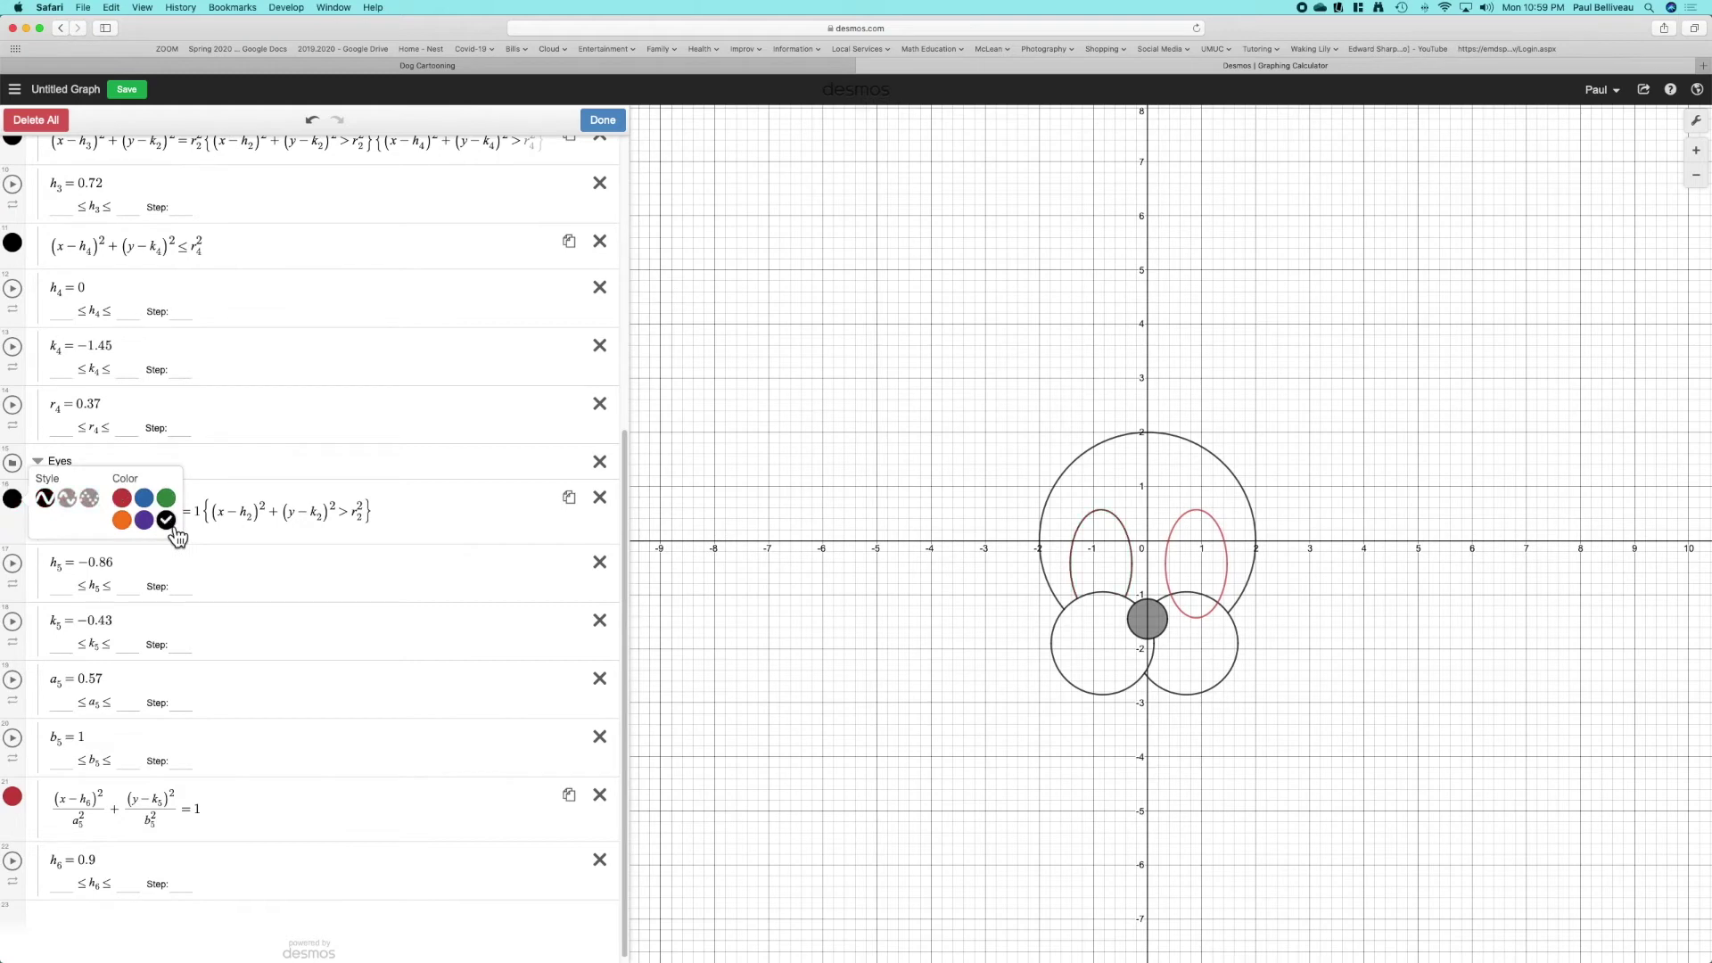
- Restrict the right eye ellipse to the region outside the right muzzle circle by adding {(x-h_3)^2+(y-k_2)^2>r_2^2} to its equation
{"action": "left_click", "coordinate": [603, 120]}
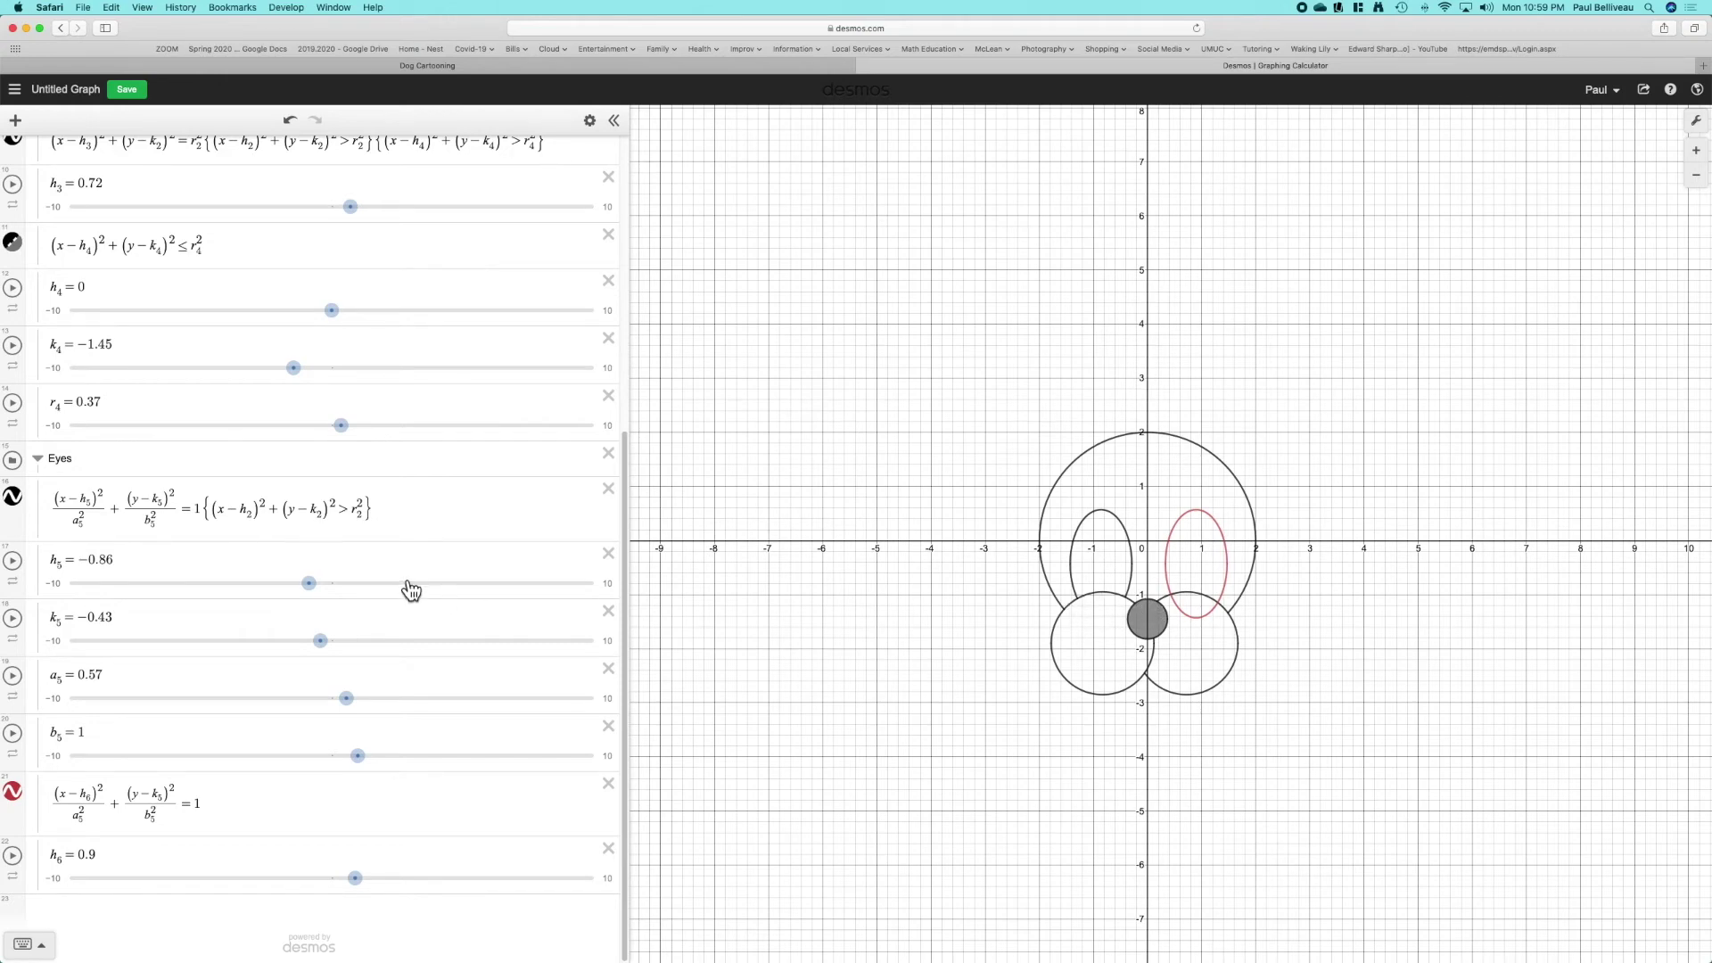
{"action": "left_click", "coordinate": [1169, 548]}
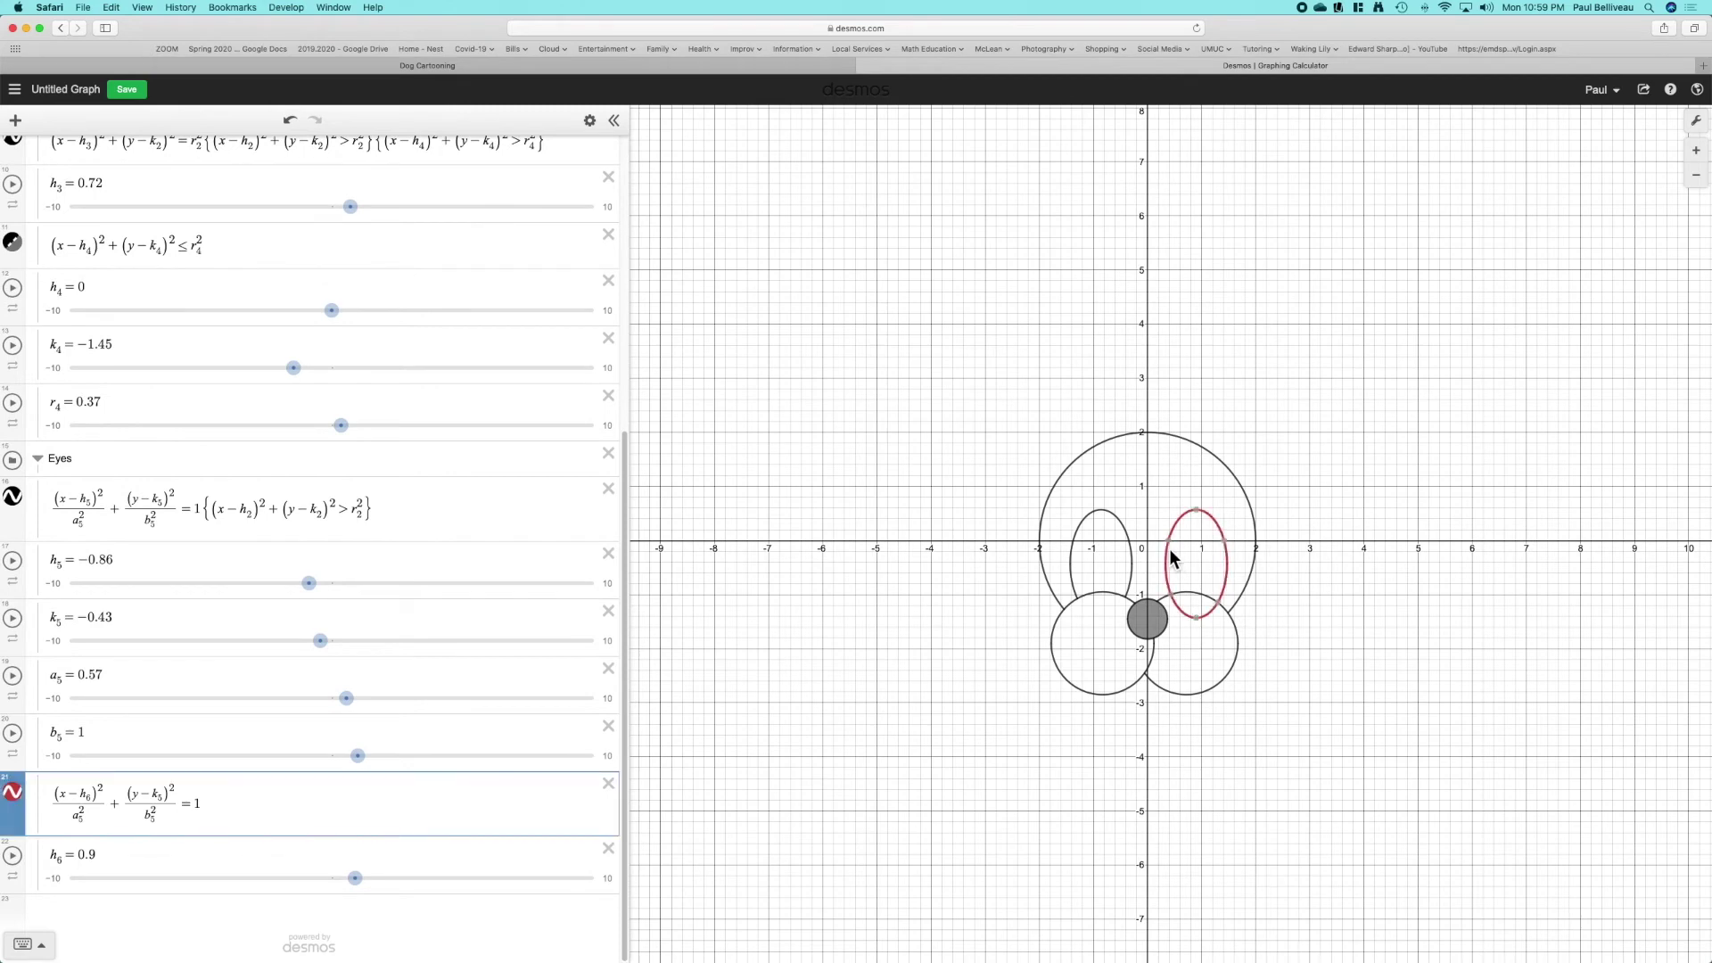
{"action": "left_click", "coordinate": [1236, 629]}
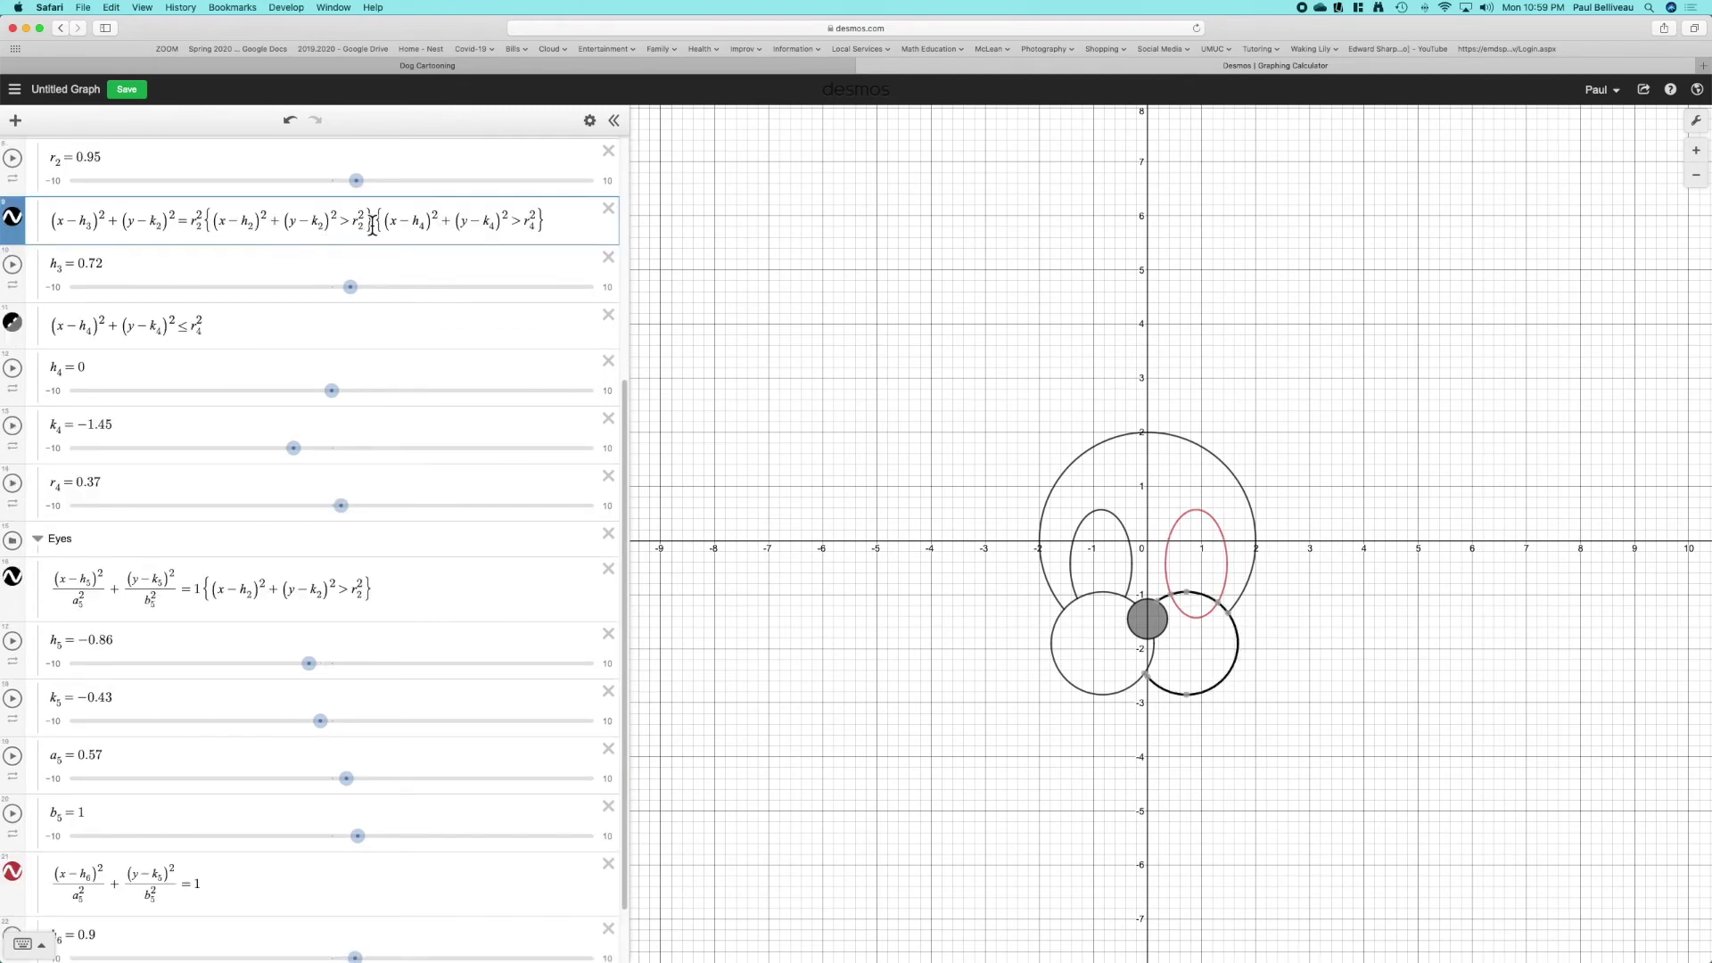
{"action": "left_click_drag", "start_coordinate": [206, 225], "coordinate": [74, 225]}
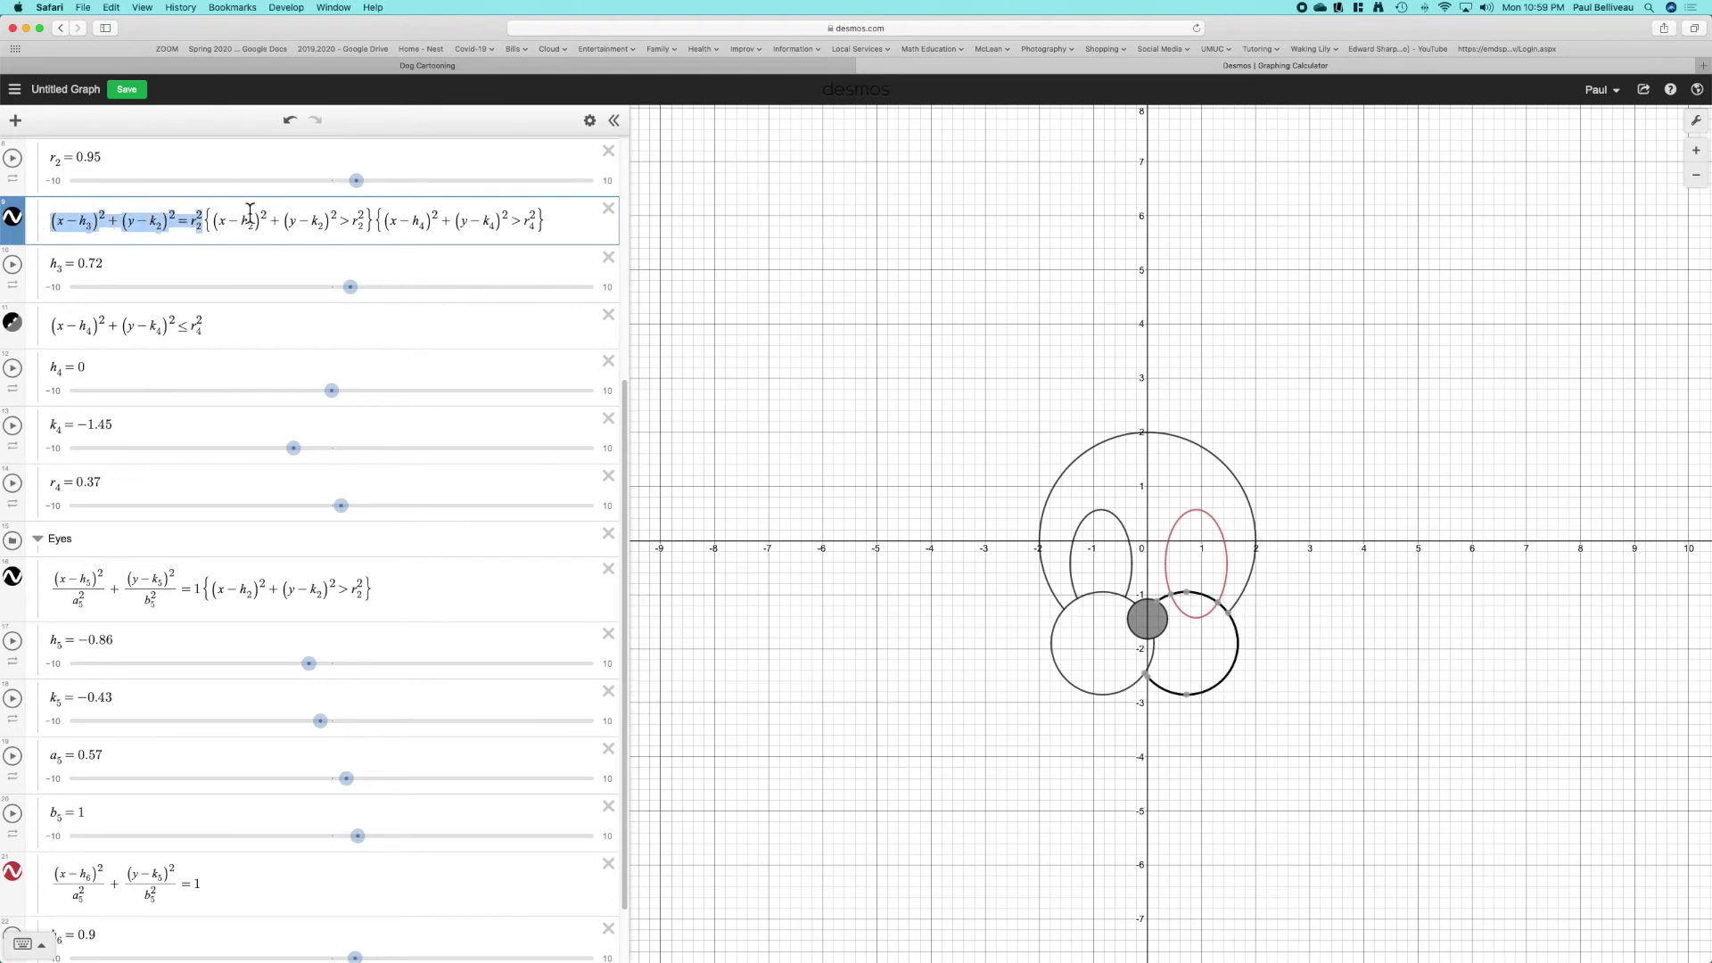
{"action": "scroll", "coordinate": [374, 321], "scroll_direction": "down", "scroll_amount": 2}
{"action": "left_click", "coordinate": [244, 795]}
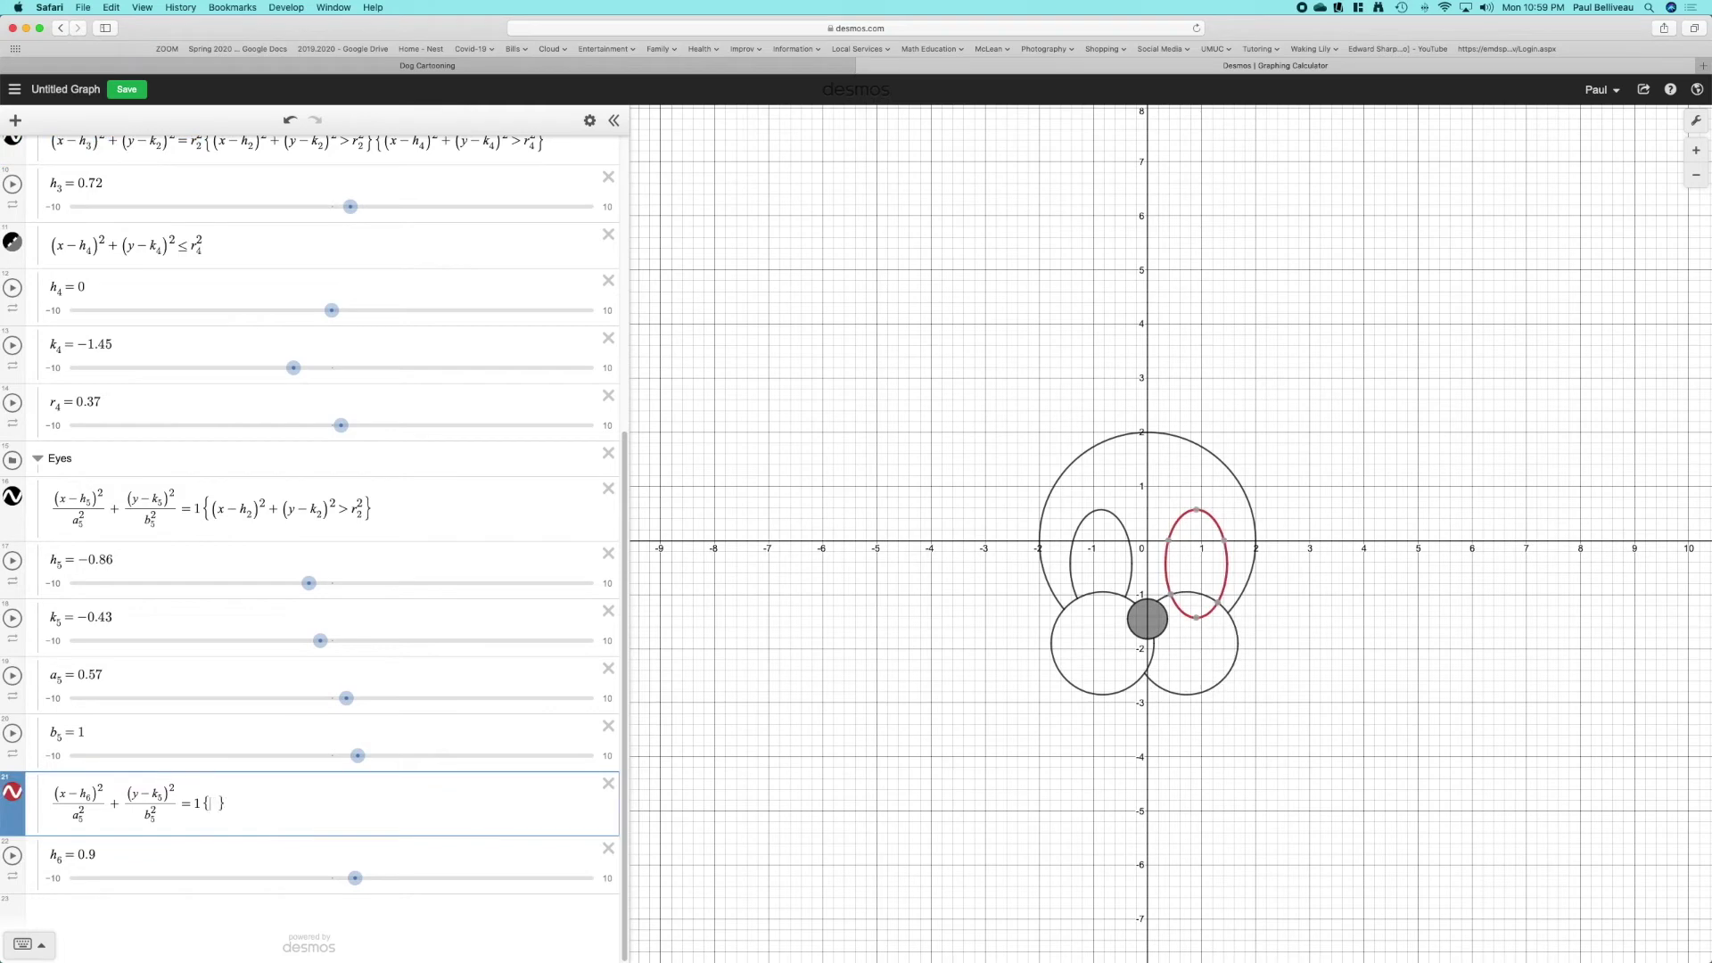
{"action": "type", "text": "{"}
{"action": "key", "text": "super+v"}
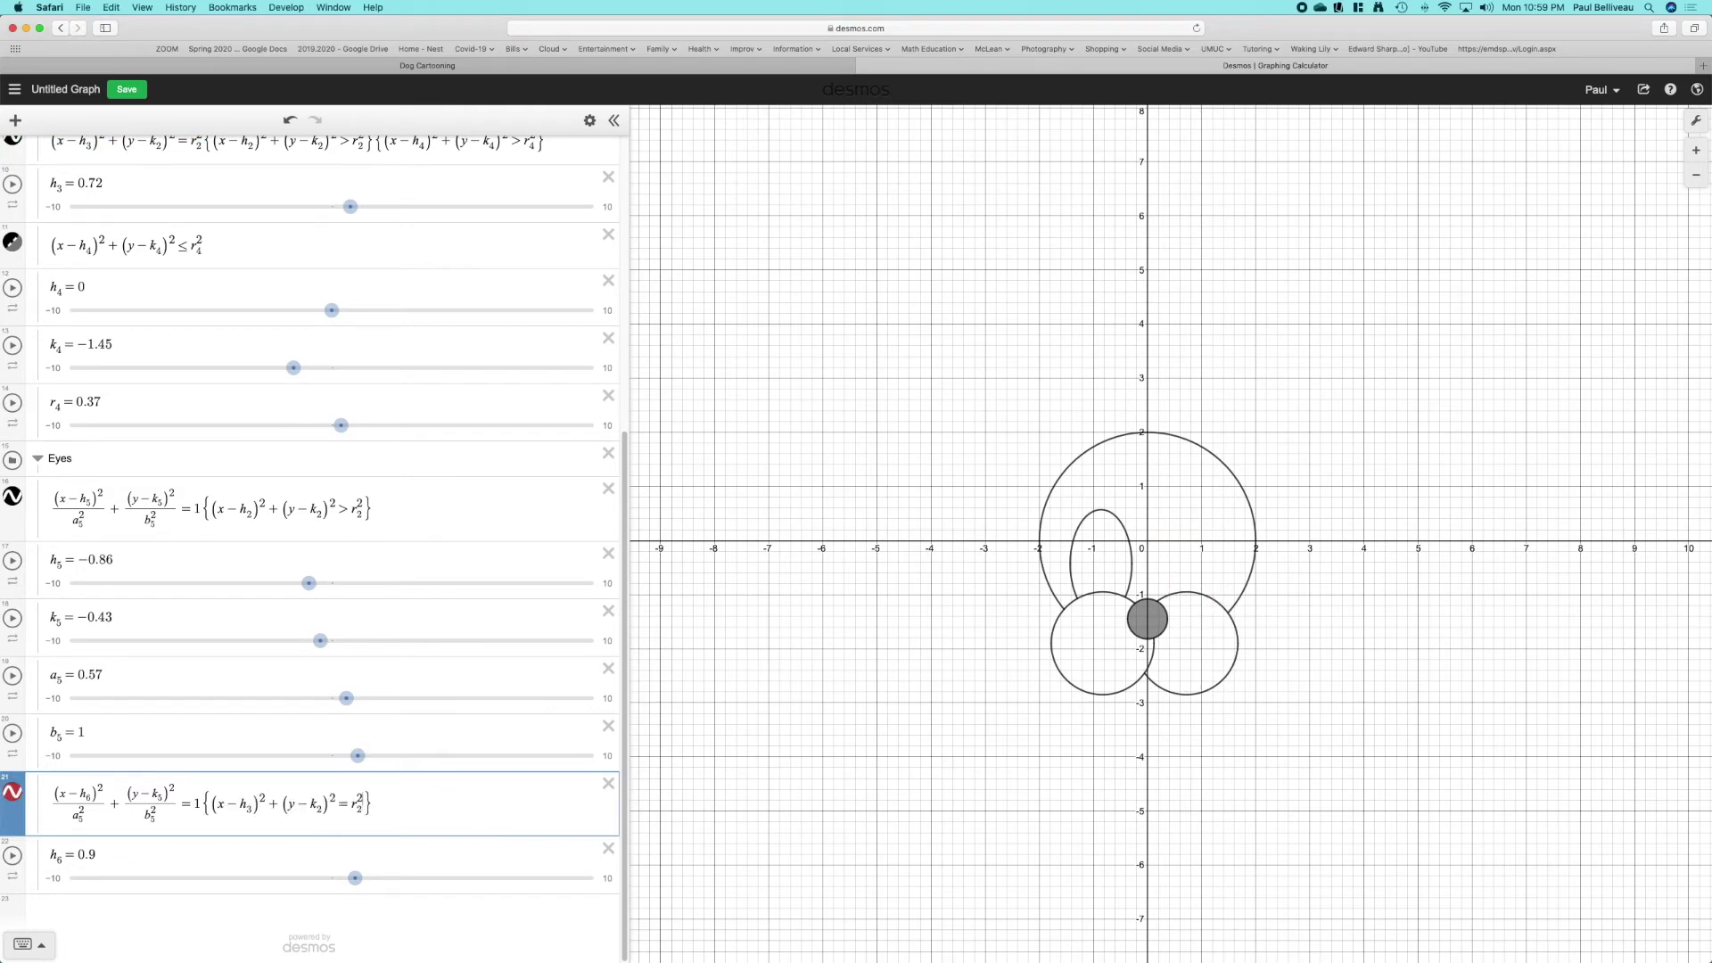
{"action": "key", "text": "BackSpace"}
{"action": "type", "text": ">"}
- Change the color of the right eye ellipse to black
{"action": "left_click", "coordinate": [591, 122]}
{"action": "left_click", "coordinate": [12, 796]}
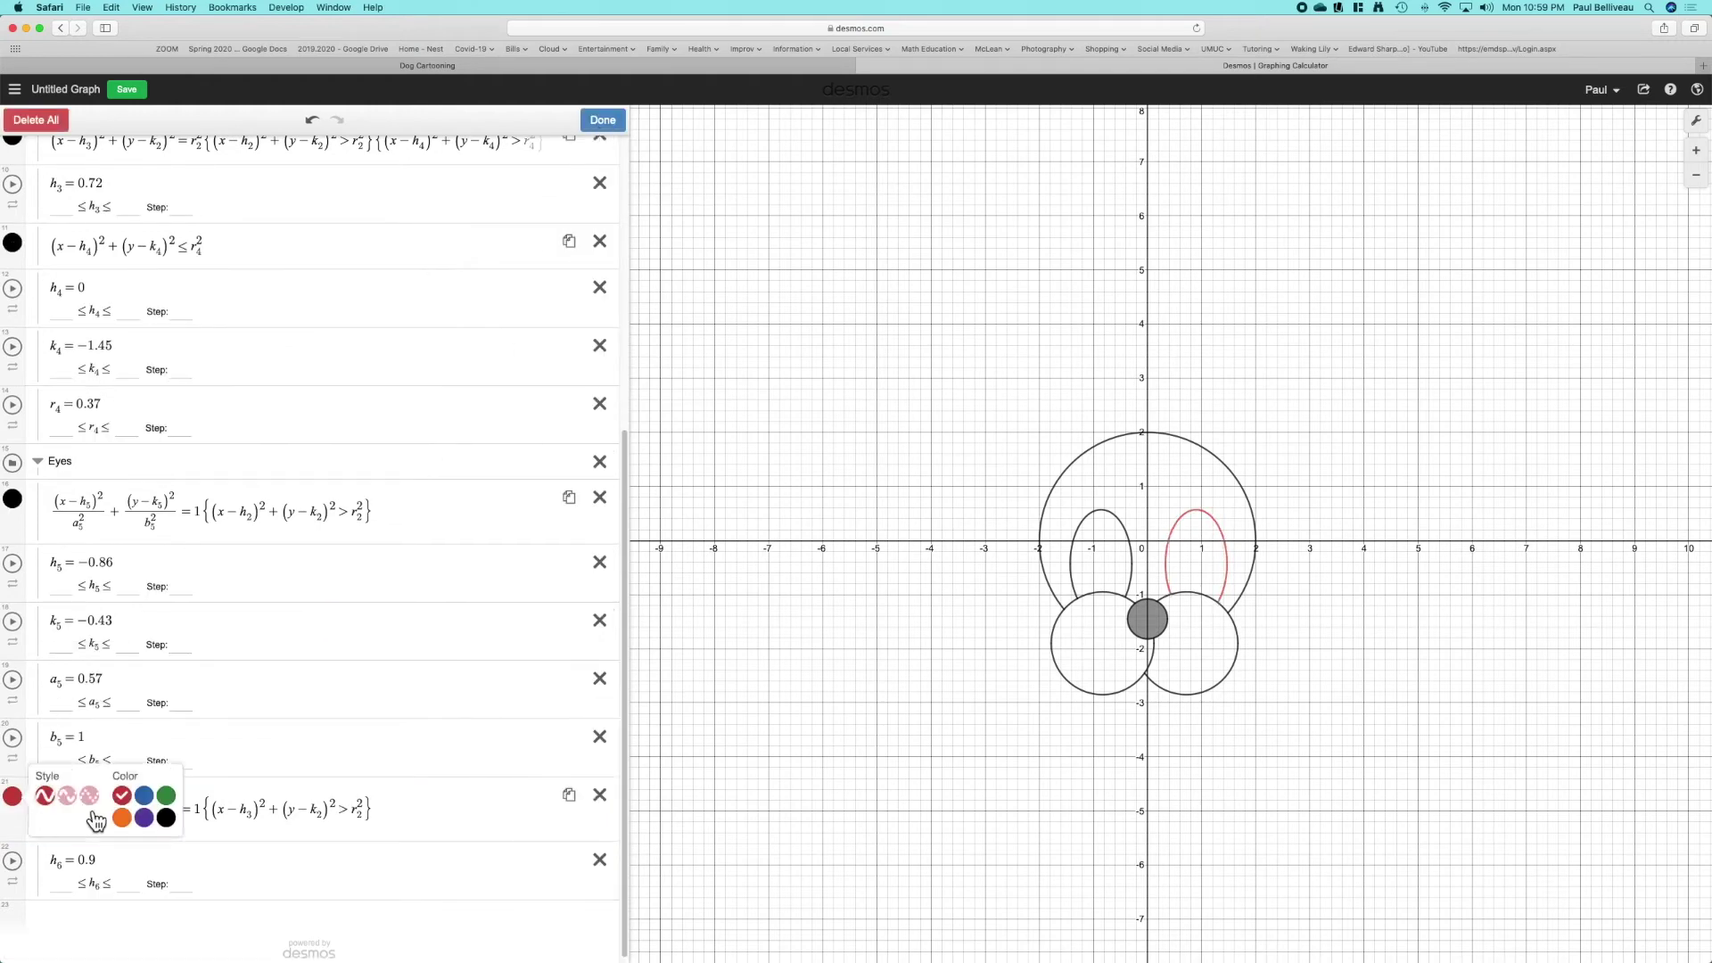
{"action": "left_click", "coordinate": [167, 818]}
- Collapse the Head and Eyes folders and save the graph
{"action": "scroll", "coordinate": [202, 754], "scroll_direction": "up", "scroll_amount": 10}
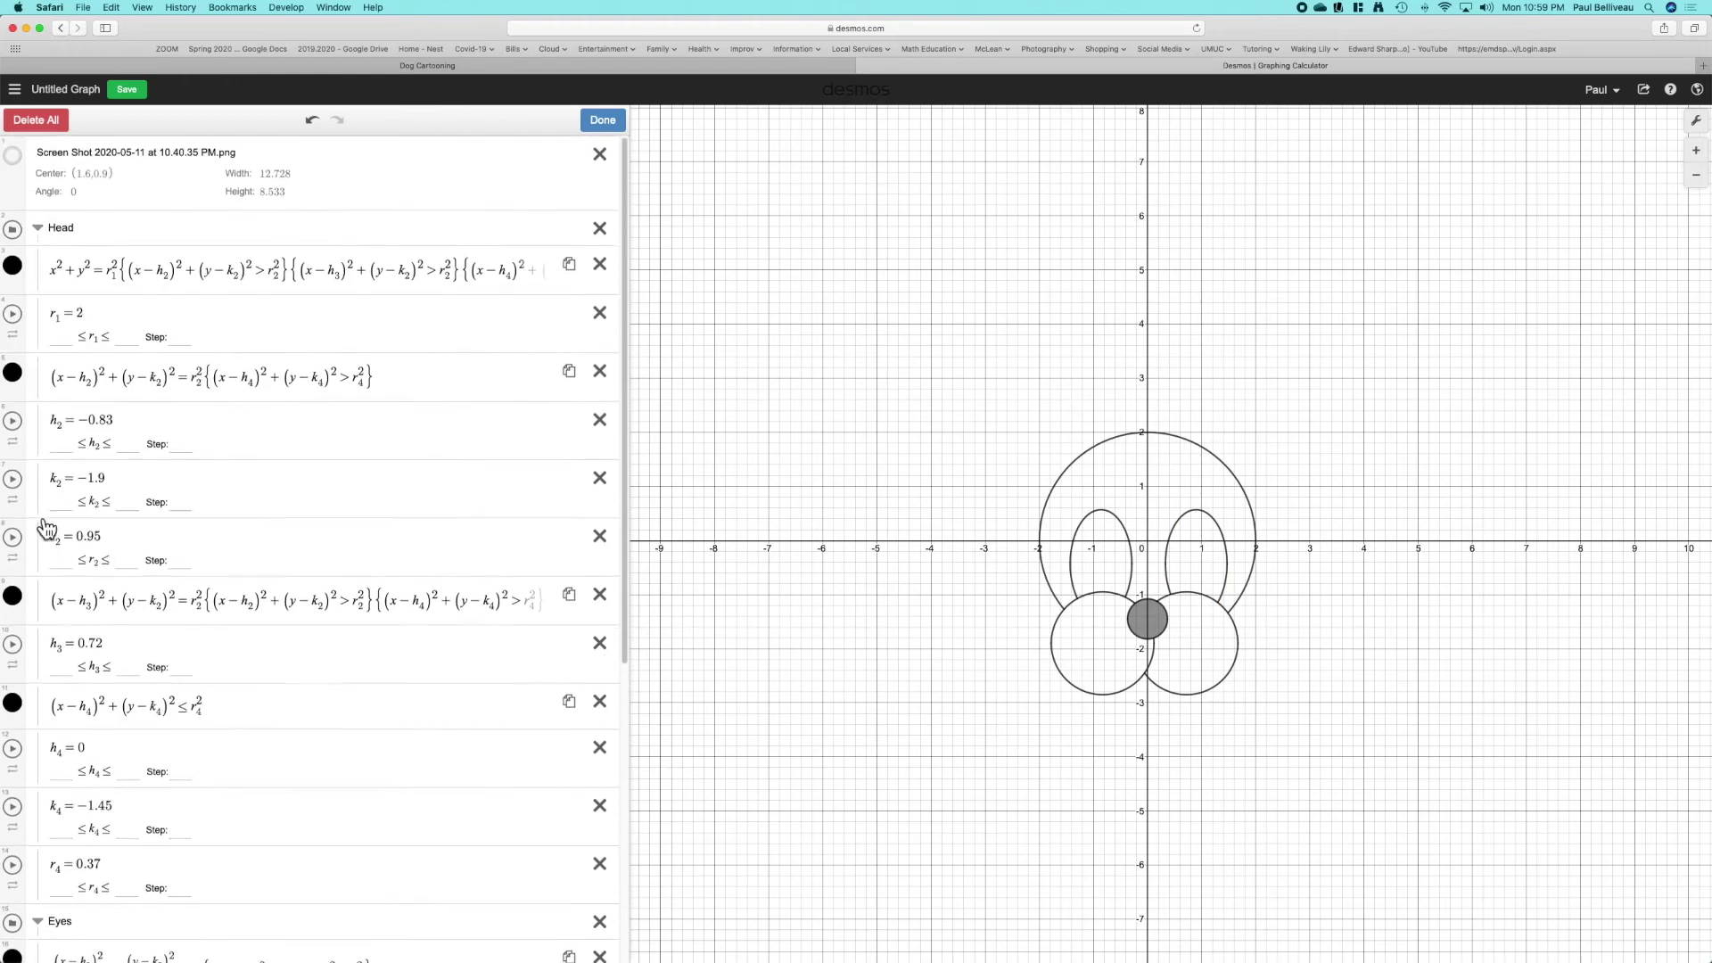
{"action": "left_click", "coordinate": [45, 230]}
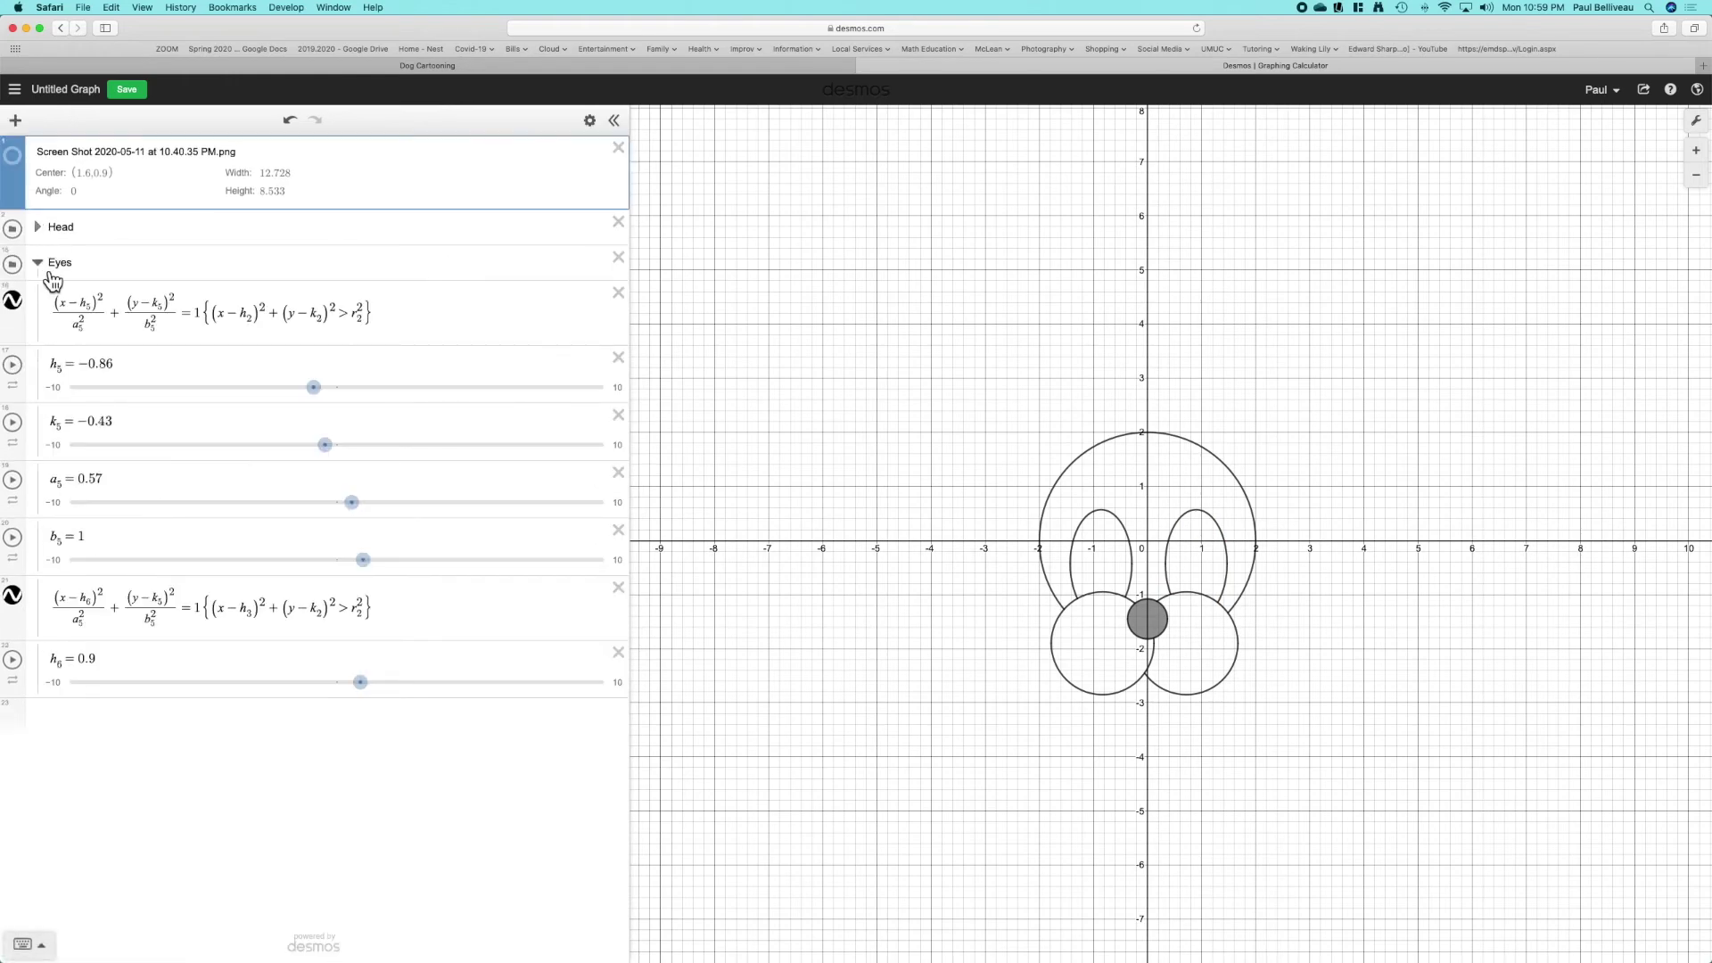
{"action": "left_click", "coordinate": [49, 267]}
{"action": "left_click", "coordinate": [127, 89]}
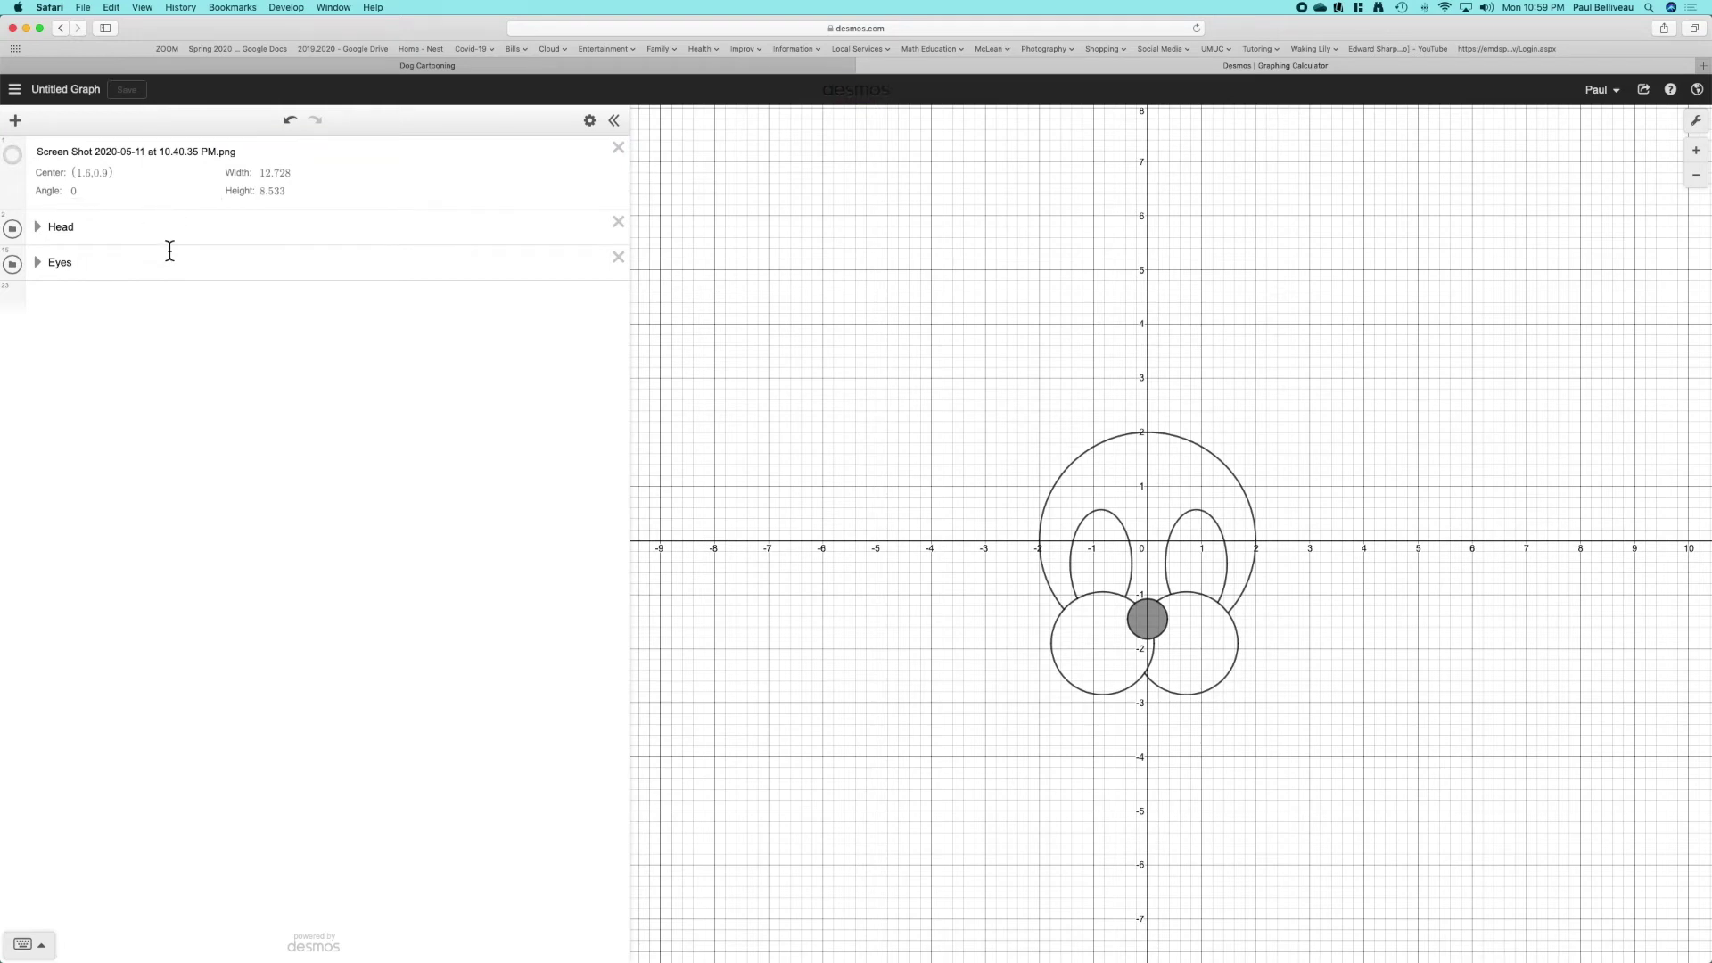
- Hide and redisplay the Head folder's curves, and do the same for the Eyes folder
{"action": "left_click", "coordinate": [19, 231]}
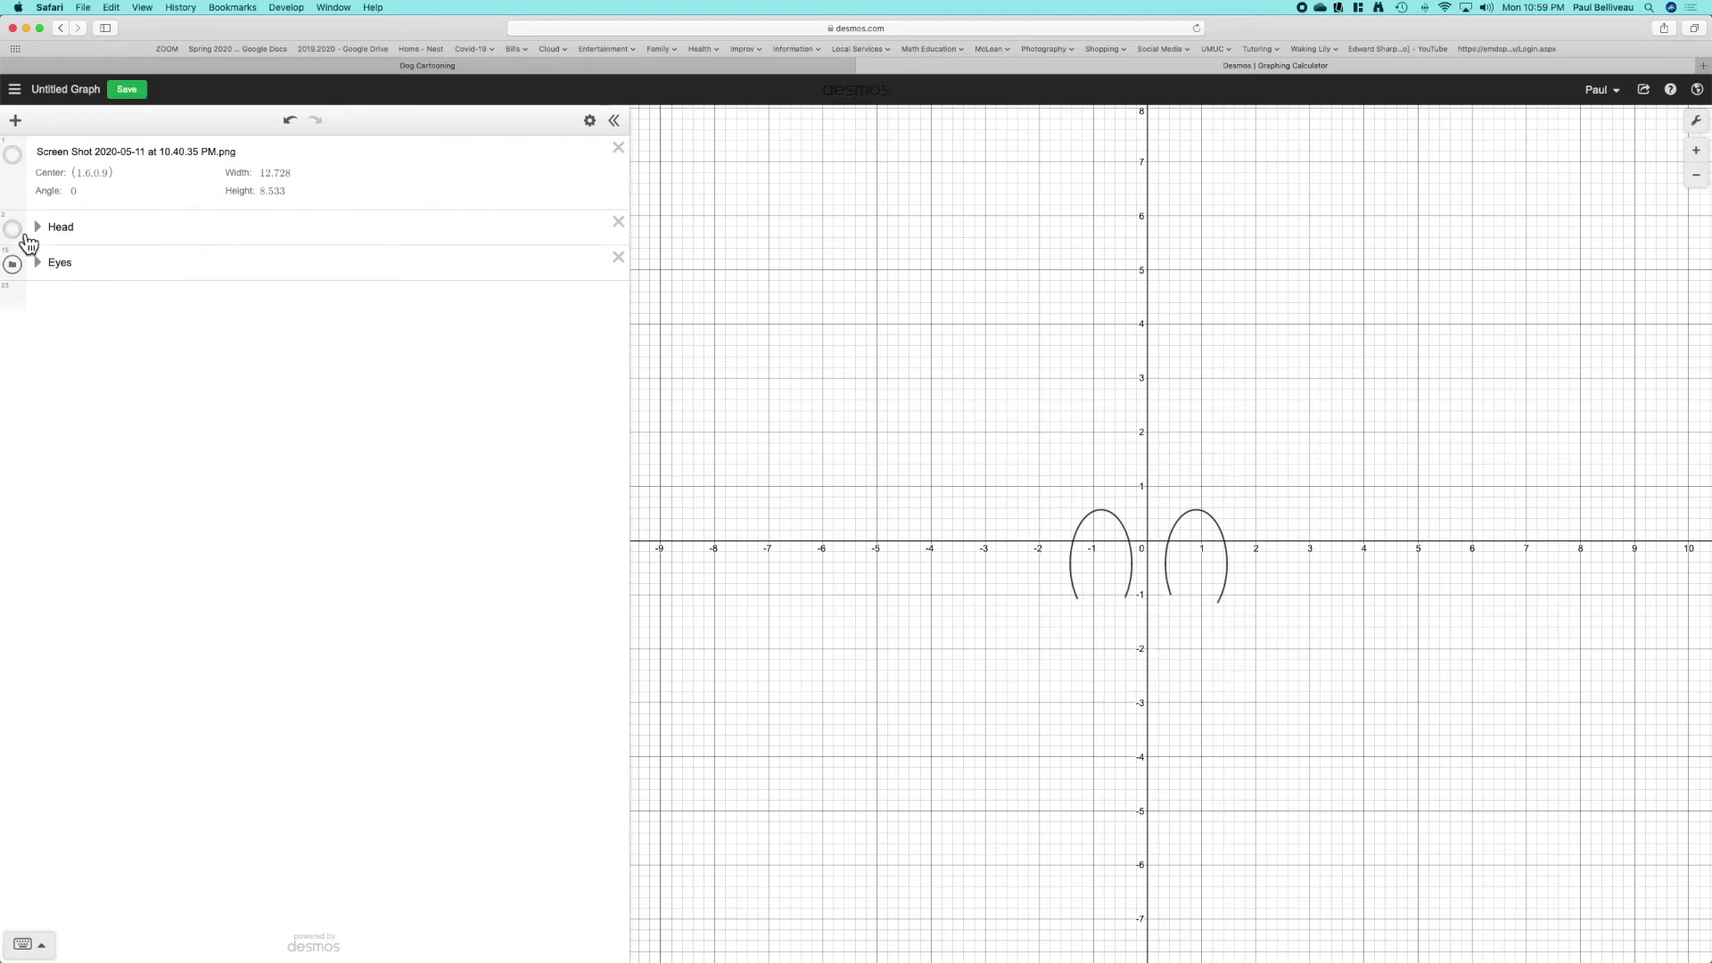
{"action": "left_click", "coordinate": [16, 230]}
{"action": "left_click", "coordinate": [18, 270]}
{"action": "left_click", "coordinate": [18, 270]}
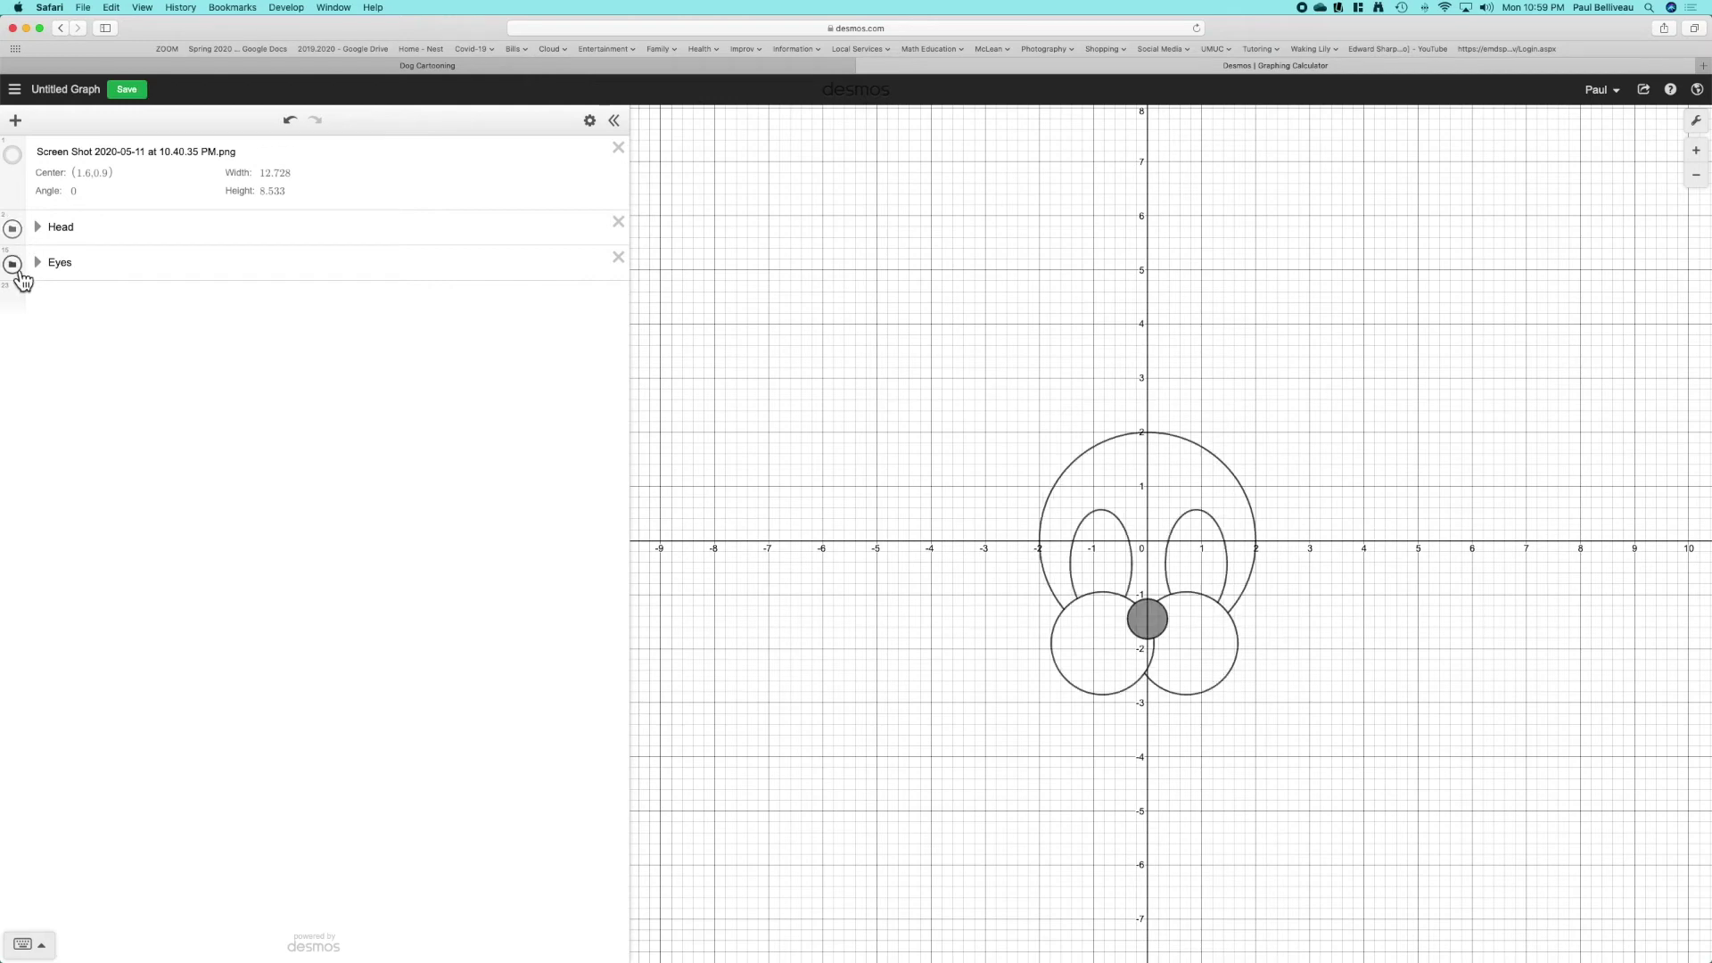
- Preview the drawing without the grid, x-axis and y-axis, and turn all three back on
{"action": "left_click", "coordinate": [1695, 121]}
{"action": "left_click", "coordinate": [1509, 233]}
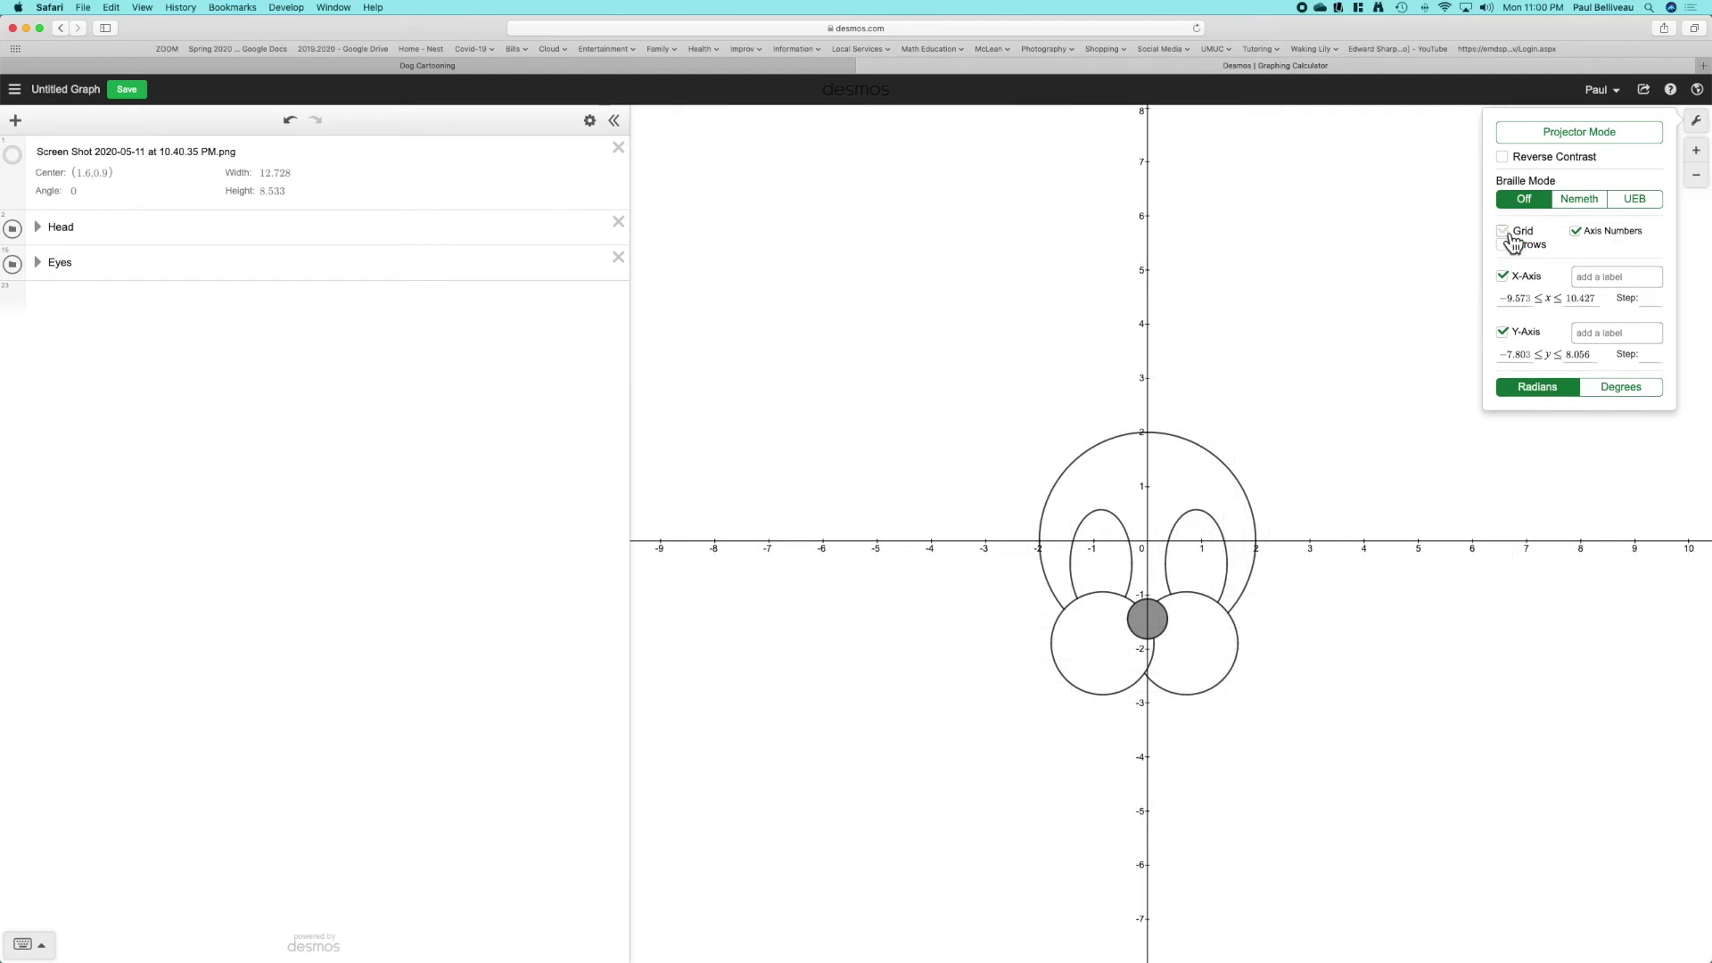
{"action": "left_click", "coordinate": [1503, 278]}
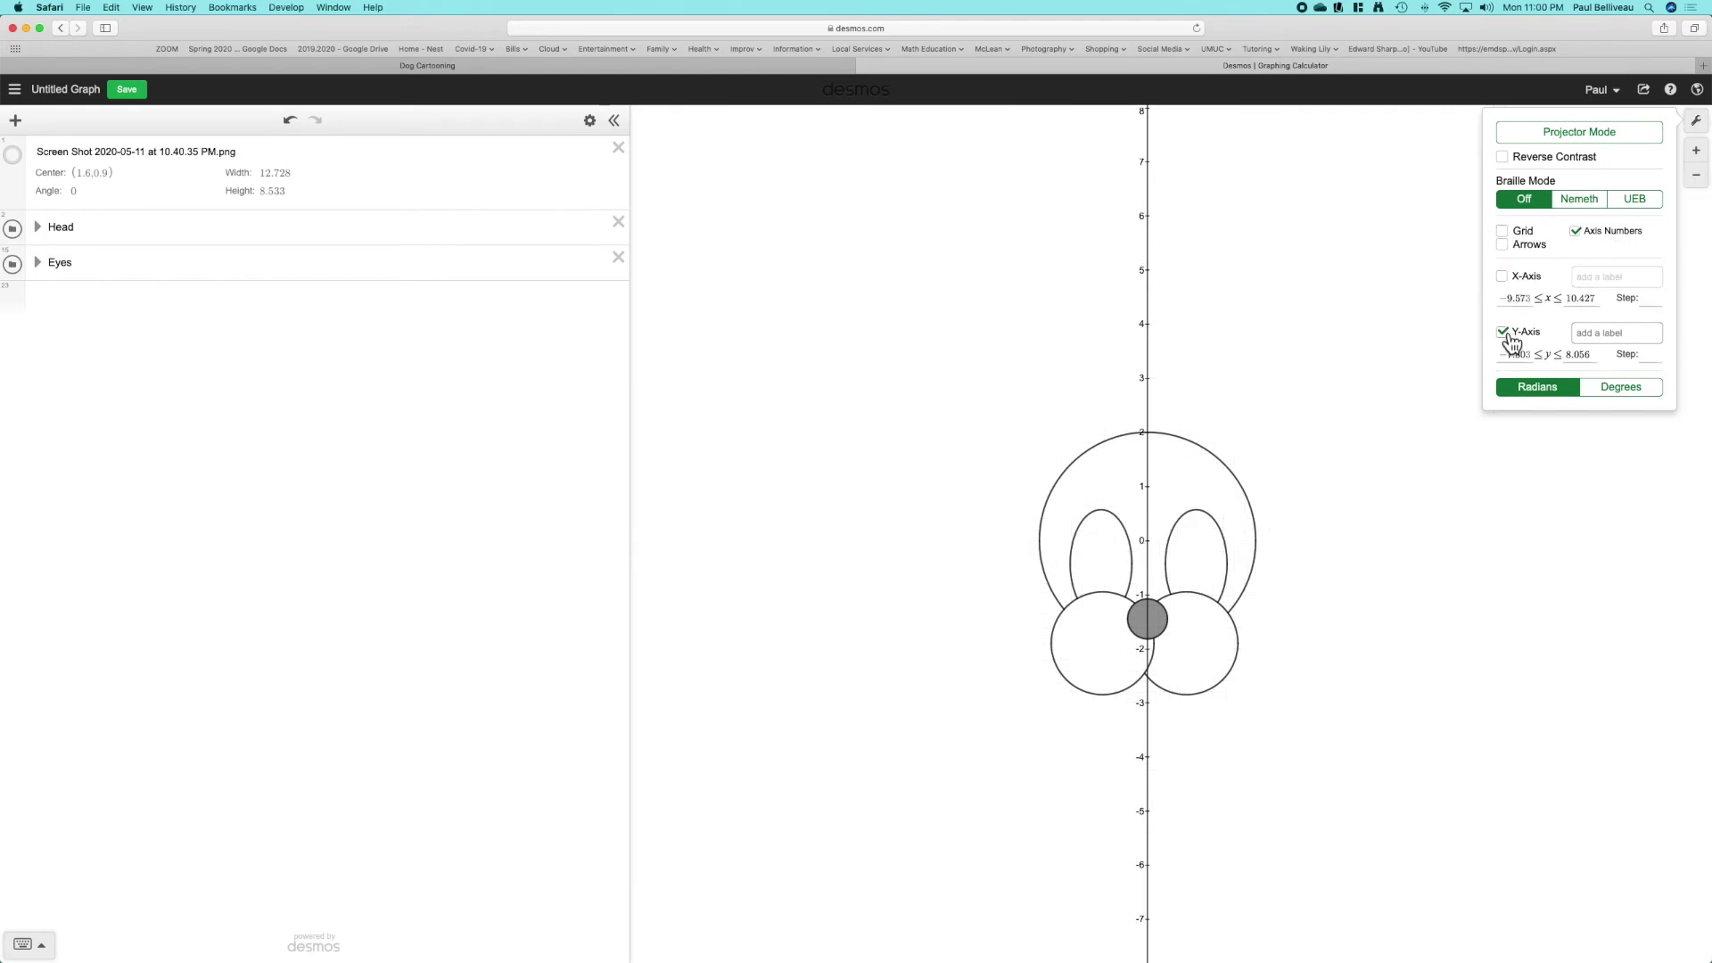
{"action": "left_click", "coordinate": [1503, 332]}
{"action": "left_click", "coordinate": [1503, 332]}
{"action": "left_click", "coordinate": [1505, 278]}
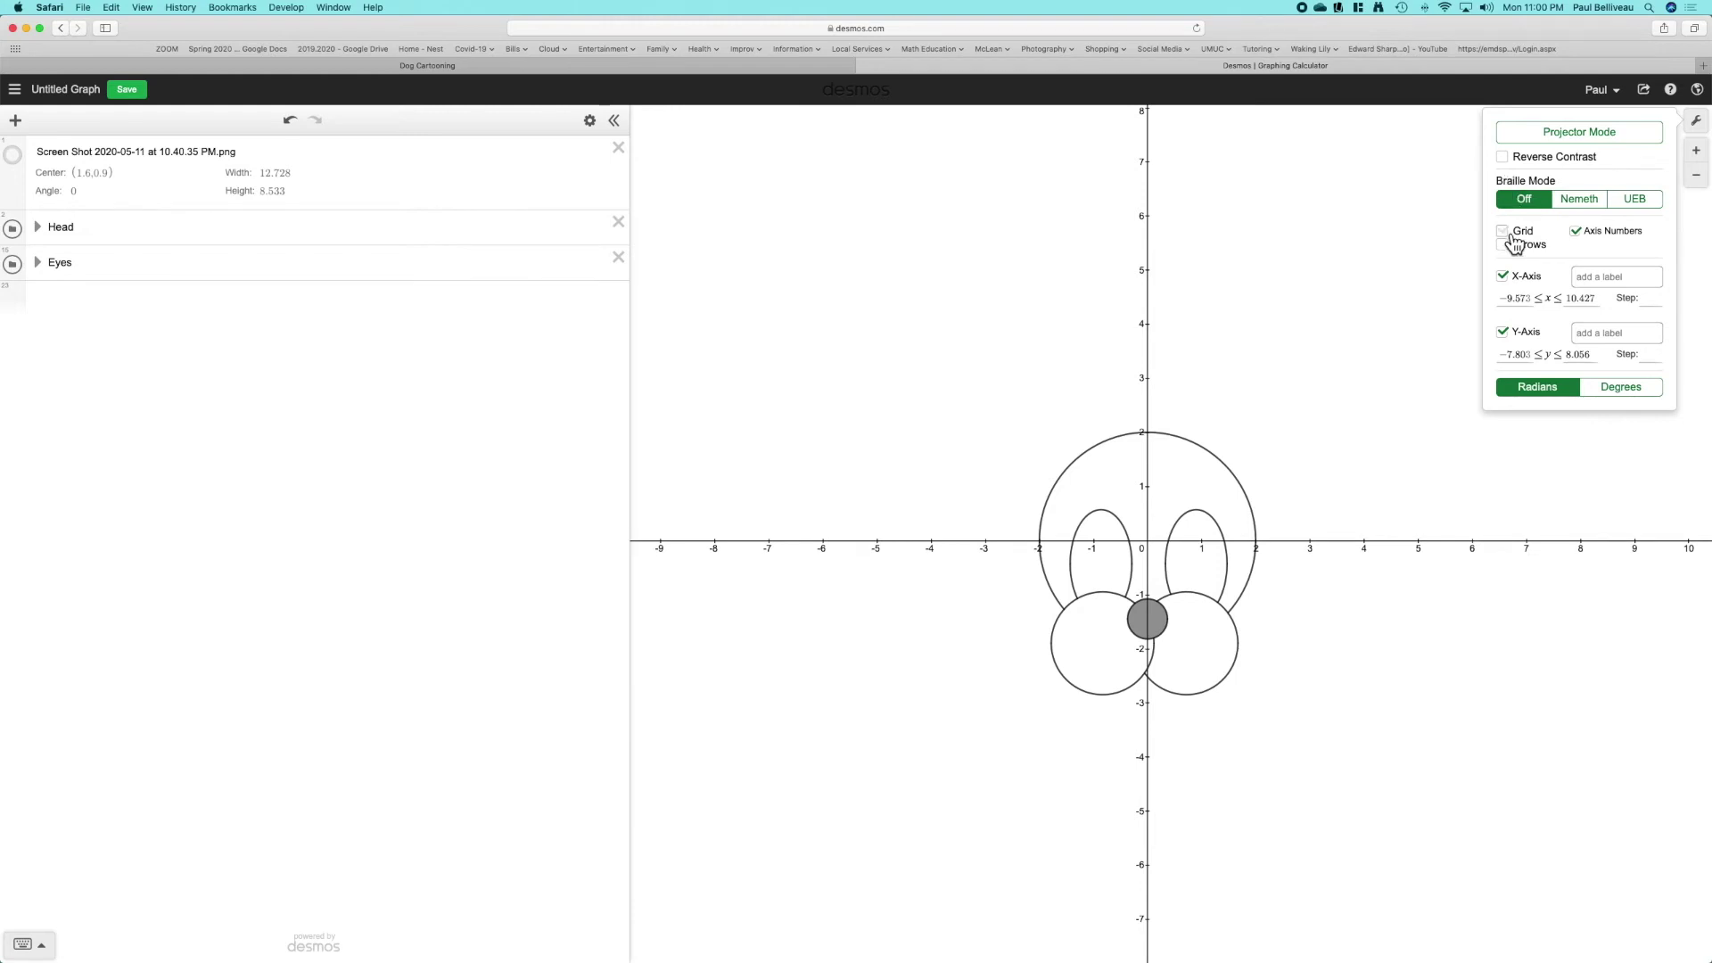
{"action": "left_click", "coordinate": [1504, 231]}
{"action": "left_click", "coordinate": [1696, 121]}
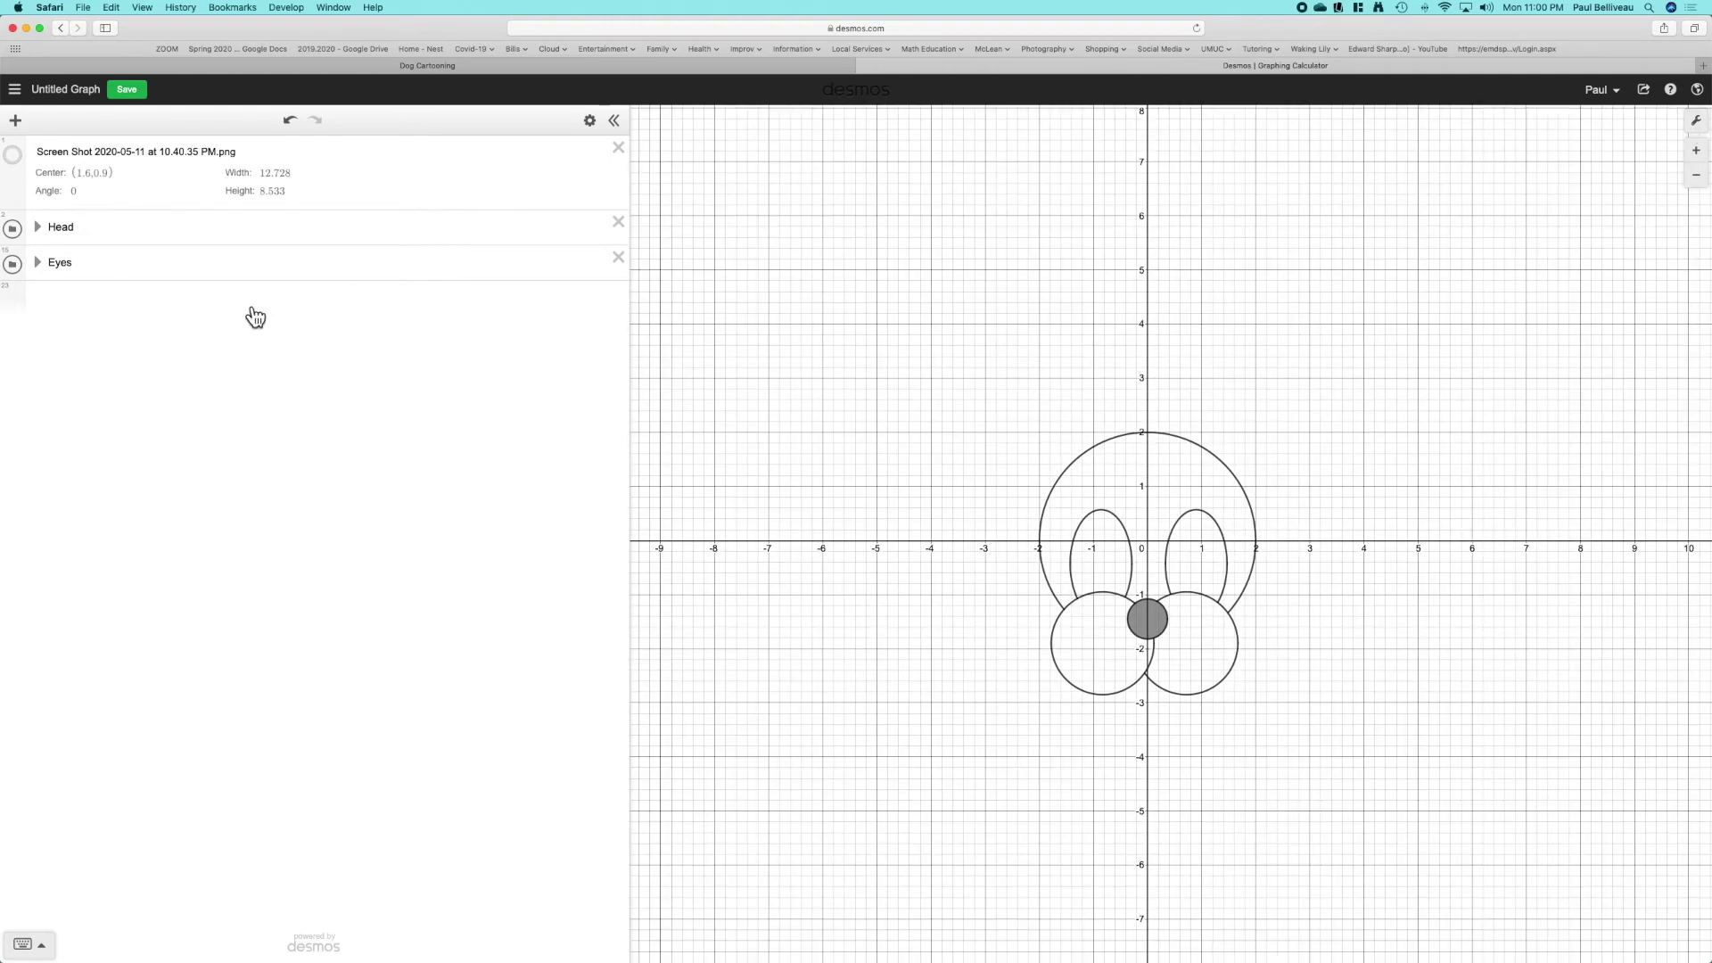
- Add a folder named Paws below the Eyes folder and show the dog reference image
{"action": "left_click", "coordinate": [25, 124]}
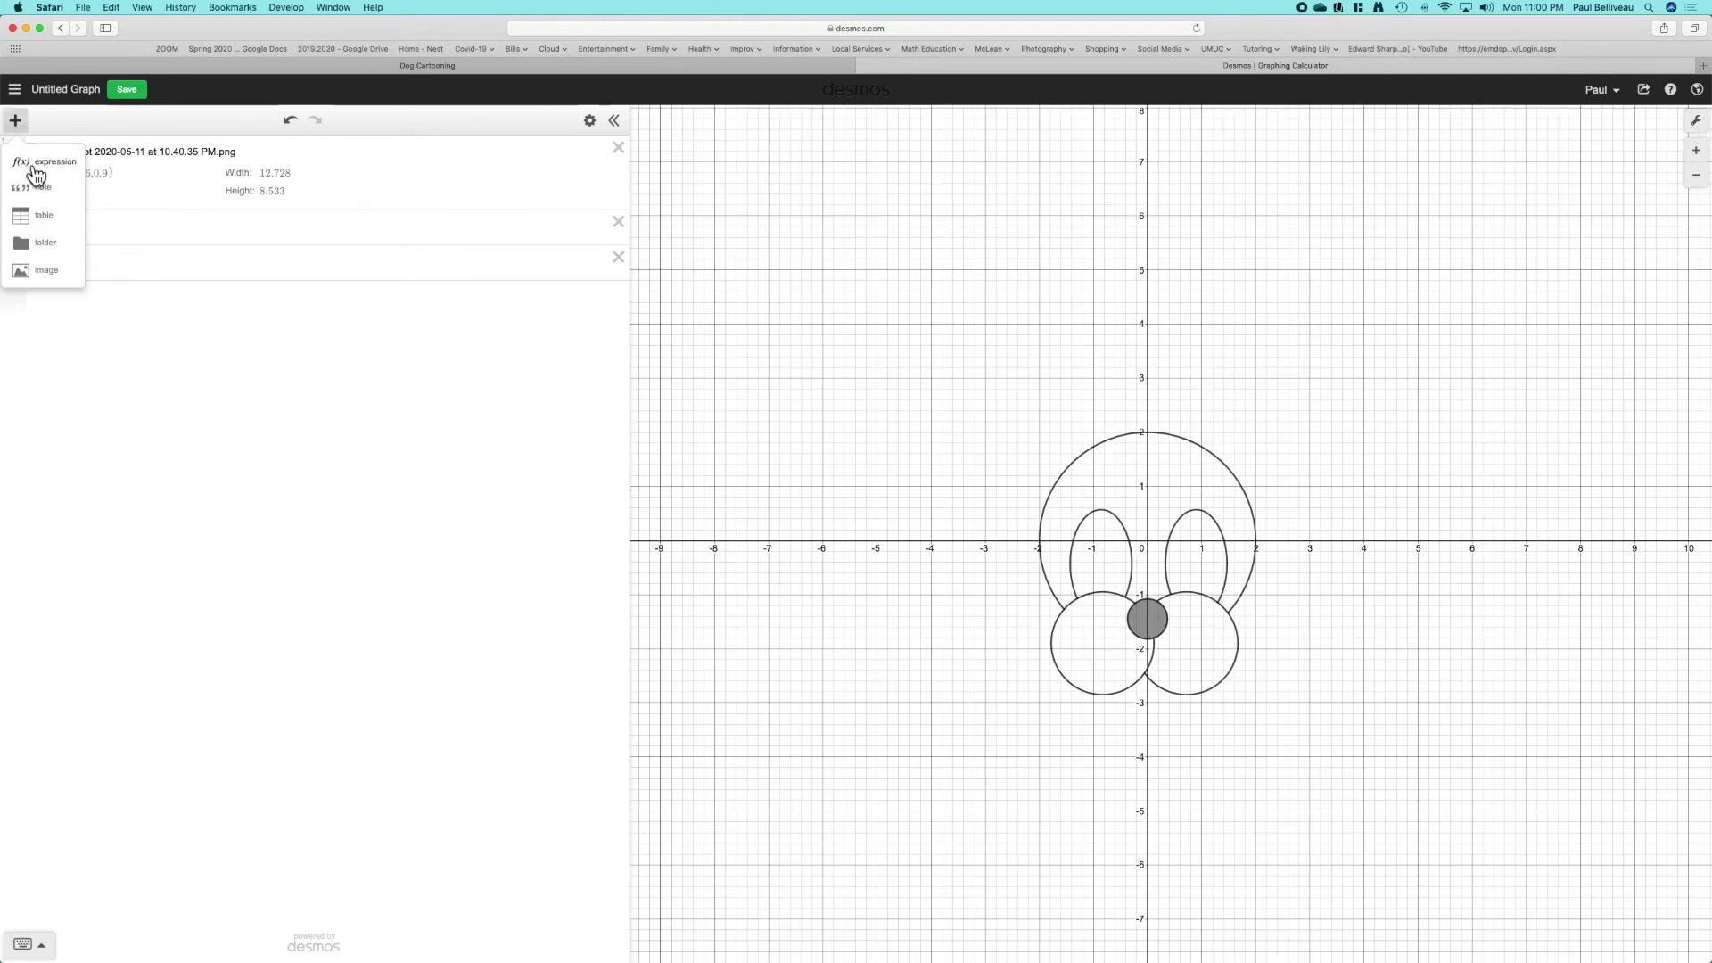
{"action": "left_click", "coordinate": [57, 244]}
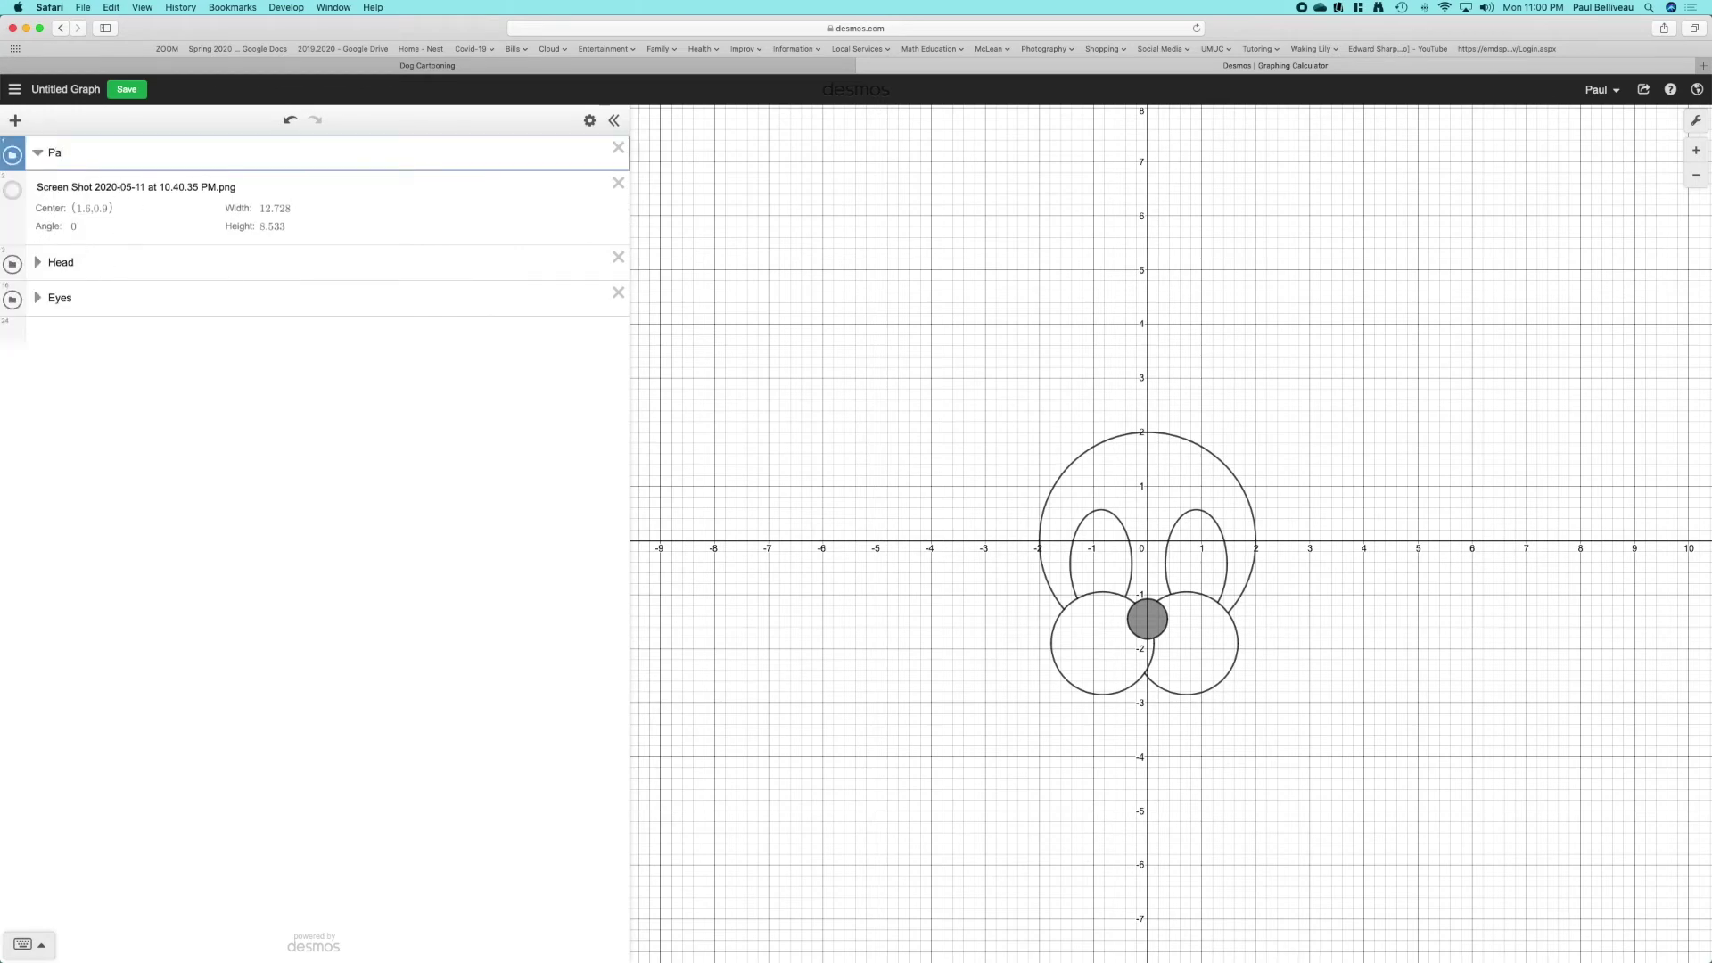
{"action": "left_click_drag", "start_coordinate": [30, 169], "coordinate": [55, 333]}
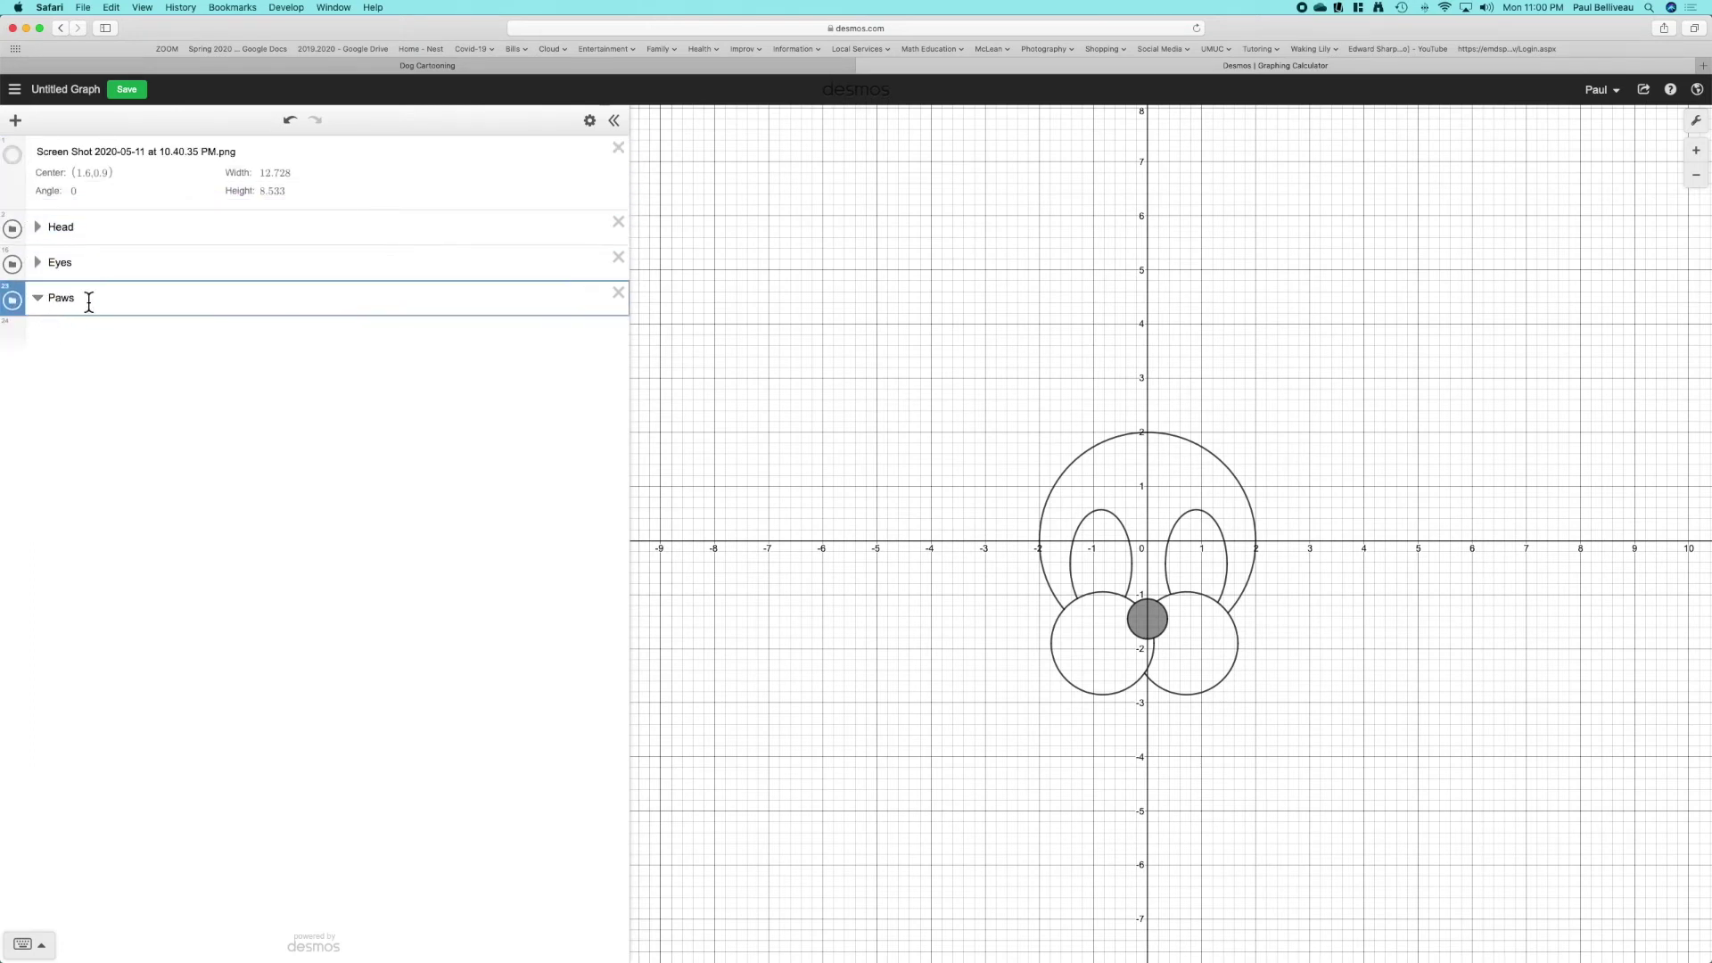
{"action": "left_click", "coordinate": [13, 155]}
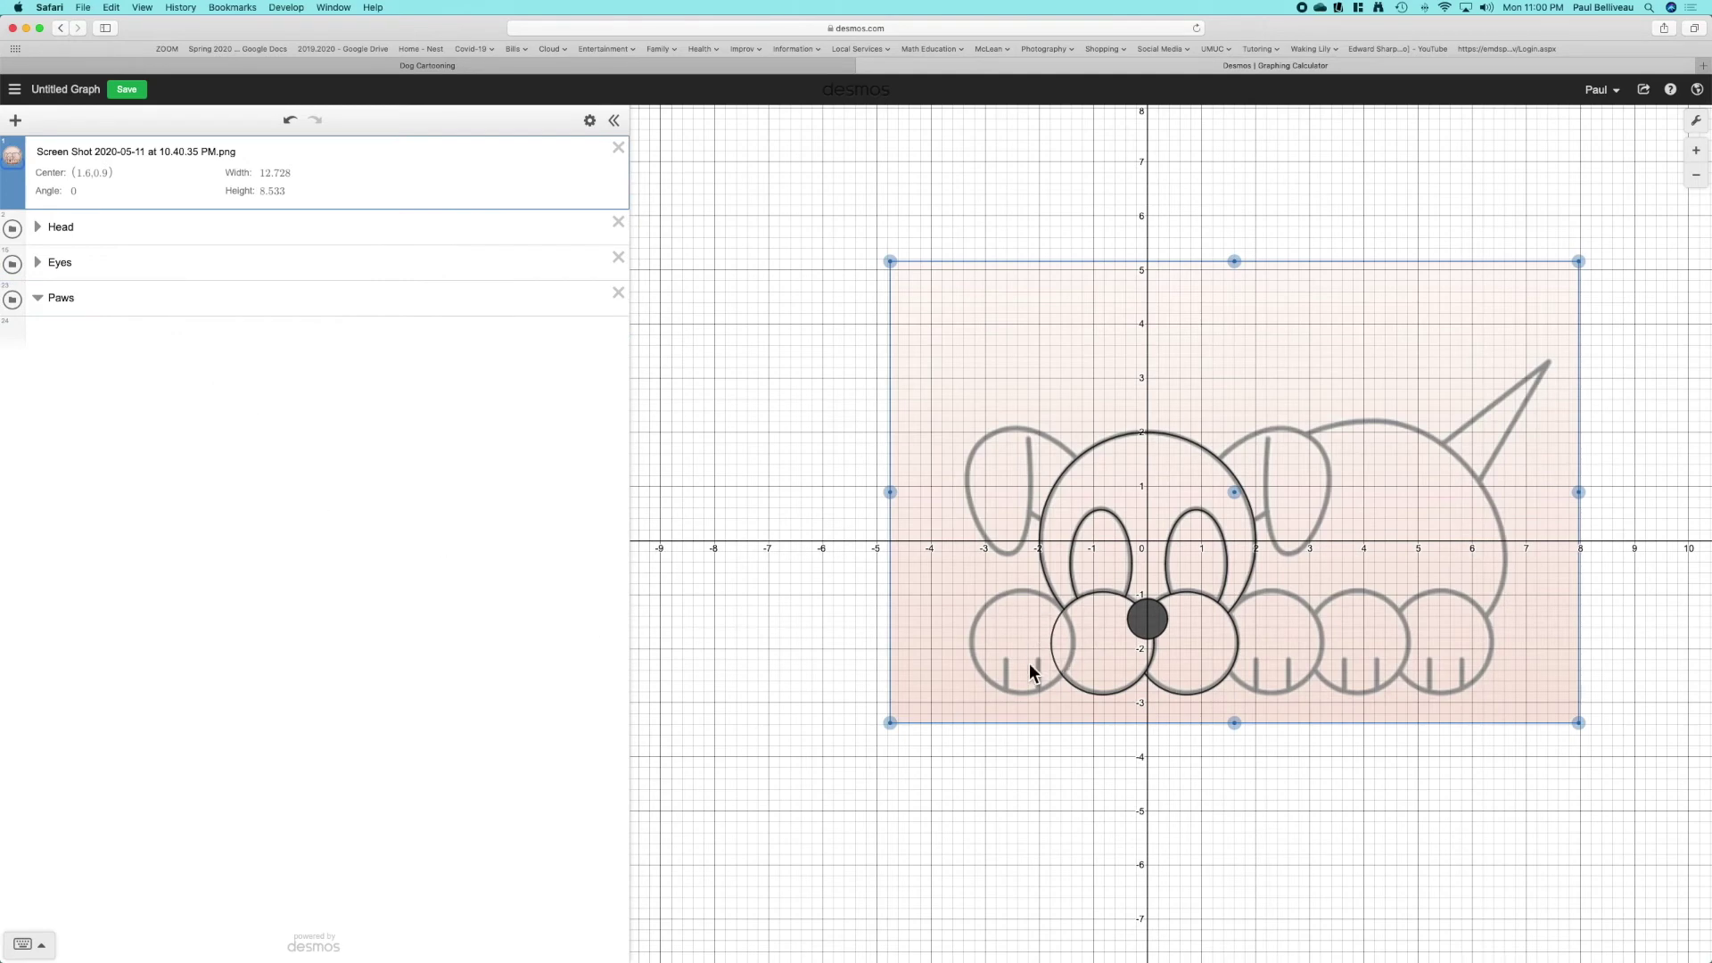
- Copy the left muzzle circle's equation (x-h_2)^2+(y-k_2)^2=r_2^2, without its restriction, from the Head folder into a new expression under Paws
{"action": "left_click", "coordinate": [50, 232]}
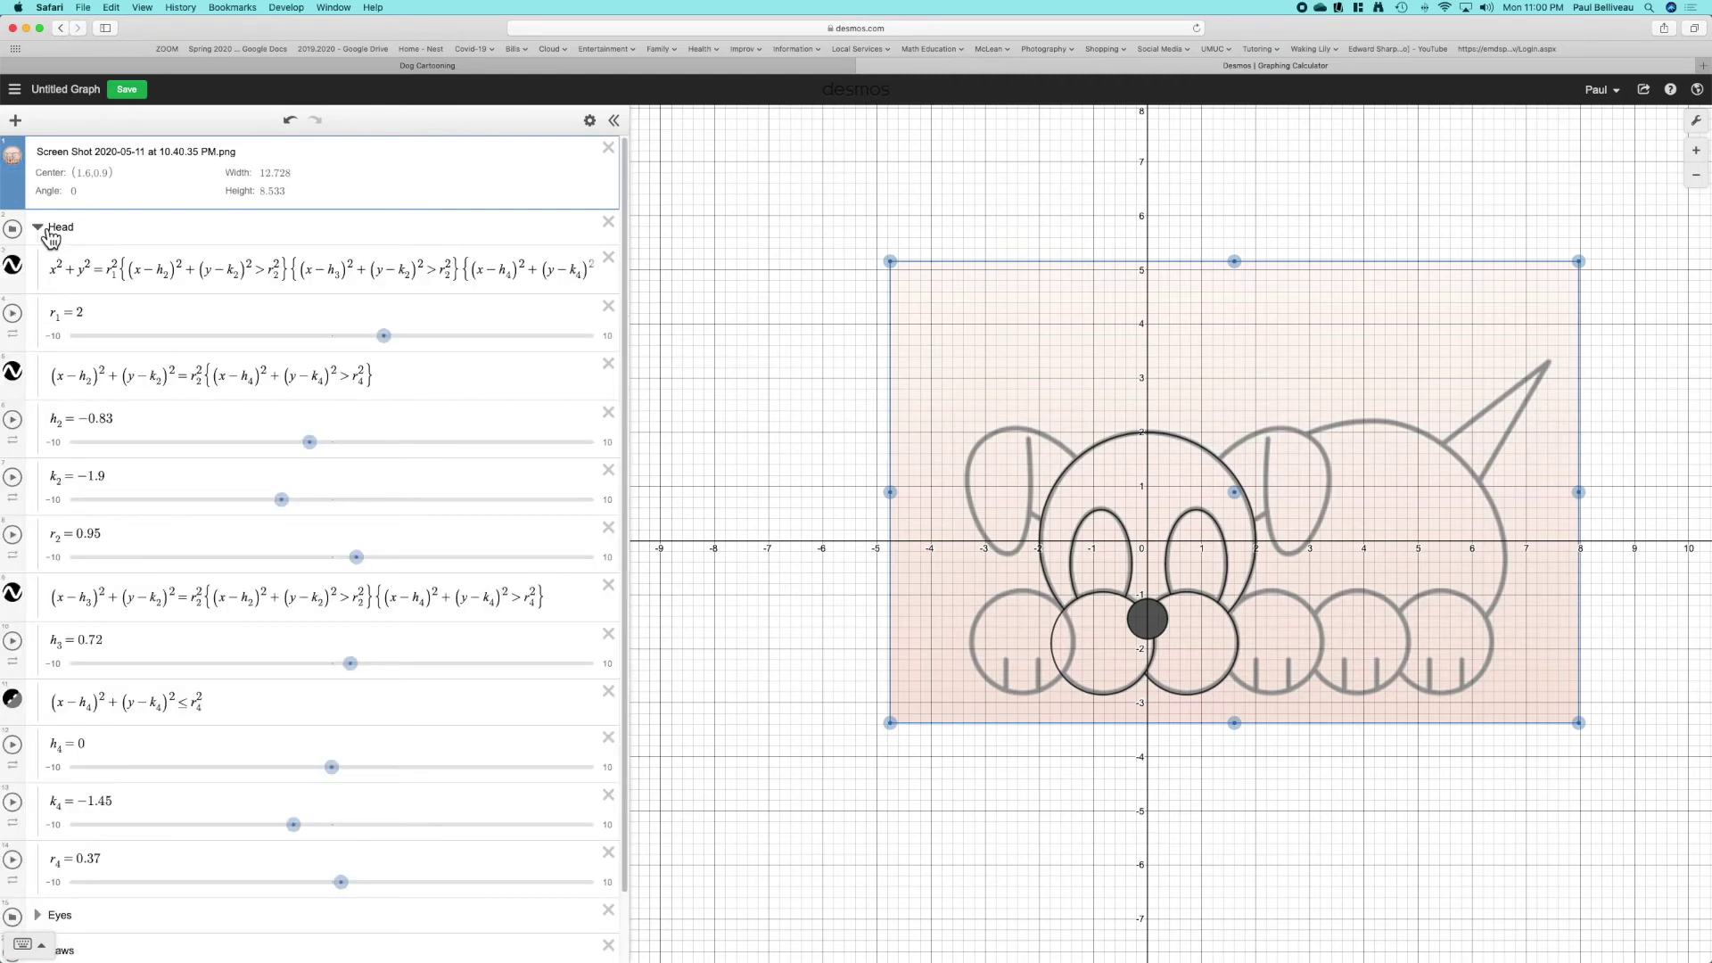
{"action": "left_click", "coordinate": [1087, 603]}
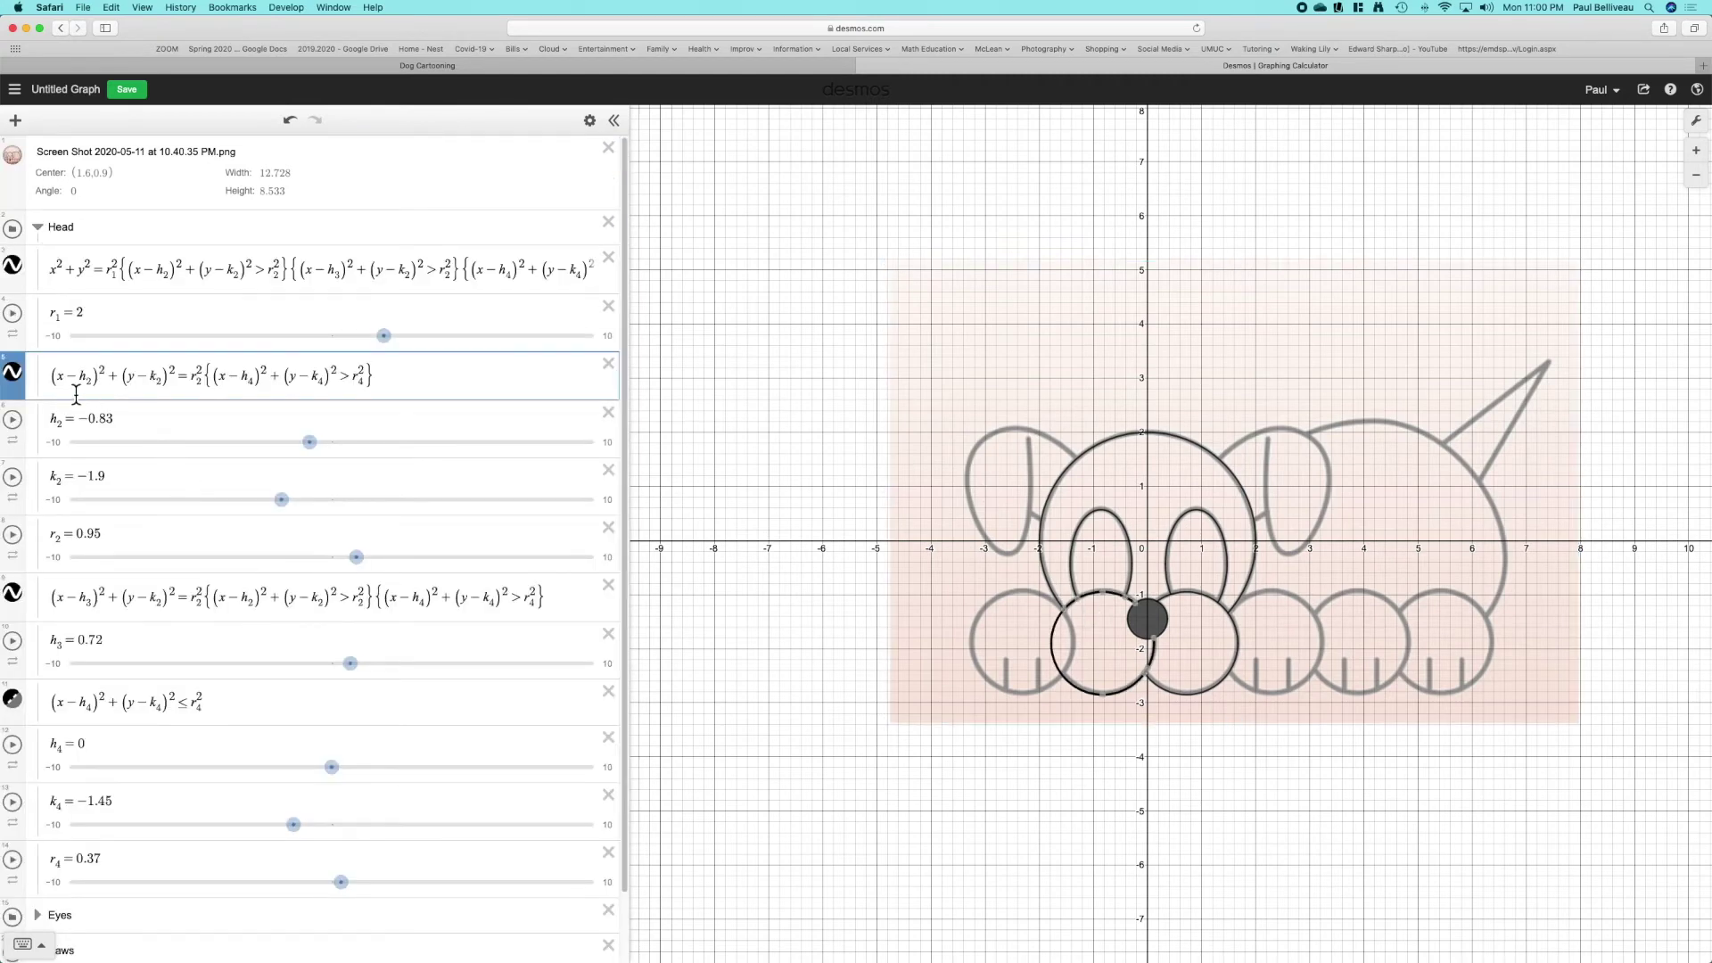
{"action": "left_click_drag", "start_coordinate": [52, 386], "coordinate": [208, 385]}
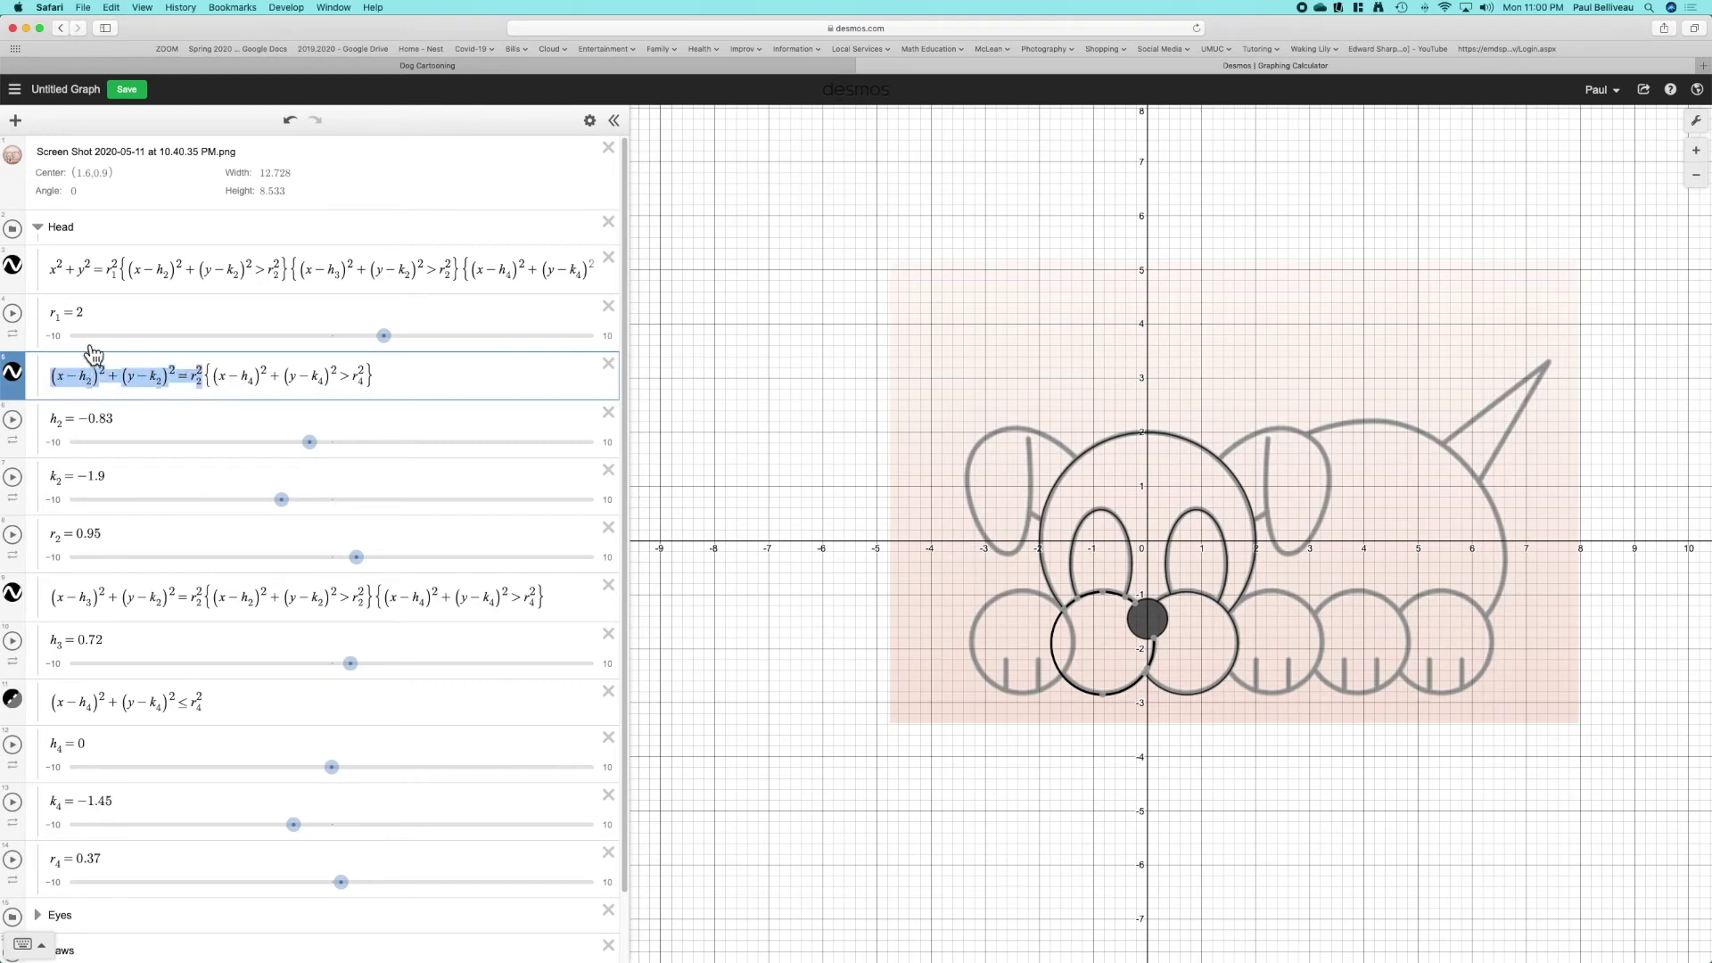
{"action": "left_click", "coordinate": [38, 228]}
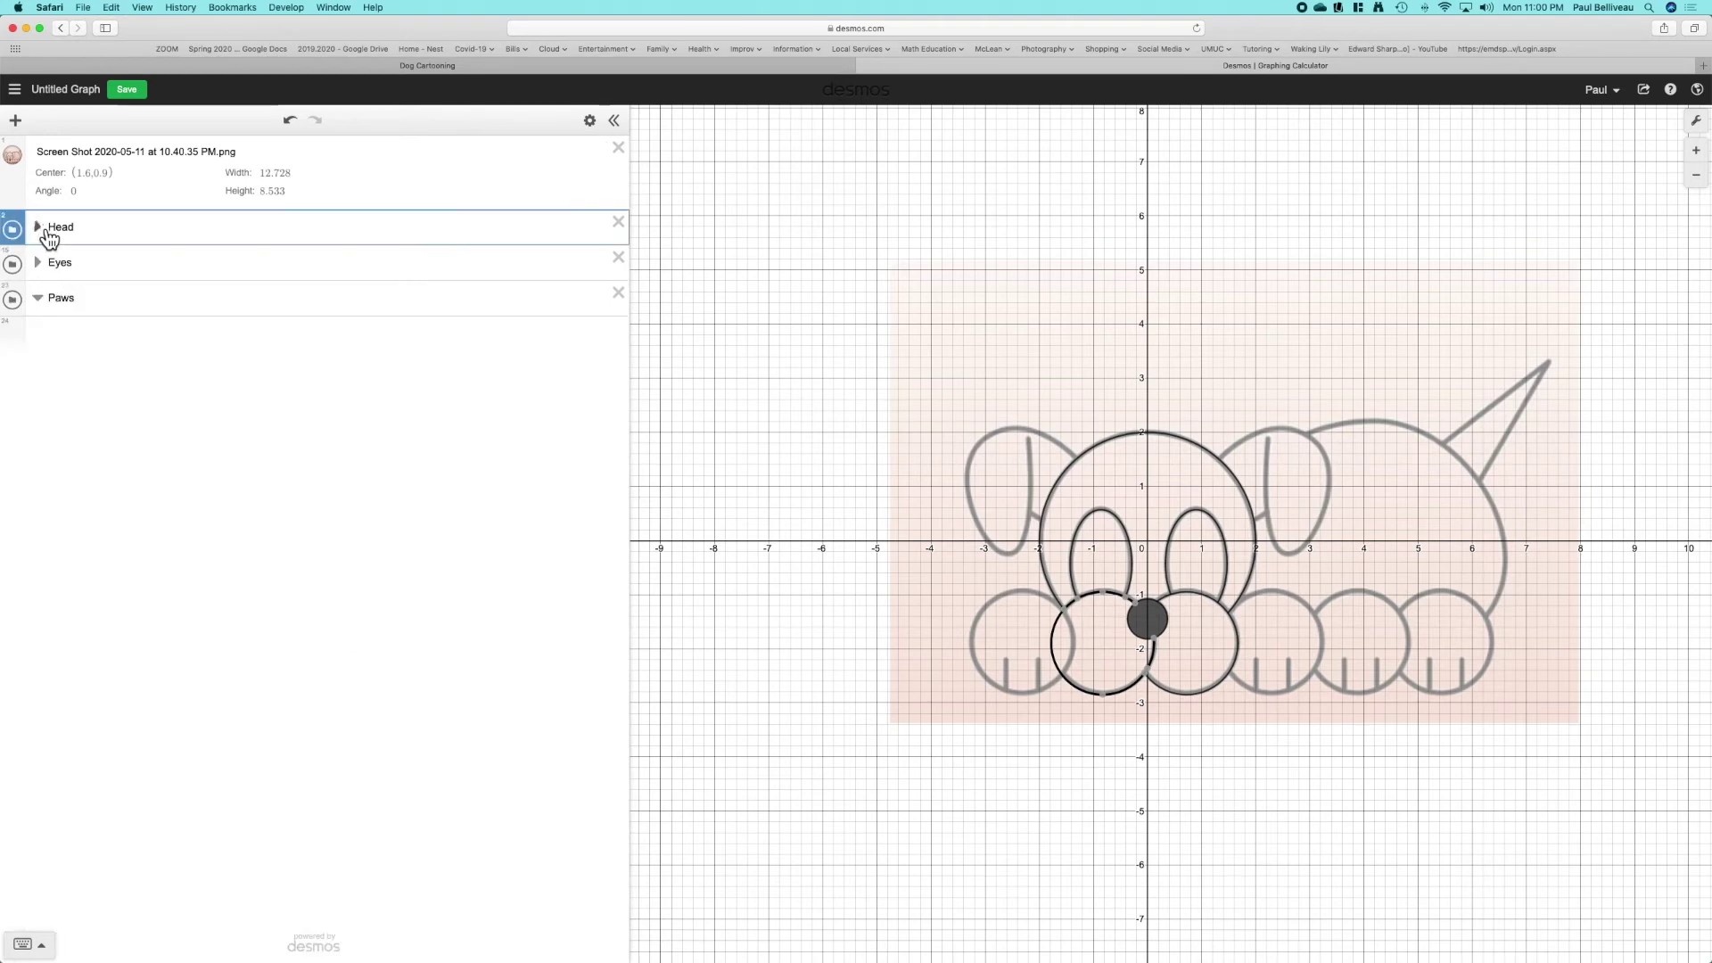
{"action": "left_click", "coordinate": [90, 306]}
{"action": "key", "text": "Return"}
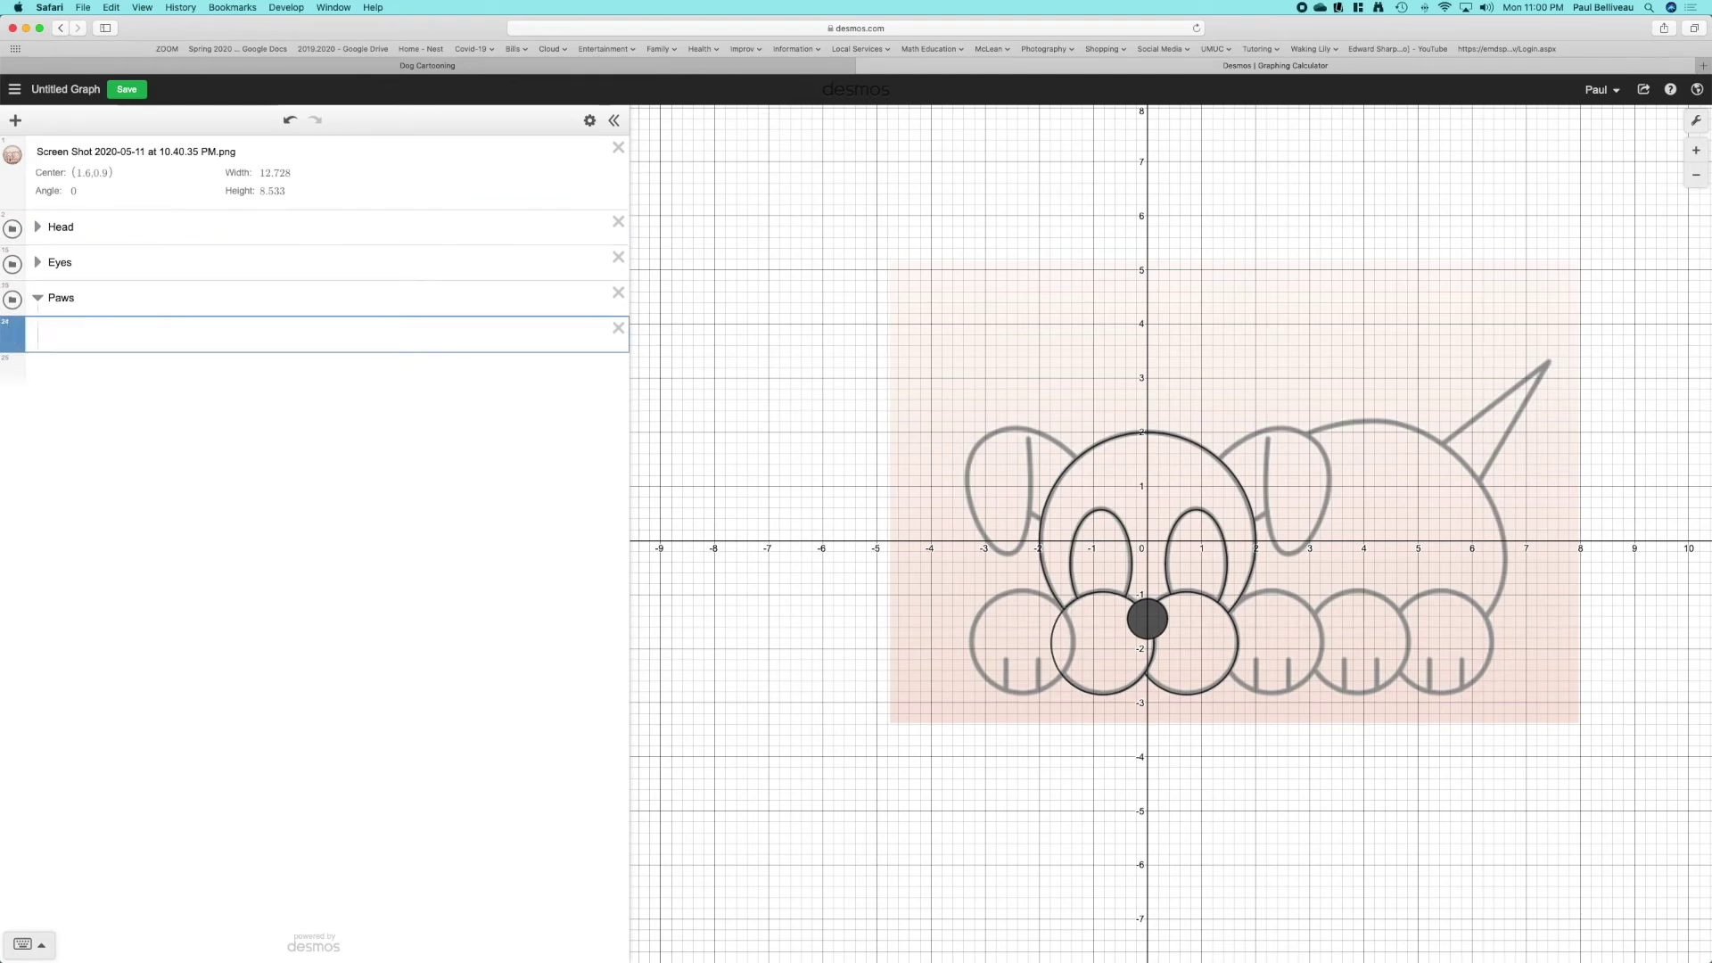
{"action": "type", "text": "(x-h_2)^2+(y-k_2)^2=r_2^2"}
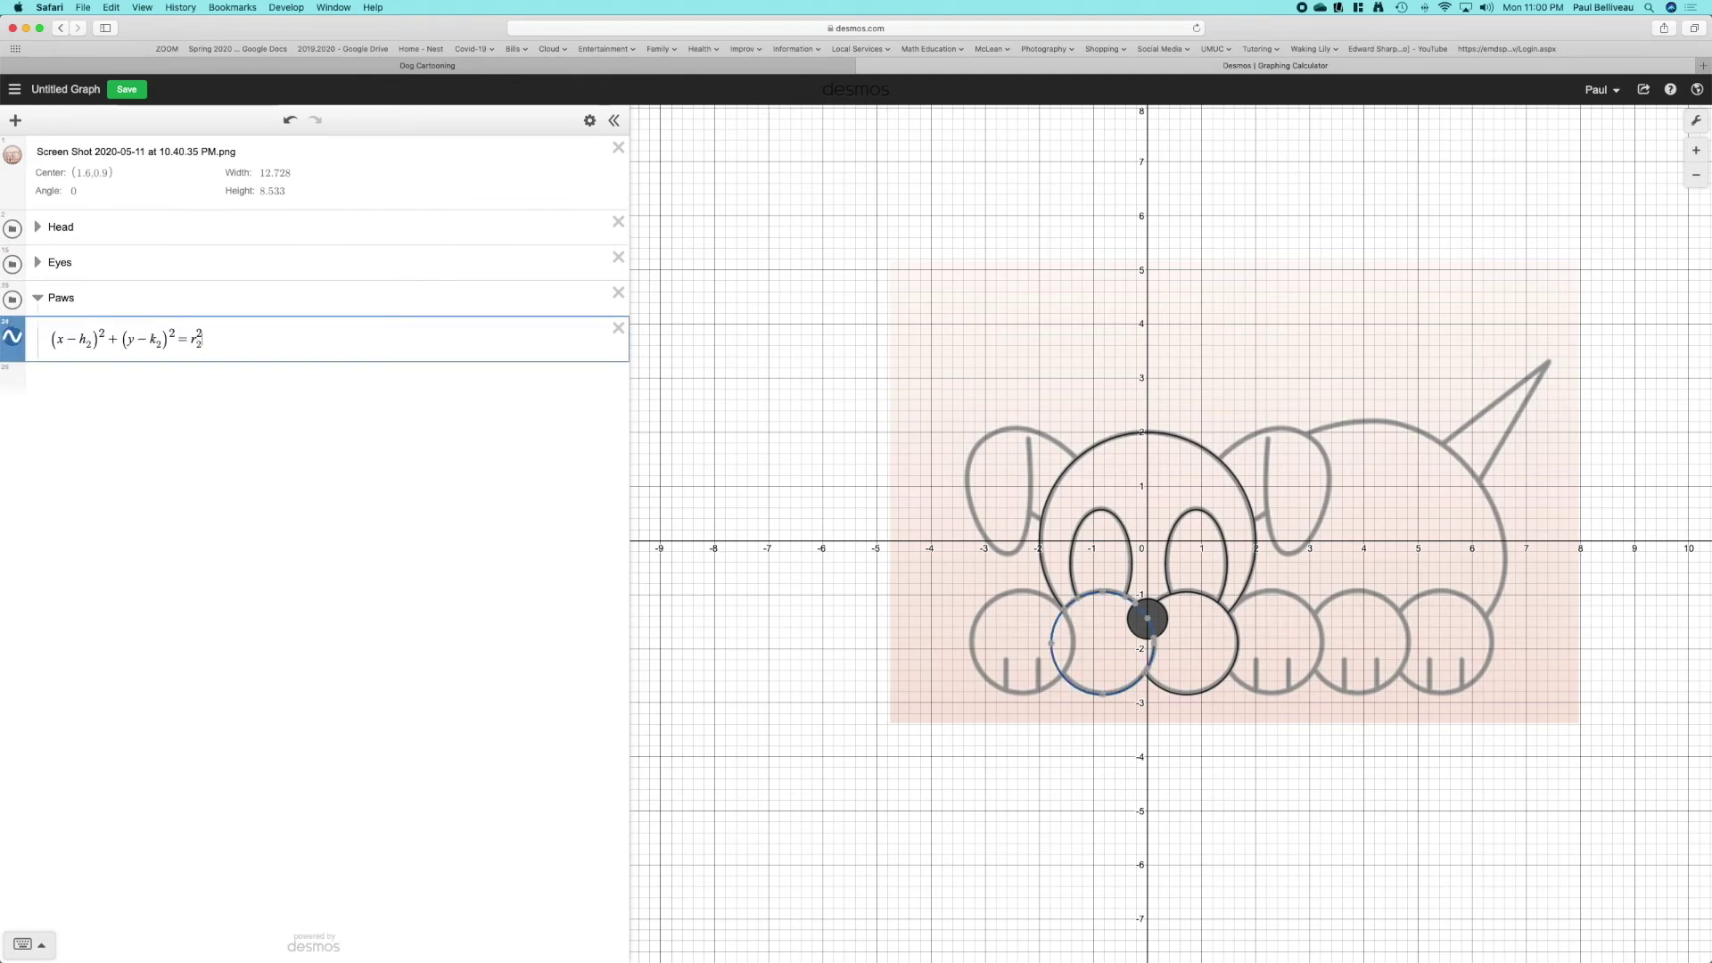
- Replace h_2 with h_7 in the paw circle's equation and set a new h_7 slider to -2.3 to match the leftmost paw
{"action": "left_click", "coordinate": [89, 346]}
{"action": "left_click", "coordinate": [38, 262]}
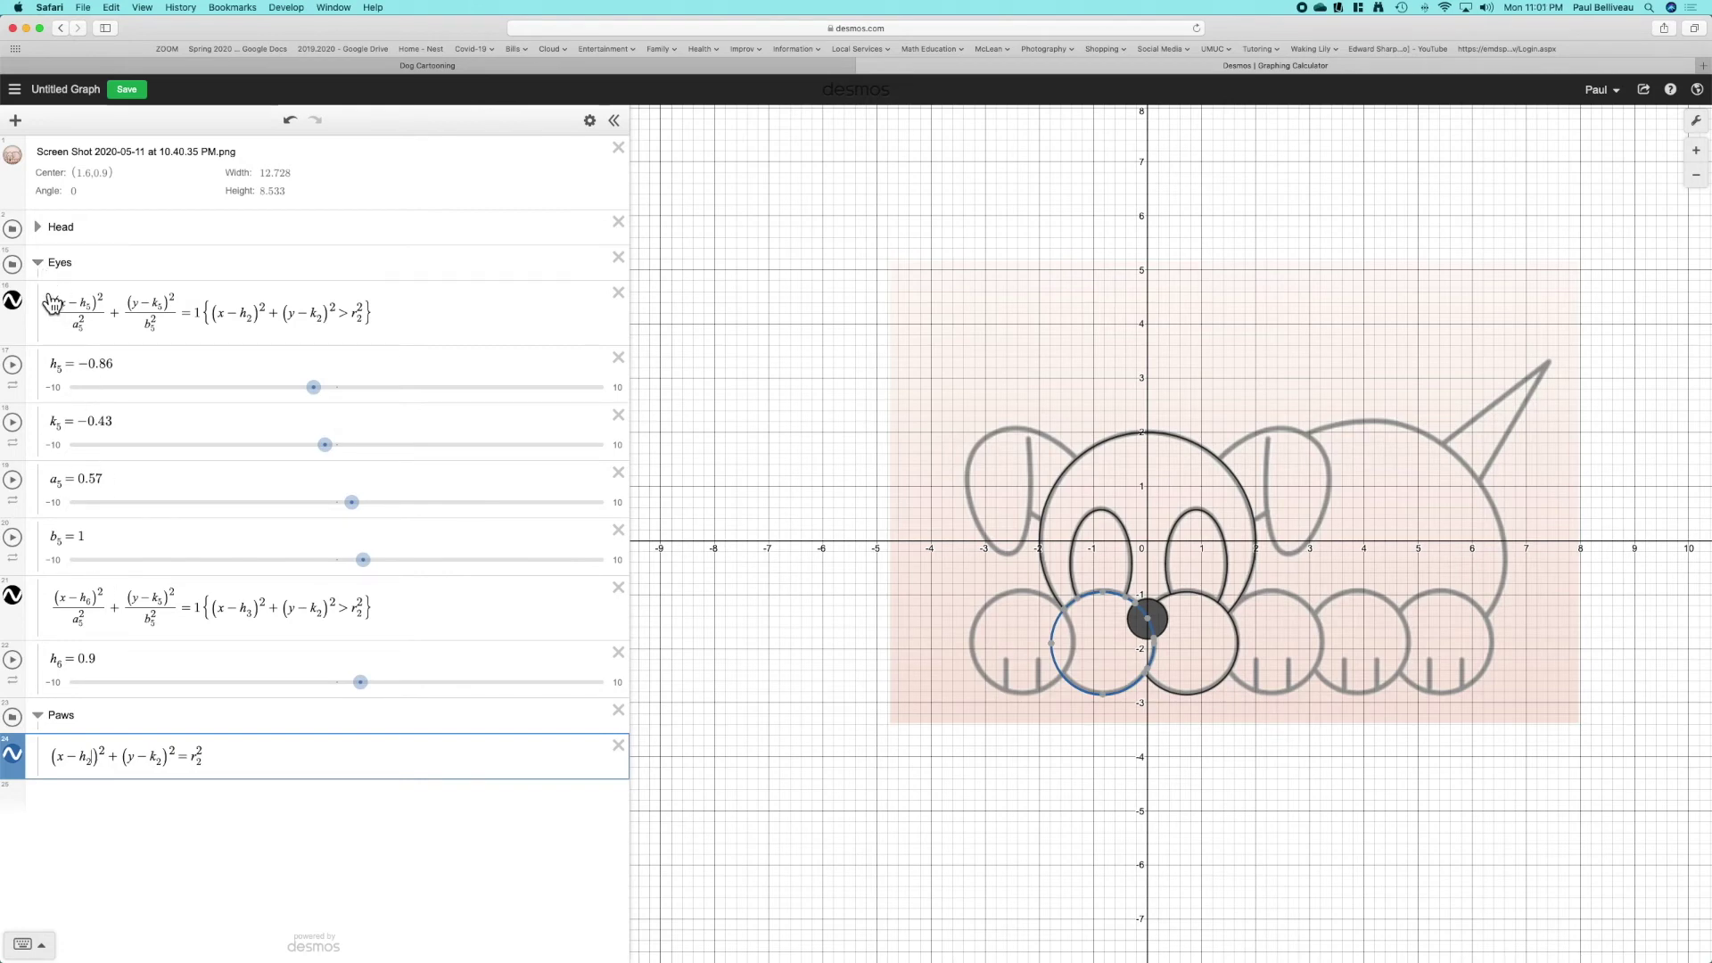
{"action": "left_click", "coordinate": [46, 272]}
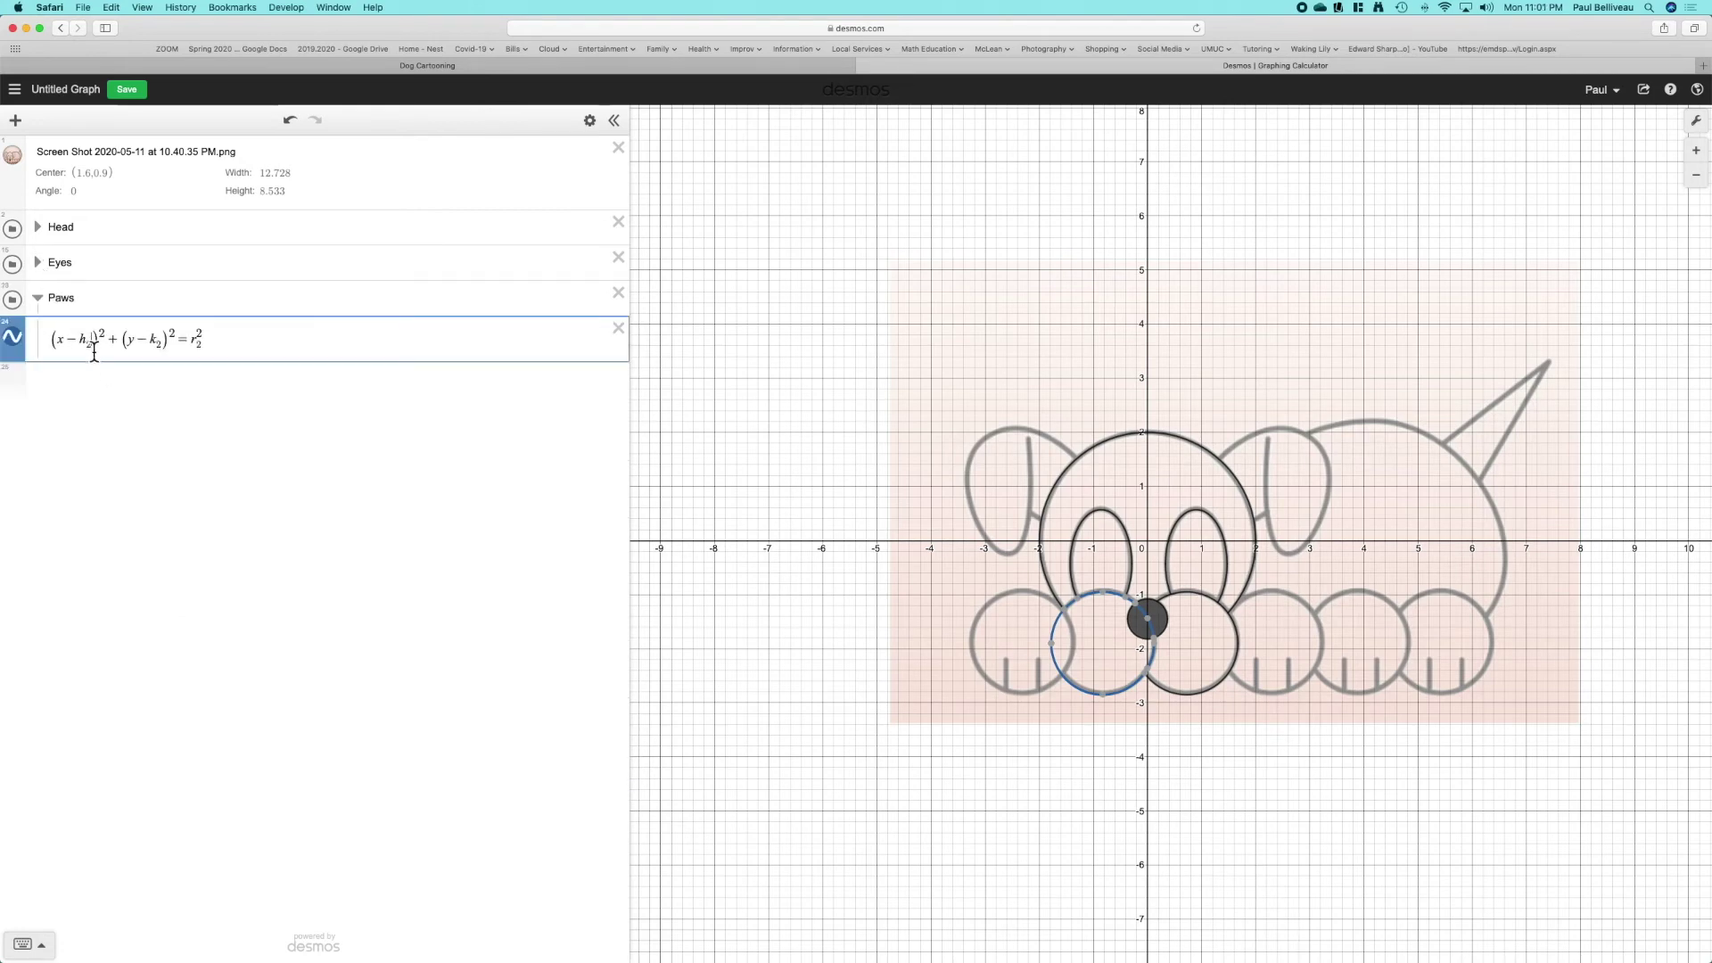
{"action": "key", "text": "BackSpace"}
{"action": "type", "text": "7"}
{"action": "left_click", "coordinate": [105, 365]}
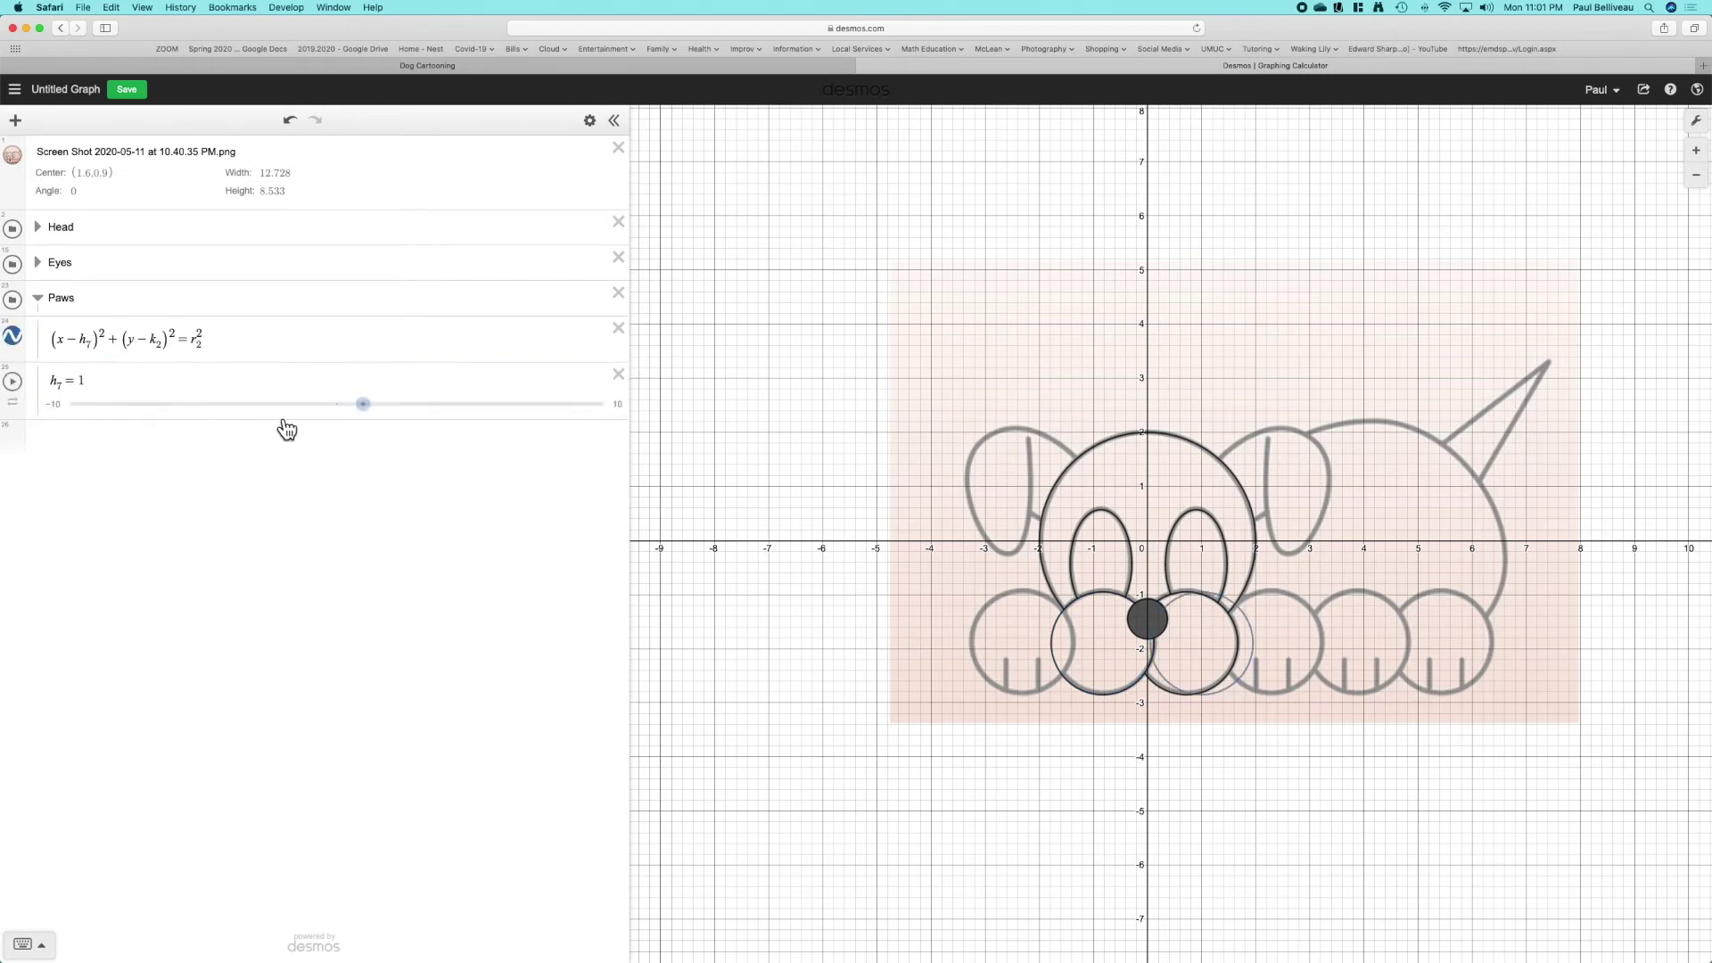
{"action": "left_click_drag", "start_coordinate": [369, 410], "coordinate": [296, 424]}
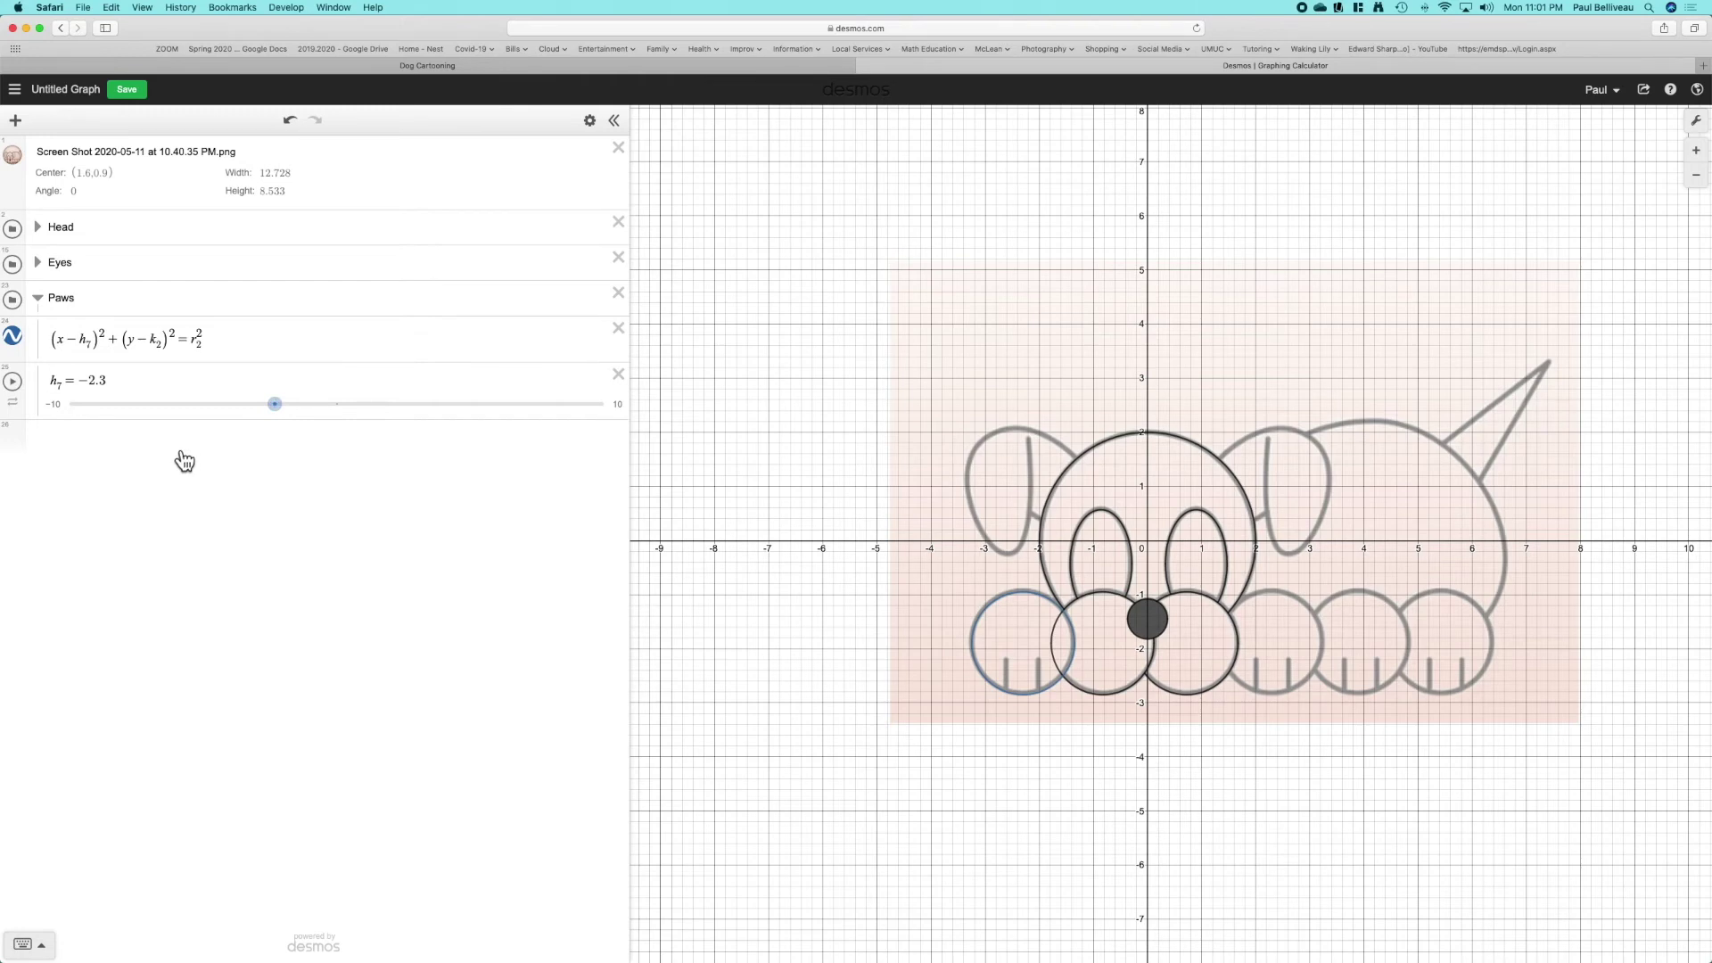
- Make the paw circle black and duplicate its equation three times within the Paws folder
{"action": "left_click", "coordinate": [589, 120]}
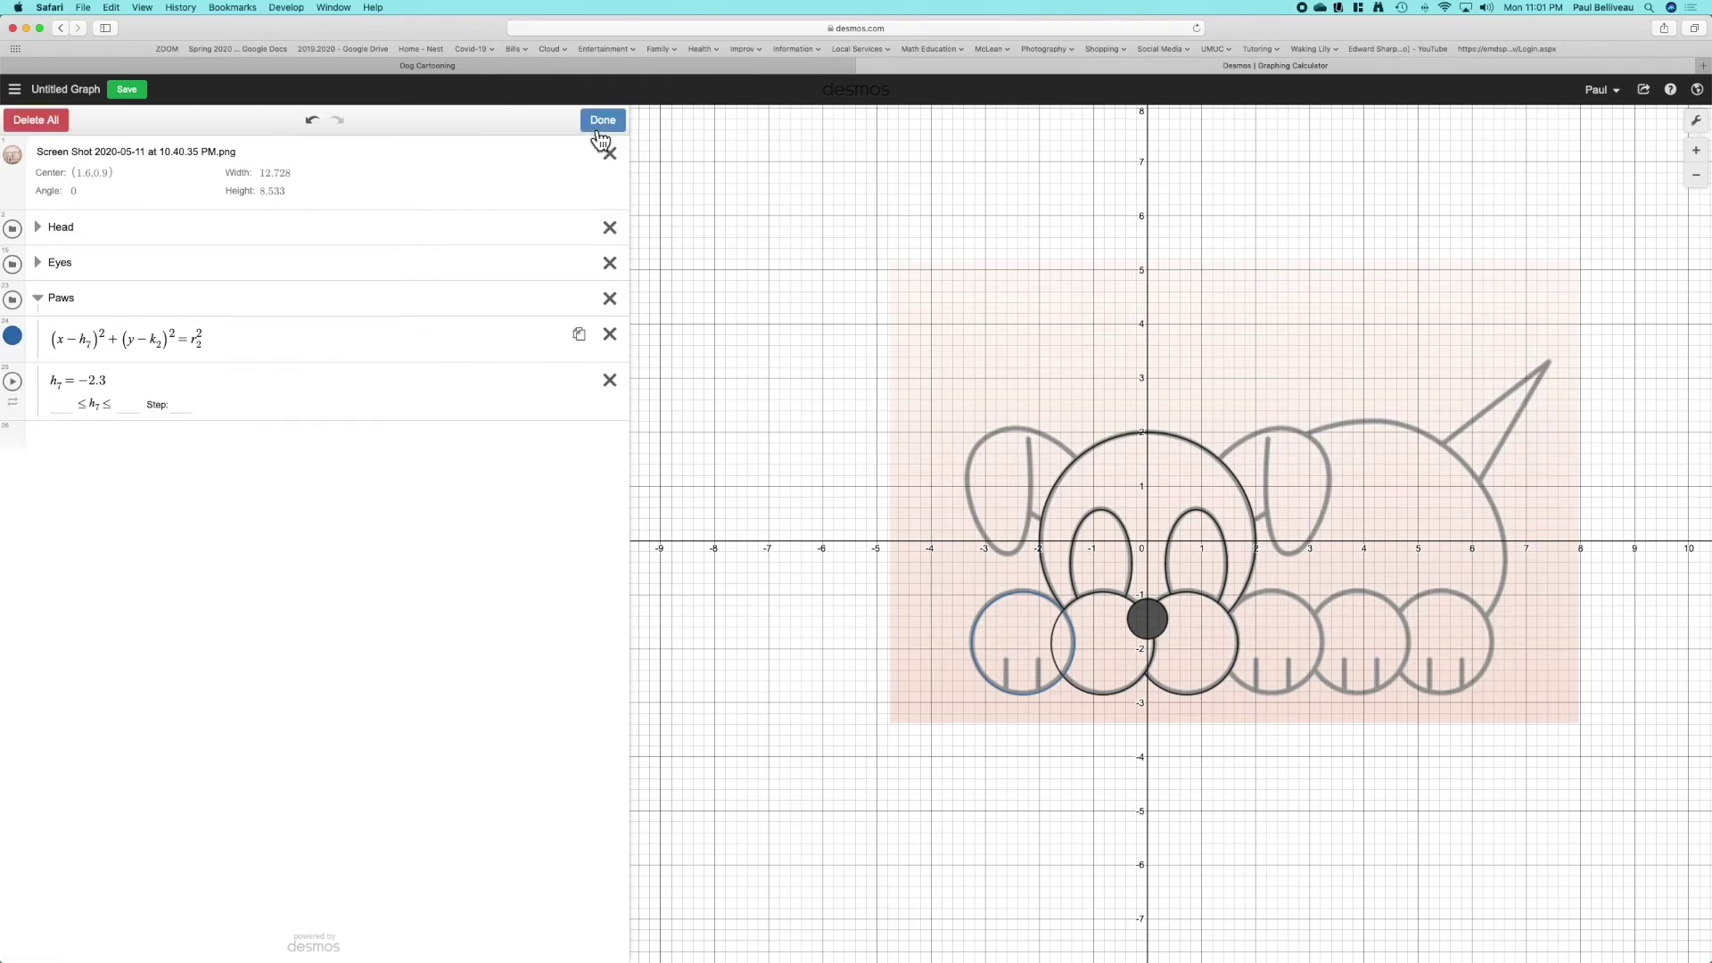
{"action": "left_click", "coordinate": [14, 337]}
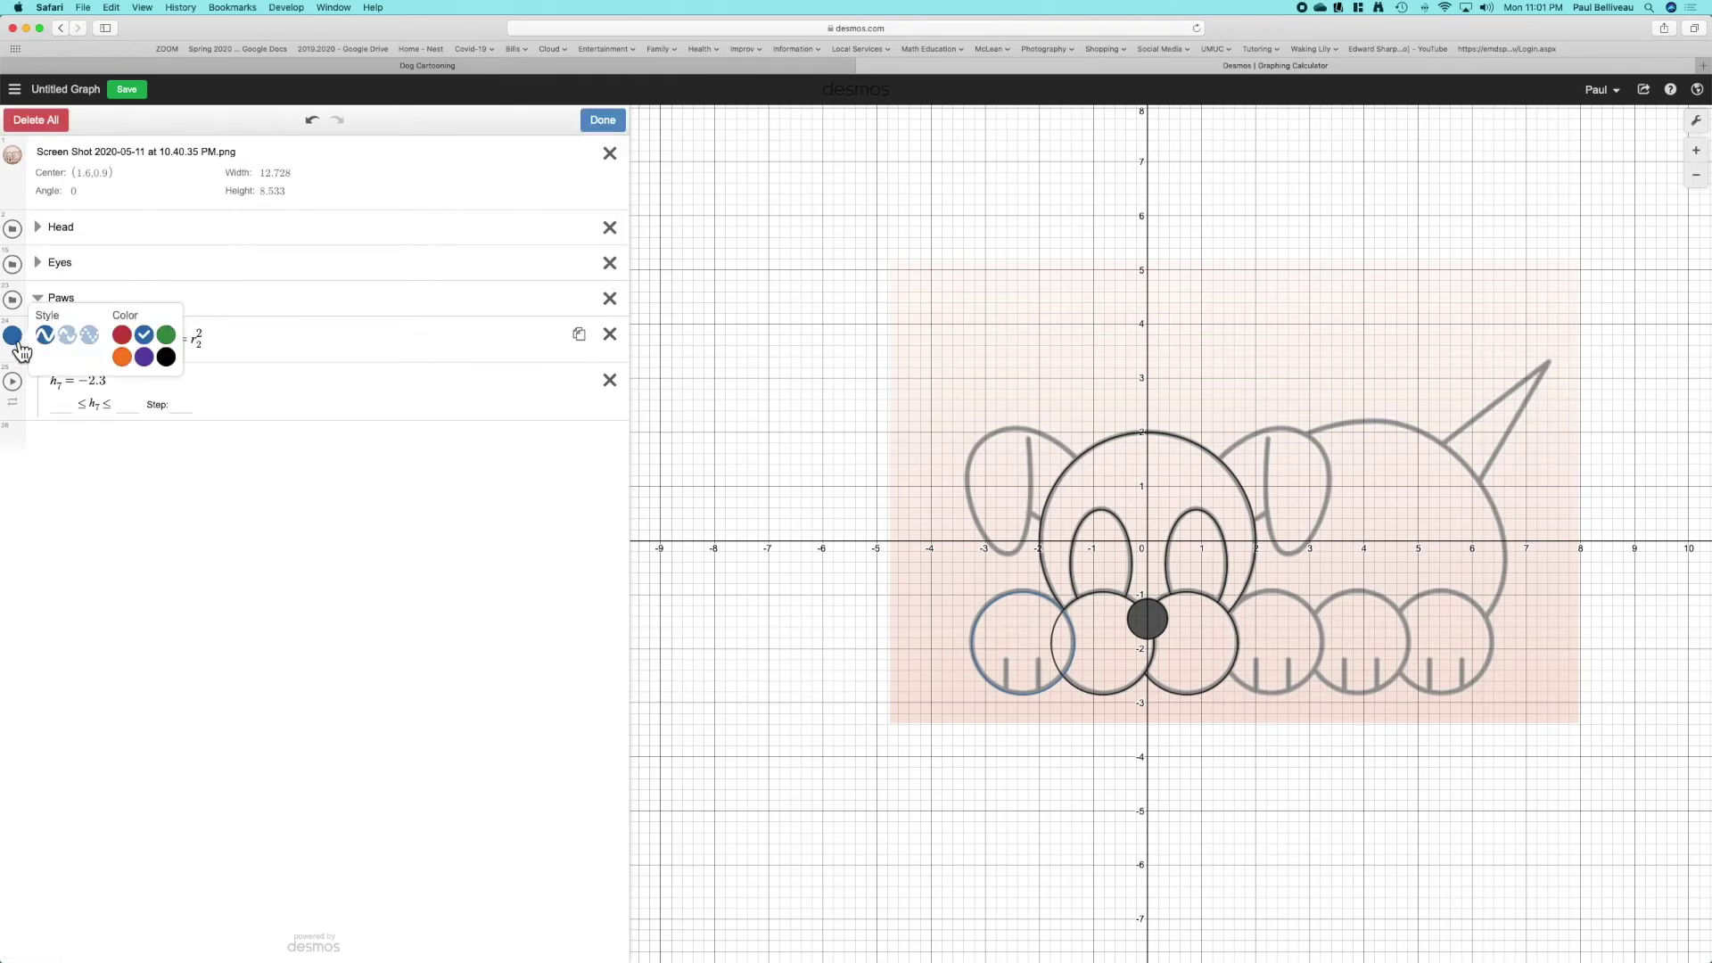
{"action": "left_click", "coordinate": [167, 358]}
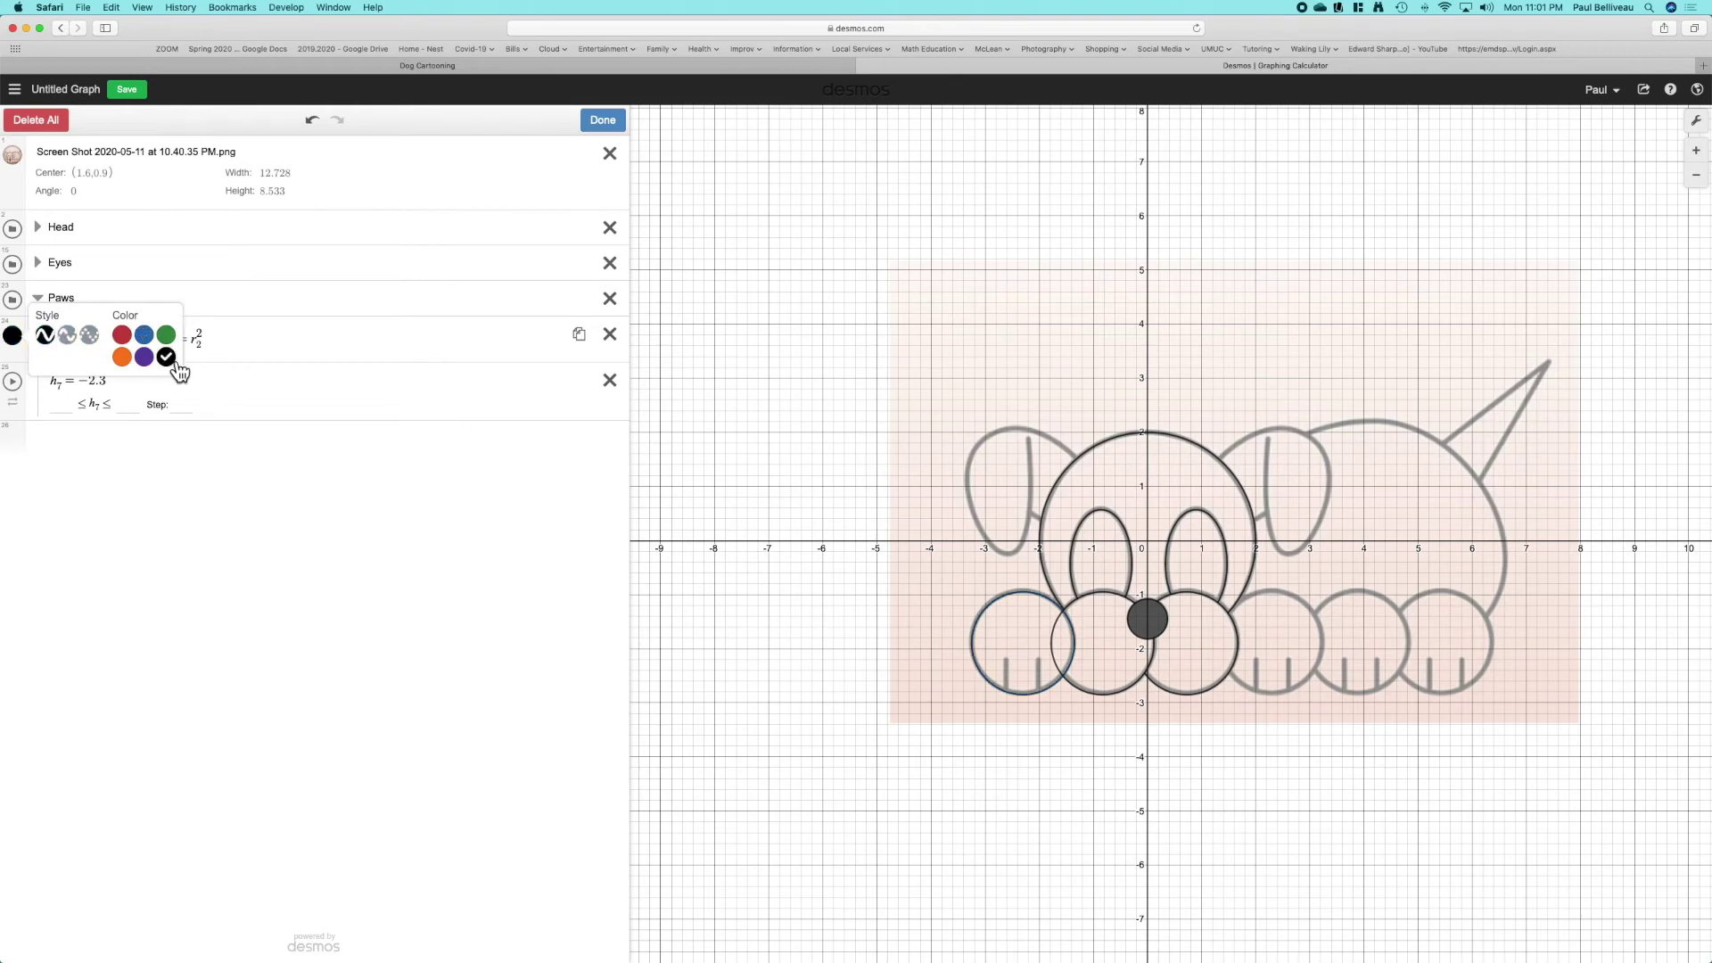
{"action": "left_click", "coordinate": [579, 337]}
{"action": "left_click", "coordinate": [580, 337]}
{"action": "left_click", "coordinate": [580, 382]}
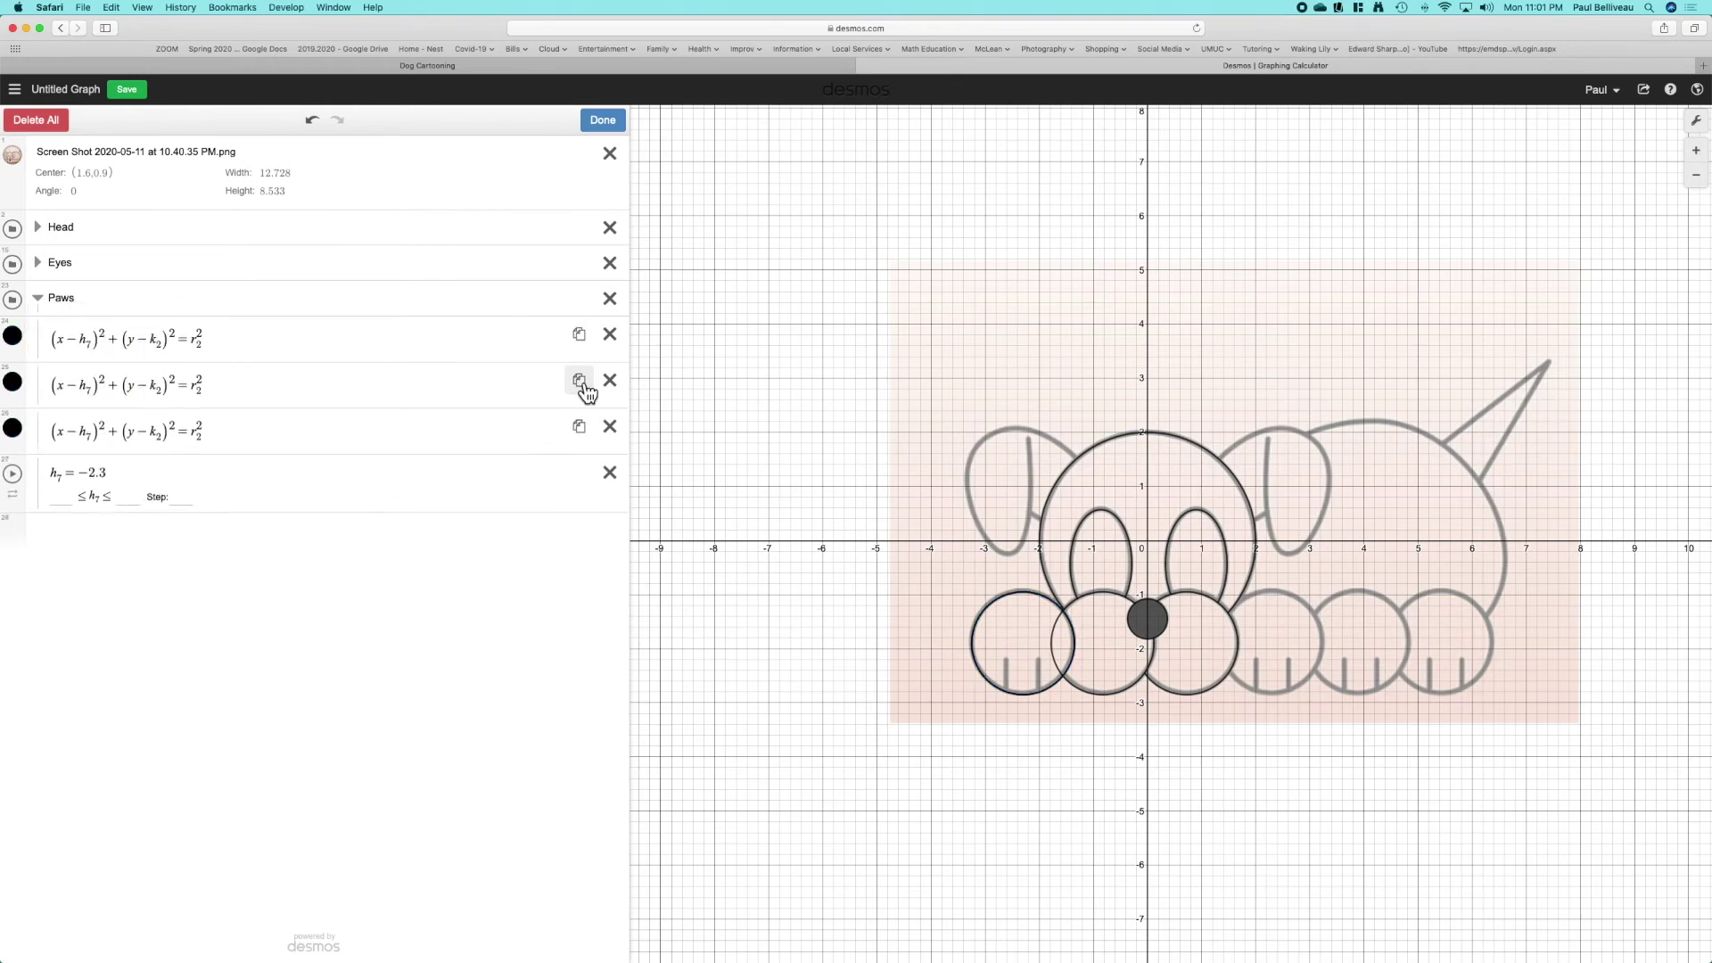
{"action": "left_click", "coordinate": [580, 428]}
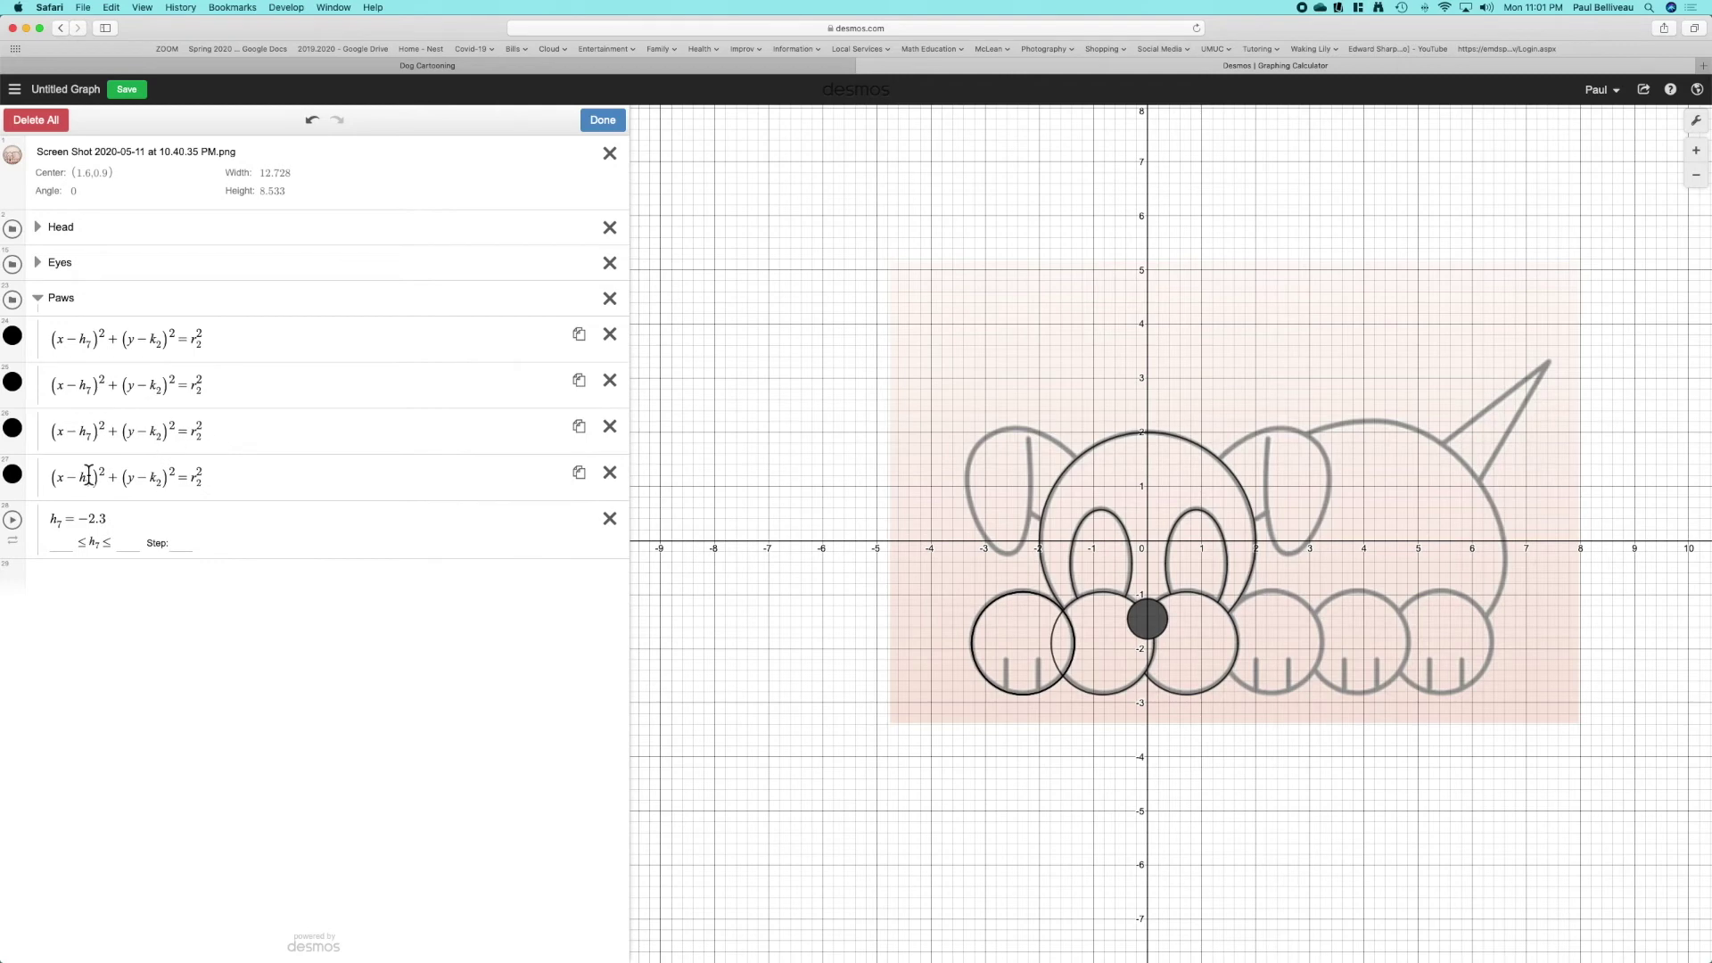
- Replace h_7 with h_8, h_9 and h_10 in the second, third and fourth paw circle equations respectively
{"action": "left_click", "coordinate": [93, 397]}
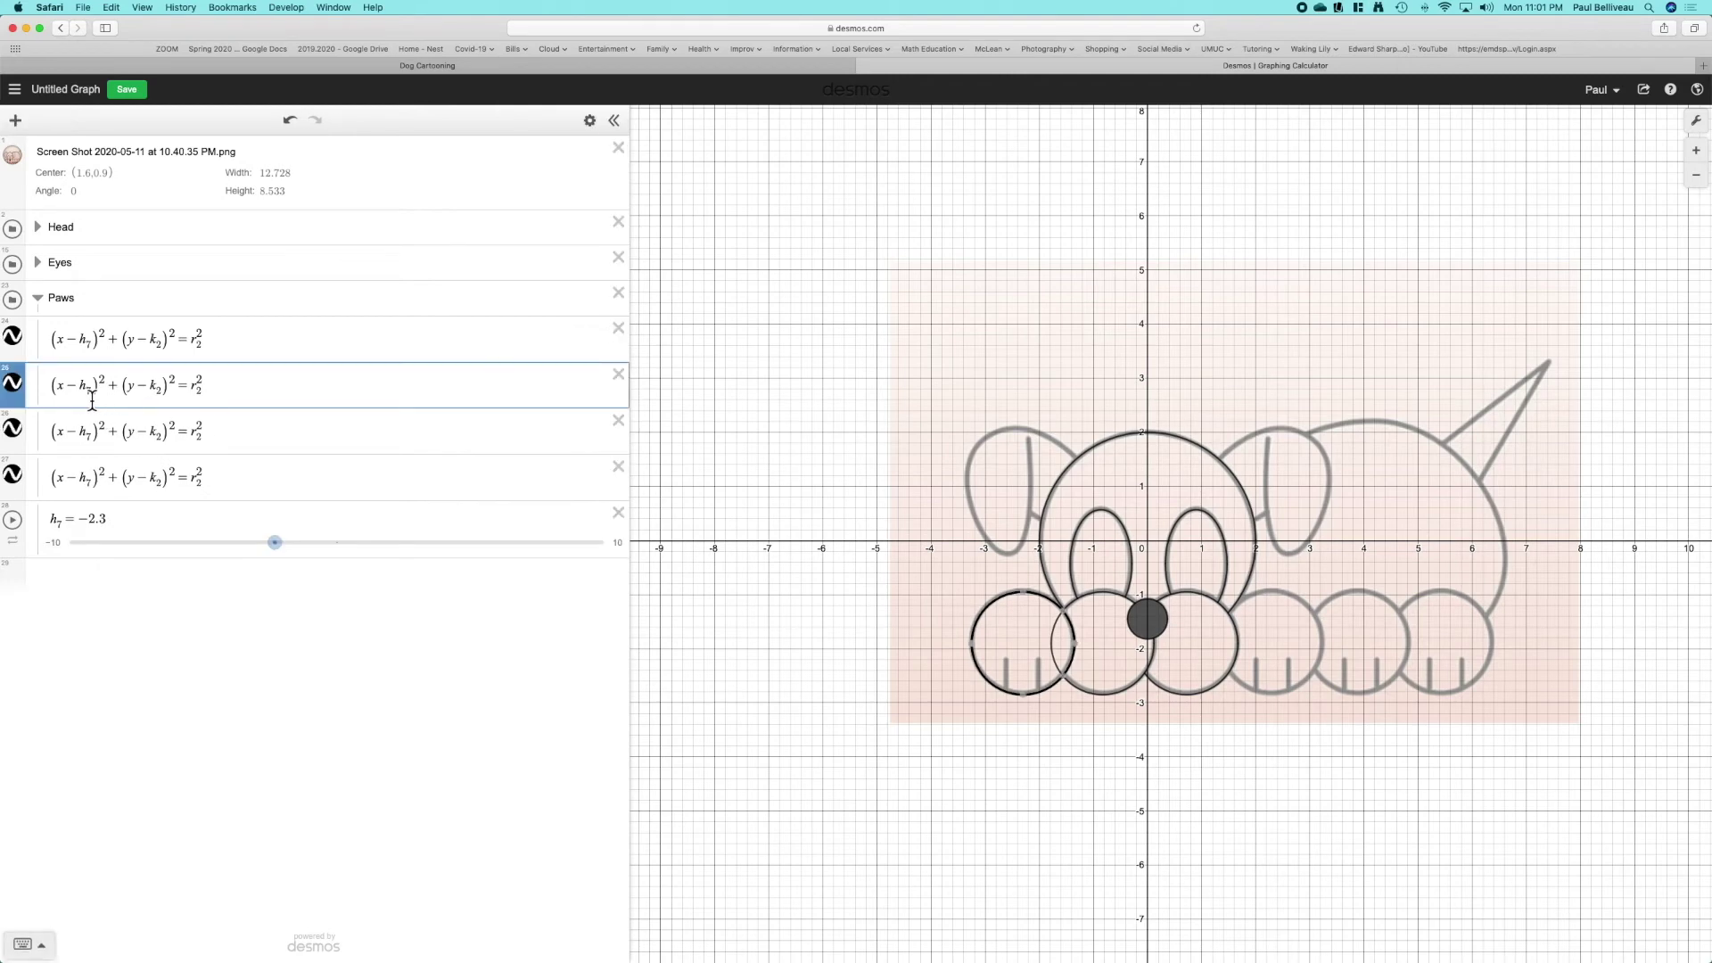
{"action": "key", "text": "BackSpace"}
{"action": "type", "text": "8"}
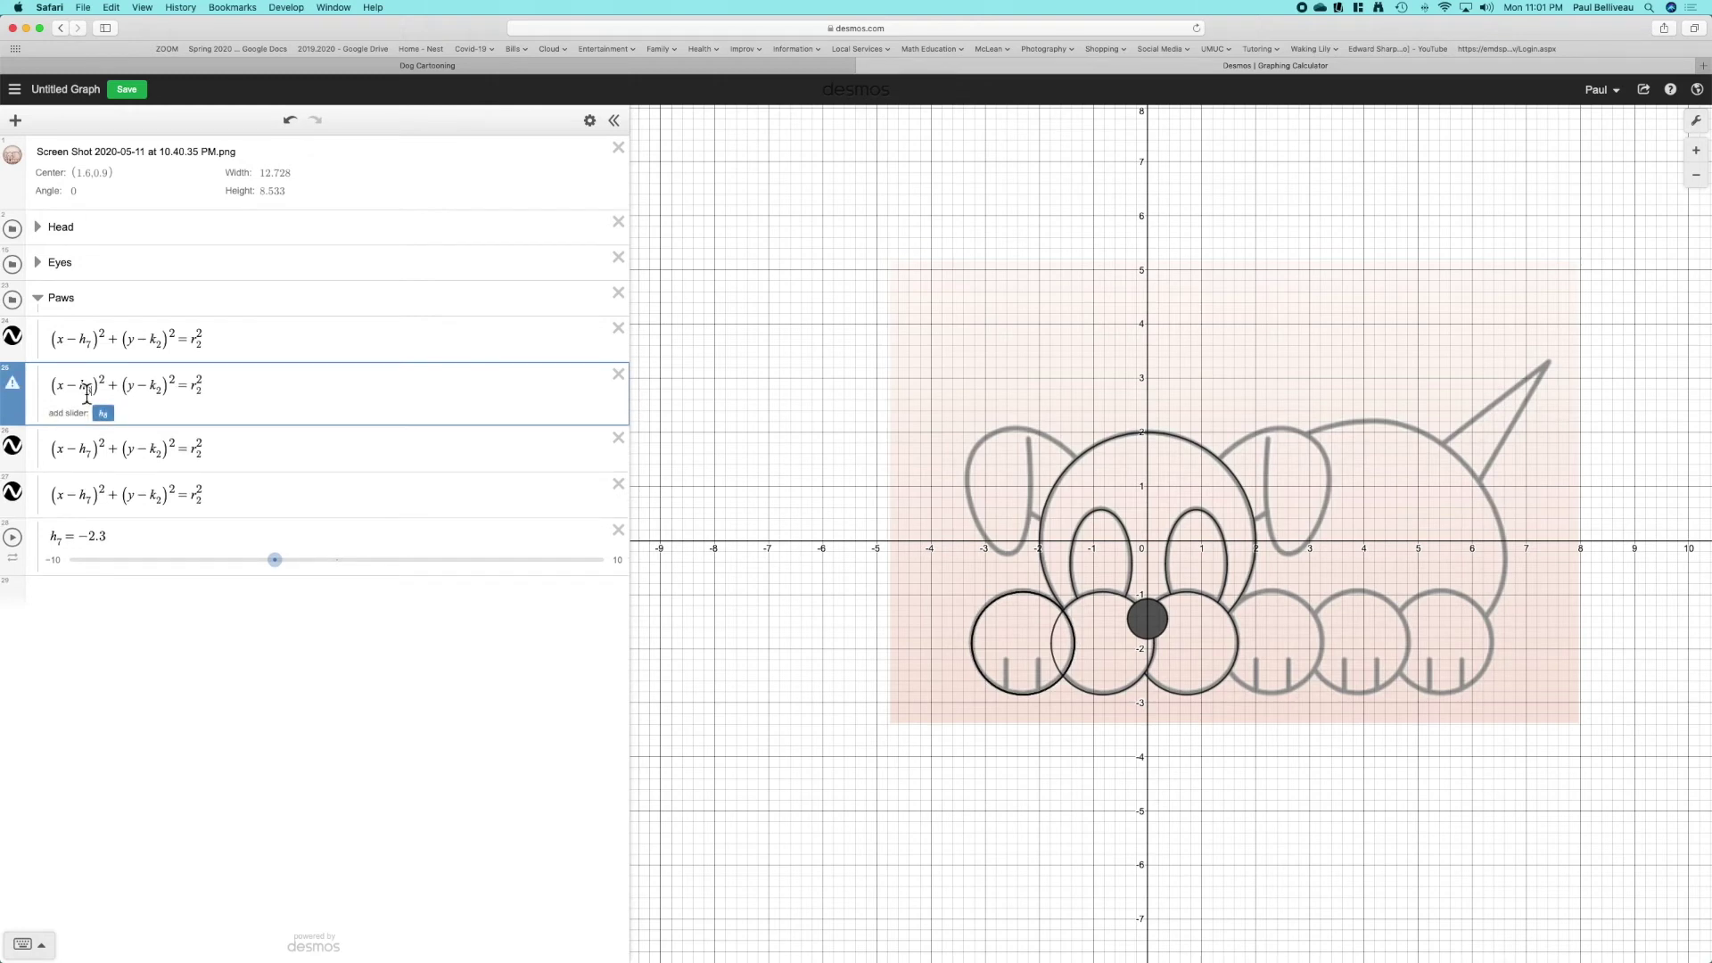
{"action": "left_click", "coordinate": [93, 461]}
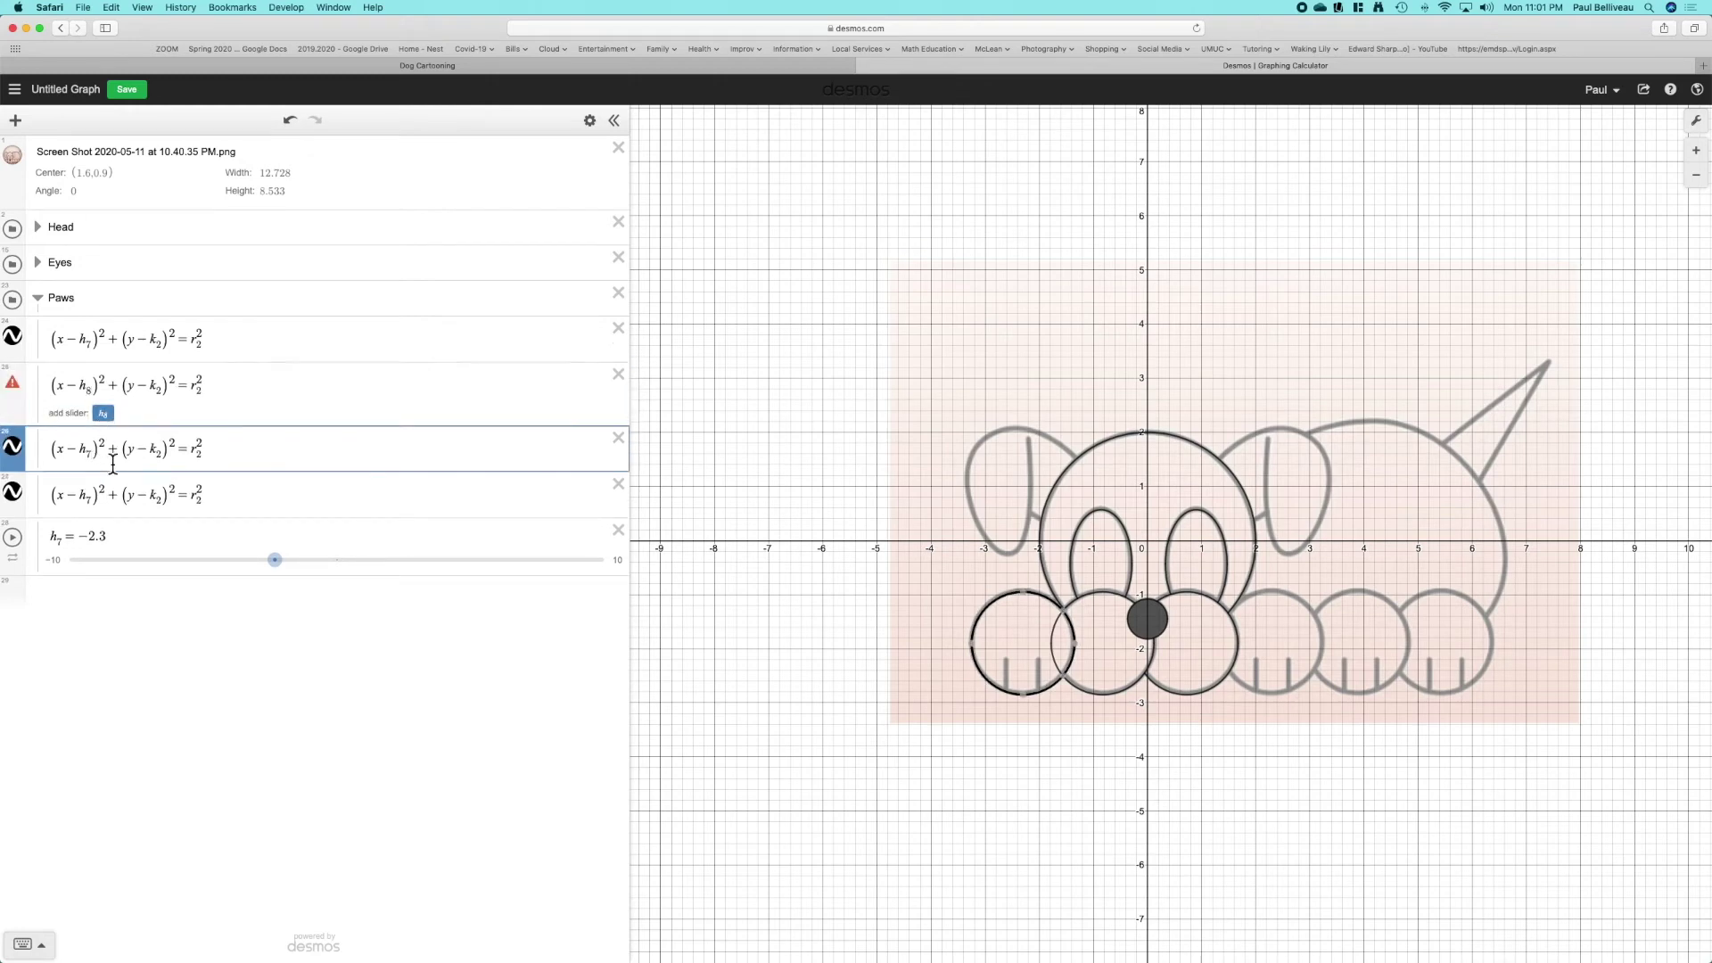
{"action": "key", "text": "BackSpace"}
{"action": "type", "text": "9"}
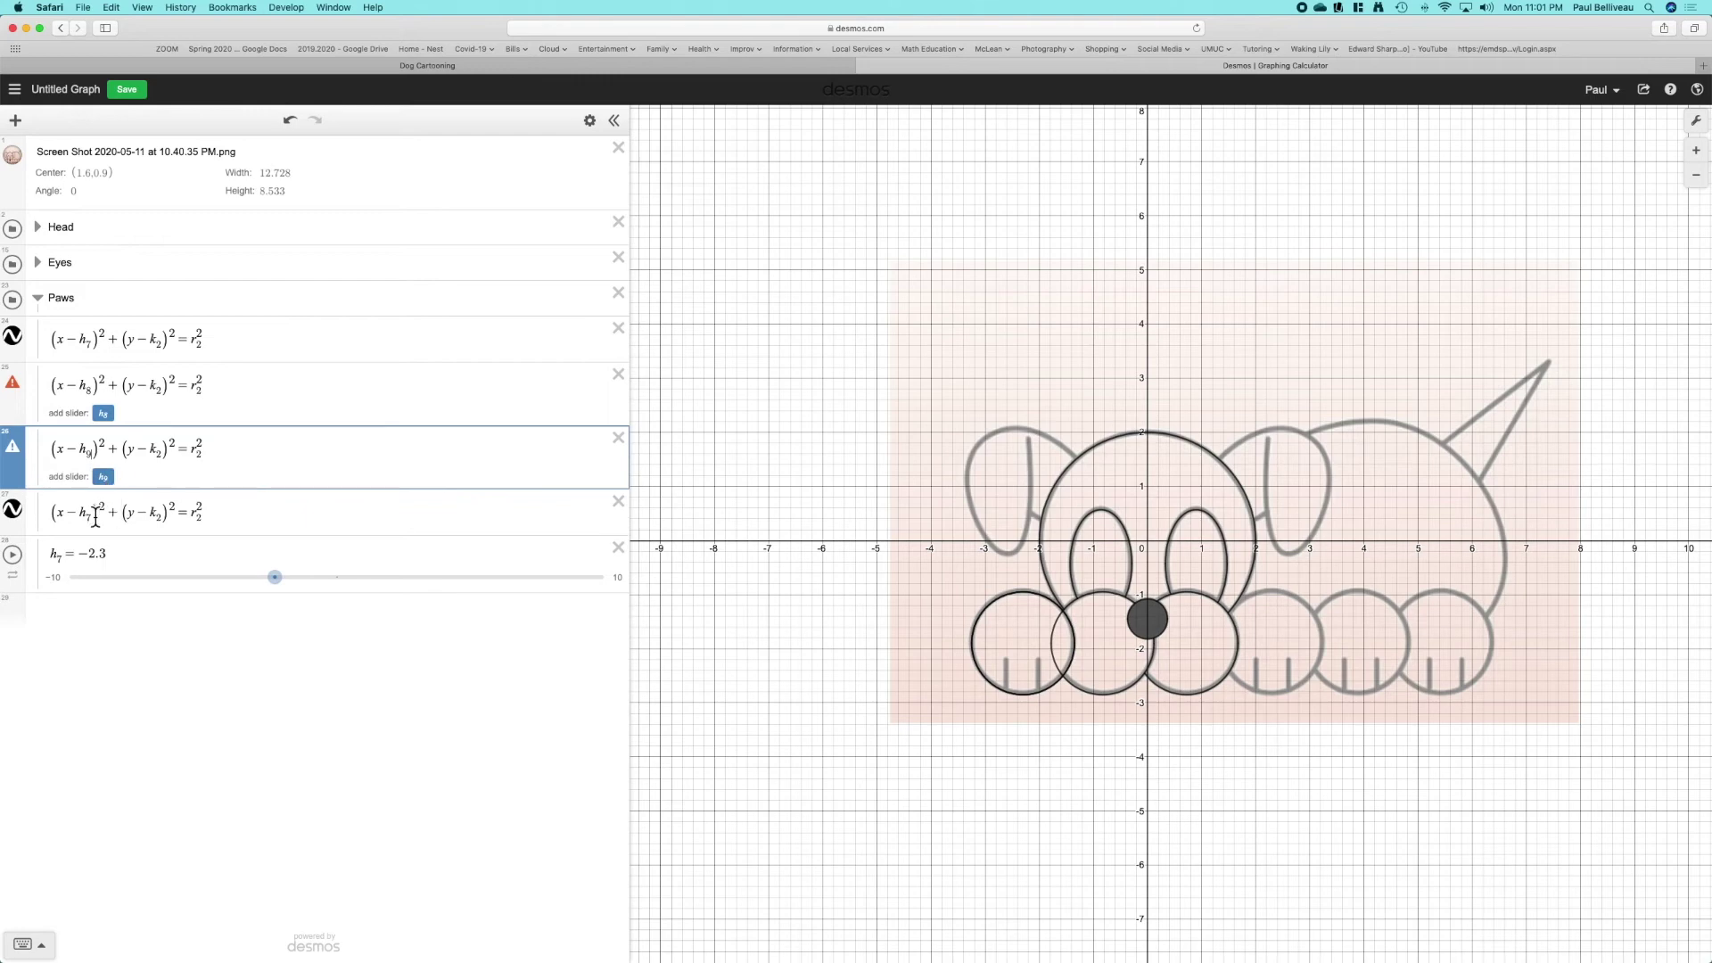
{"action": "left_click", "coordinate": [95, 516]}
{"action": "key", "text": "BackSpace"}
{"action": "type", "text": "10"}
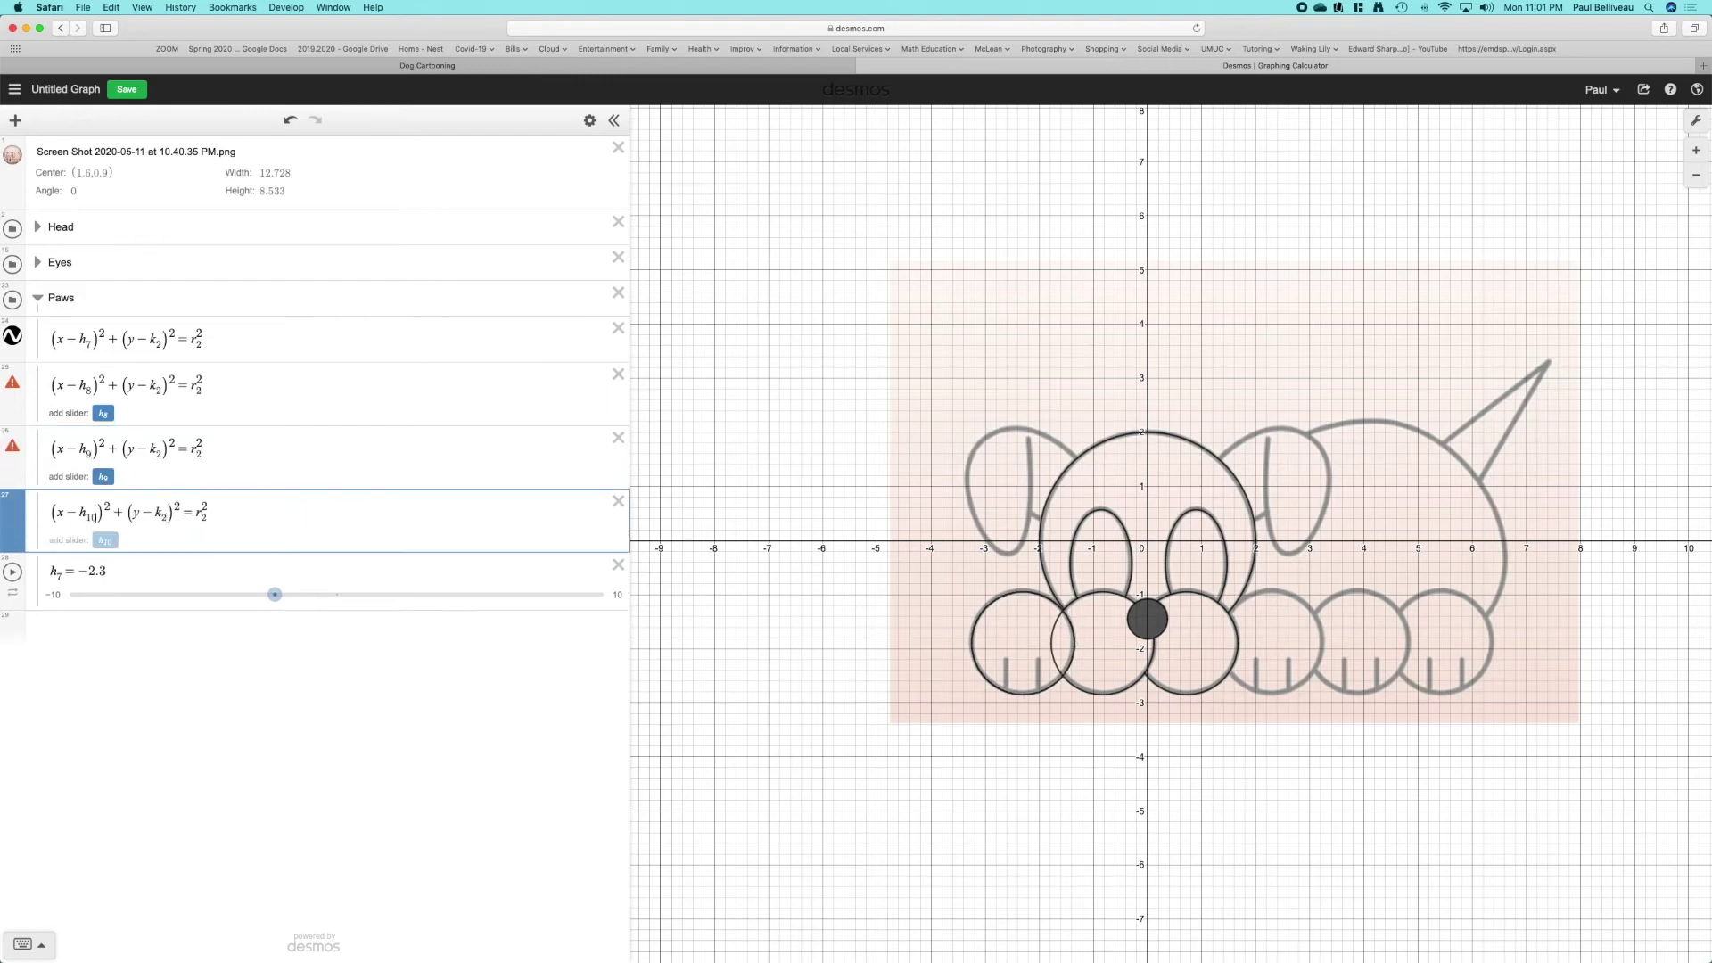
- Create sliders for h_8, h_9 and h_10 and move the h_7 slider directly below the first paw equation
{"action": "left_click", "coordinate": [104, 413]}
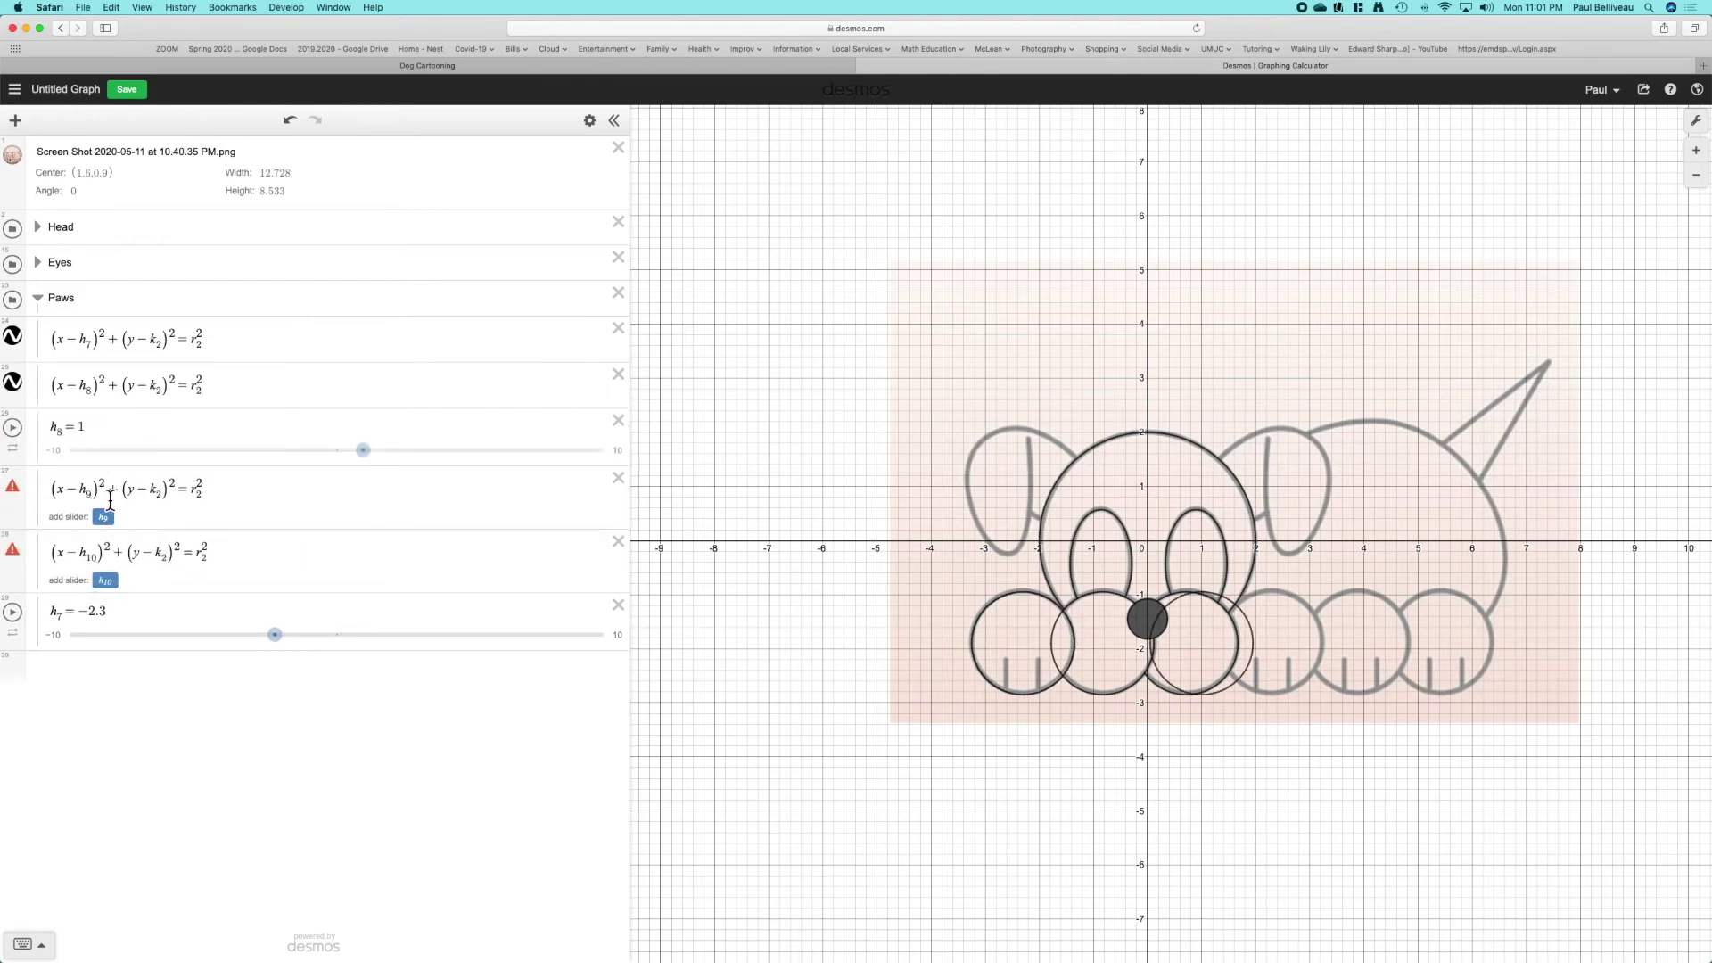
{"action": "left_click", "coordinate": [103, 517]}
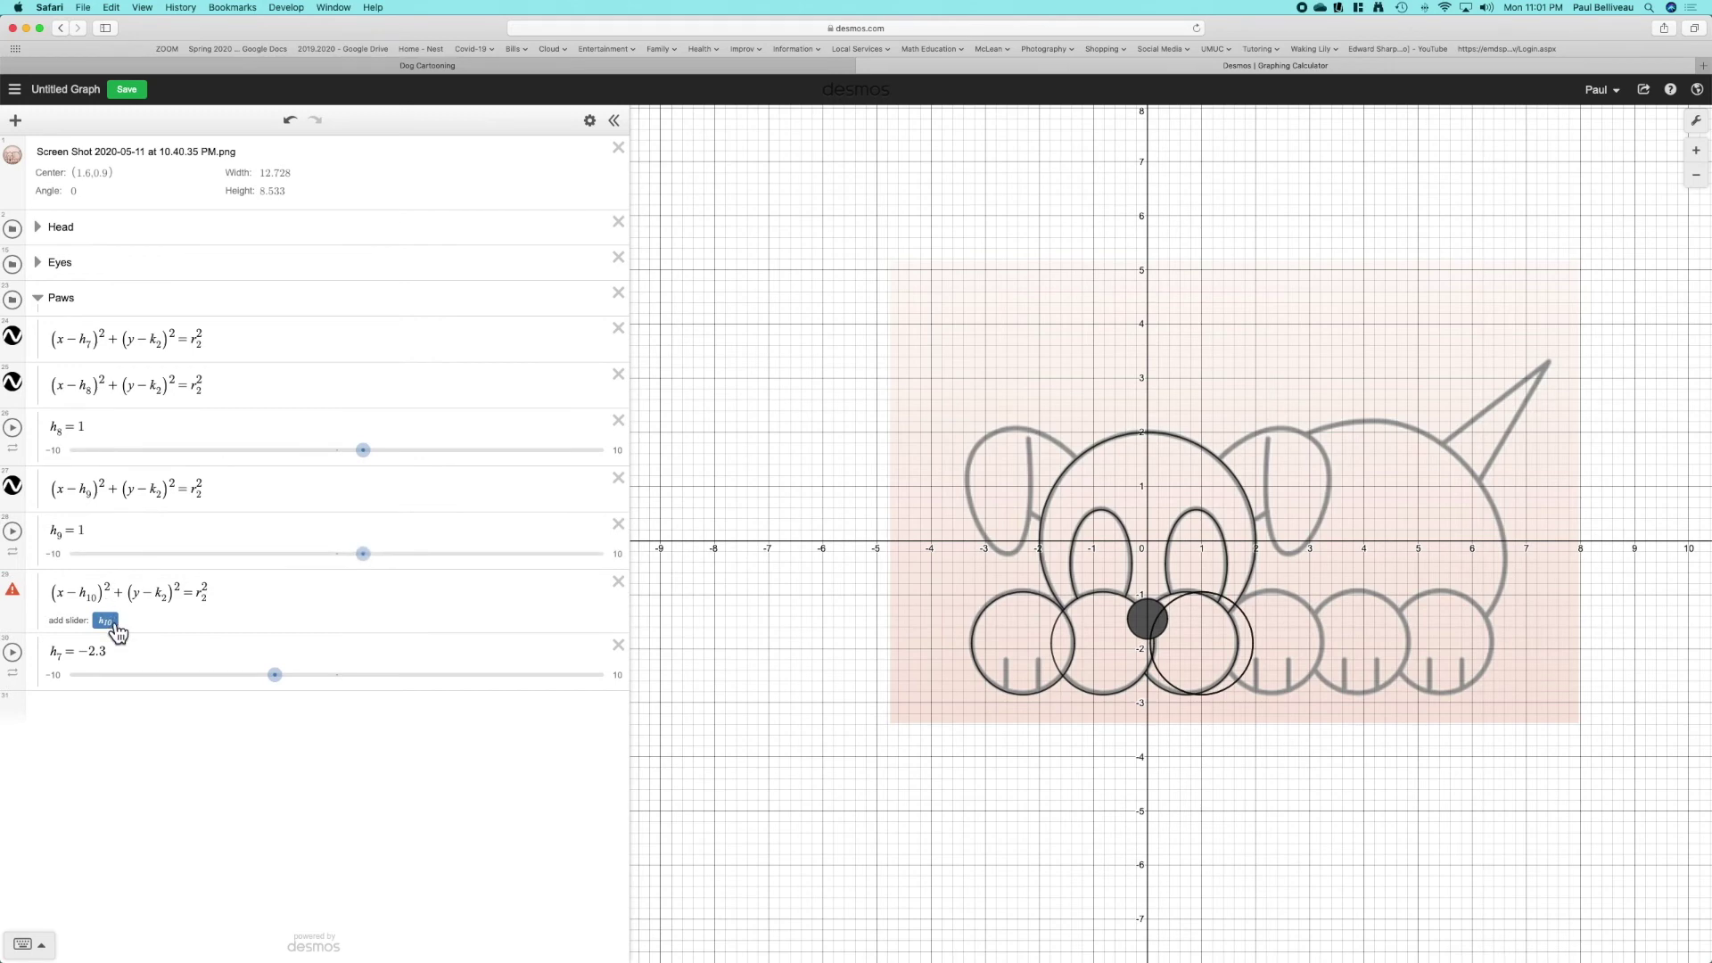
{"action": "left_click", "coordinate": [114, 626]}
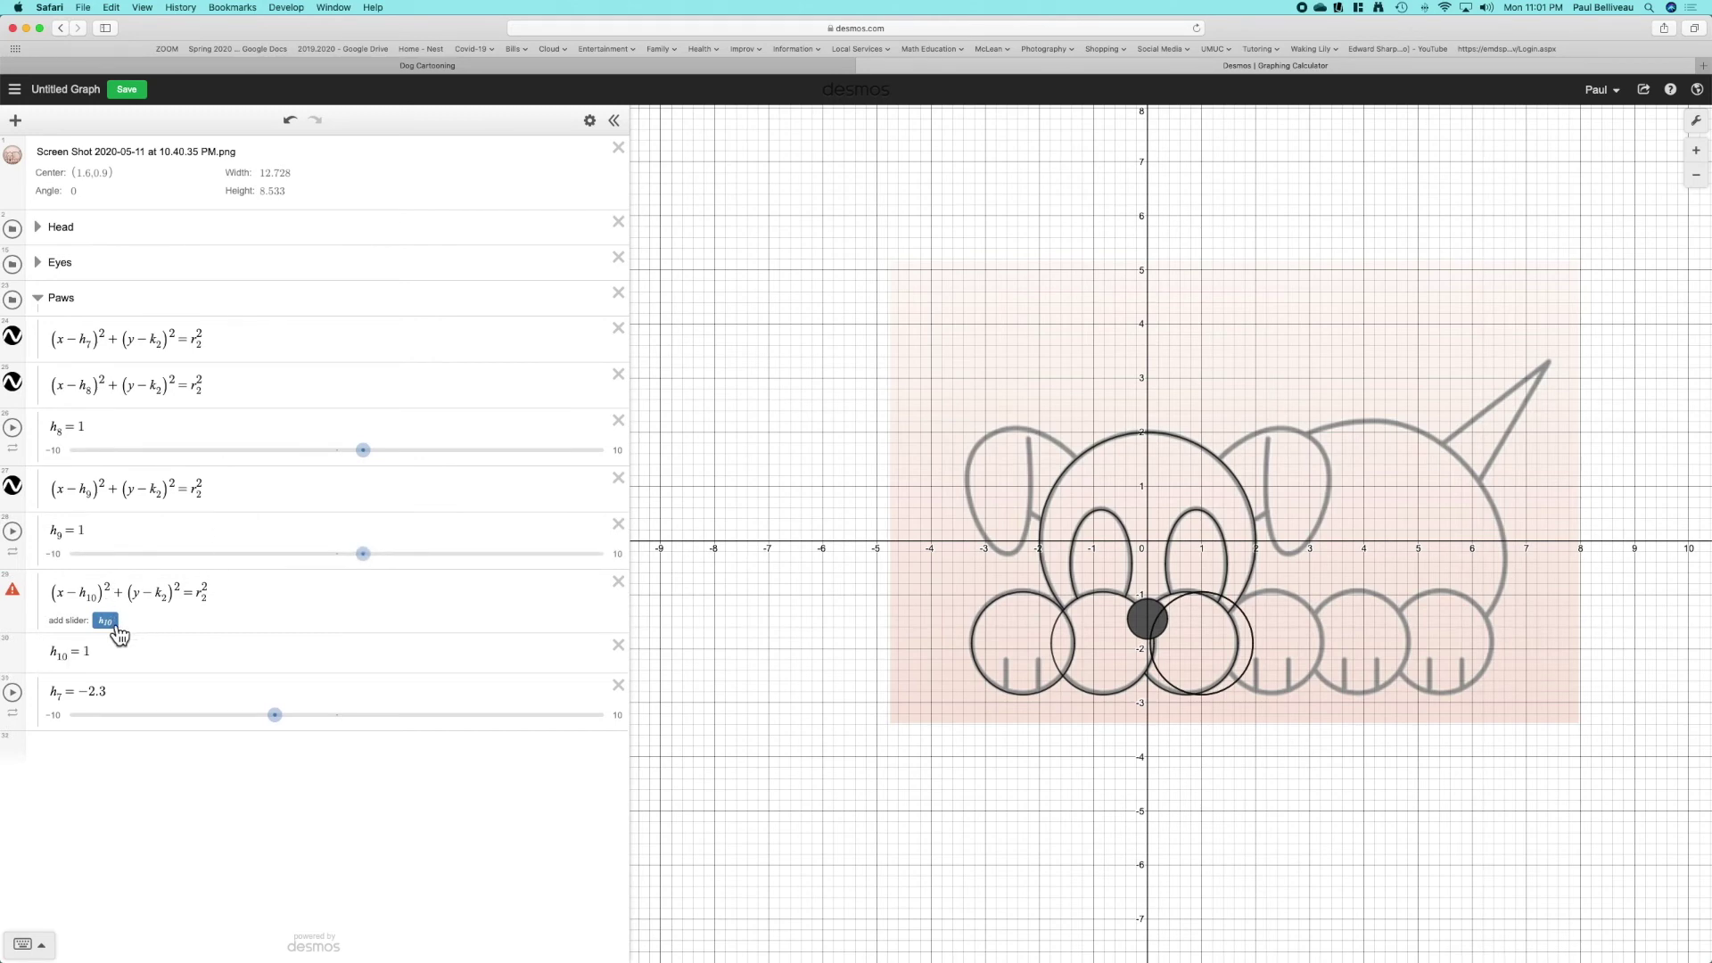
{"action": "left_click_drag", "start_coordinate": [20, 685], "coordinate": [89, 382]}
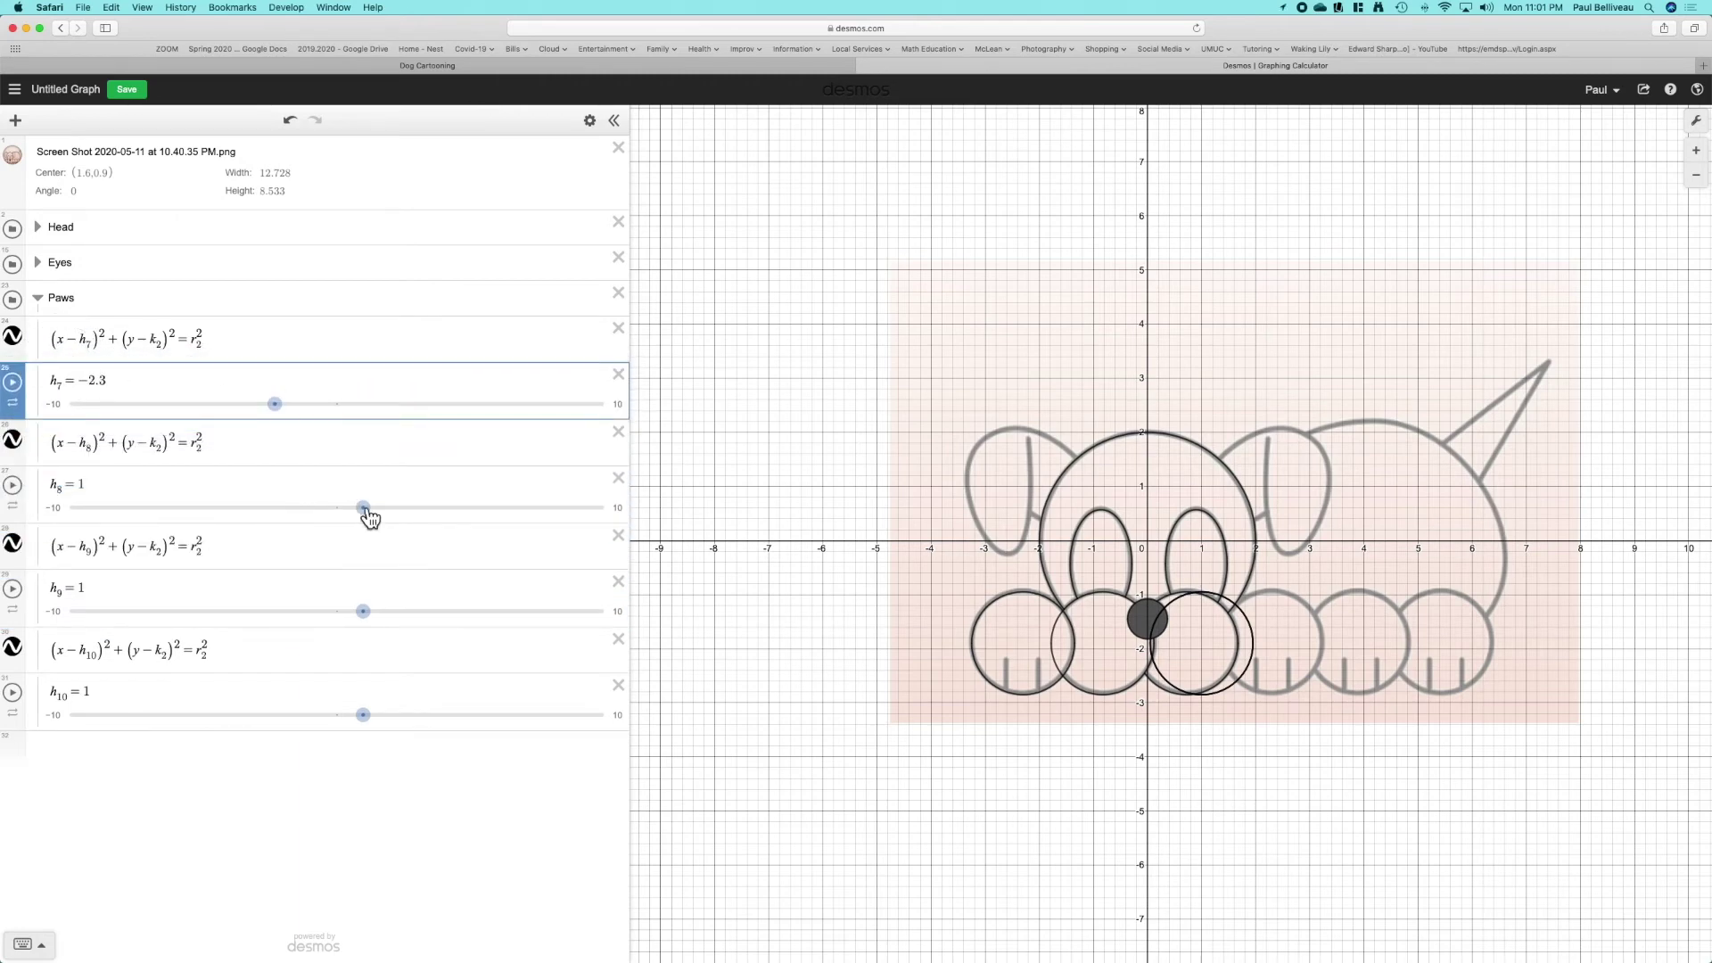
- Set h_8 to 2.3, h_9 to 3.9 and h_10 to 5.43 to match the reference paws, and save the graph
{"action": "left_click_drag", "start_coordinate": [374, 522], "coordinate": [409, 532]}
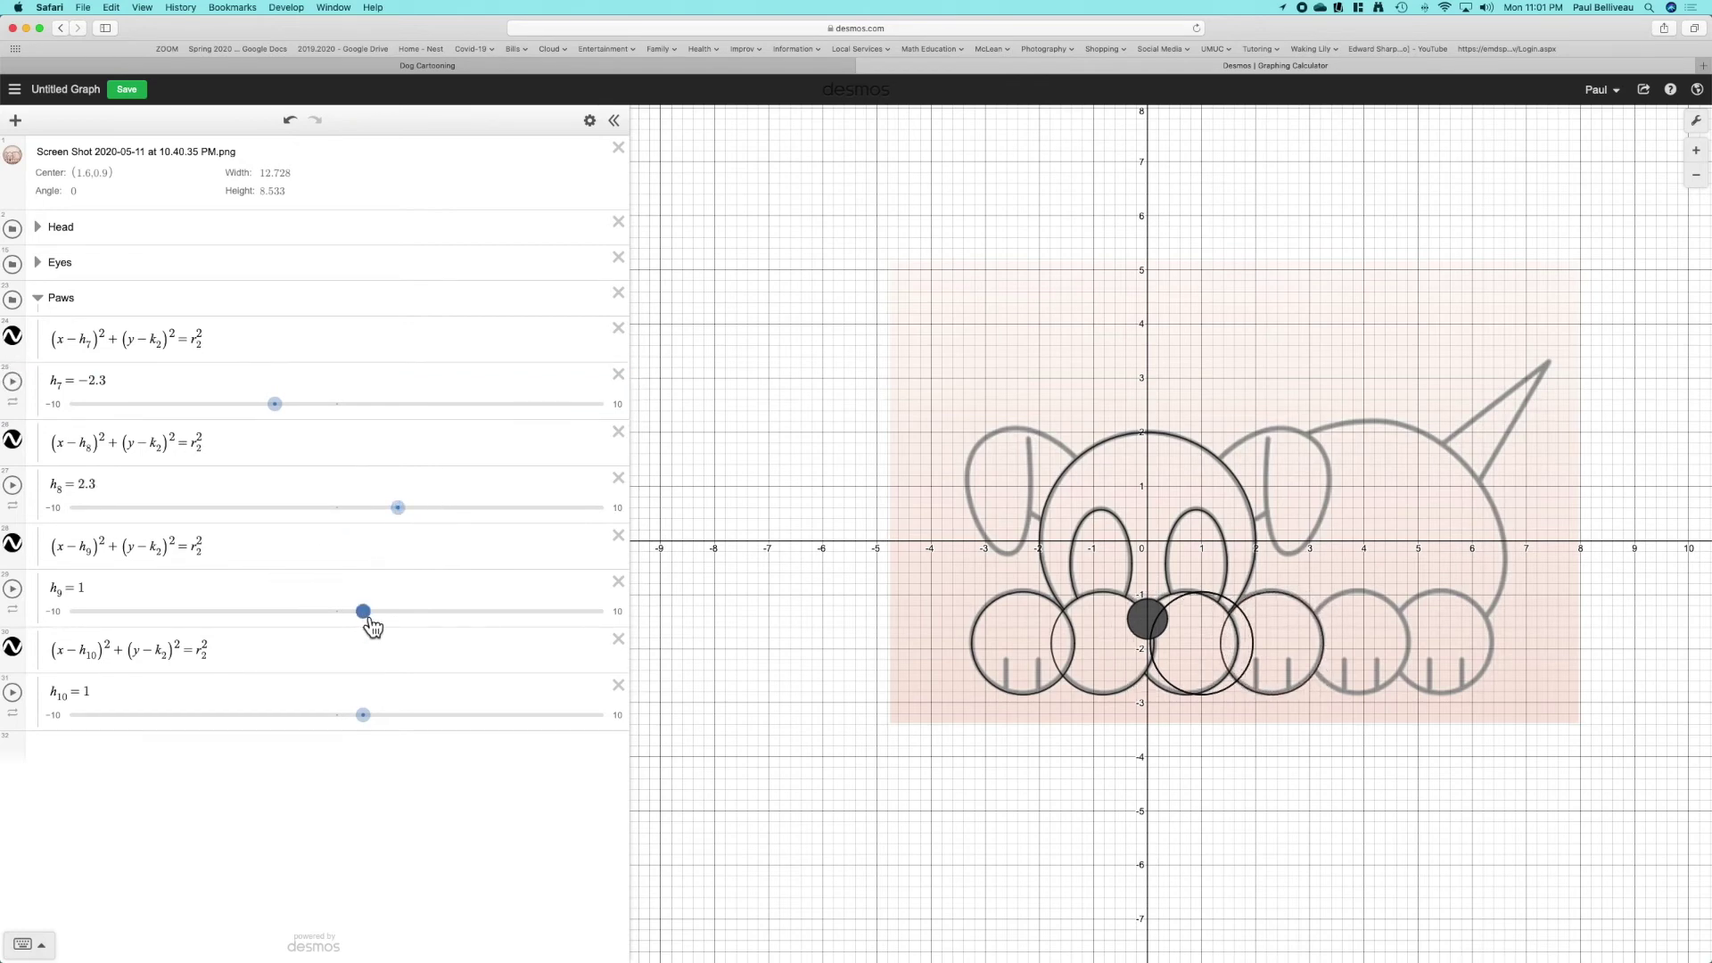
{"action": "left_click_drag", "start_coordinate": [369, 618], "coordinate": [450, 631]}
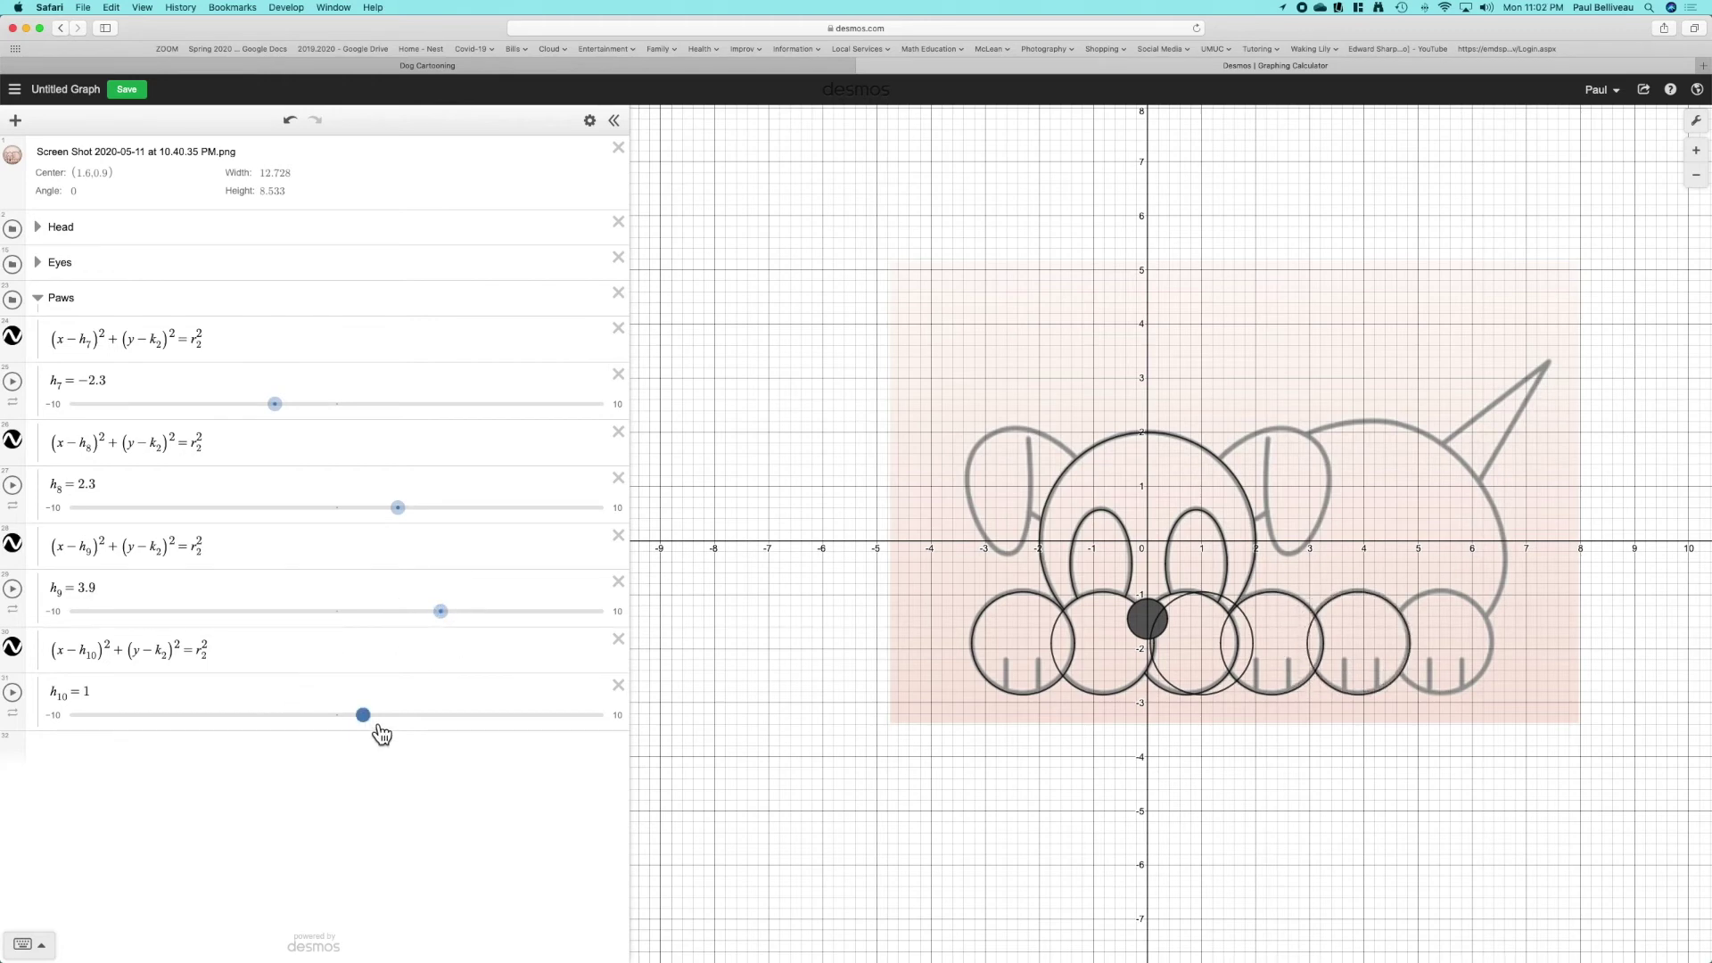
{"action": "left_click_drag", "start_coordinate": [378, 727], "coordinate": [496, 741]}
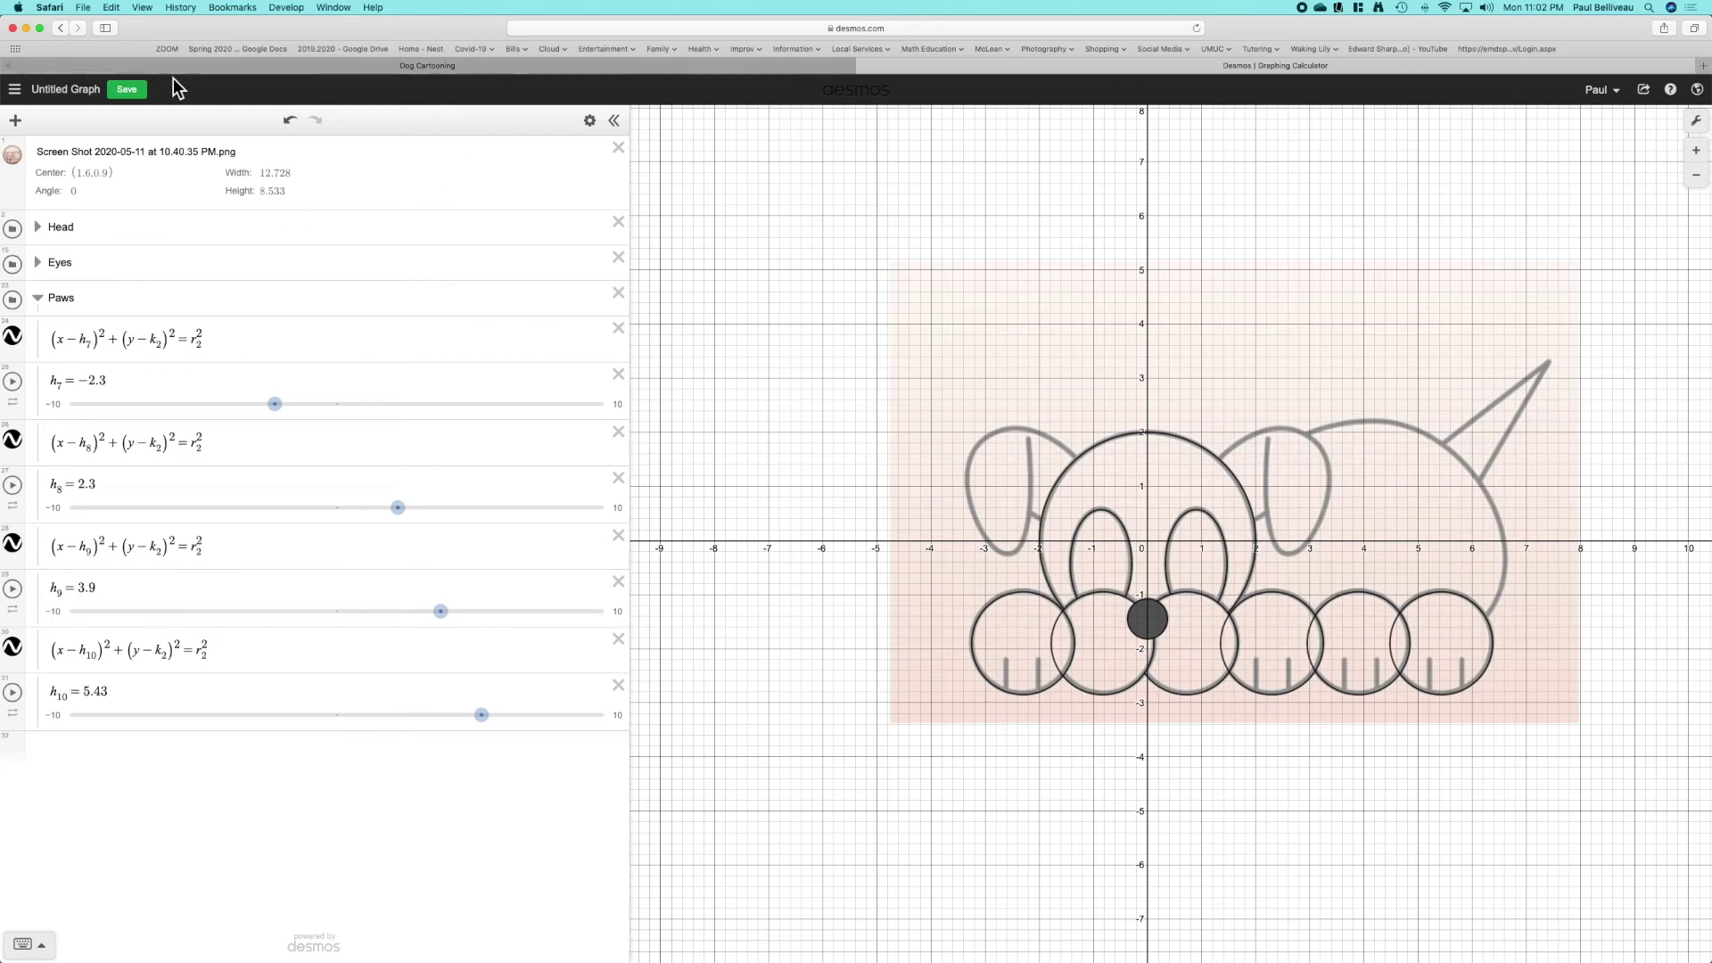
{"action": "left_click", "coordinate": [135, 91]}
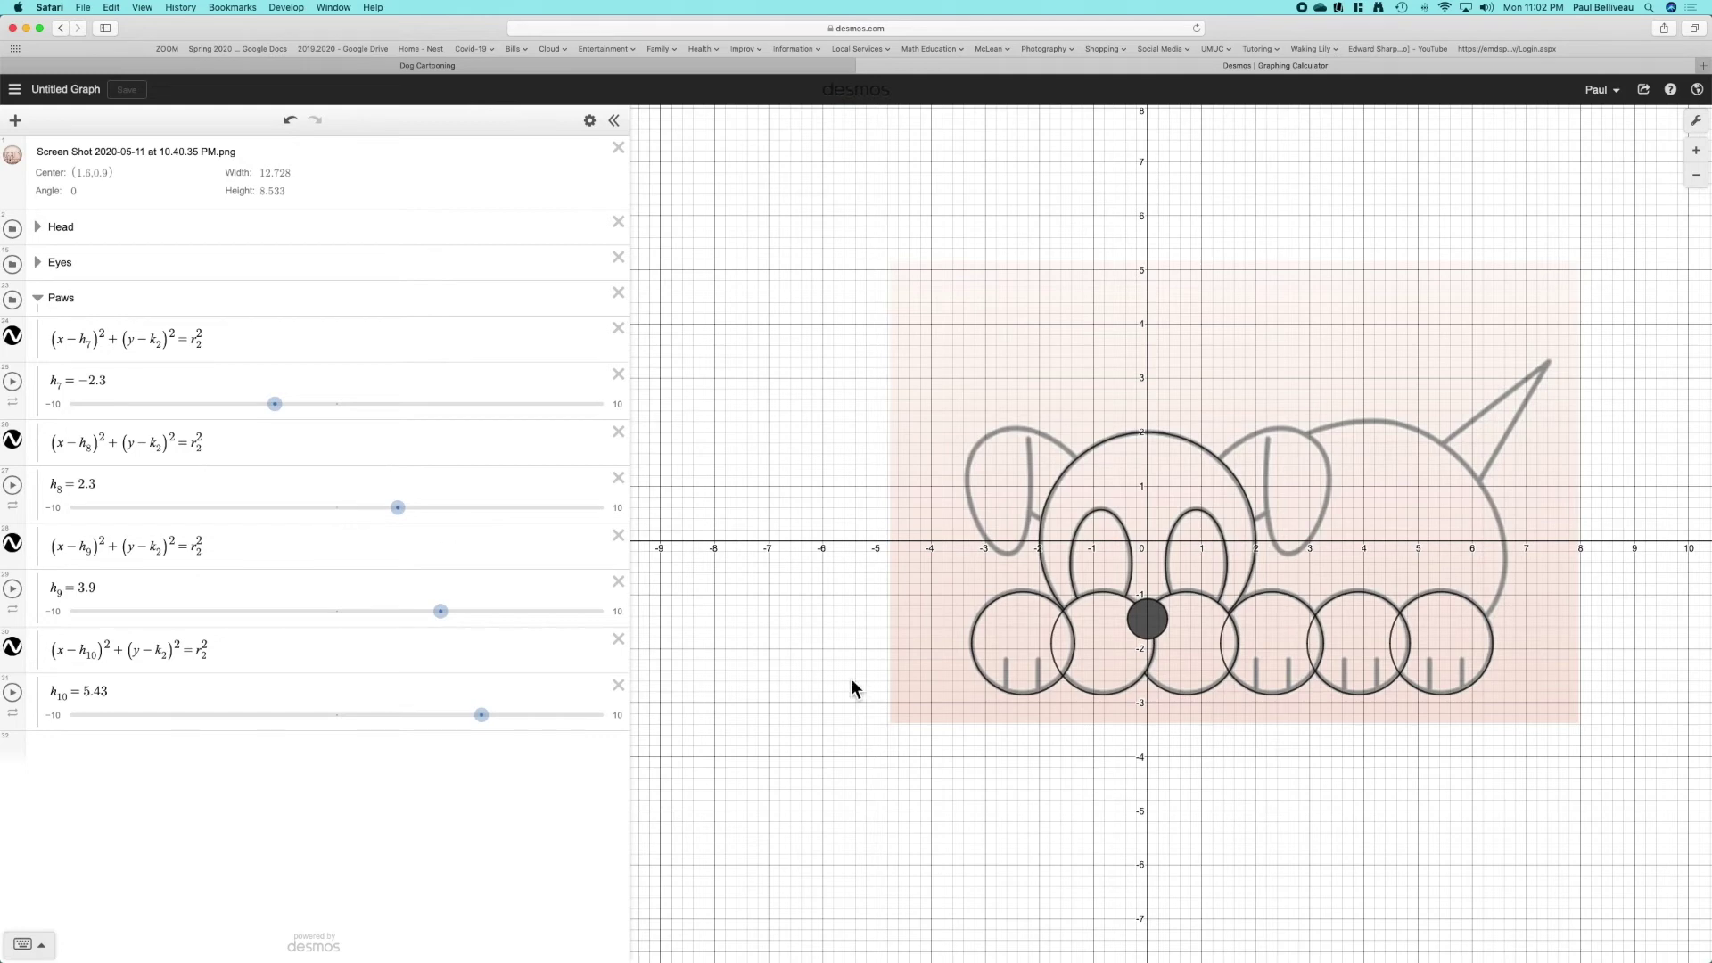
- Copy the left muzzle circle's equation (x-h_2)^2+(y-k_2)^2=r_2^2, without its restriction, from the Head folder
{"action": "left_click", "coordinate": [1049, 692]}
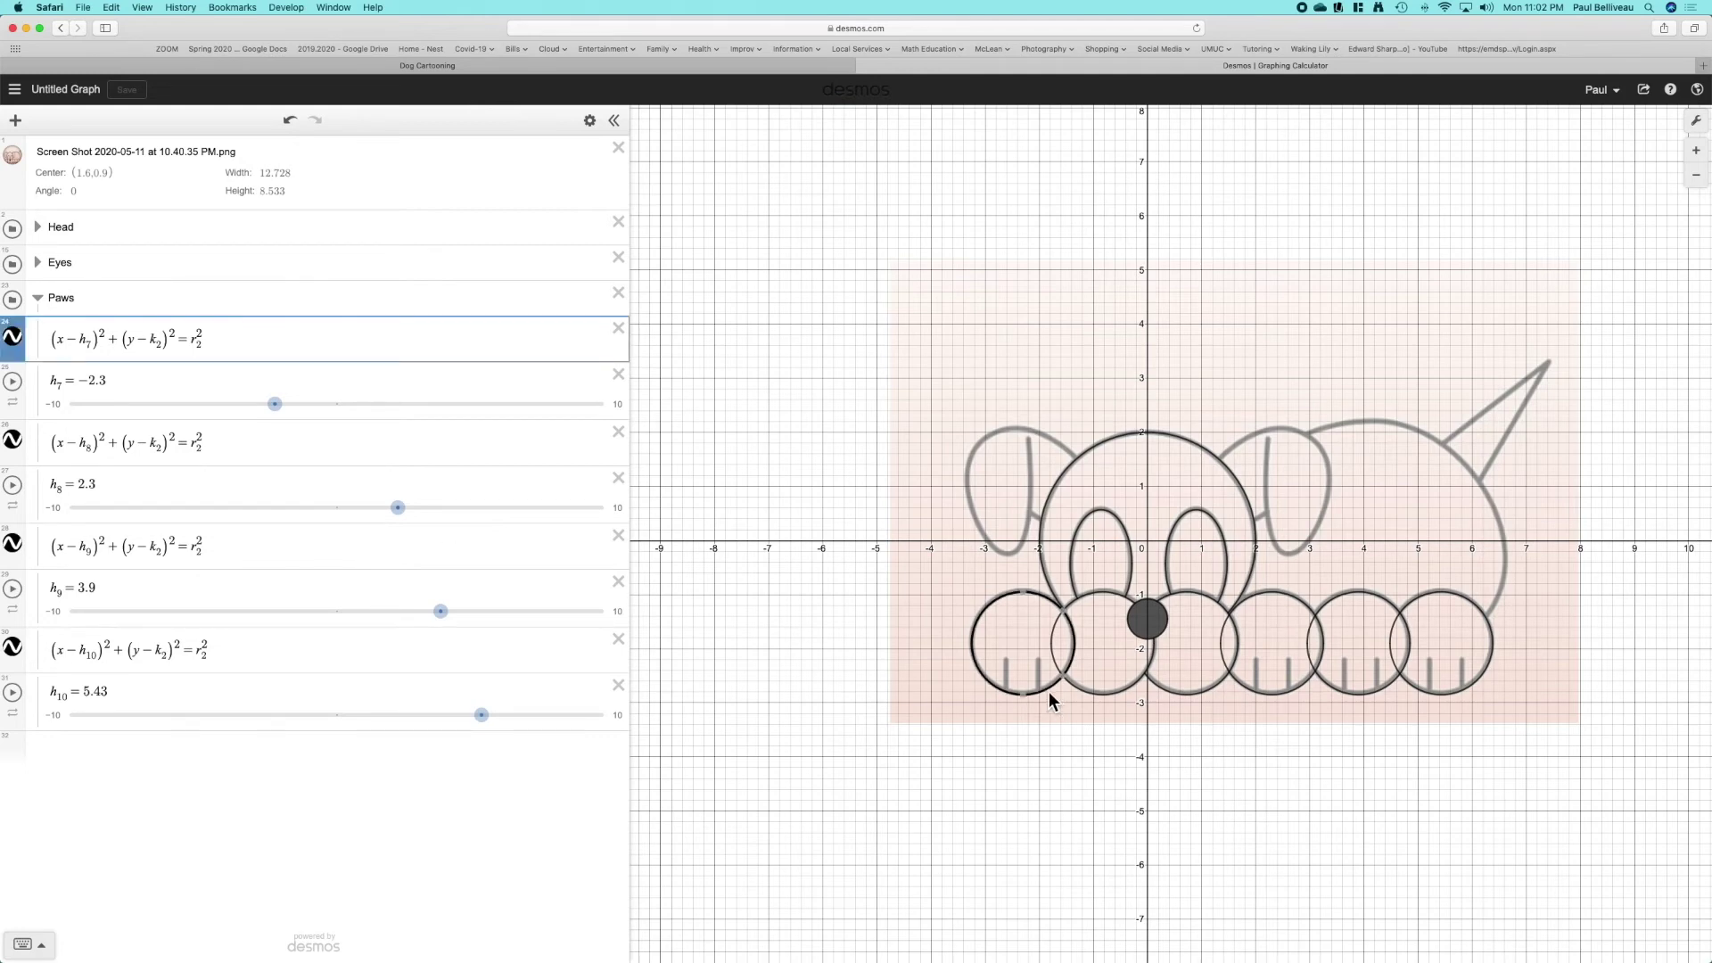
{"action": "left_click", "coordinate": [1107, 695]}
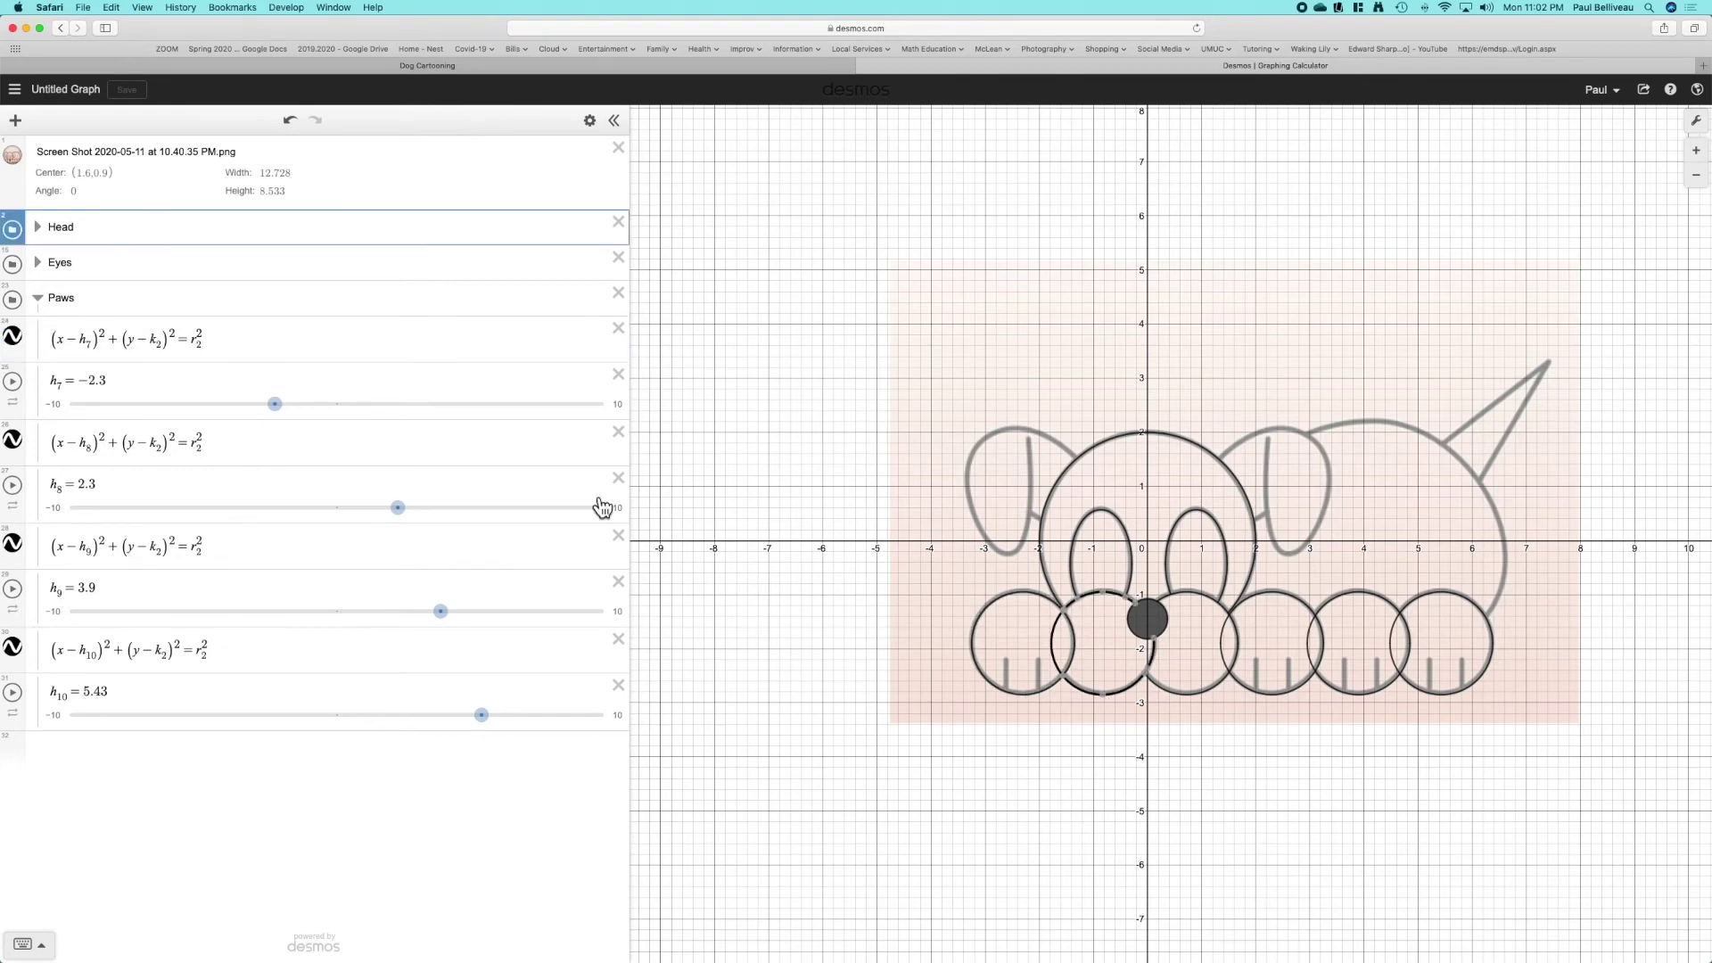
{"action": "left_click", "coordinate": [38, 228]}
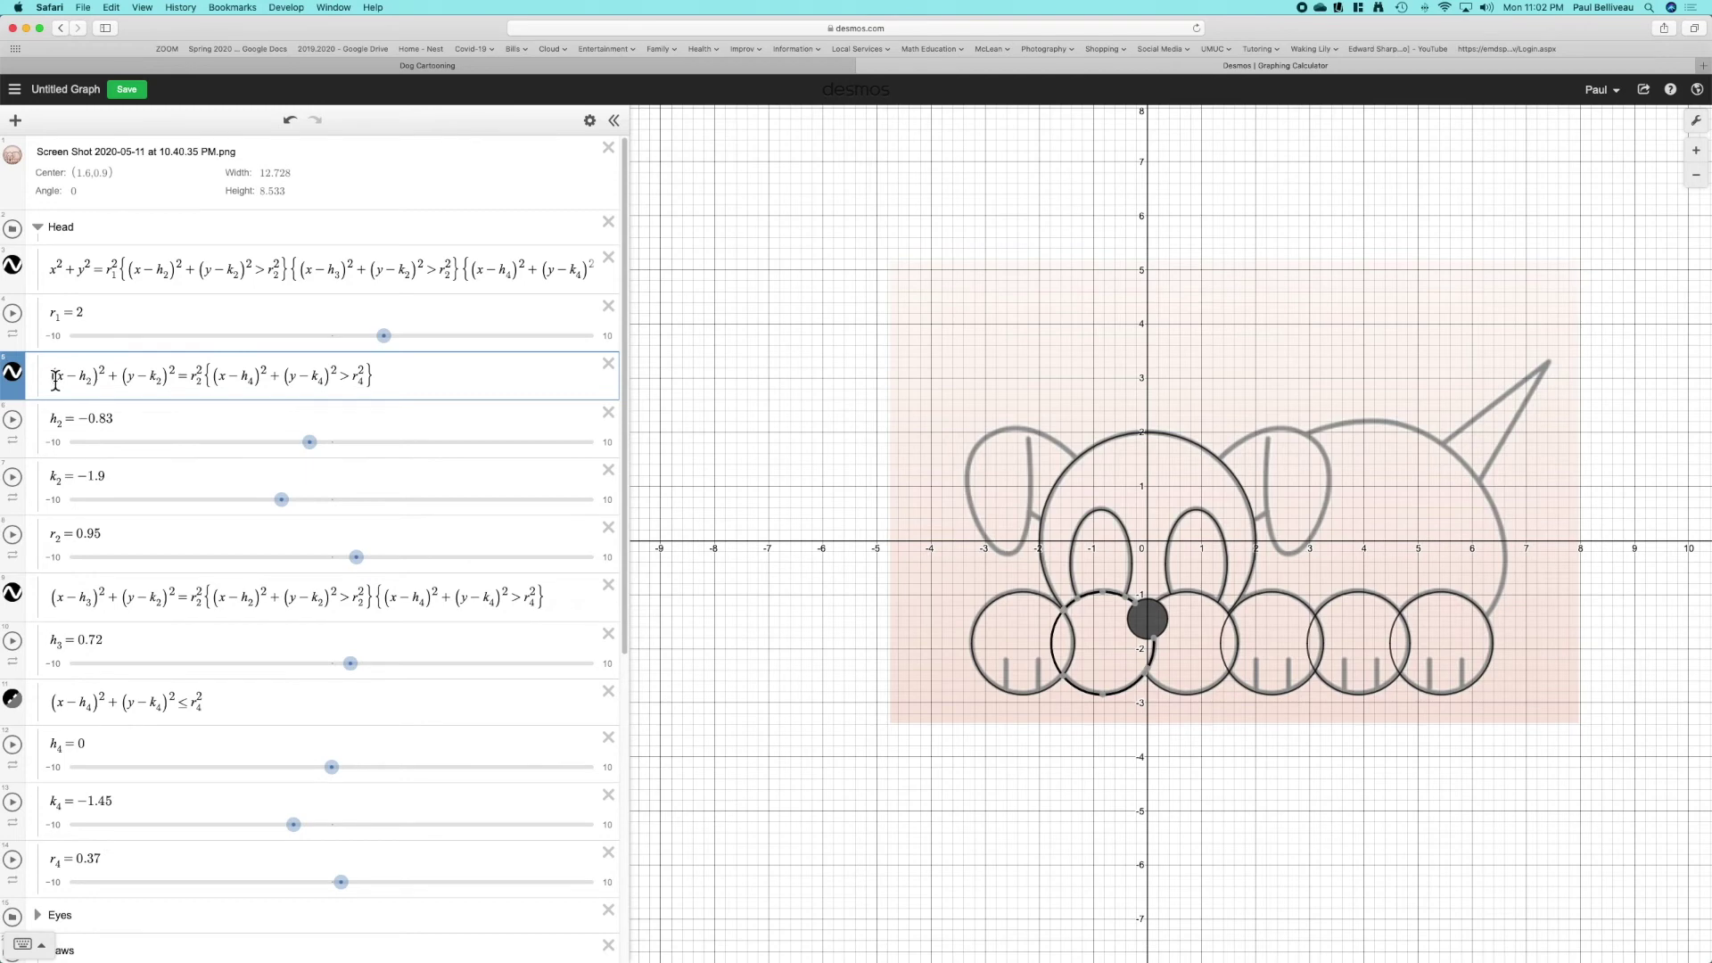
{"action": "left_click_drag", "start_coordinate": [52, 376], "coordinate": [203, 384]}
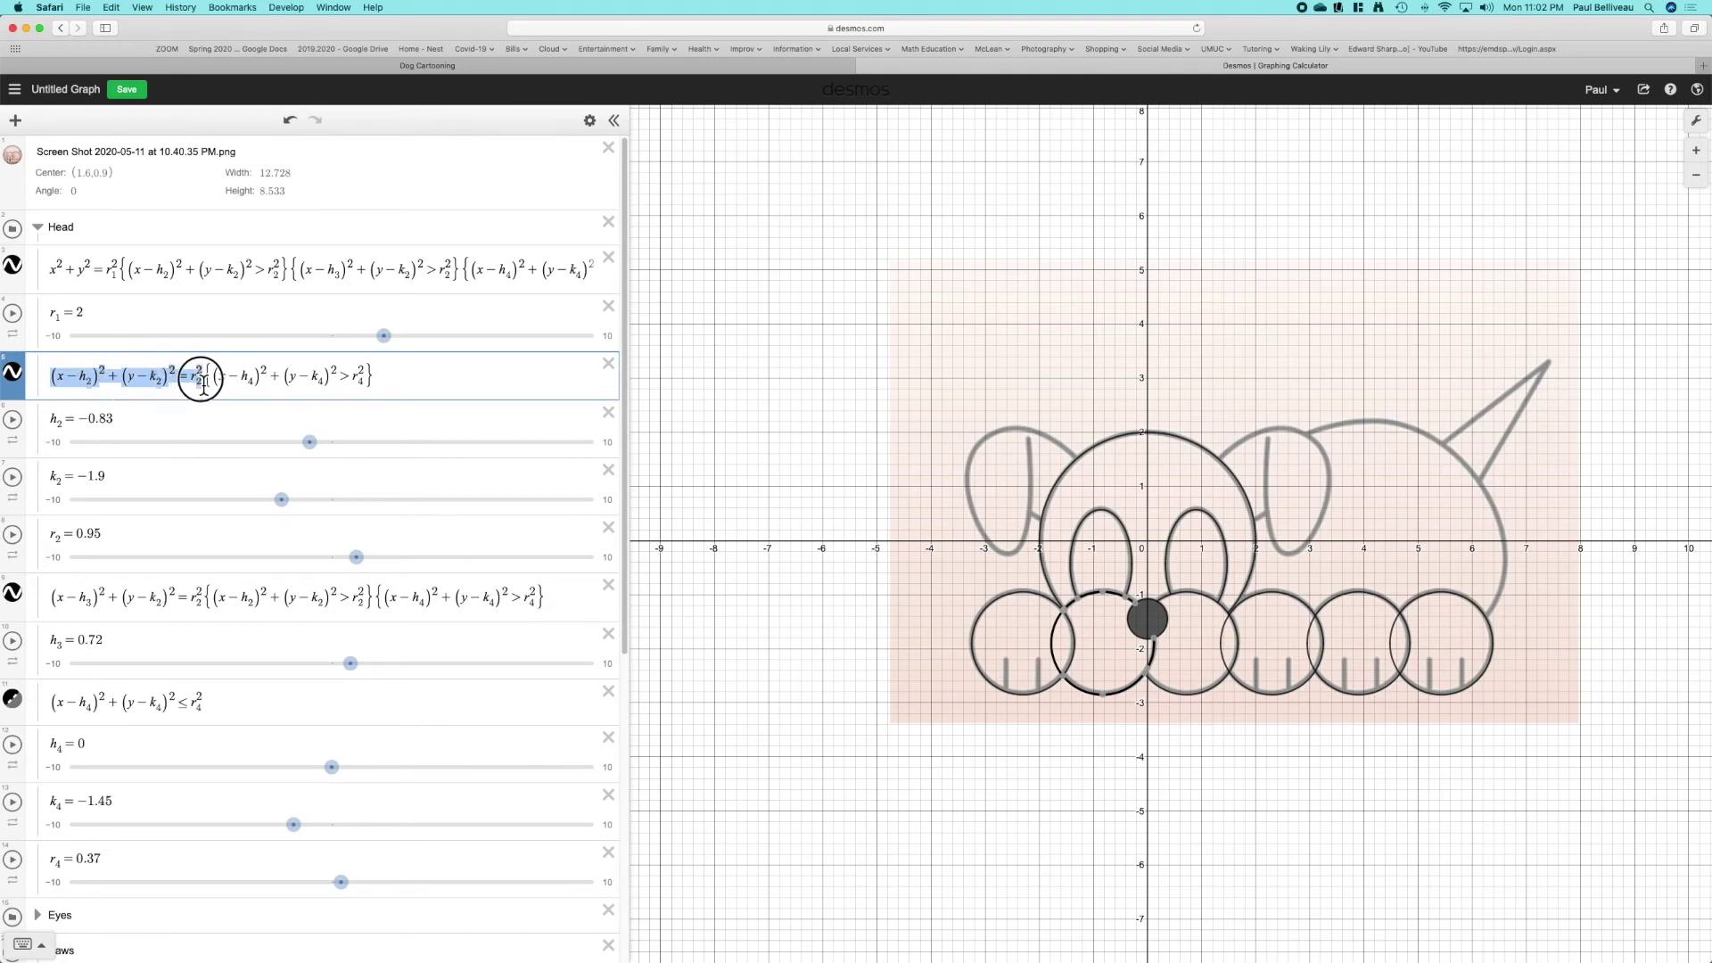
{"action": "left_click", "coordinate": [38, 227]}
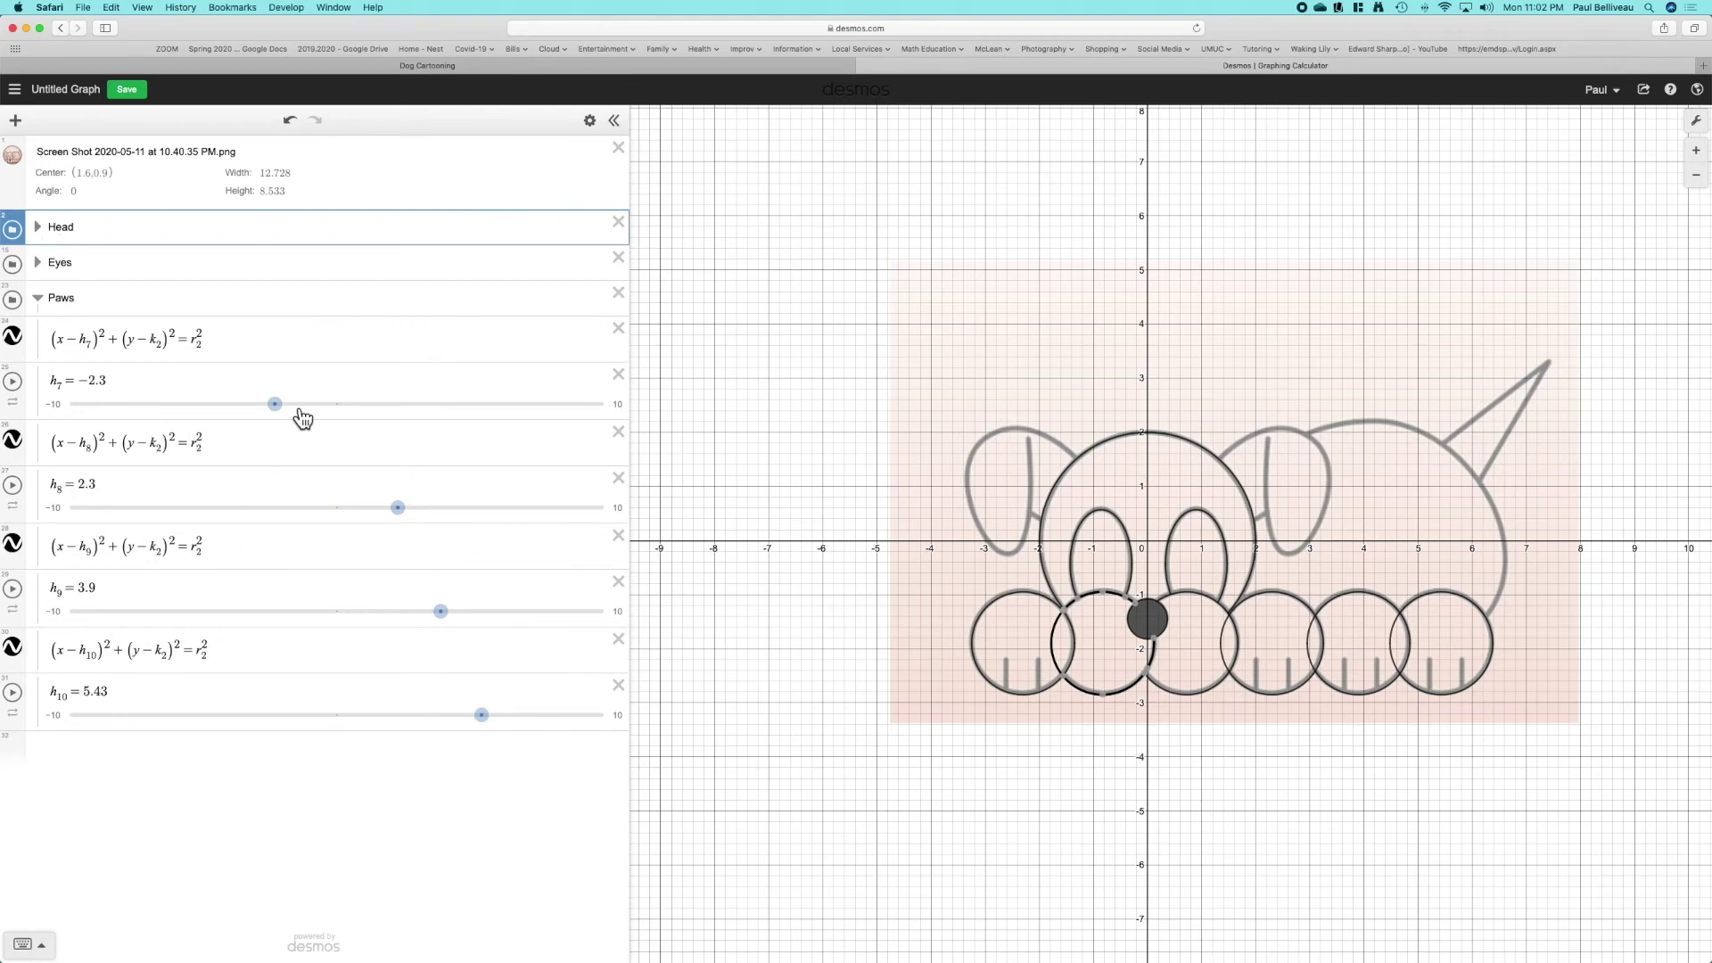
- Restrict the leftmost paw circle with {(x-h_2)^2+(y-k_2)^2>r_2^2} and hide the dog reference image
{"action": "left_click", "coordinate": [1045, 692]}
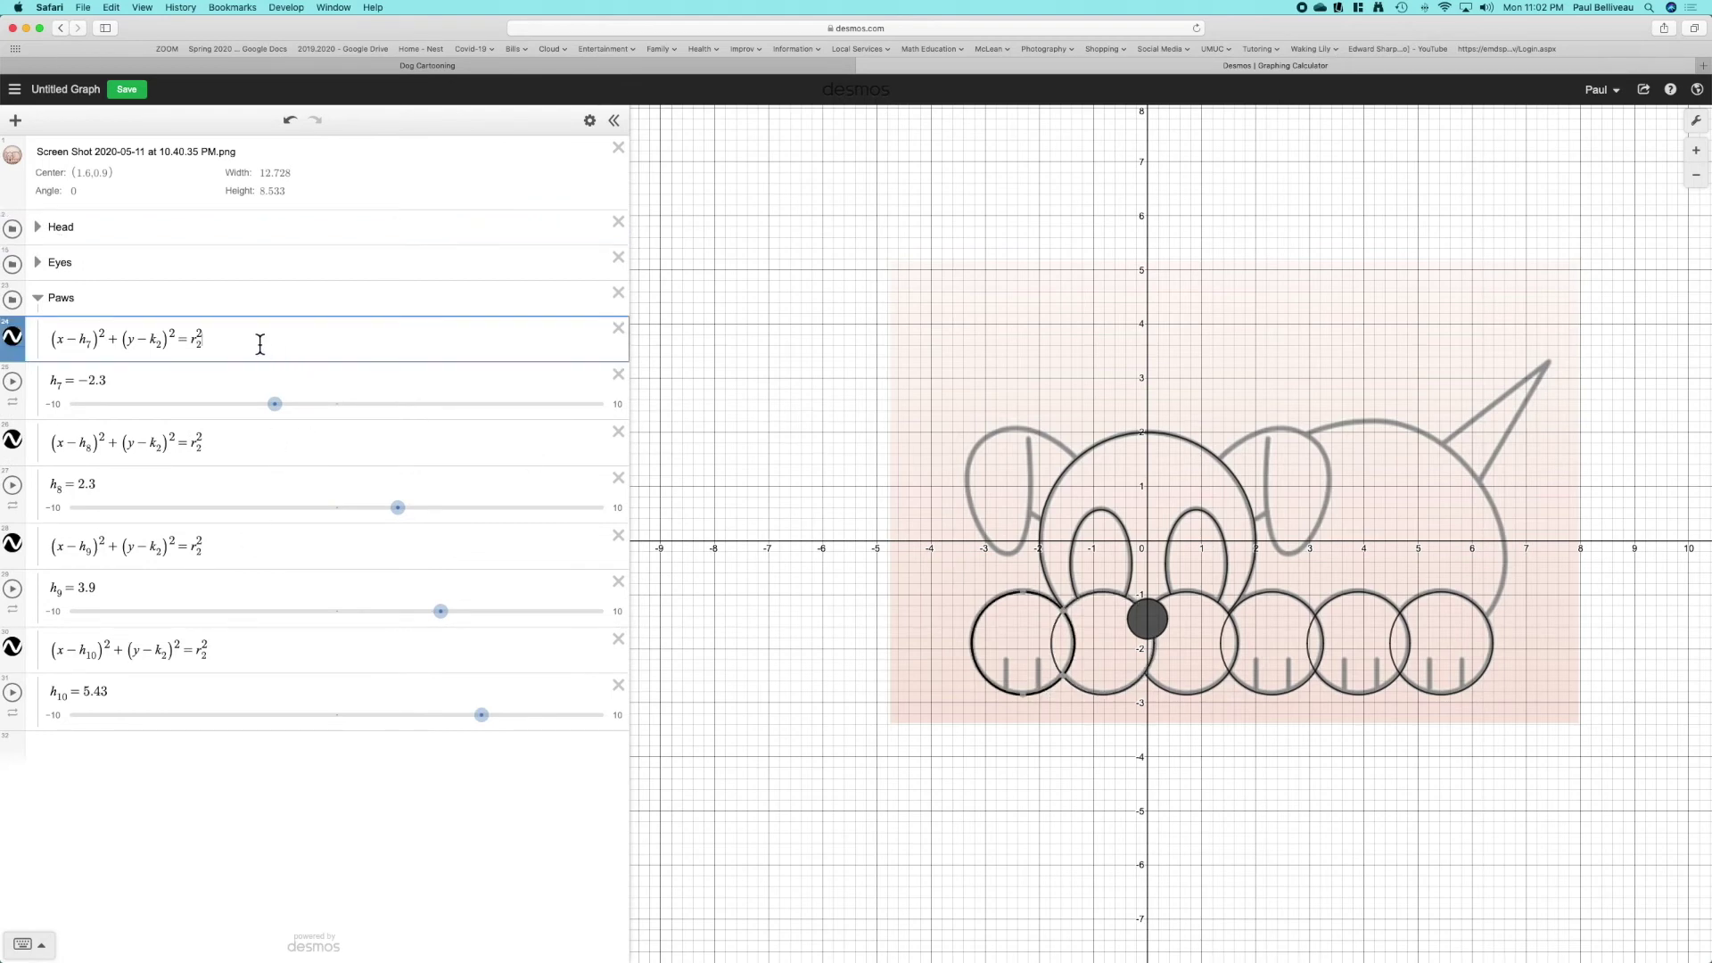
{"action": "type", "text": "{"}
{"action": "type", "text": "(x−h2)^2+(y−k2)^2=r2^2"}
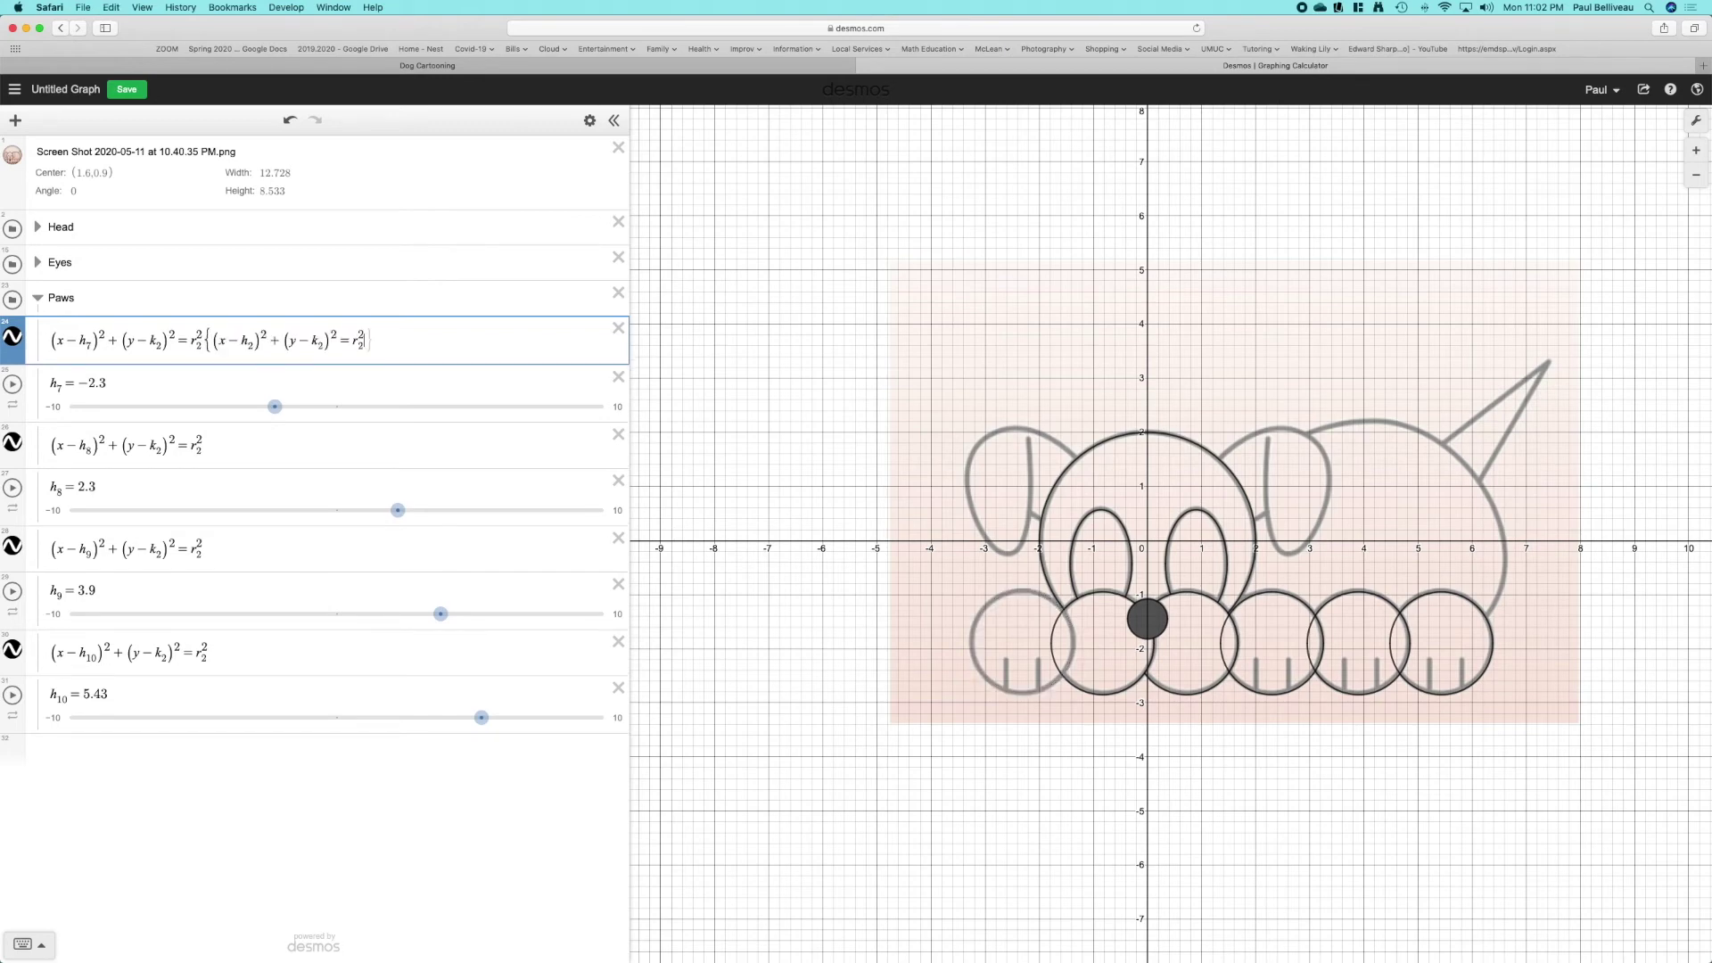
{"action": "type", "text": "}"}
{"action": "key", "text": "BackSpace"}
{"action": "type", "text": ">"}
{"action": "left_click", "coordinate": [861, 621]}
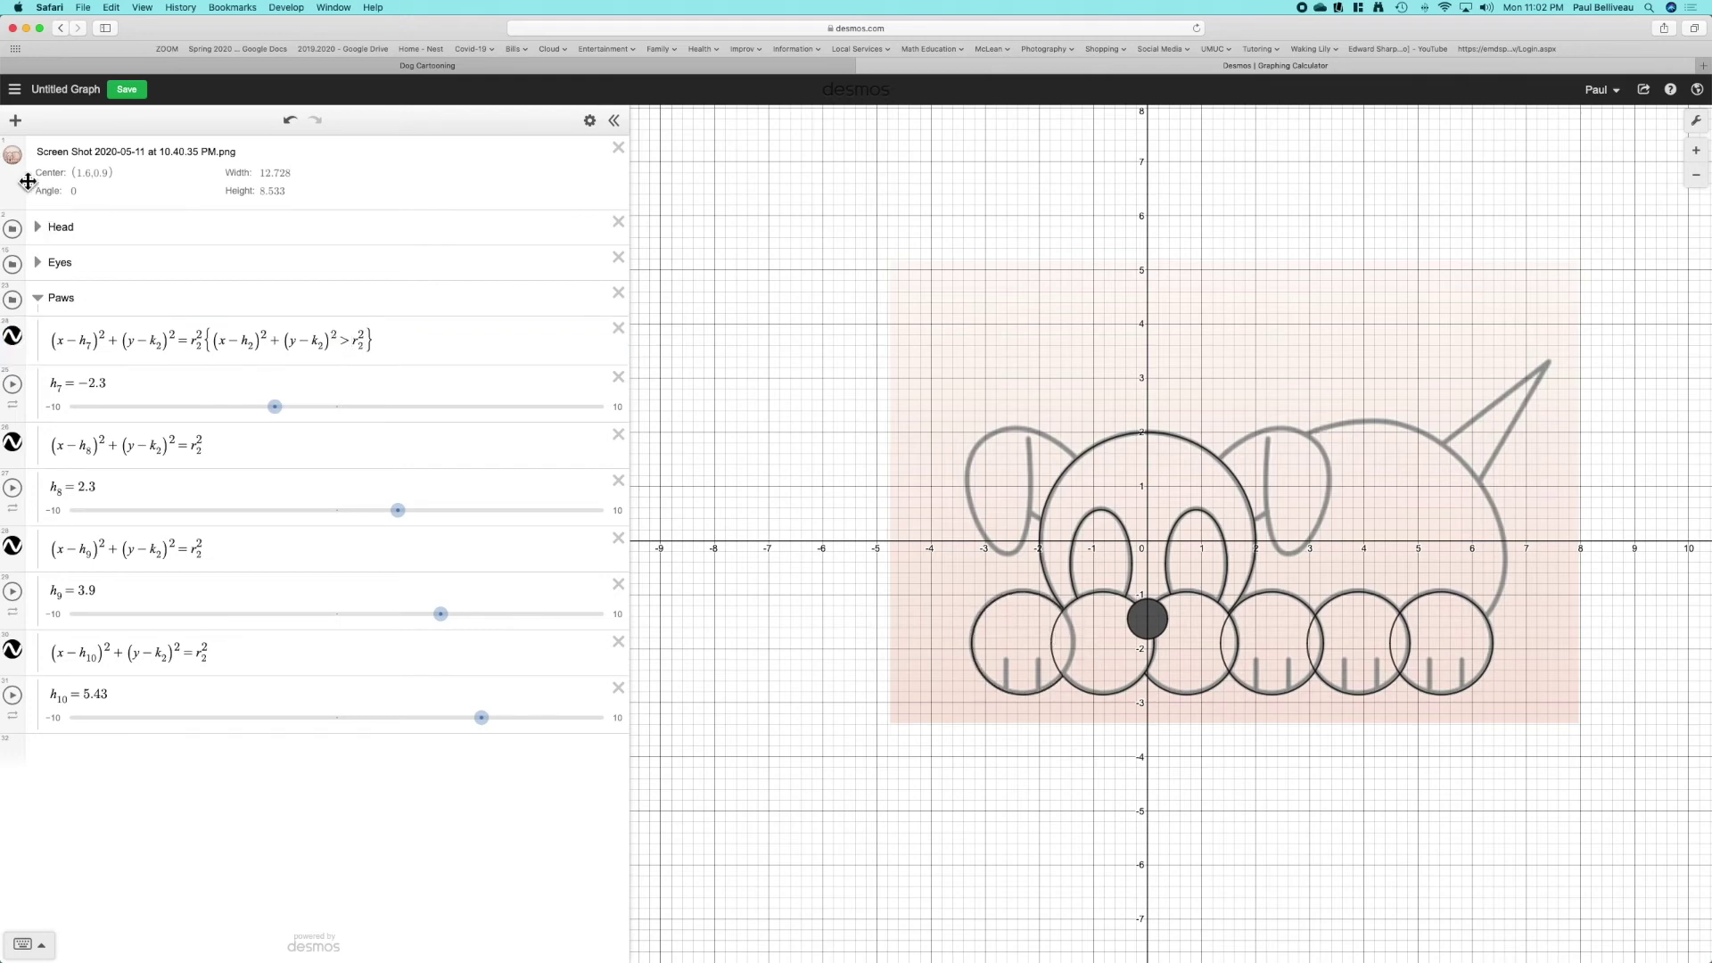
{"action": "left_click", "coordinate": [14, 157]}
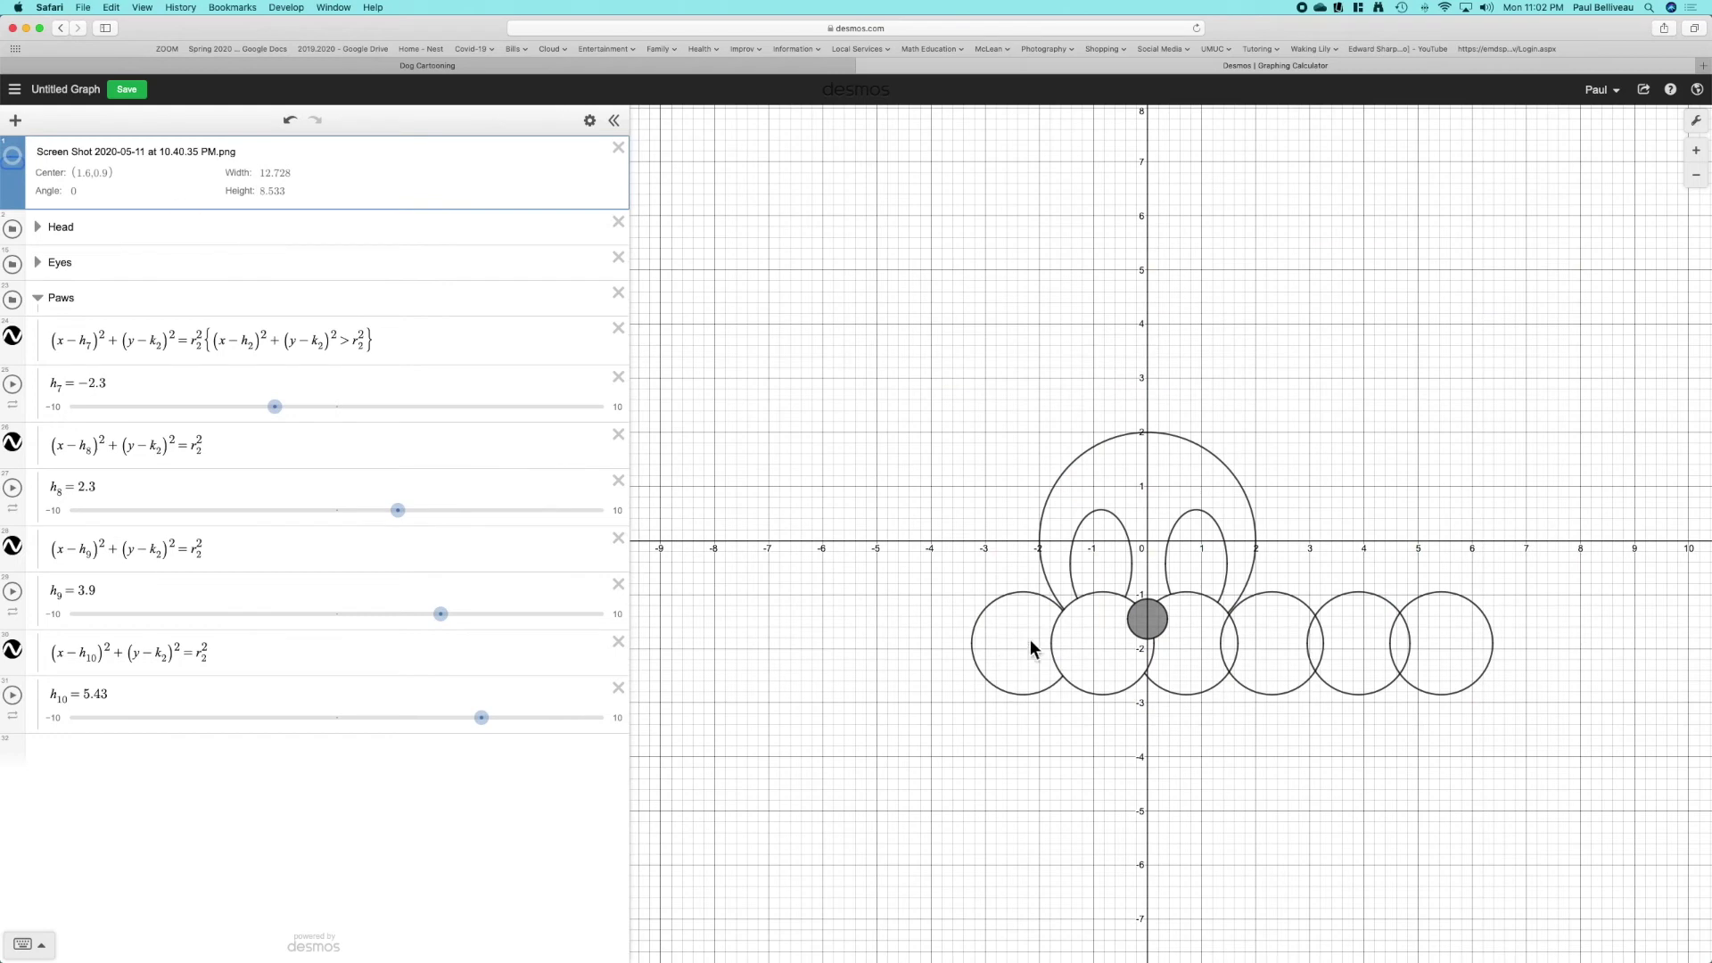
- Copy the right muzzle circle's equation (x-h_3)^2+(y-k_2)^2=r_2^2, without its restrictions, from the Head folder
{"action": "left_click", "coordinate": [1267, 694]}
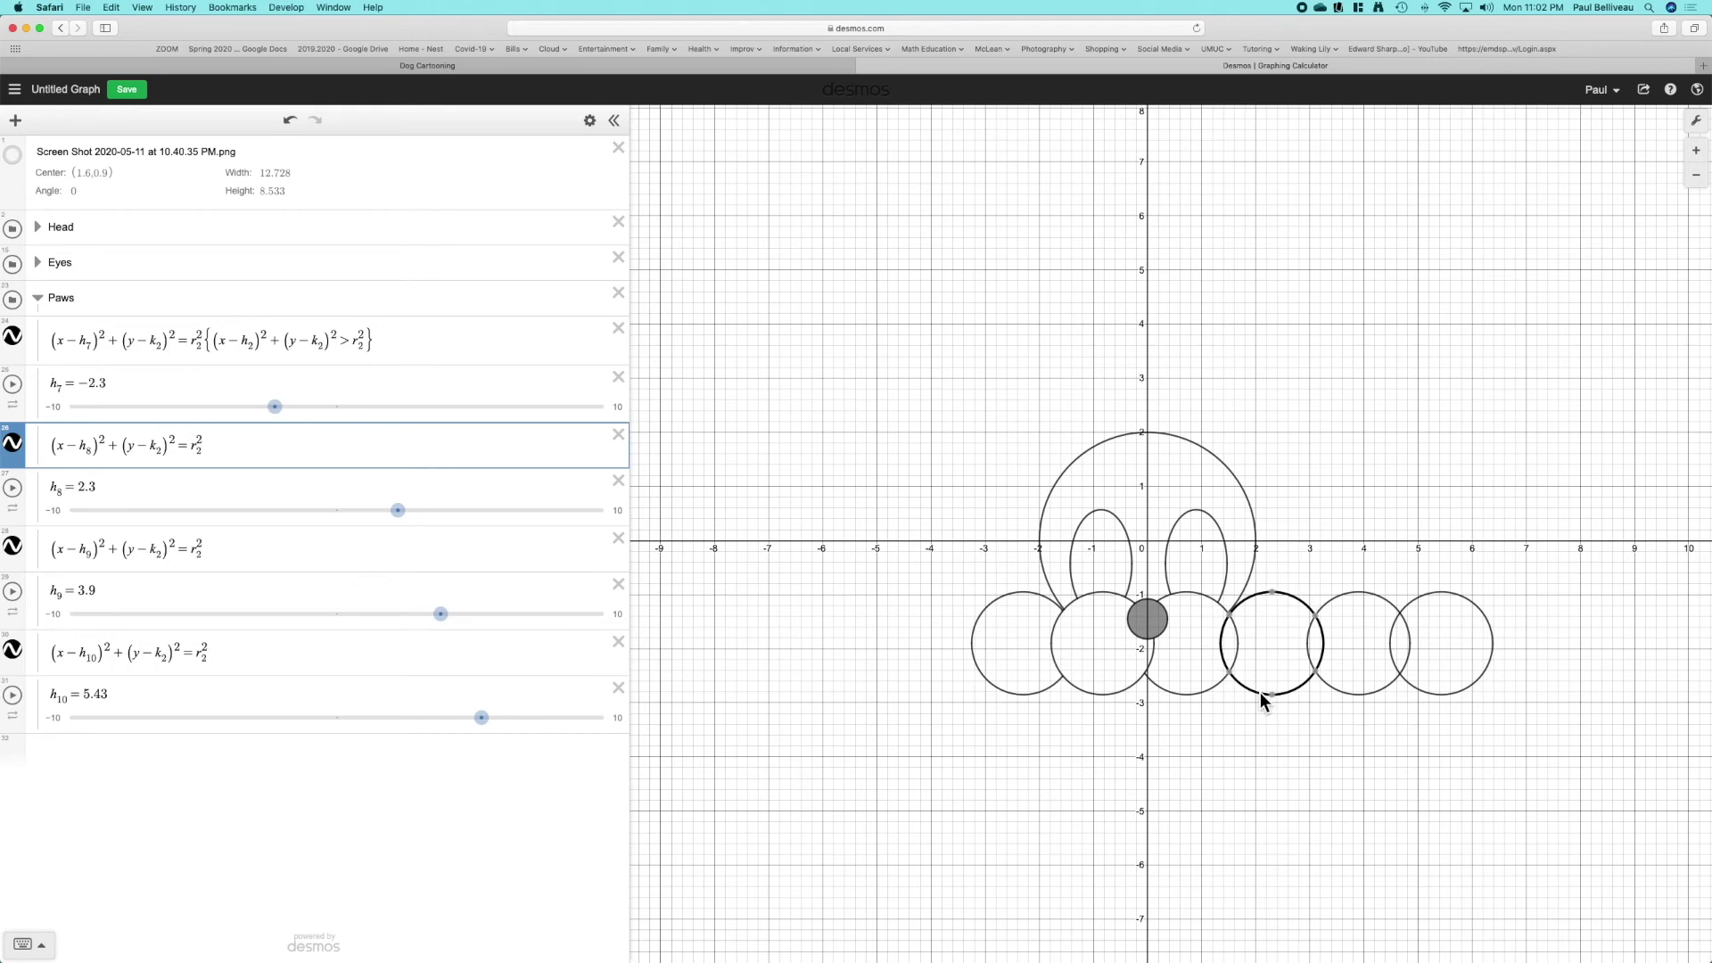
{"action": "left_click", "coordinate": [1212, 690]}
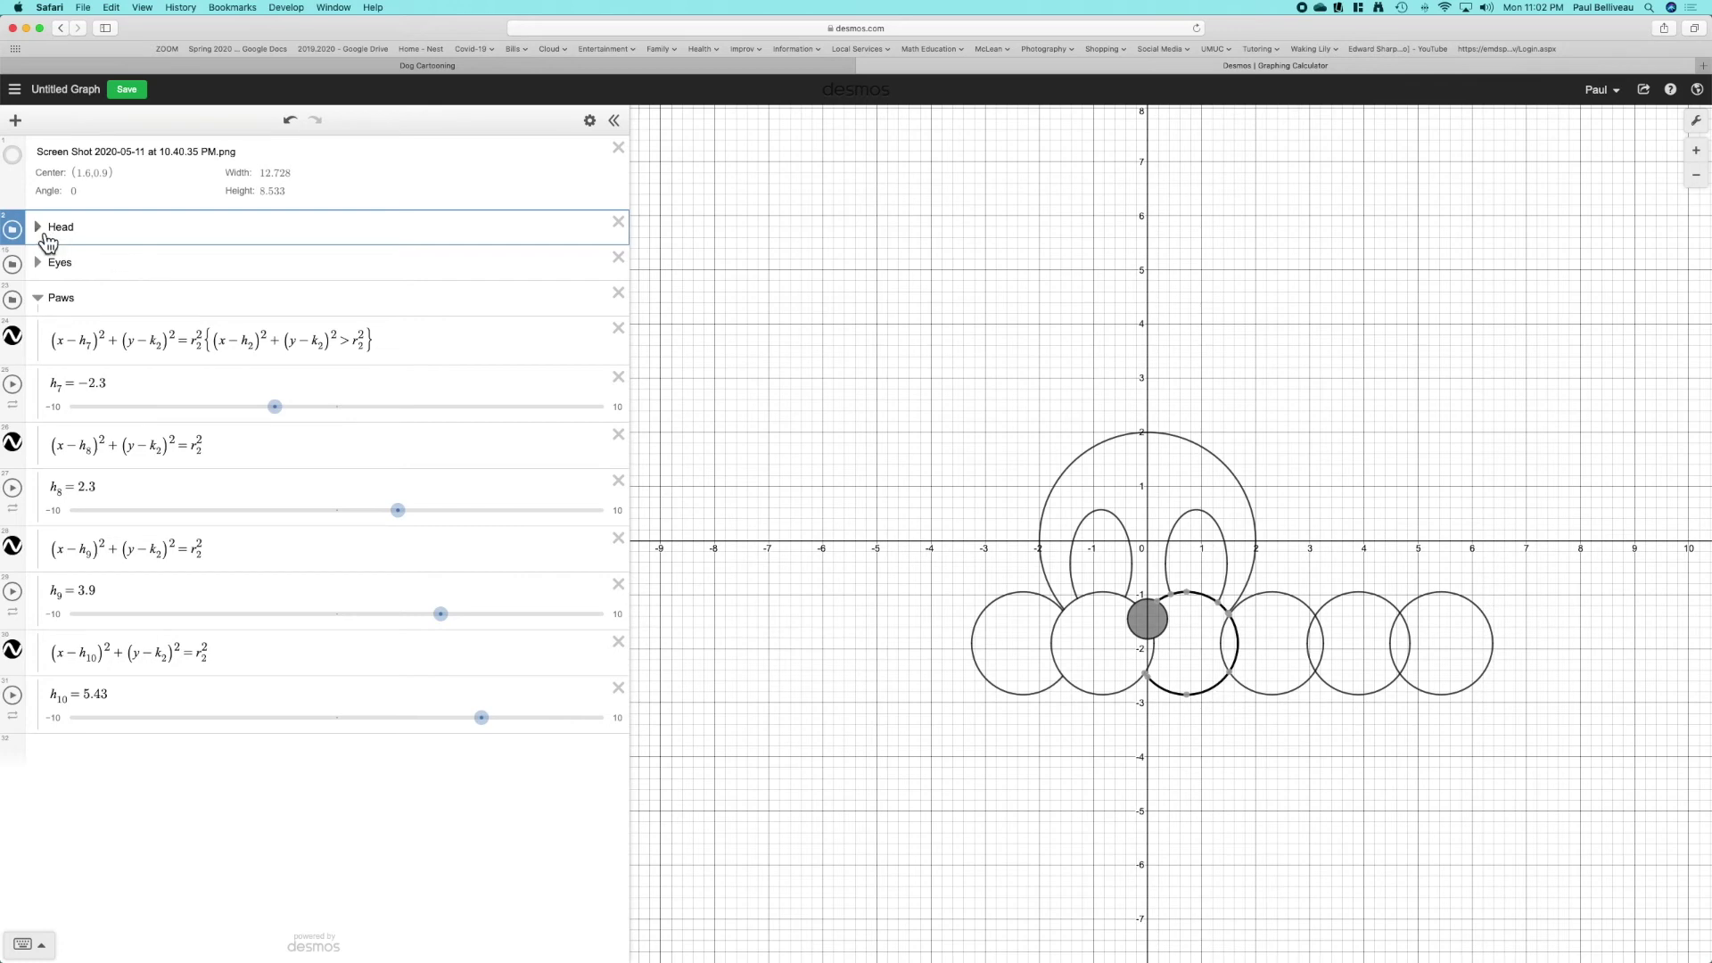
{"action": "left_click", "coordinate": [38, 228]}
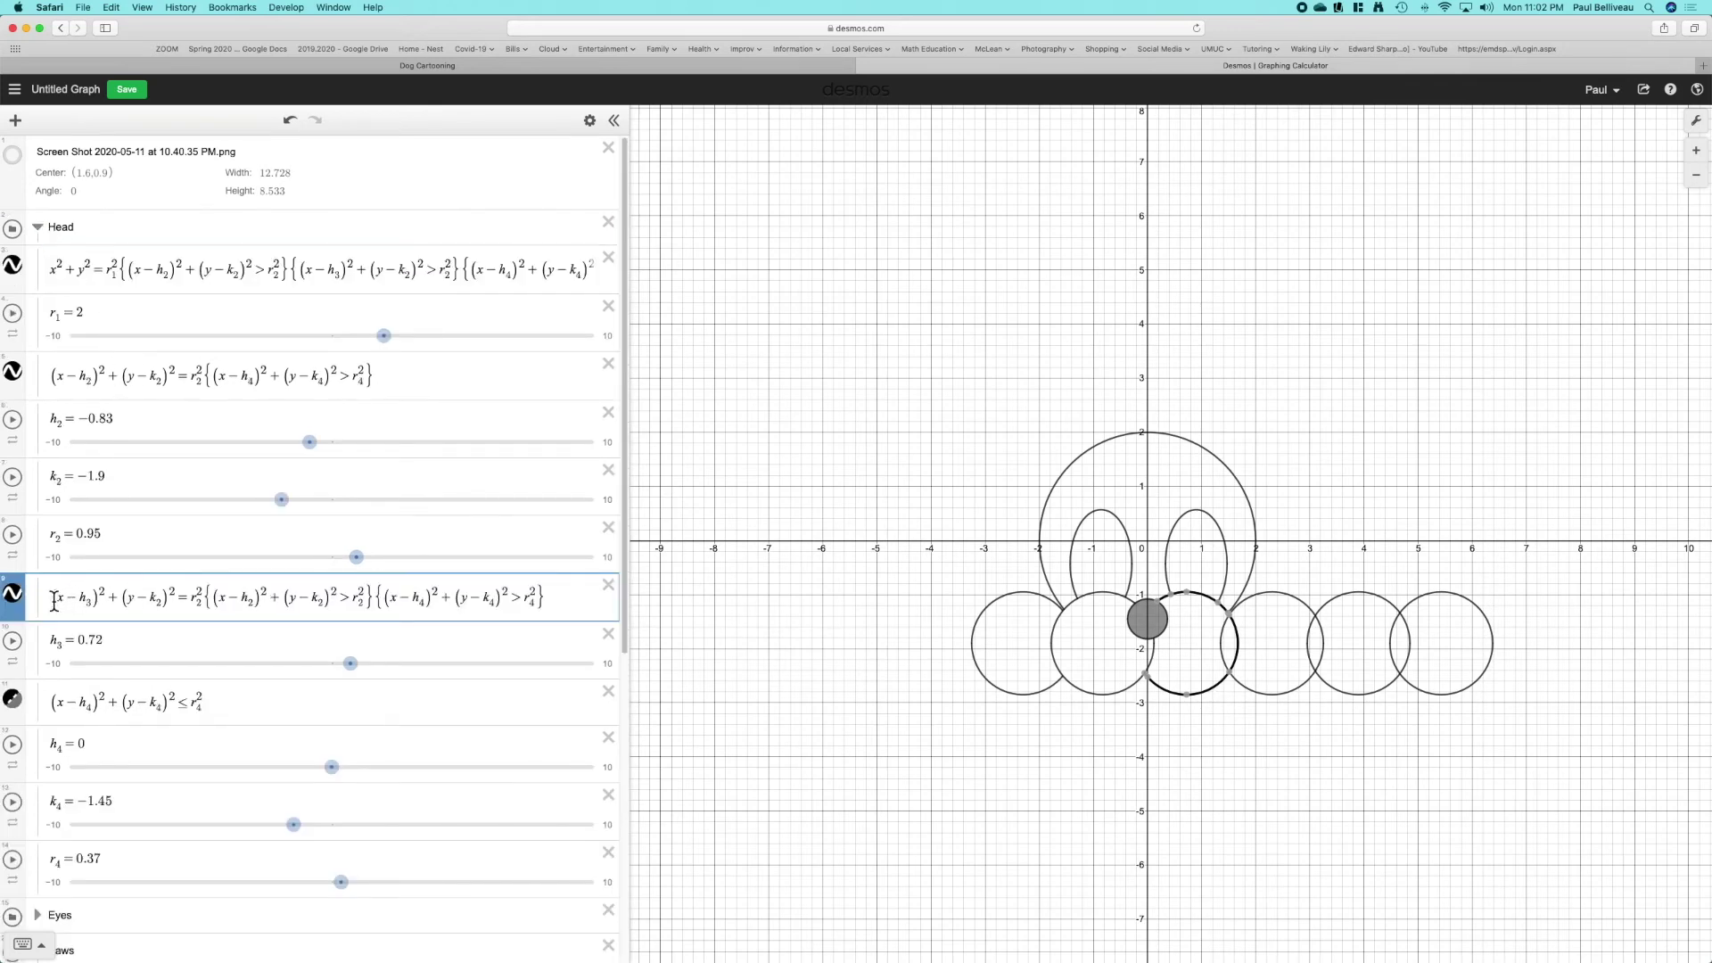
{"action": "left_click_drag", "start_coordinate": [54, 599], "coordinate": [205, 602]}
{"action": "key", "text": "super+c"}
{"action": "scroll", "coordinate": [170, 593], "scroll_direction": "down", "scroll_amount": 10}
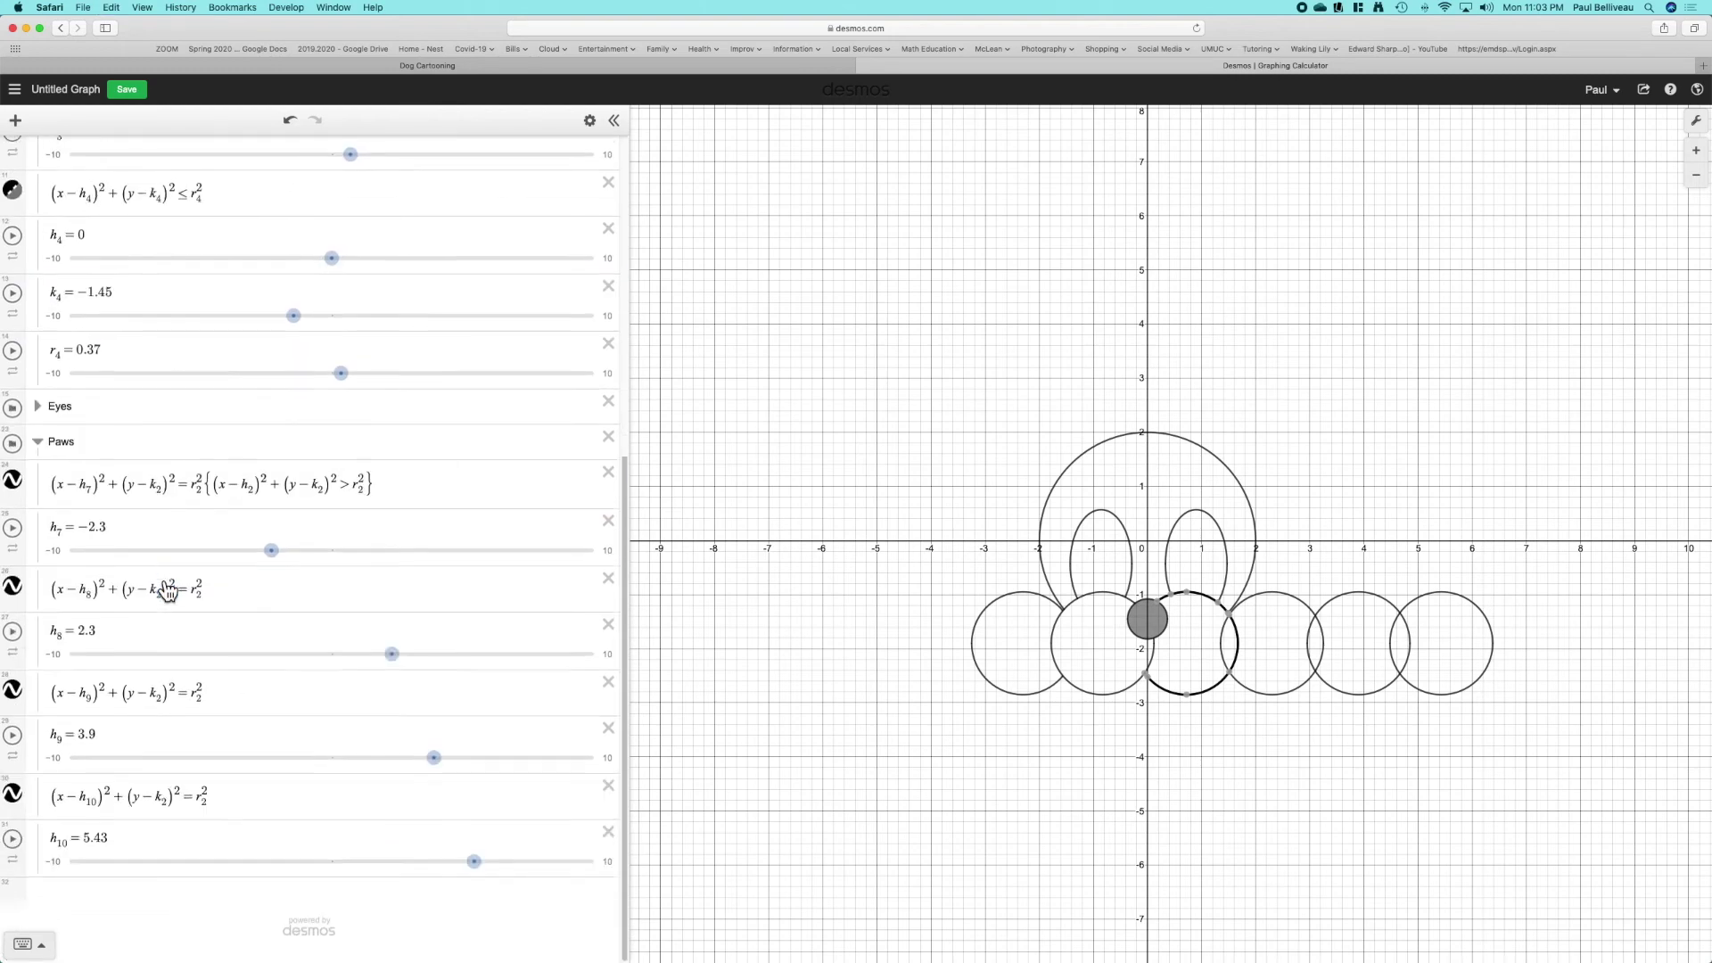
- Restrict the h_8 paw circle with {(x-h_3)^2+(y-k_2)^2>r_2^2} to remove its overlap with the right muzzle circle
{"action": "left_click", "coordinate": [1275, 692]}
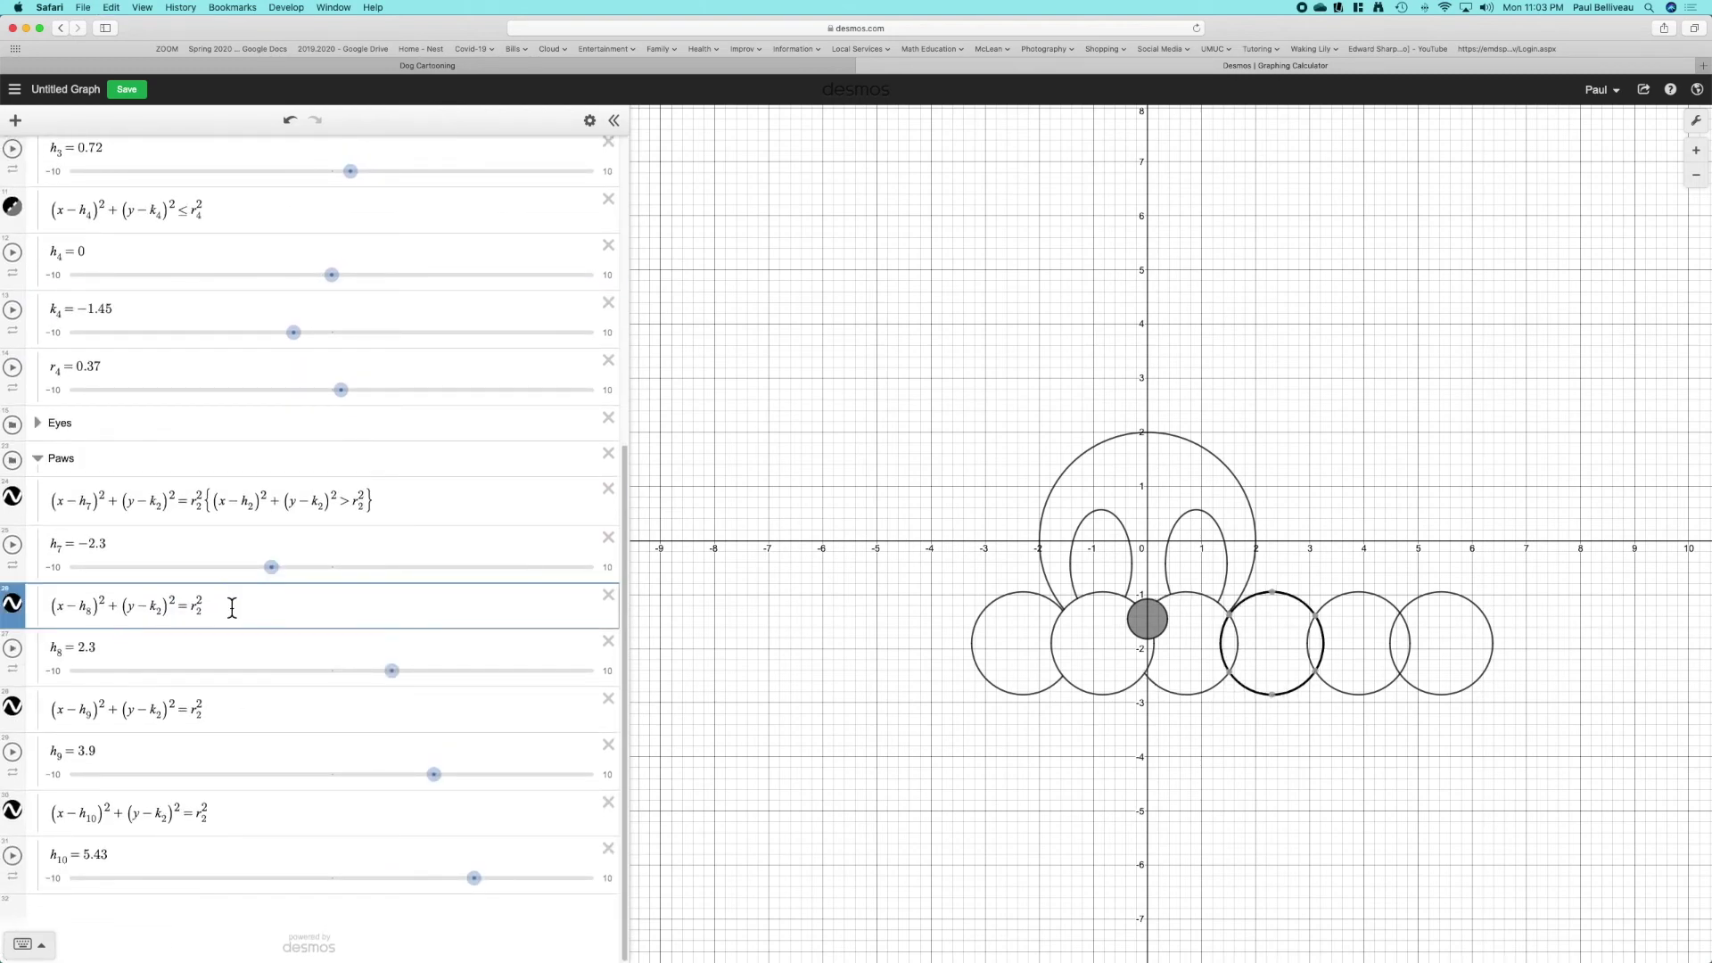
{"action": "type", "text": "{"}
{"action": "key", "text": "super+v"}
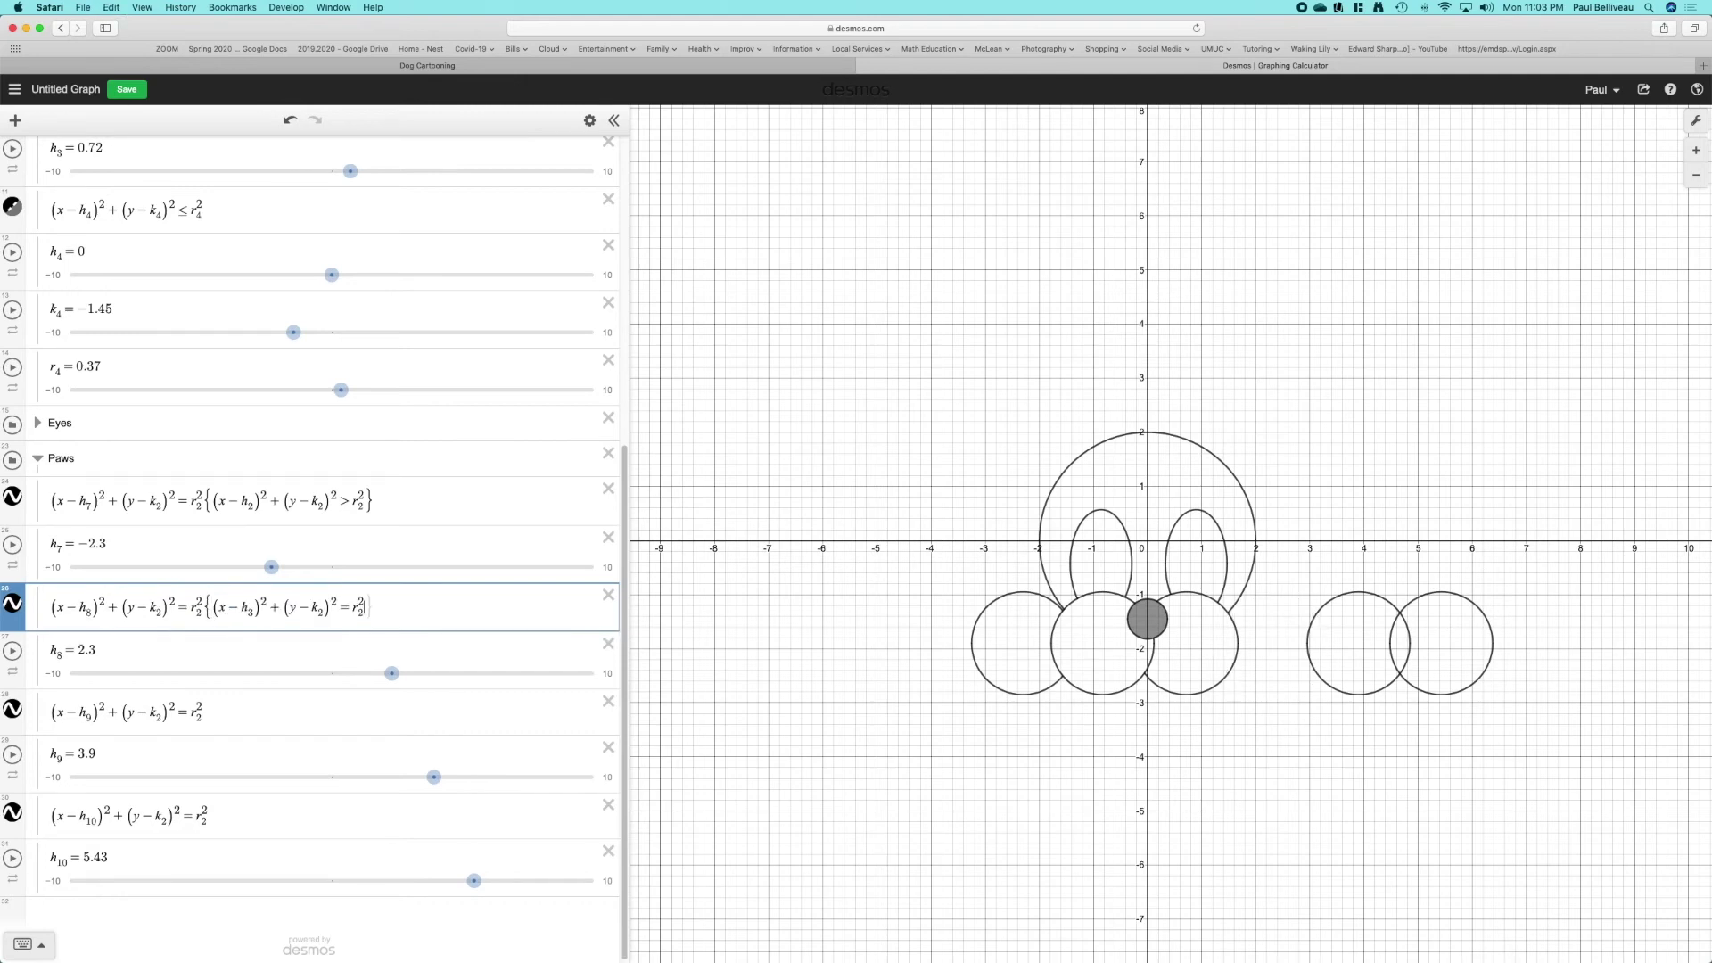
{"action": "type", "text": "}"}
{"action": "left_click", "coordinate": [354, 612]}
{"action": "key", "text": "BackSpace"}
{"action": "type", "text": ">"}
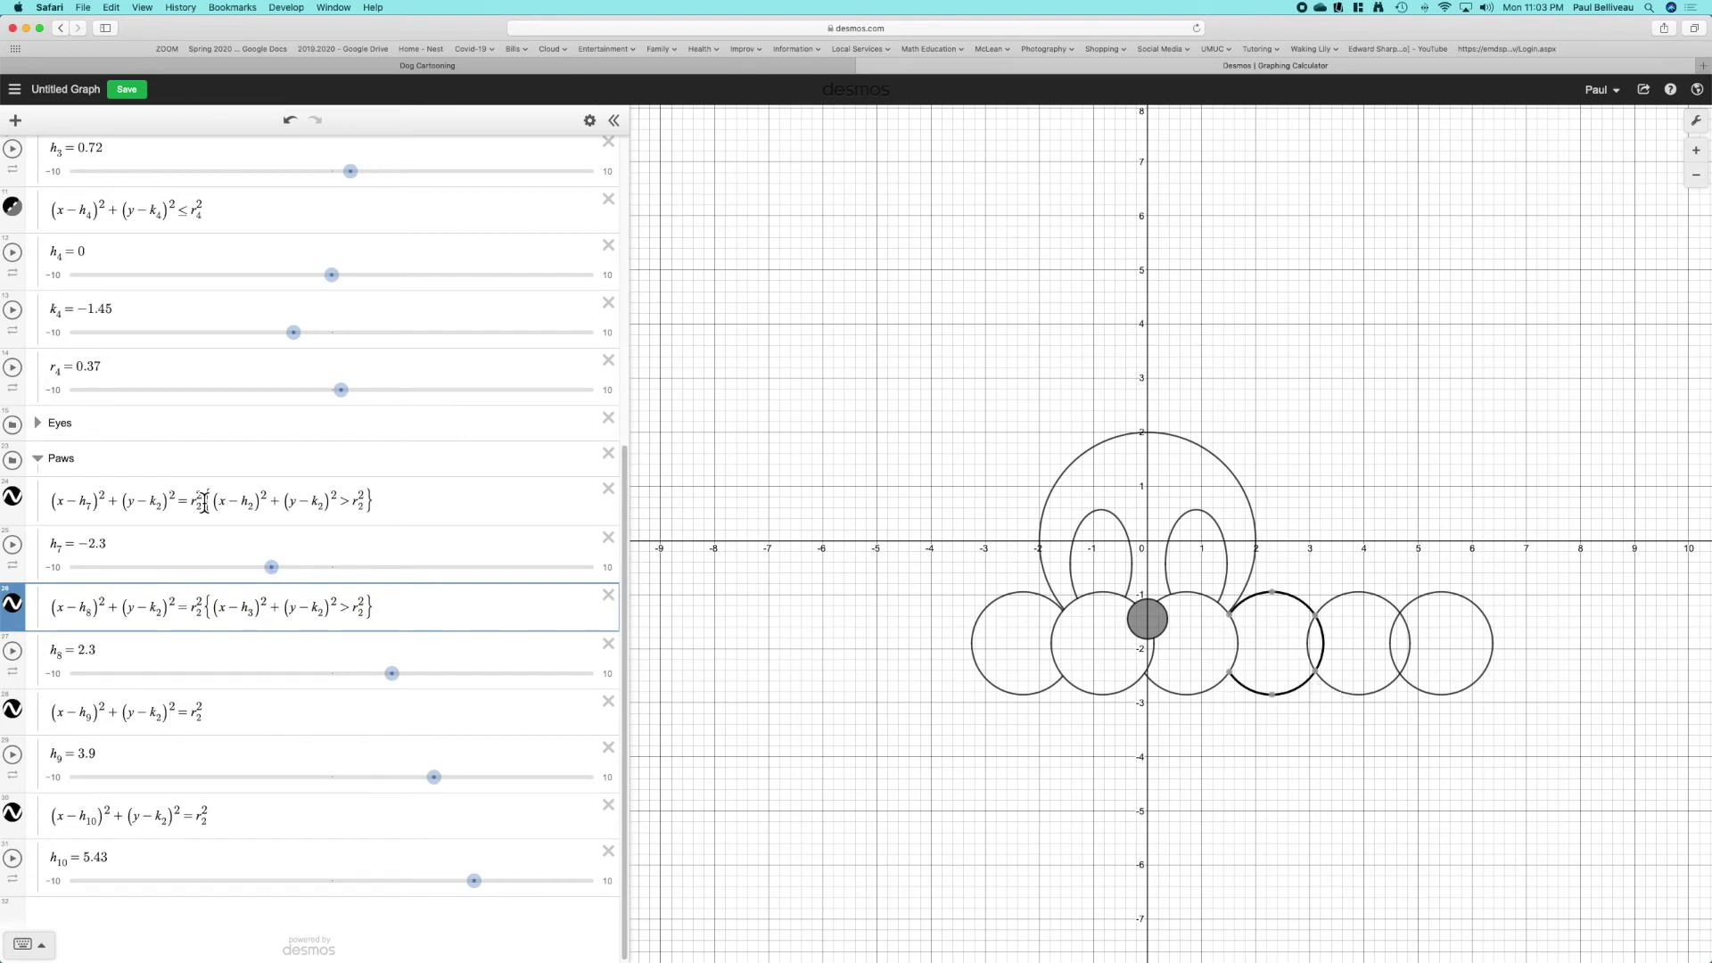
{"action": "left_click_drag", "start_coordinate": [204, 502], "coordinate": [60, 501]}
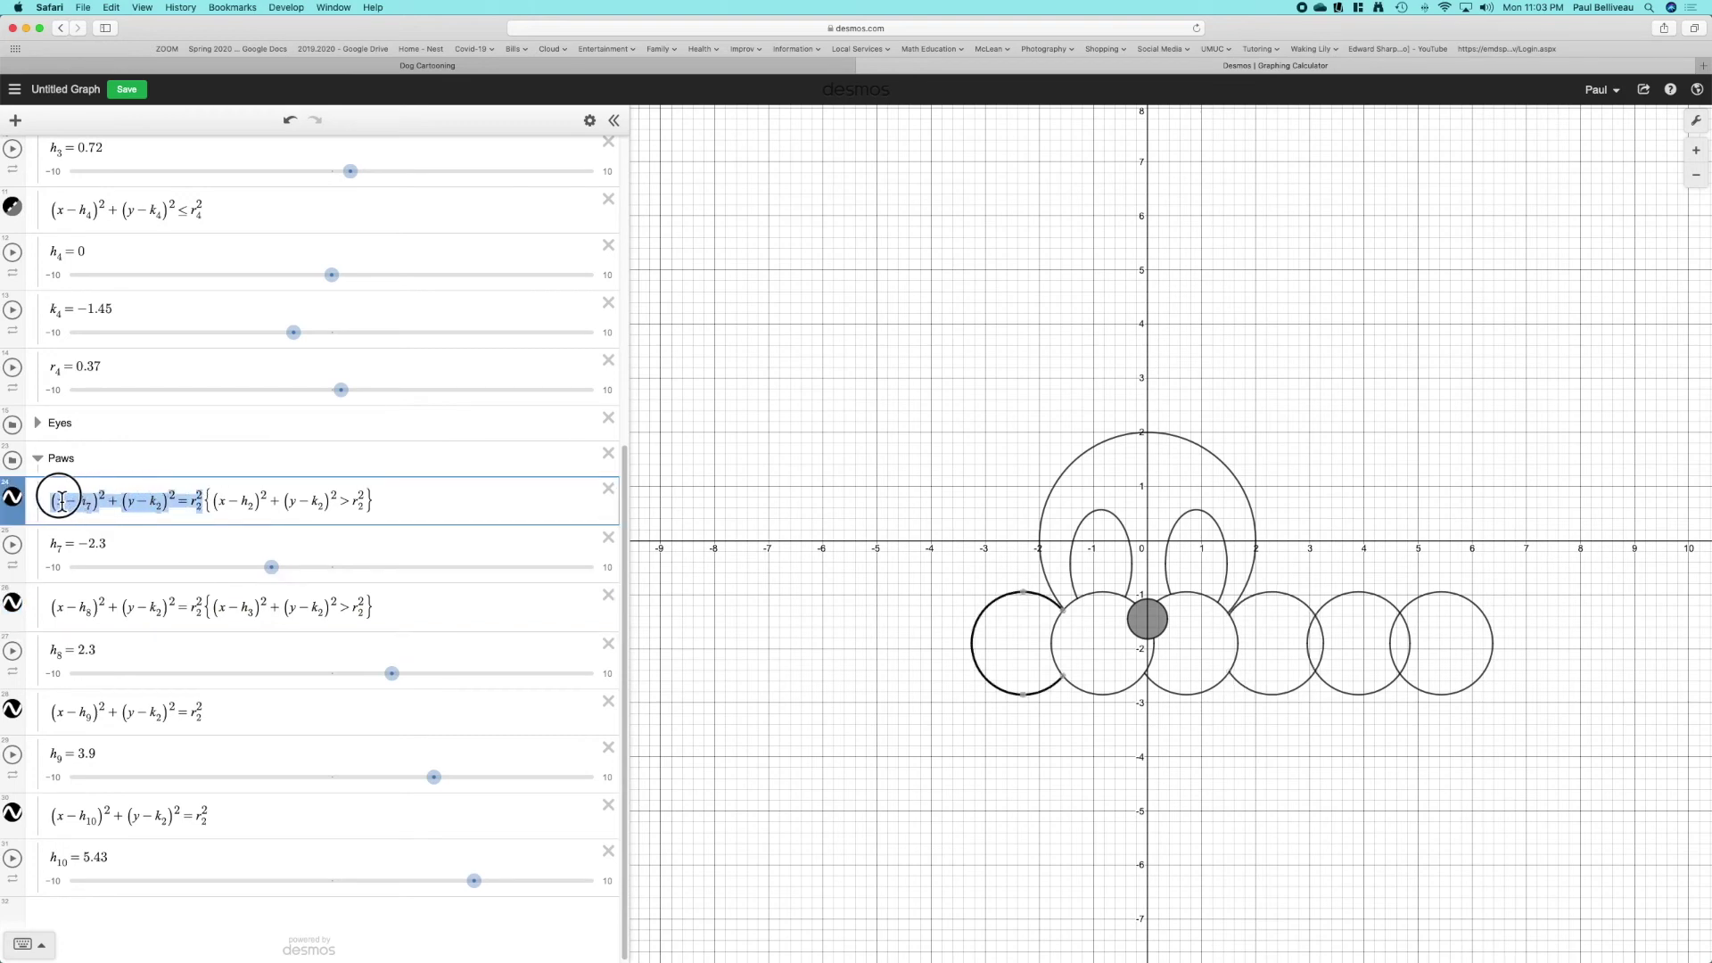
{"action": "left_click", "coordinate": [394, 615]}
{"action": "type", "text": "{"}
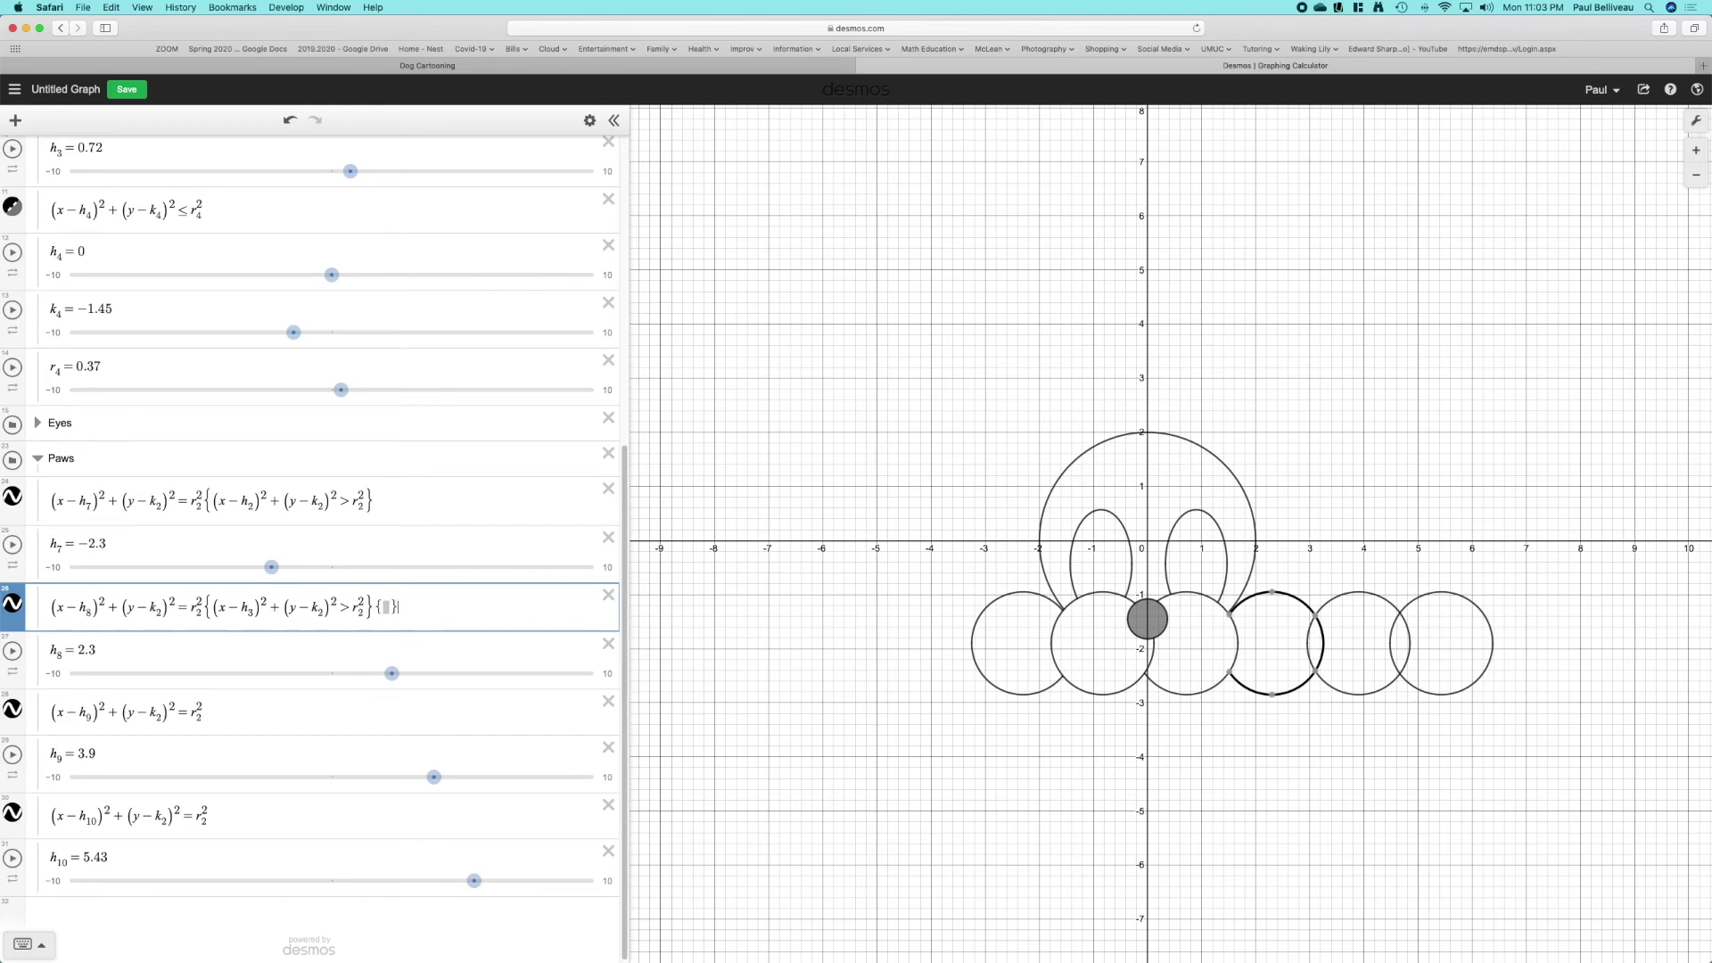
{"action": "key", "text": "BackSpace"}
{"action": "key", "text": "BackSpace"}
- Restrict the h_9 paw circle with {(x-h_8)^2+(y-k_2)^2>r_2^2}, reusing the h_8 circle's equation, to remove the overlap
{"action": "left_click", "coordinate": [1335, 685]}
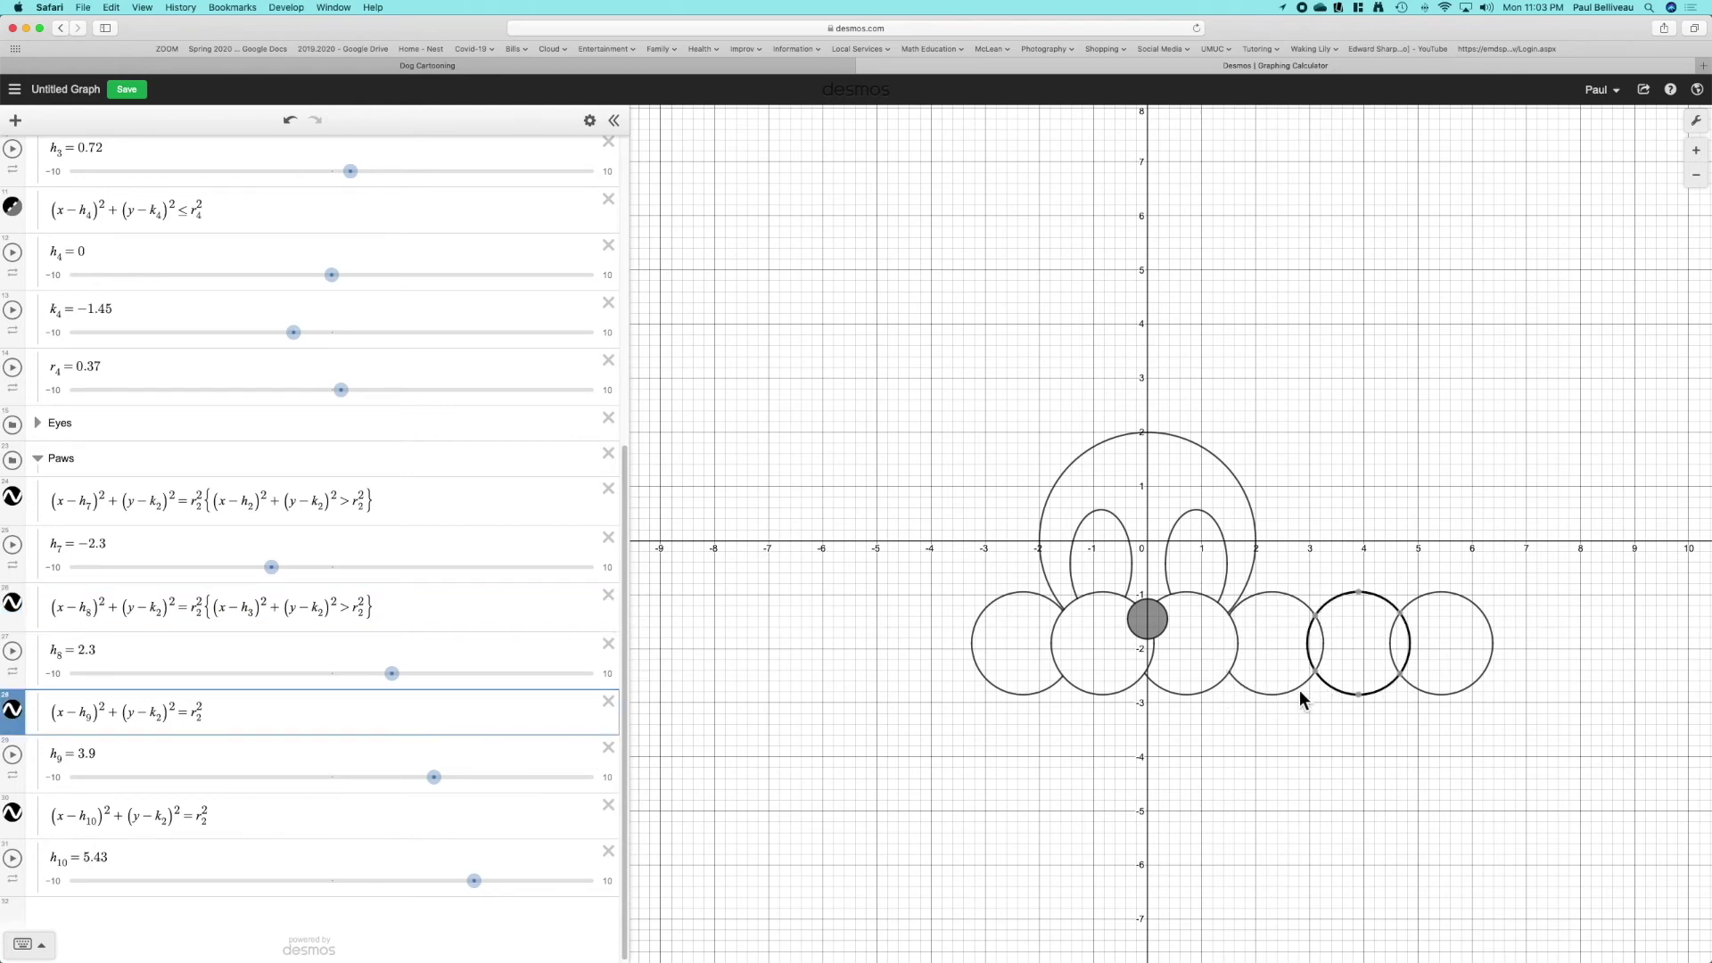
{"action": "left_click", "coordinate": [1298, 690]}
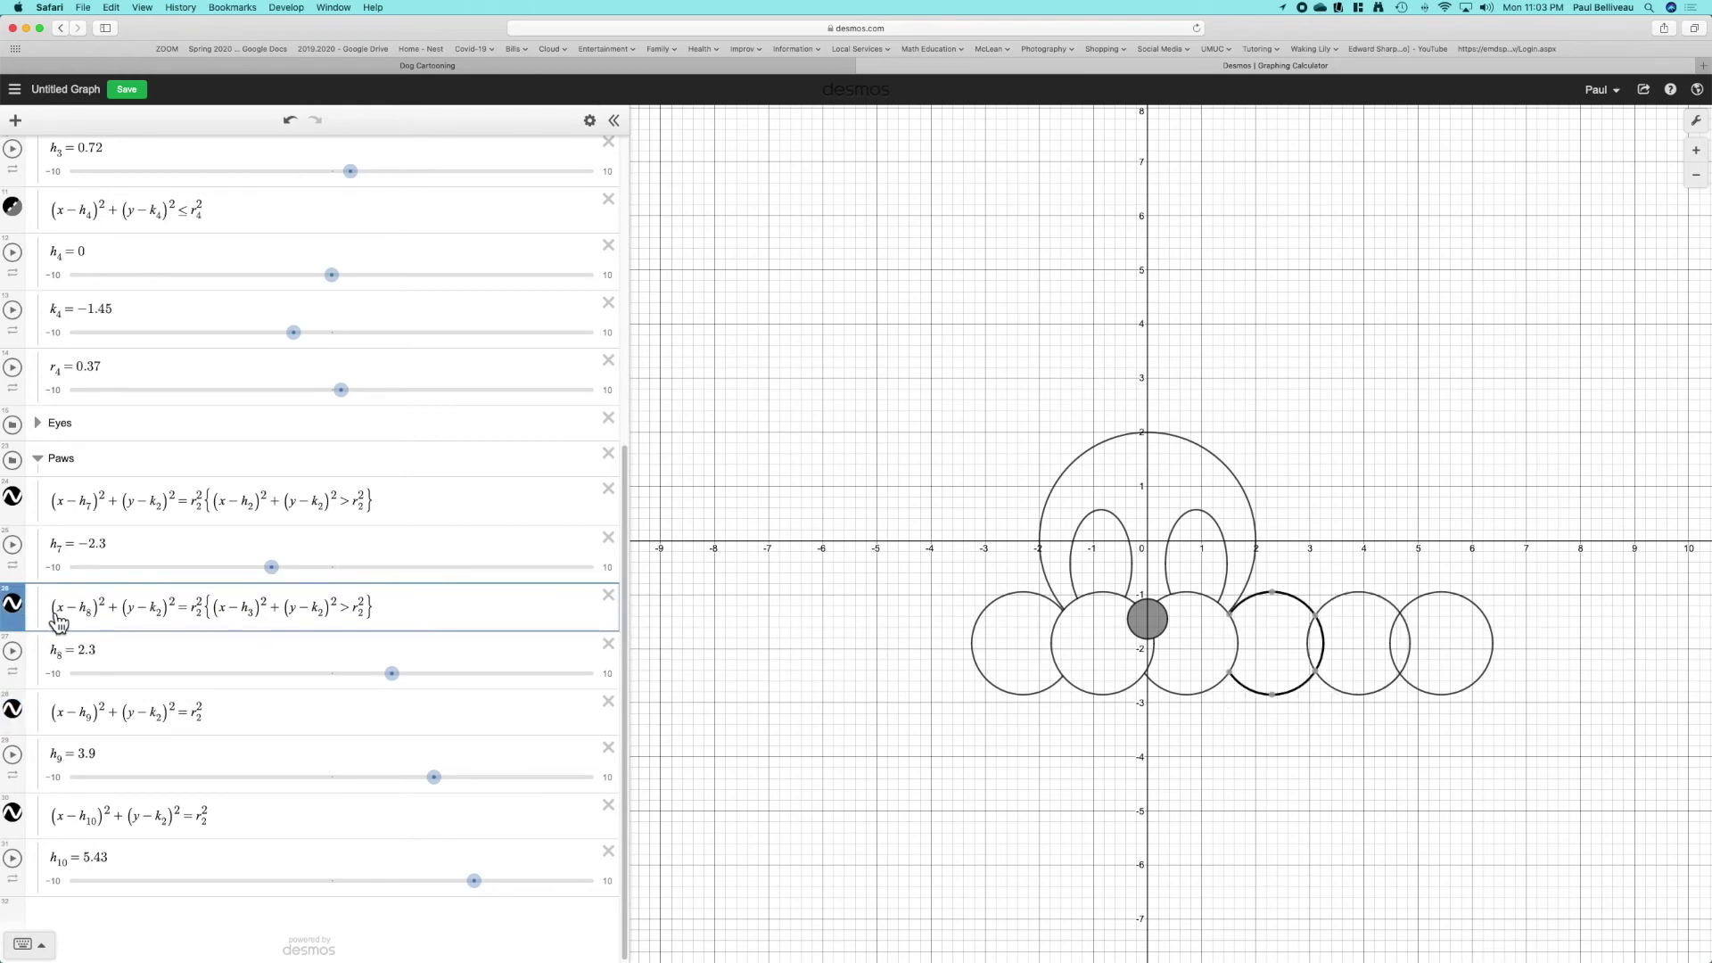
{"action": "left_click_drag", "start_coordinate": [52, 610], "coordinate": [203, 609]}
{"action": "left_click", "coordinate": [227, 724]}
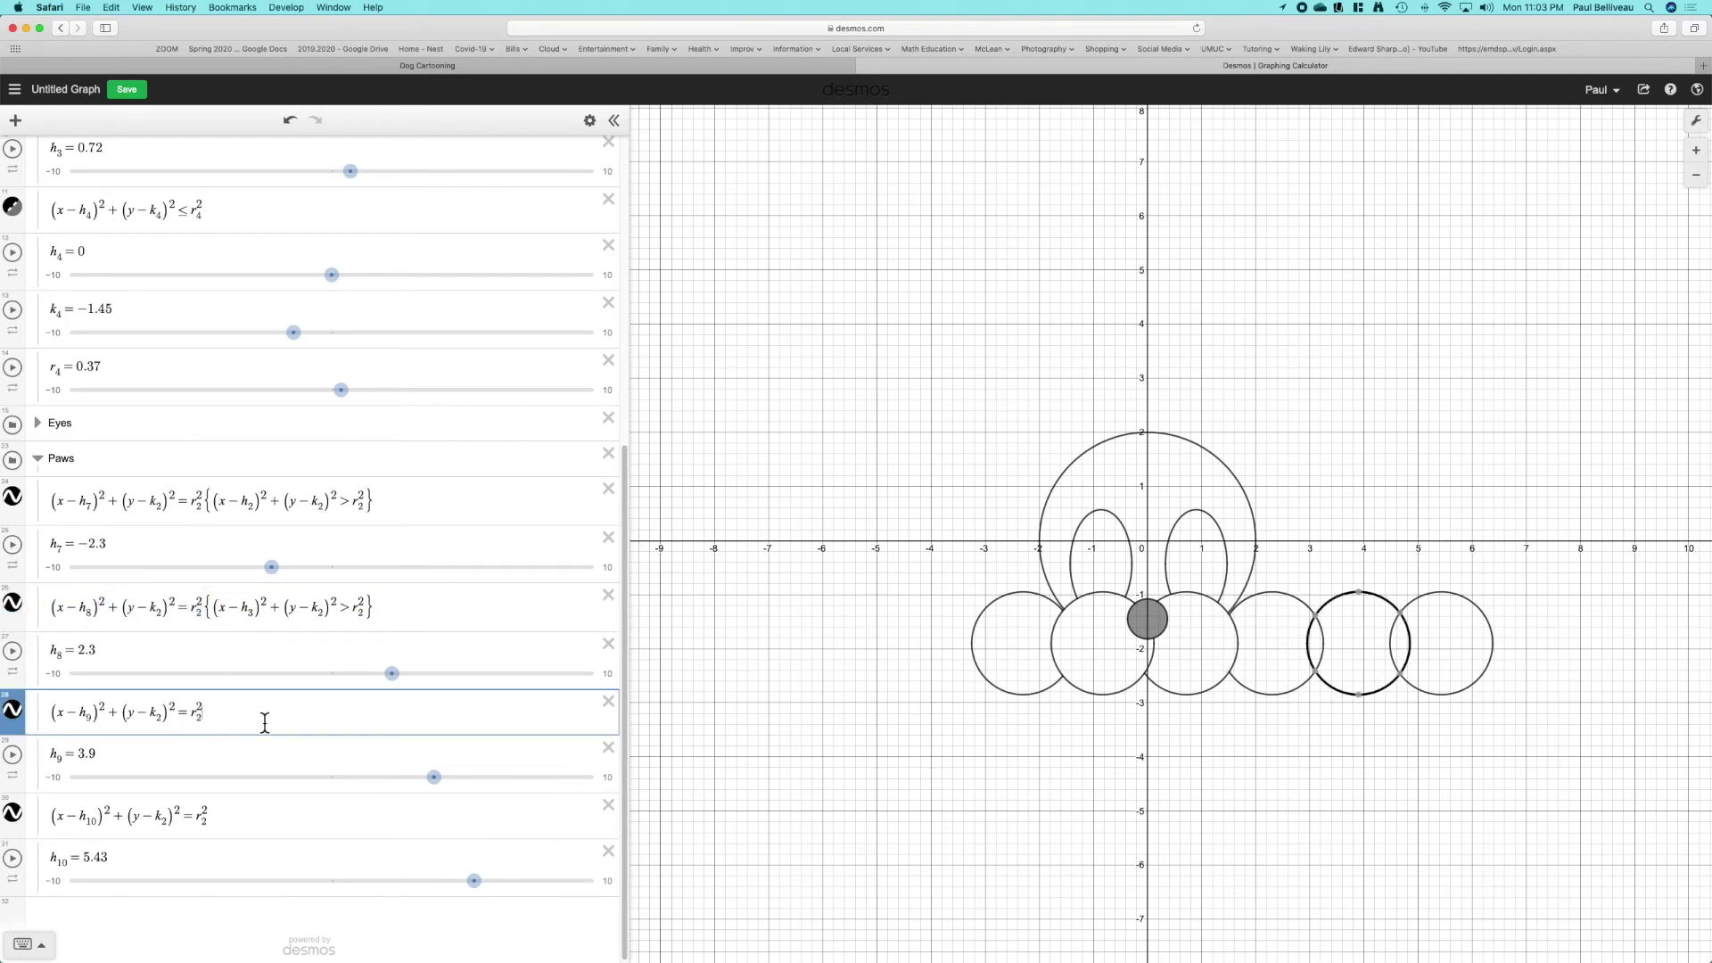
{"action": "type", "text": "{"}
{"action": "key", "text": "super+v"}
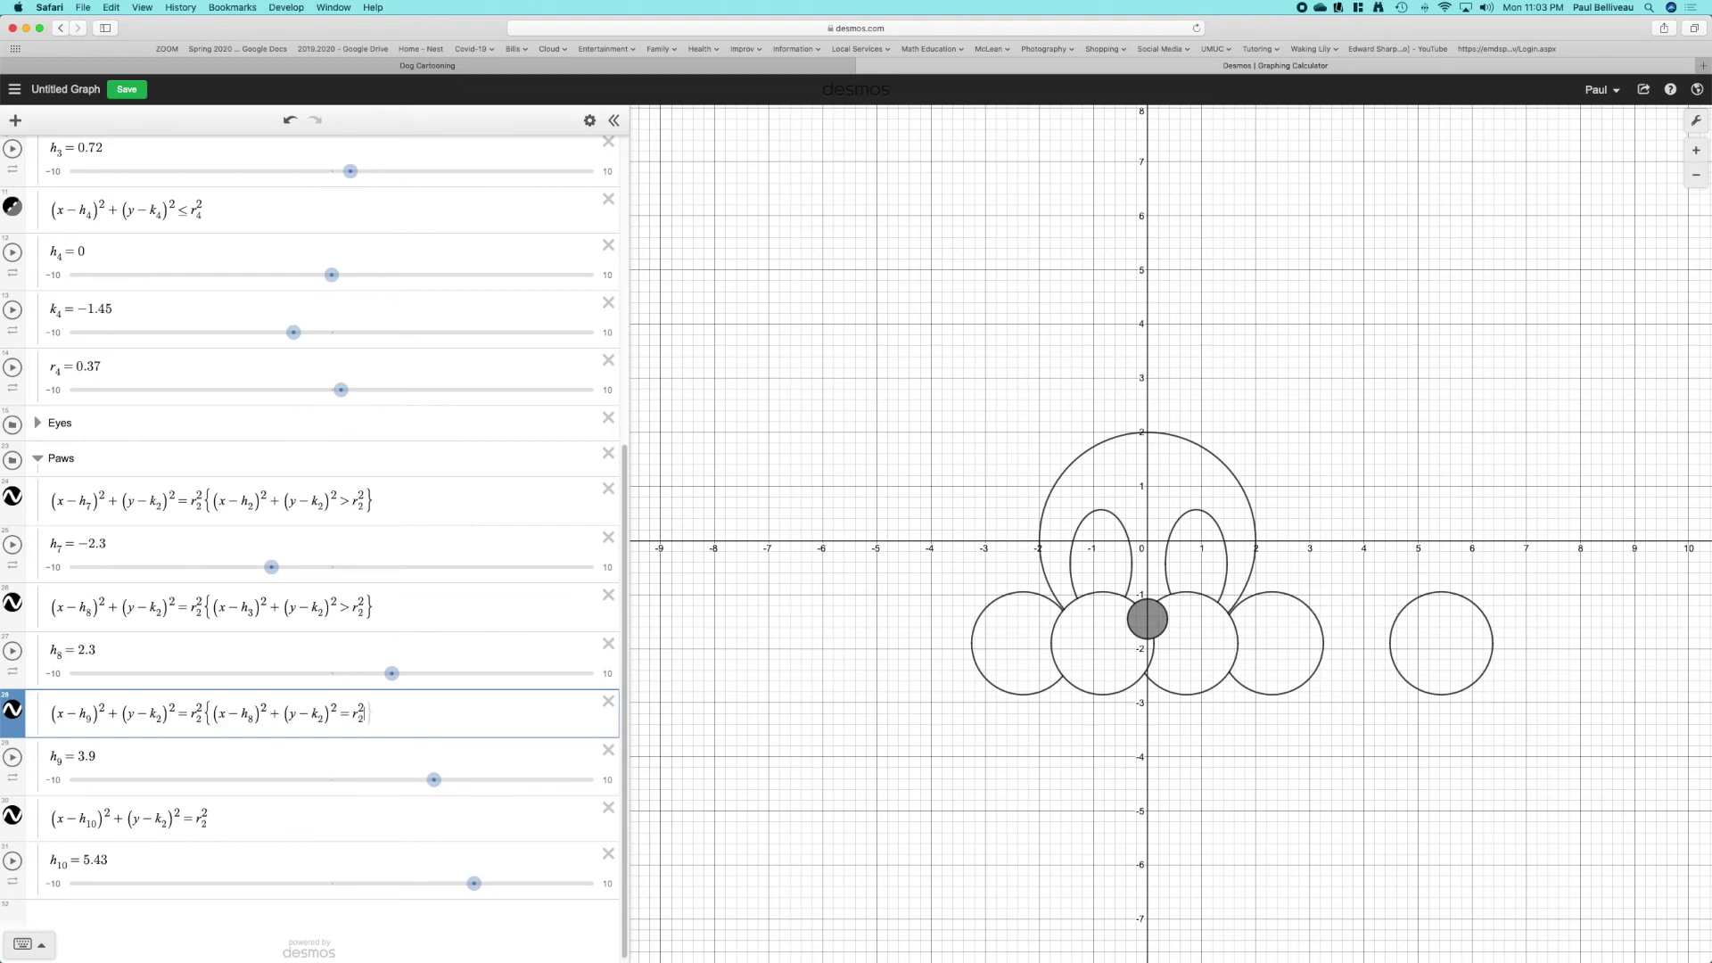
{"action": "type", "text": "}"}
{"action": "key", "text": "BackSpace"}
{"action": "type", "text": ">"}
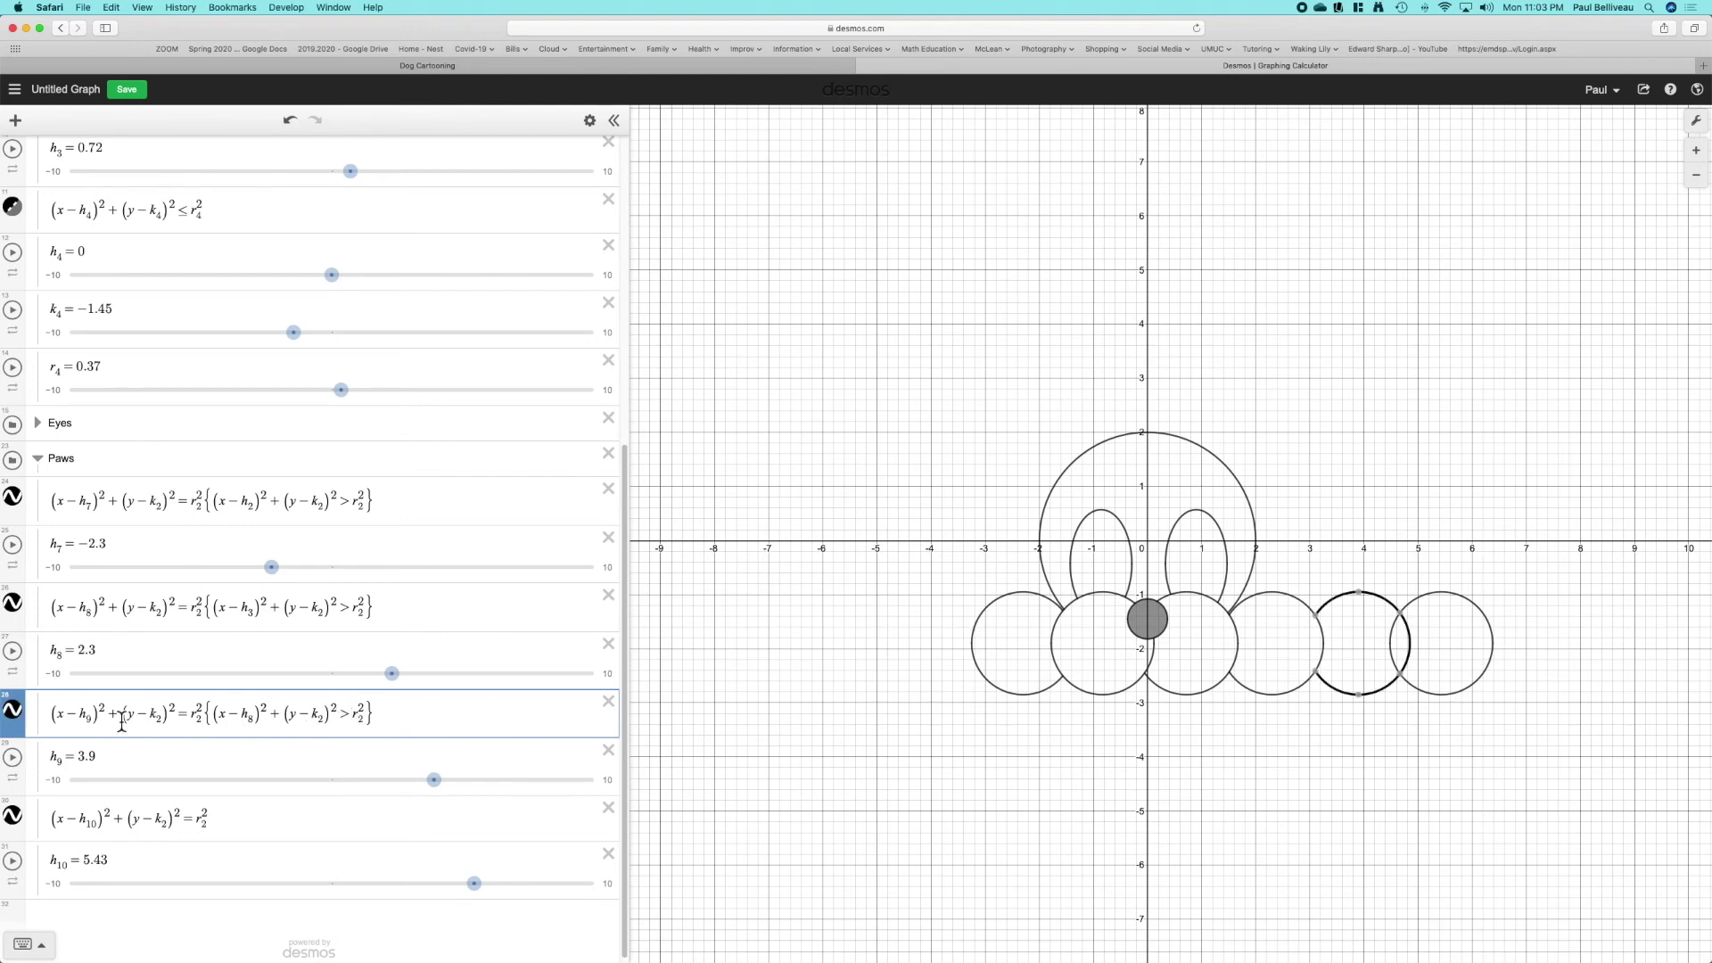
- Restrict the h_10 paw circle with {(x-h_9)^2+(y-k_2)^2>r_2^2}, reusing the h_9 circle's equation
{"action": "left_click_drag", "start_coordinate": [207, 716], "coordinate": [51, 712]}
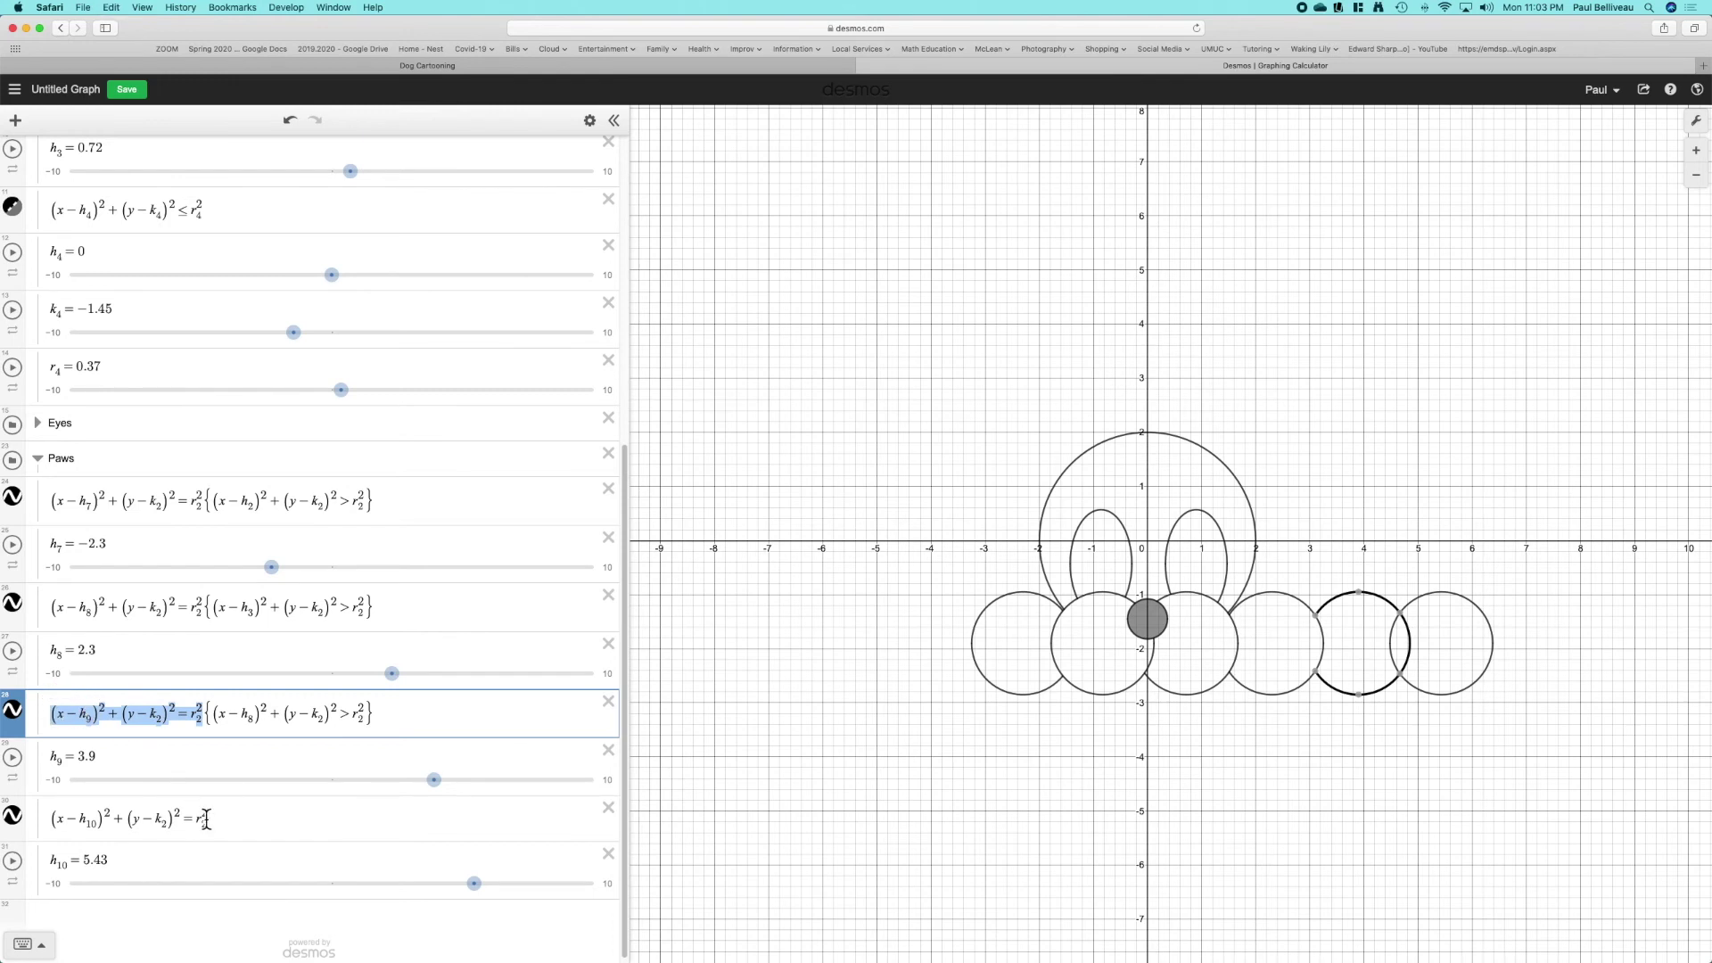
{"action": "left_click", "coordinate": [240, 824]}
{"action": "type", "text": "{"}
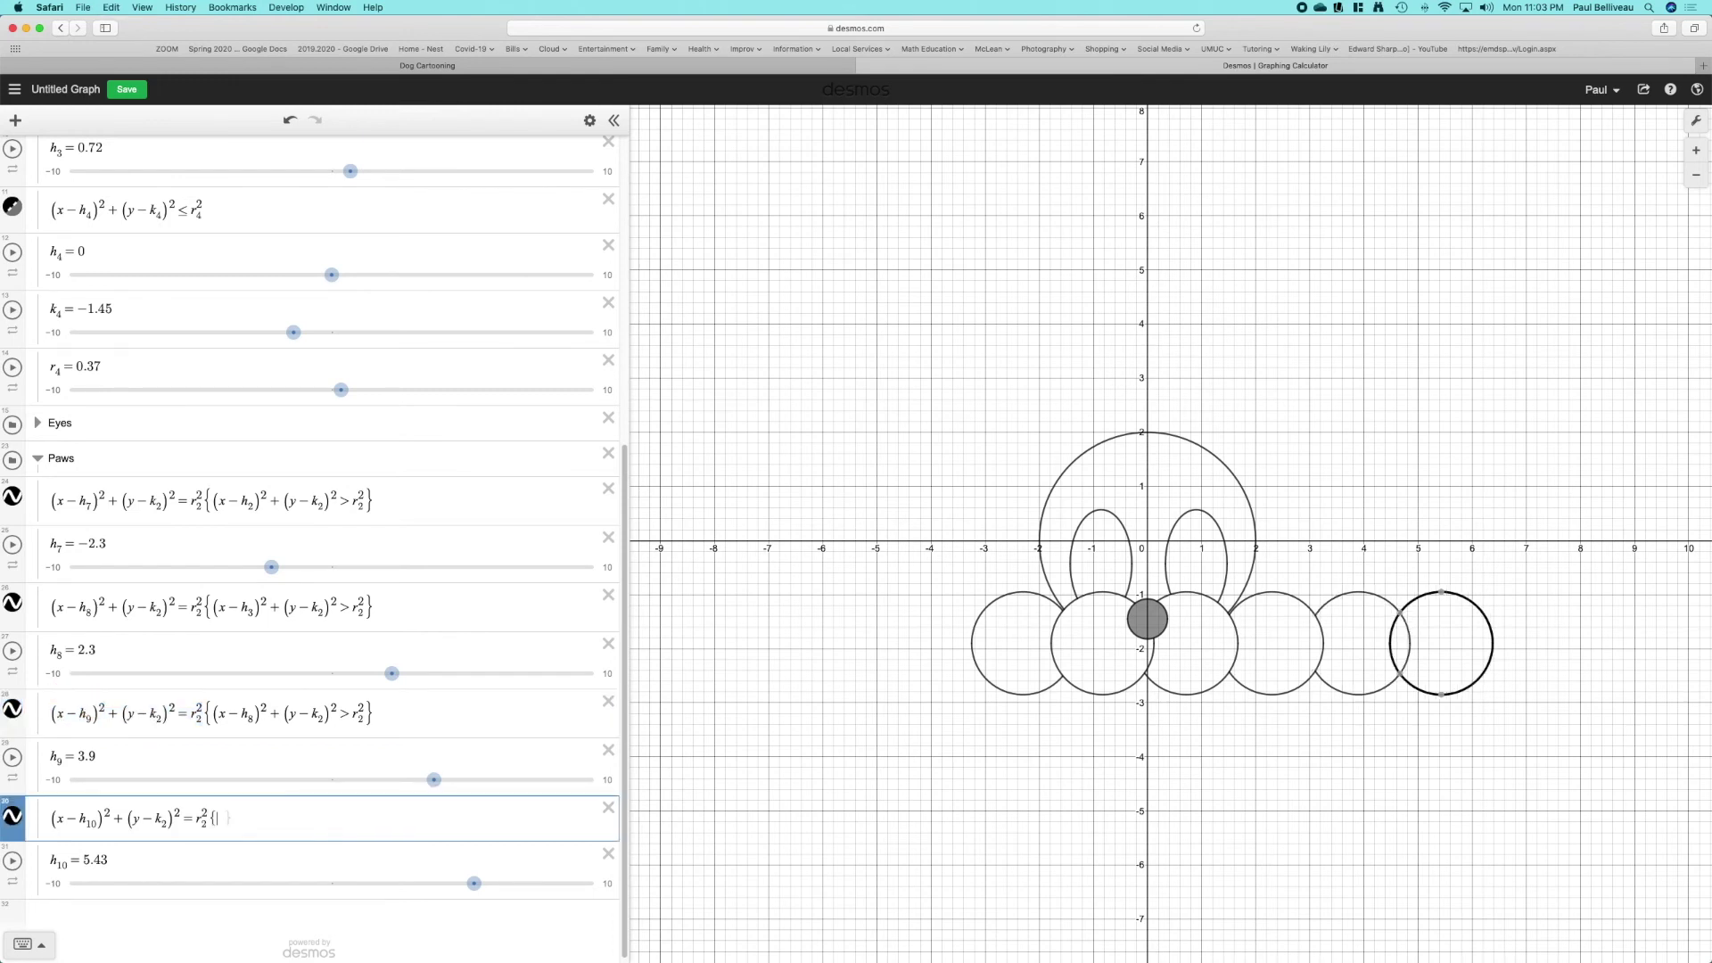
{"action": "key", "text": "super+v"}
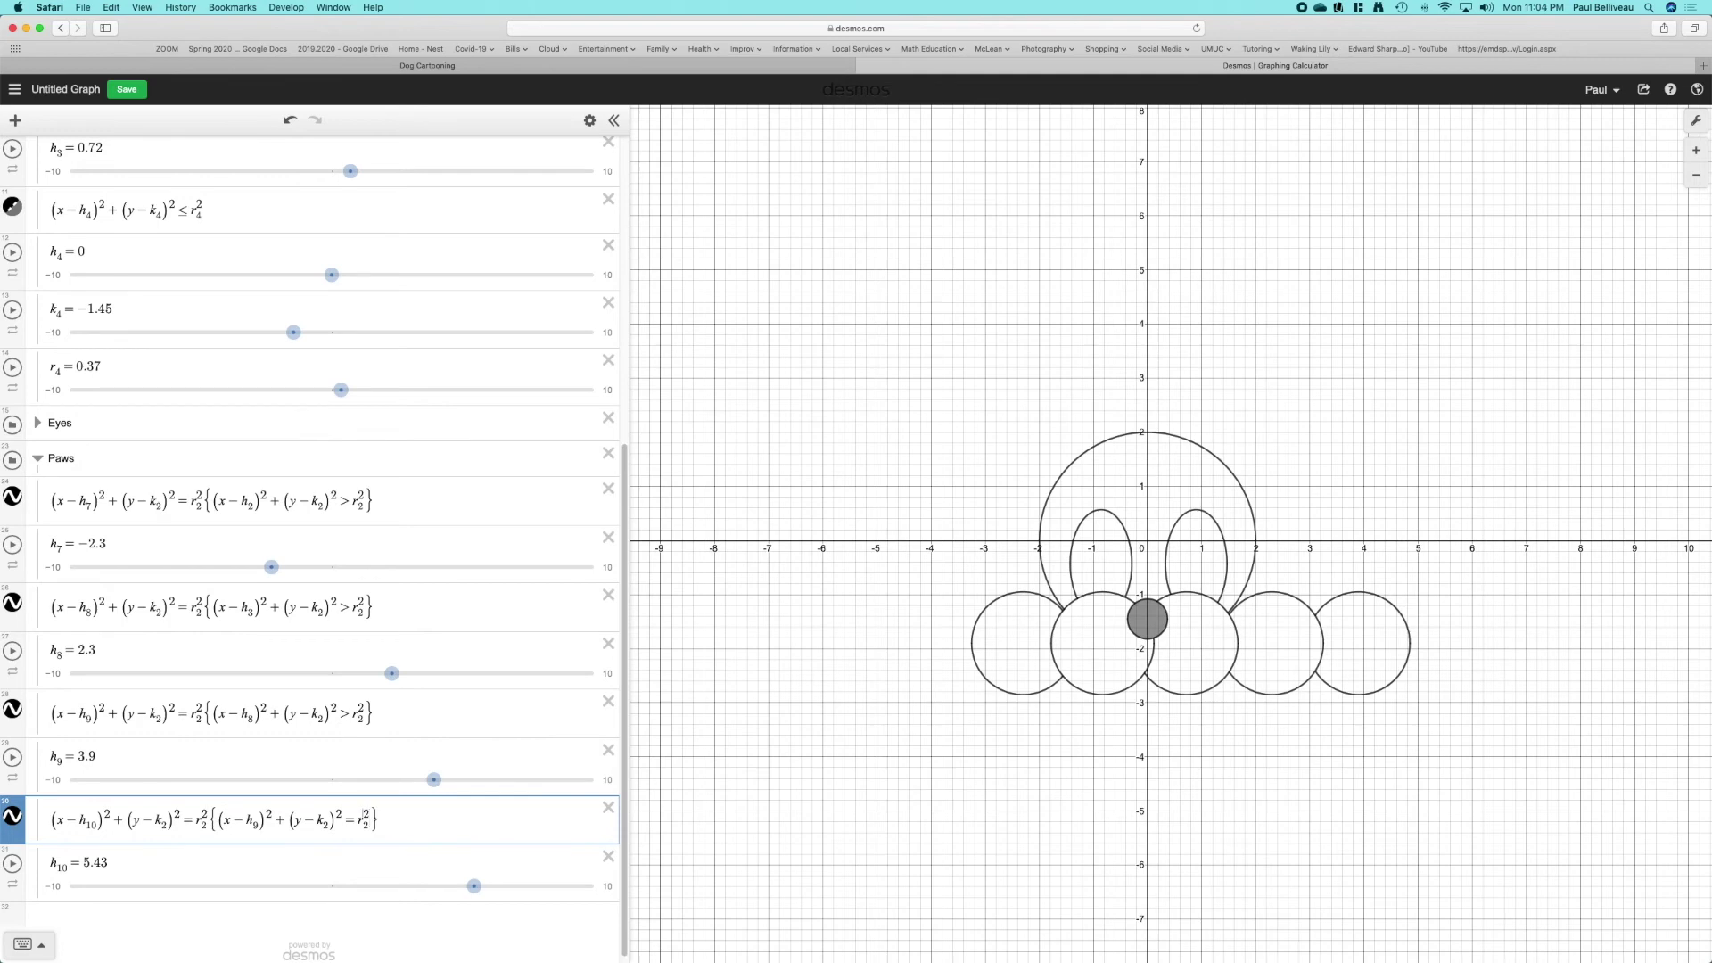
{"action": "key", "text": "BackSpace"}
{"action": "type", "text": ">"}
{"action": "left_click", "coordinate": [1152, 719]}
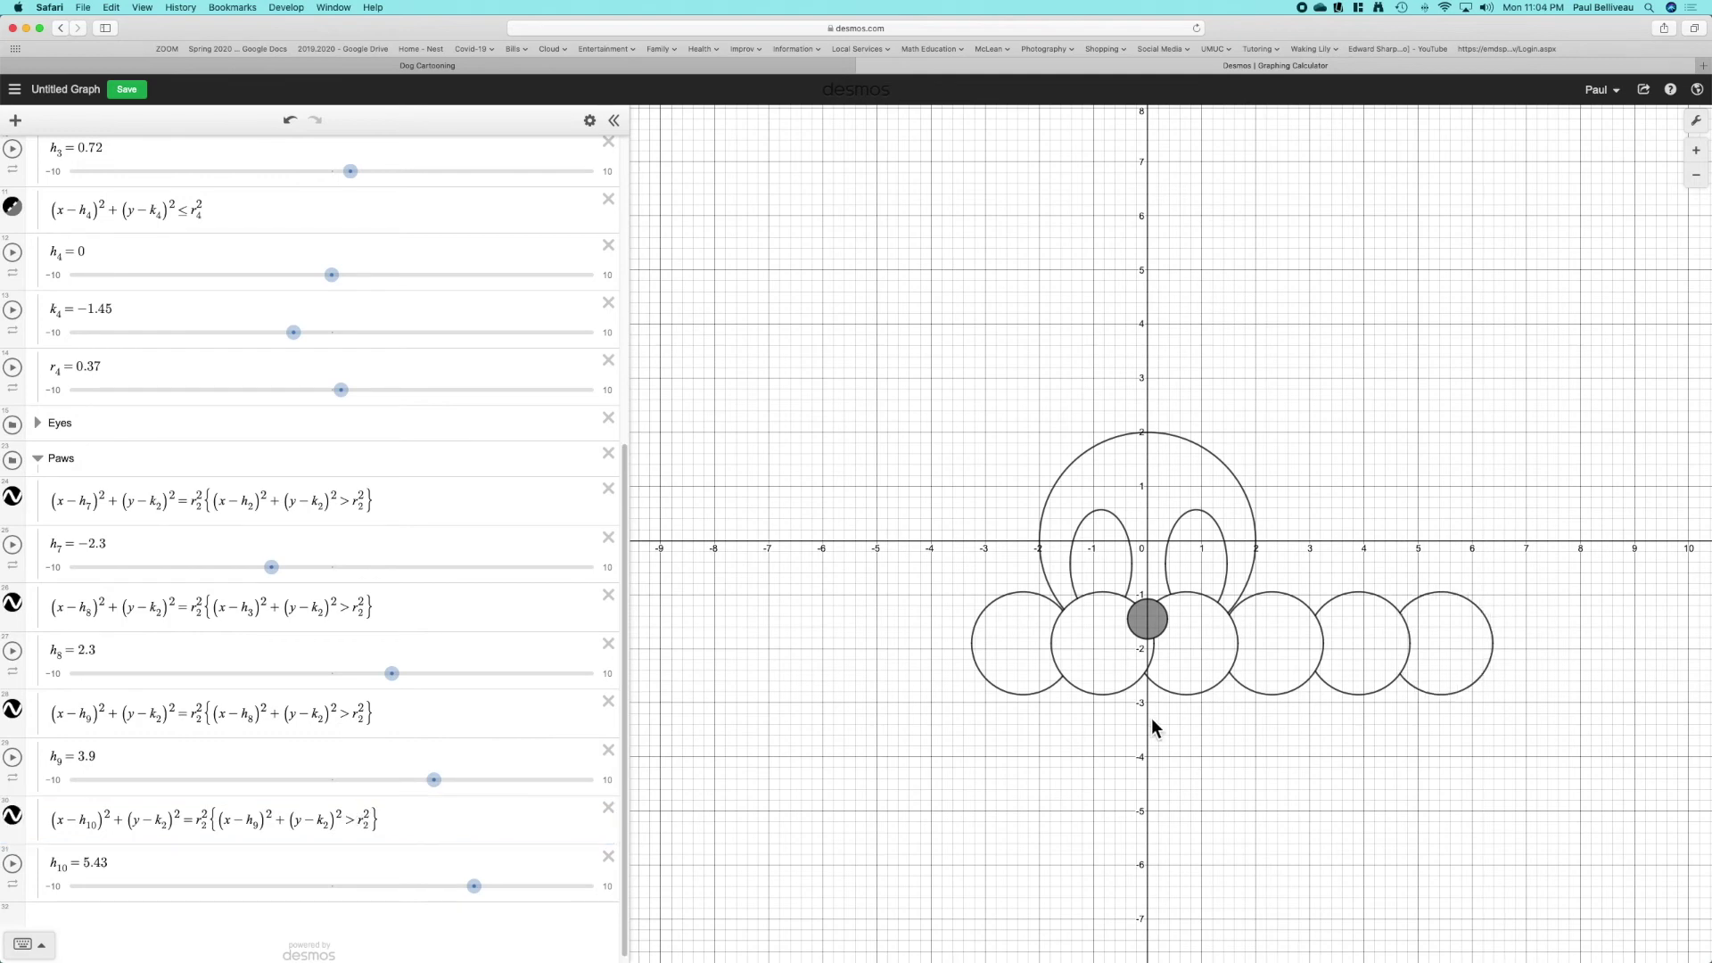
- Show the dog reference image again and collapse the Head and Eyes folders, keeping the Paws folder expanded
{"action": "scroll", "coordinate": [187, 294], "scroll_direction": "up", "scroll_amount": 6}
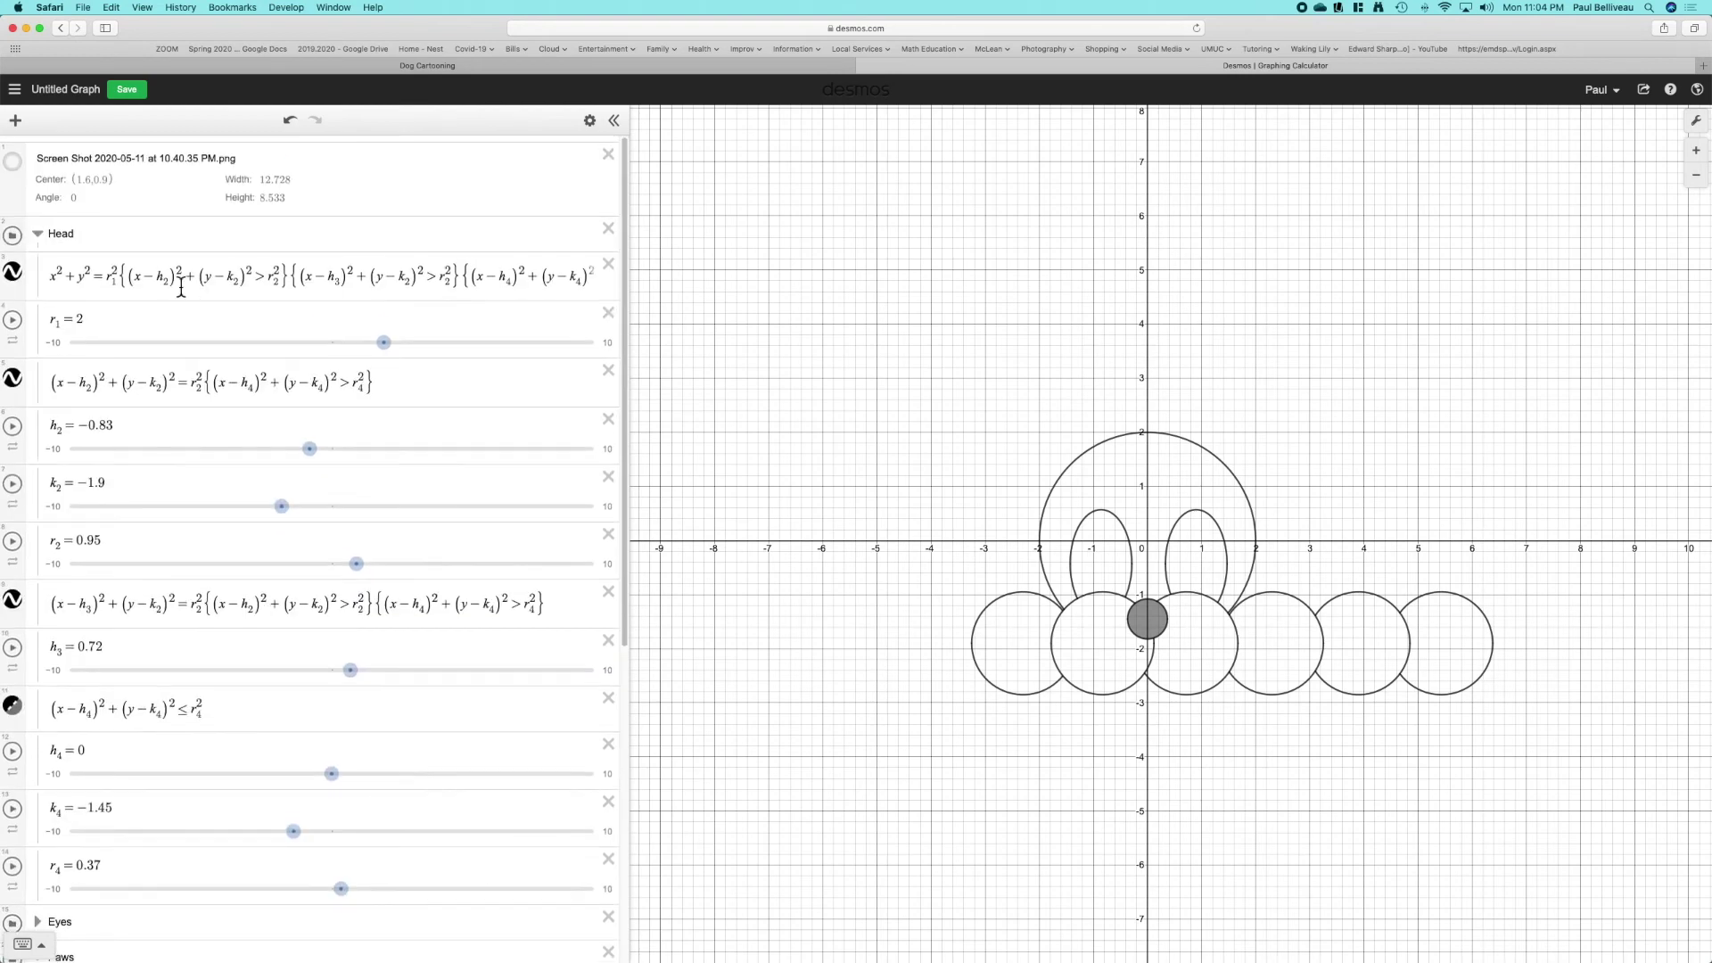
{"action": "left_click", "coordinate": [19, 162]}
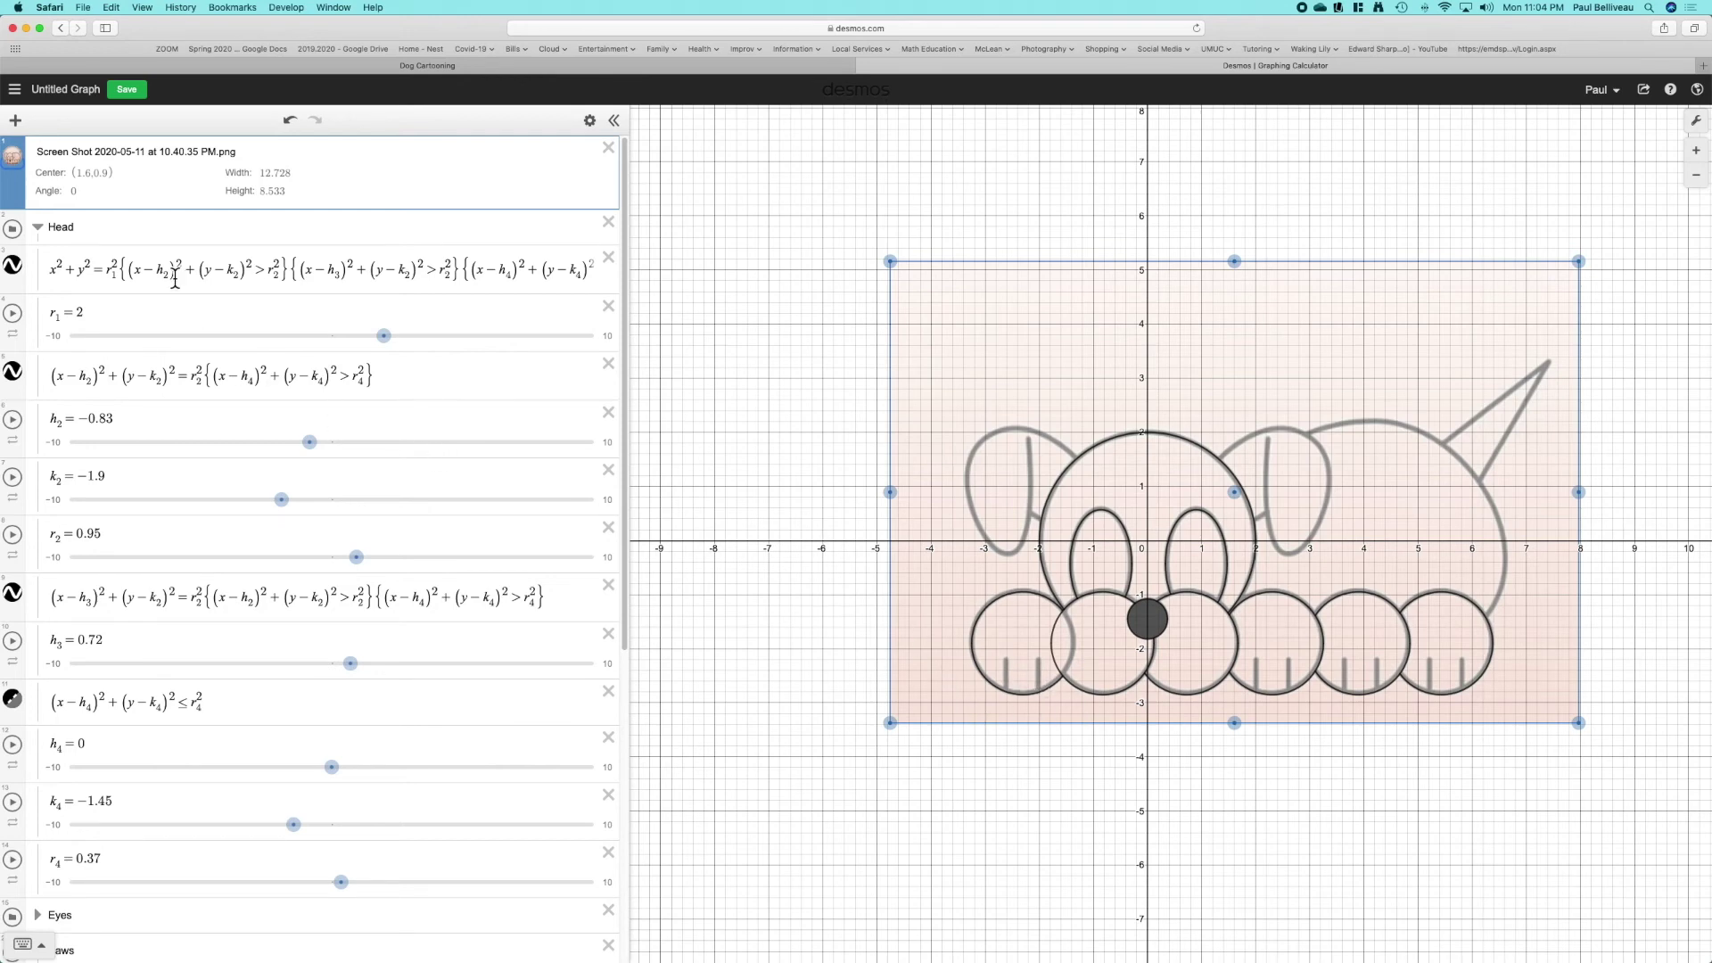
{"action": "left_click", "coordinate": [50, 237]}
{"action": "left_click", "coordinate": [51, 300]}
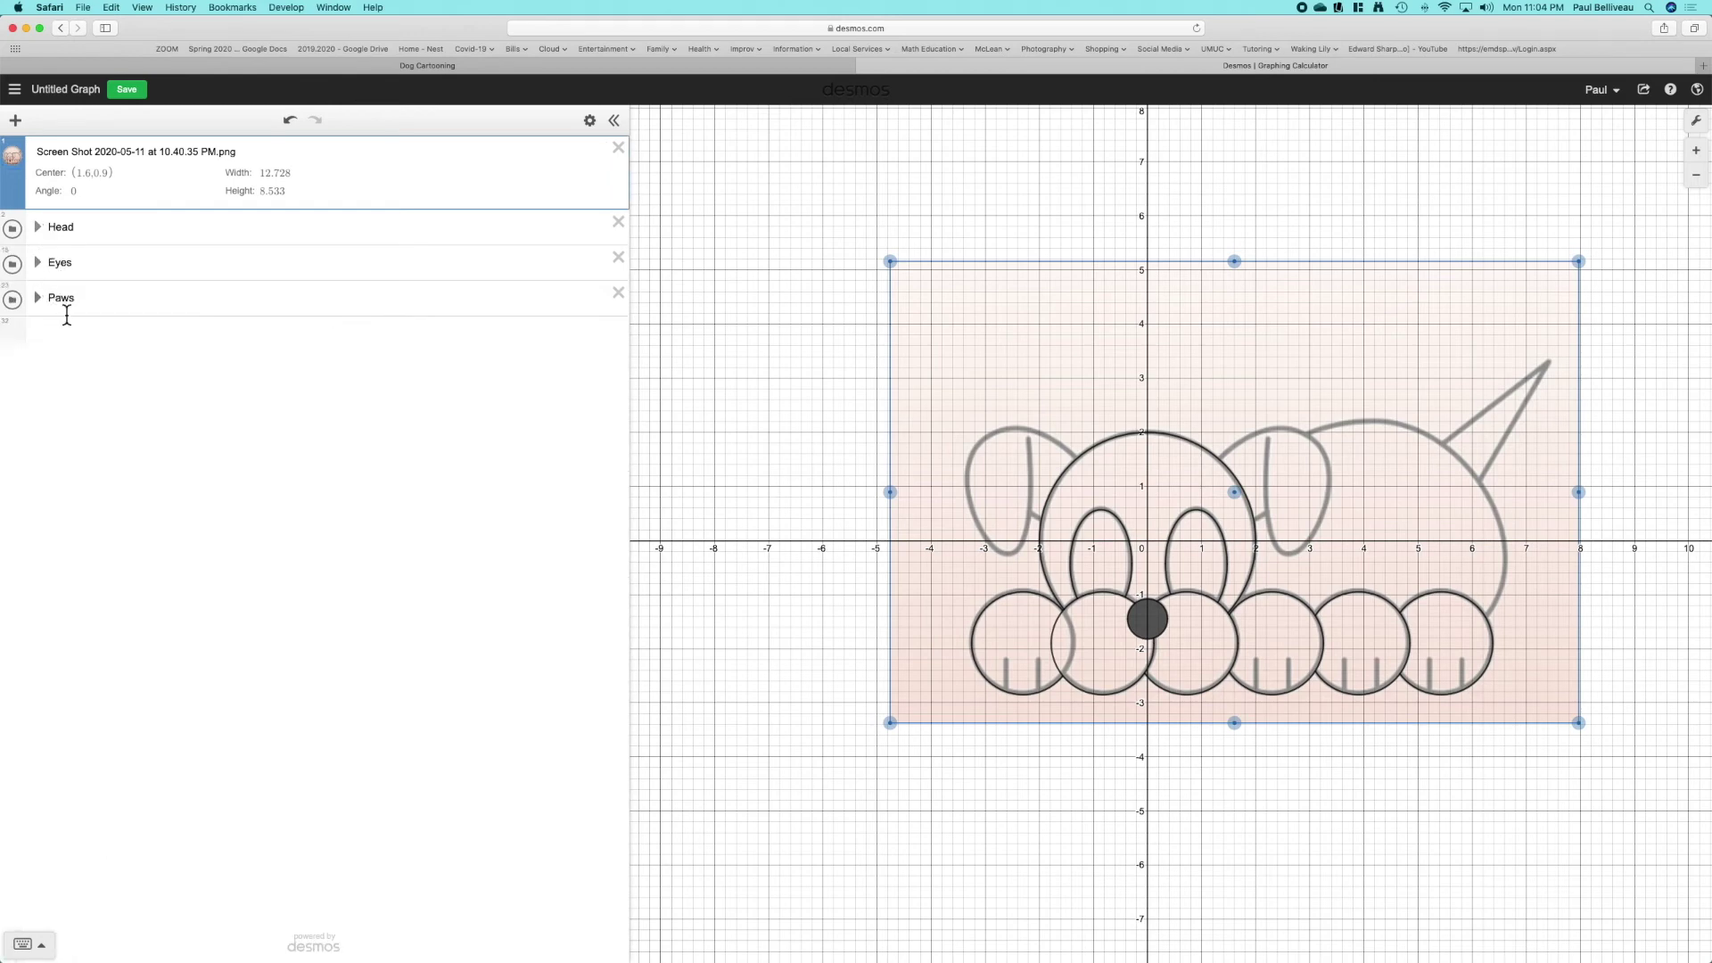
{"action": "left_click", "coordinate": [88, 302]}
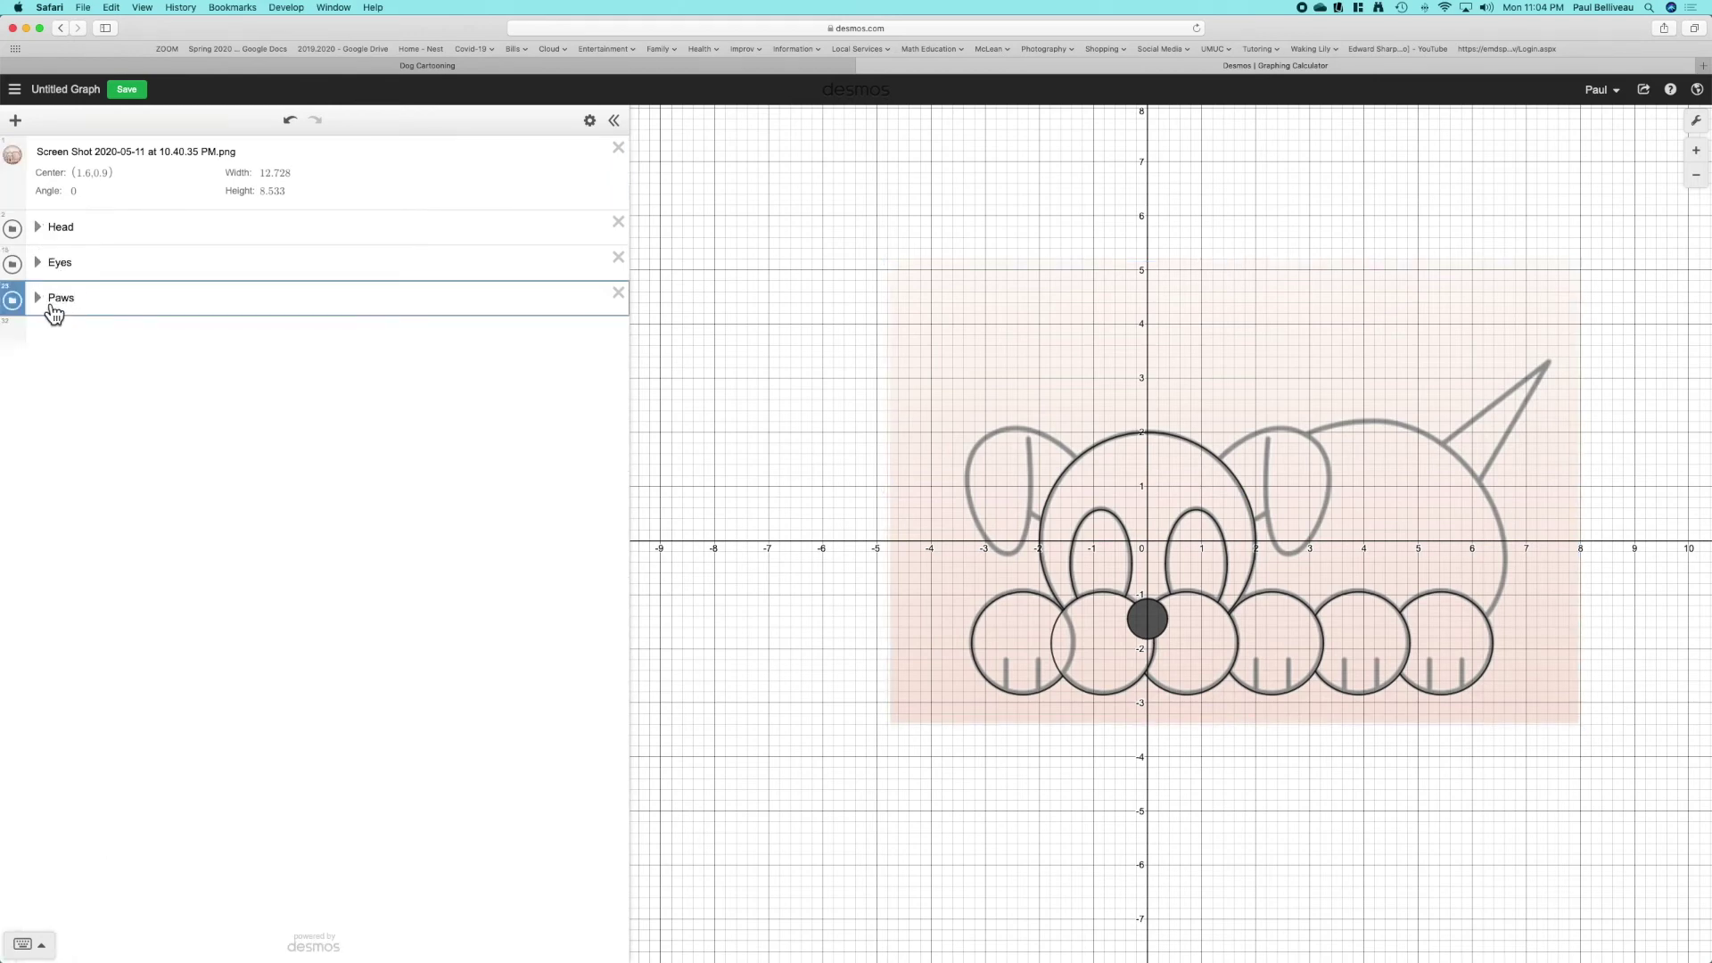
{"action": "left_click", "coordinate": [49, 308]}
- Add the vertical line x=-2.614 at the end of the Paws folder, over the leftmost paw's first toe mark
{"action": "left_click", "coordinate": [177, 703]}
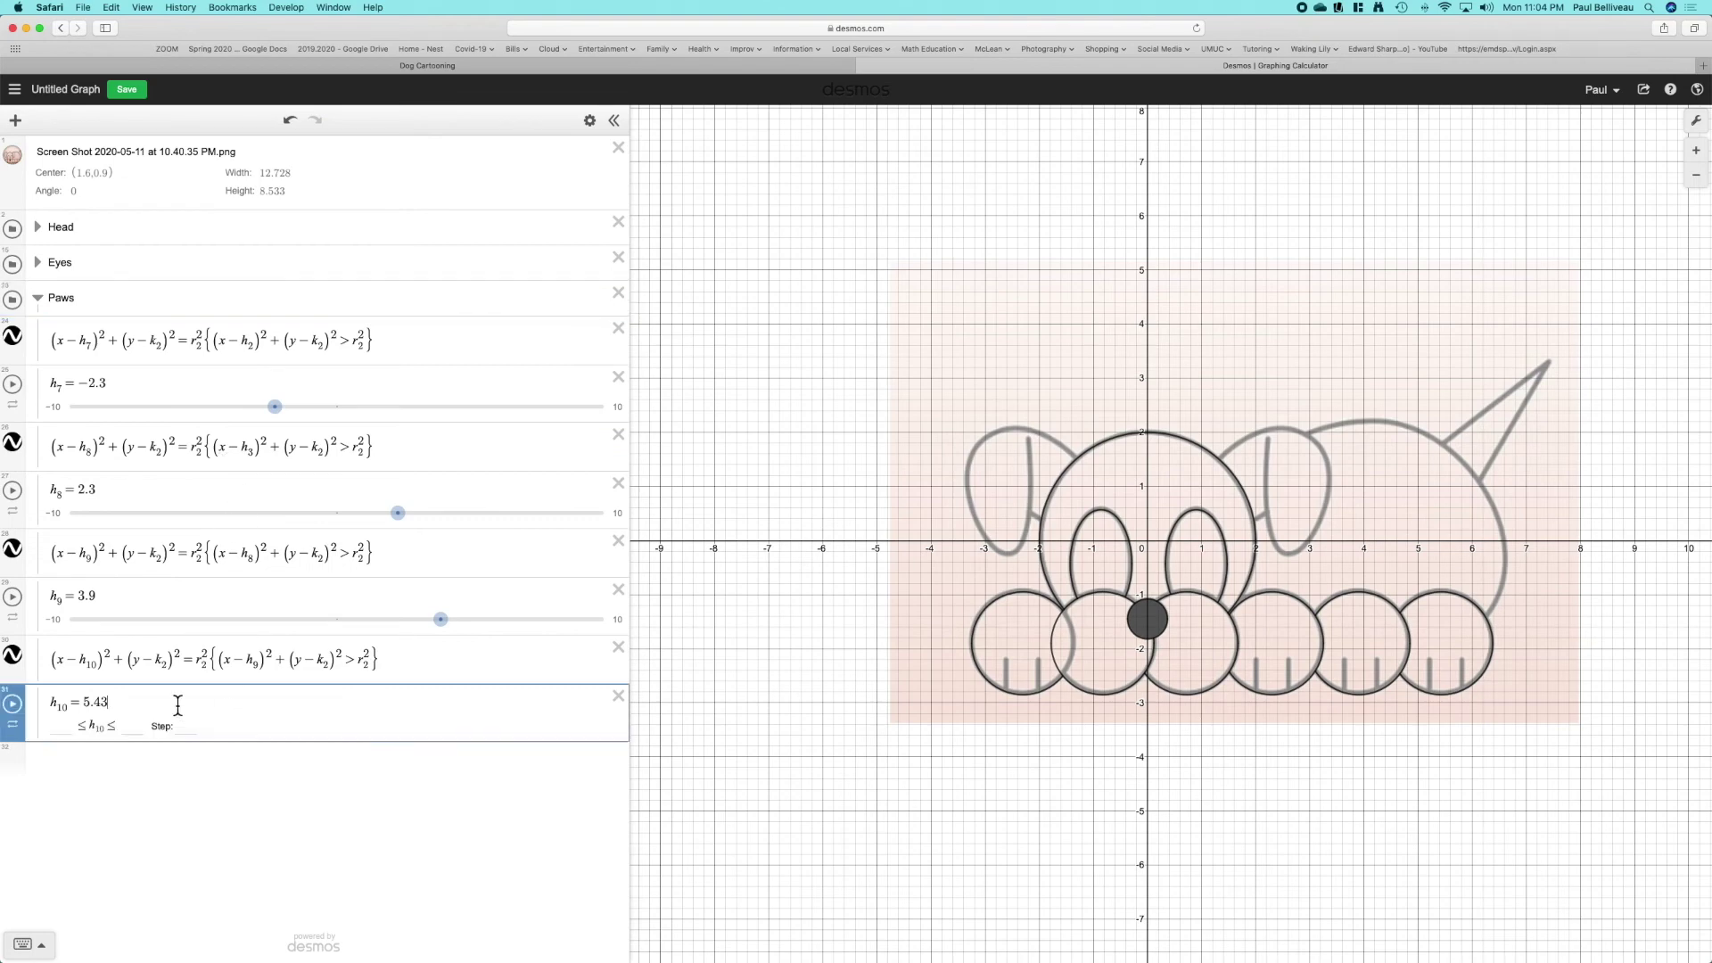
{"action": "key", "text": "Return"}
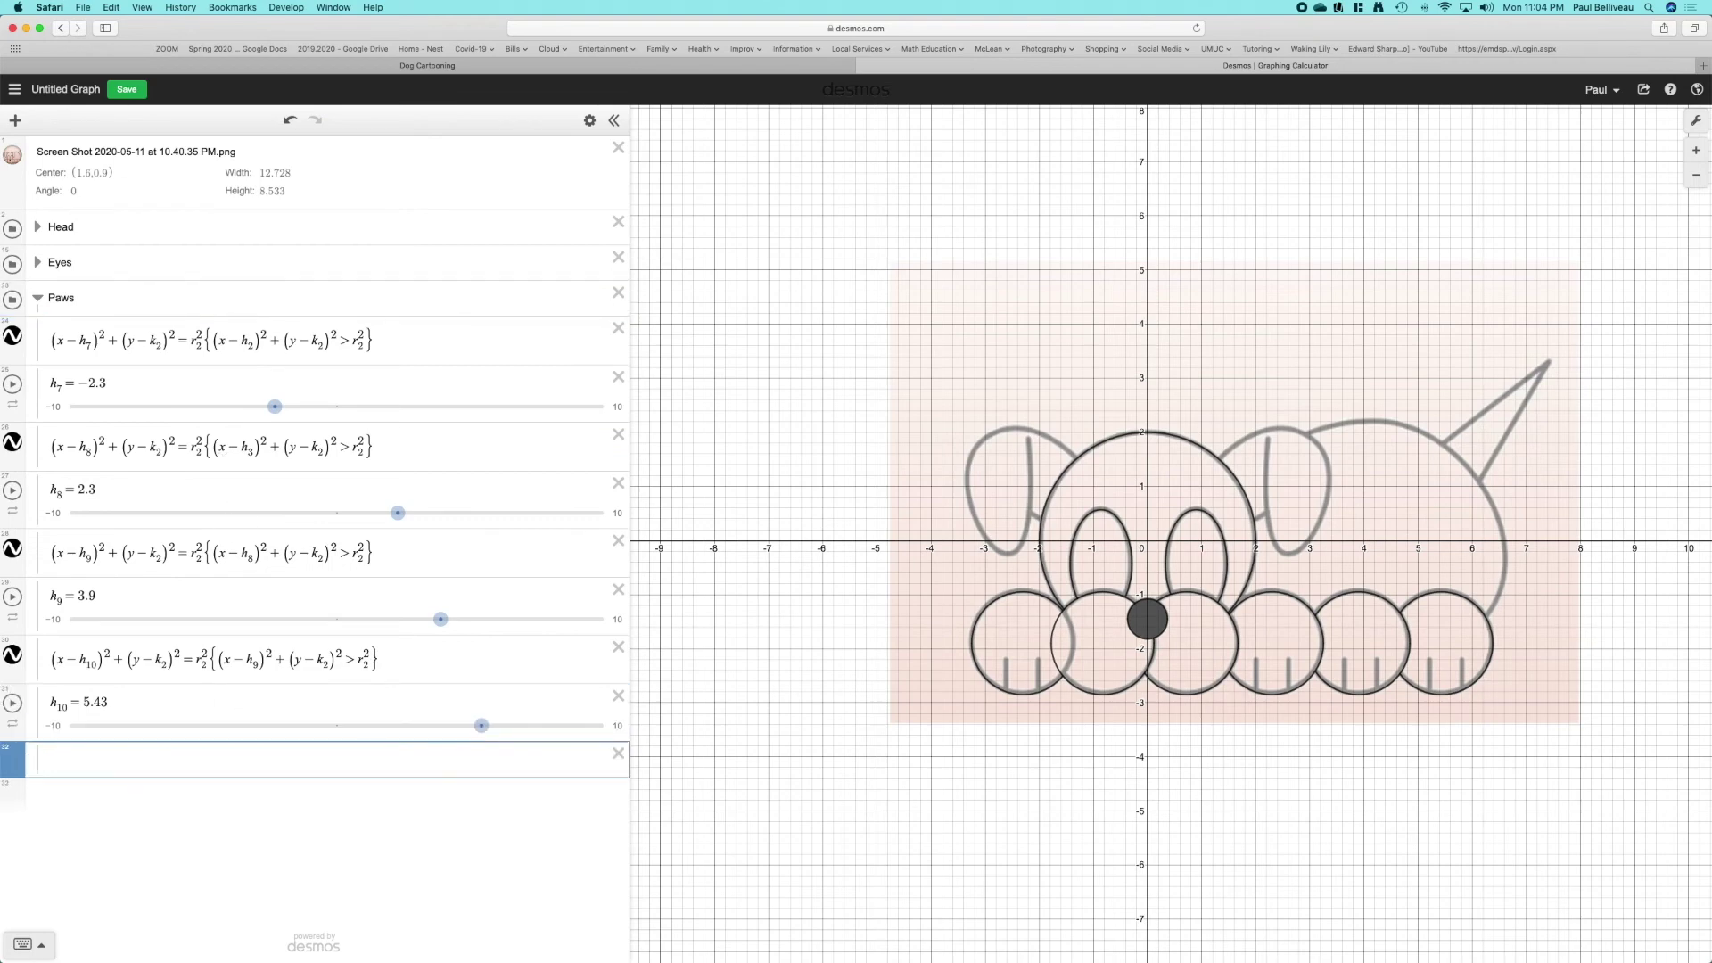
{"action": "type", "text": "x="}
{"action": "type", "text": "-2."}
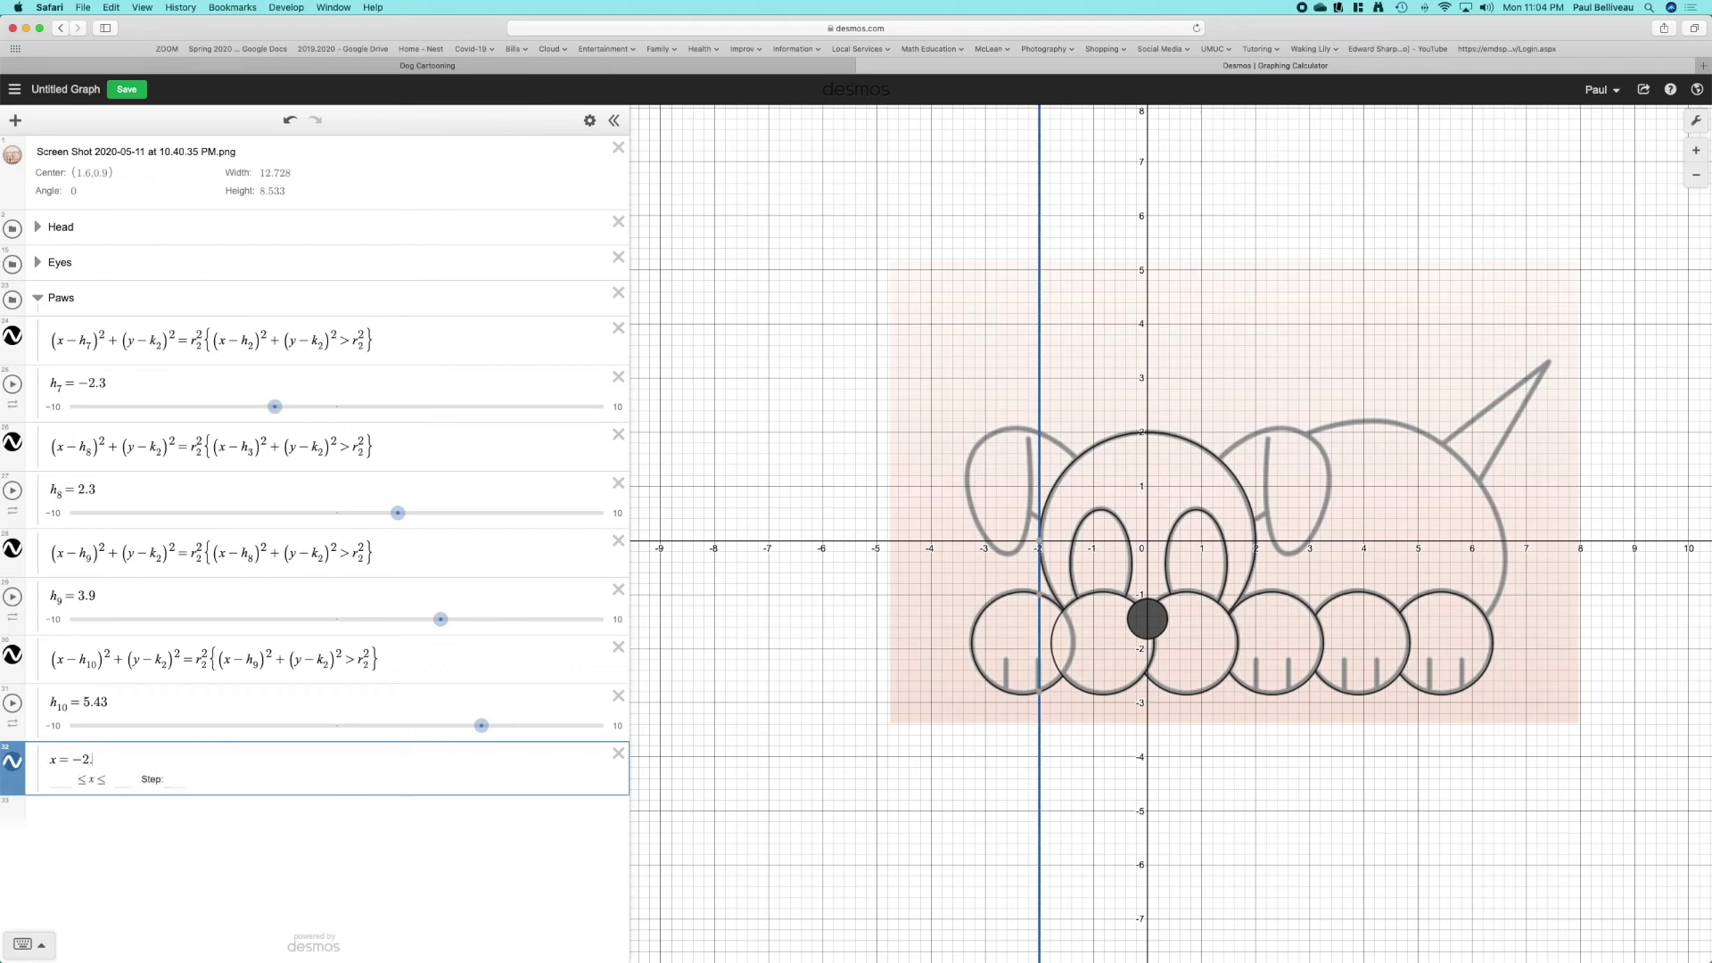
{"action": "type", "text": "61"}
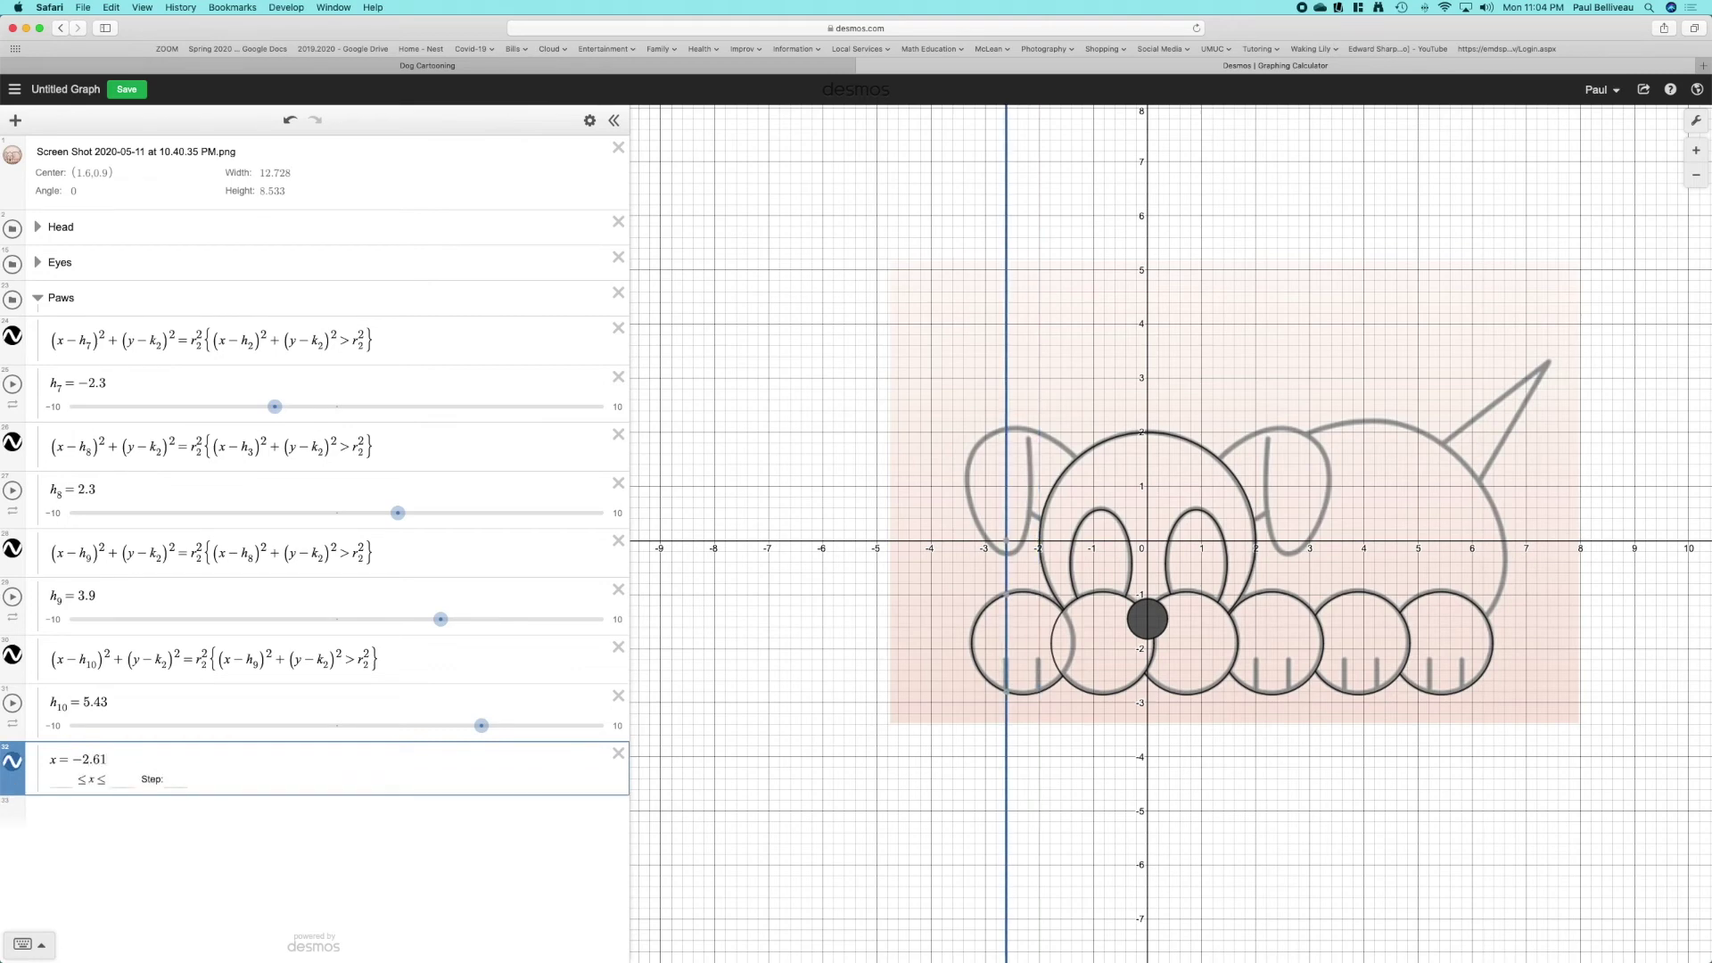
{"action": "key", "text": "BackSpace"}
{"action": "type", "text": "2"}
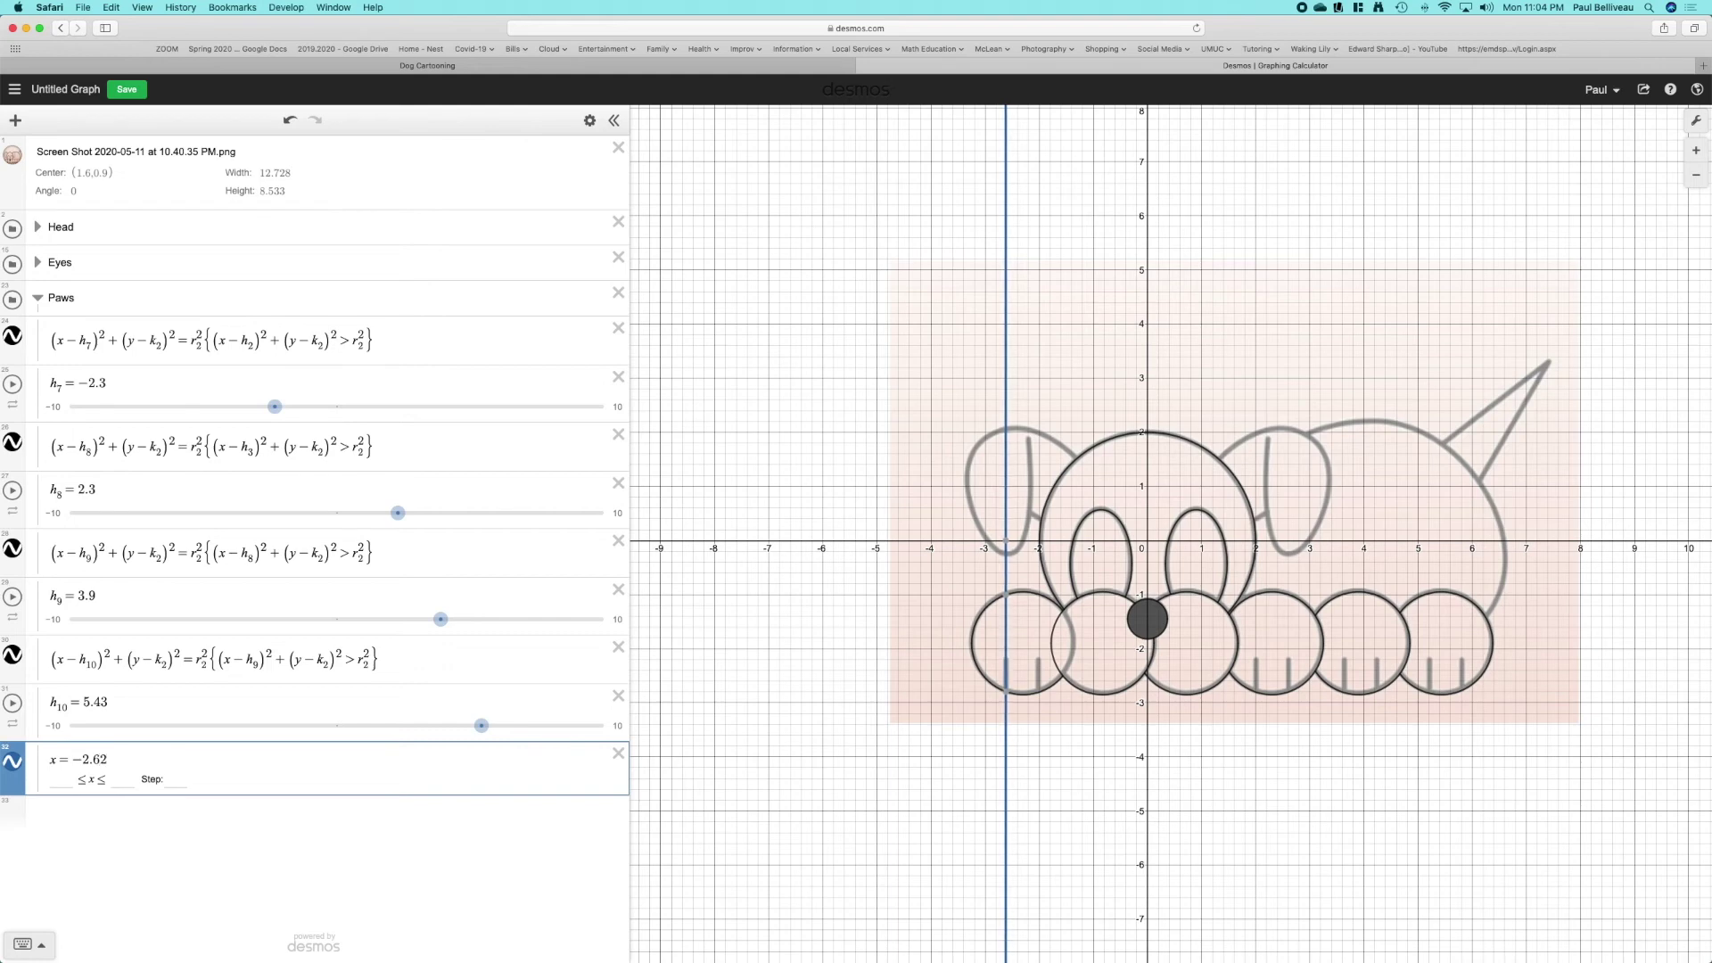
{"action": "key", "text": "BackSpace"}
{"action": "type", "text": "15"}
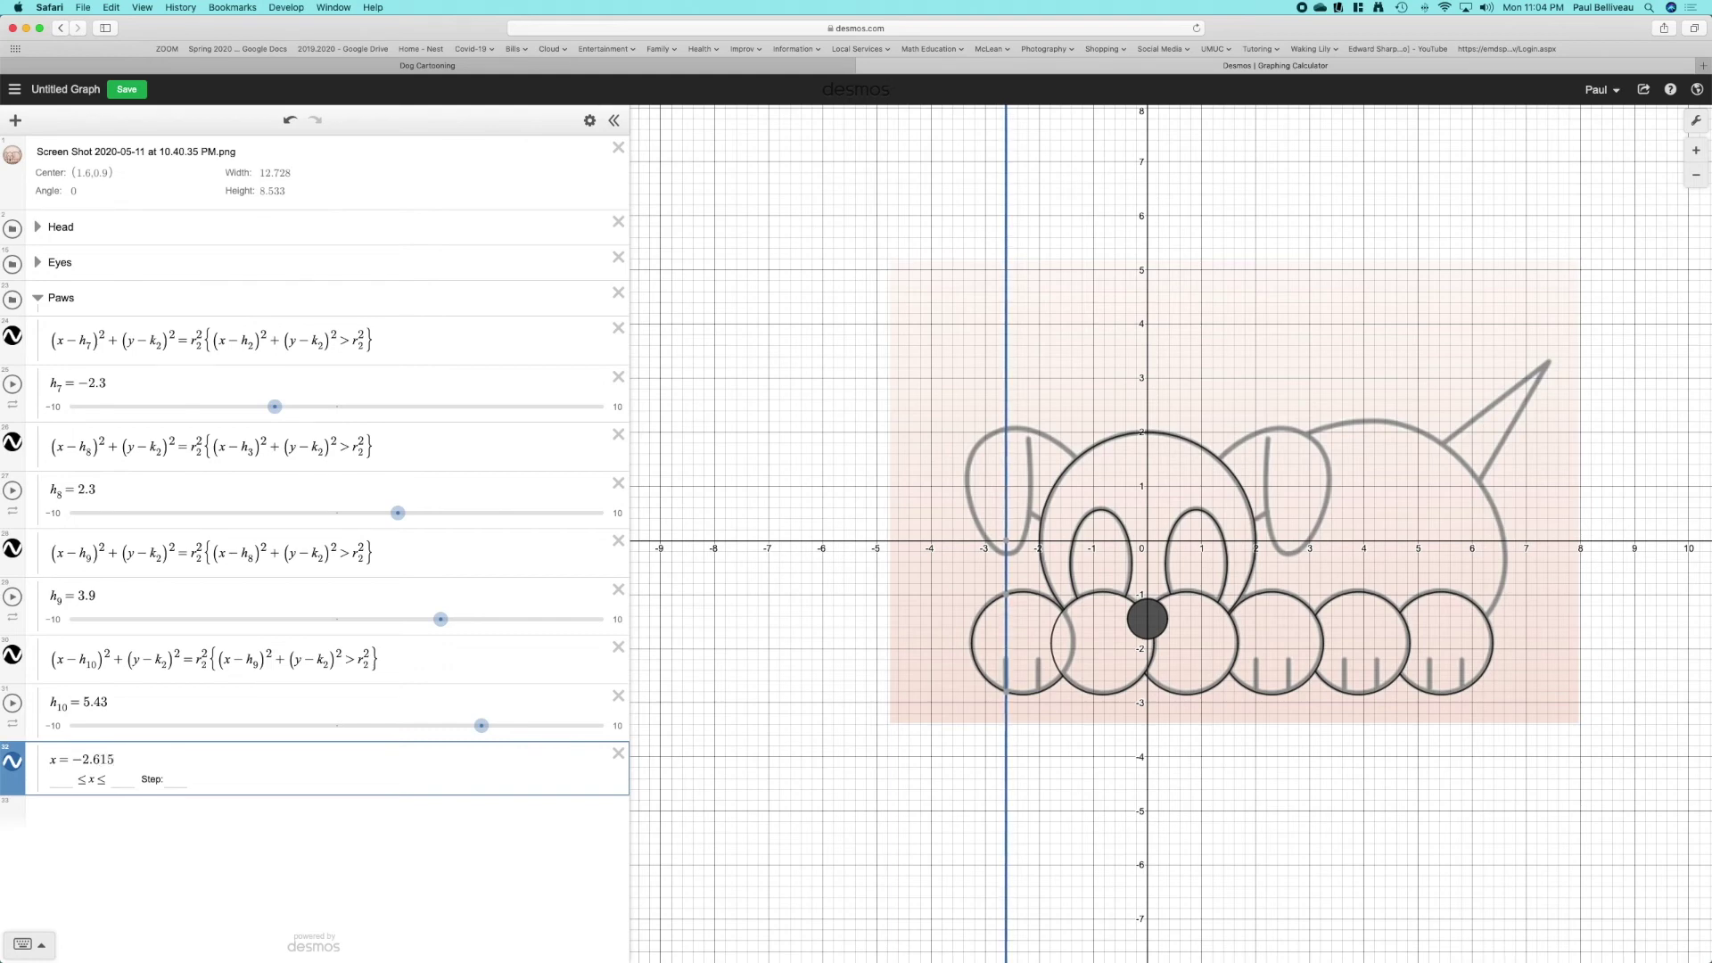
{"action": "key", "text": "BackSpace"}
{"action": "type", "text": "4"}
{"action": "left_click", "coordinate": [356, 664]}
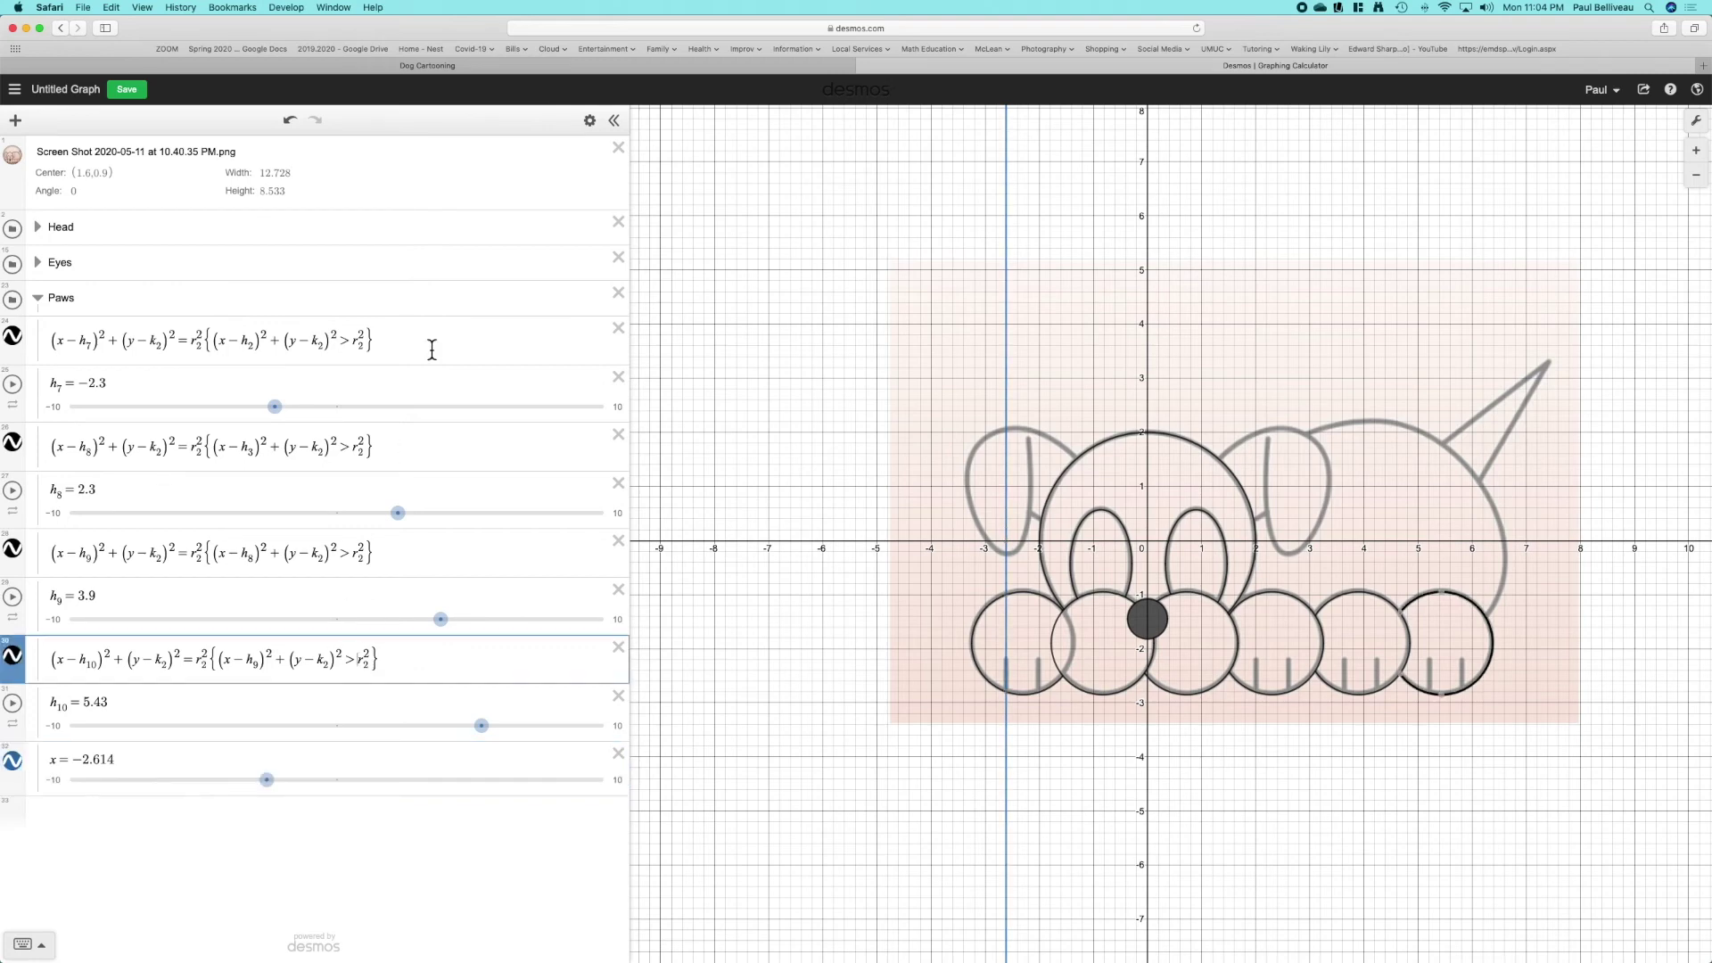
{"action": "left_click", "coordinate": [590, 120]}
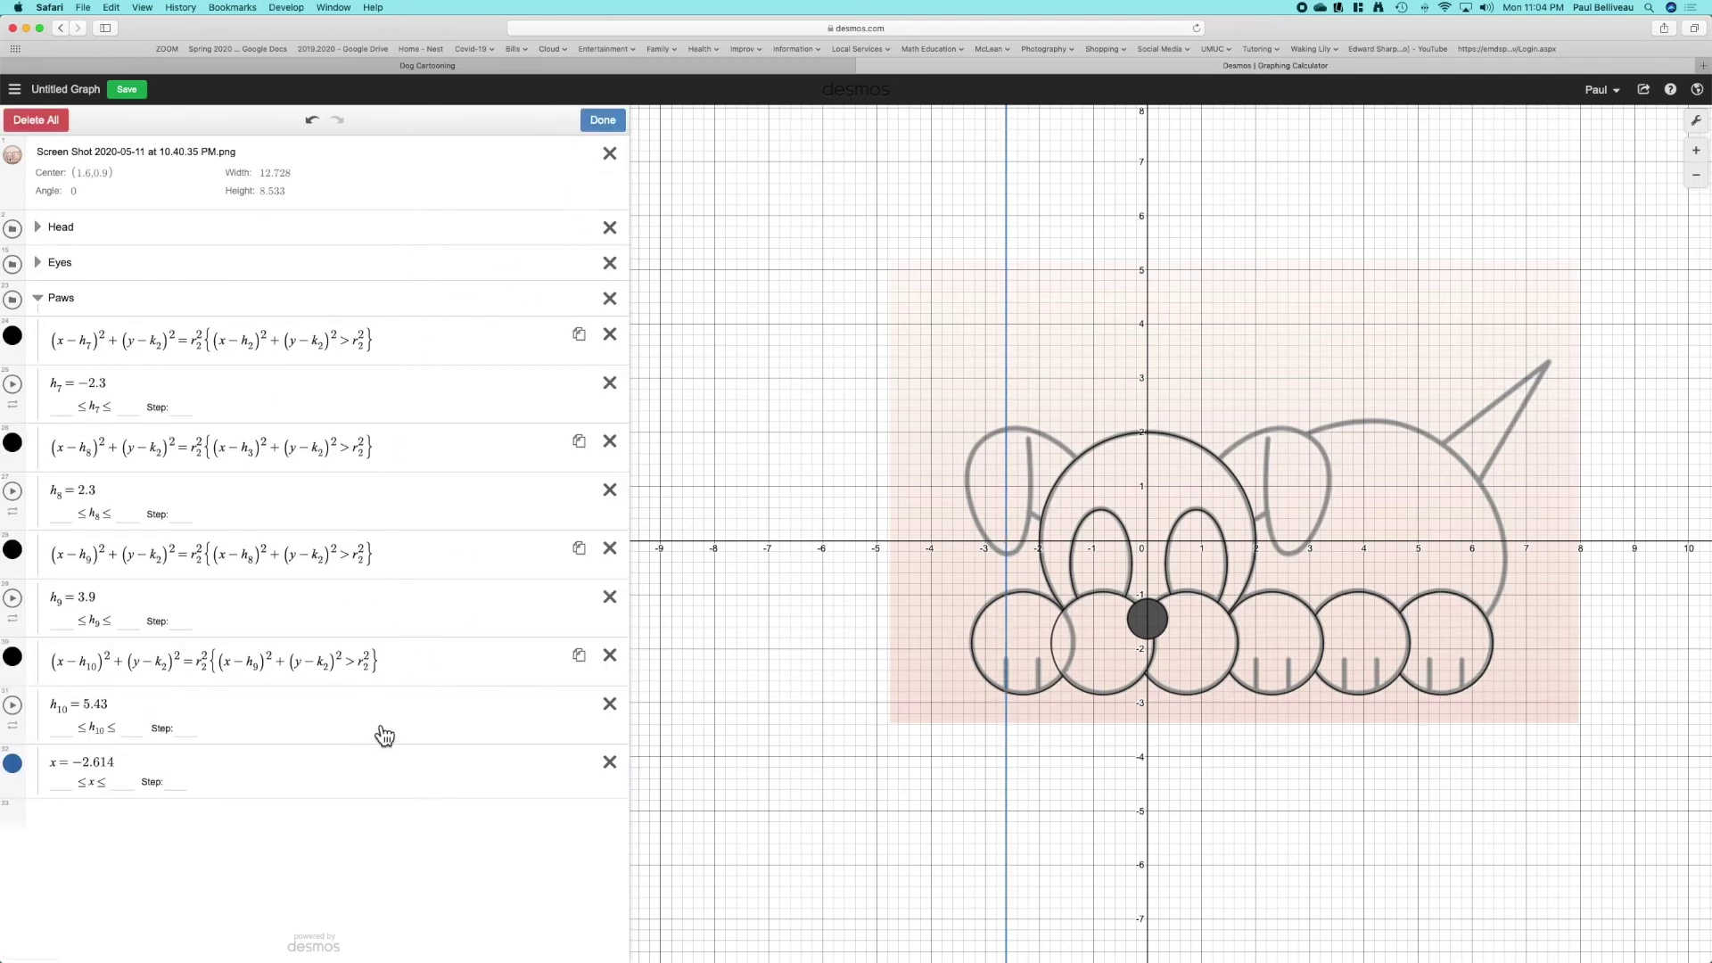
{"action": "left_click", "coordinate": [286, 769]}
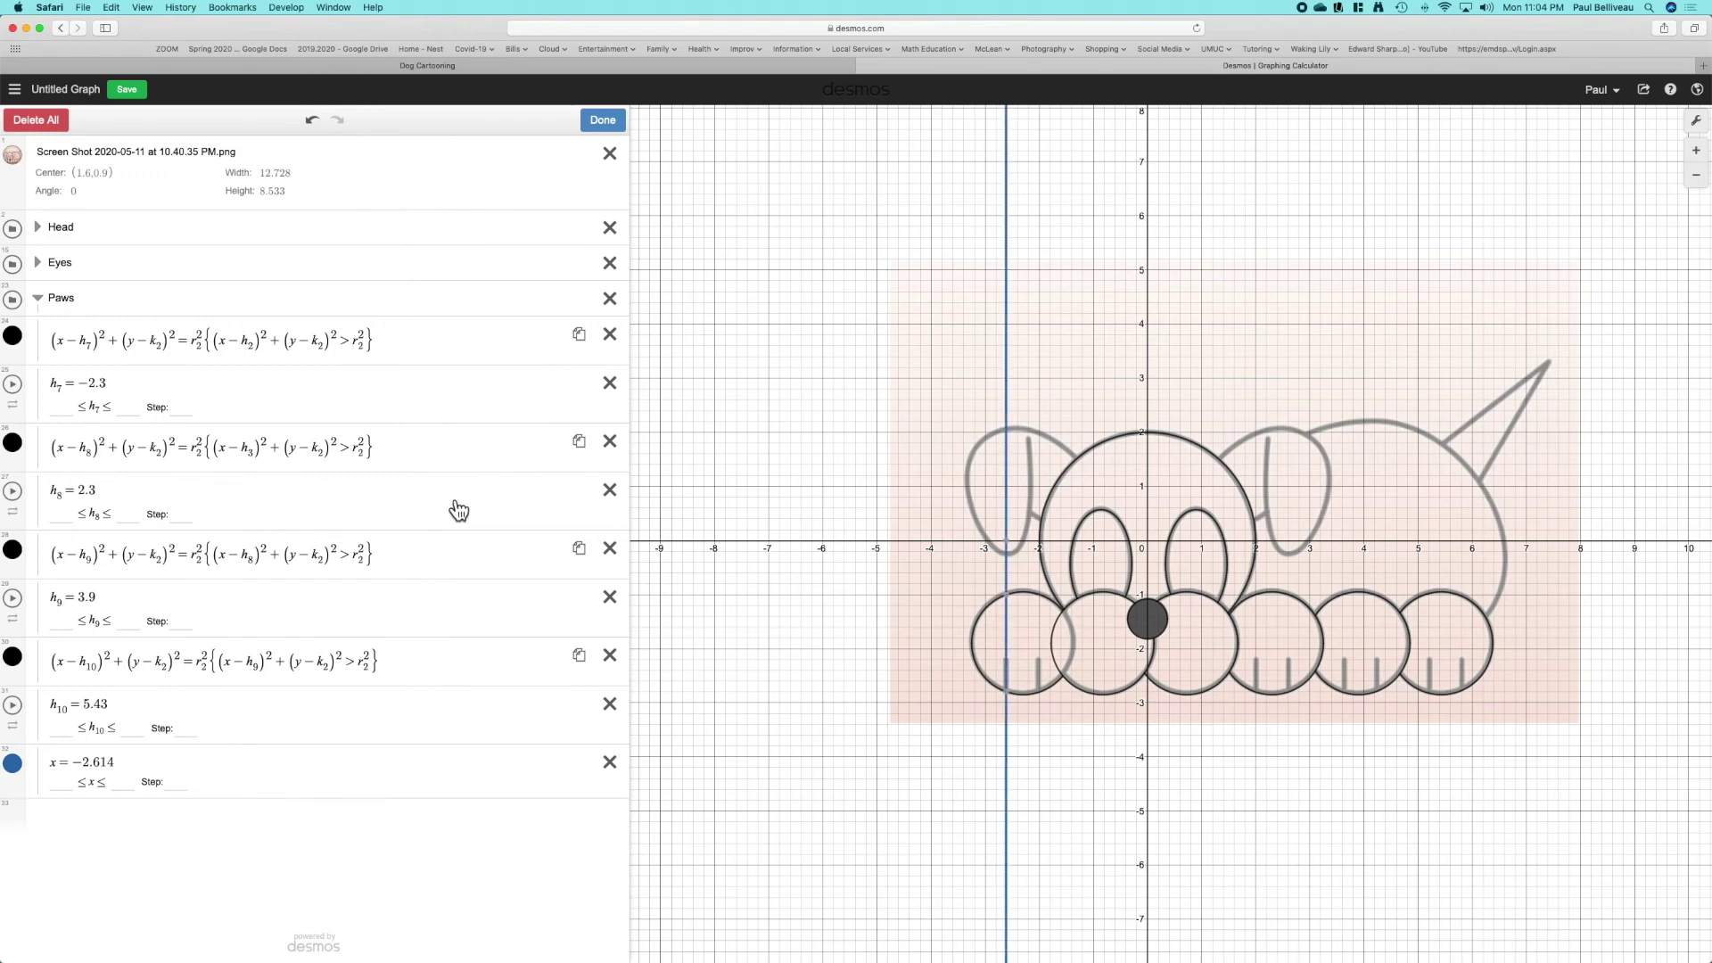
{"action": "left_click", "coordinate": [611, 128]}
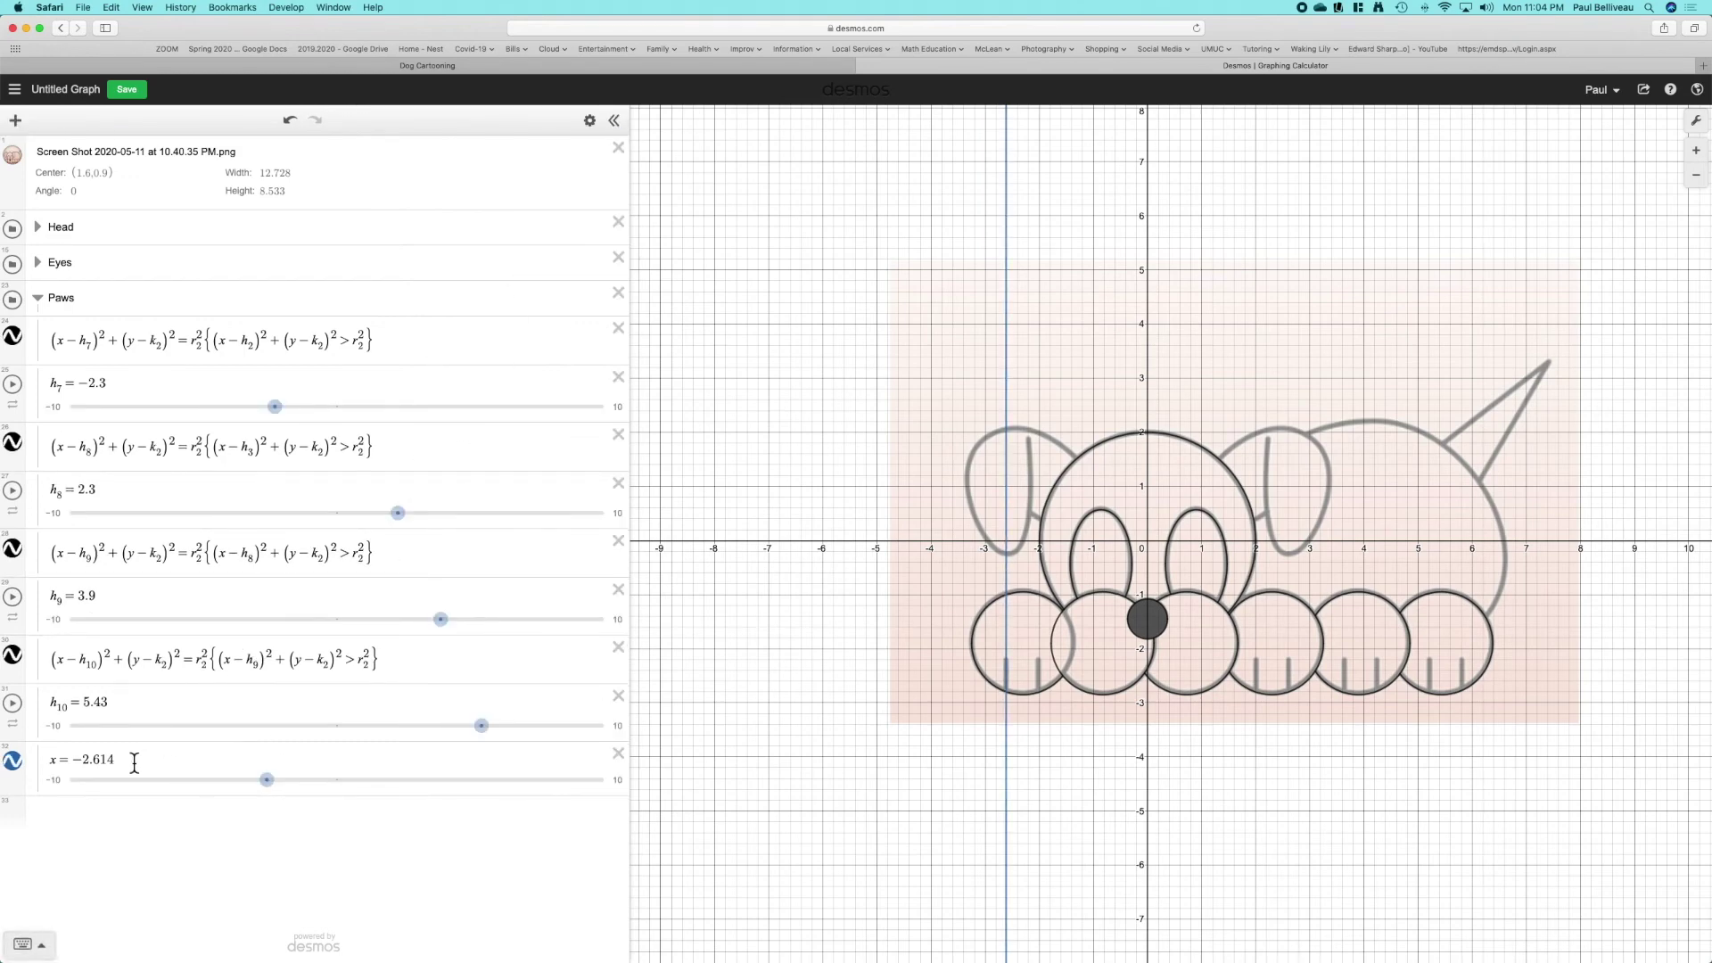
- Copy the toe line equation x=-2.614 into a new expression directly below it in the Paws folder
{"action": "left_click_drag", "start_coordinate": [129, 759], "coordinate": [44, 768]}
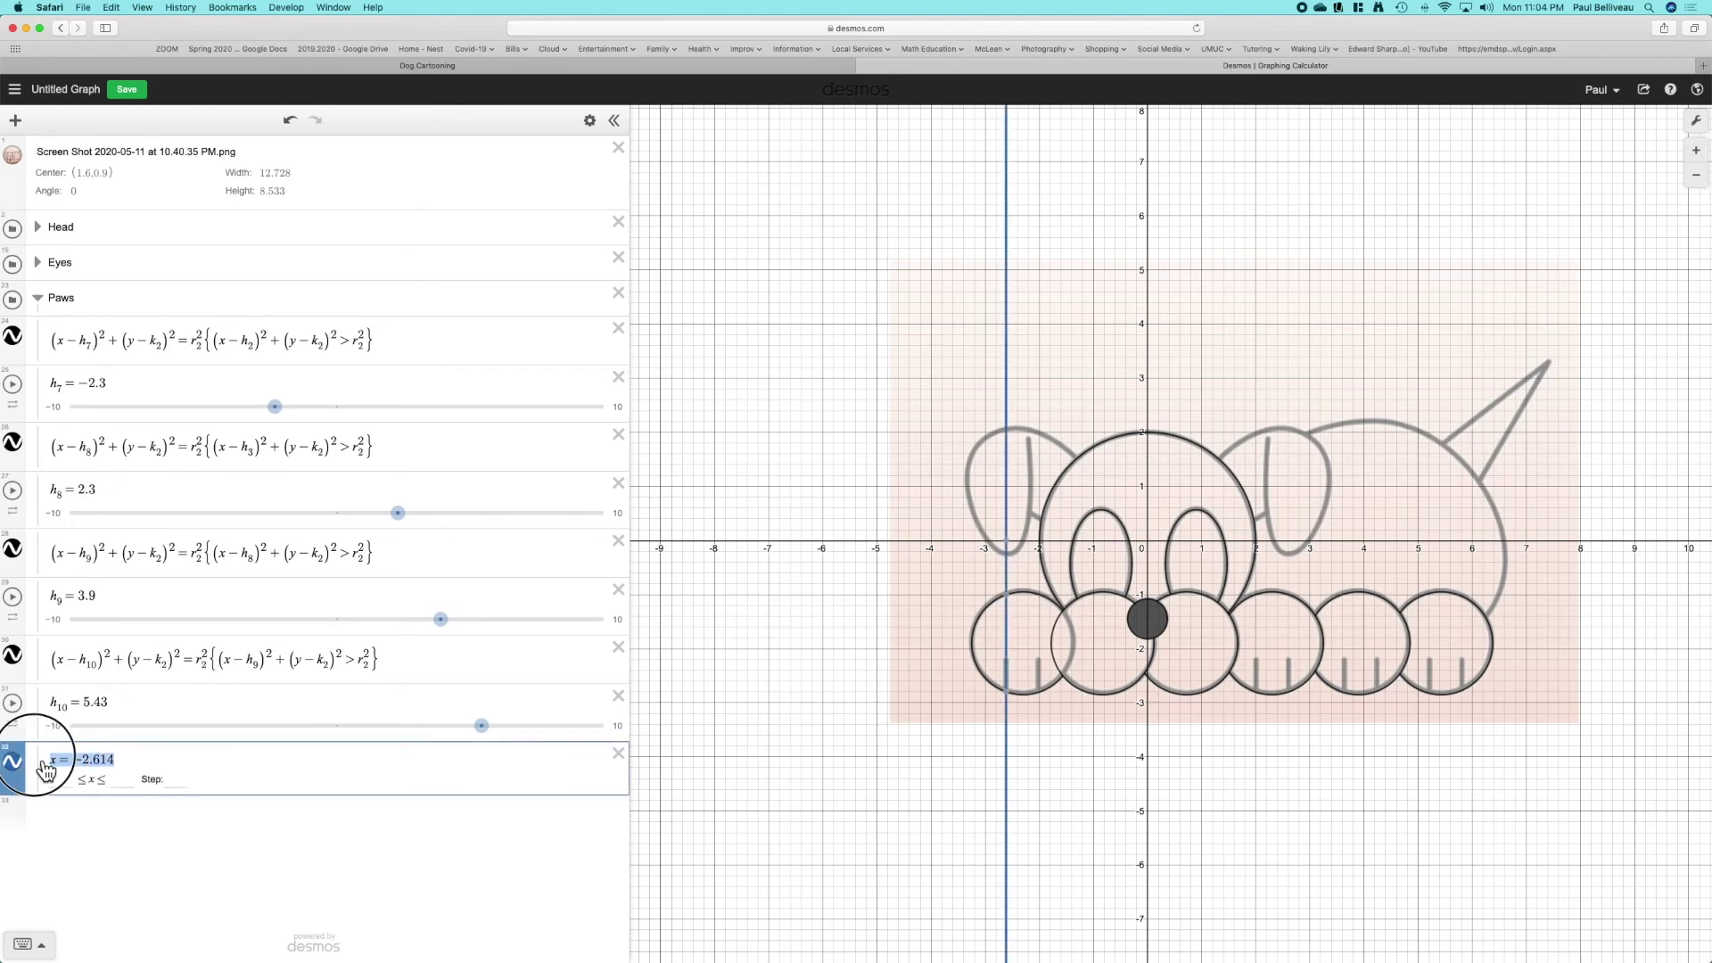
{"action": "left_click", "coordinate": [148, 768]}
{"action": "key", "text": "Return"}
{"action": "type", "text": "x=-2.614"}
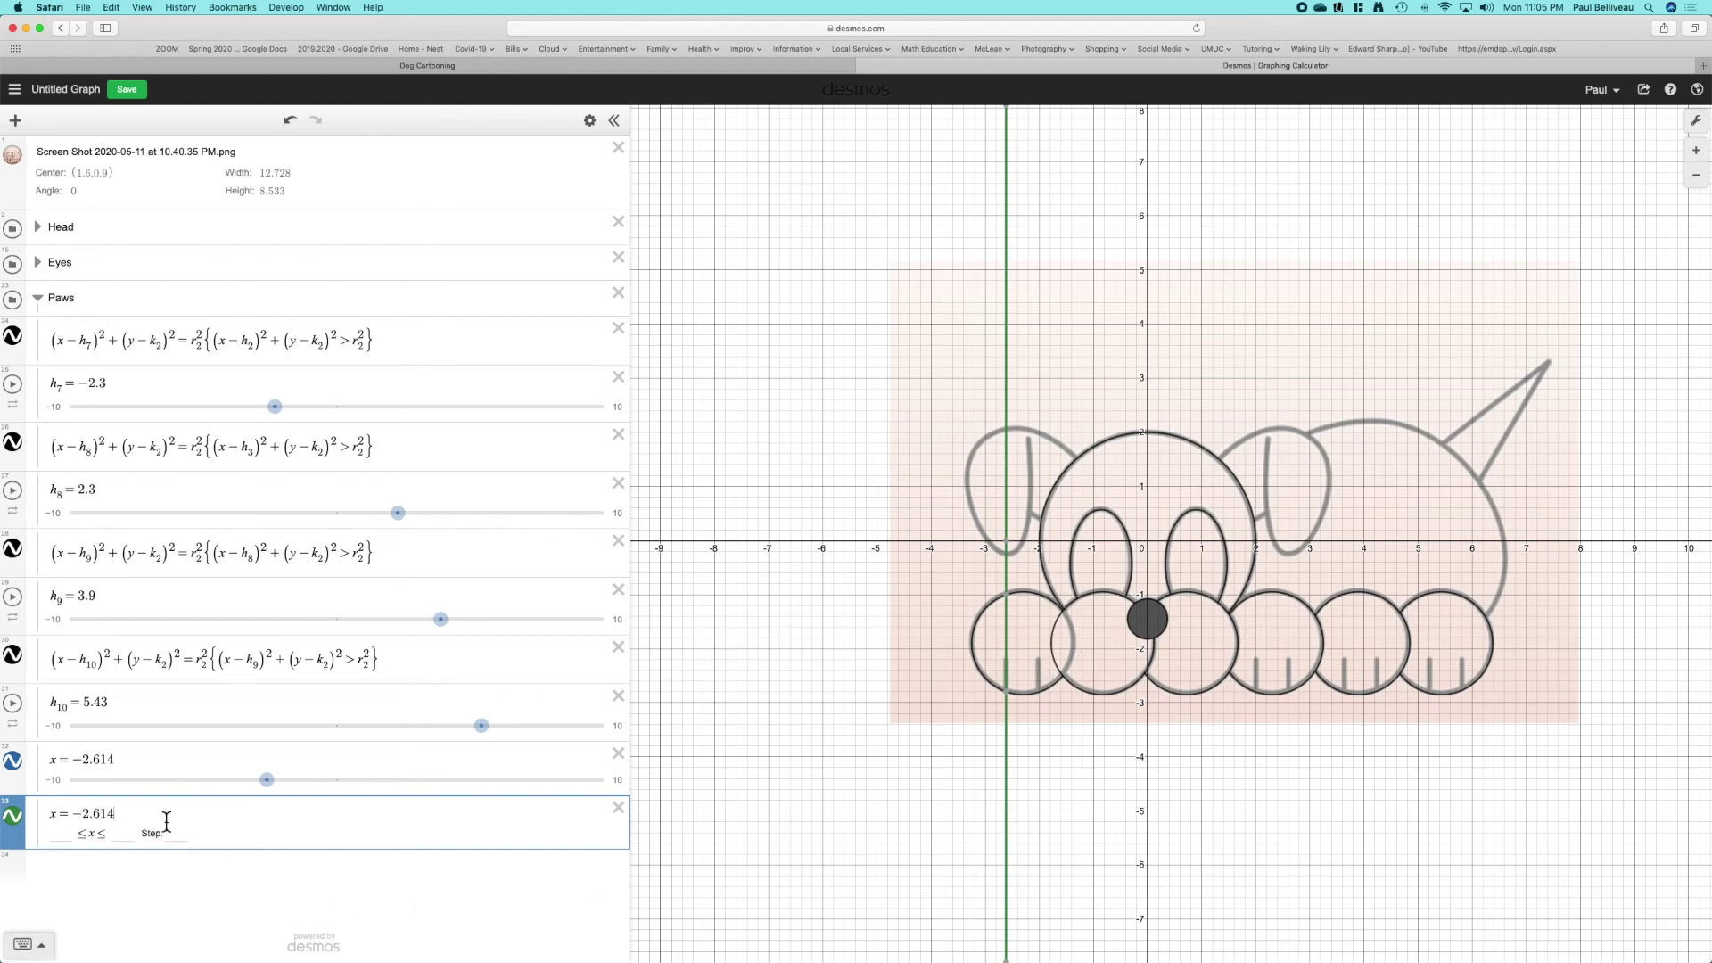
- Try values from x=-1.9 to x=-1.9999999 to fit the copied line to the leftmost paw's second toe mark
{"action": "key", "text": "BackSpace"}
{"action": "key", "text": "BackSpace"}
{"action": "key", "text": "BackSpace"}
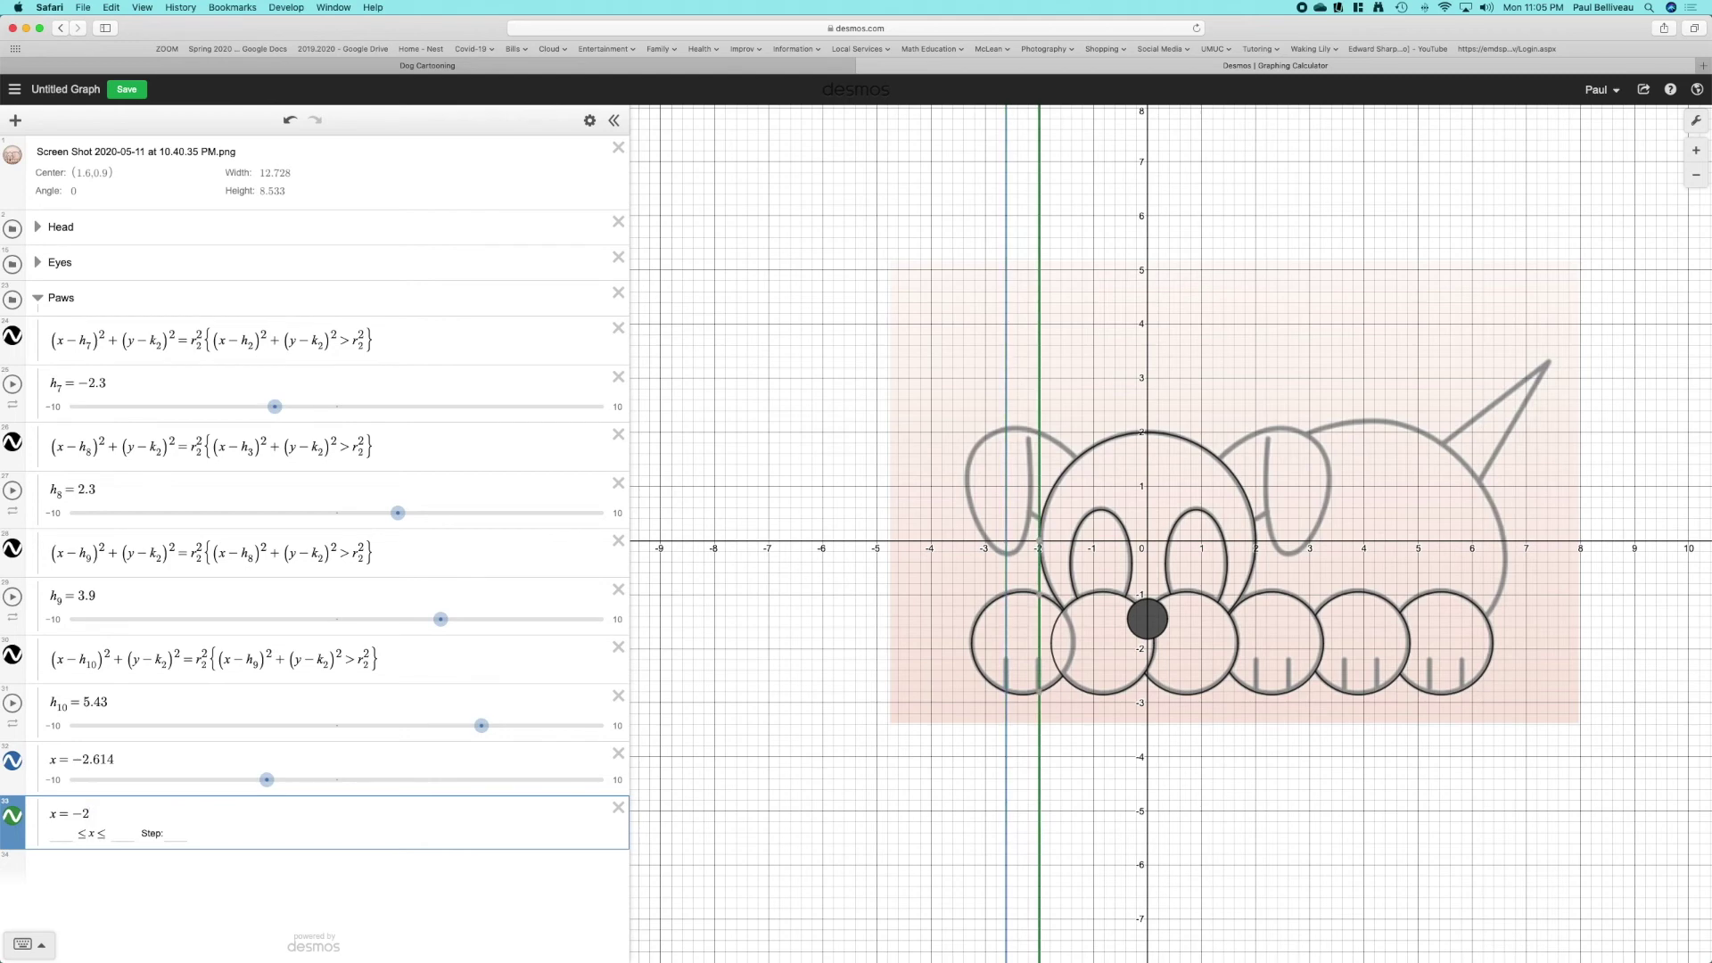
{"action": "key", "text": "BackSpace"}
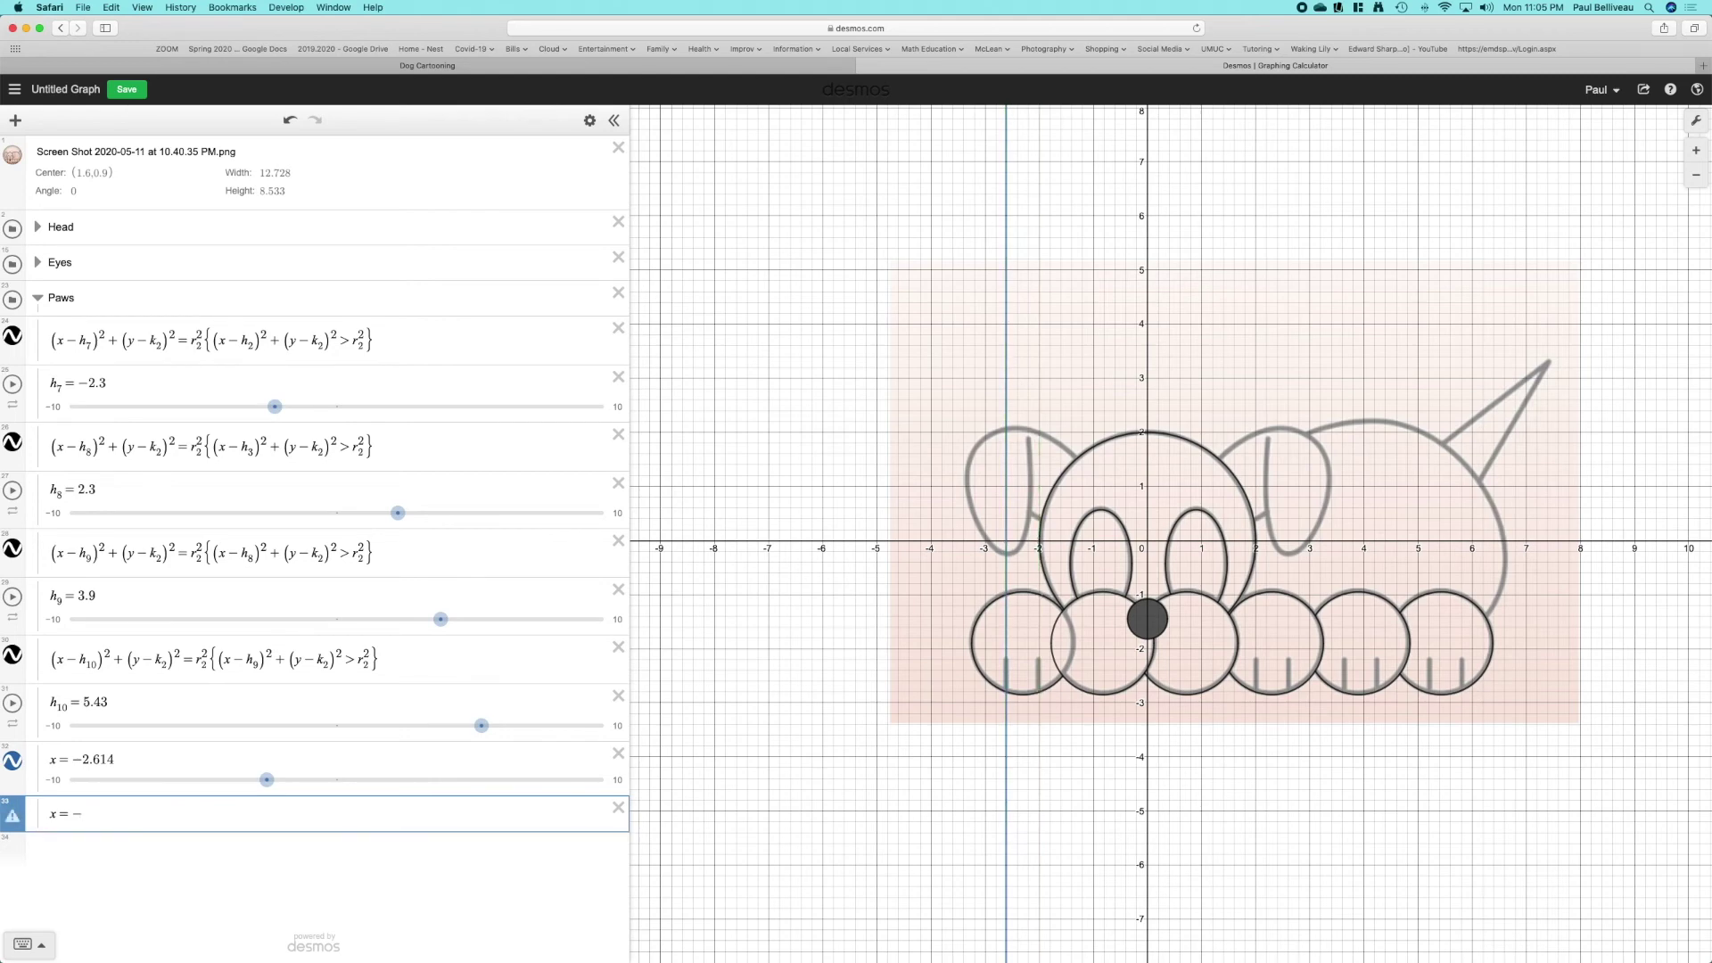
{"action": "type", "text": "1.9"}
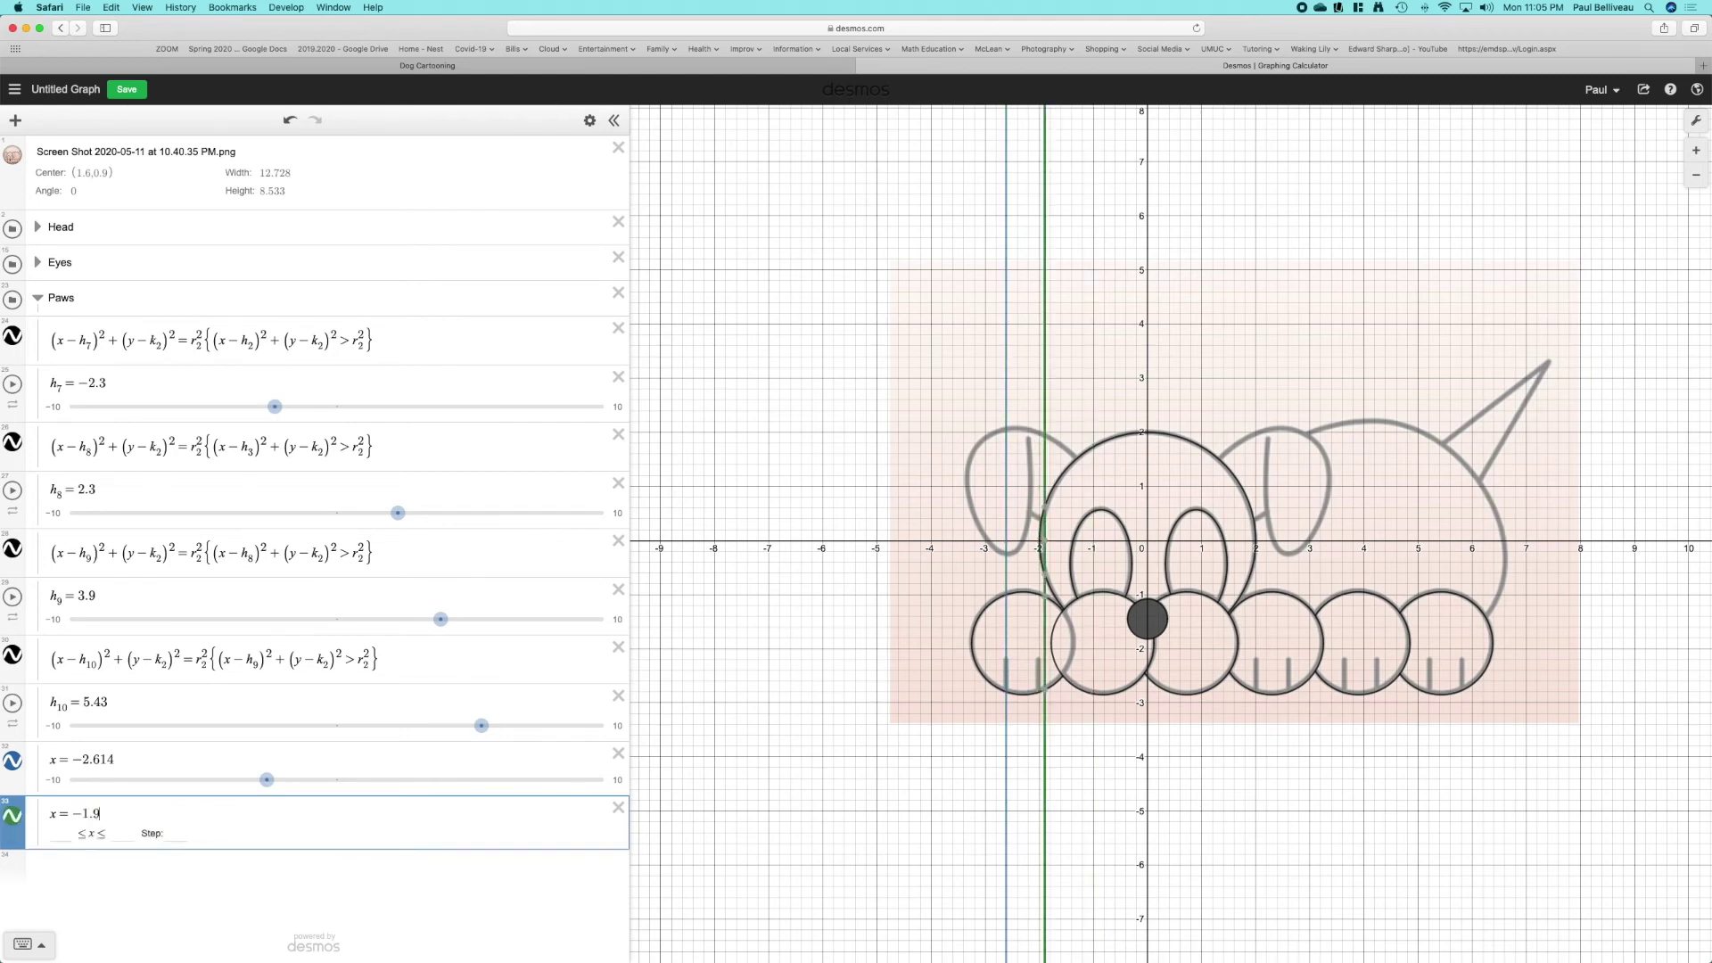
{"action": "type", "text": "999999"}
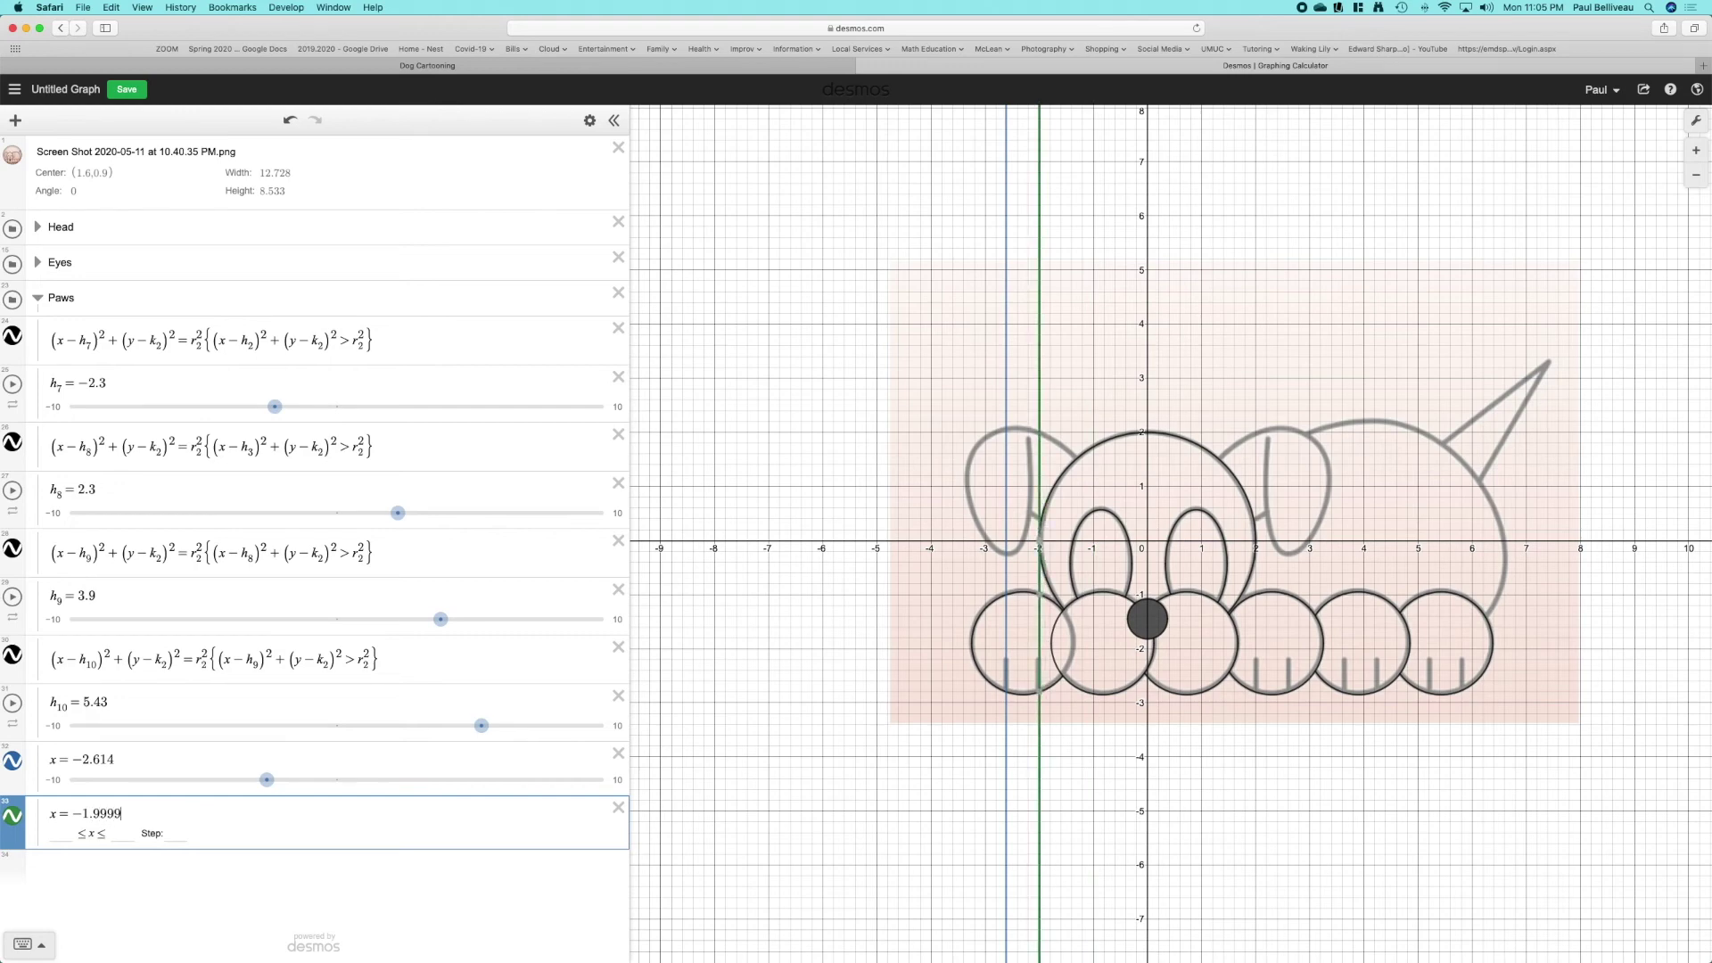
{"action": "key", "text": "BackSpace"}
{"action": "key", "text": "BackSpace"}
{"action": "key", "text": "BackSpace"}
{"action": "key", "text": "BackSpace"}
{"action": "key", "text": "BackSpace"}
{"action": "key", "text": "BackSpace"}
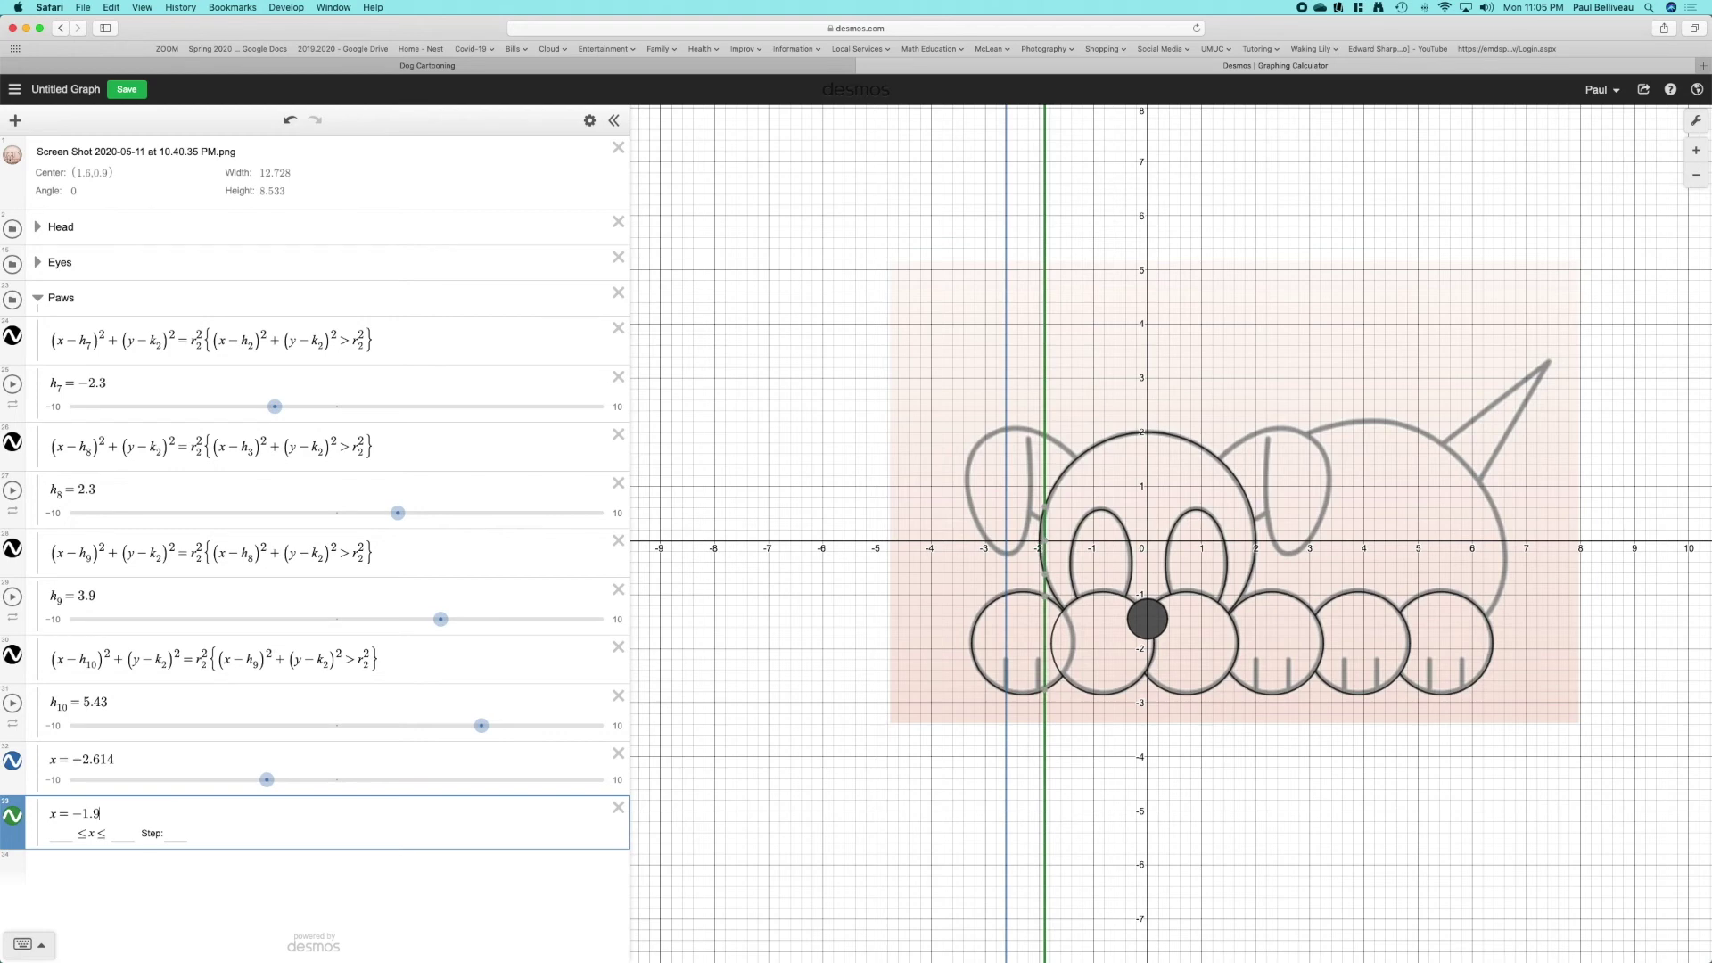
{"action": "type", "text": "9"}
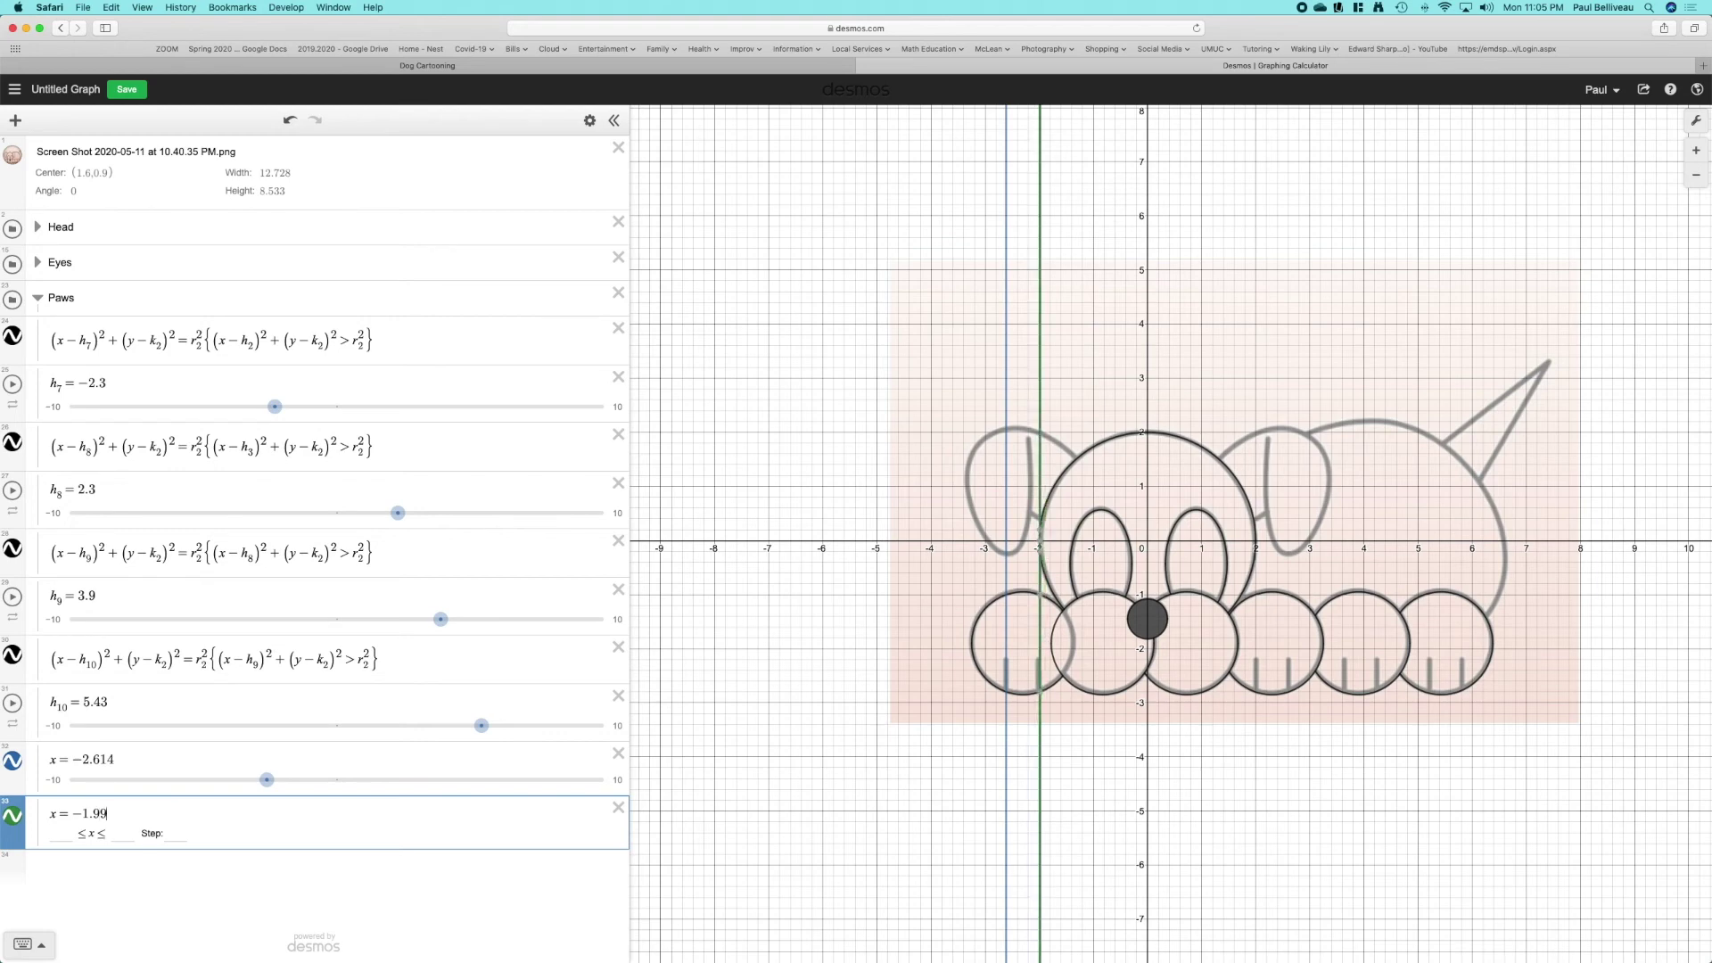
{"action": "type", "text": "99999"}
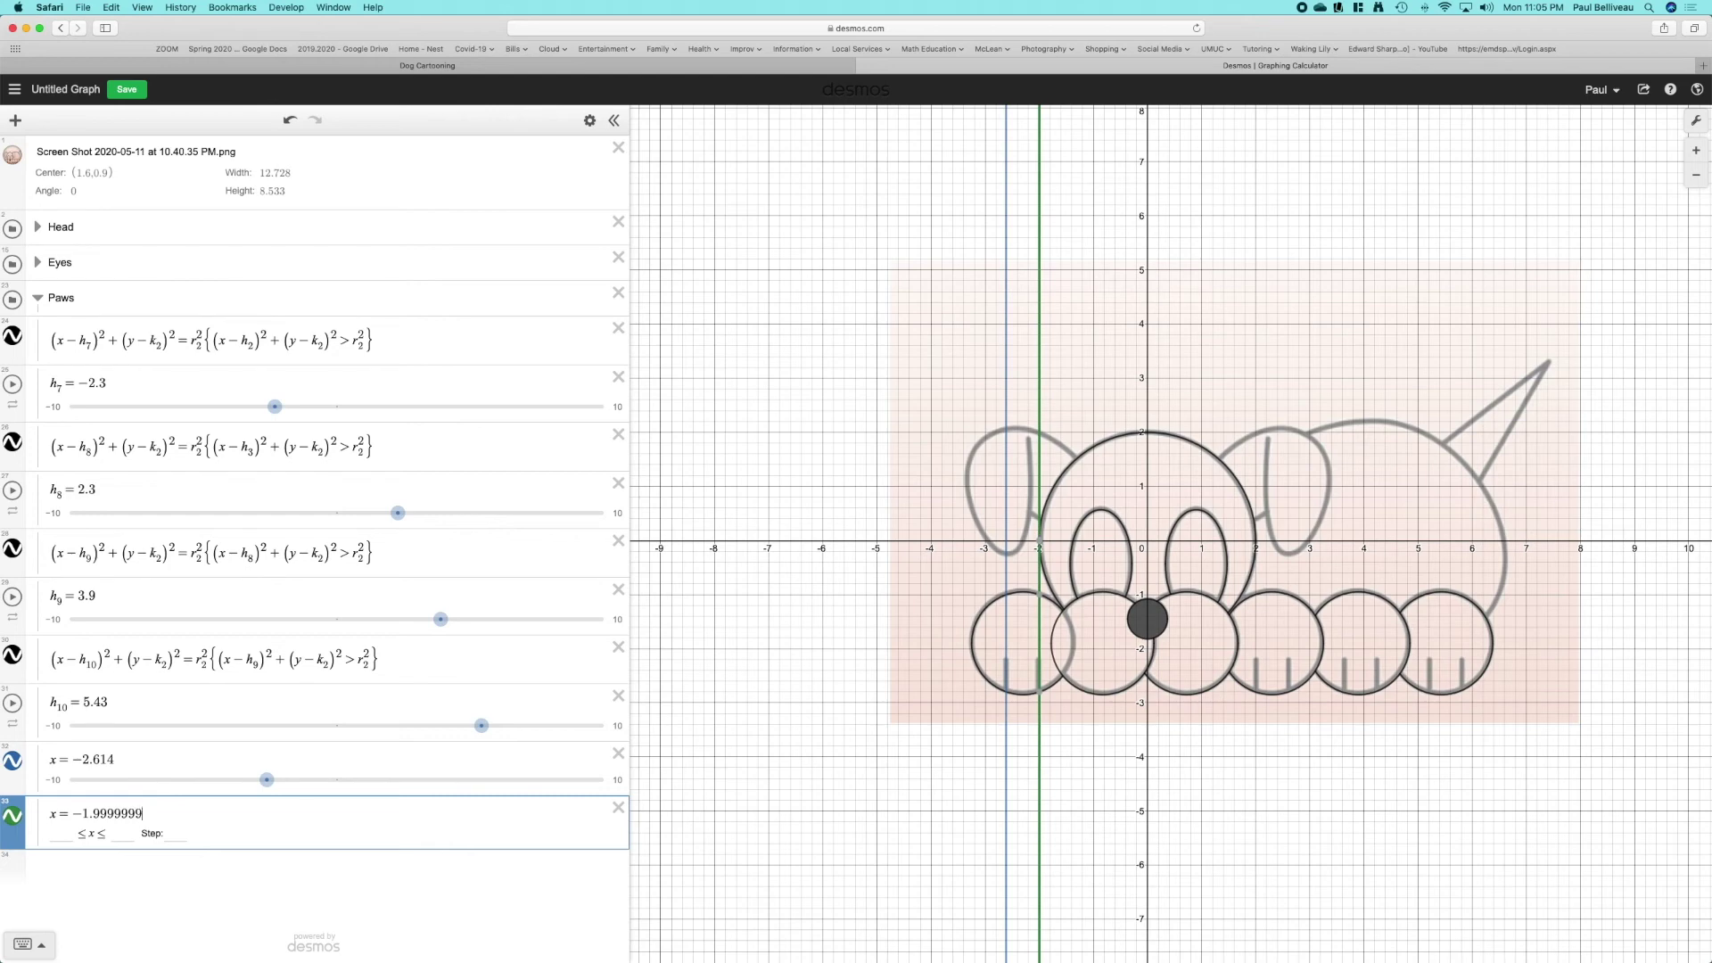
- Set the second vertical toe line to x=-2.03 so it lies over the leftmost paw's second toe mark
{"action": "key", "text": "BackSpace"}
{"action": "key", "text": "BackSpace"}
{"action": "key", "text": "BackSpace"}
{"action": "key", "text": "BackSpace"}
{"action": "key", "text": "BackSpace"}
{"action": "key", "text": "BackSpace"}
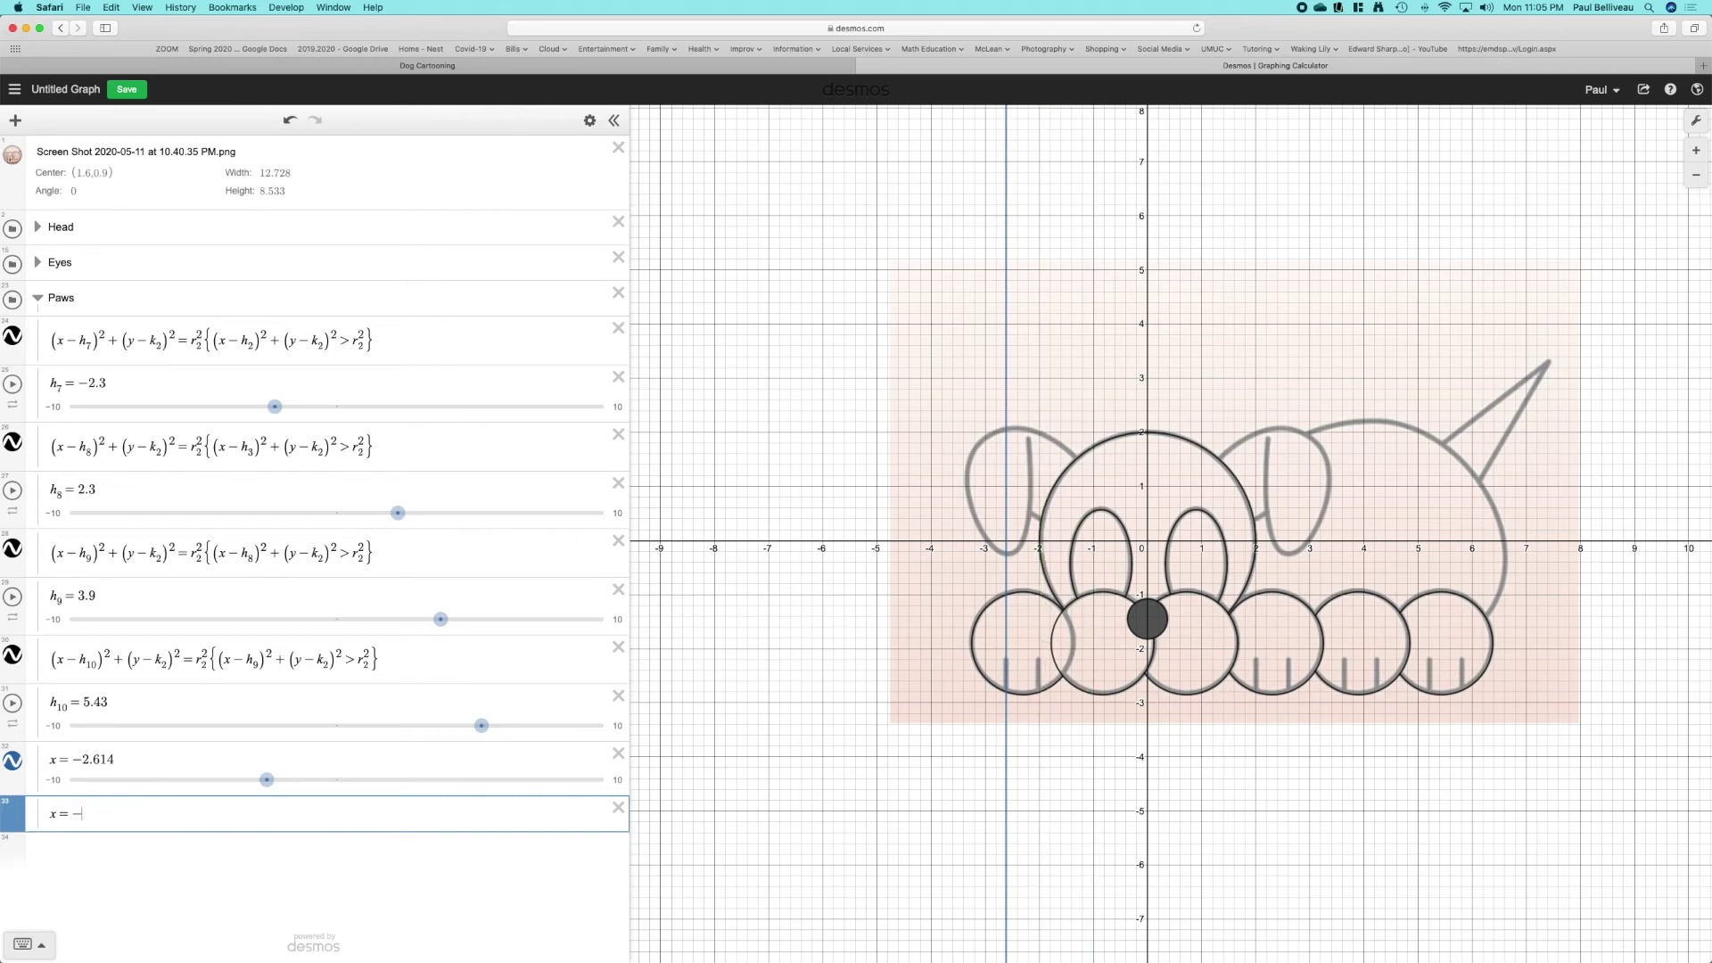
{"action": "type", "text": "2"}
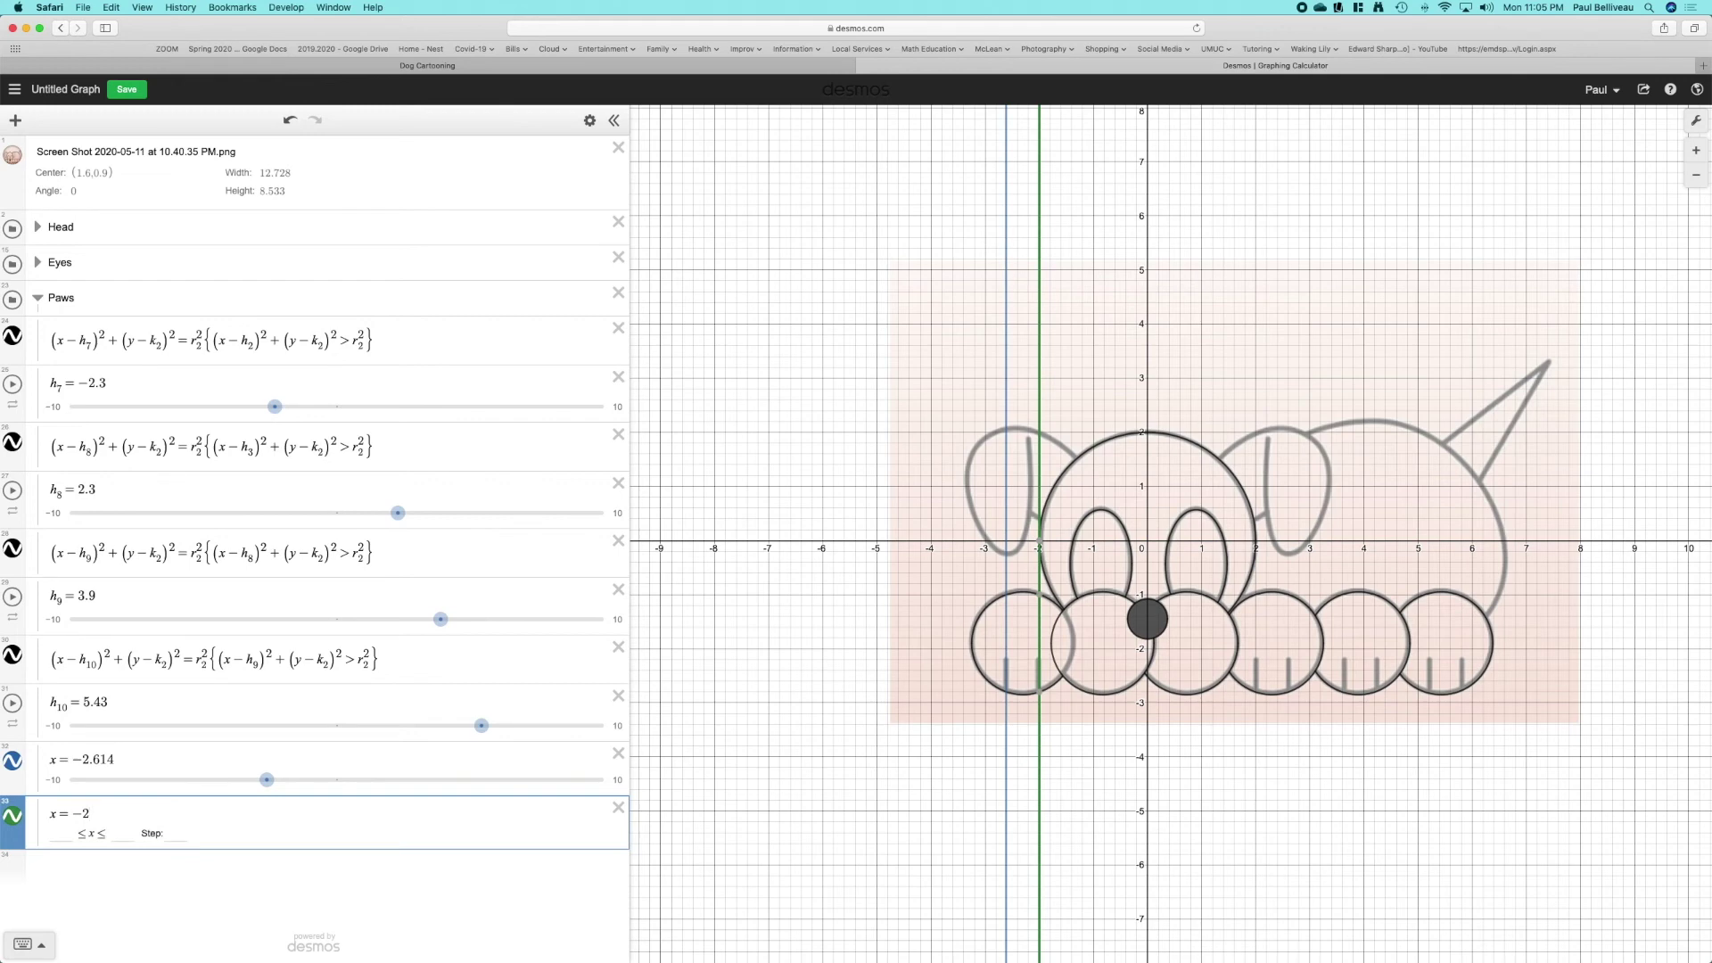
{"action": "type", "text": ".1"}
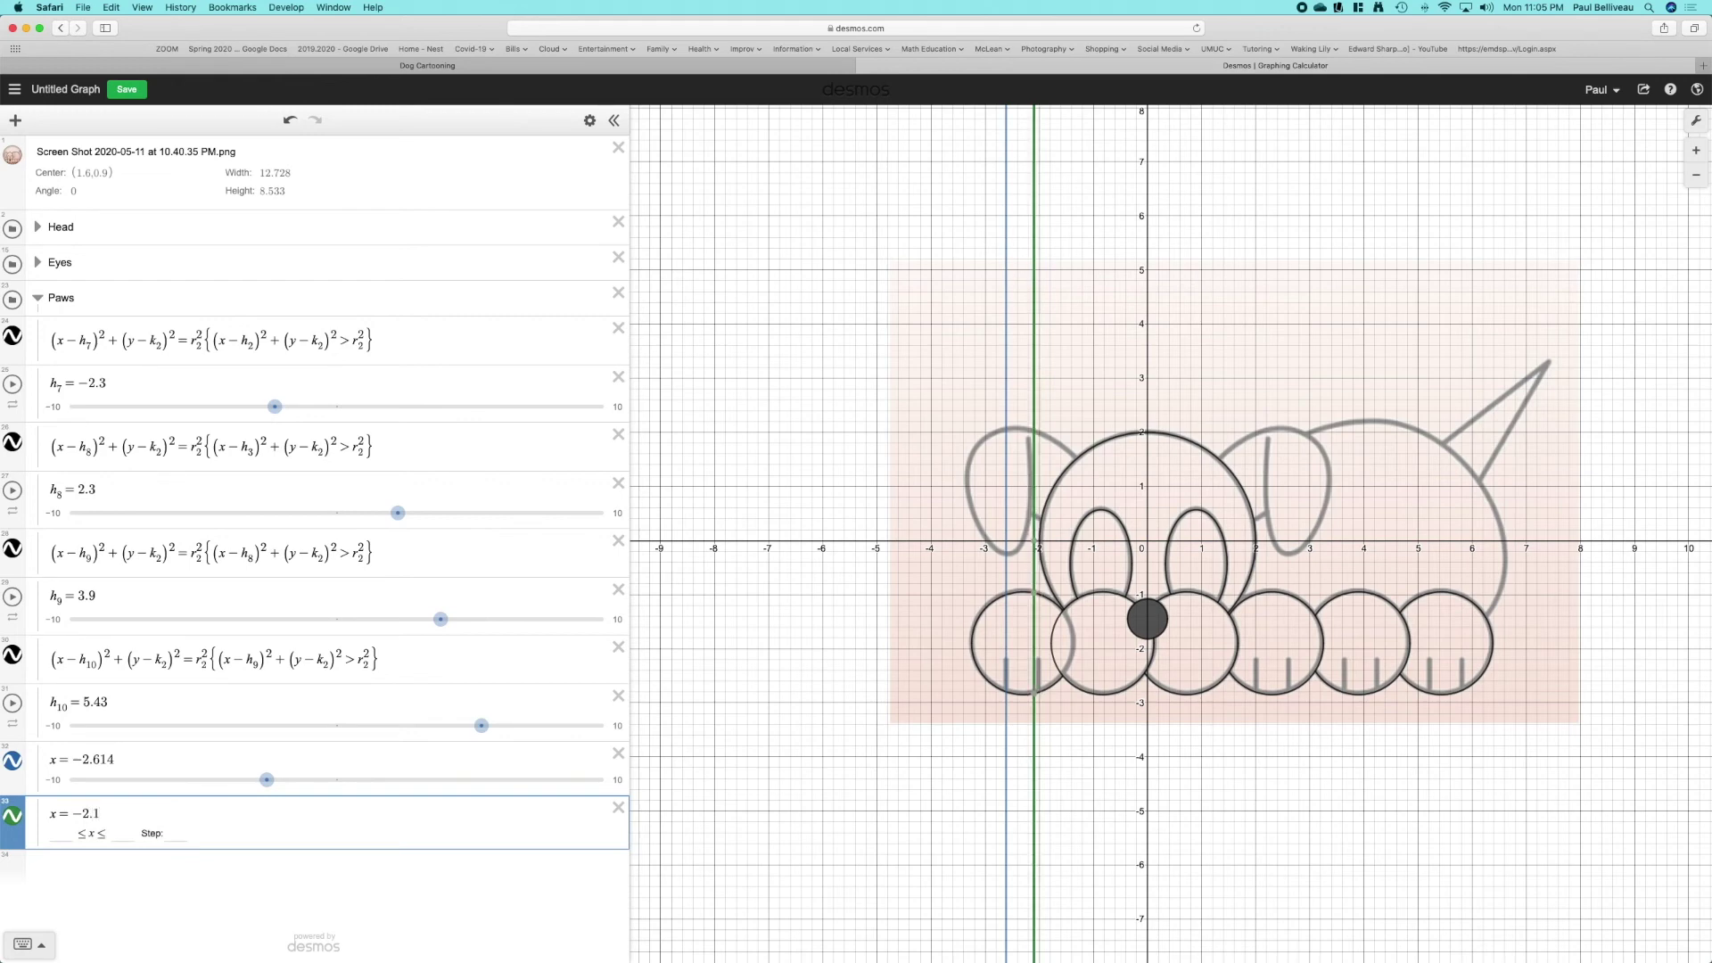
{"action": "key", "text": "BackSpace"}
{"action": "type", "text": "0"}
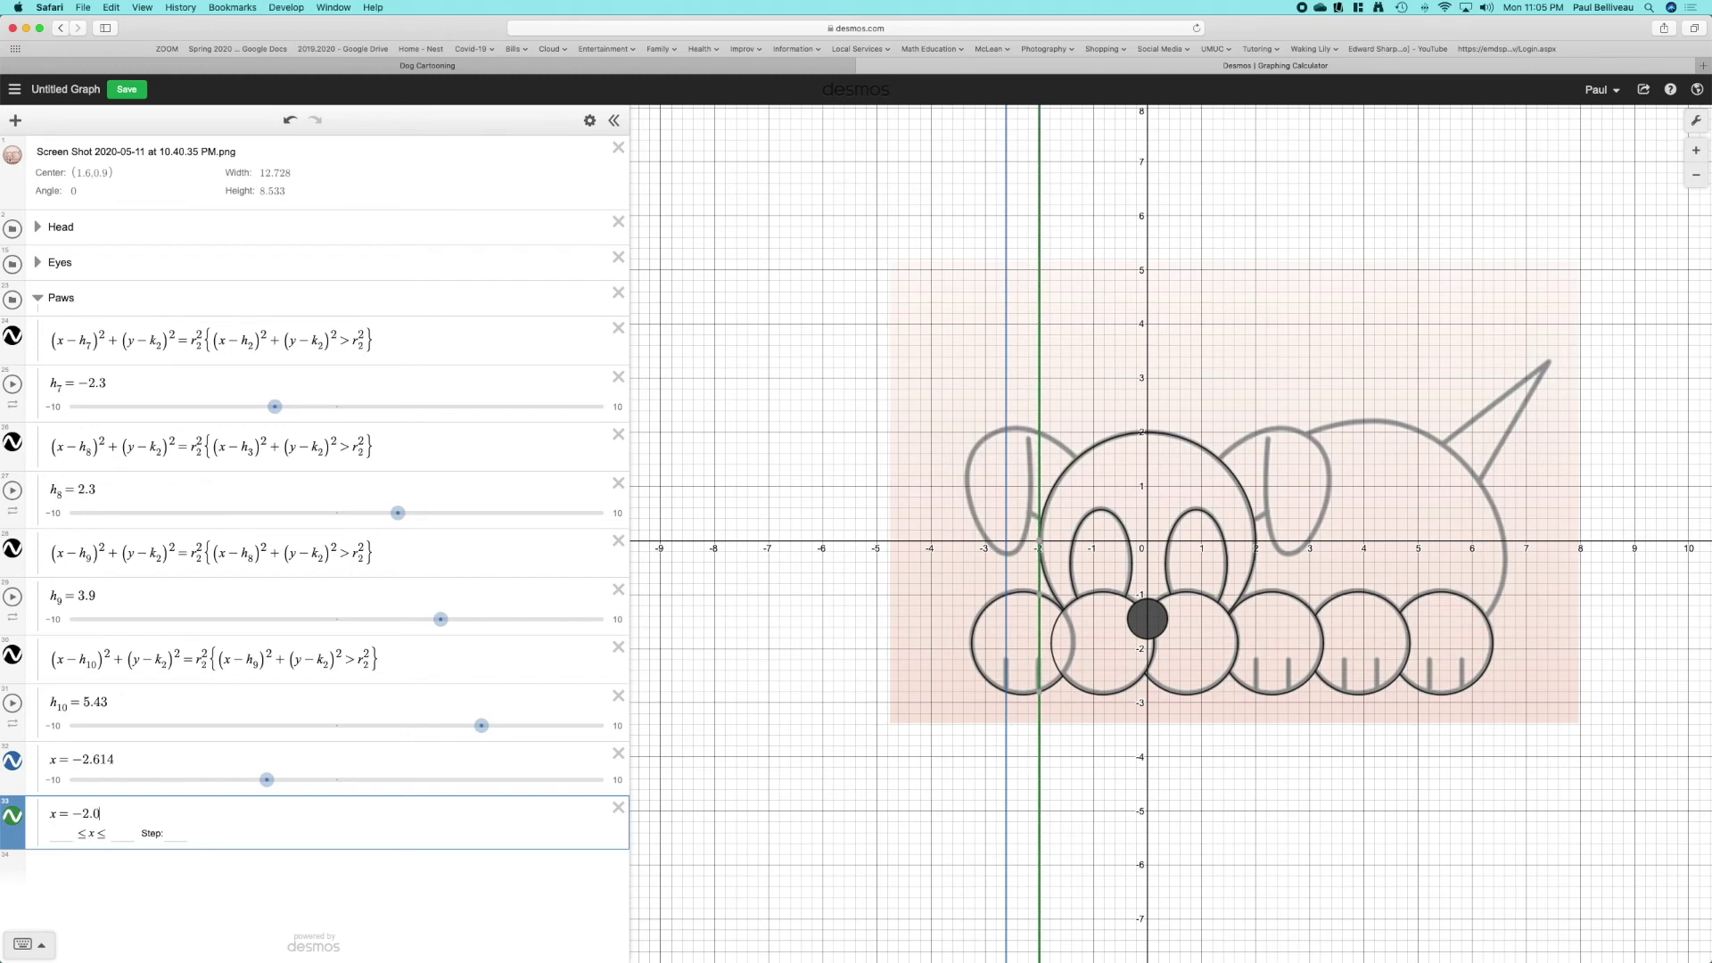
{"action": "type", "text": "3"}
{"action": "key", "text": "BackSpace"}
{"action": "type", "text": "3"}
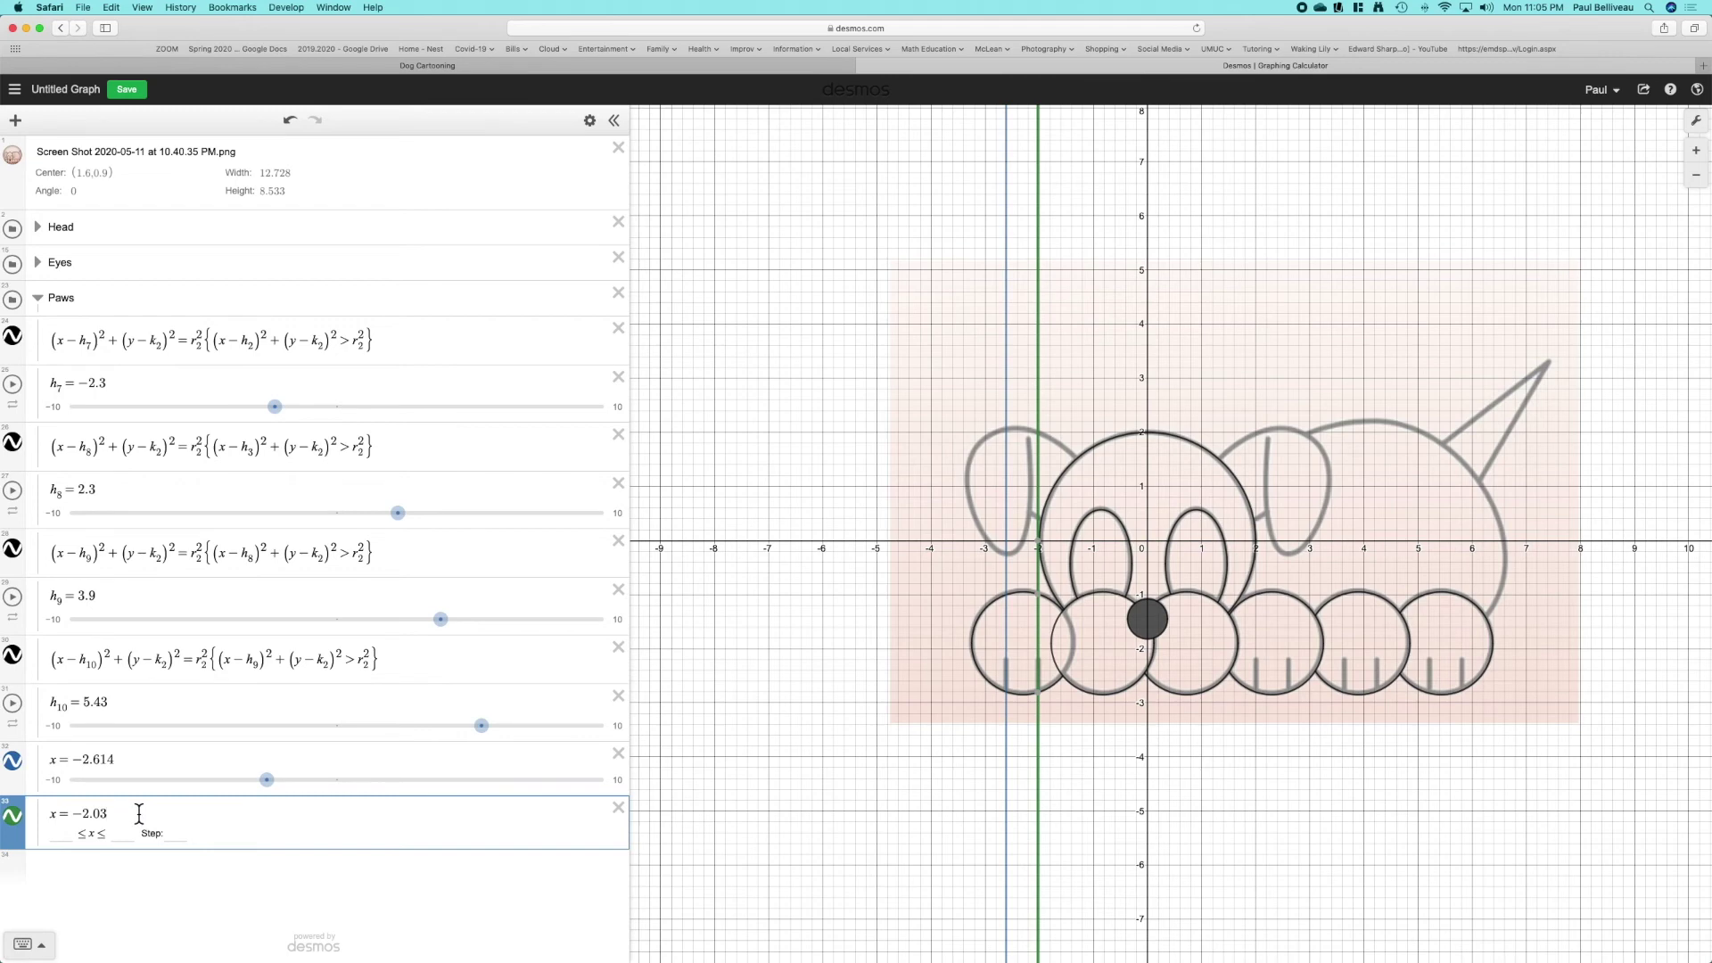
- Add the vertical line x=2.009 in the Paws folder, over the first toe mark of the fourth paw from the left
{"action": "key", "text": "Return"}
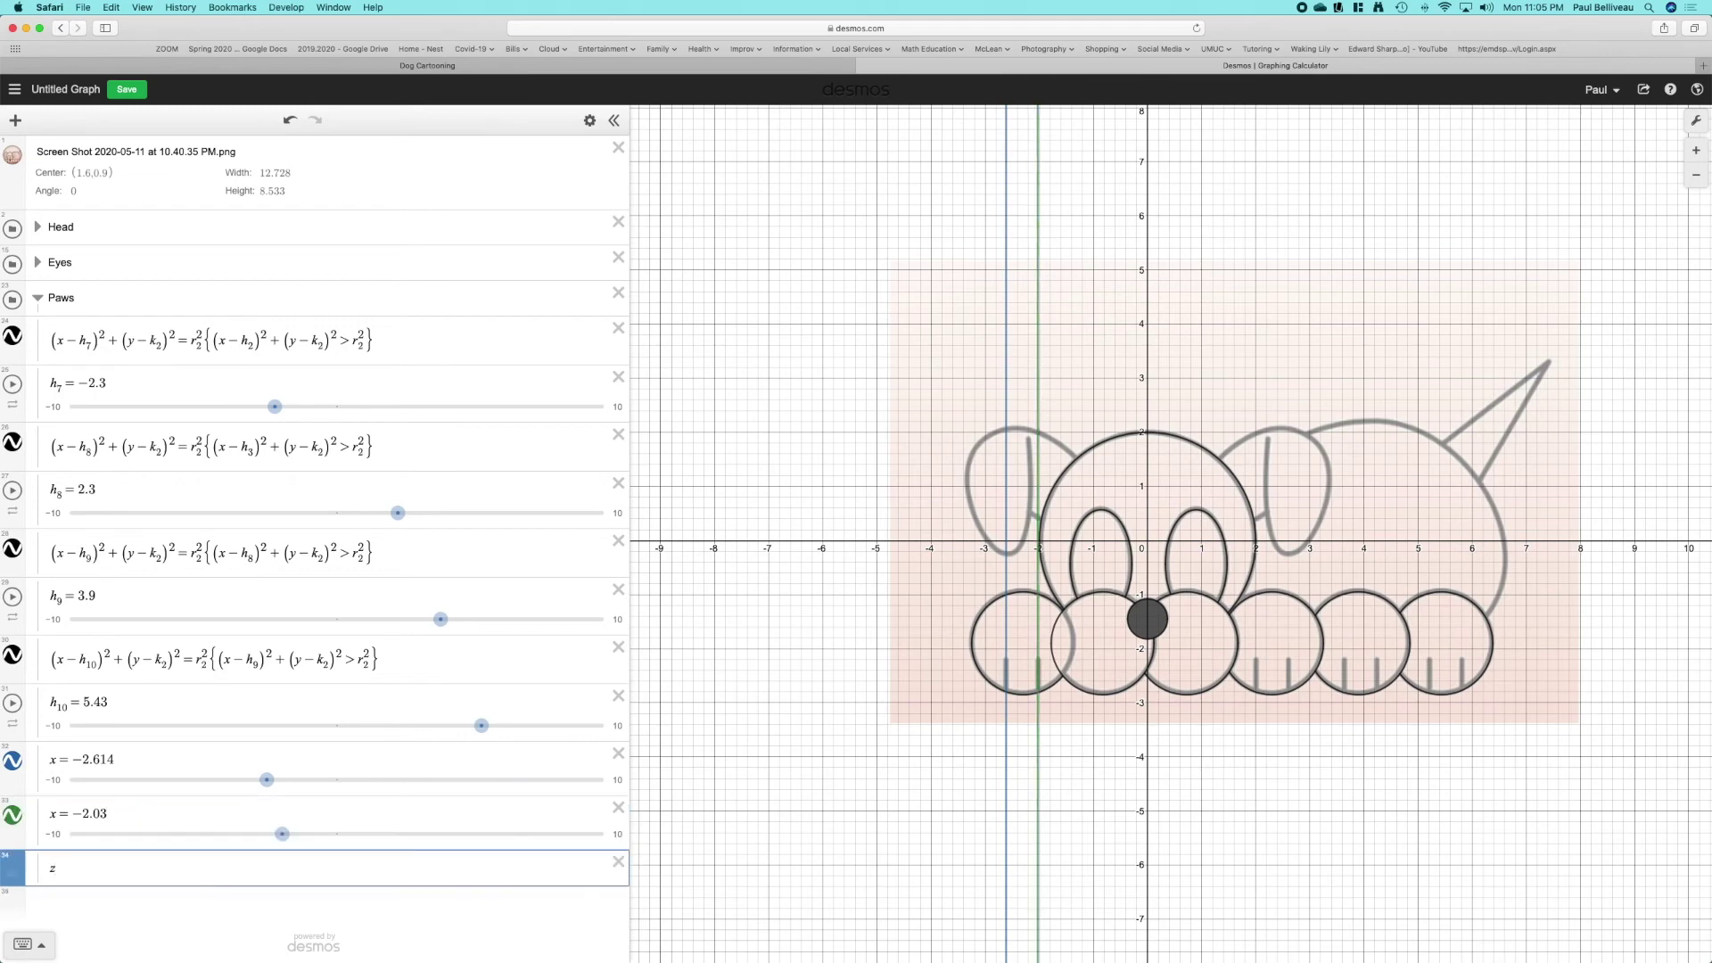
{"action": "key", "text": "BackSpace"}
{"action": "type", "text": "x"}
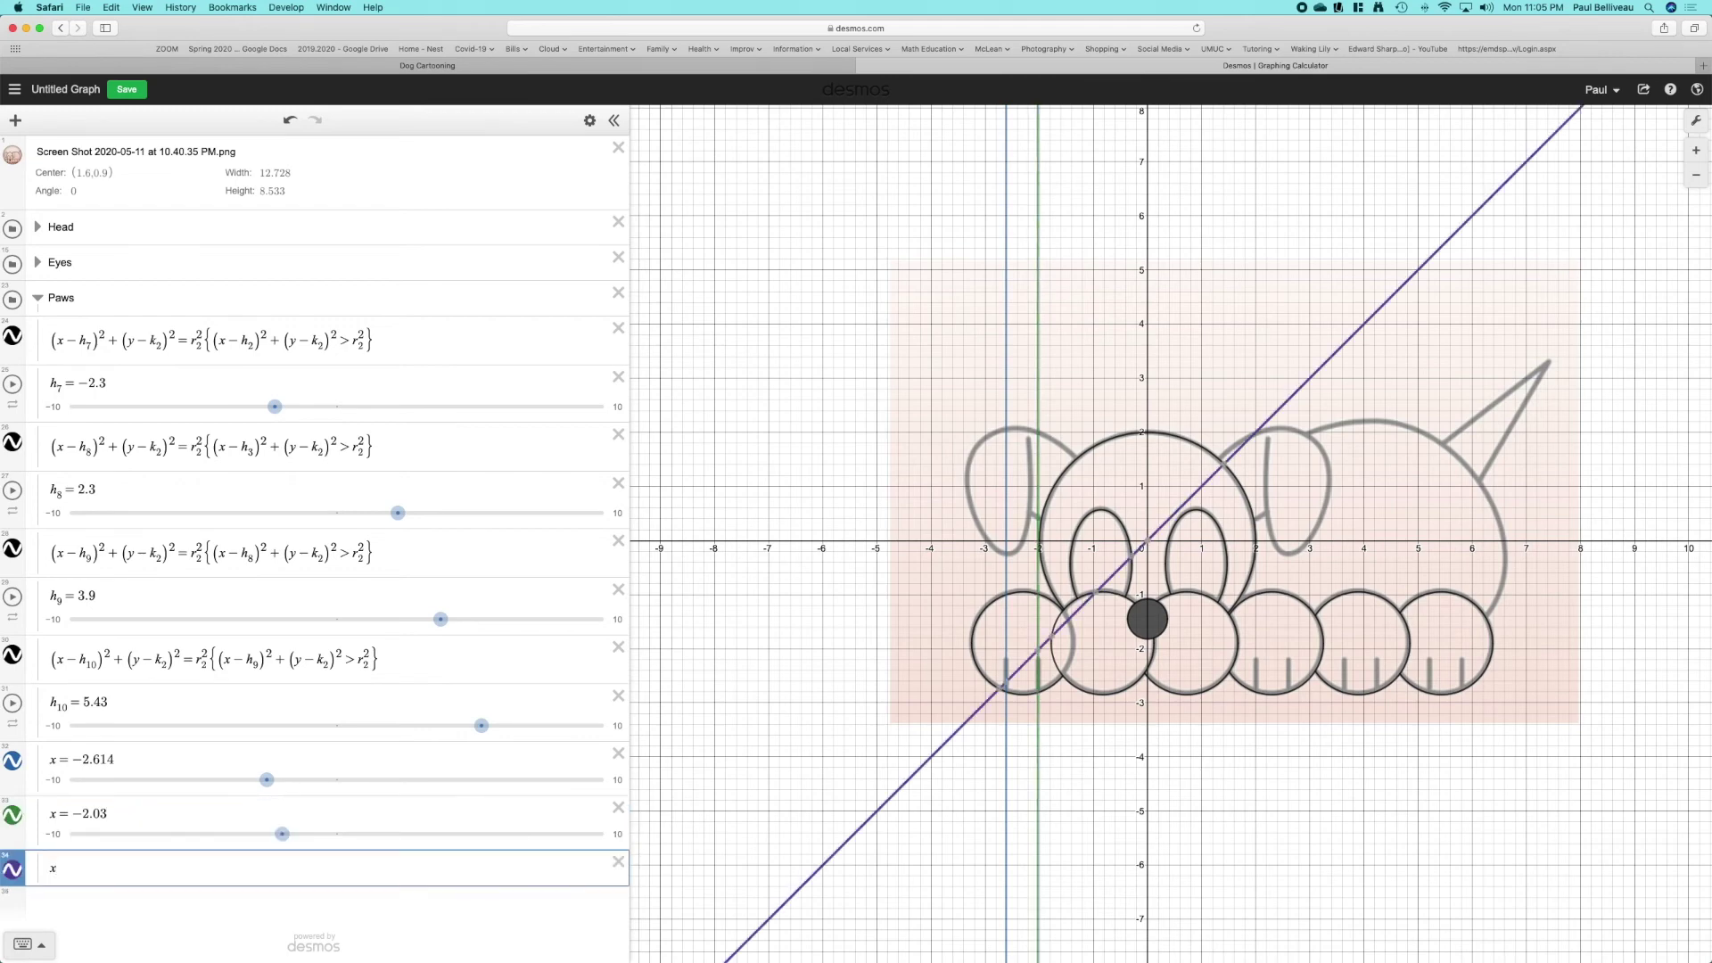
{"action": "type", "text": "="}
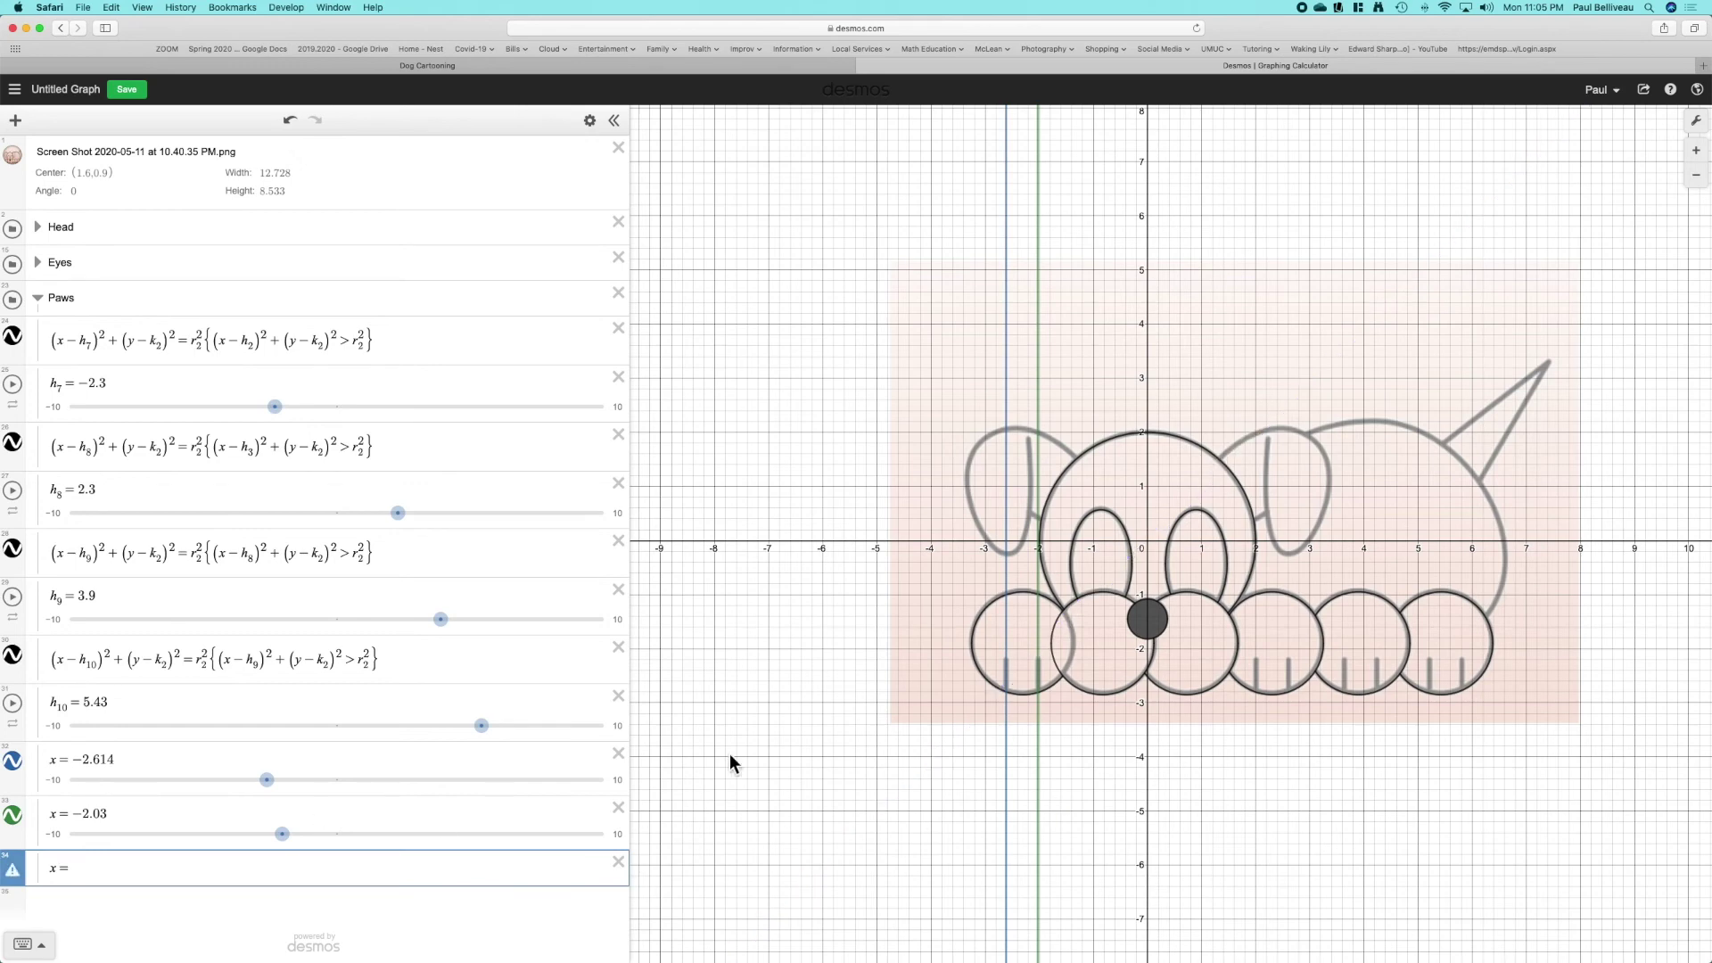
{"action": "type", "text": "2"}
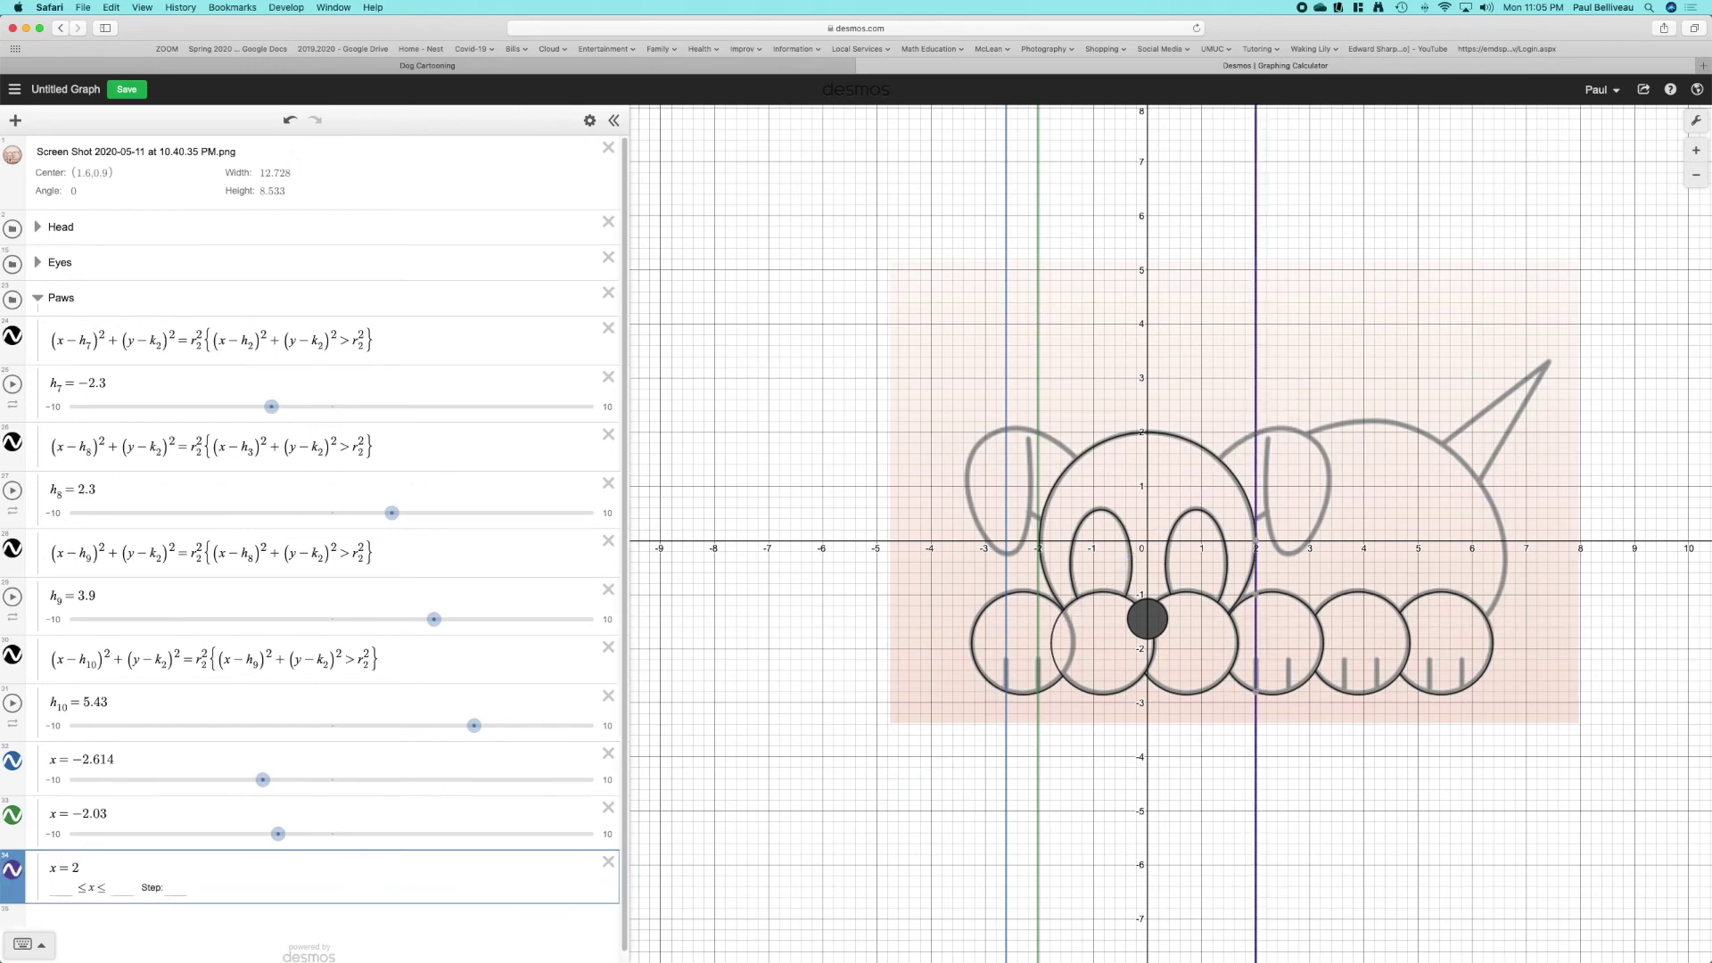
{"action": "type", "text": ".1"}
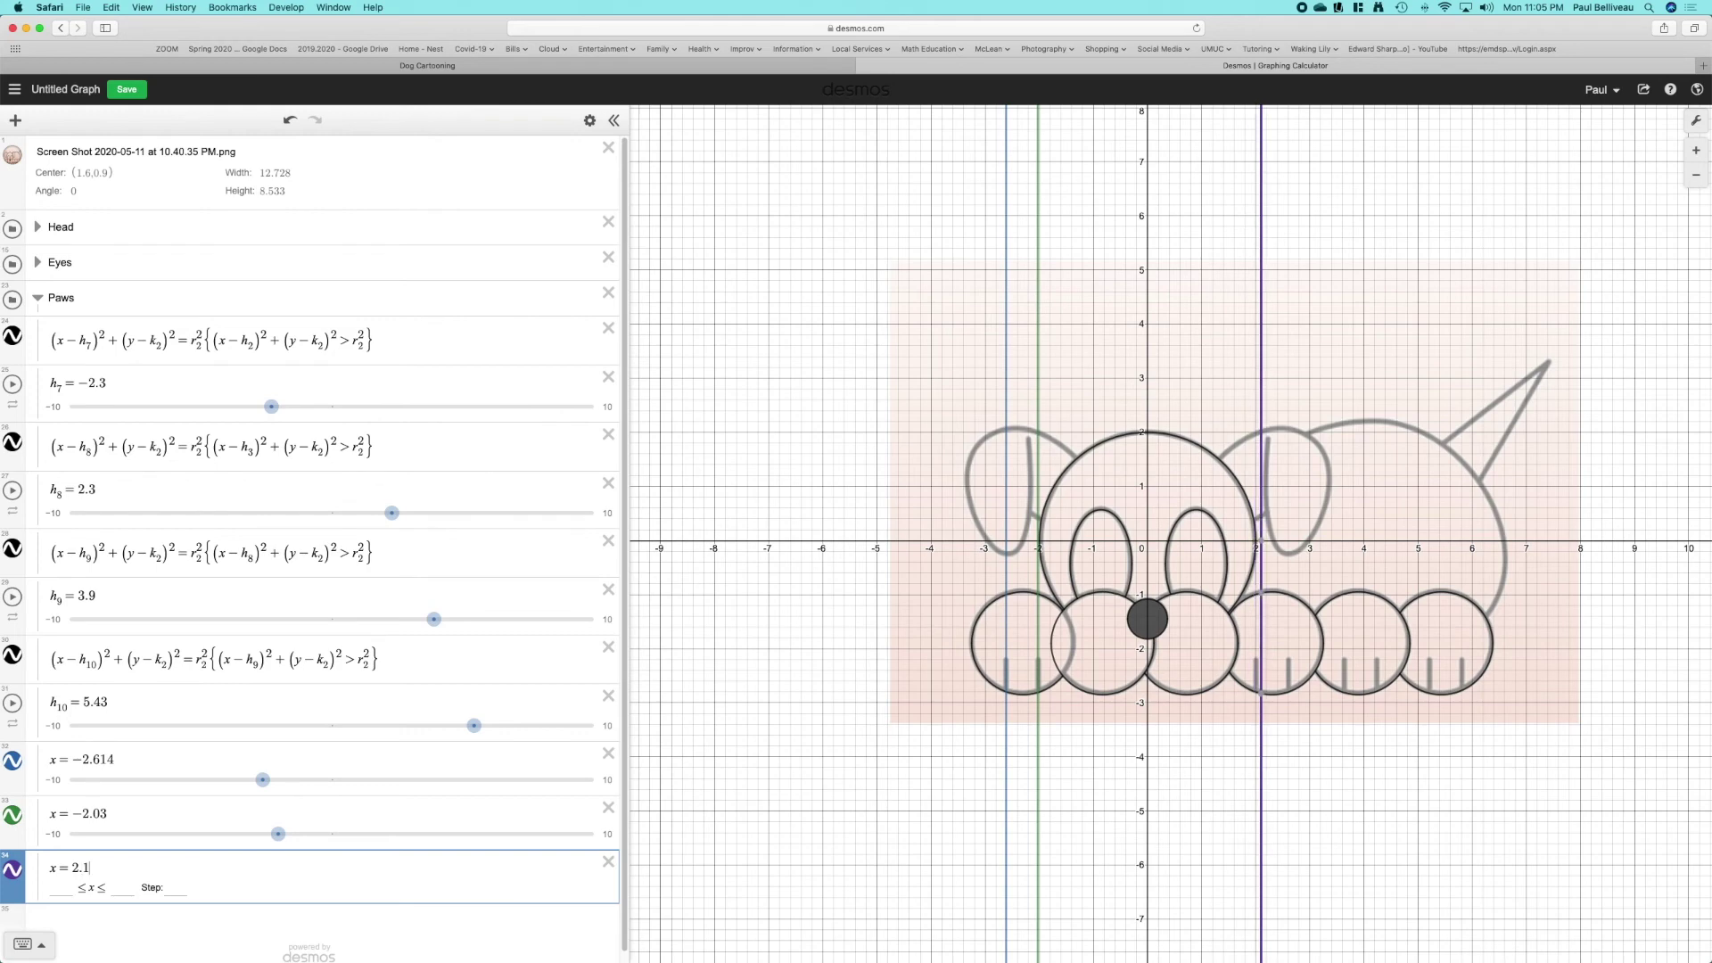
{"action": "key", "text": "BackSpace"}
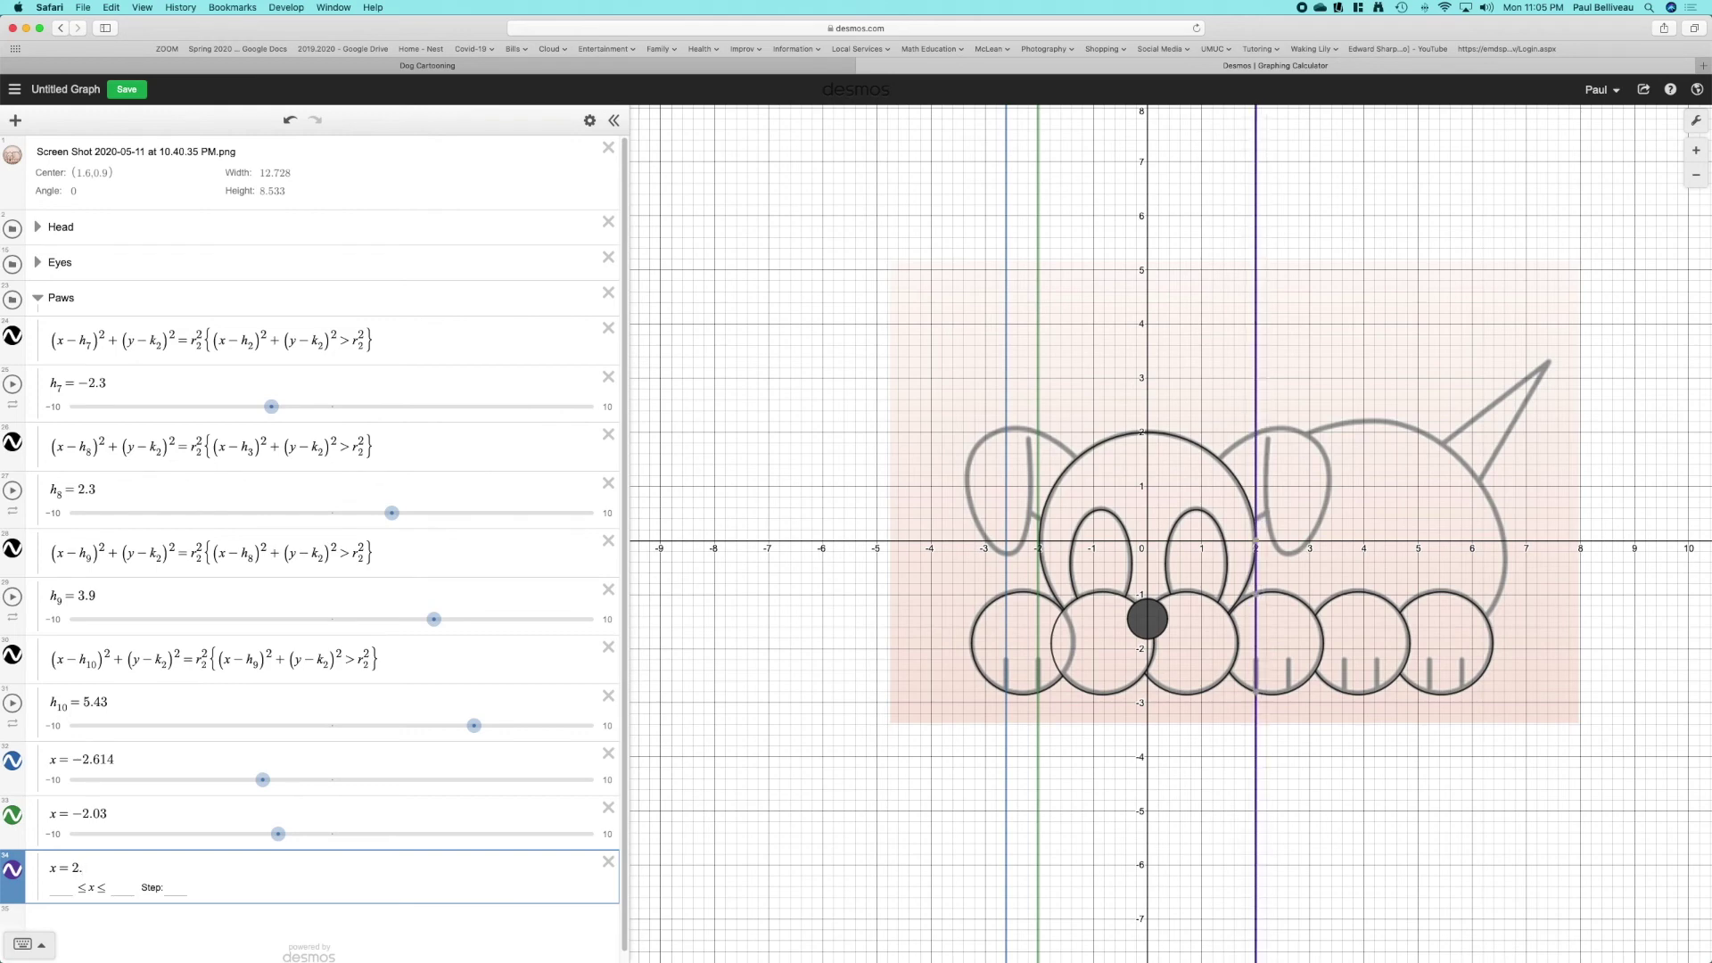
{"action": "type", "text": "01"}
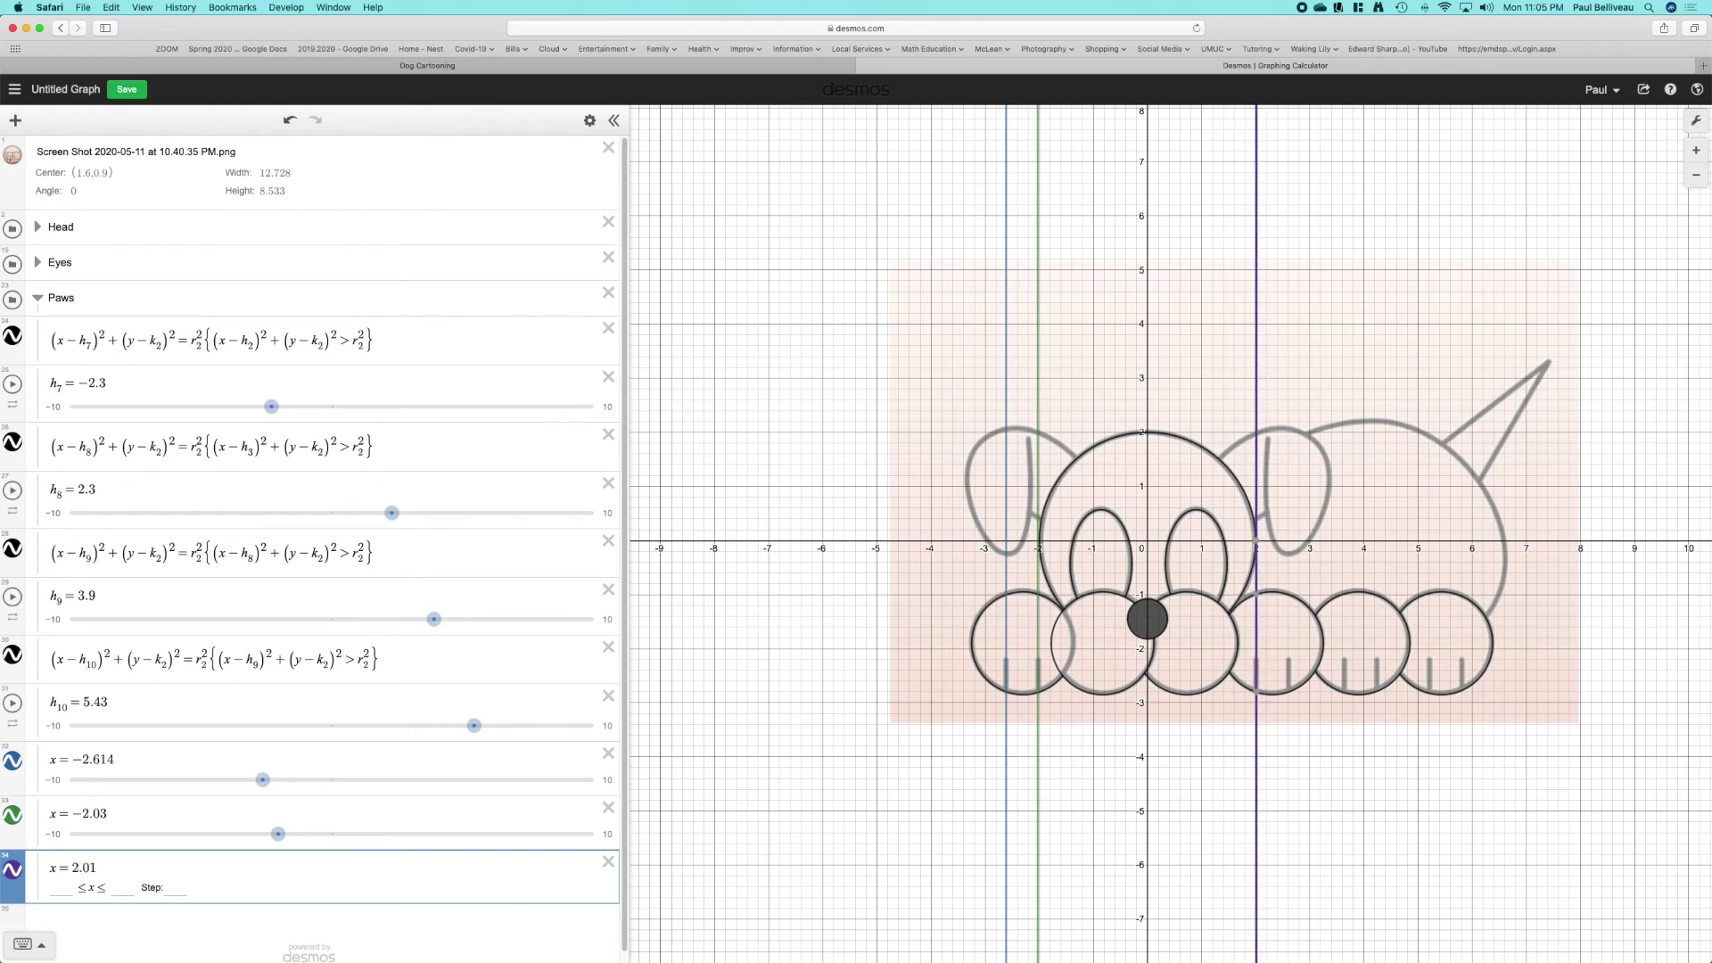
{"action": "key", "text": "BackSpace"}
{"action": "type", "text": "09"}
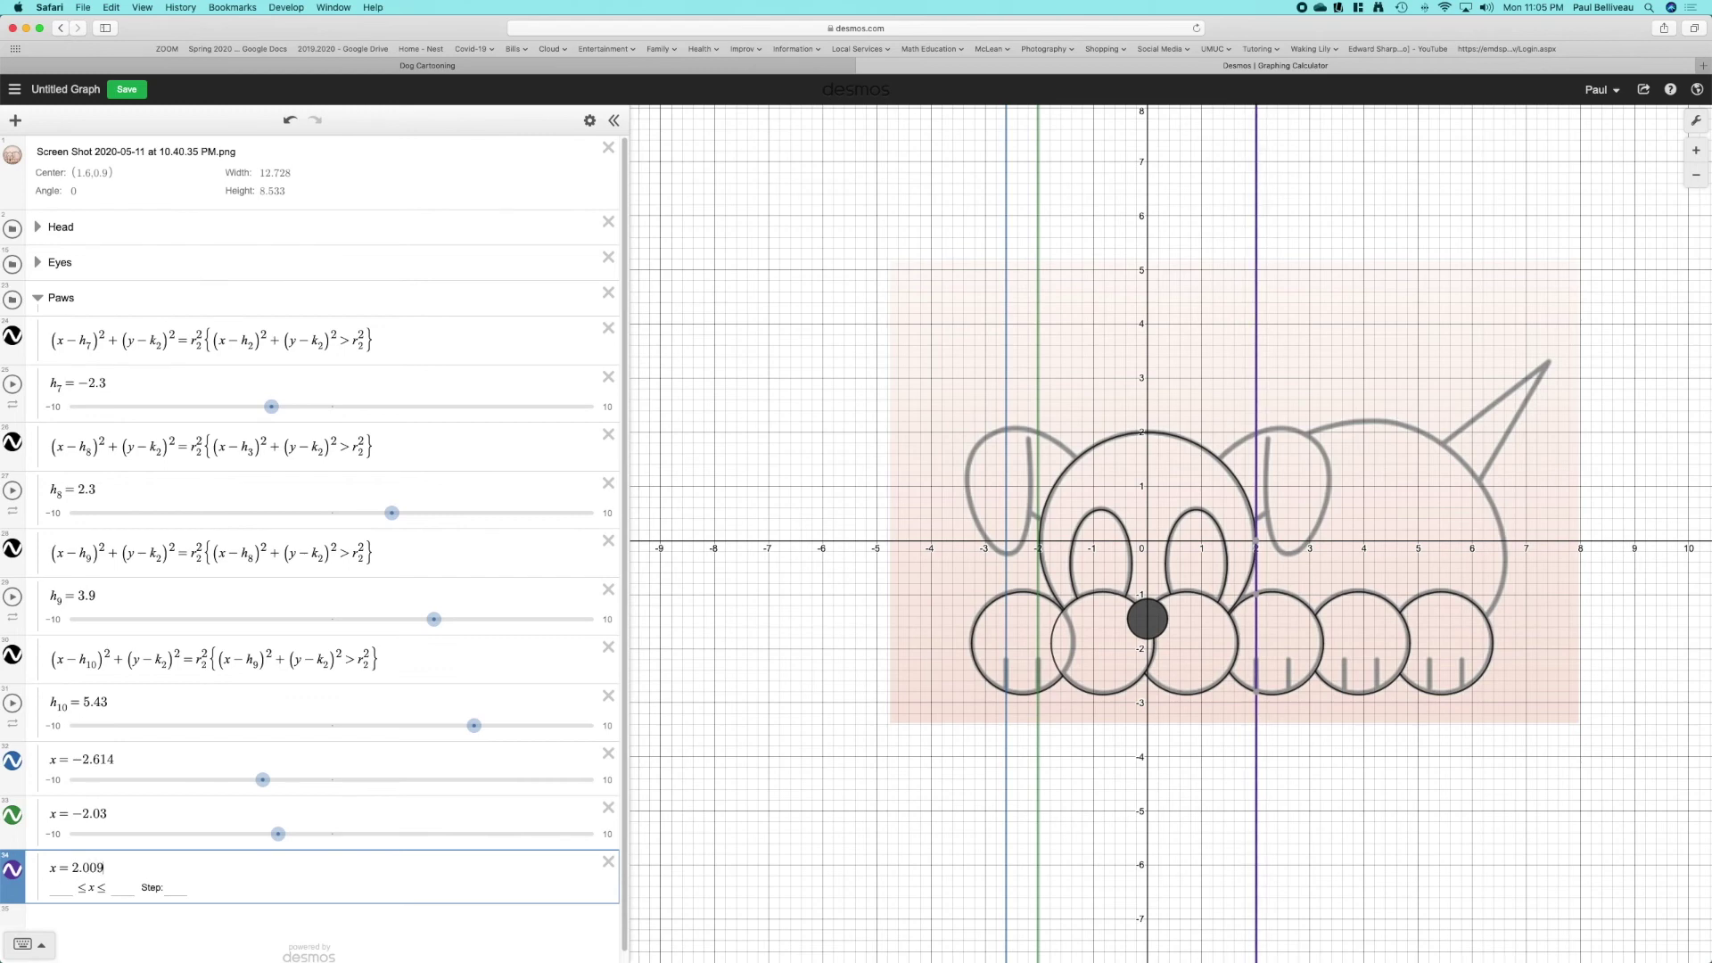
- Add the vertical line x=2.614 below it, fitted over the fourth paw's second toe mark
{"action": "key", "text": "Return"}
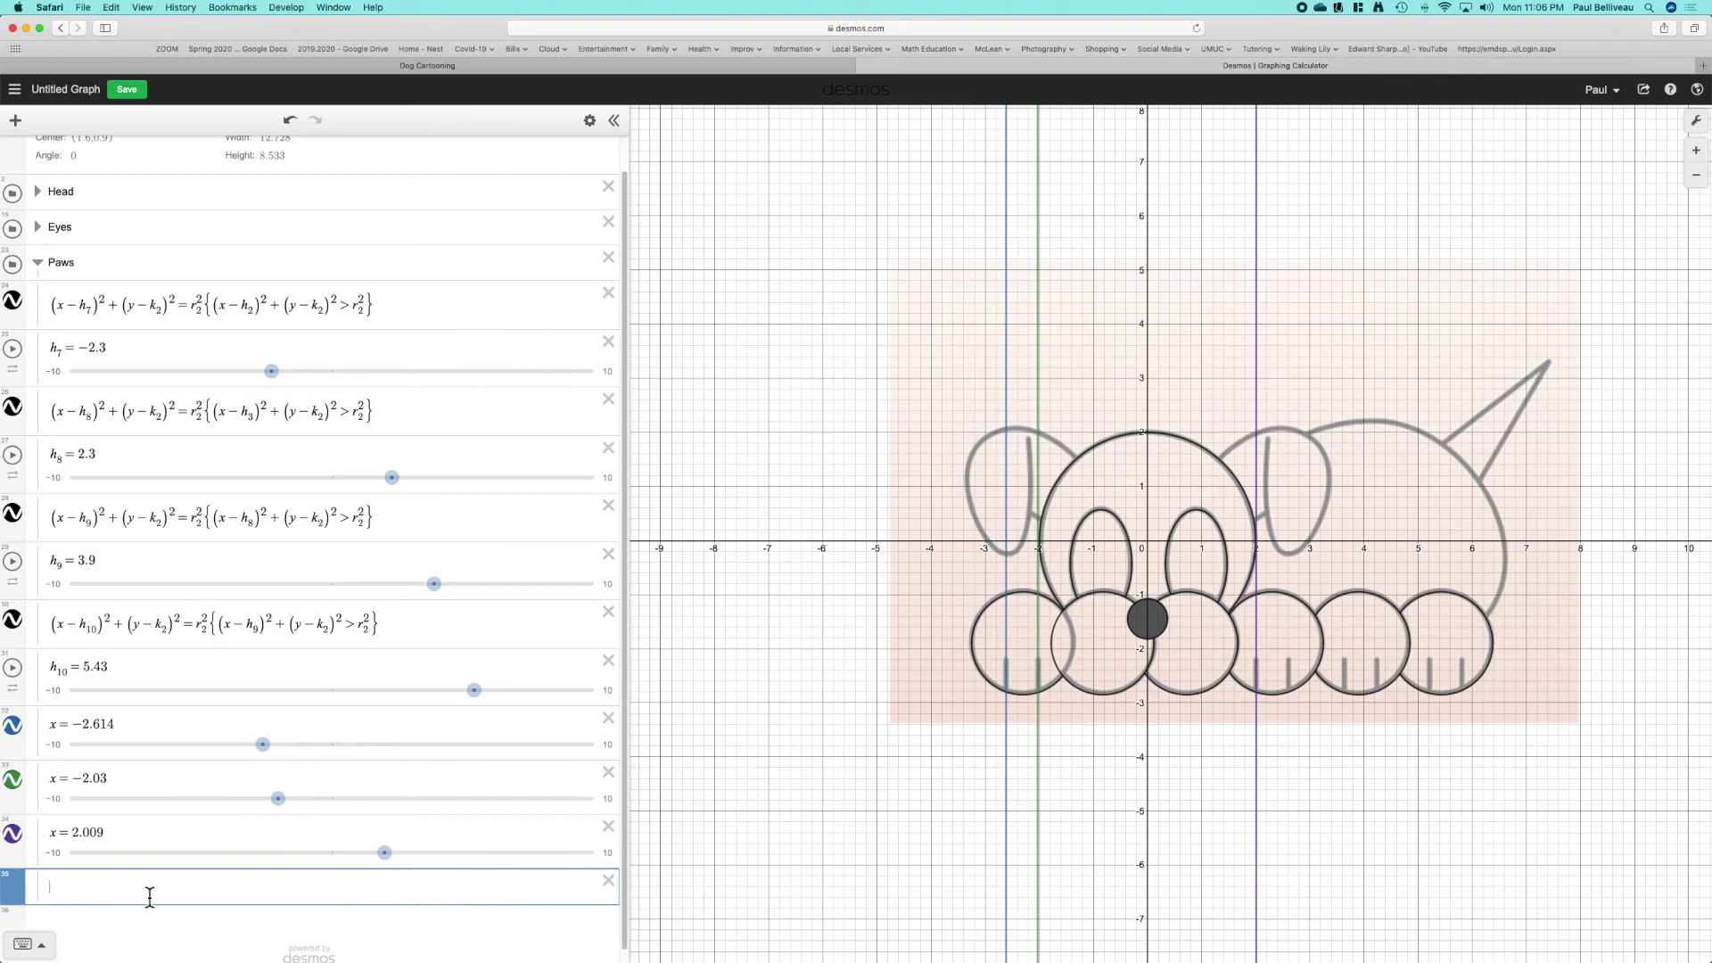
{"action": "type", "text": "x=2.6"}
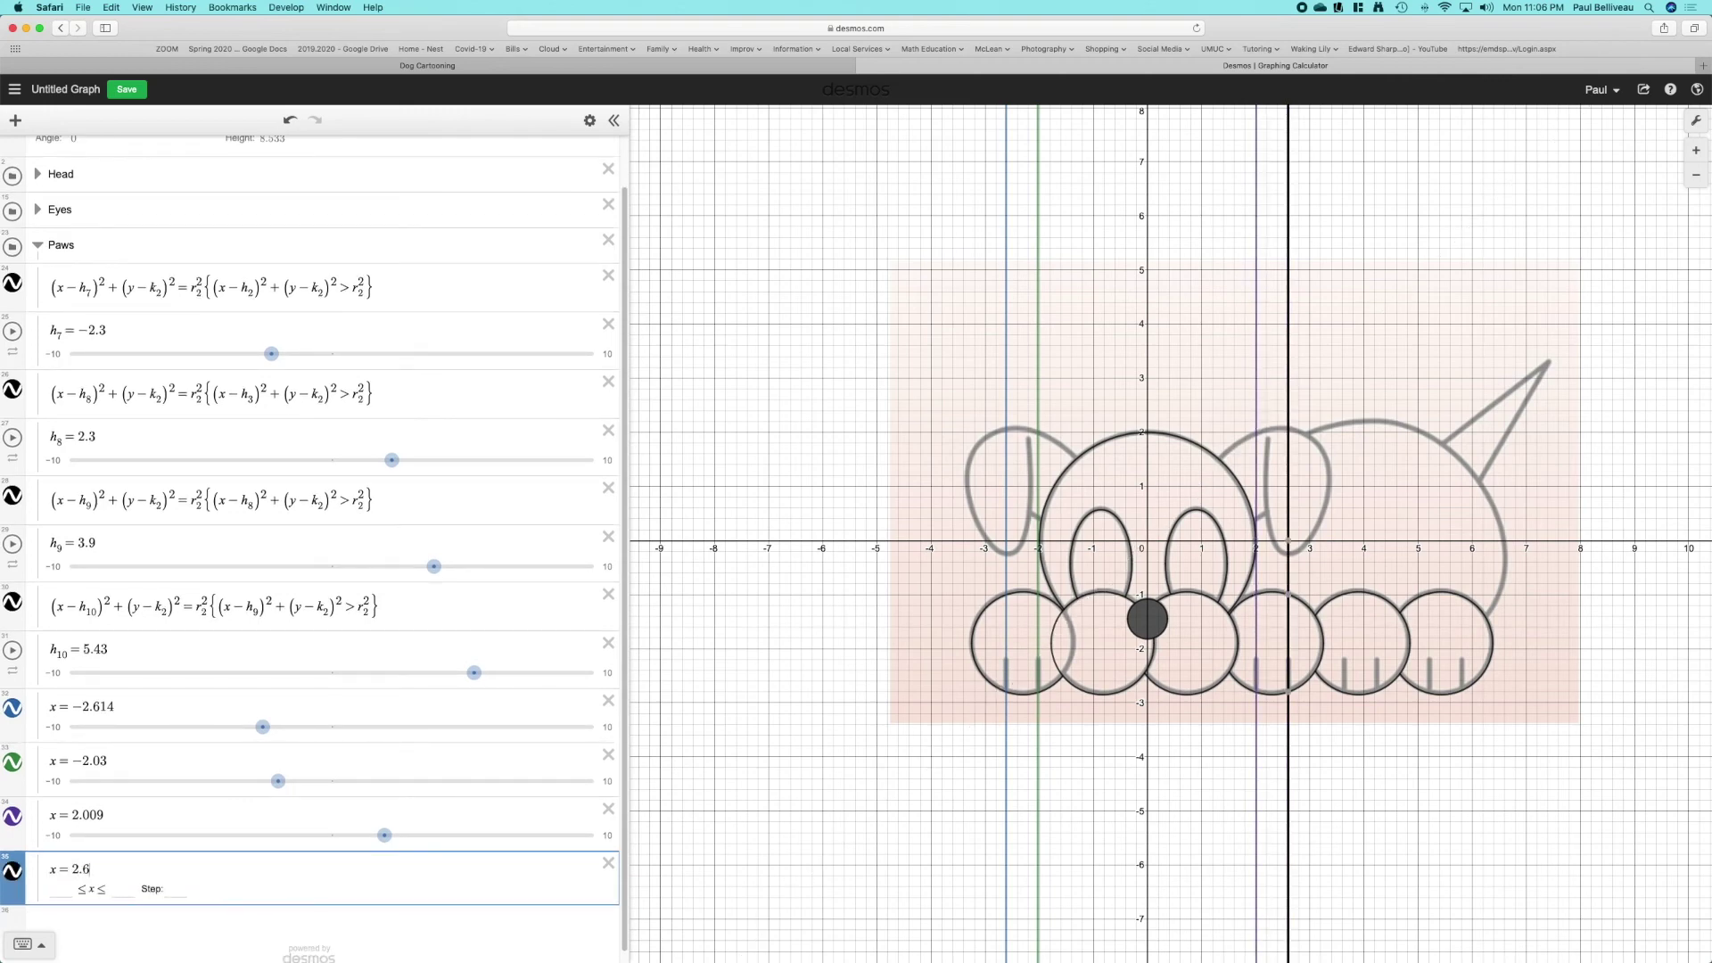
{"action": "type", "text": "5"}
{"action": "key", "text": "BackSpace"}
{"action": "type", "text": "1"}
{"action": "key", "text": "BackSpace"}
{"action": "type", "text": "1"}
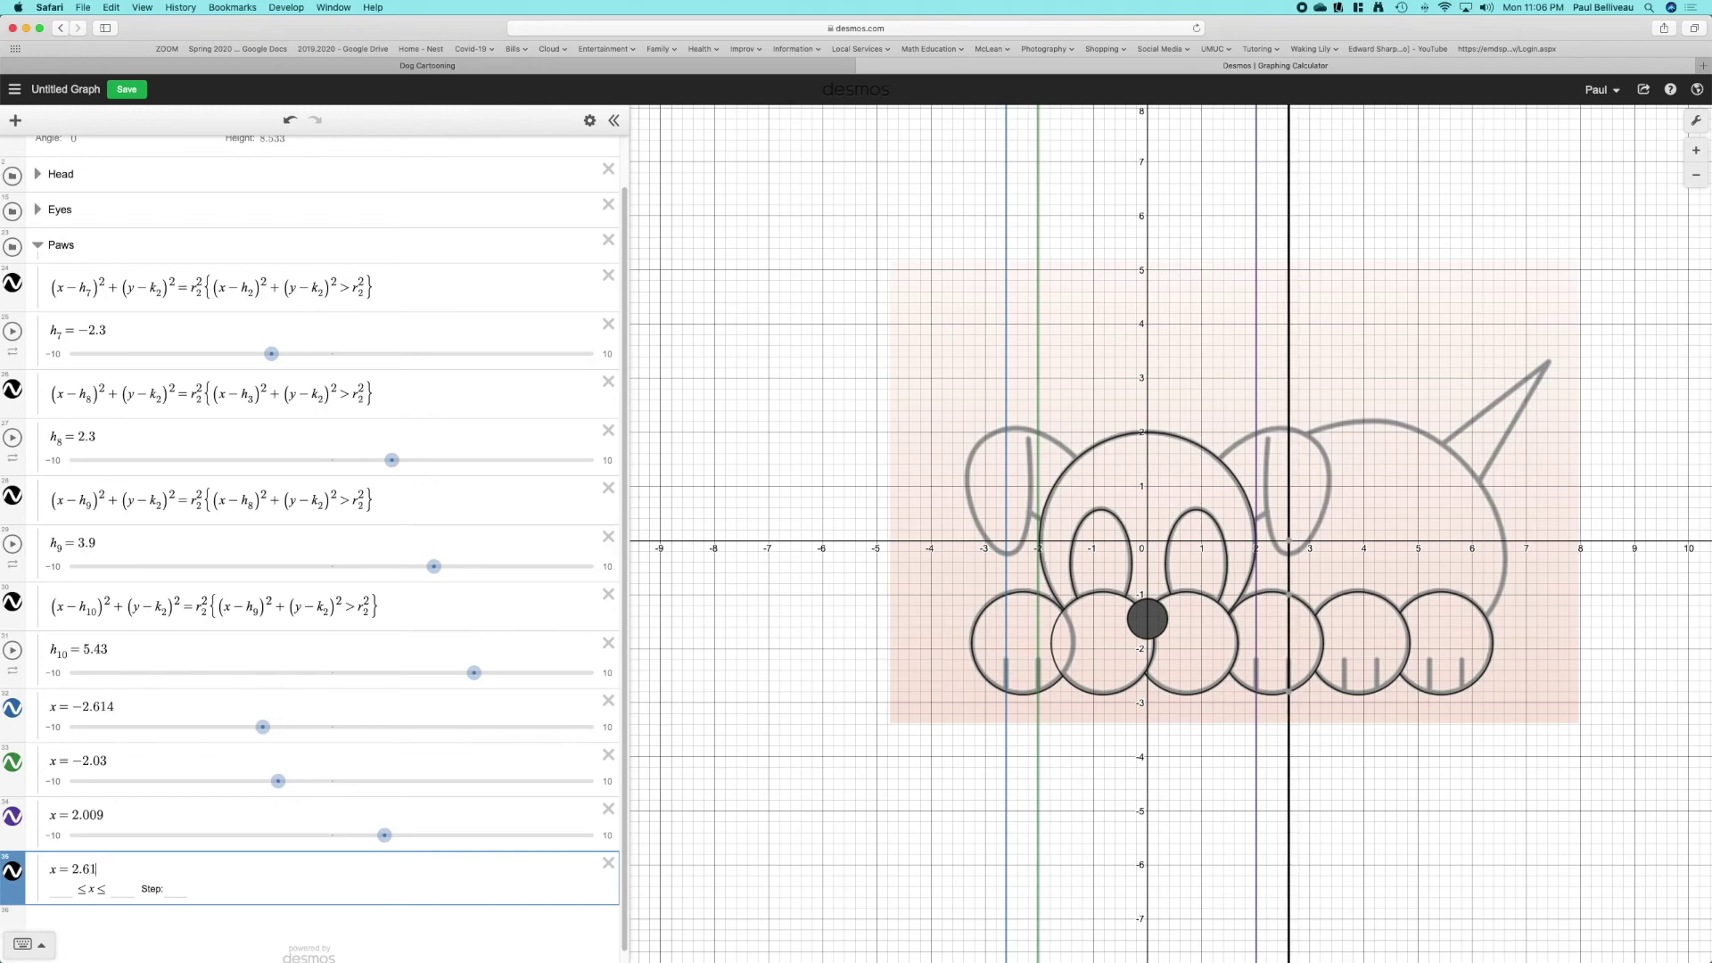
{"action": "type", "text": "3"}
{"action": "key", "text": "BackSpace"}
{"action": "type", "text": "2"}
{"action": "key", "text": "BackSpace"}
{"action": "key", "text": "BackSpace"}
{"action": "type", "text": "2"}
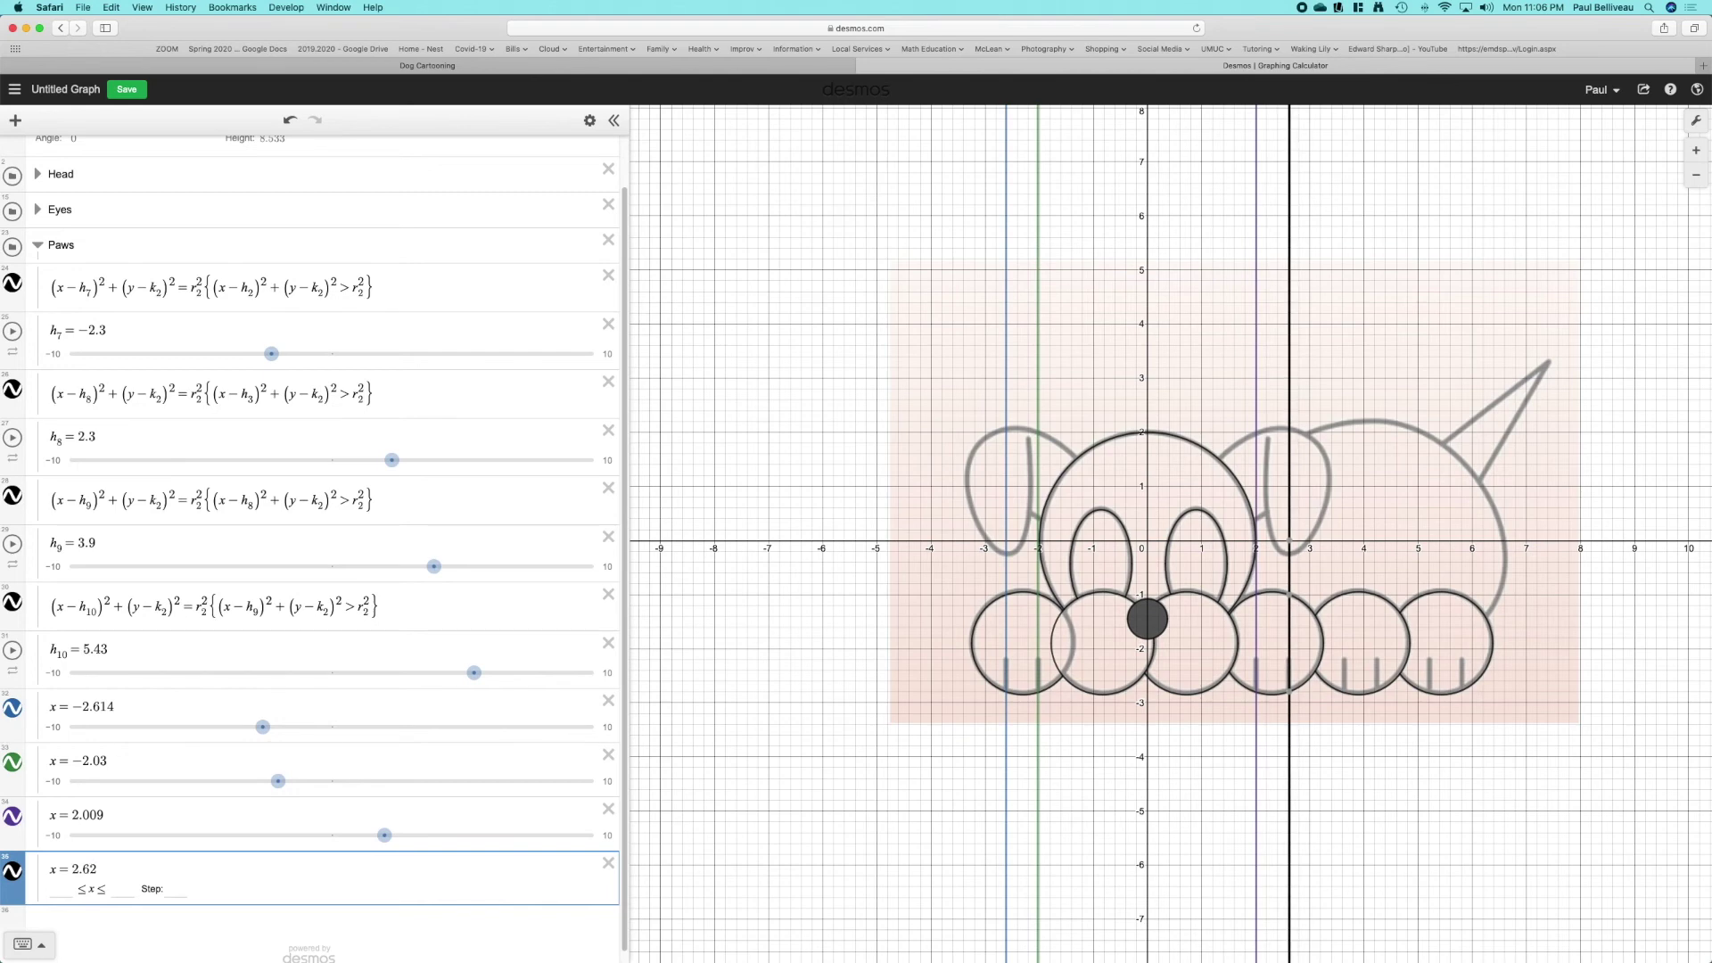
{"action": "key", "text": "BackSpace"}
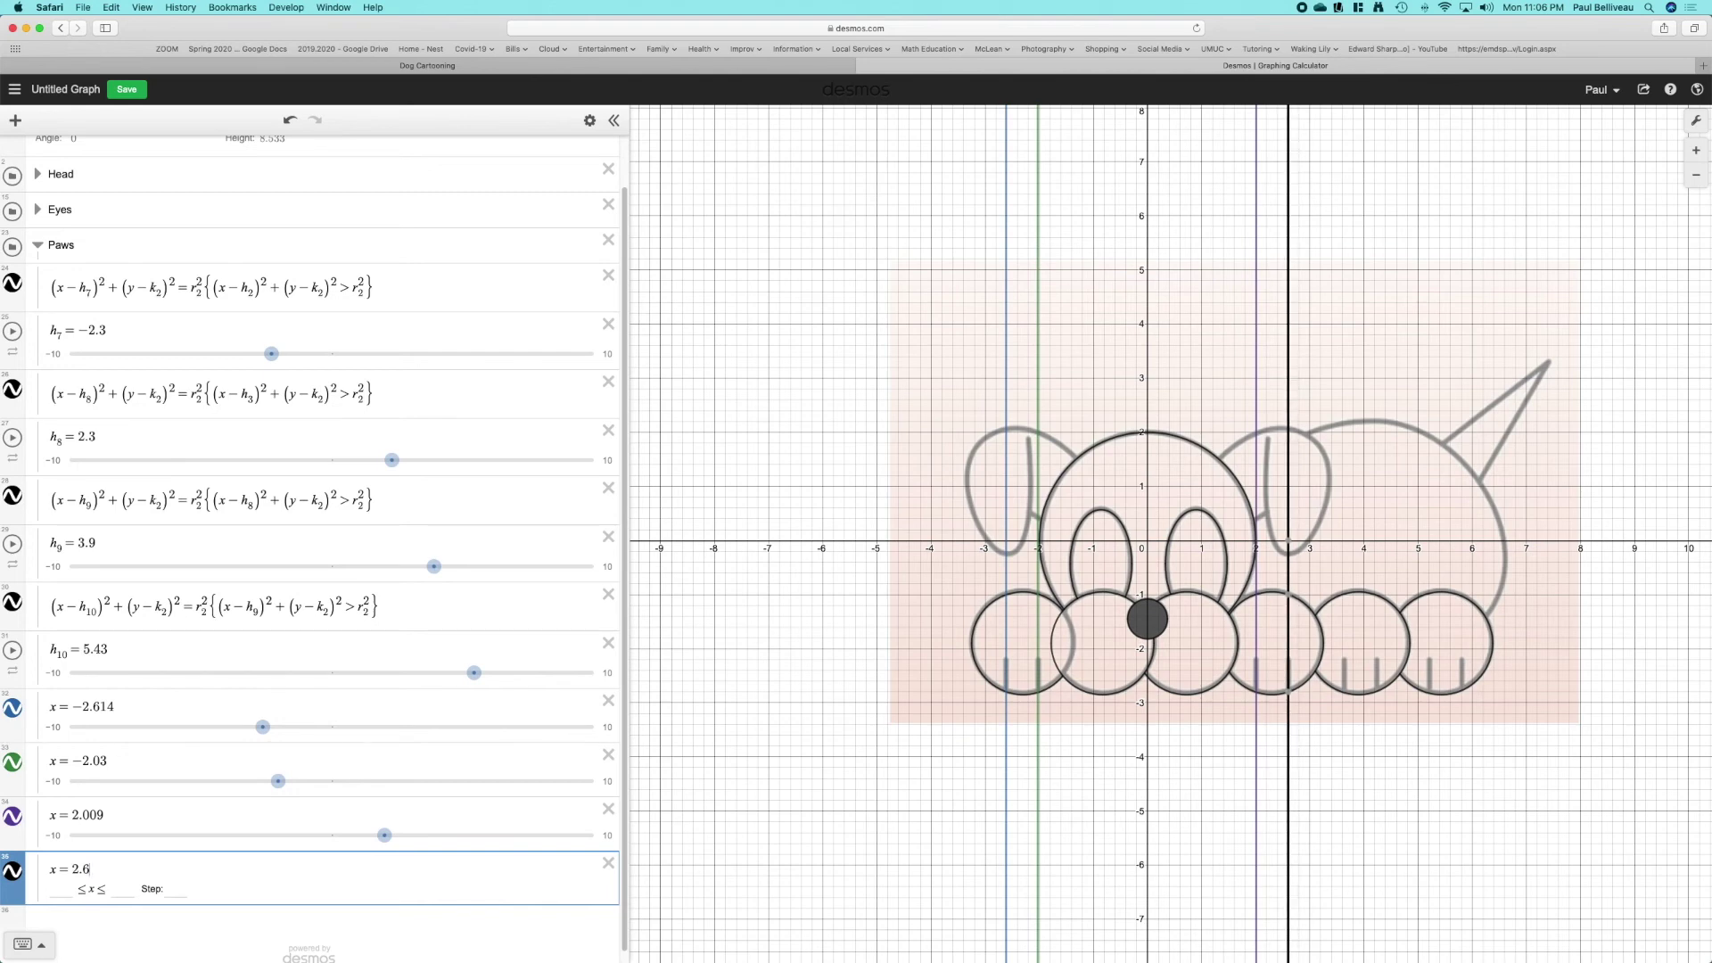
{"action": "type", "text": "15"}
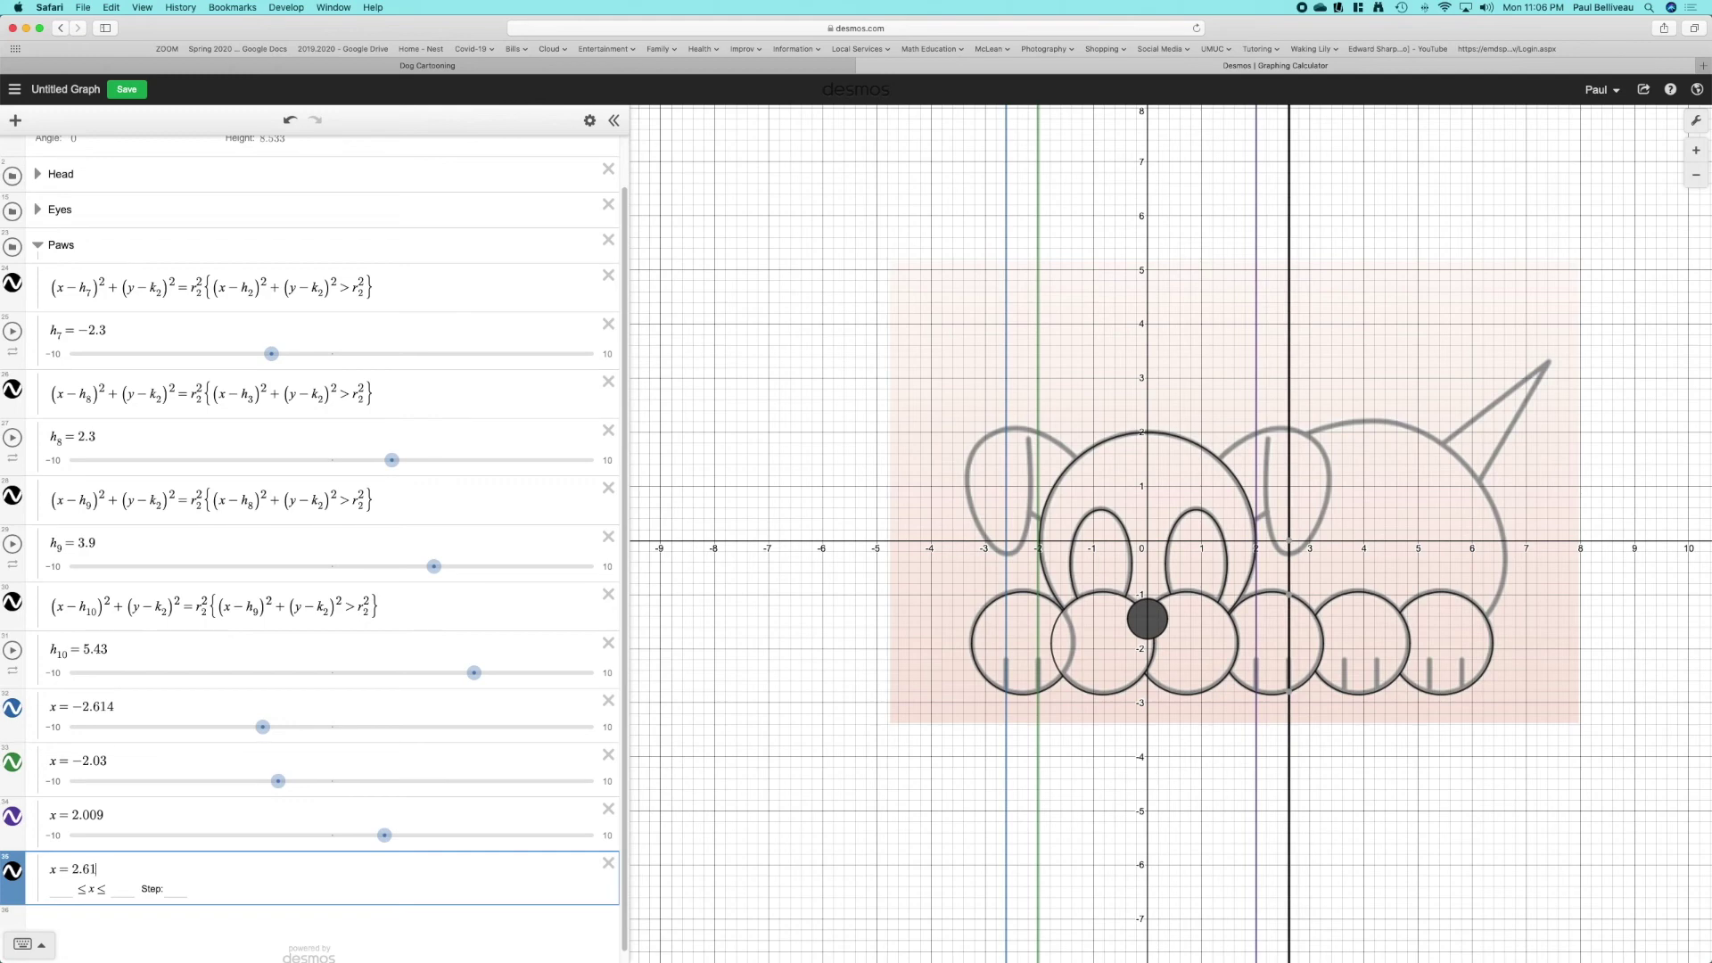
{"action": "type", "text": "4"}
- Add the vertical line x=3.64 in the Paws folder, over the fifth paw's first toe mark
{"action": "key", "text": "Return"}
{"action": "type", "text": "x=3.6"}
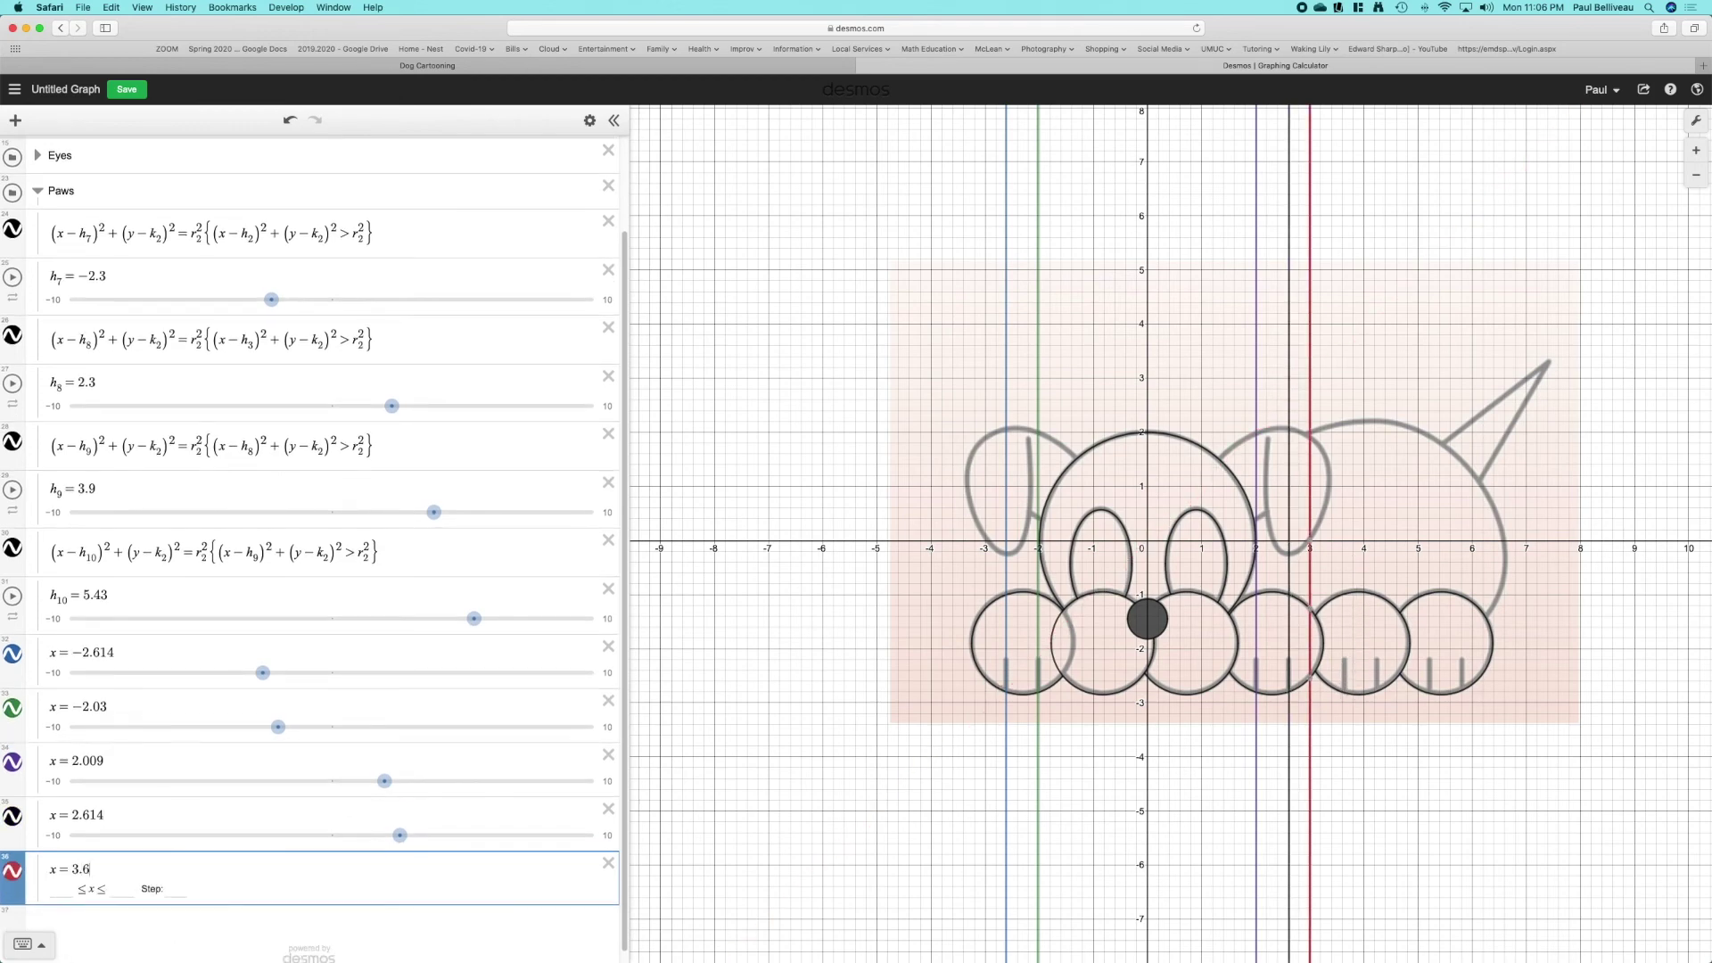
{"action": "type", "text": "5"}
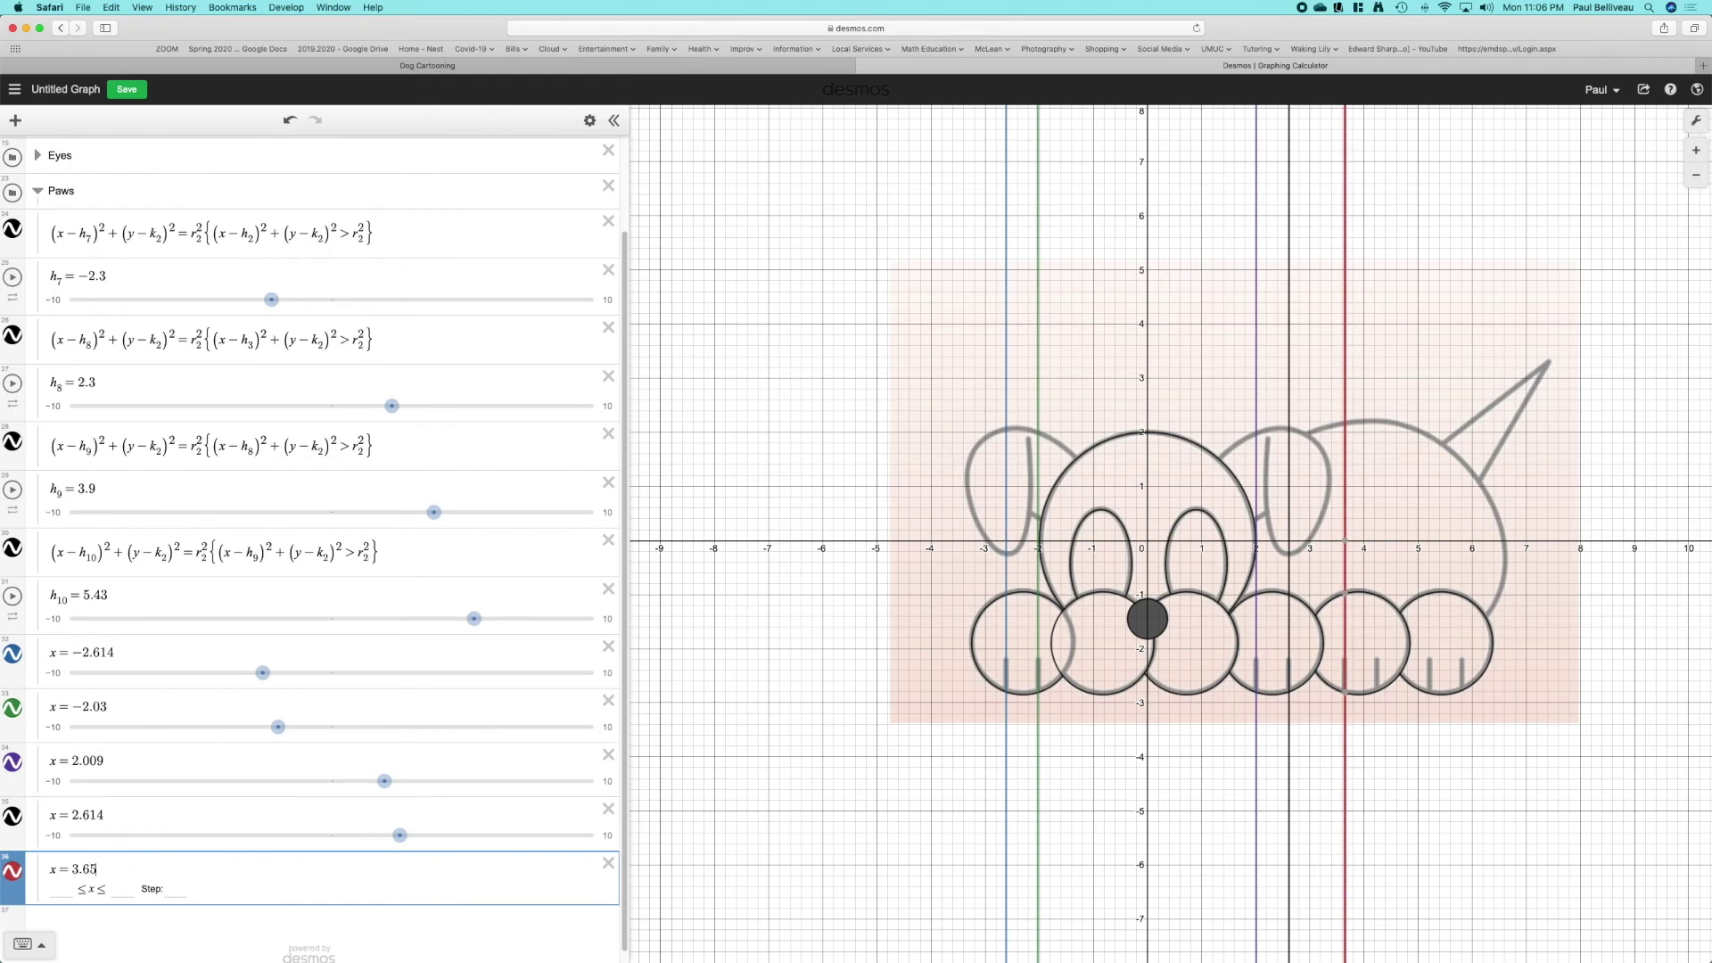
{"action": "key", "text": "BackSpace"}
{"action": "type", "text": "4"}
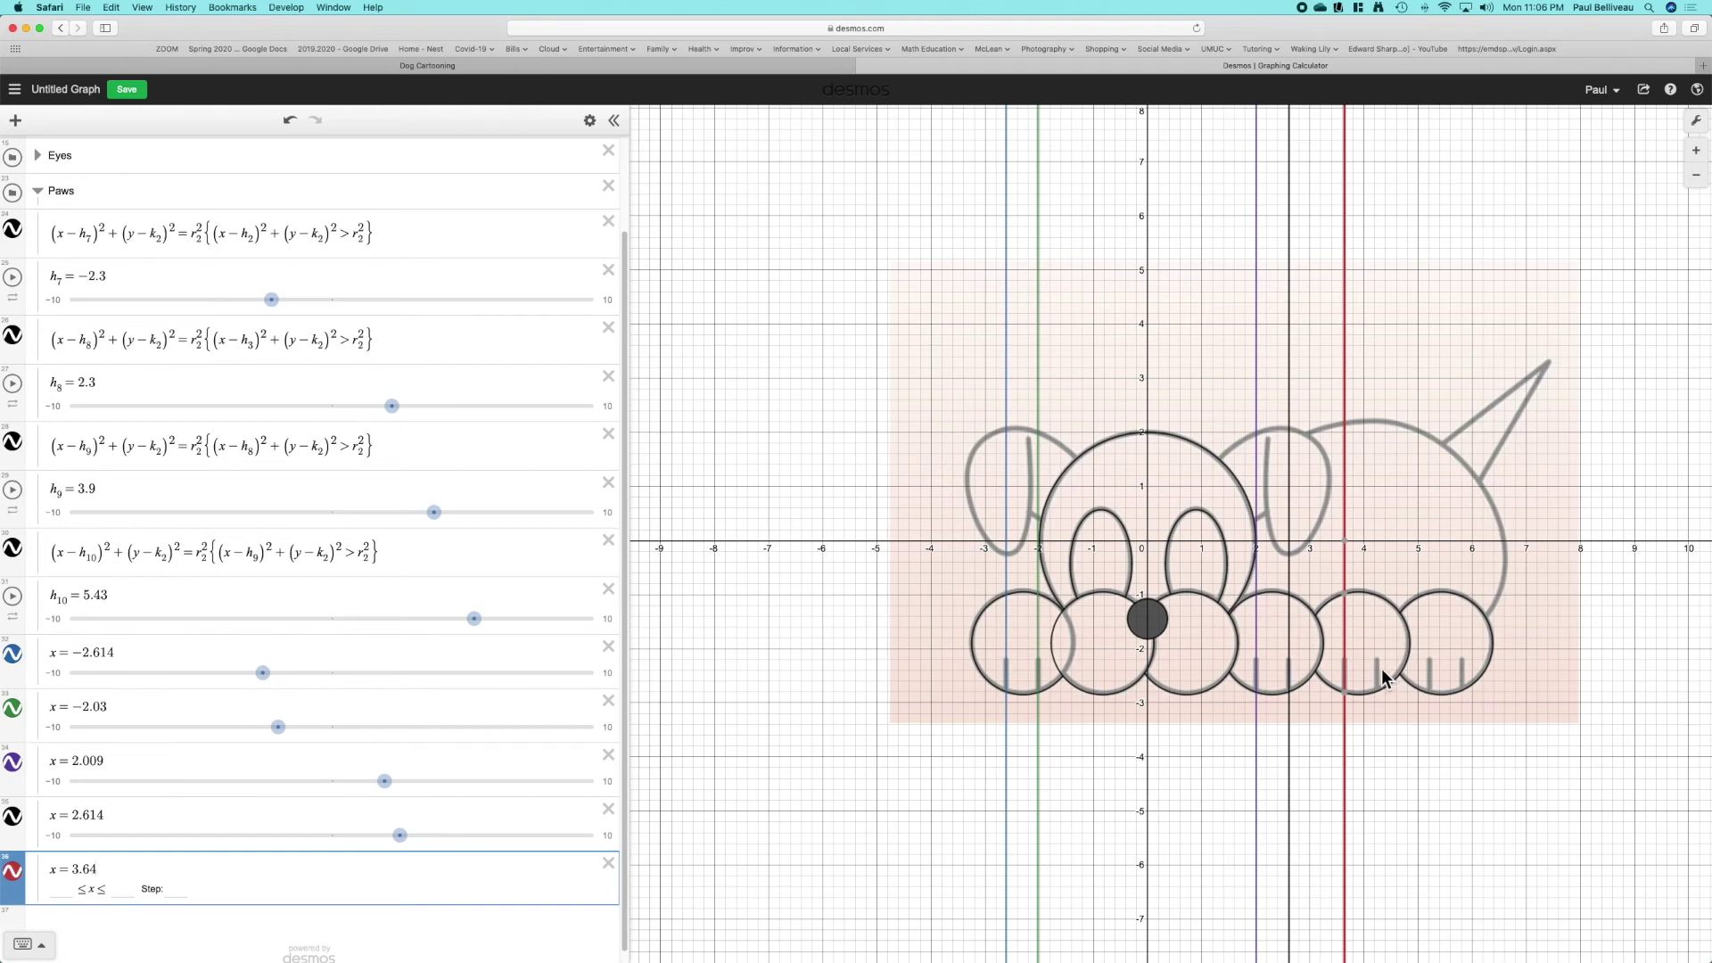
- Add the vertical line x=4.24 in the Paws folder, over the fifth paw's second toe mark
{"action": "scroll", "coordinate": [256, 745], "scroll_direction": "down", "scroll_amount": 1}
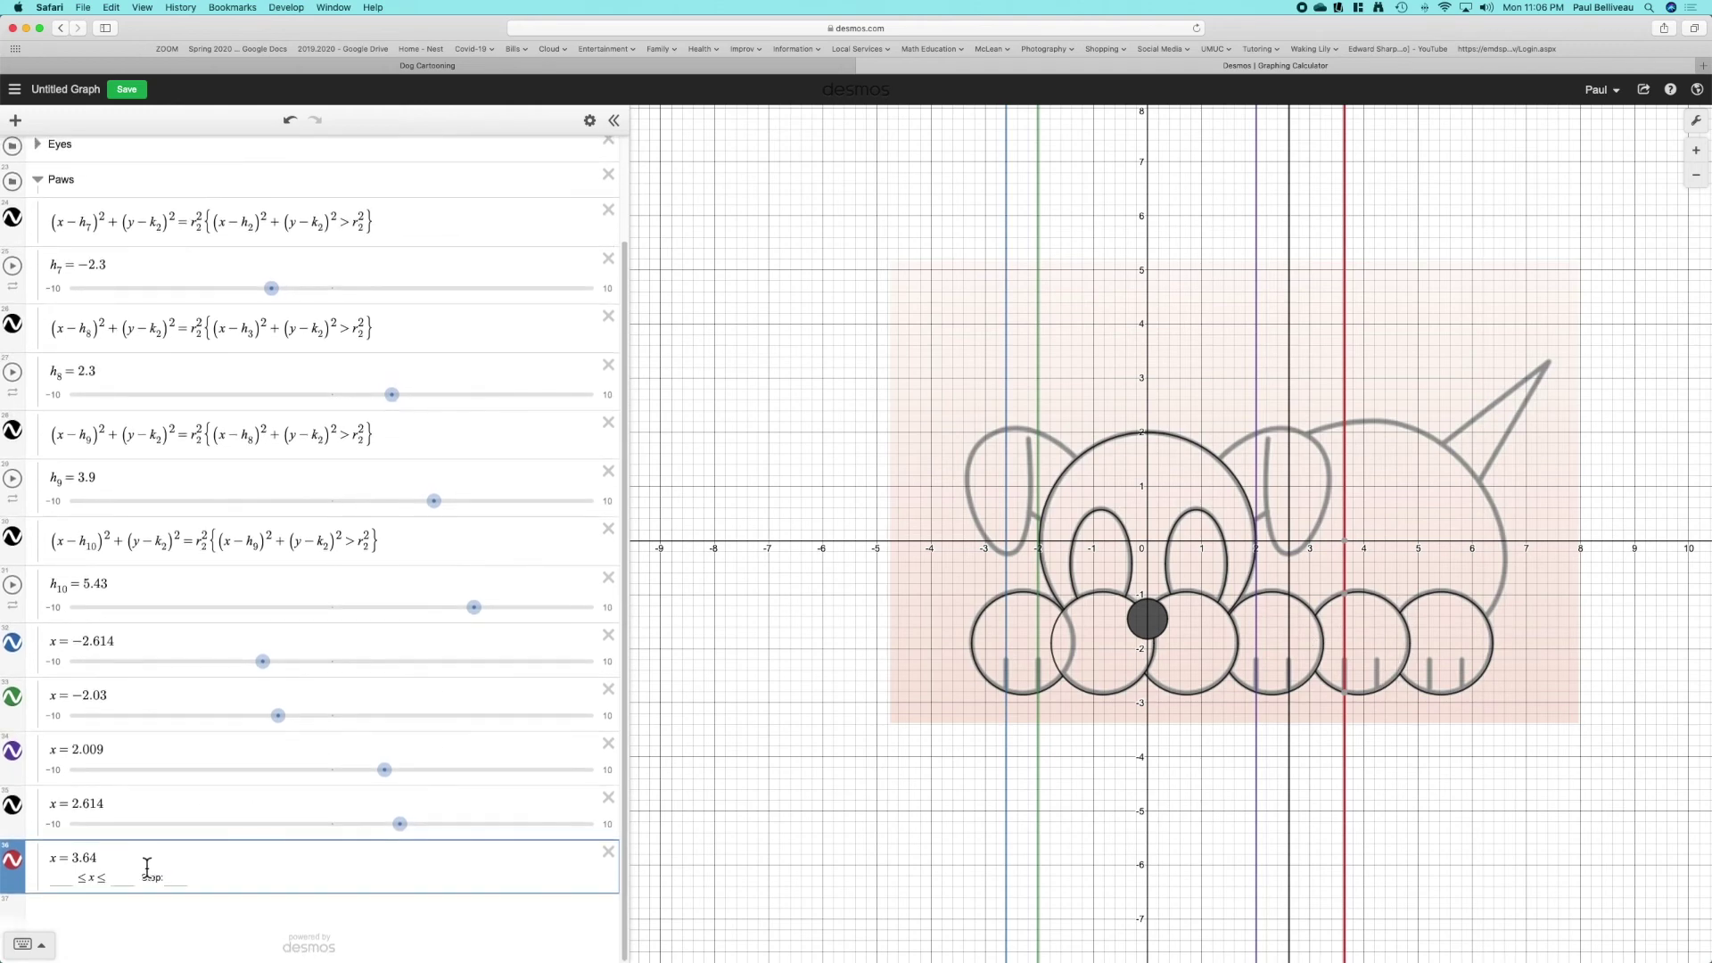
{"action": "key", "text": "Return"}
{"action": "type", "text": "x = "}
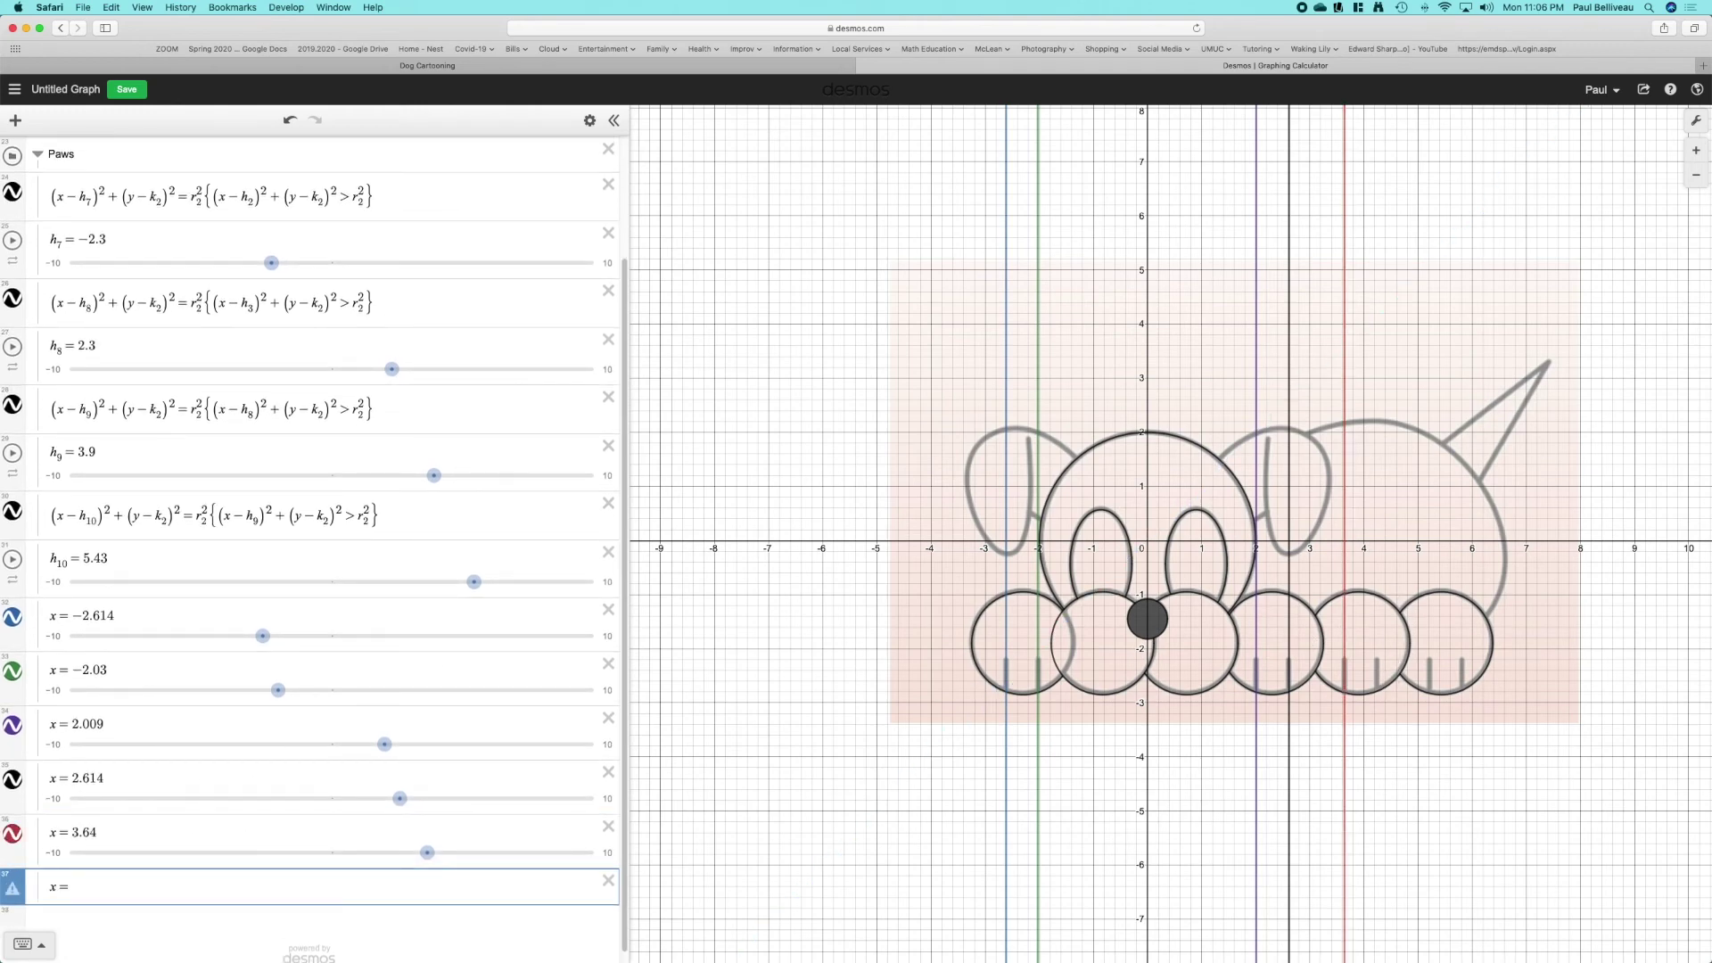
{"action": "type", "text": "4.2"}
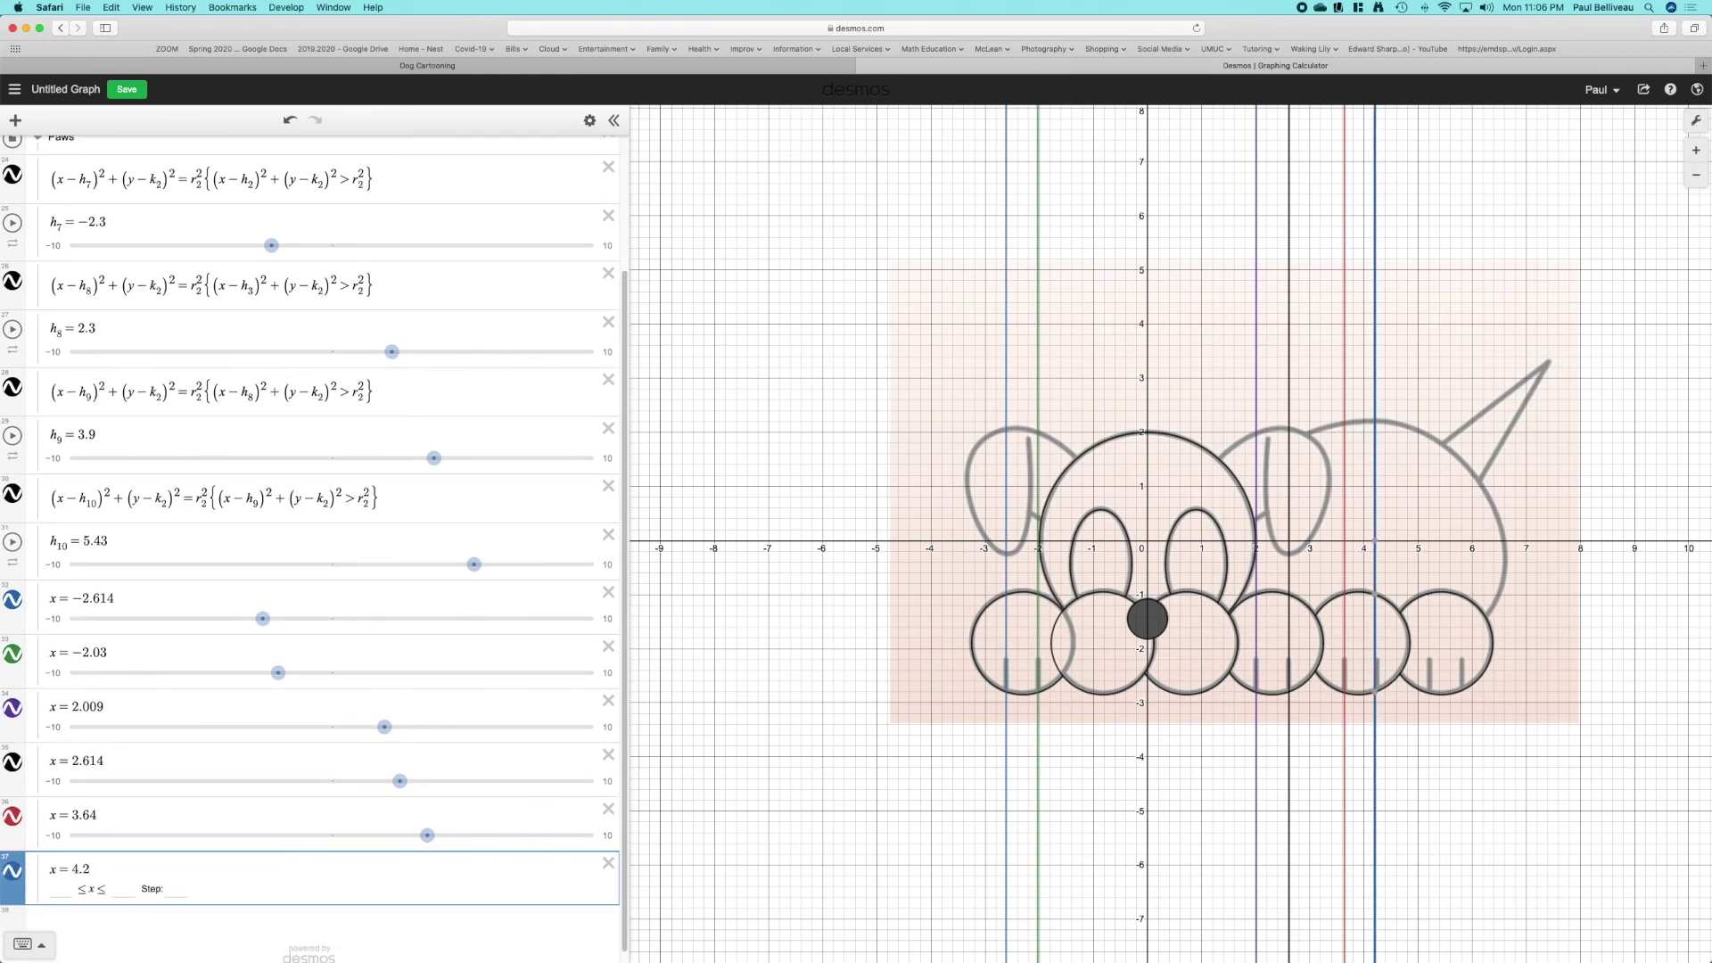
{"action": "type", "text": "4"}
{"action": "key", "text": "BackSpace"}
{"action": "type", "text": "4"}
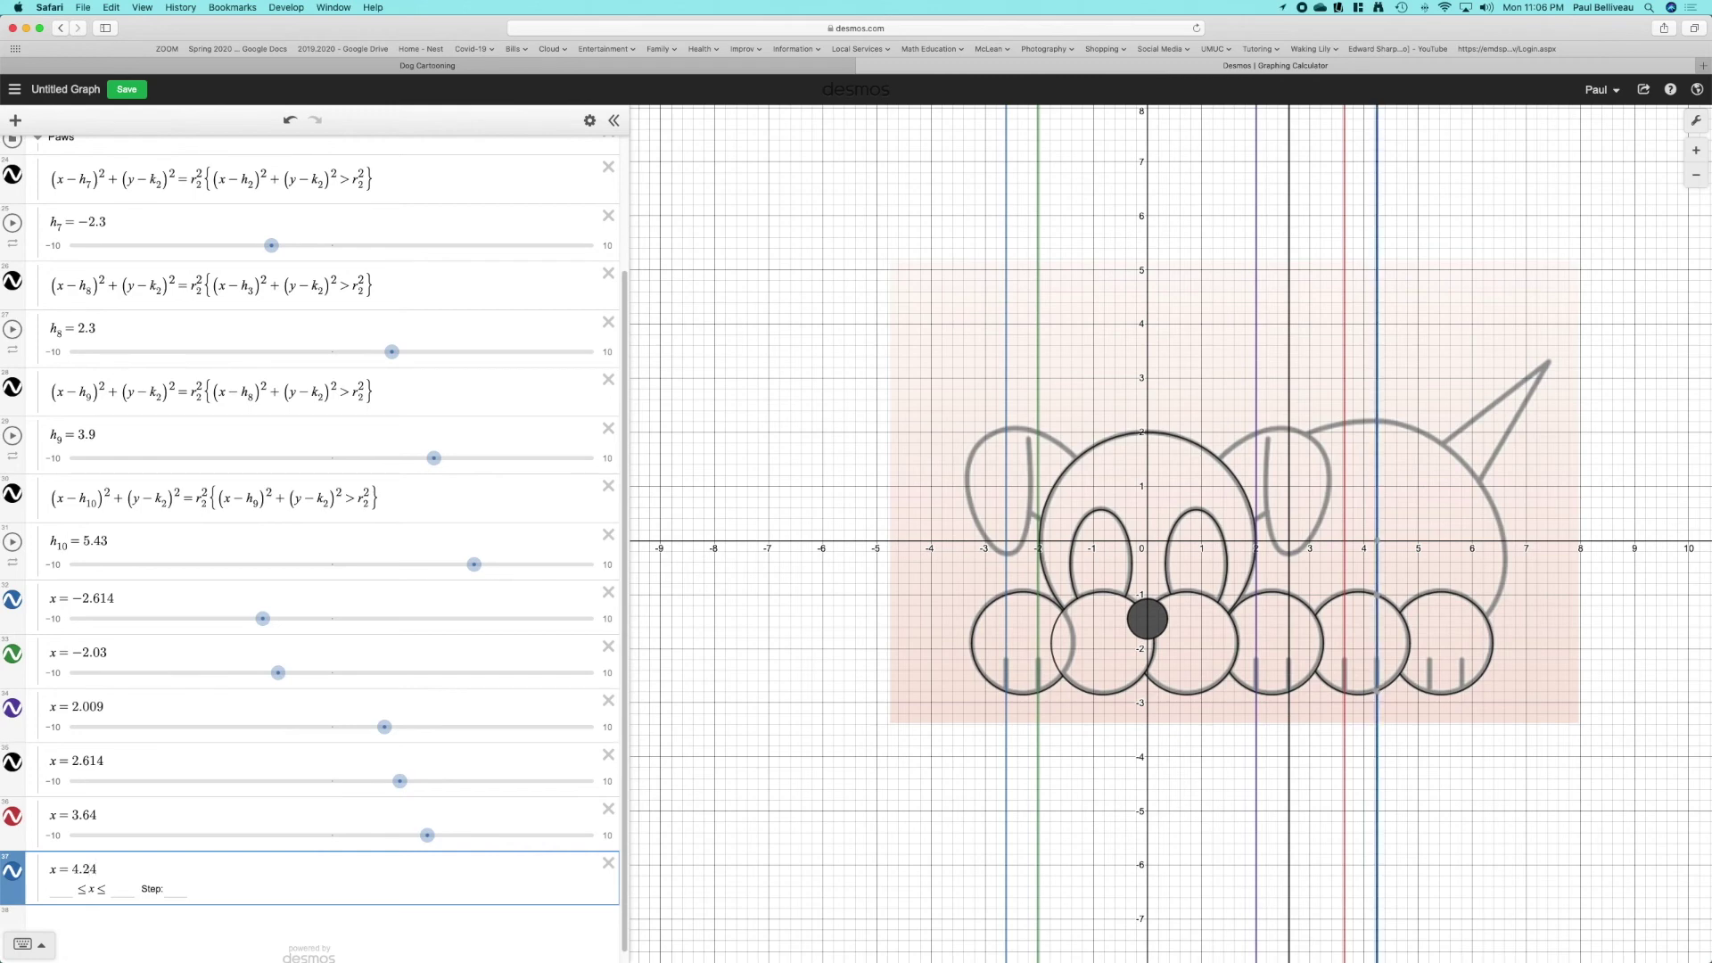
- Add the vertical line x=5.22 in the Paws folder, over the rightmost paw's first toe mark
{"action": "key", "text": "Return"}
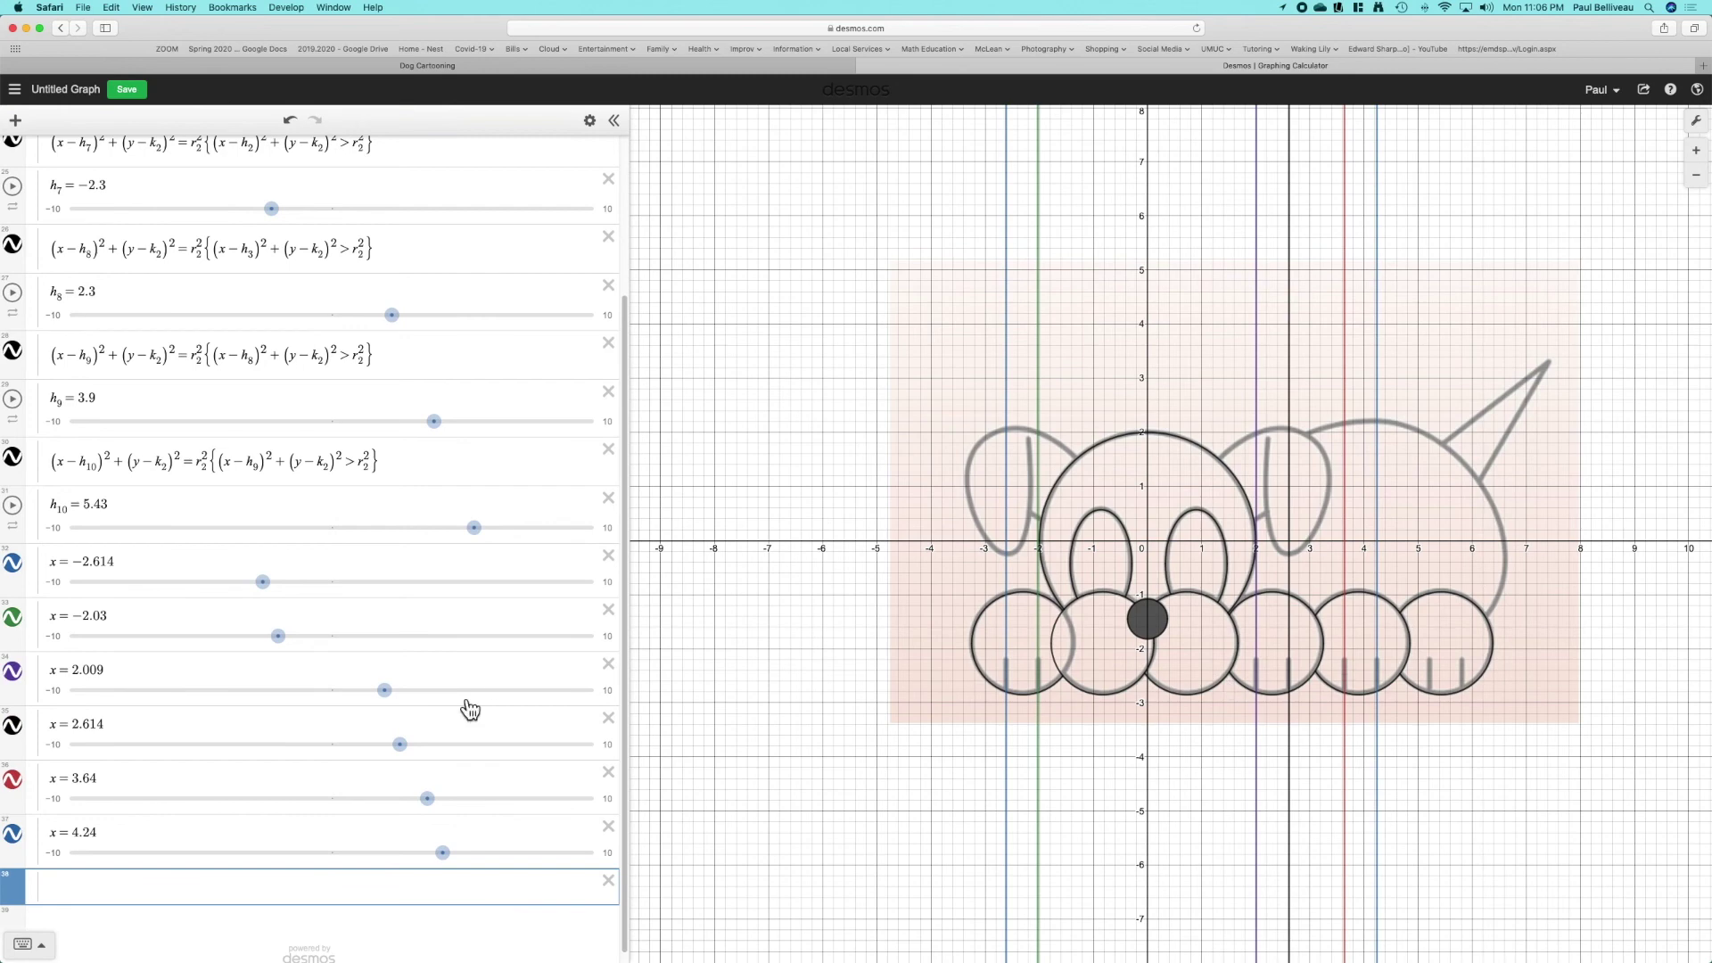
{"action": "type", "text": "x=5.2"}
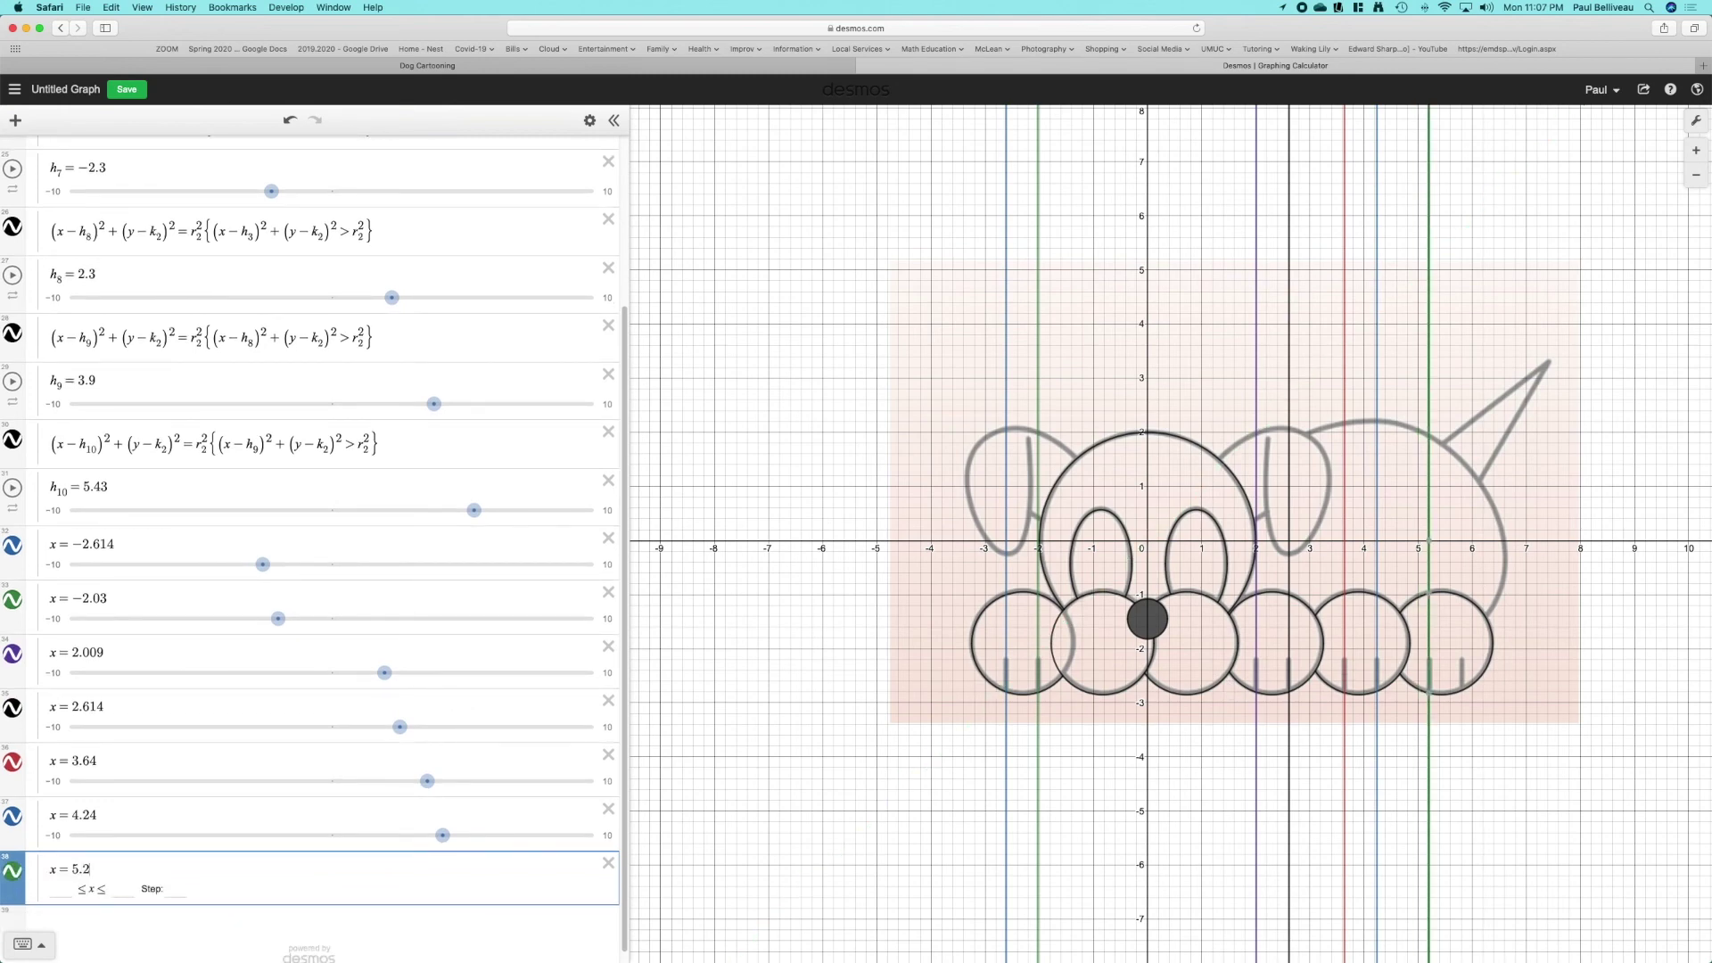
{"action": "type", "text": "5"}
{"action": "key", "text": "BackSpace"}
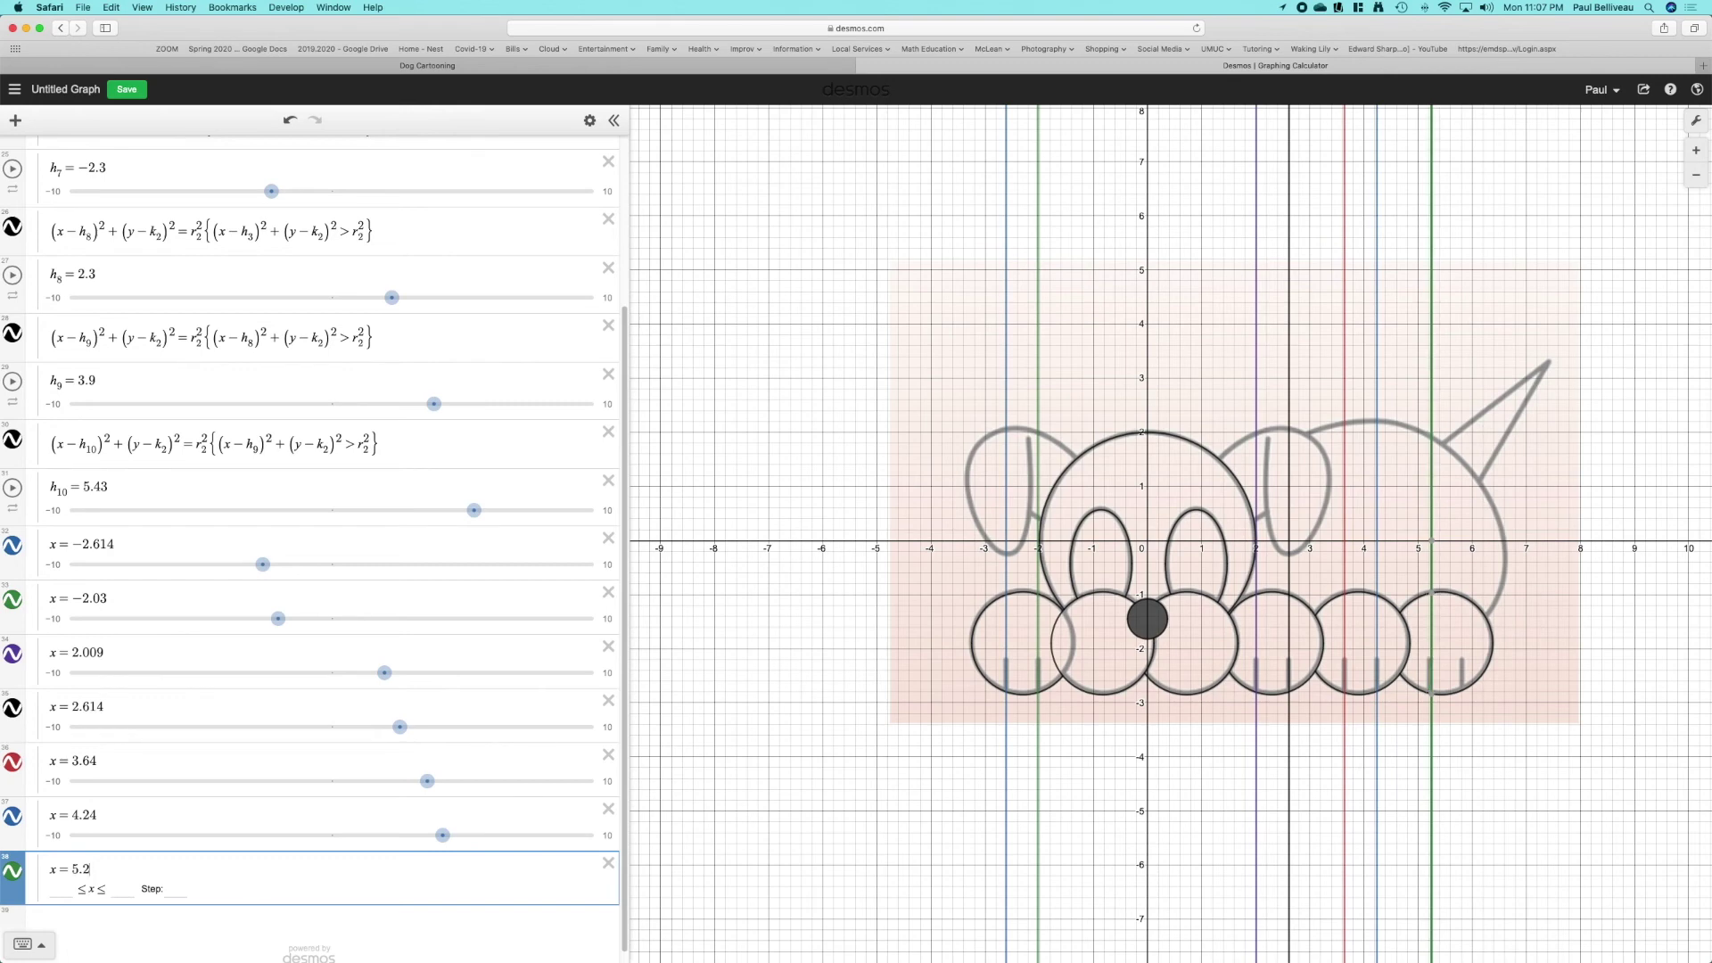
{"action": "type", "text": "3"}
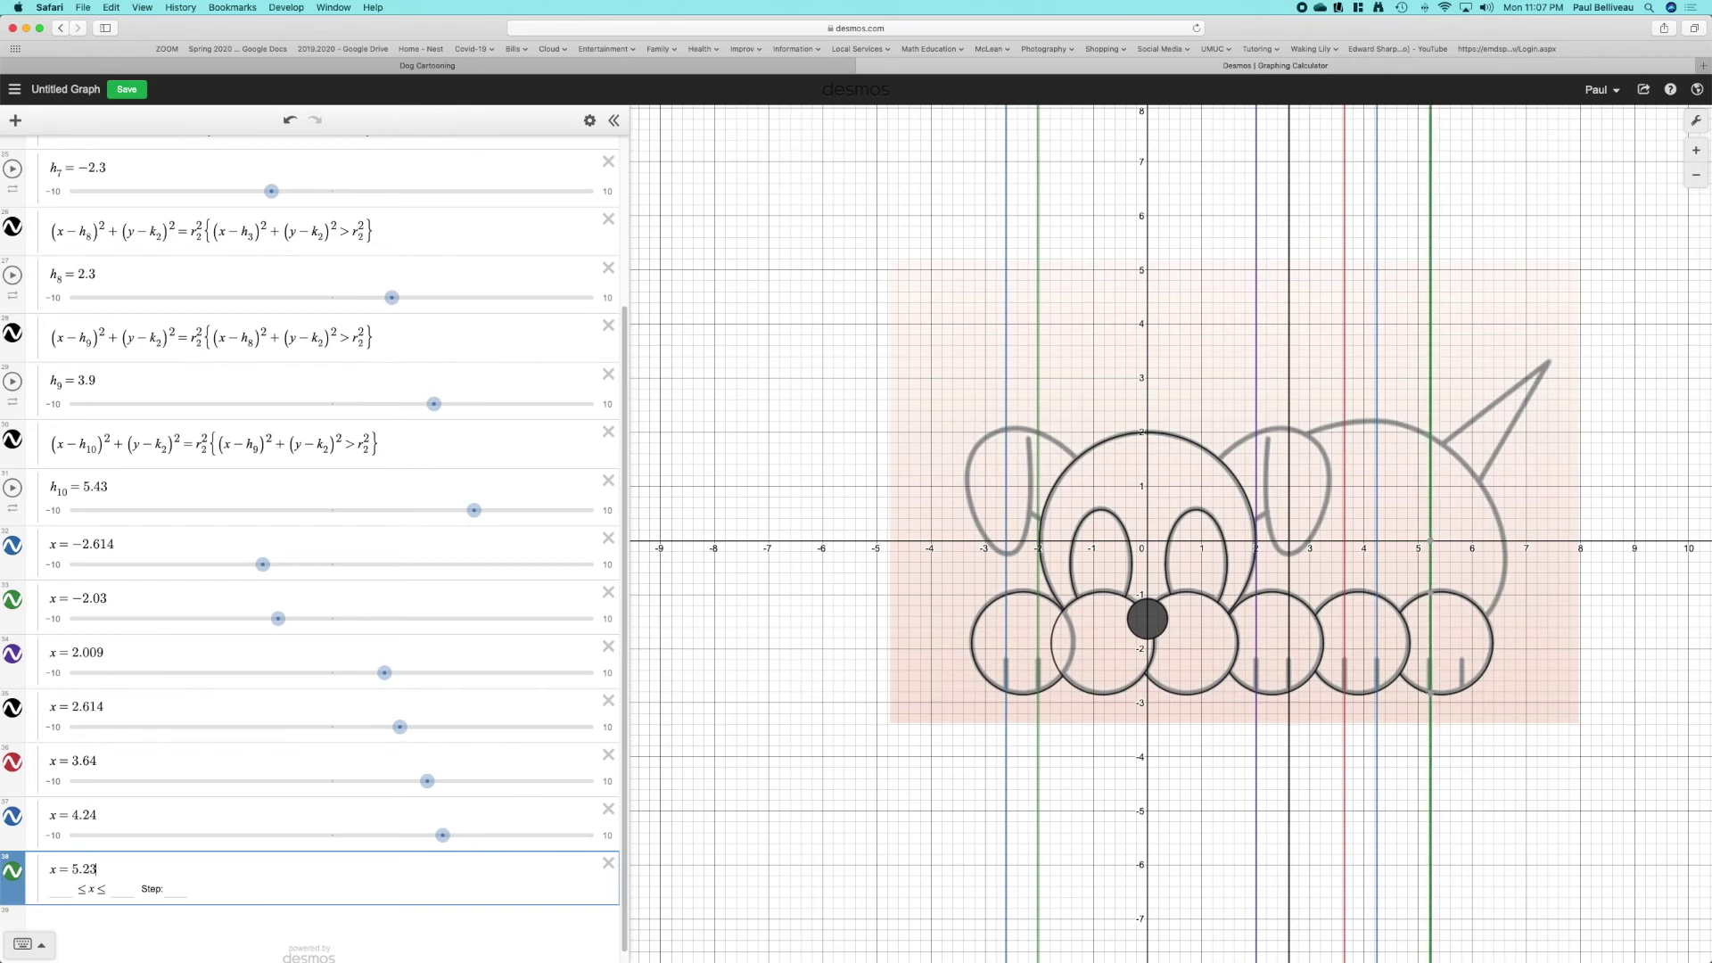
{"action": "key", "text": "BackSpace"}
{"action": "type", "text": "2"}
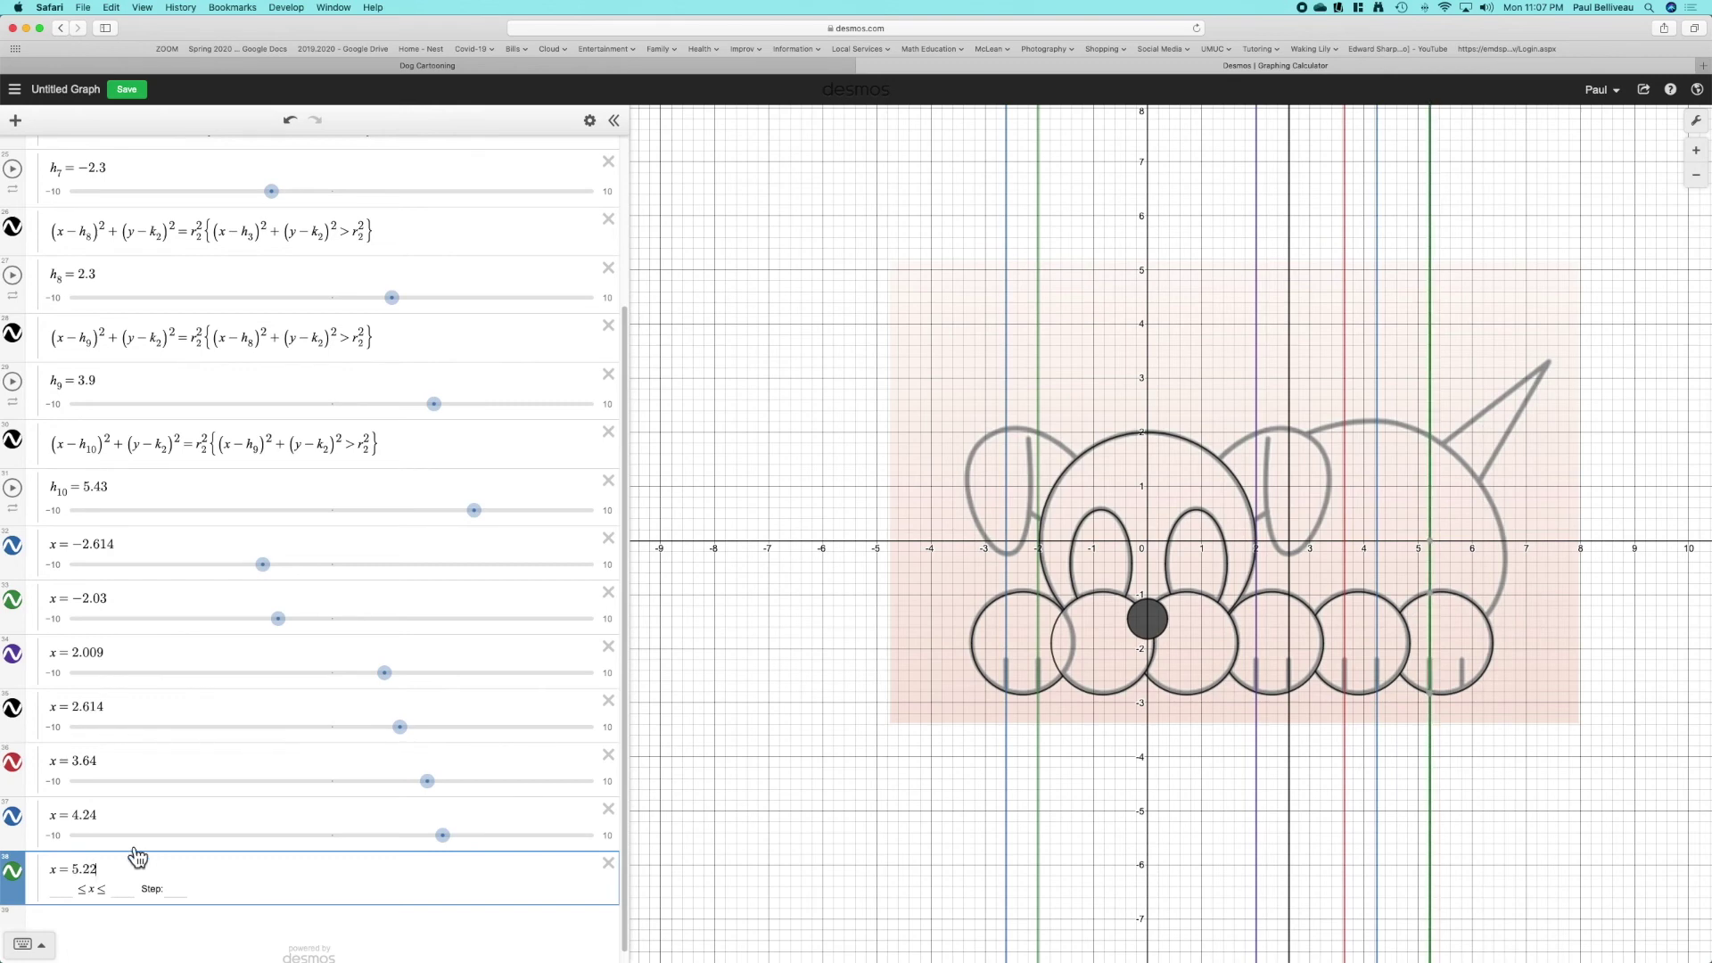
- Add the vertical line x=5.82 at the end of the Paws folder, over the rightmost paw's second toe mark
{"action": "key", "text": "Return"}
{"action": "type", "text": "x="}
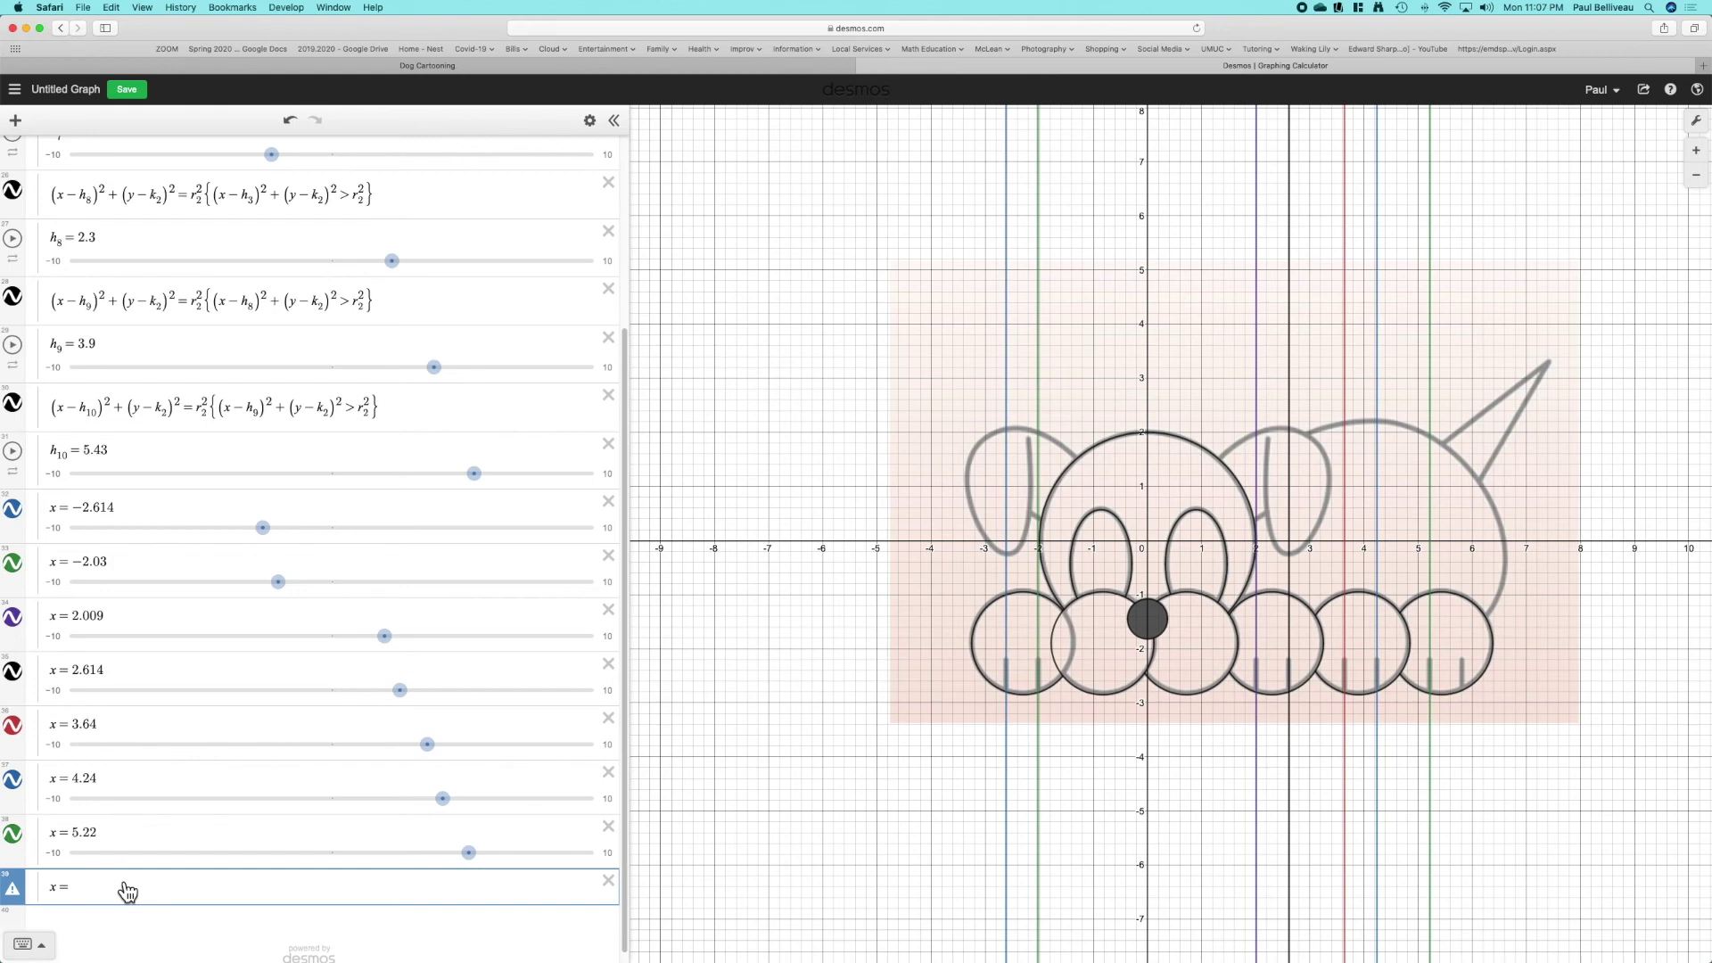
{"action": "type", "text": "5.8"}
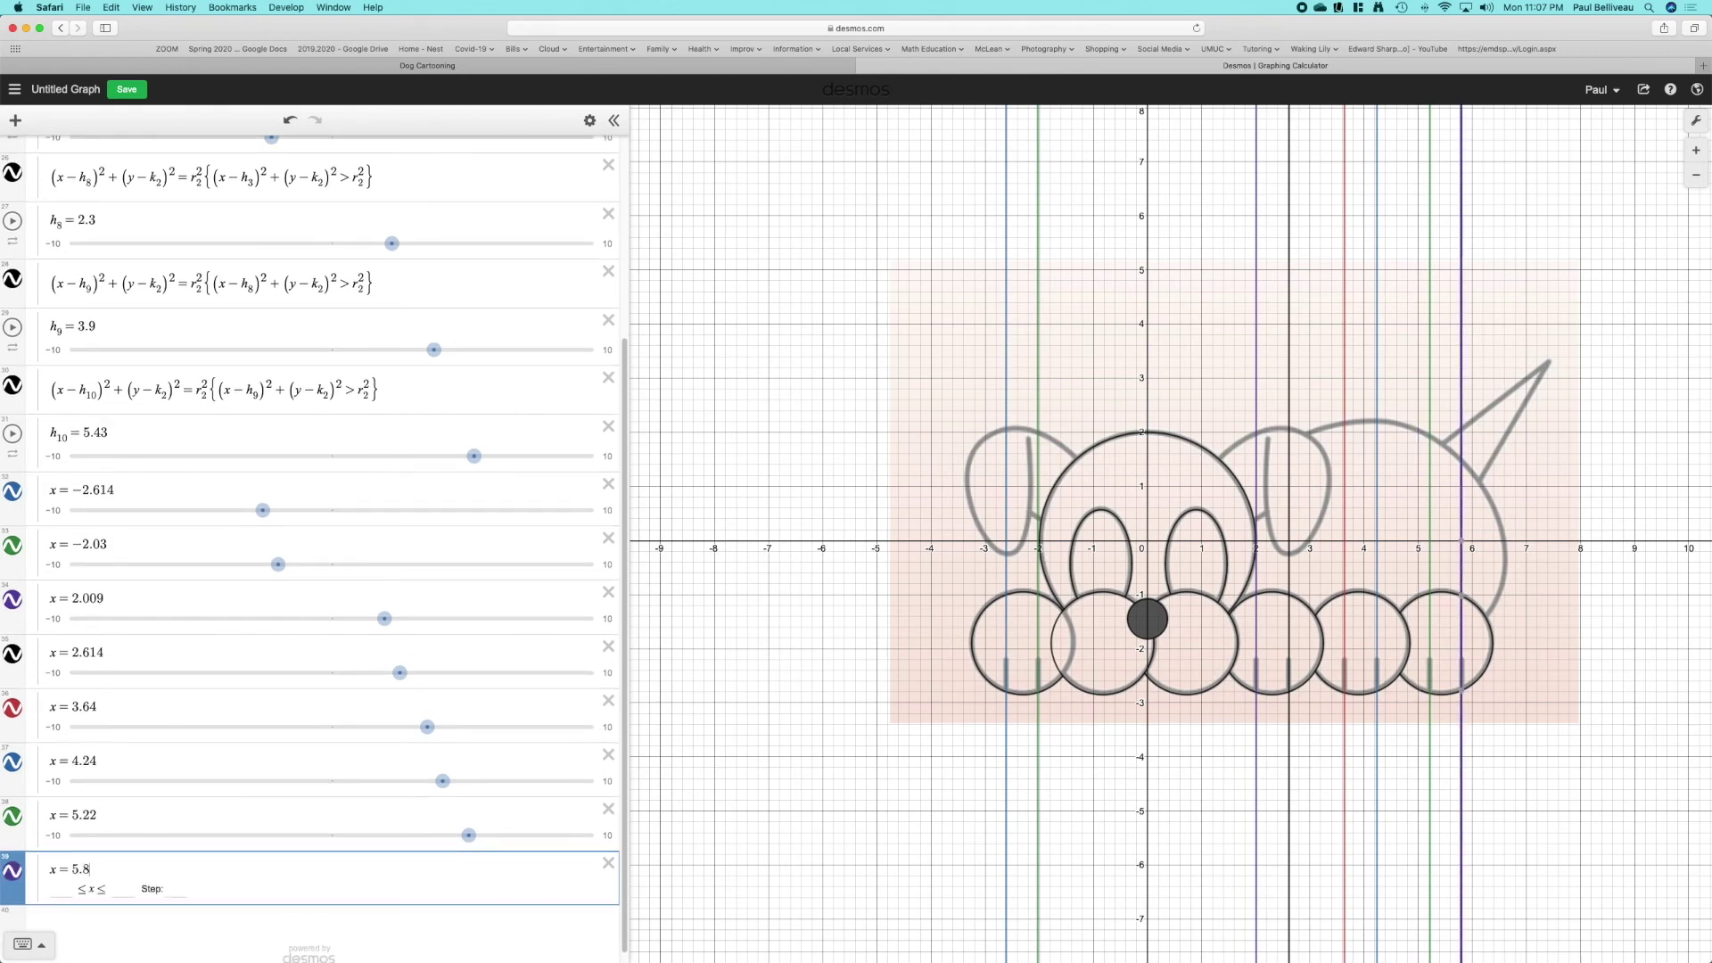
{"action": "type", "text": "8"}
{"action": "key", "text": "BackSpace"}
{"action": "type", "text": "3"}
{"action": "key", "text": "BackSpace"}
{"action": "type", "text": "2"}
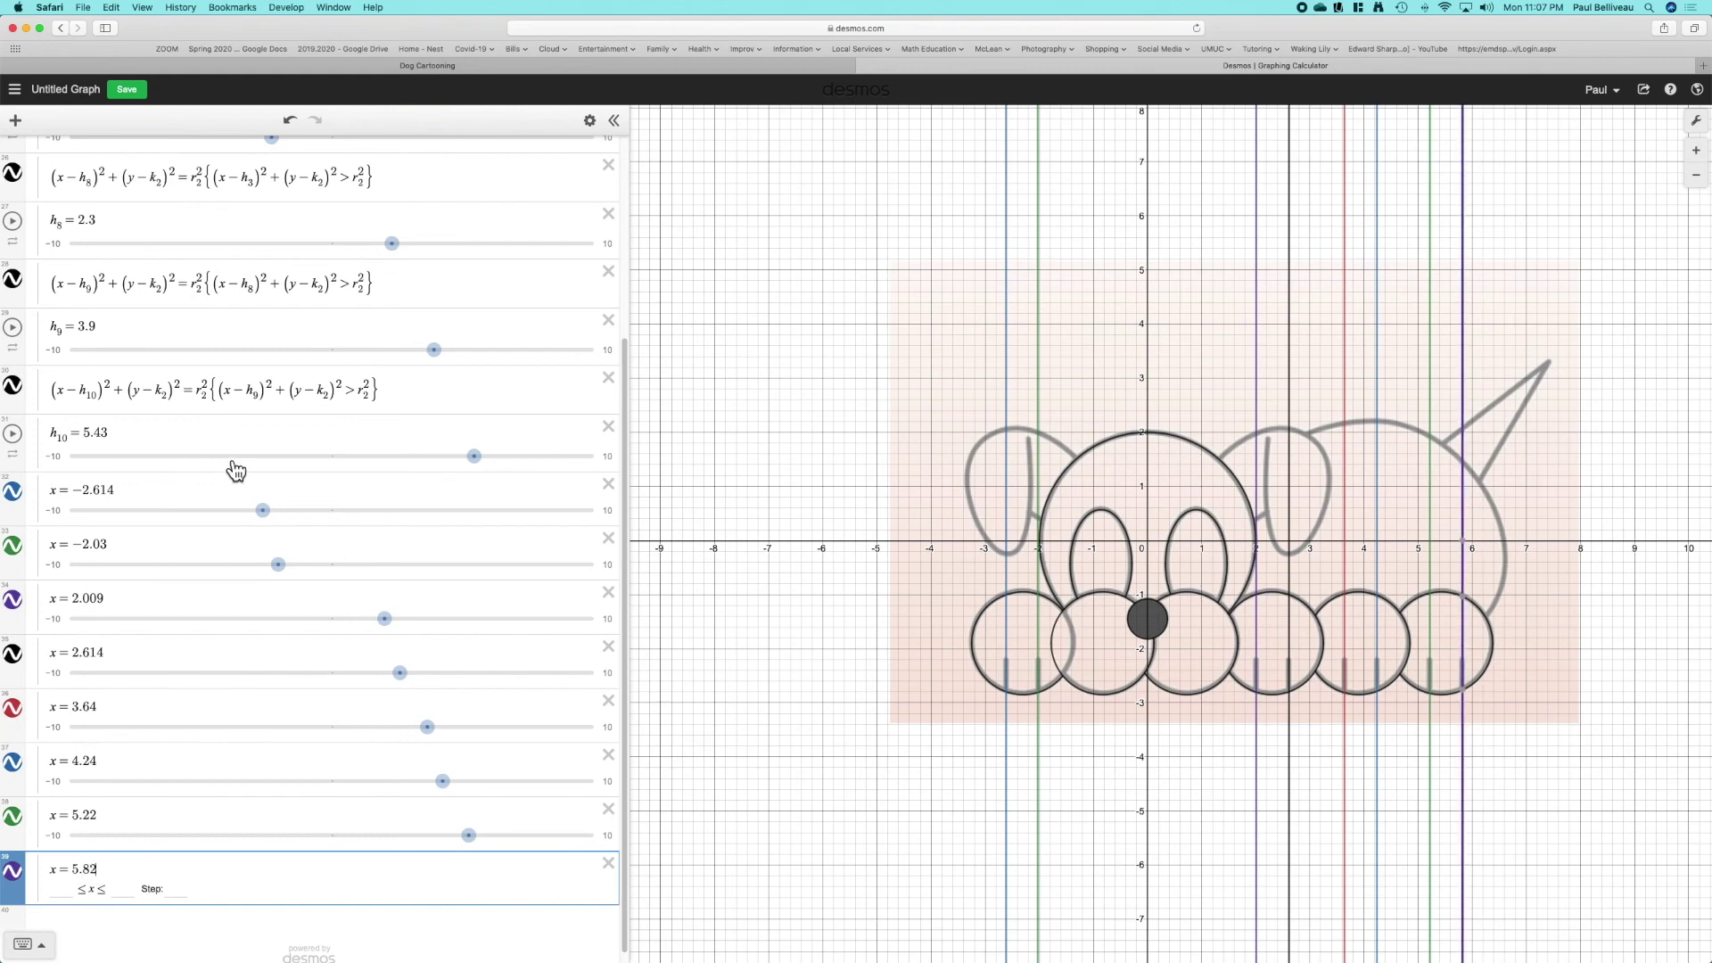
- Change the colour of the vertical lines x=-2.614, x=-2.03 and x=2.009 to black
{"action": "left_click", "coordinate": [590, 120]}
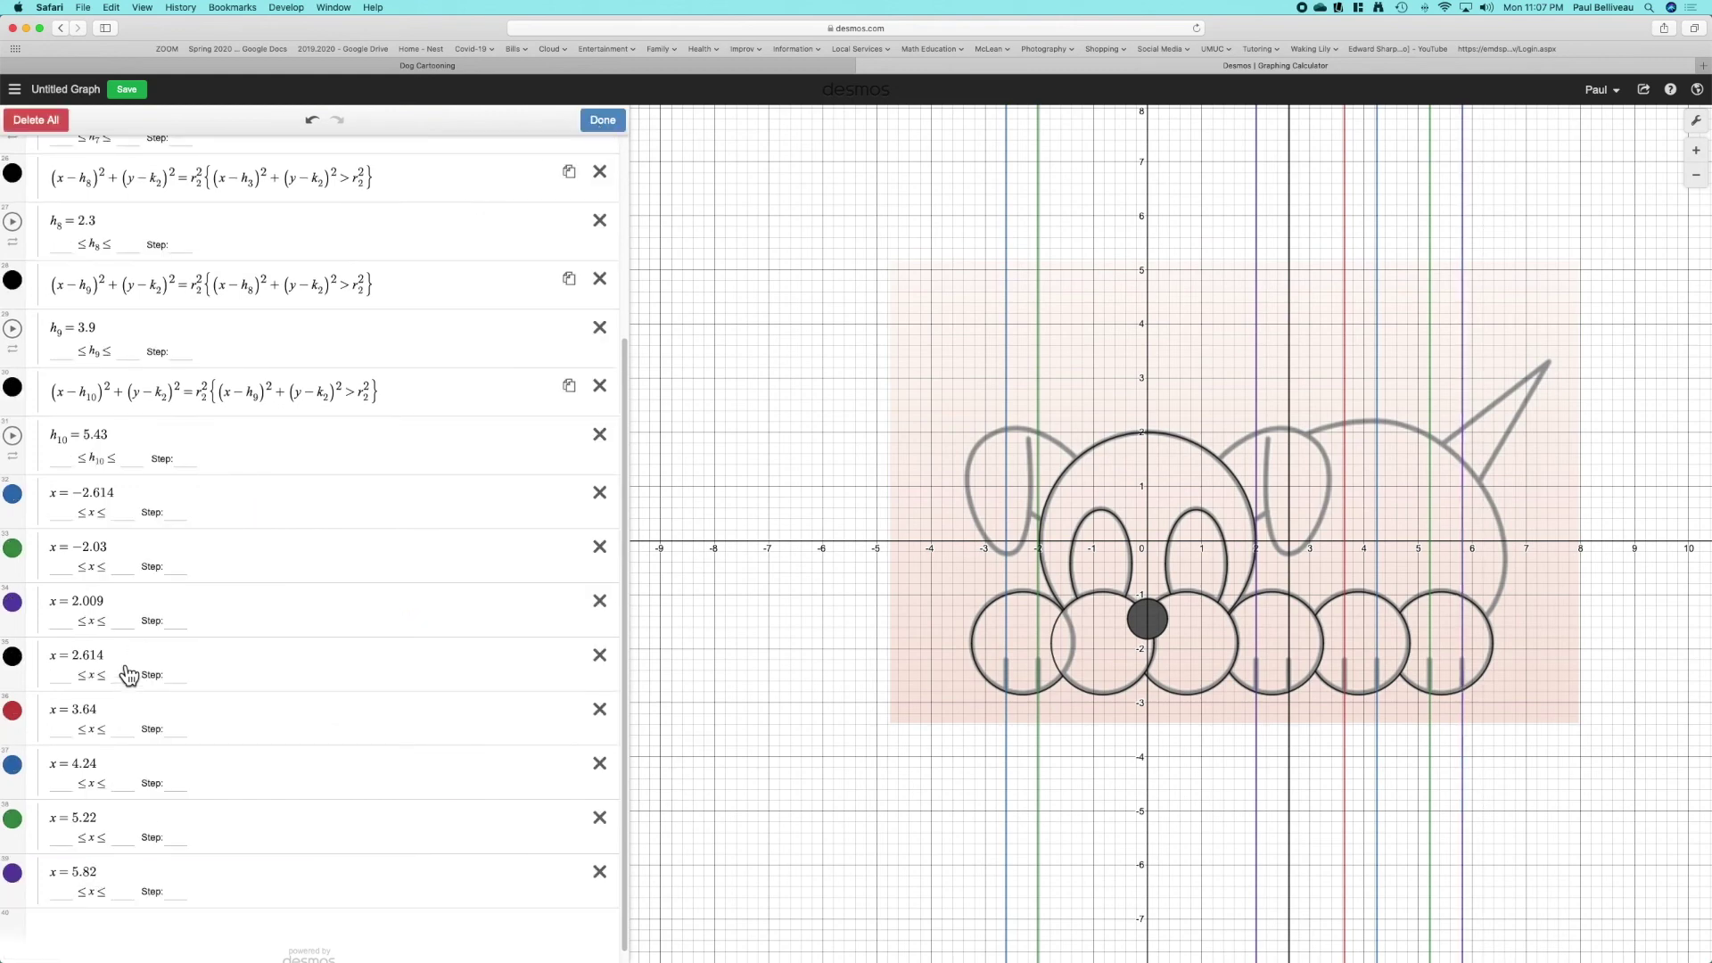
{"action": "left_click", "coordinate": [14, 494]}
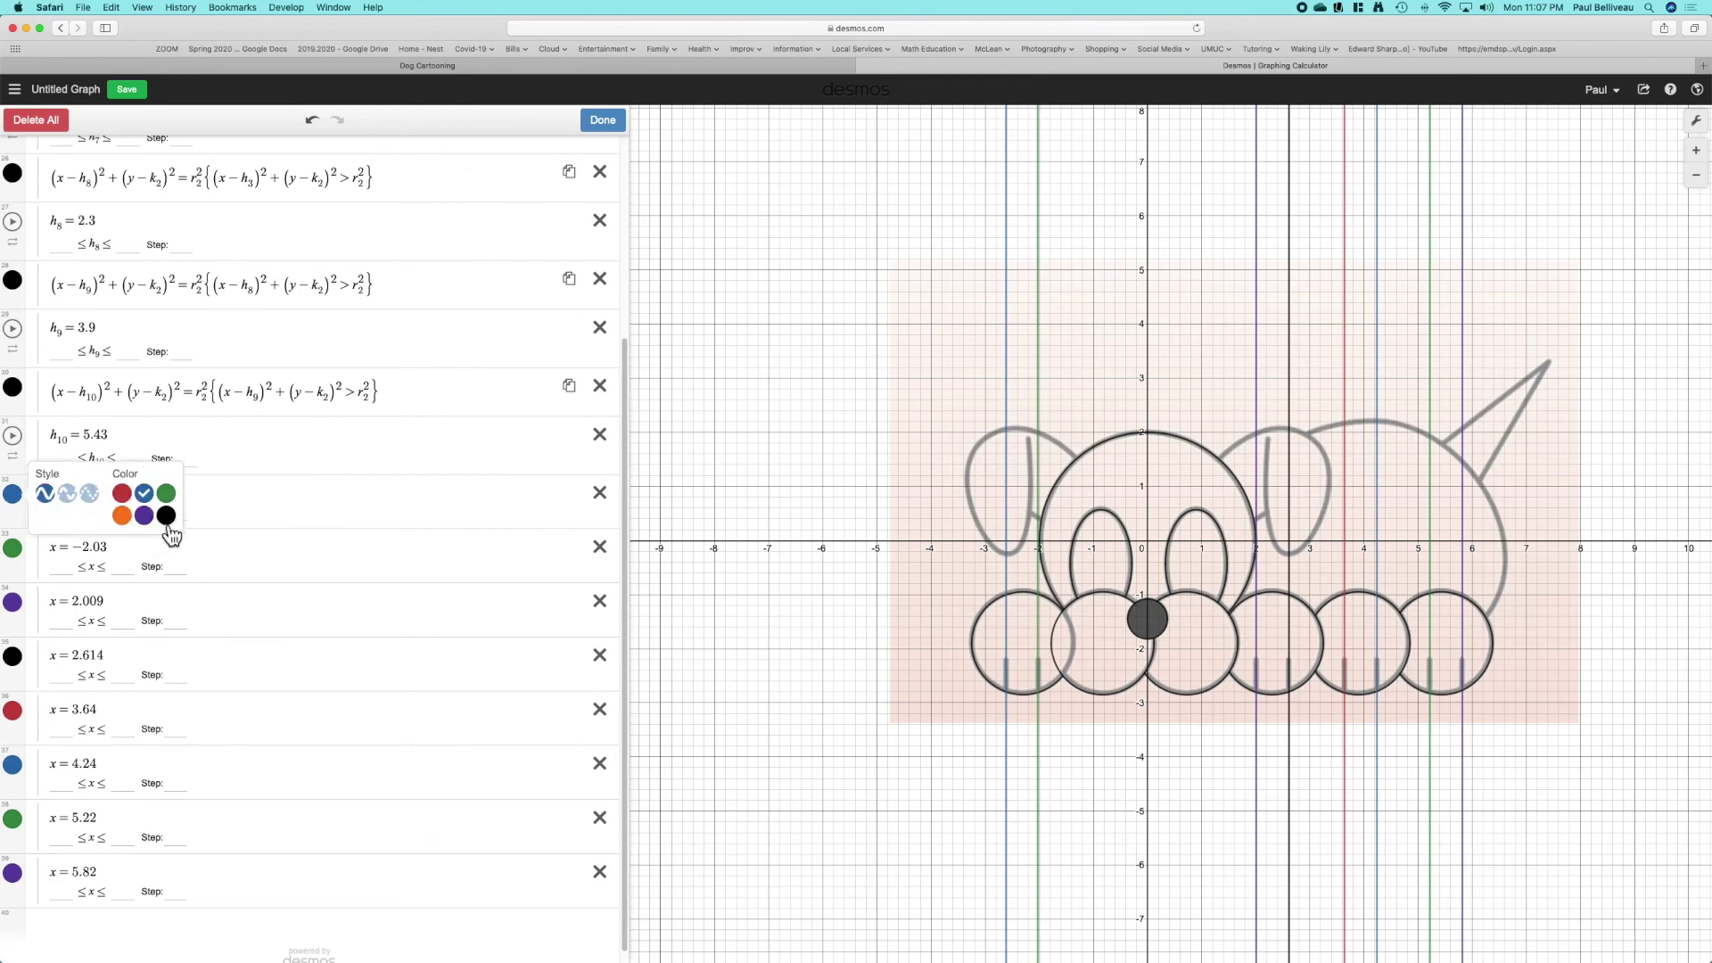
{"action": "left_click", "coordinate": [166, 515]}
{"action": "left_click", "coordinate": [12, 547]}
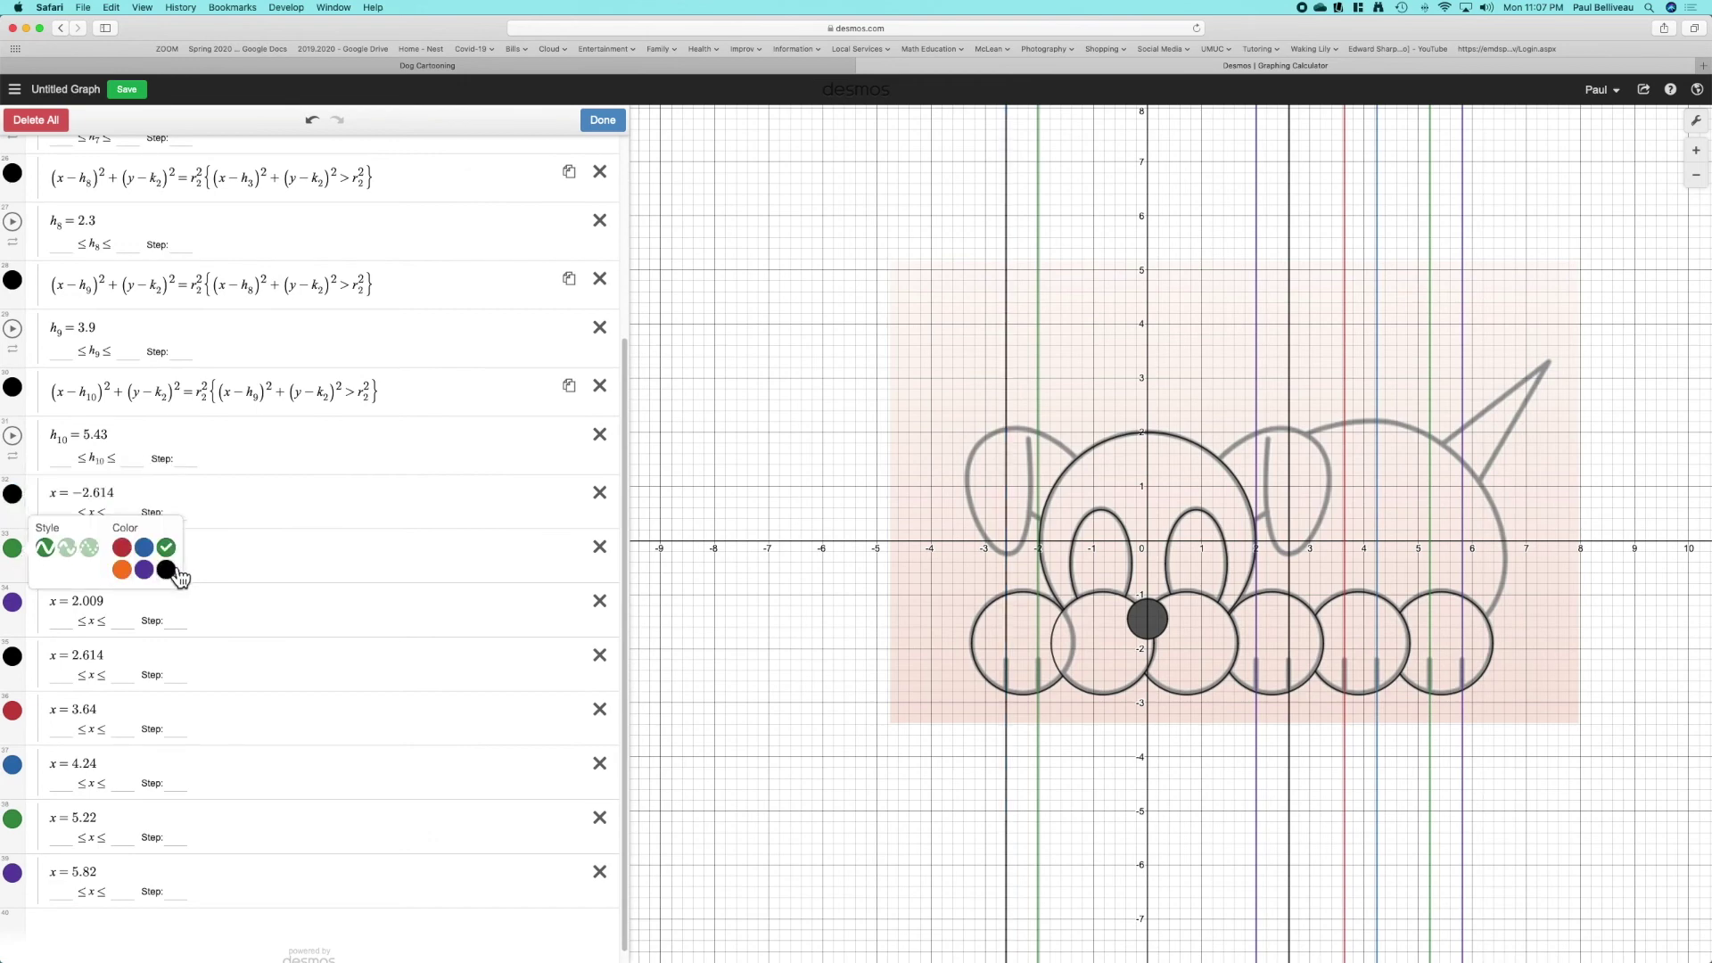
{"action": "left_click", "coordinate": [166, 570]}
{"action": "left_click", "coordinate": [13, 602]}
{"action": "left_click", "coordinate": [166, 623]}
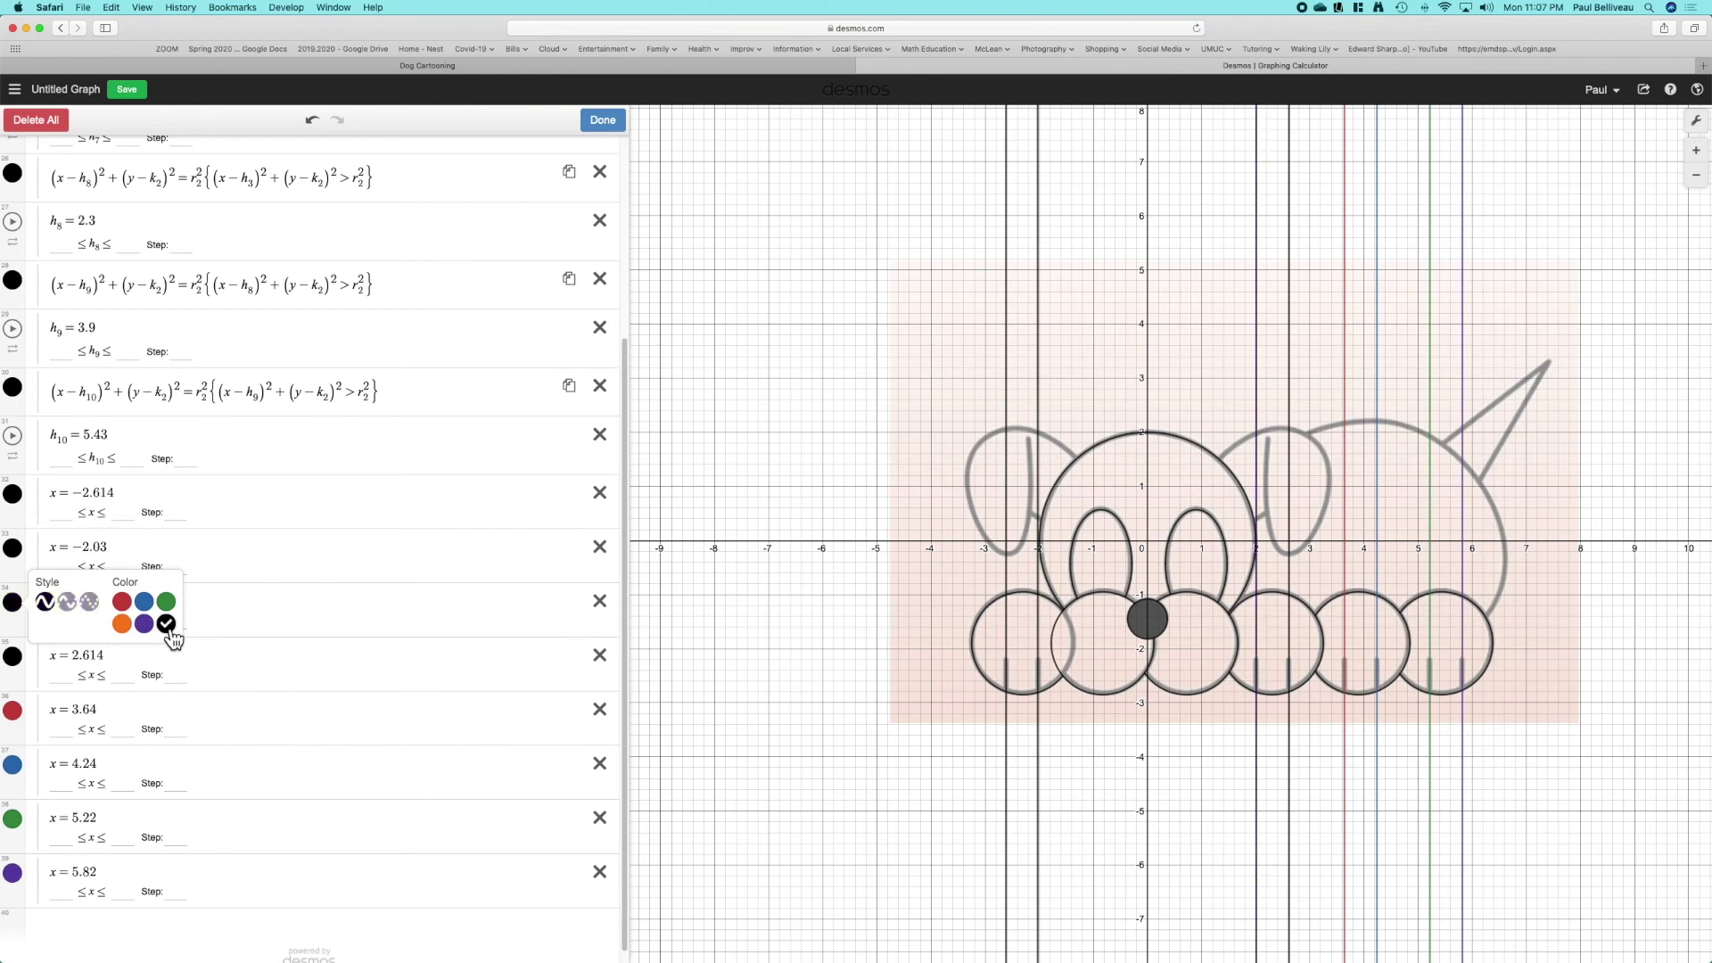
- Change the colour of the vertical lines x=3.64, x=4.24, x=5.22 and x=5.82 to black
{"action": "left_click", "coordinate": [15, 713]}
{"action": "left_click", "coordinate": [165, 732]}
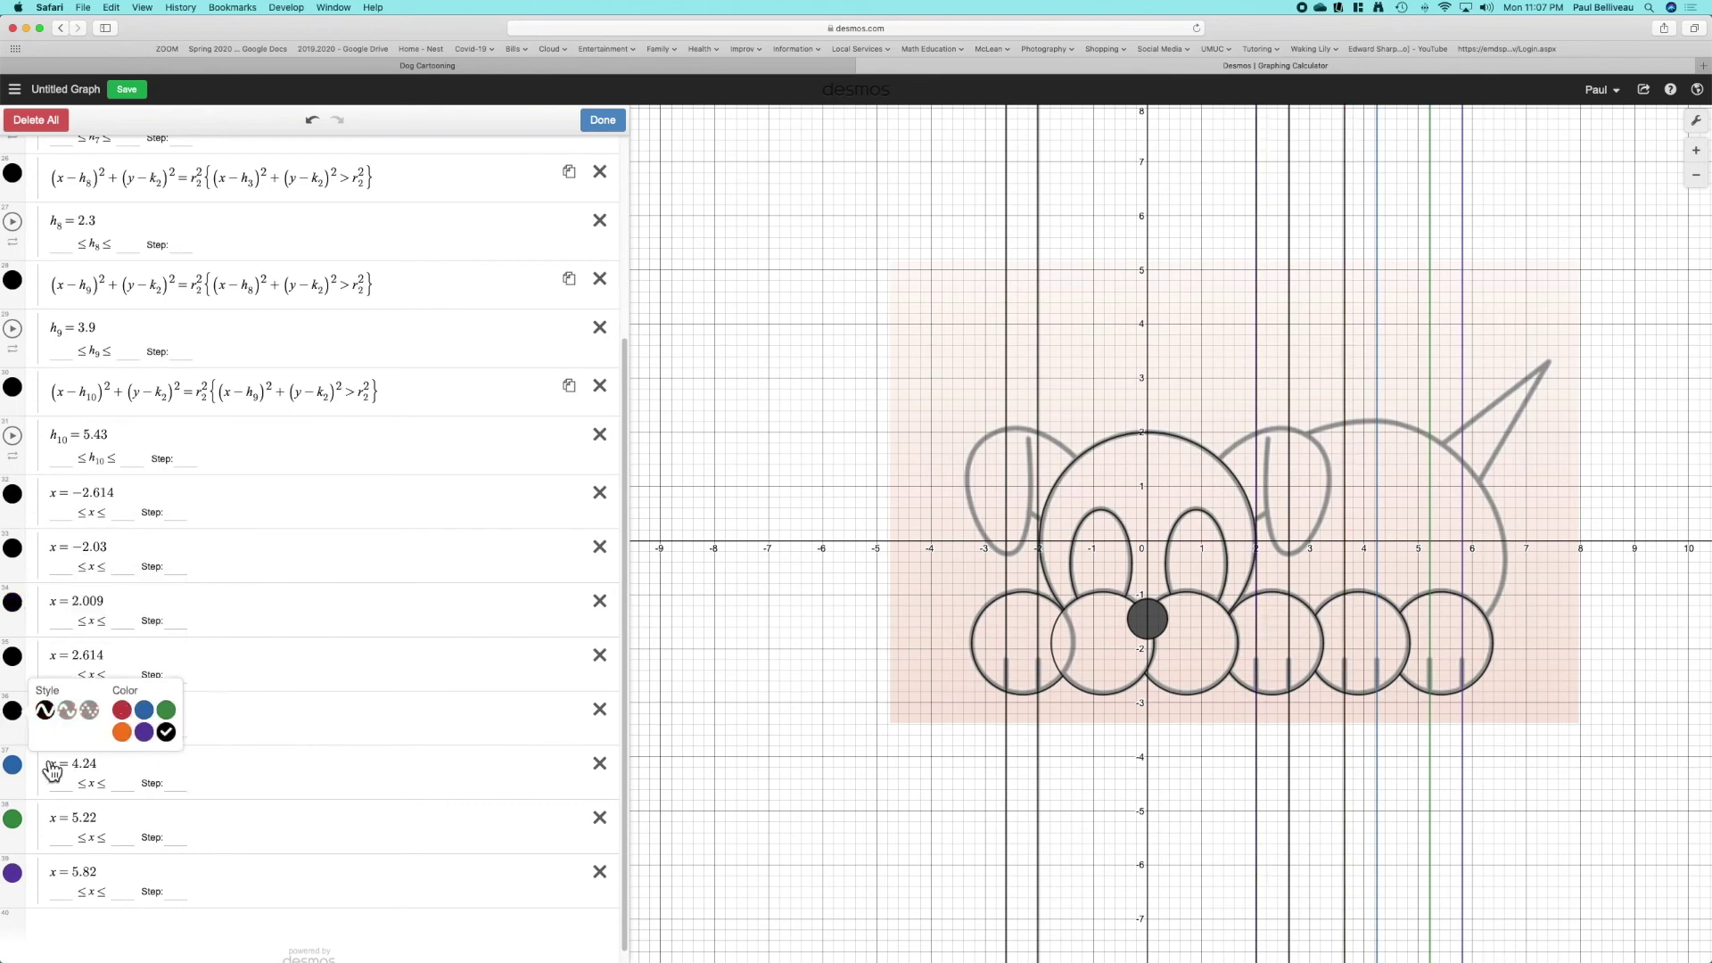
{"action": "left_click", "coordinate": [16, 766]}
{"action": "left_click", "coordinate": [165, 785]}
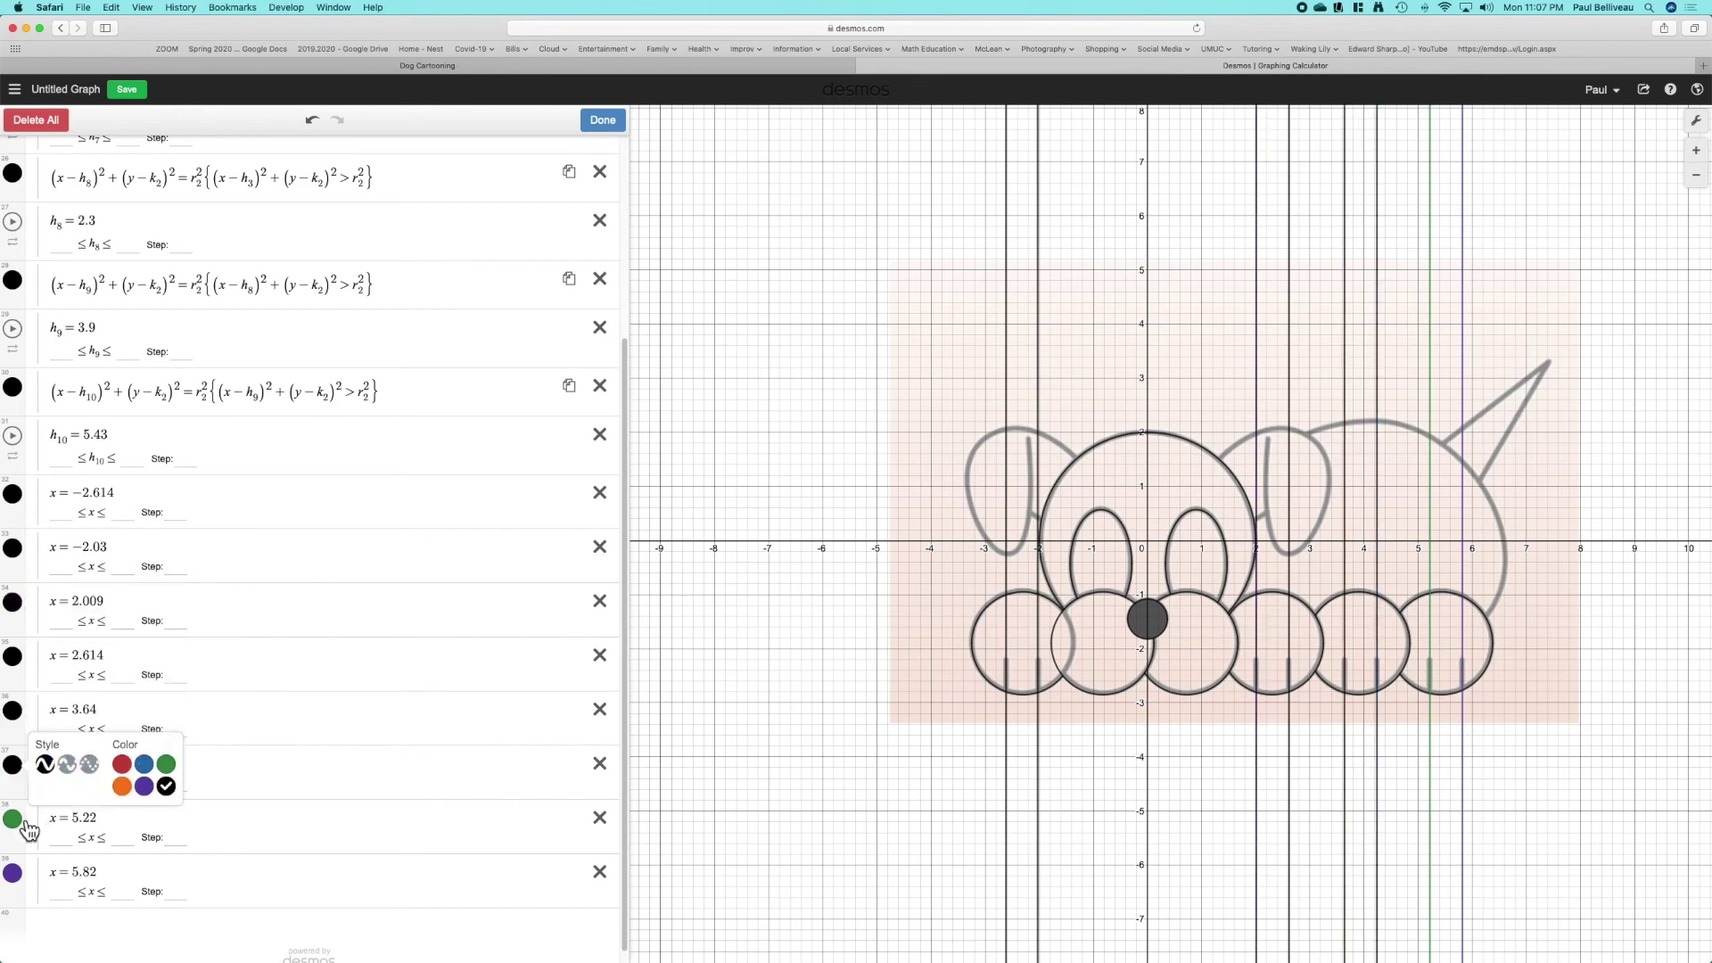
{"action": "left_click", "coordinate": [16, 820]}
{"action": "left_click", "coordinate": [166, 840]}
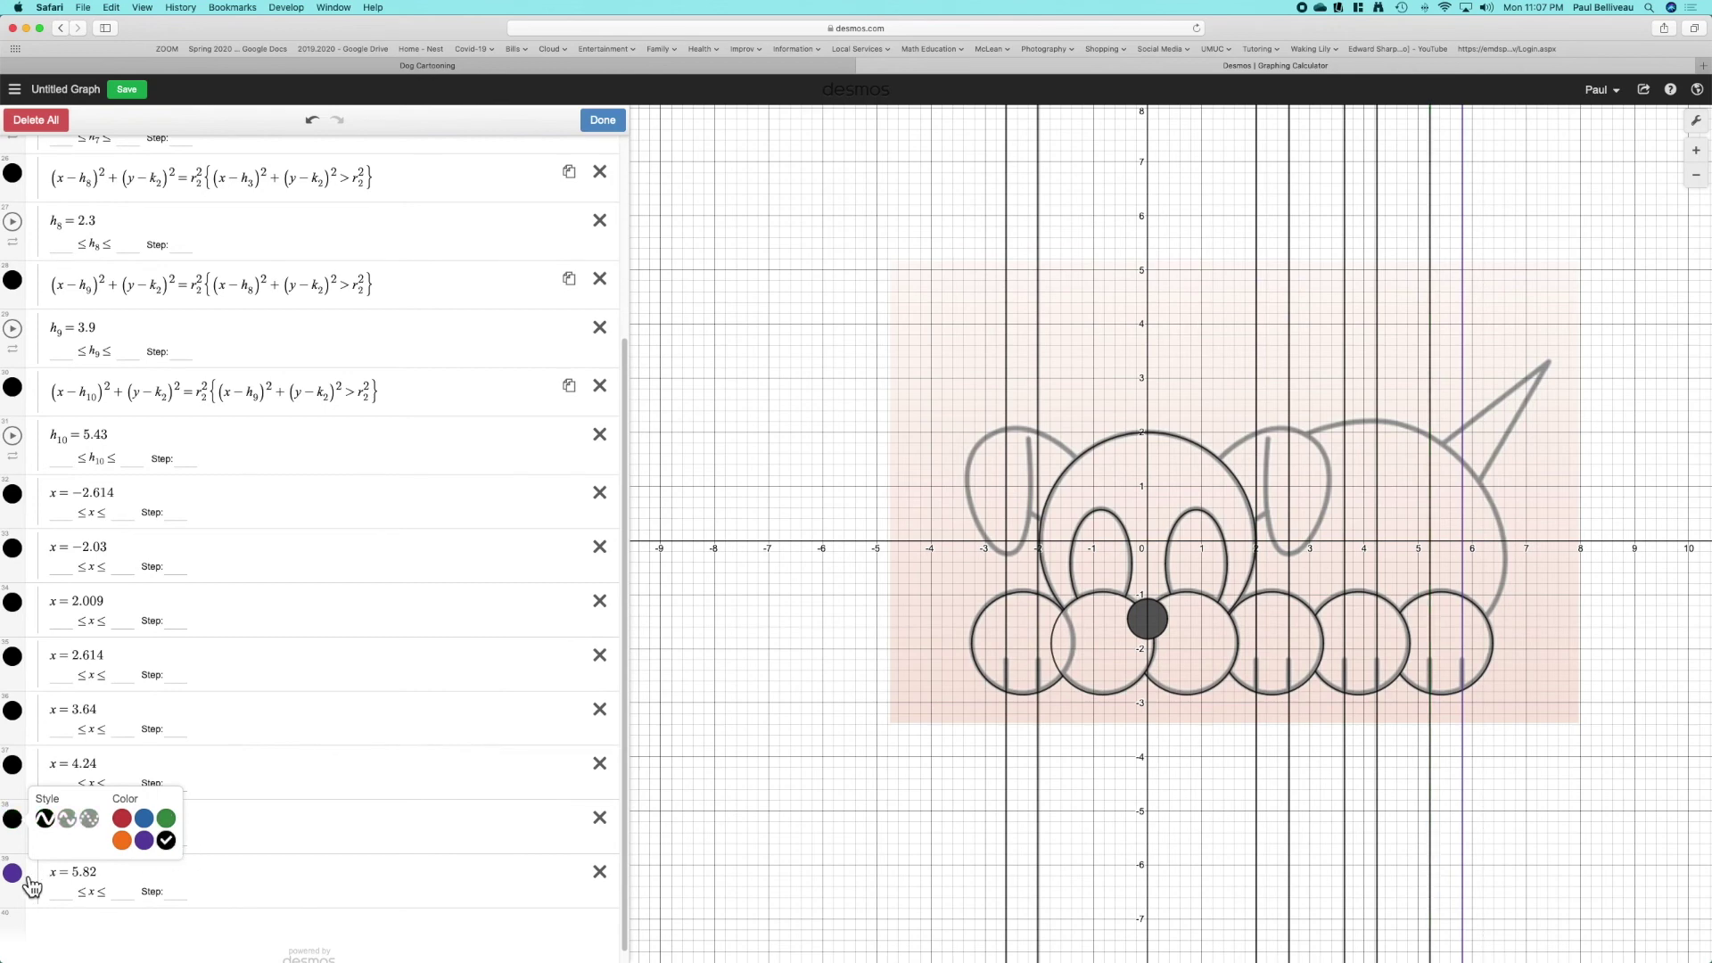
{"action": "left_click", "coordinate": [25, 876]}
{"action": "left_click", "coordinate": [165, 895]}
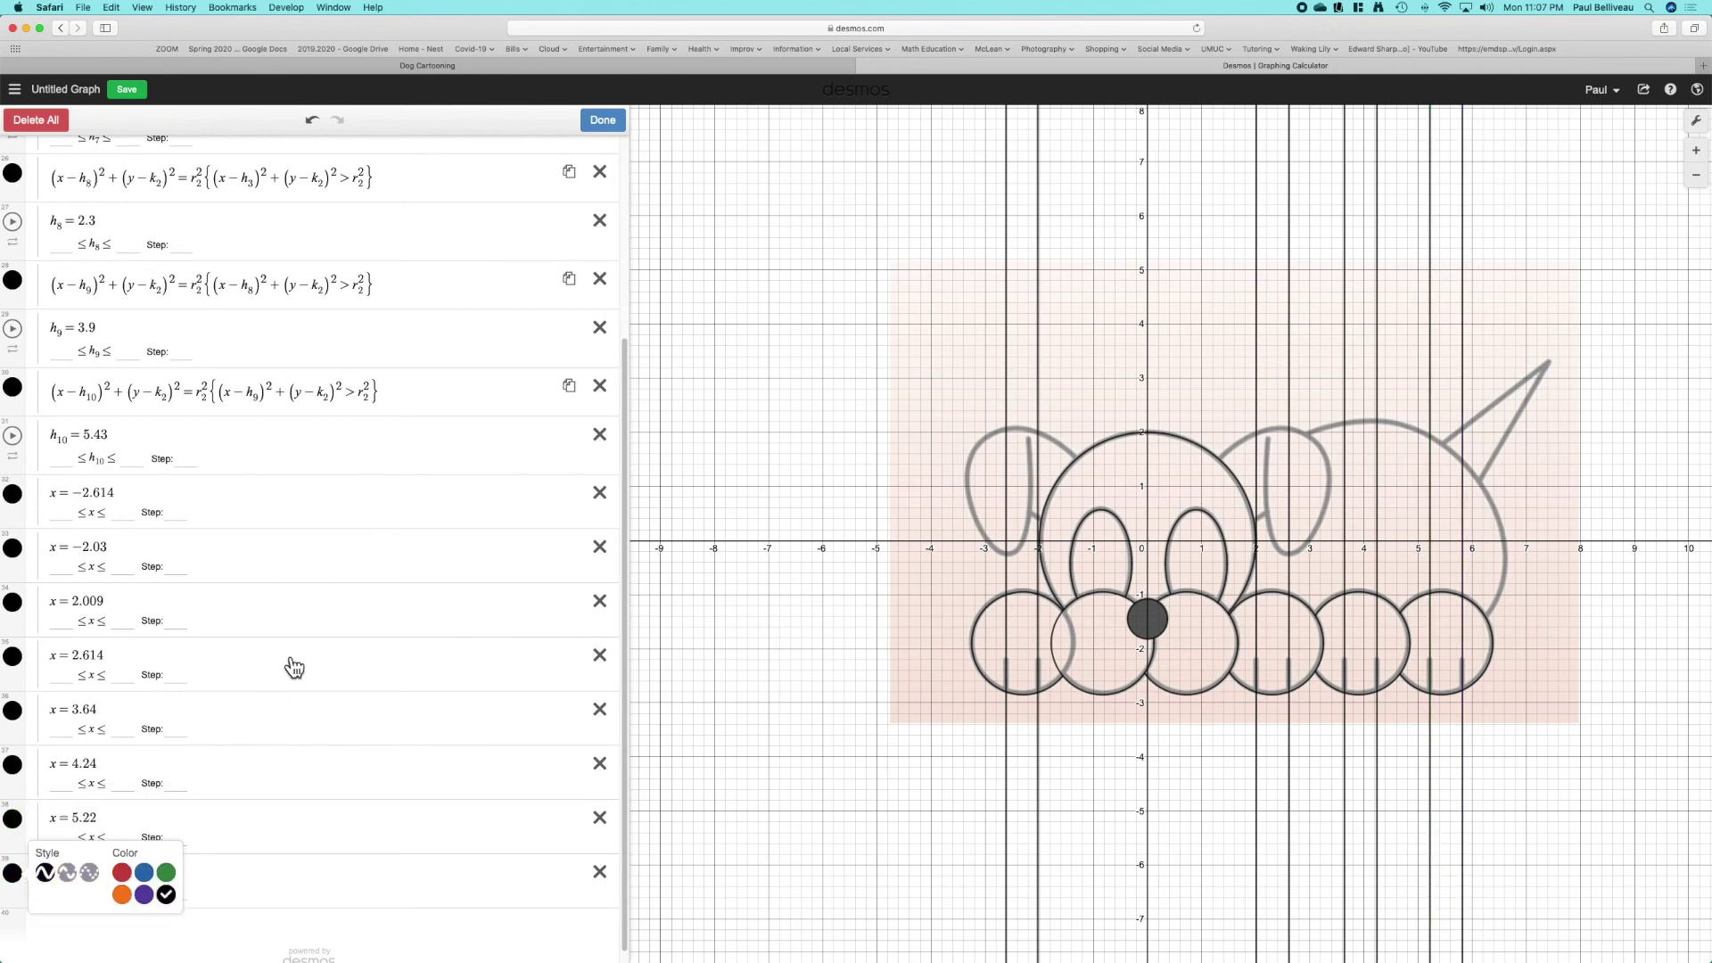
- Restrict the toe line x=-2.614 with {y<-2.2} so it starts at the top of the toe mark
{"action": "left_click", "coordinate": [191, 499]}
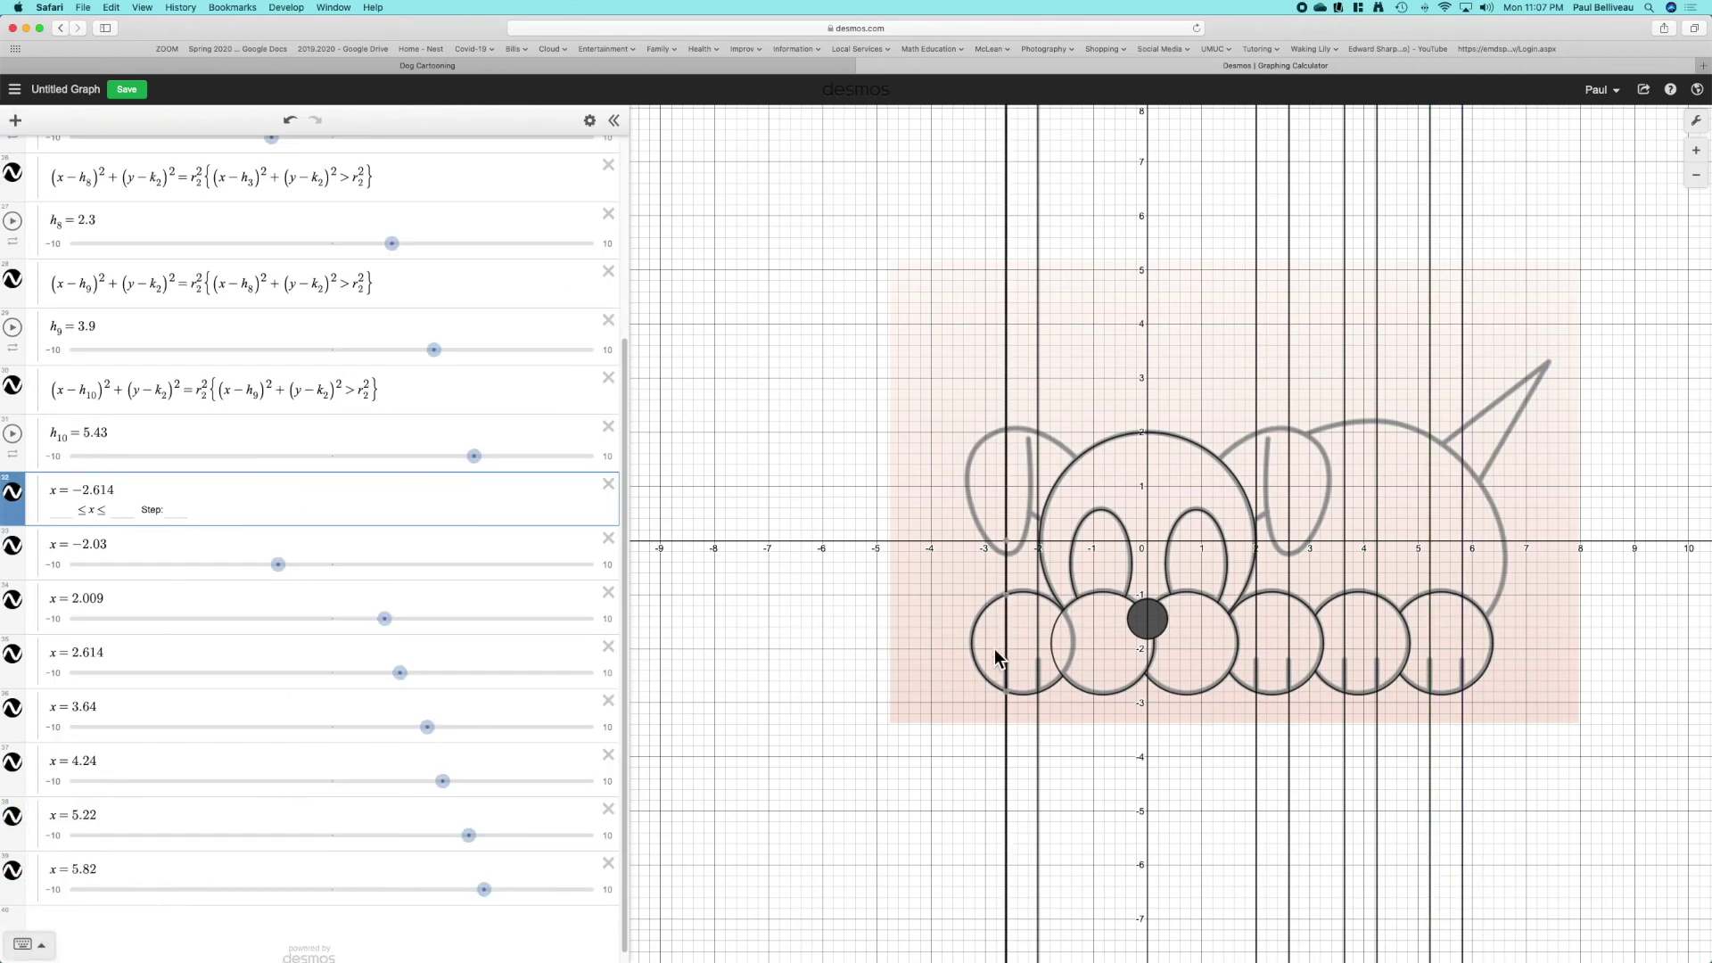
{"action": "left_click_drag", "start_coordinate": [1008, 730], "coordinate": [1017, 665]}
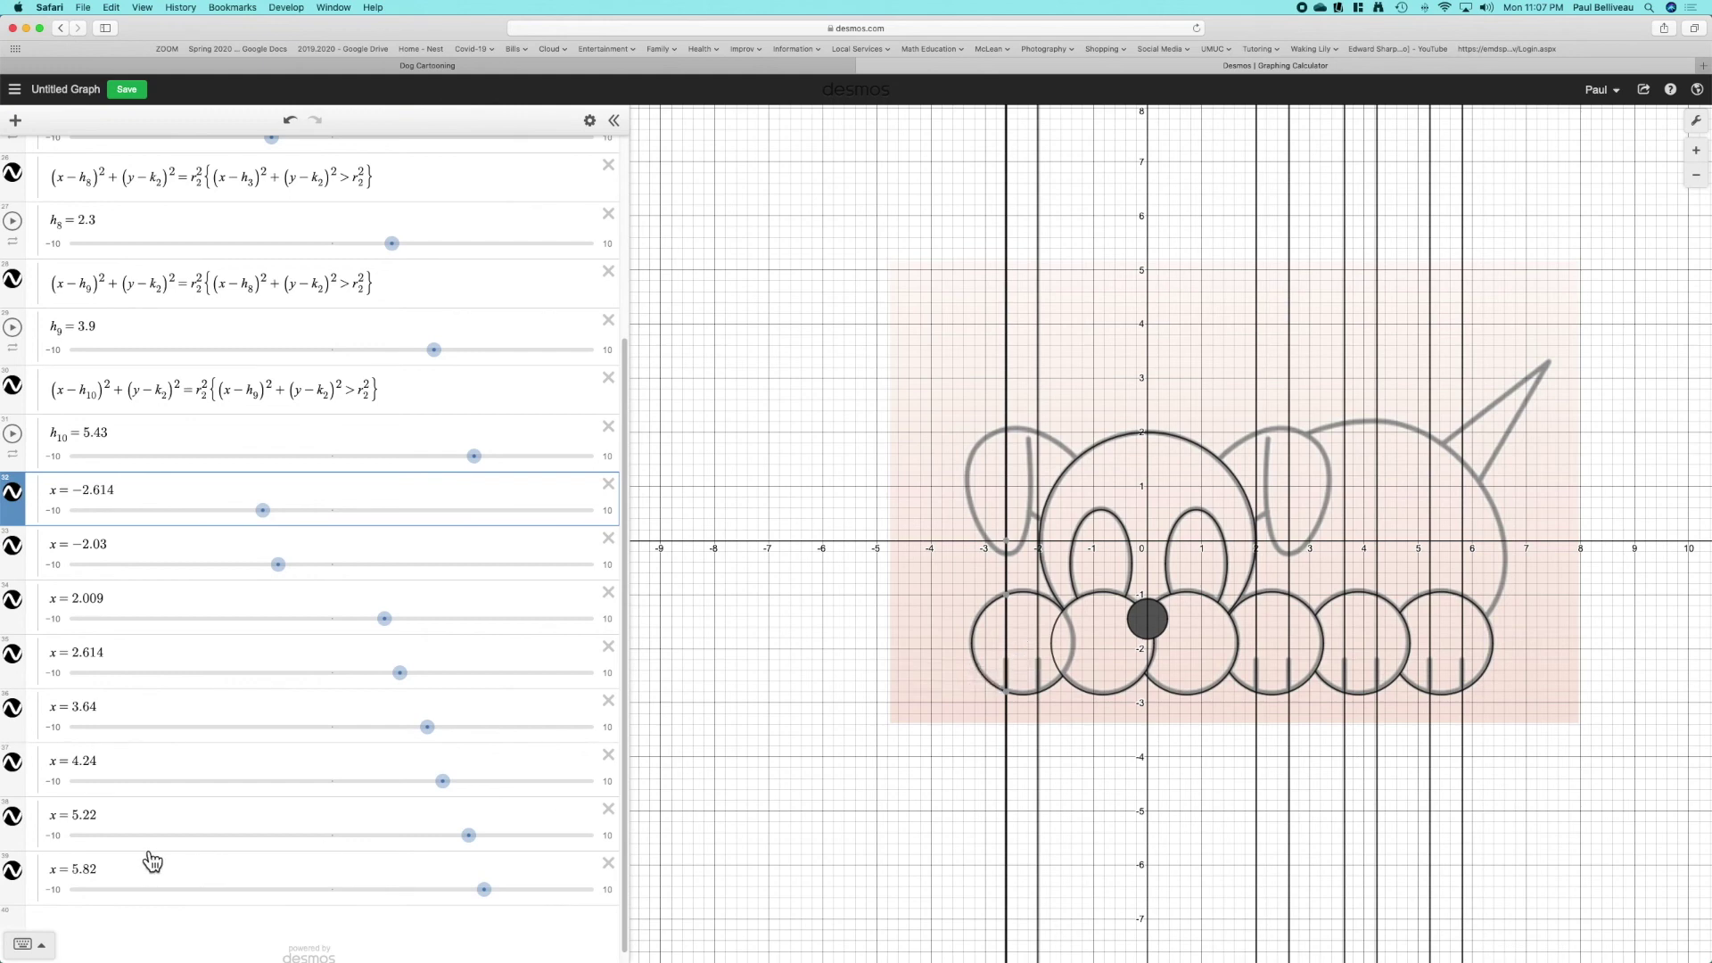
{"action": "left_click", "coordinate": [153, 491]}
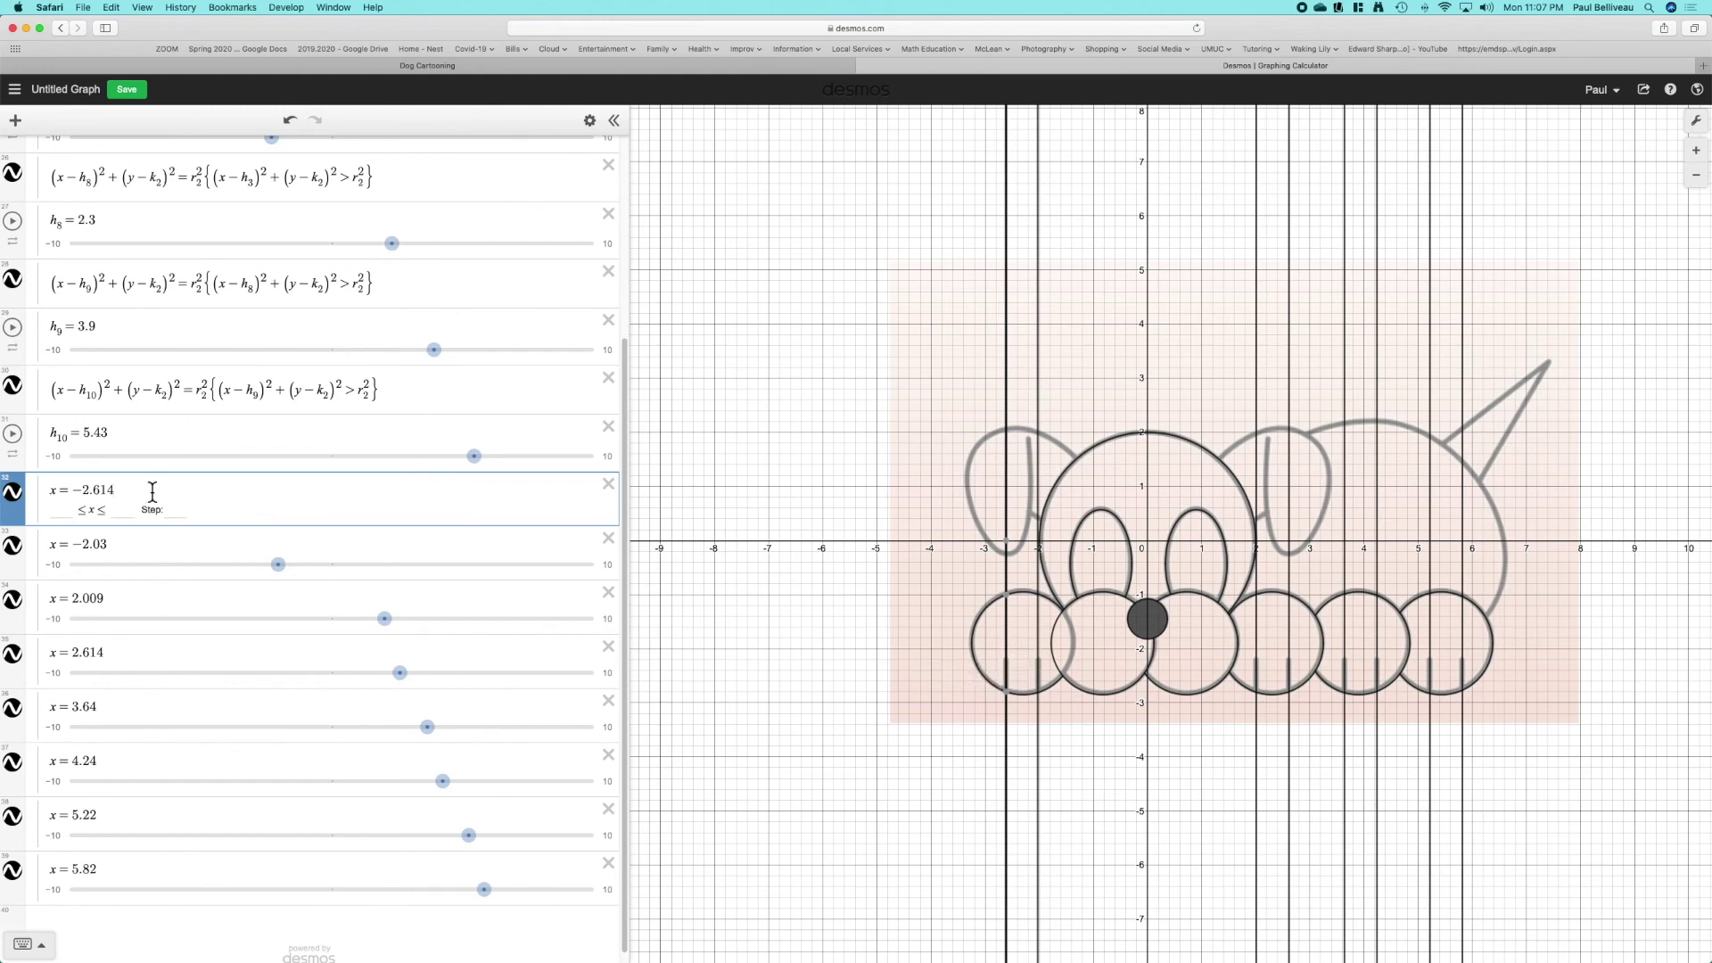
{"action": "type", "text": "{"}
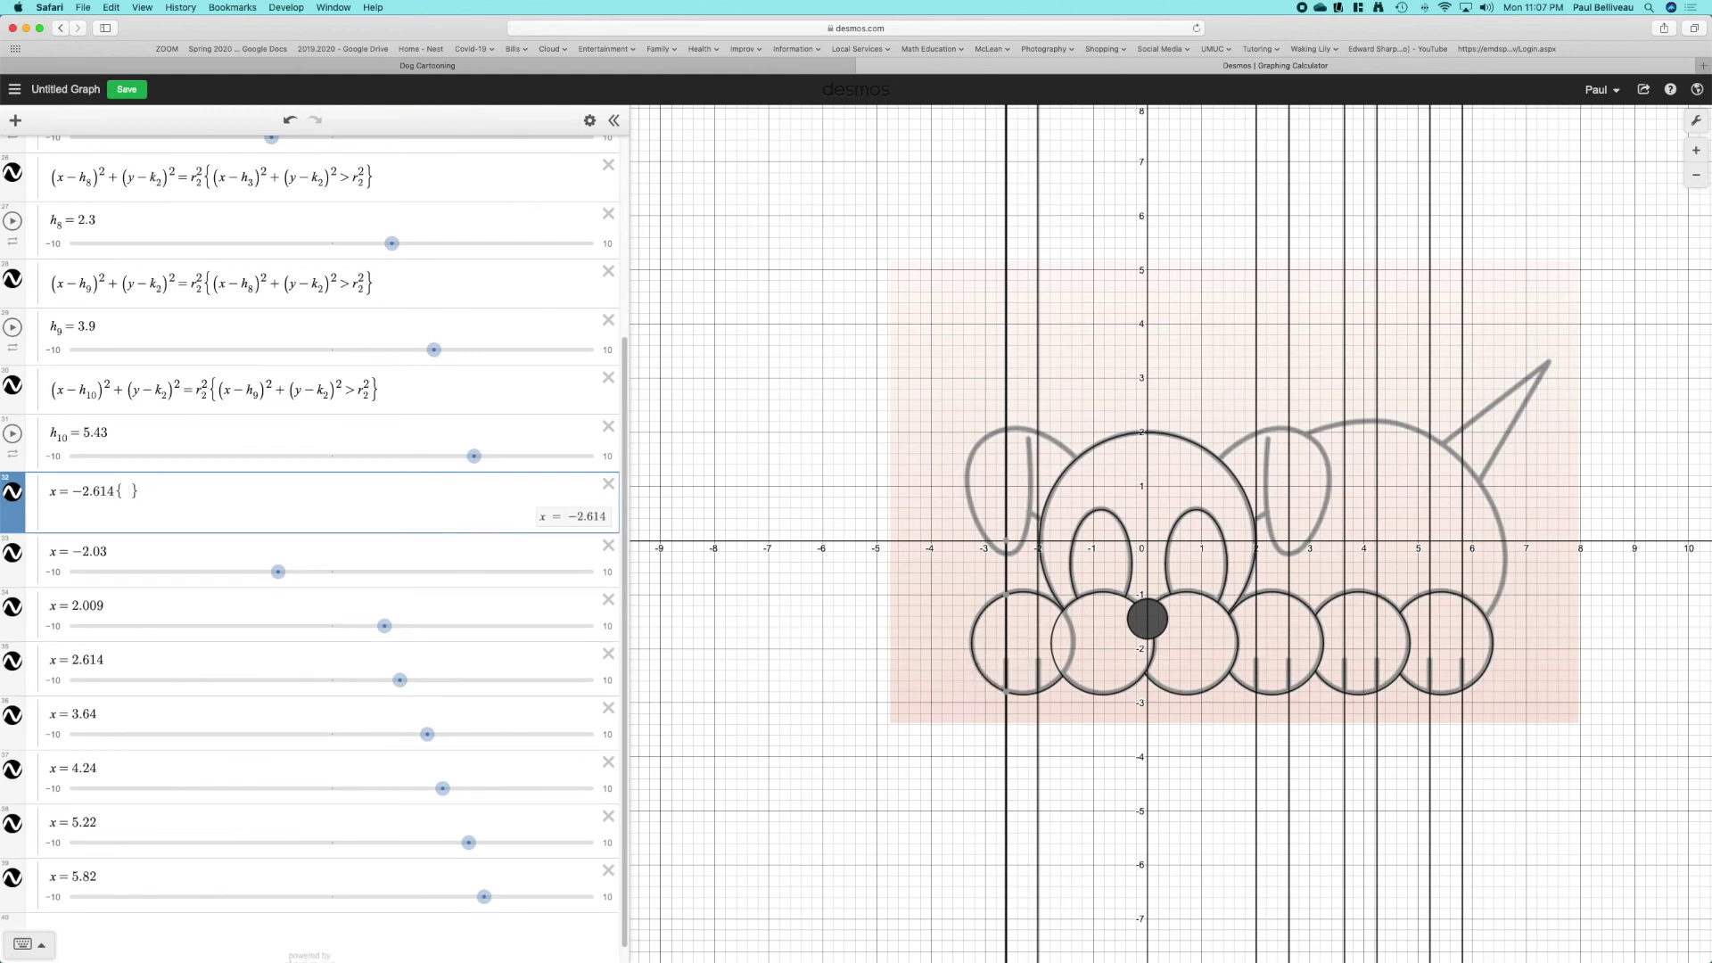
{"action": "type", "text": "y<-2.2"}
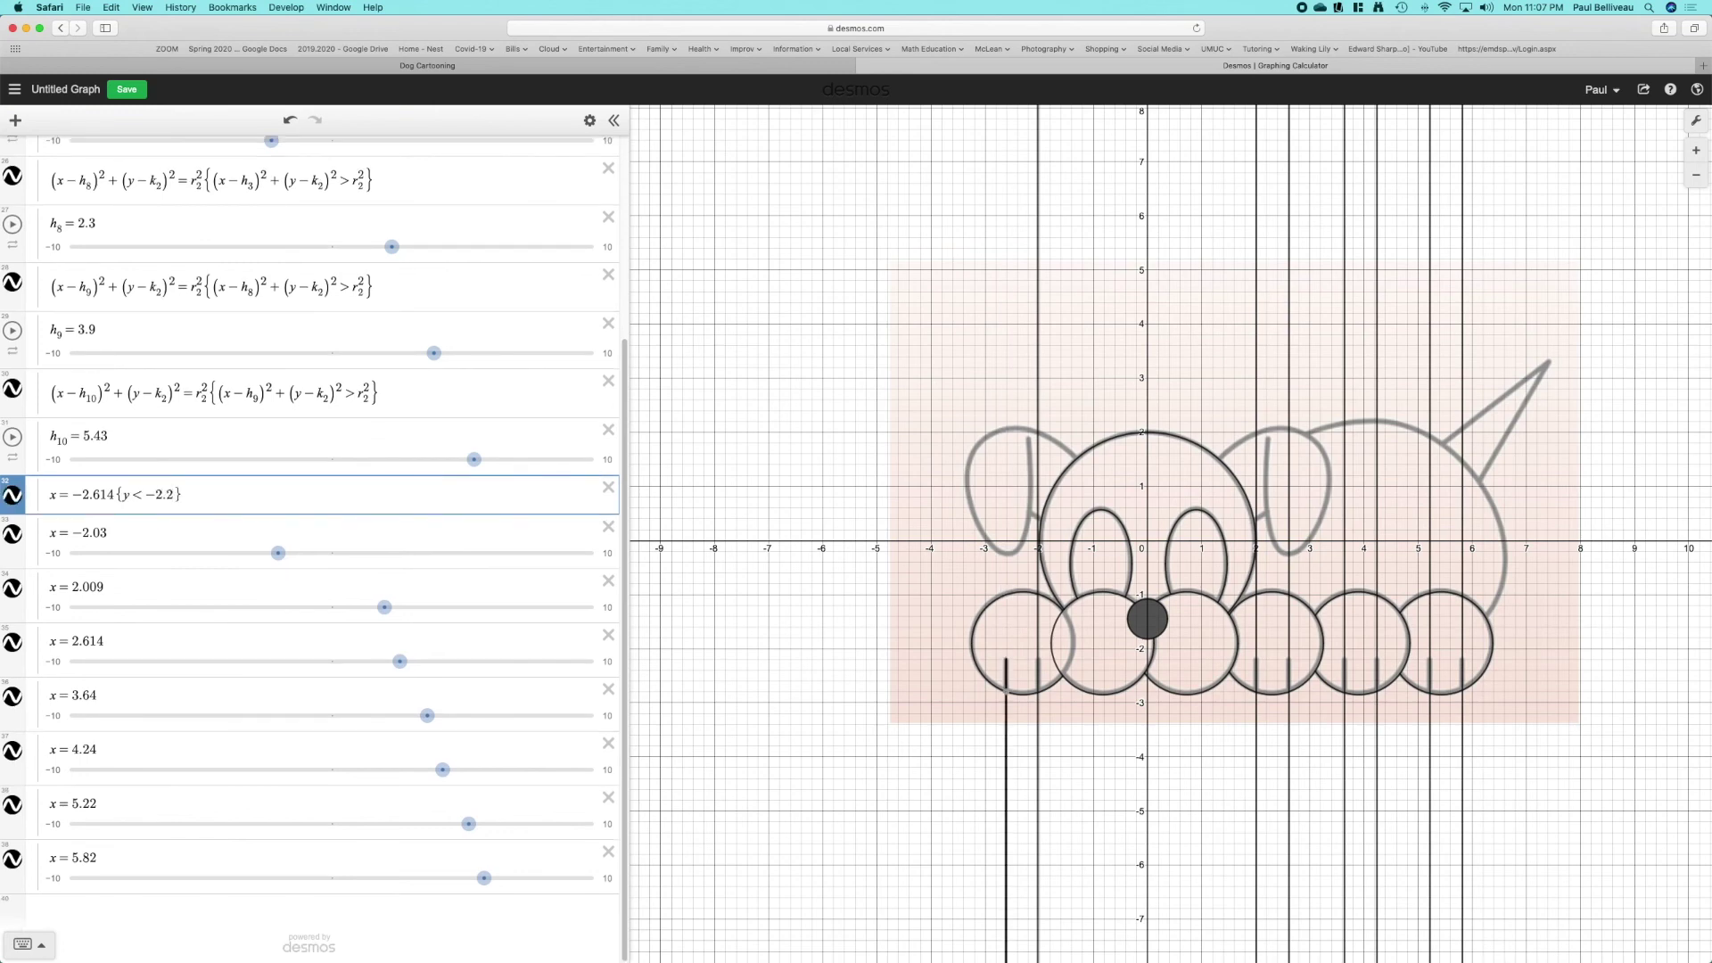
- Copy the {y<-2.2} restriction onto the toe lines x=-2.03, x=2.009 and x=2.614
{"action": "left_click_drag", "start_coordinate": [185, 494], "coordinate": [131, 495]}
{"action": "key", "text": "super+c"}
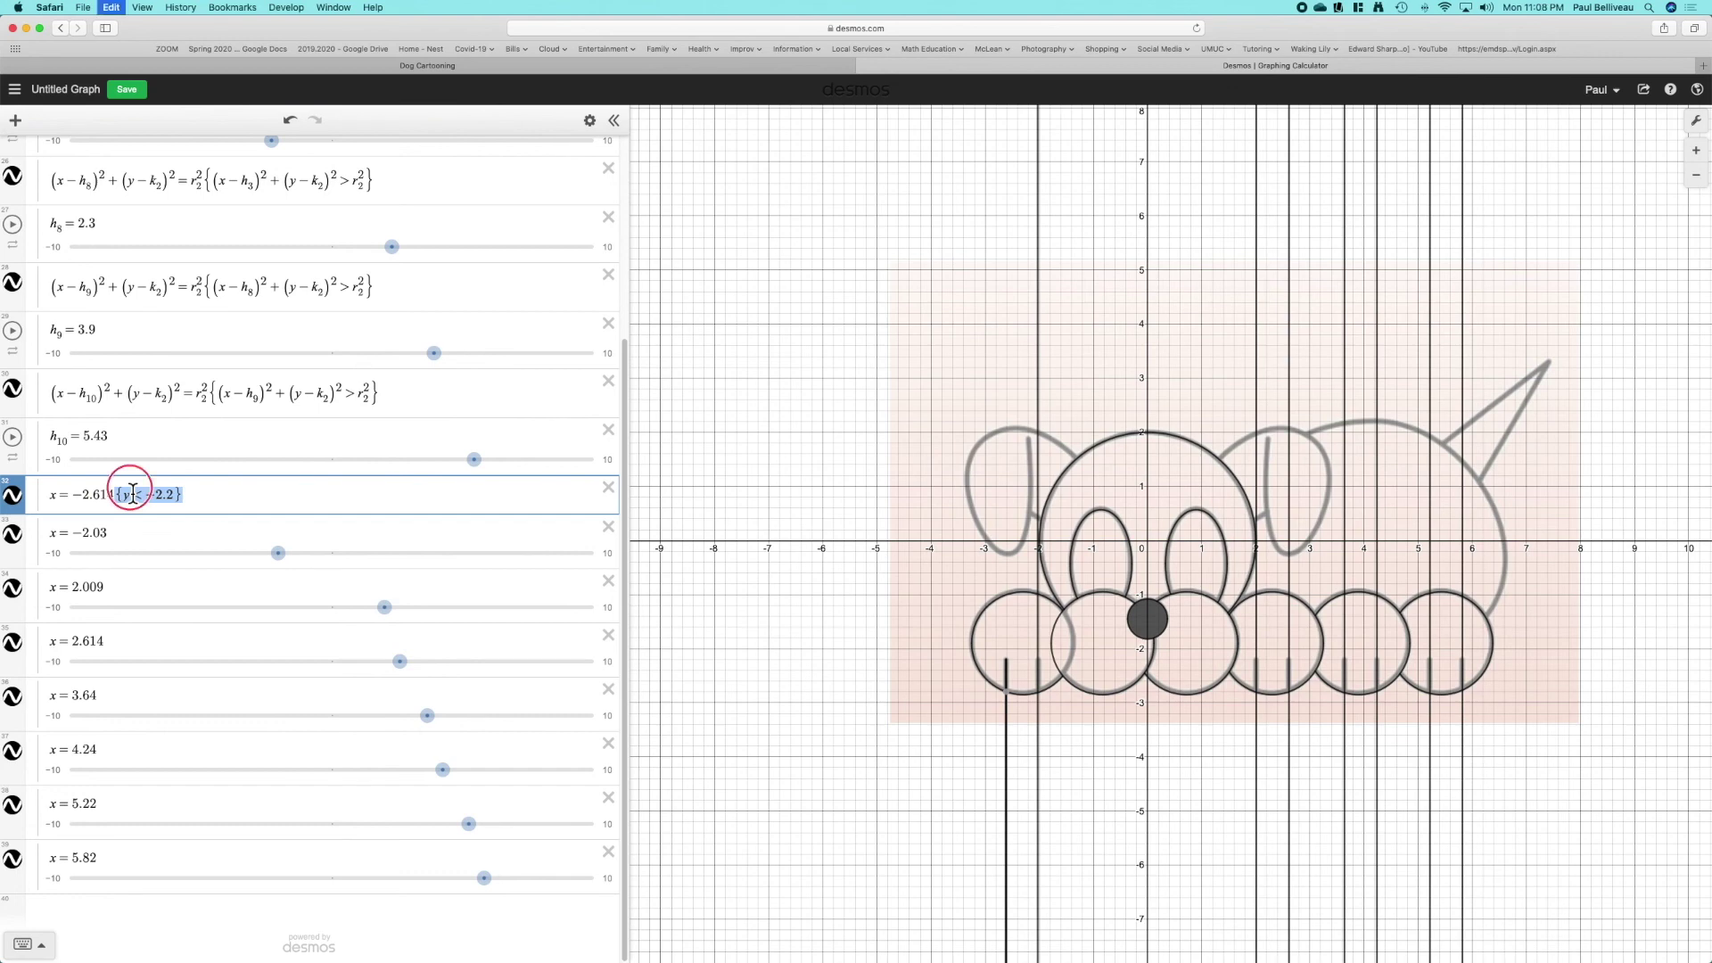
{"action": "left_click", "coordinate": [133, 535]}
{"action": "key", "text": "super+v"}
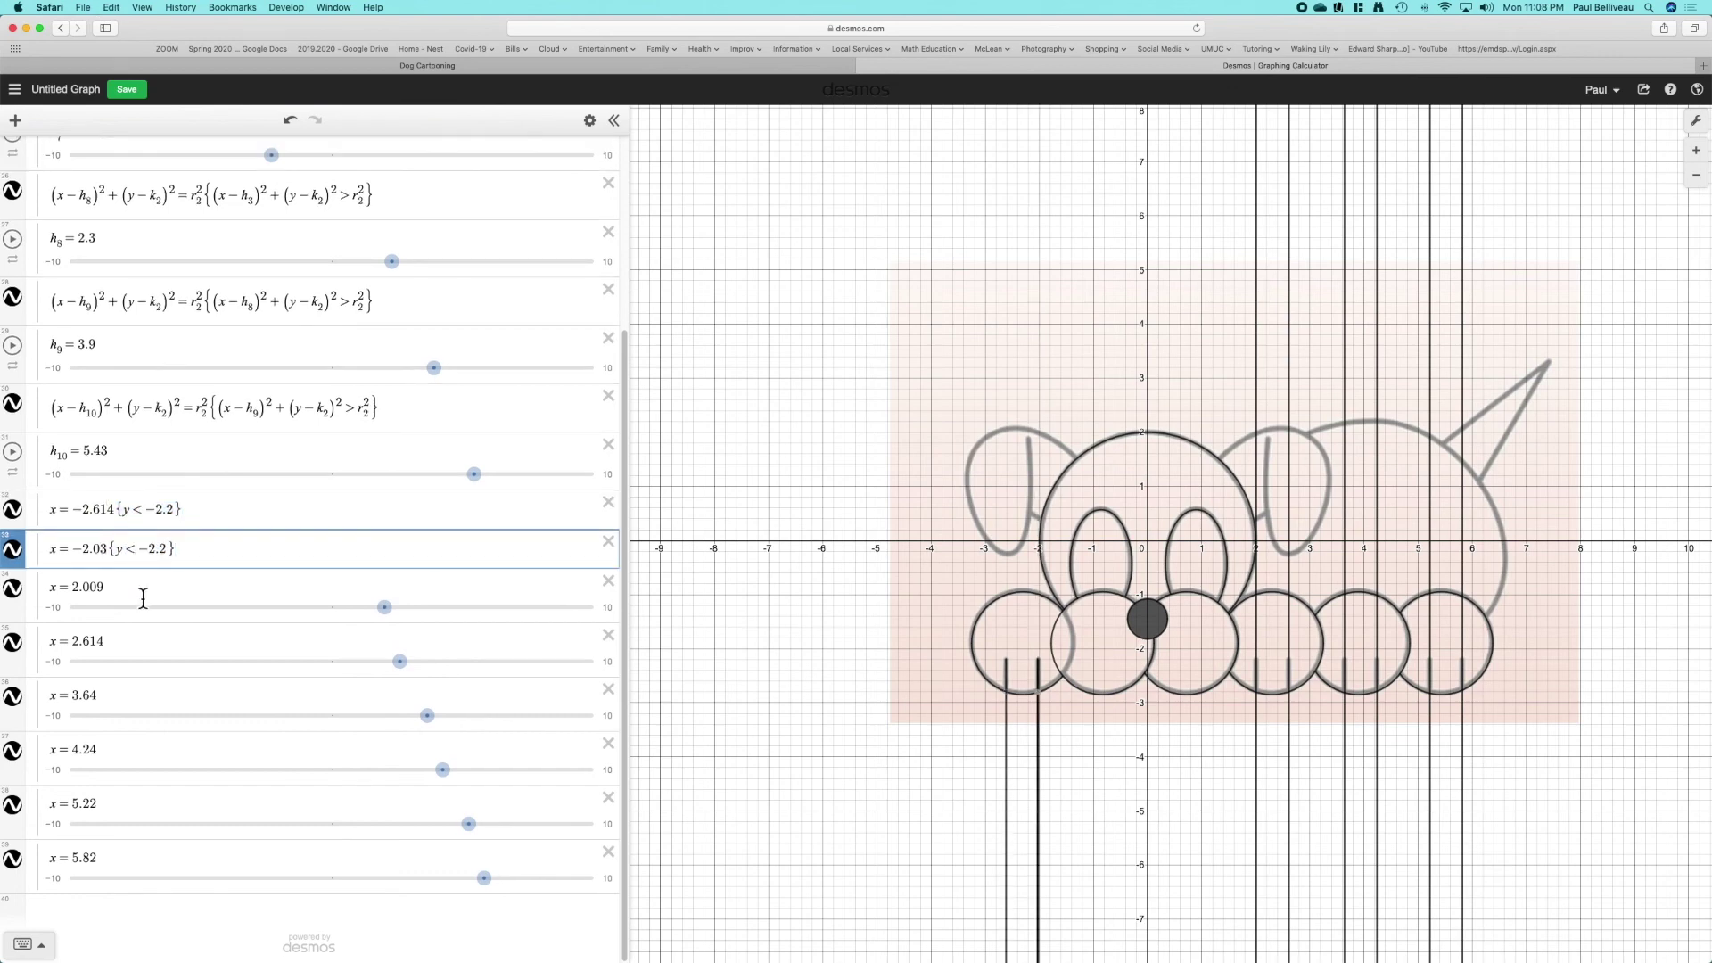
{"action": "left_click", "coordinate": [142, 599]}
{"action": "key", "text": "super+v"}
{"action": "left_click", "coordinate": [141, 646]}
{"action": "key", "text": "super+v"}
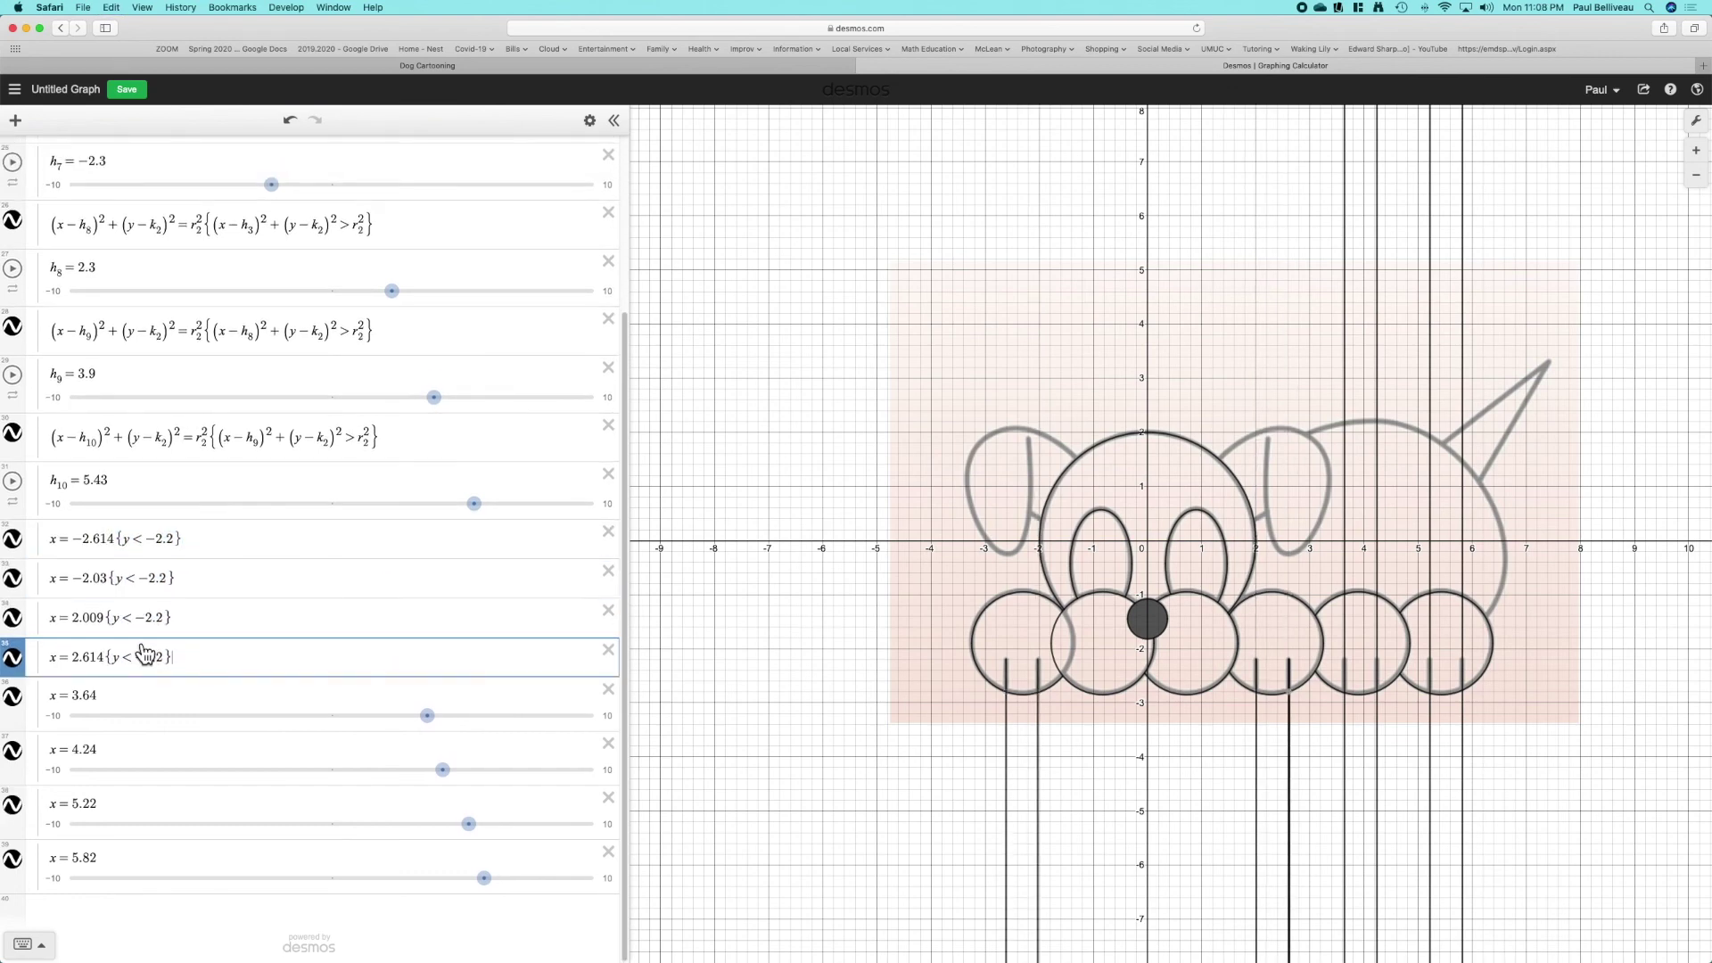
- Add the copied {y<-2.2} restriction to the toe lines x=3.64, x=4.24, x=5.22 and x=5.82
{"action": "left_click", "coordinate": [135, 699]}
{"action": "key", "text": "super+v"}
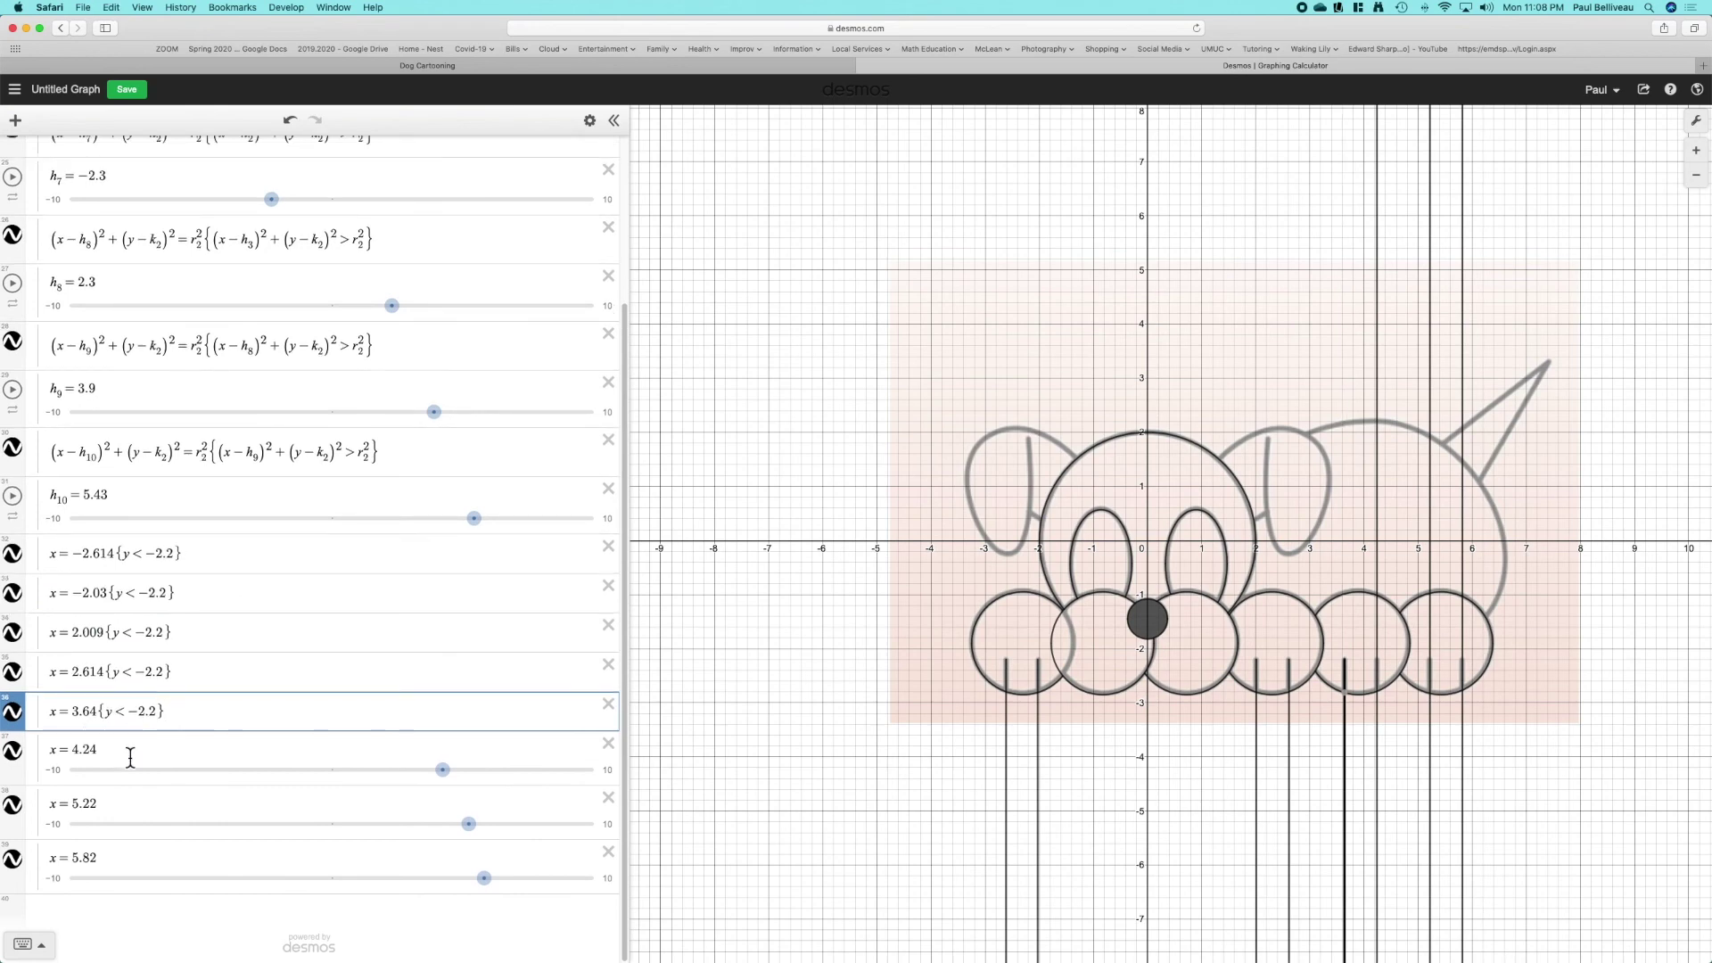
{"action": "left_click", "coordinate": [130, 757]}
{"action": "key", "text": "super+v"}
{"action": "left_click", "coordinate": [136, 808]}
{"action": "key", "text": "super+v"}
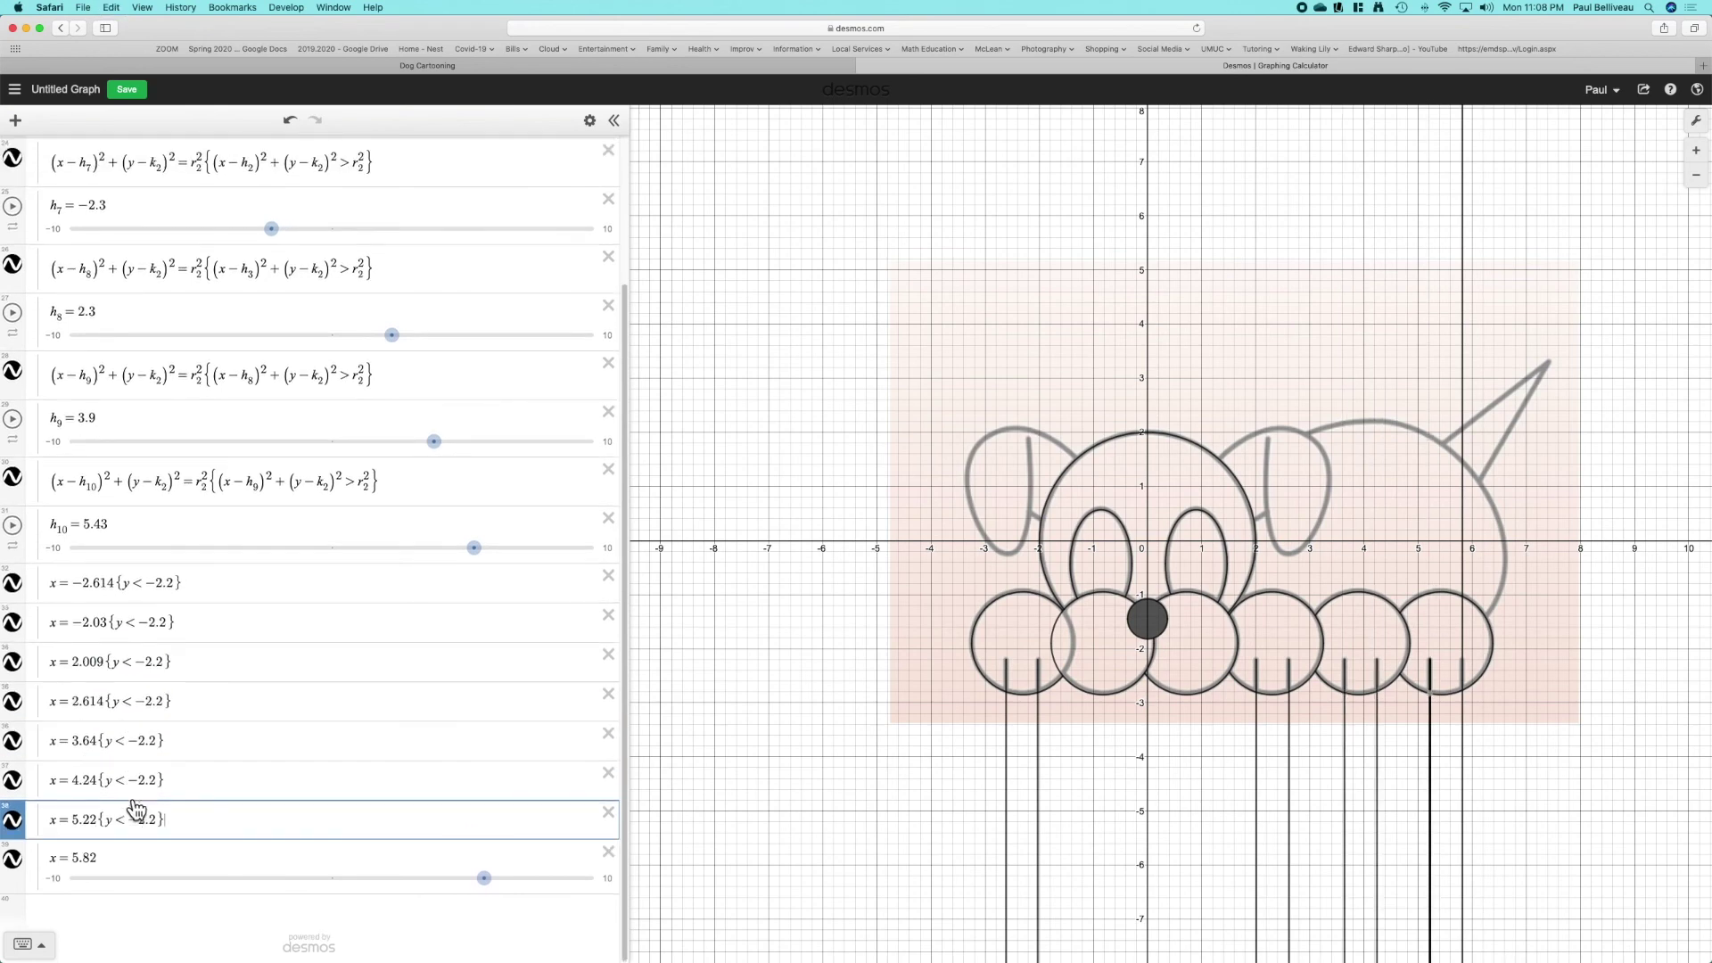
{"action": "left_click", "coordinate": [131, 863]}
{"action": "key", "text": "super+v"}
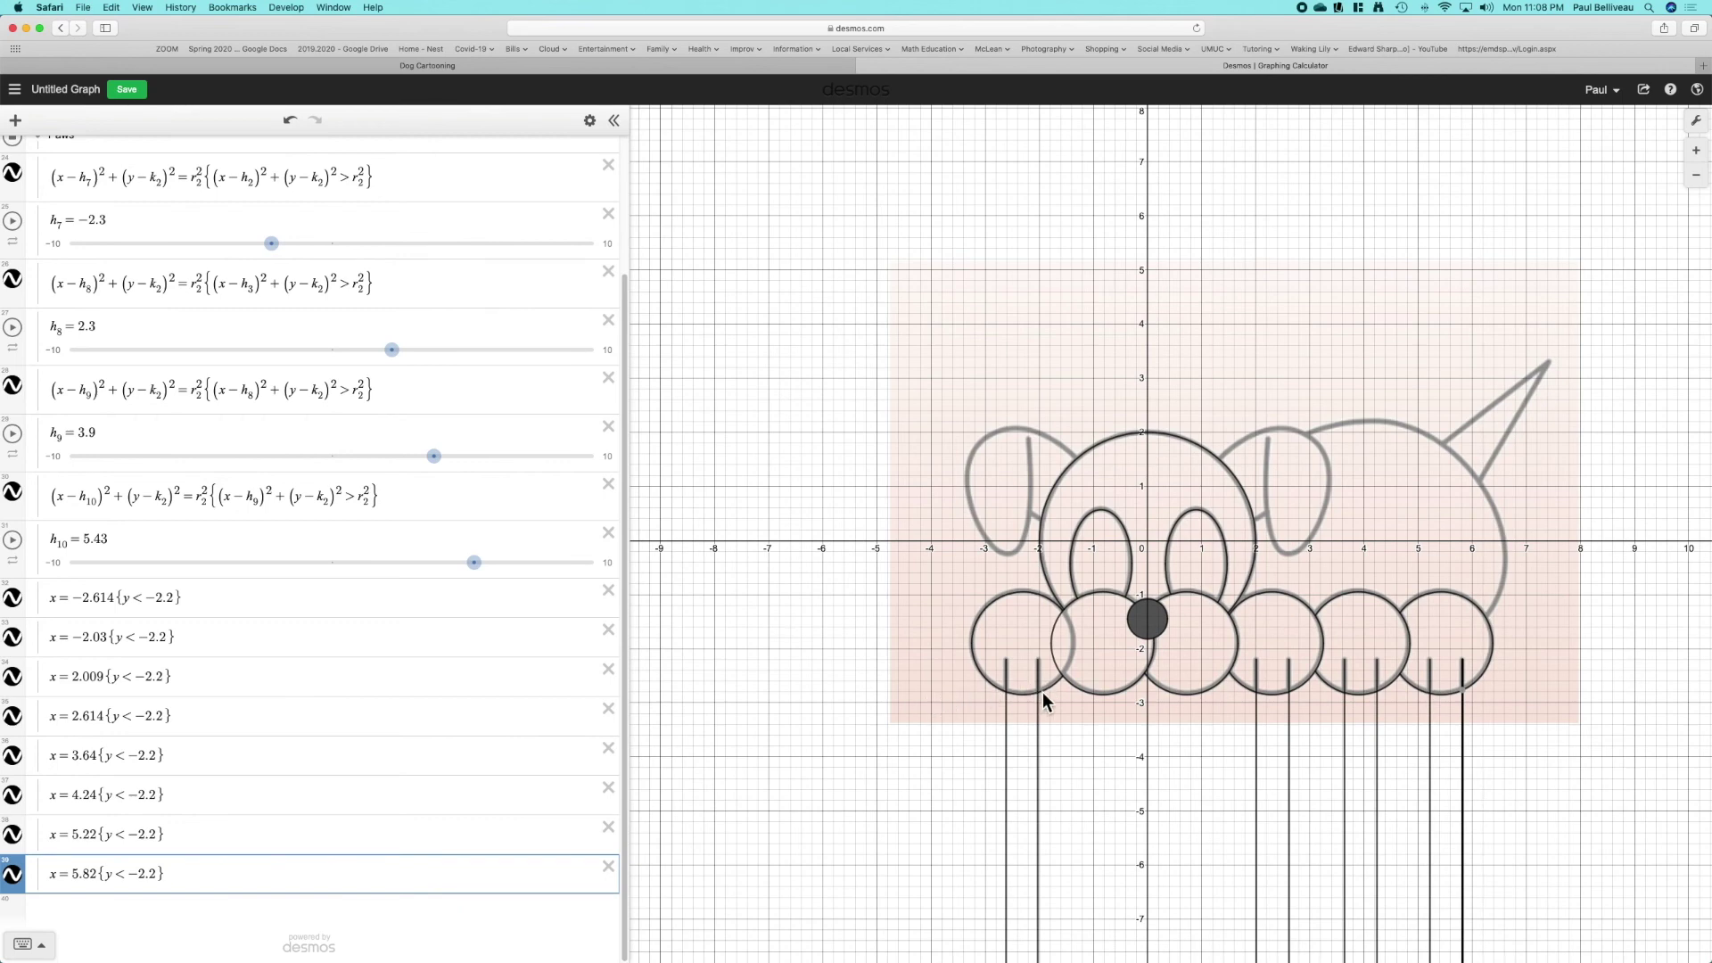
- Add the second restriction {(x-h_7)^2+(y-k_2)^2<r_2^2} to x=-2.614, reusing the leftmost paw's circle equation
{"action": "left_click", "coordinate": [995, 688]}
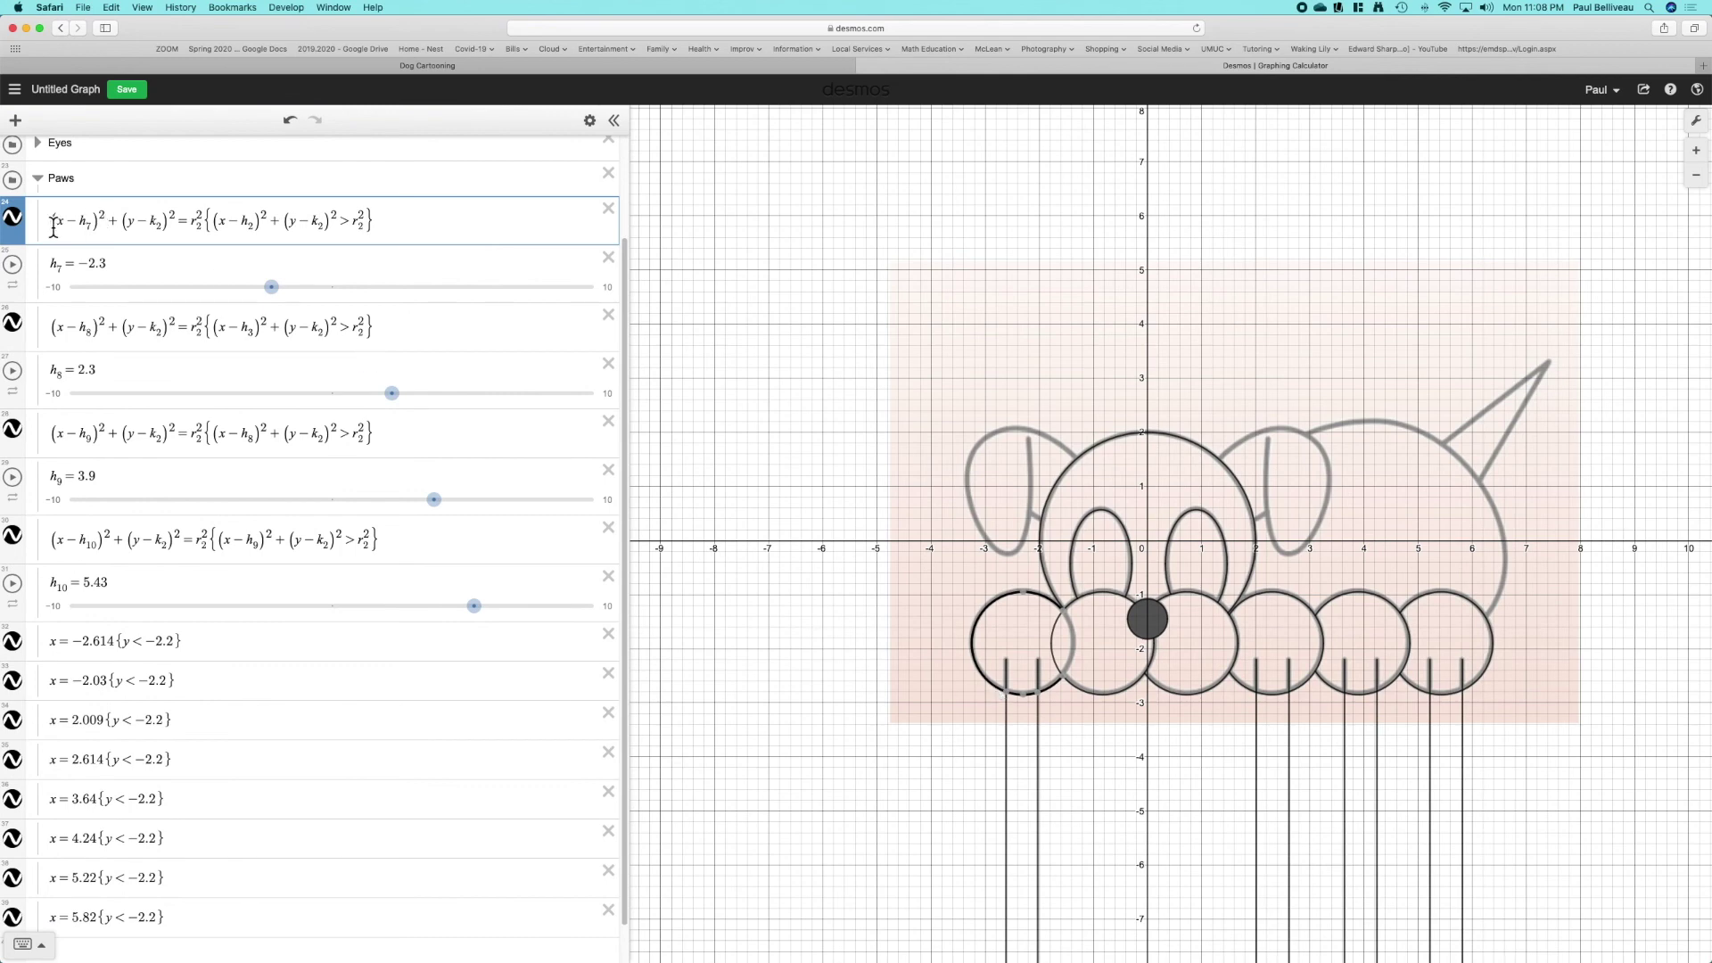
{"action": "left_click_drag", "start_coordinate": [51, 221], "coordinate": [203, 229]}
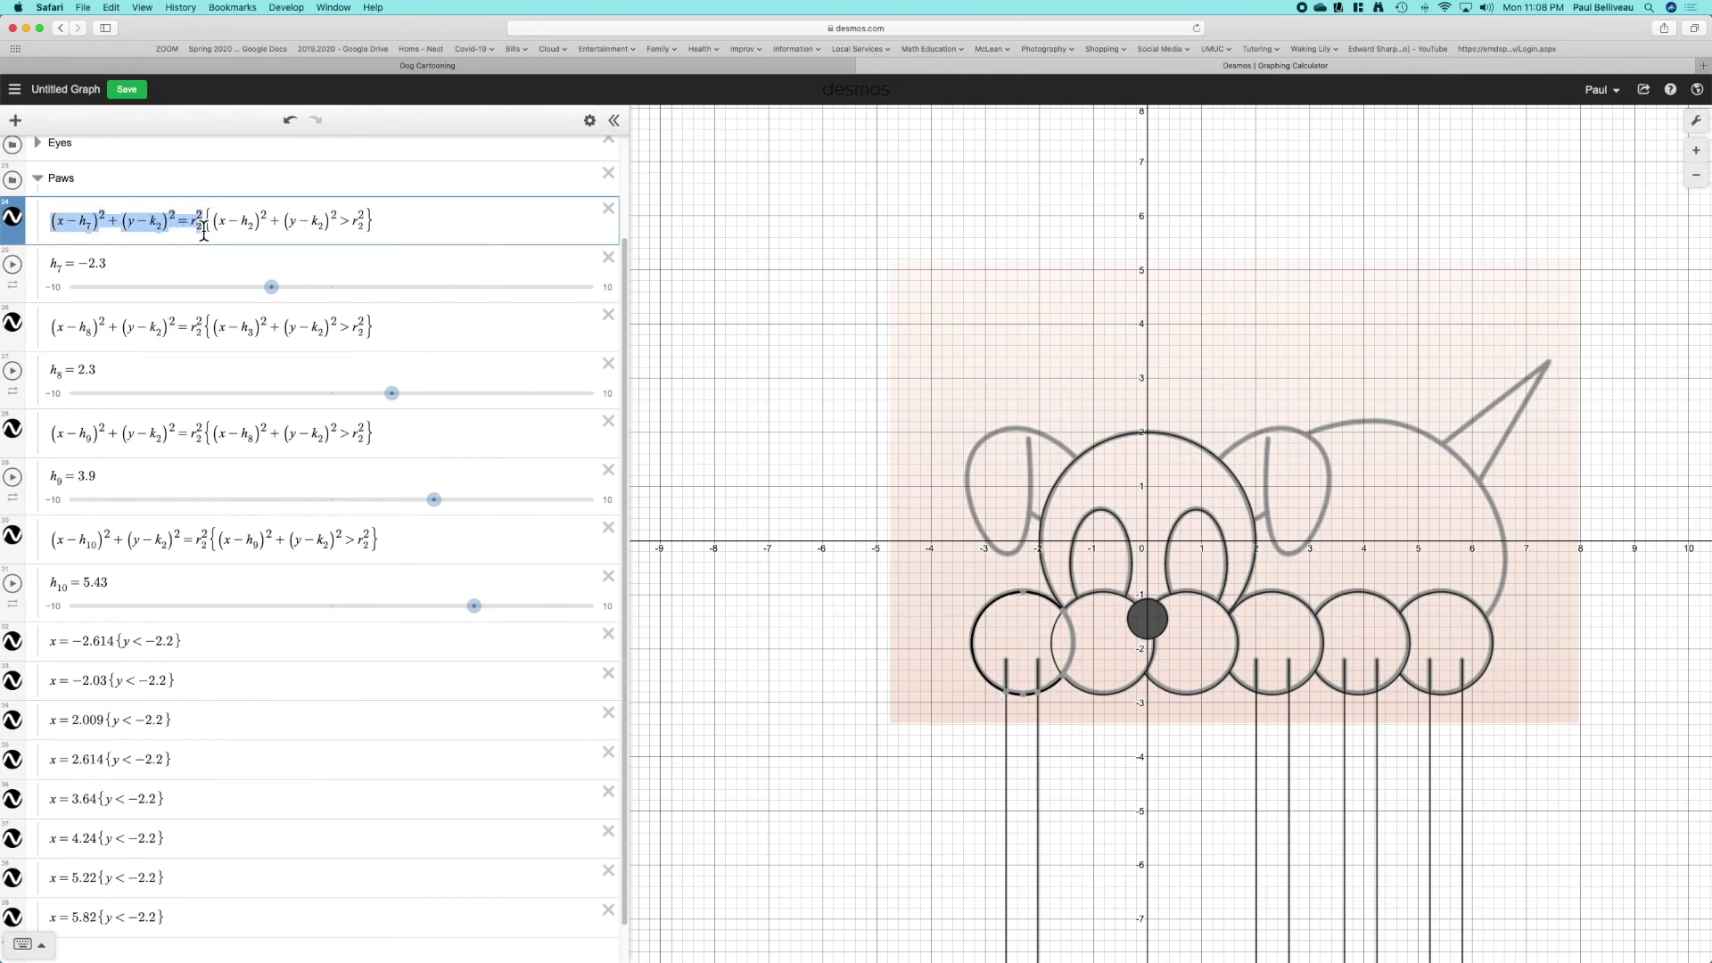
{"action": "left_click", "coordinate": [212, 650]}
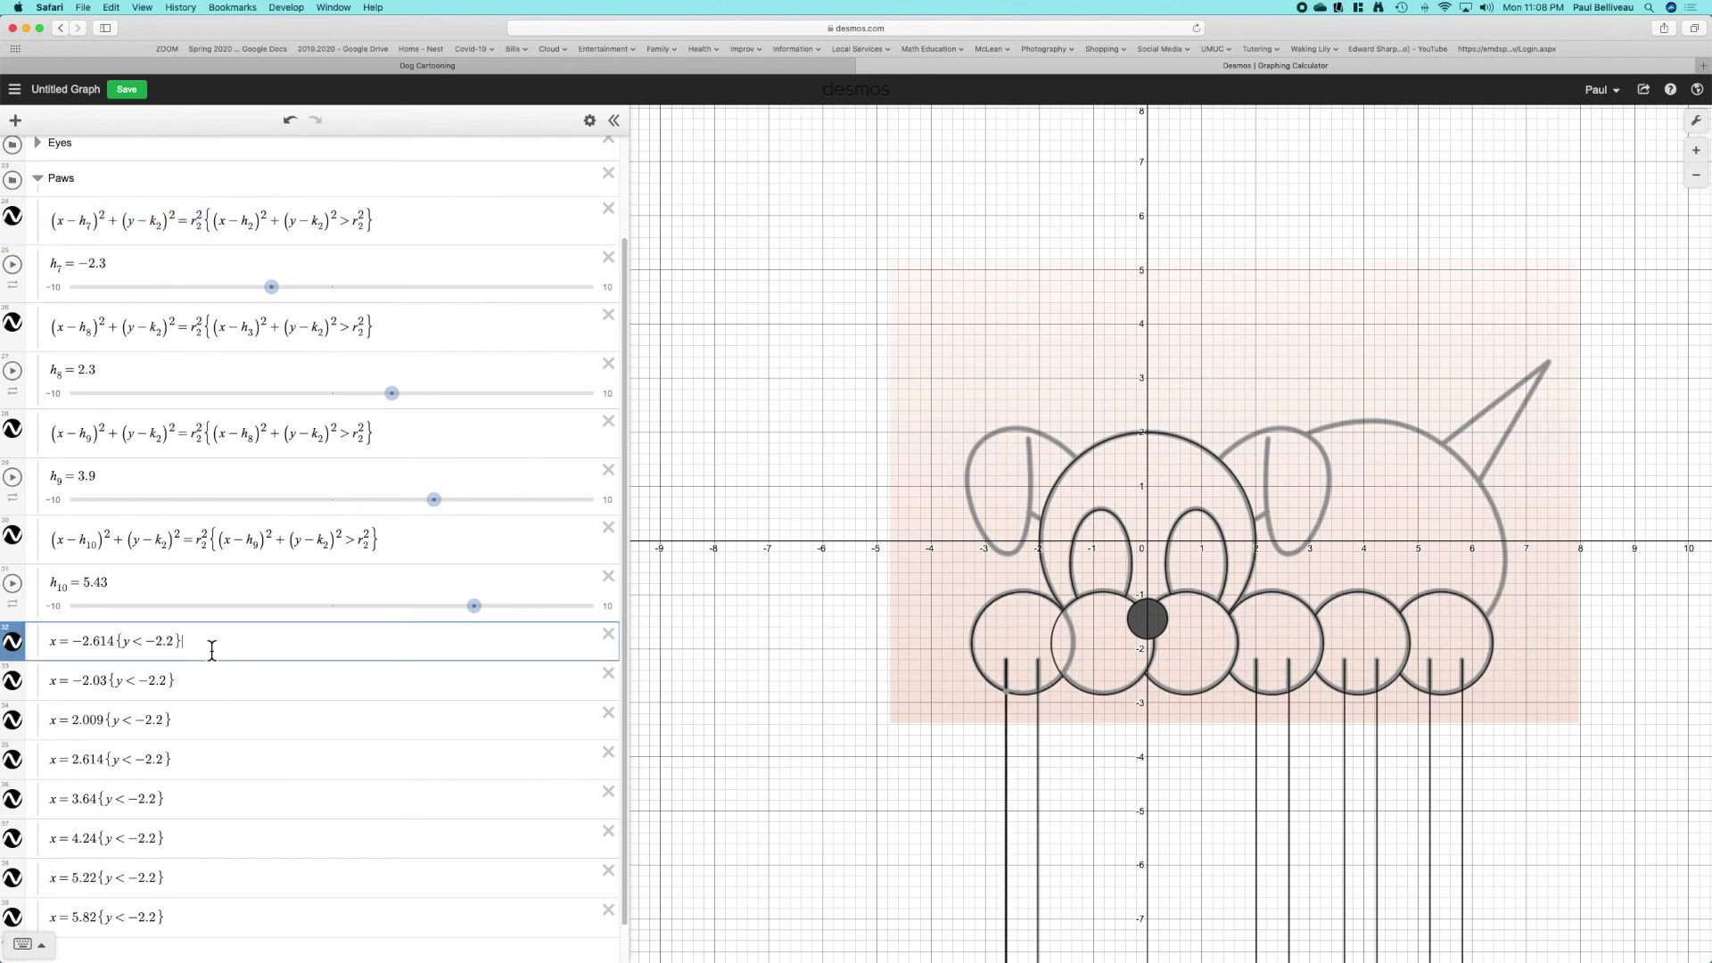
{"action": "key", "text": "super+v"}
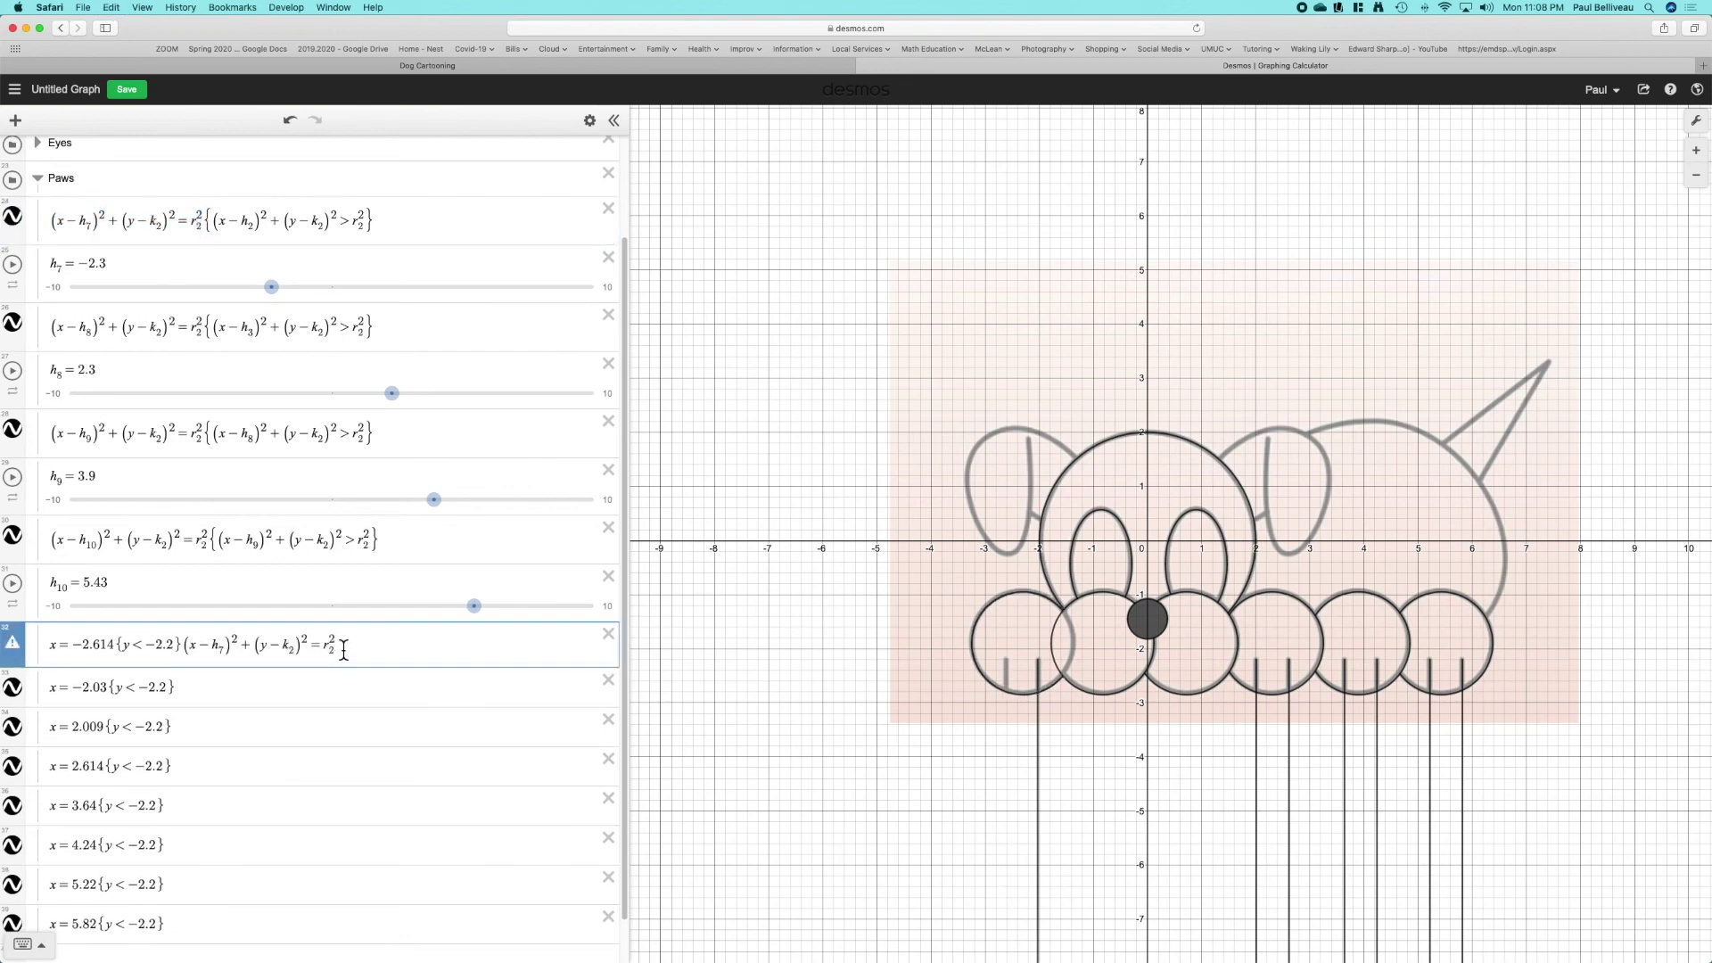
{"action": "left_click_drag", "start_coordinate": [340, 646], "coordinate": [201, 654]}
{"action": "type", "text": "{"}
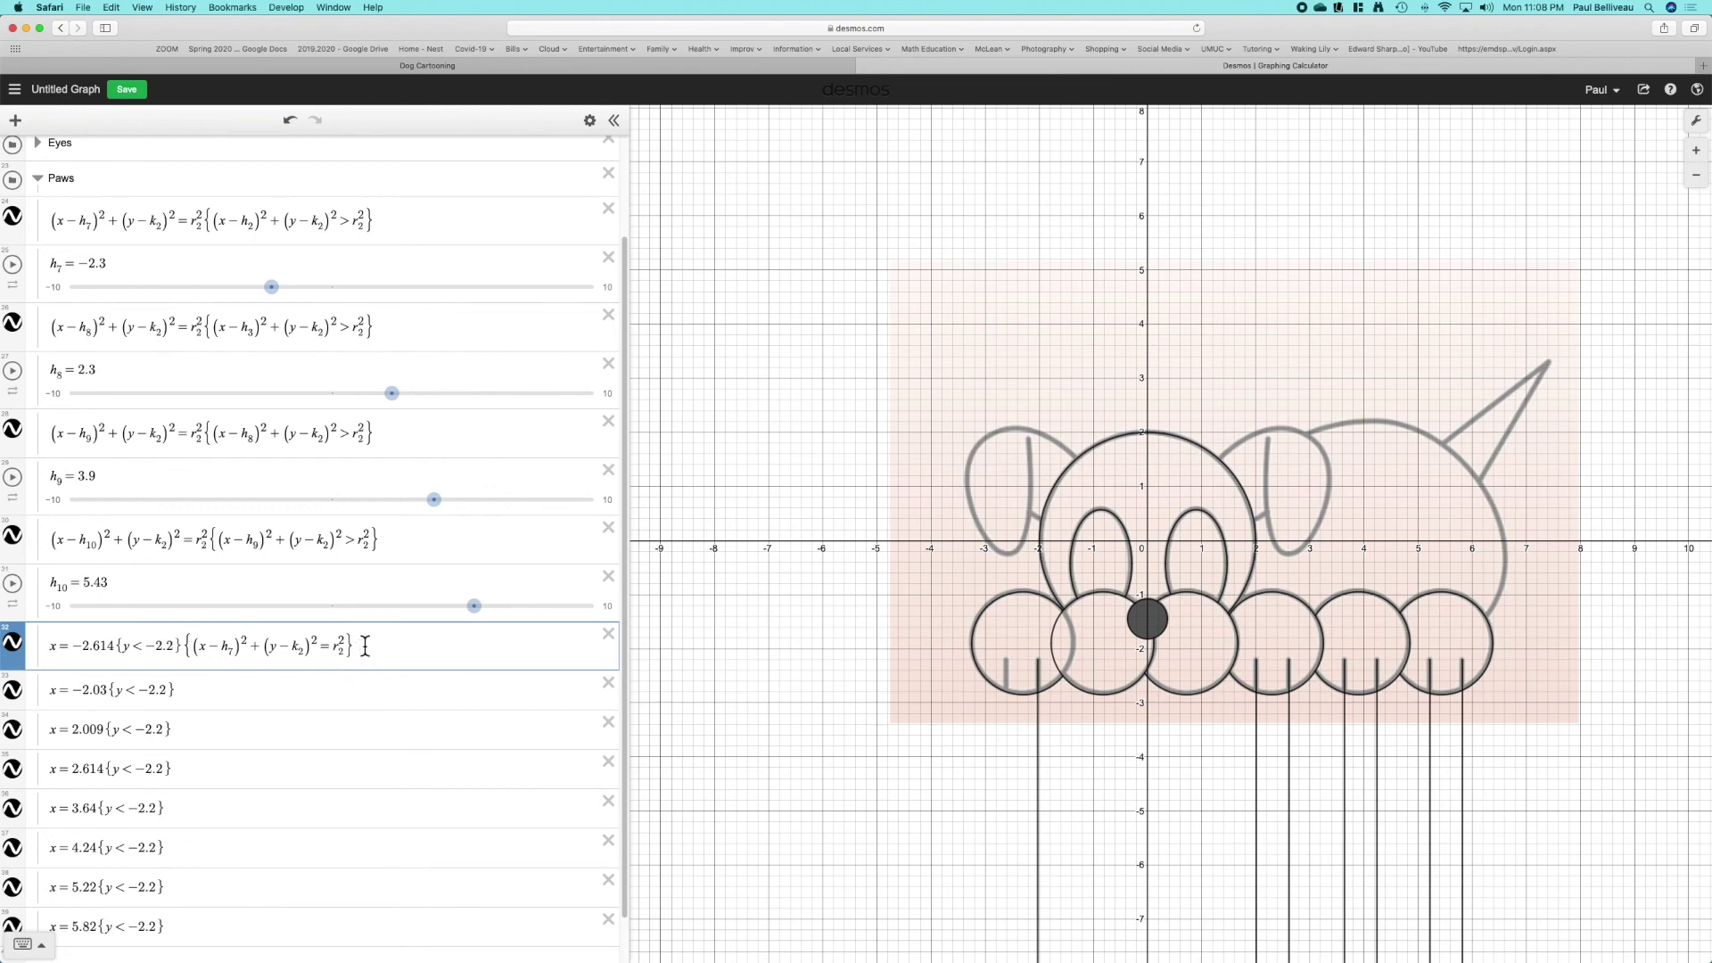
{"action": "left_click", "coordinate": [338, 653]}
{"action": "key", "text": "BackSpace"}
{"action": "type", "text": "<"}
- Hide the reference image and copy the leftmost paw's inside-circle restriction onto the toe line x=-2.03
{"action": "scroll", "coordinate": [329, 271], "scroll_direction": "up", "scroll_amount": 3}
{"action": "left_click", "coordinate": [24, 153]}
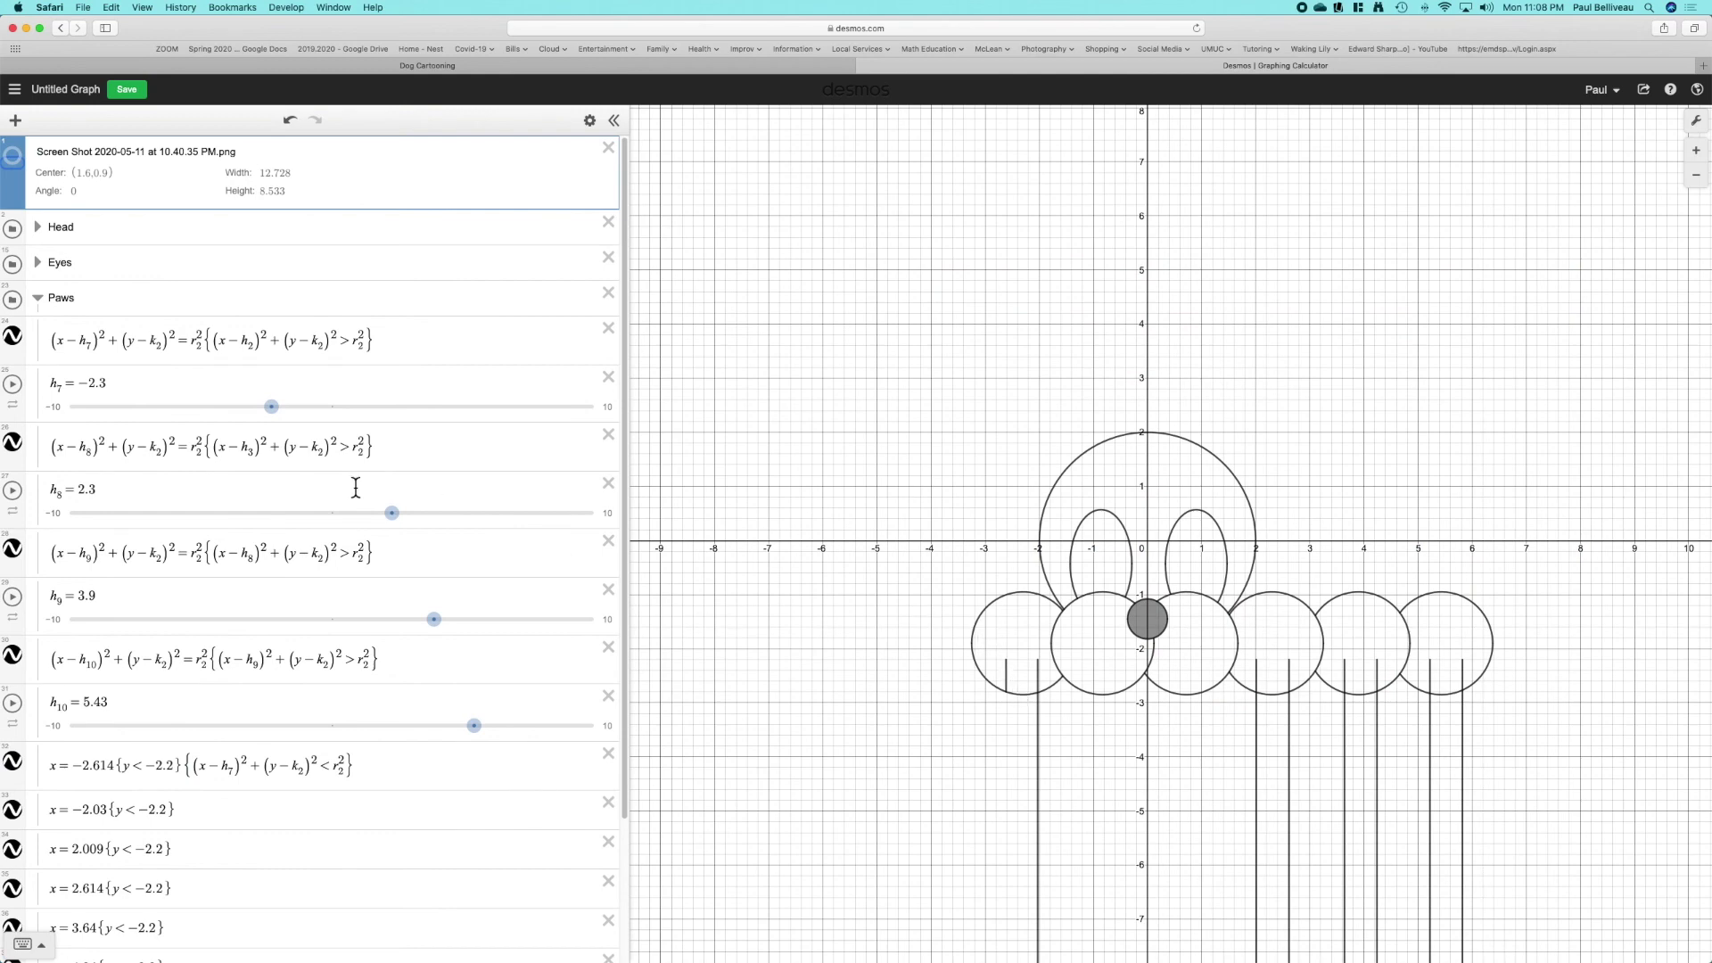
{"action": "scroll", "coordinate": [259, 692], "scroll_direction": "down", "scroll_amount": 3}
{"action": "left_click_drag", "start_coordinate": [365, 671], "coordinate": [259, 658]}
{"action": "left_click", "coordinate": [244, 710]}
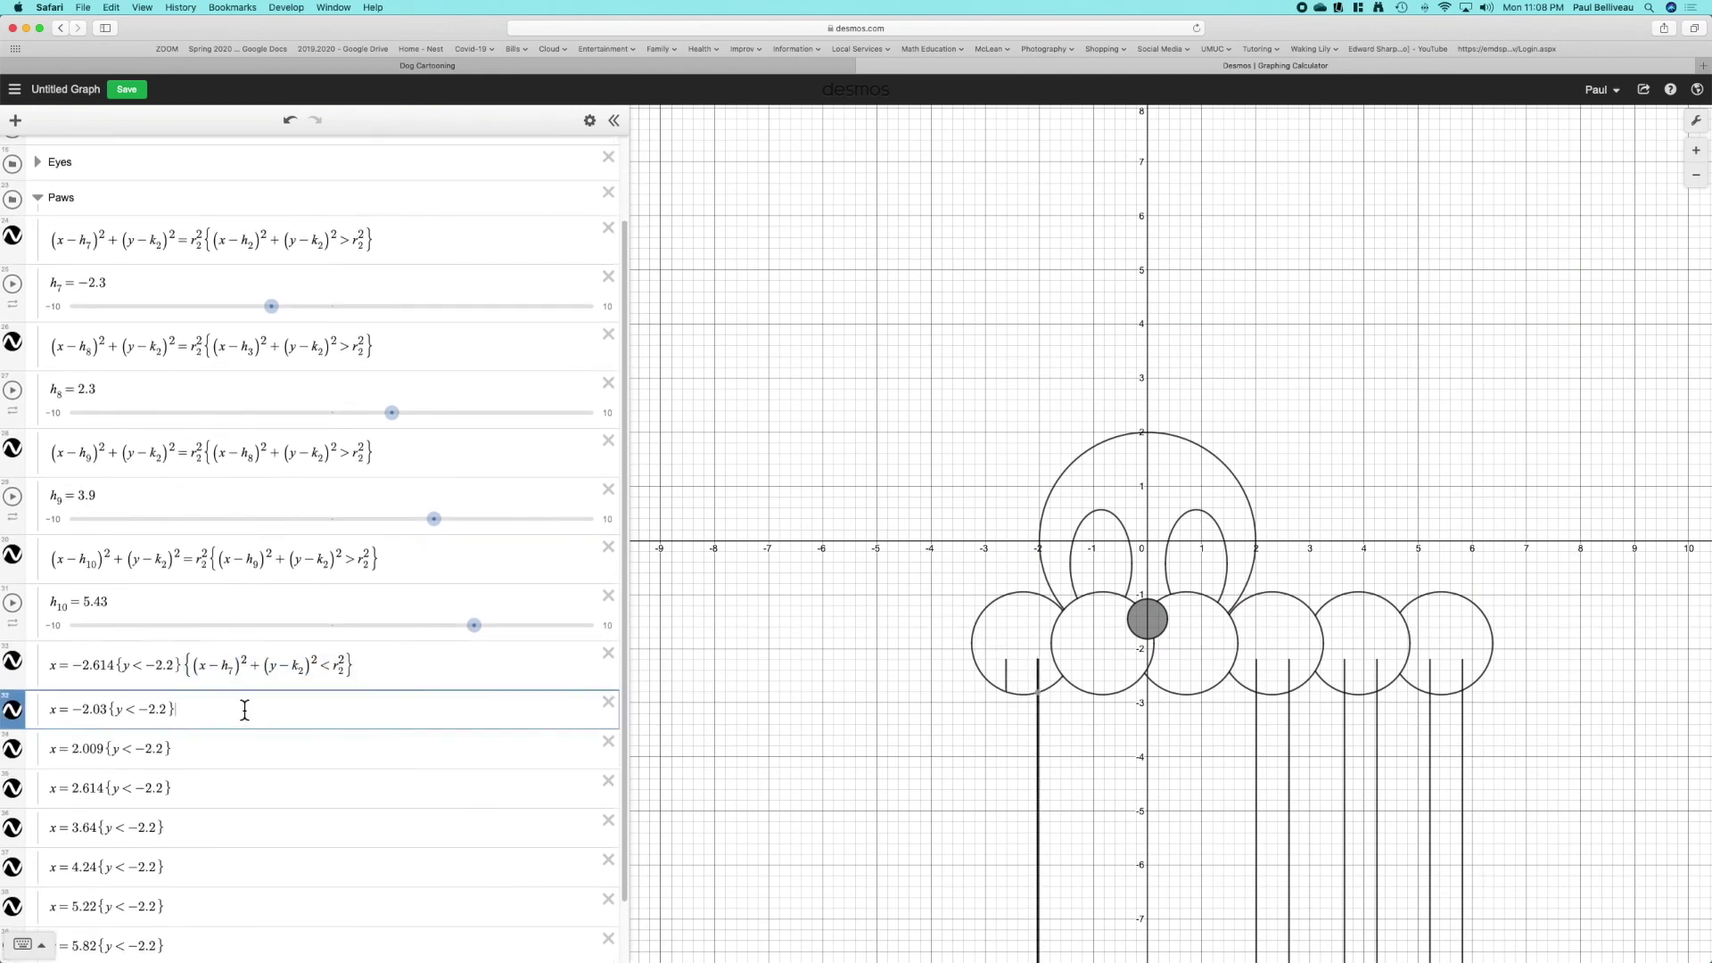
{"action": "key", "text": "super+v"}
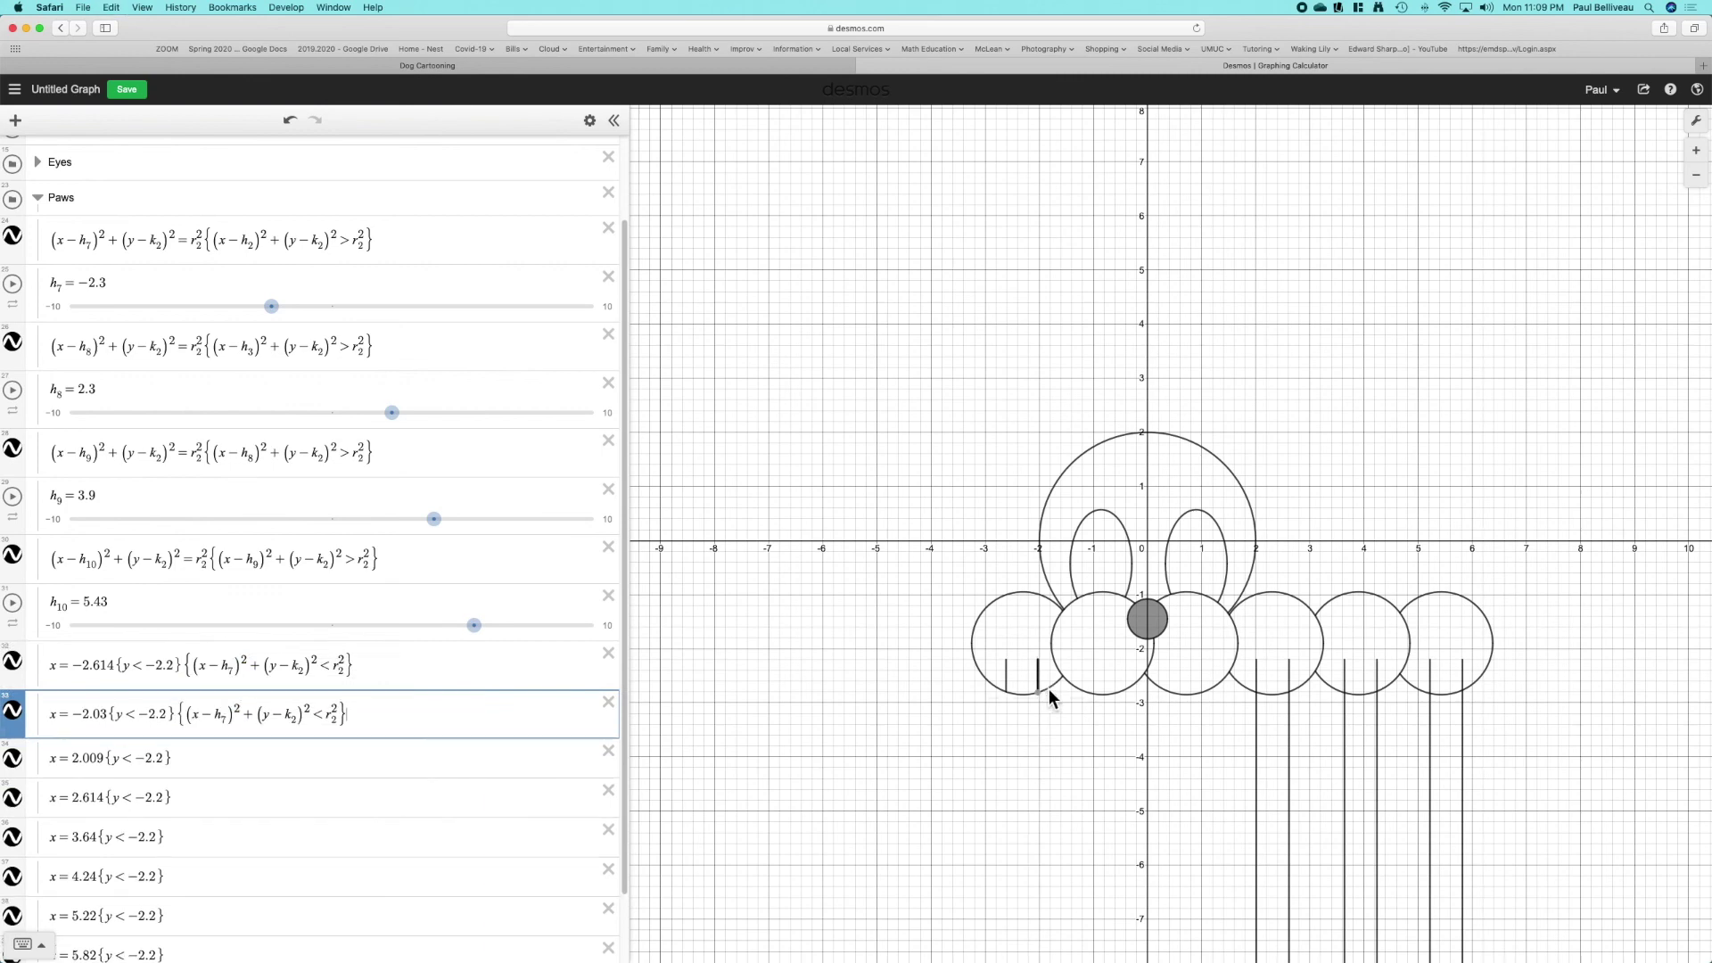
- Add the restriction {(x-h_8)^2+(y-k_2)^2<r_2^2} to x=2.009, reusing the fourth paw's circle equation
{"action": "left_click", "coordinate": [1272, 695]}
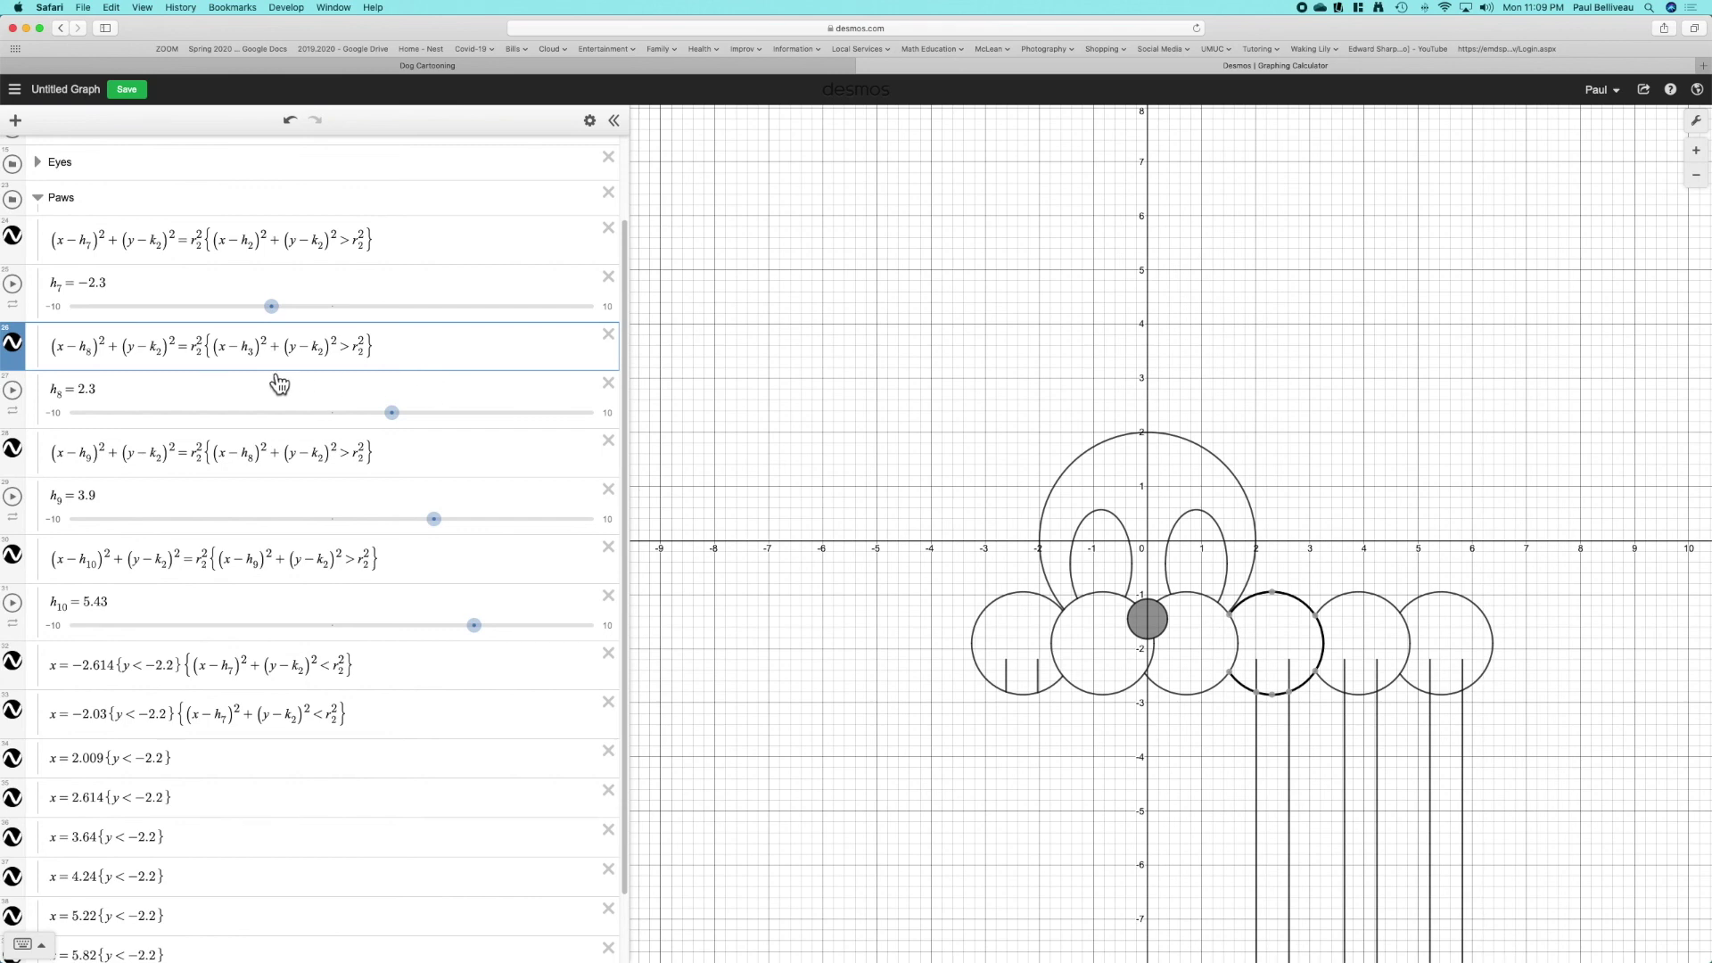
{"action": "left_click_drag", "start_coordinate": [203, 348], "coordinate": [53, 347]}
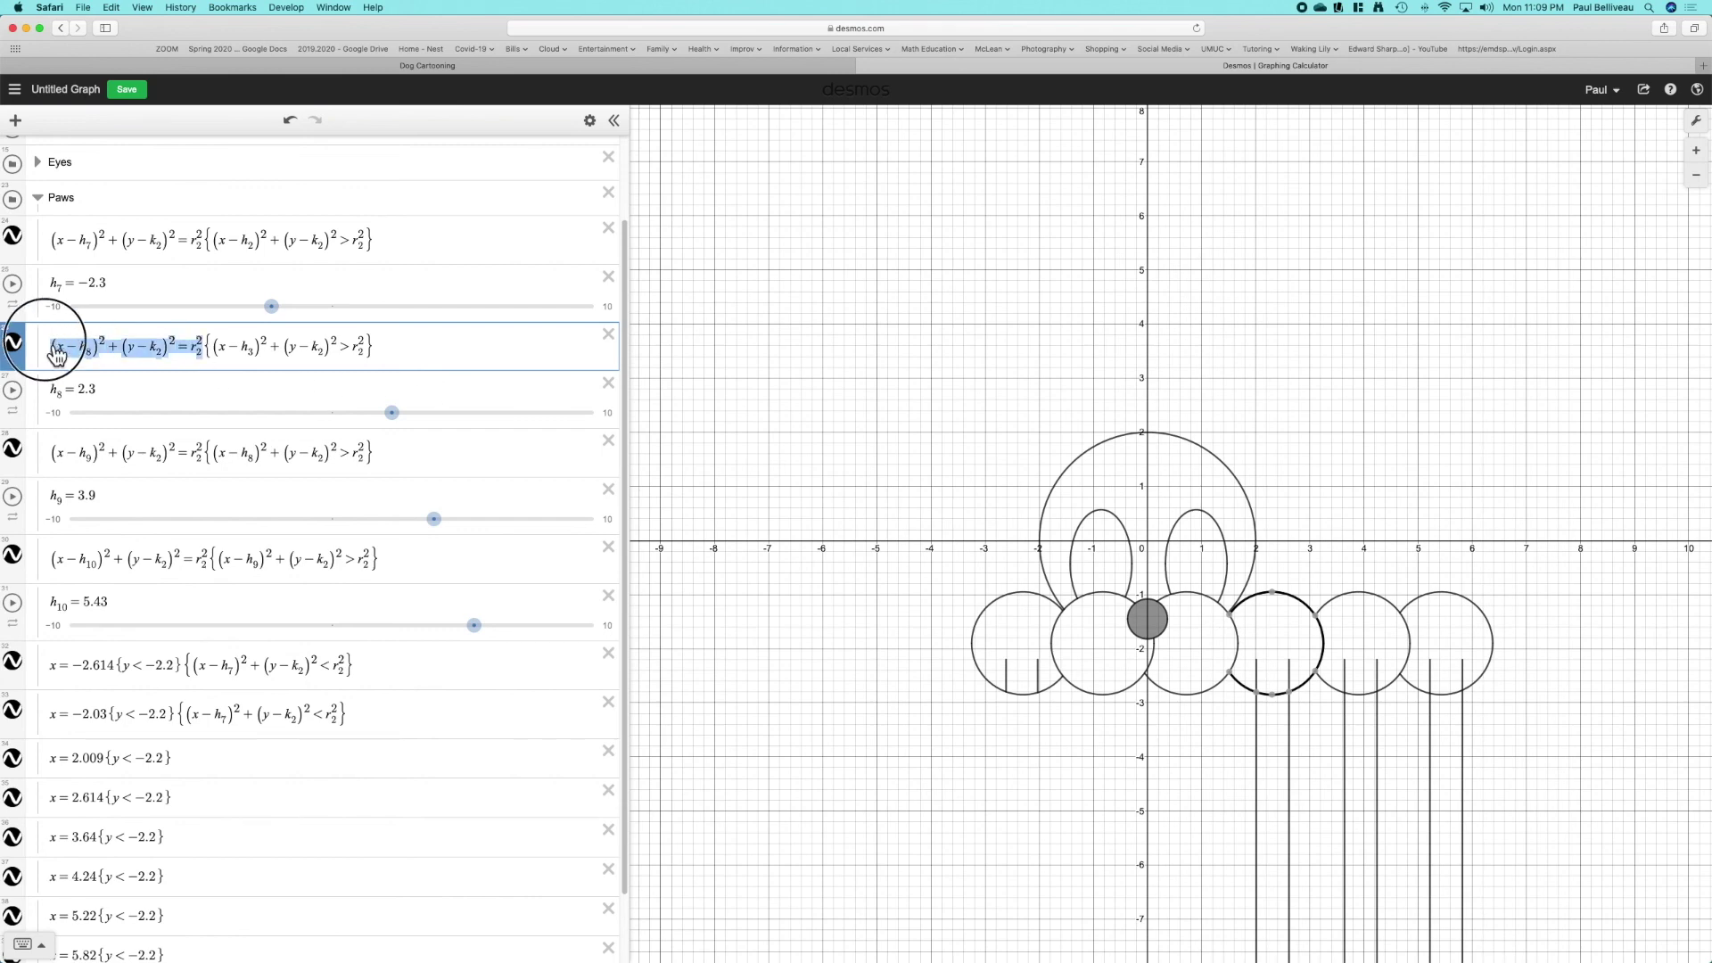
{"action": "left_click", "coordinate": [224, 760]}
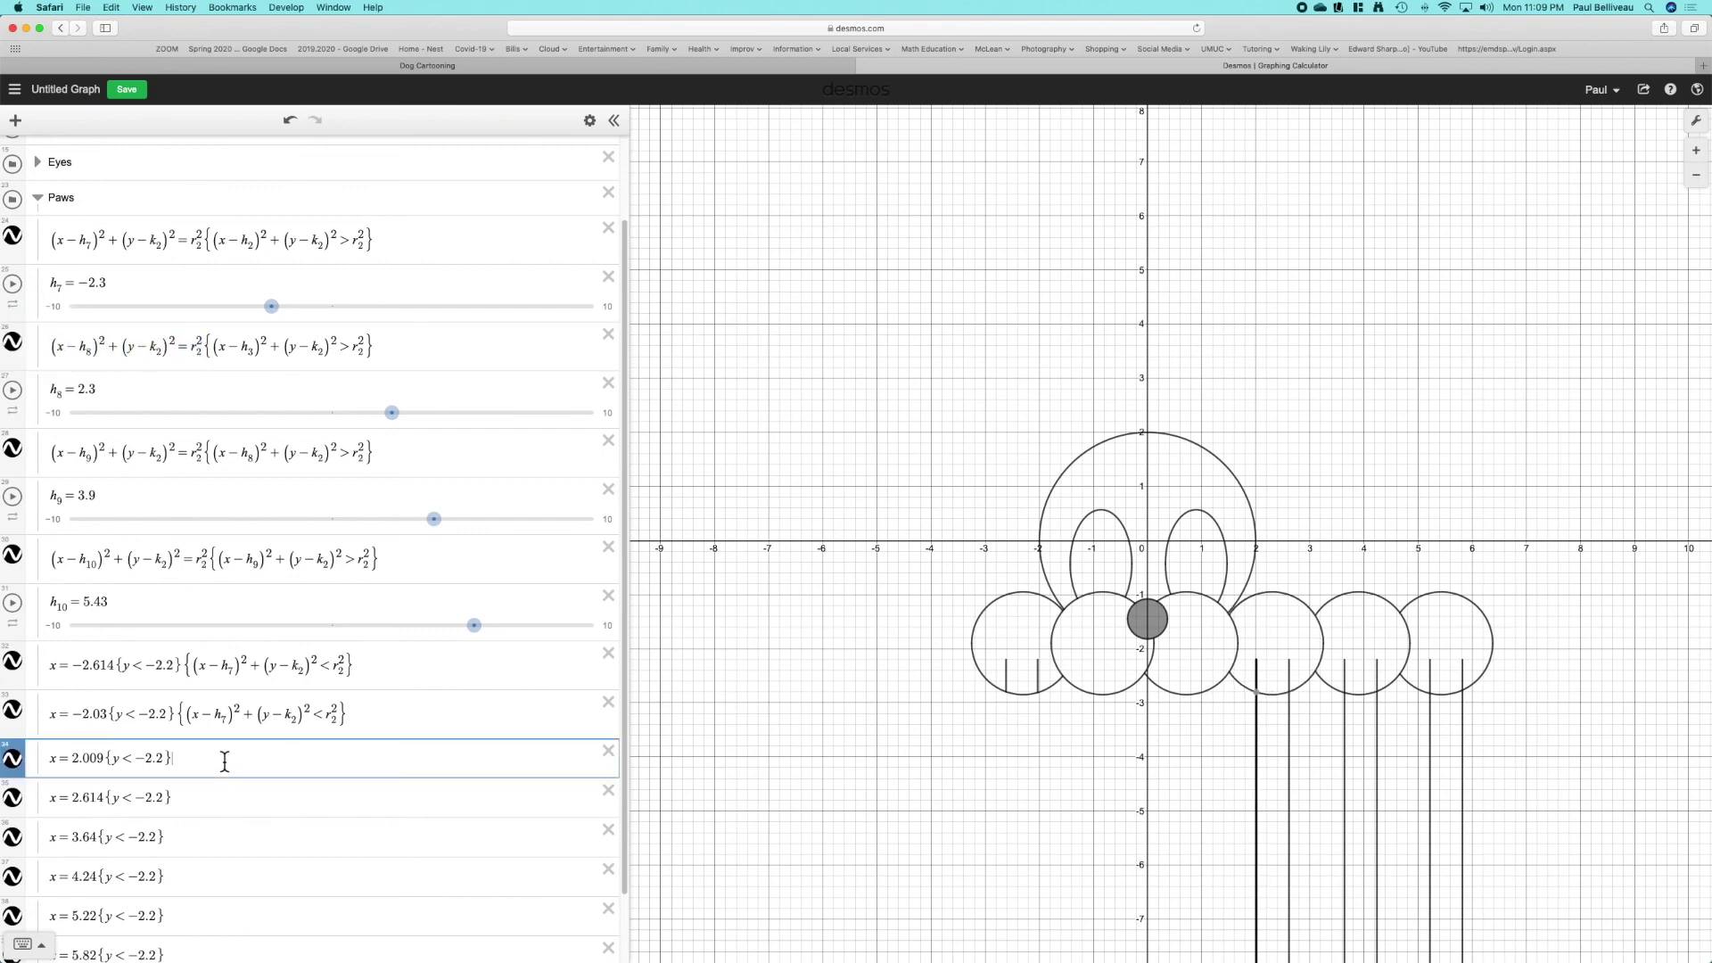
{"action": "type", "text": "{"}
{"action": "type", "text": "(x-h_8)^2+(y-k_2)^2=r_2^2"}
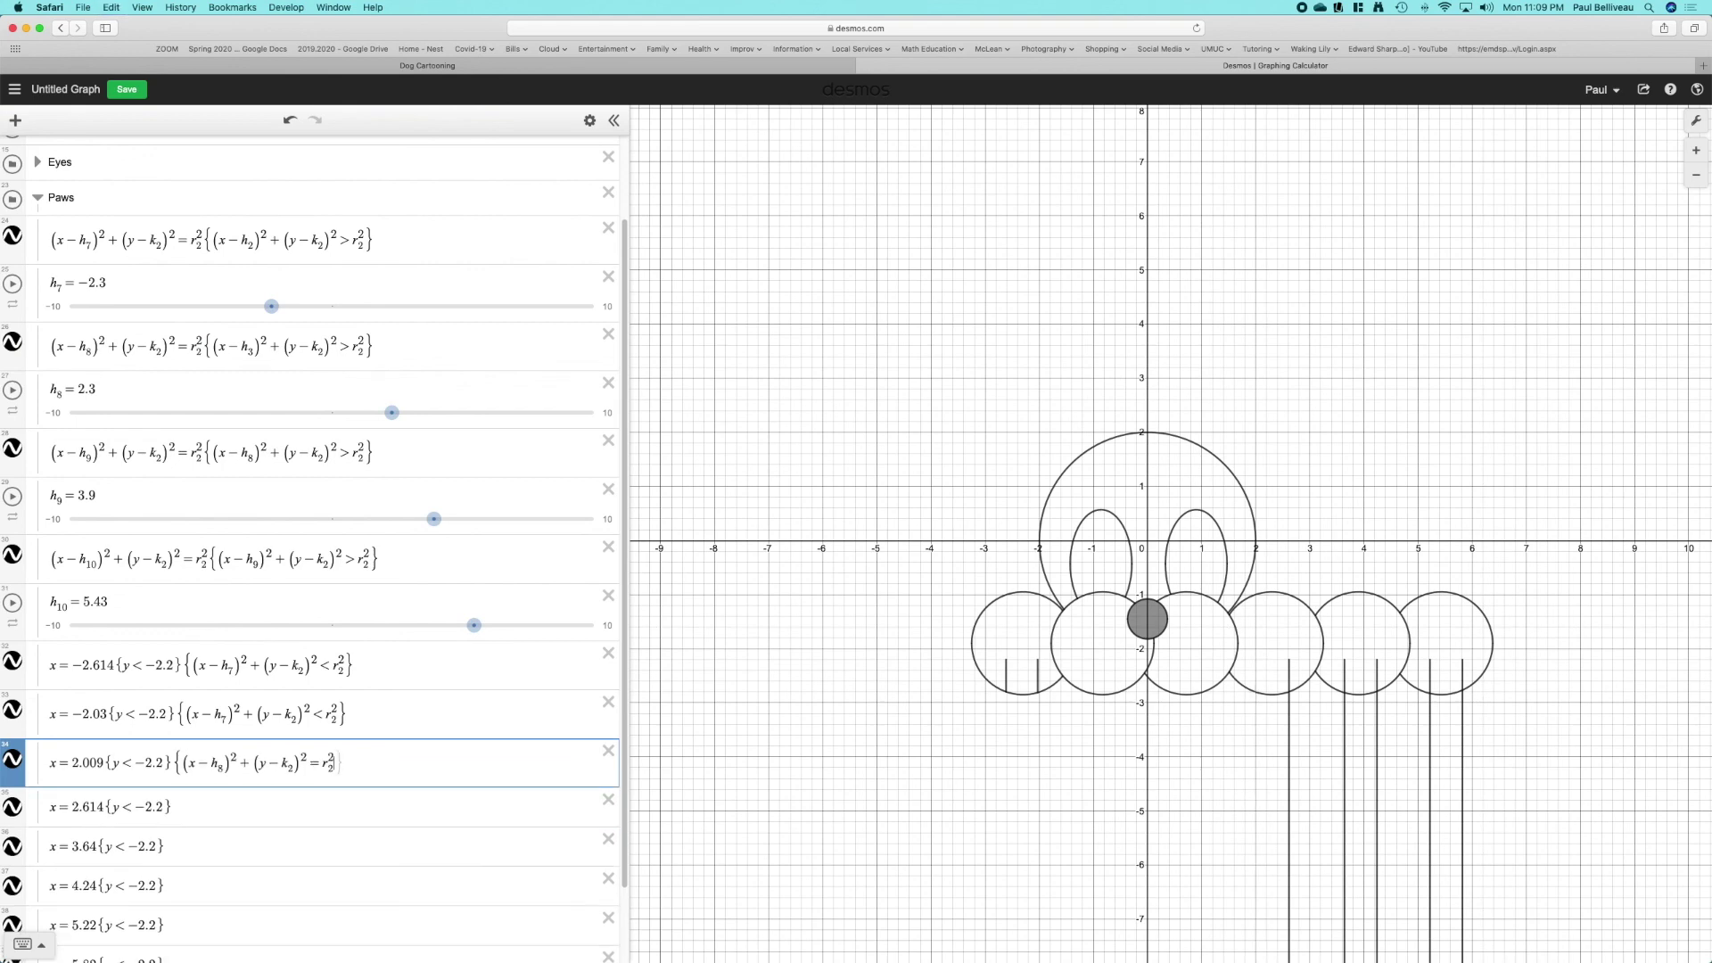
{"action": "type", "text": "}"}
{"action": "key", "text": "BackSpace"}
{"action": "type", "text": "<"}
- Copy the fourth paw's inside-circle restriction from x=2.009 onto the toe line x=2.614
{"action": "left_click_drag", "start_coordinate": [351, 762], "coordinate": [247, 764]}
{"action": "key", "text": "super+c"}
{"action": "left_click", "coordinate": [237, 807]}
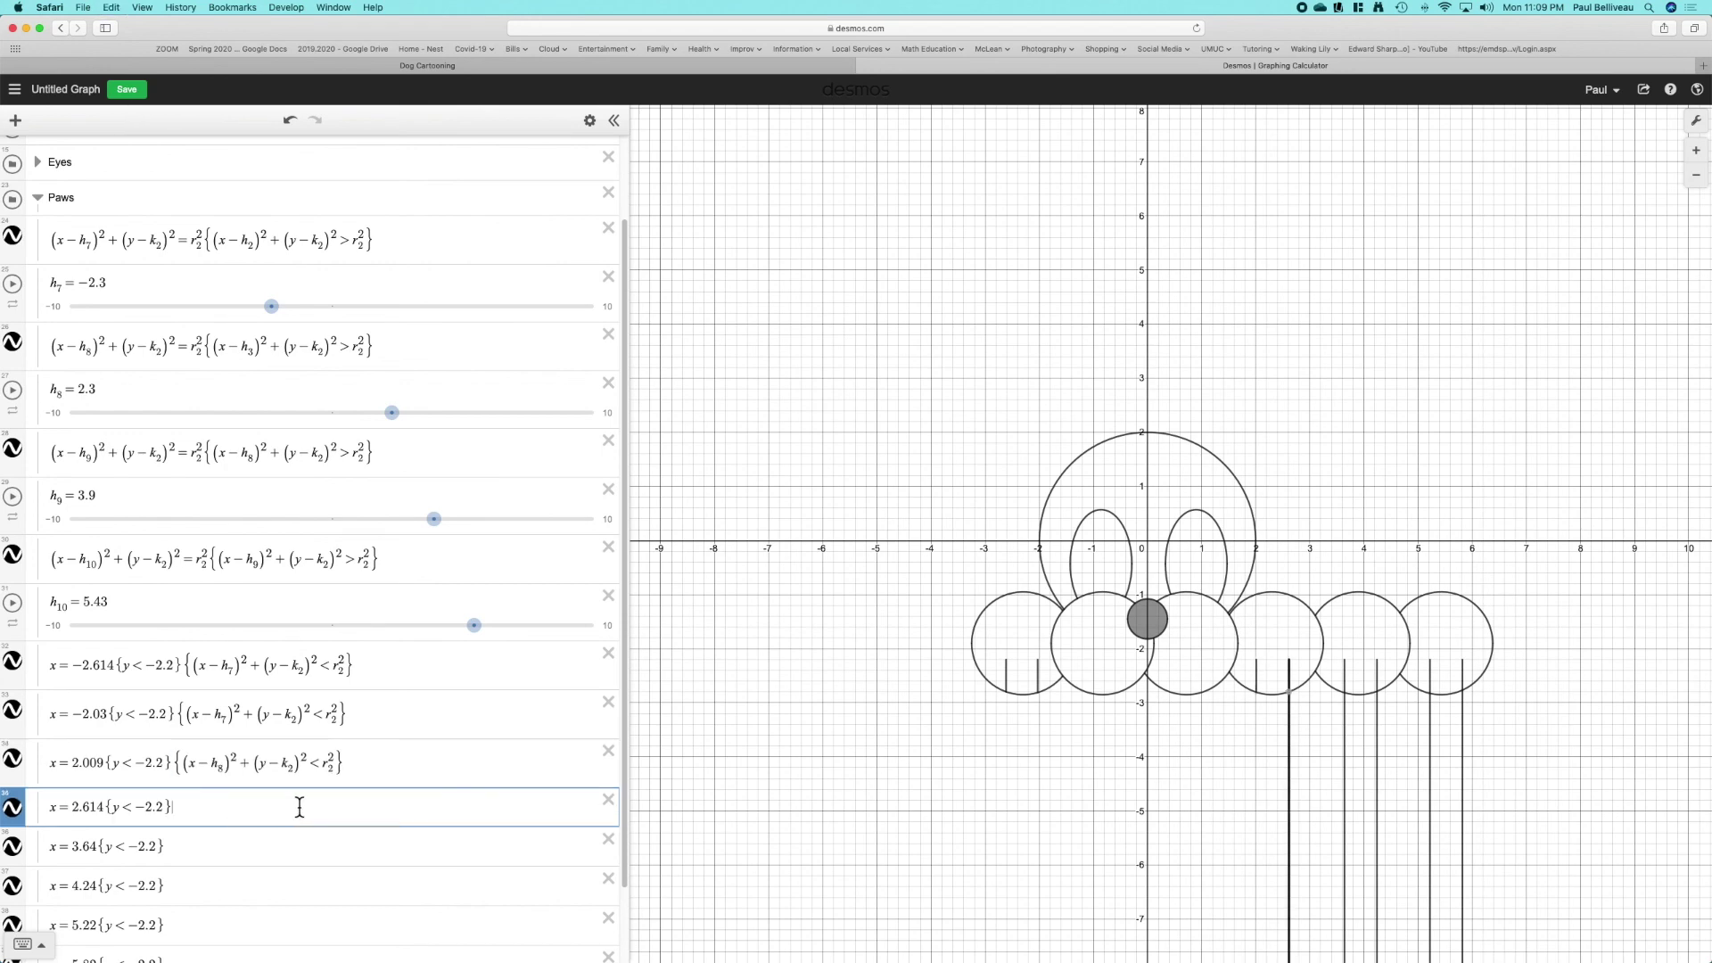
{"action": "key", "text": "super+v"}
- Add the restriction {(x-h_9)^2+(y-k_2)^2<r_2^2} to the toe line x=3.64, reusing the fifth paw's circle equation
{"action": "scroll", "coordinate": [350, 754], "scroll_direction": "down", "scroll_amount": 1}
{"action": "scroll", "coordinate": [348, 753], "scroll_direction": "down", "scroll_amount": 1}
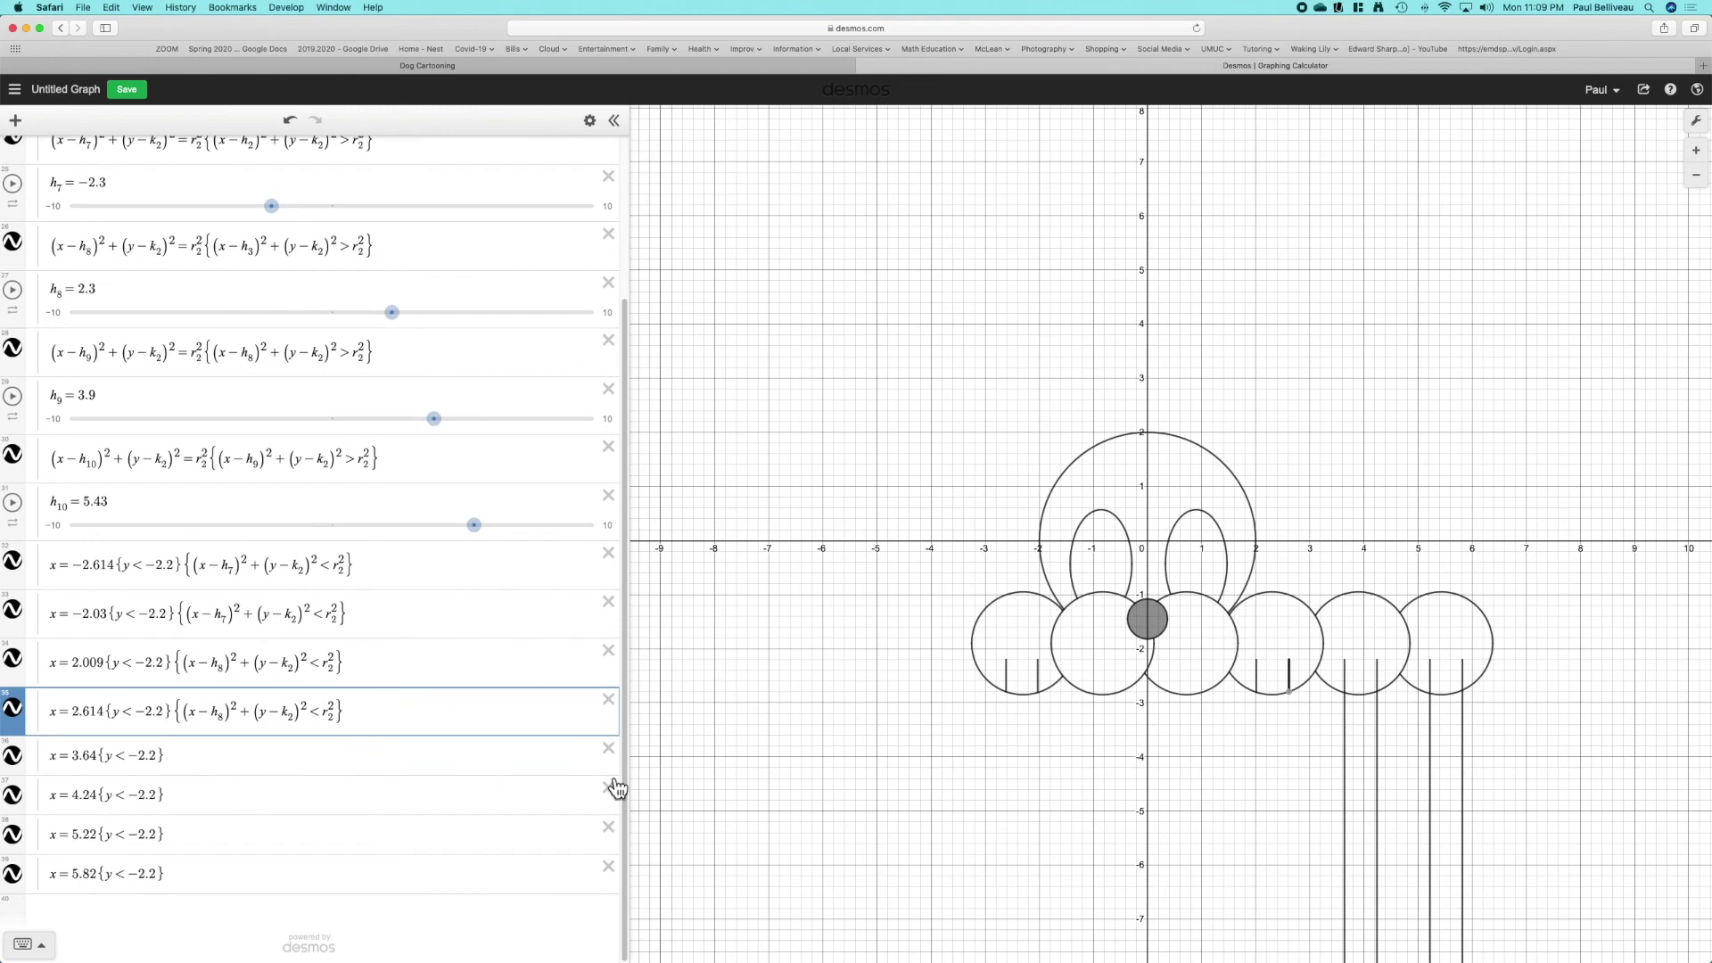
{"action": "left_click", "coordinate": [1335, 691]}
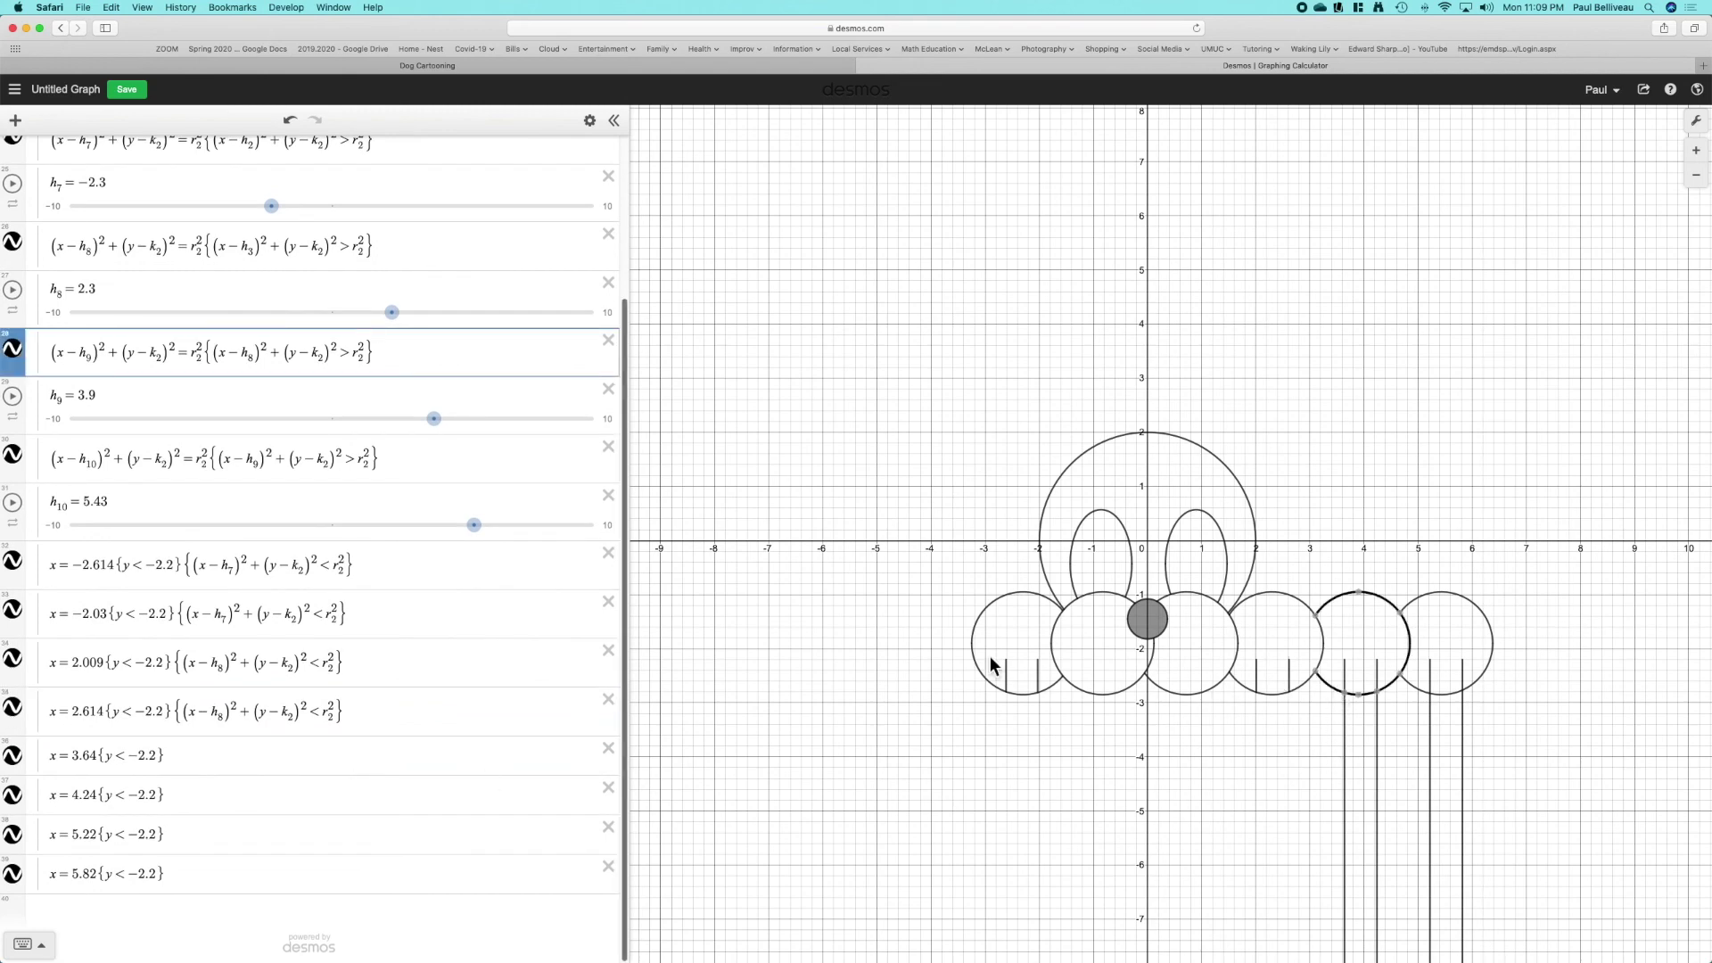
{"action": "left_click", "coordinate": [381, 353]}
{"action": "left_click_drag", "start_coordinate": [202, 354], "coordinate": [61, 350]}
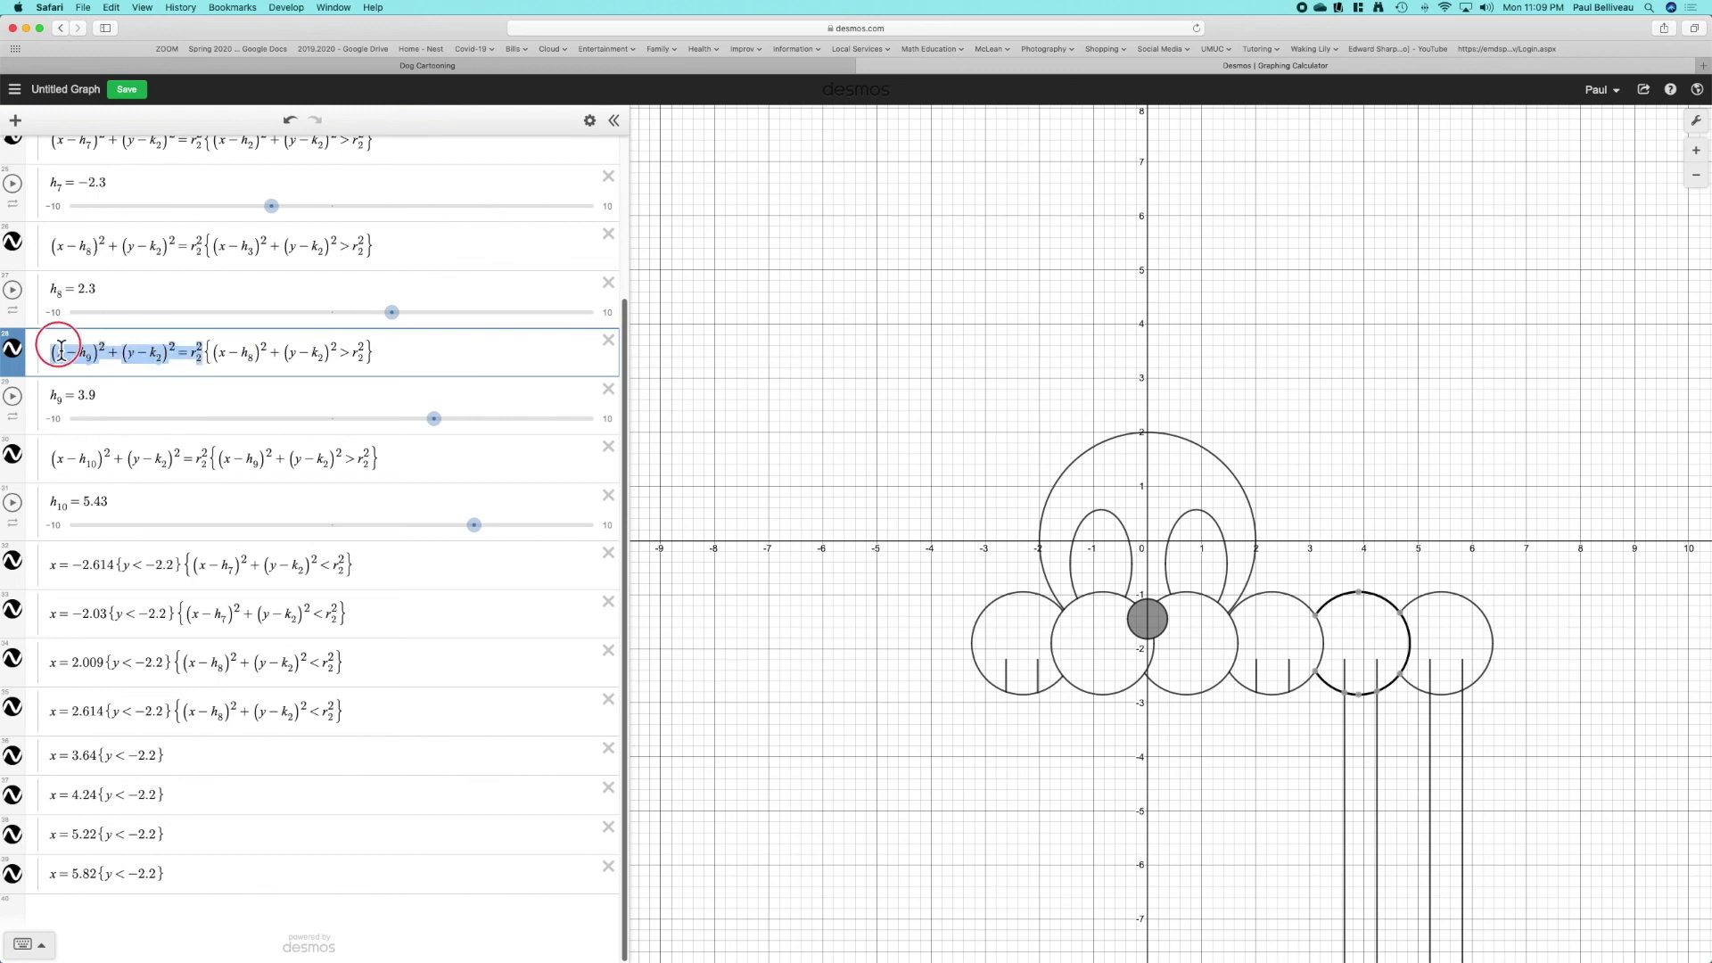
{"action": "left_click", "coordinate": [208, 767]}
{"action": "type", "text": "{"}
{"action": "key", "text": "cmd+v"}
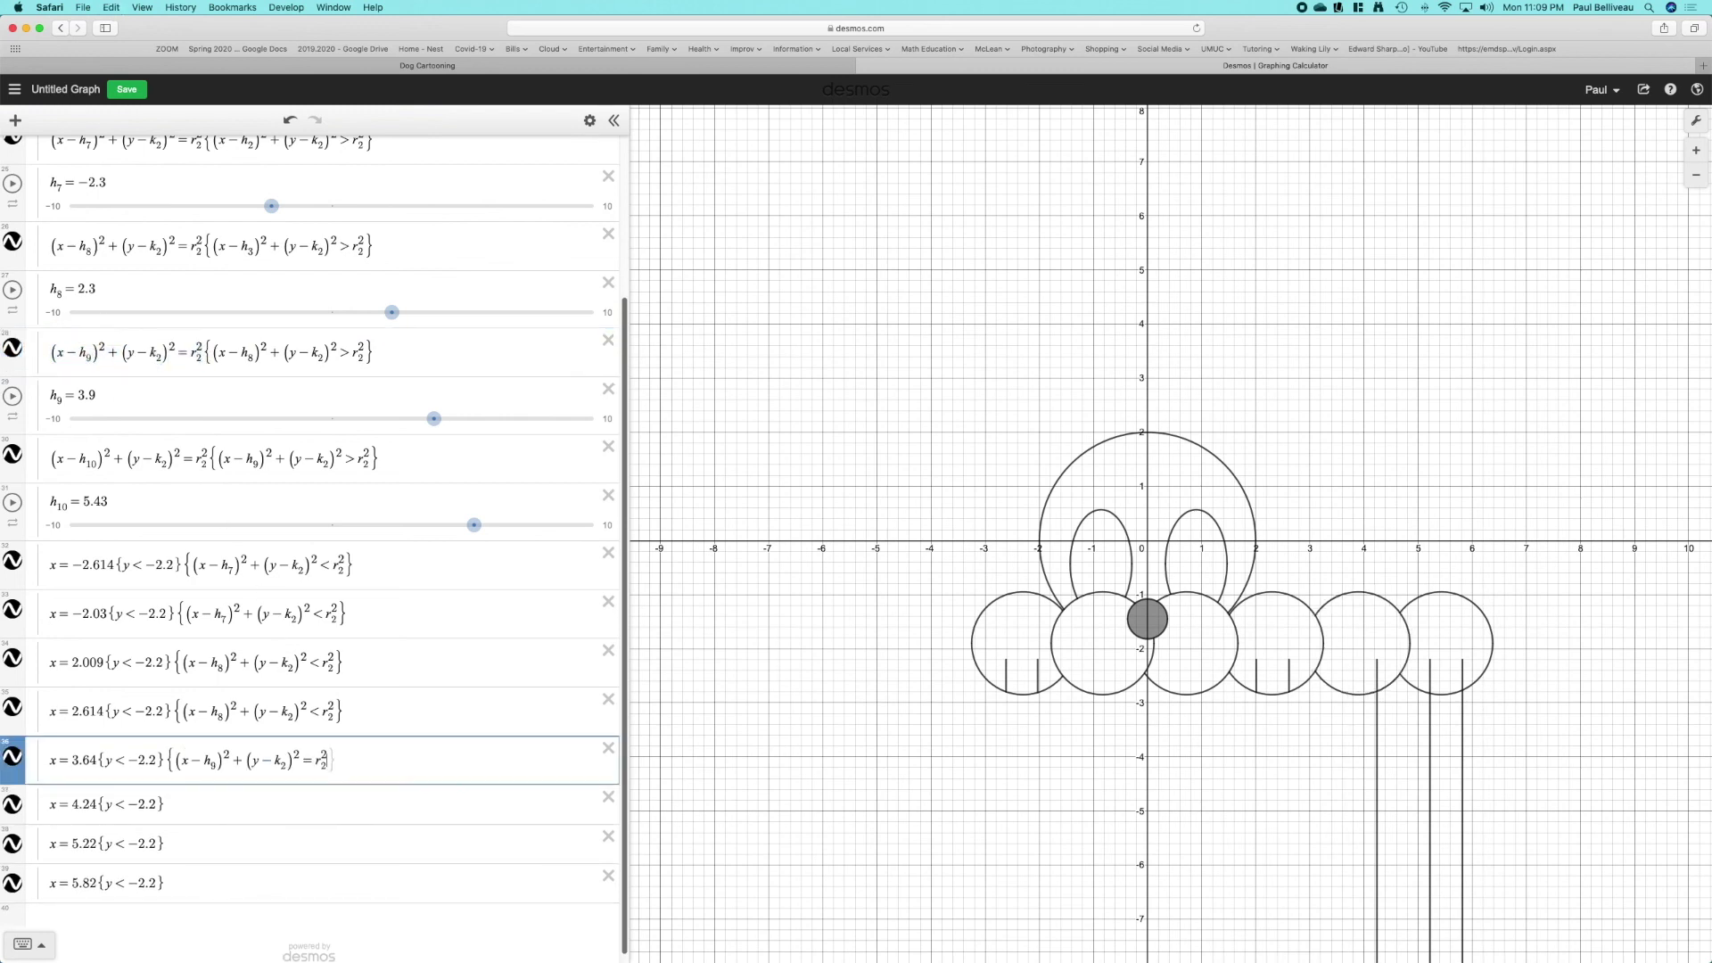
{"action": "key", "text": "BackSpace"}
{"action": "type", "text": "<"}
- Copy the fifth paw's inside-circle restriction from x=3.64 onto the toe line x=4.24
{"action": "key", "text": "shift+Left"}
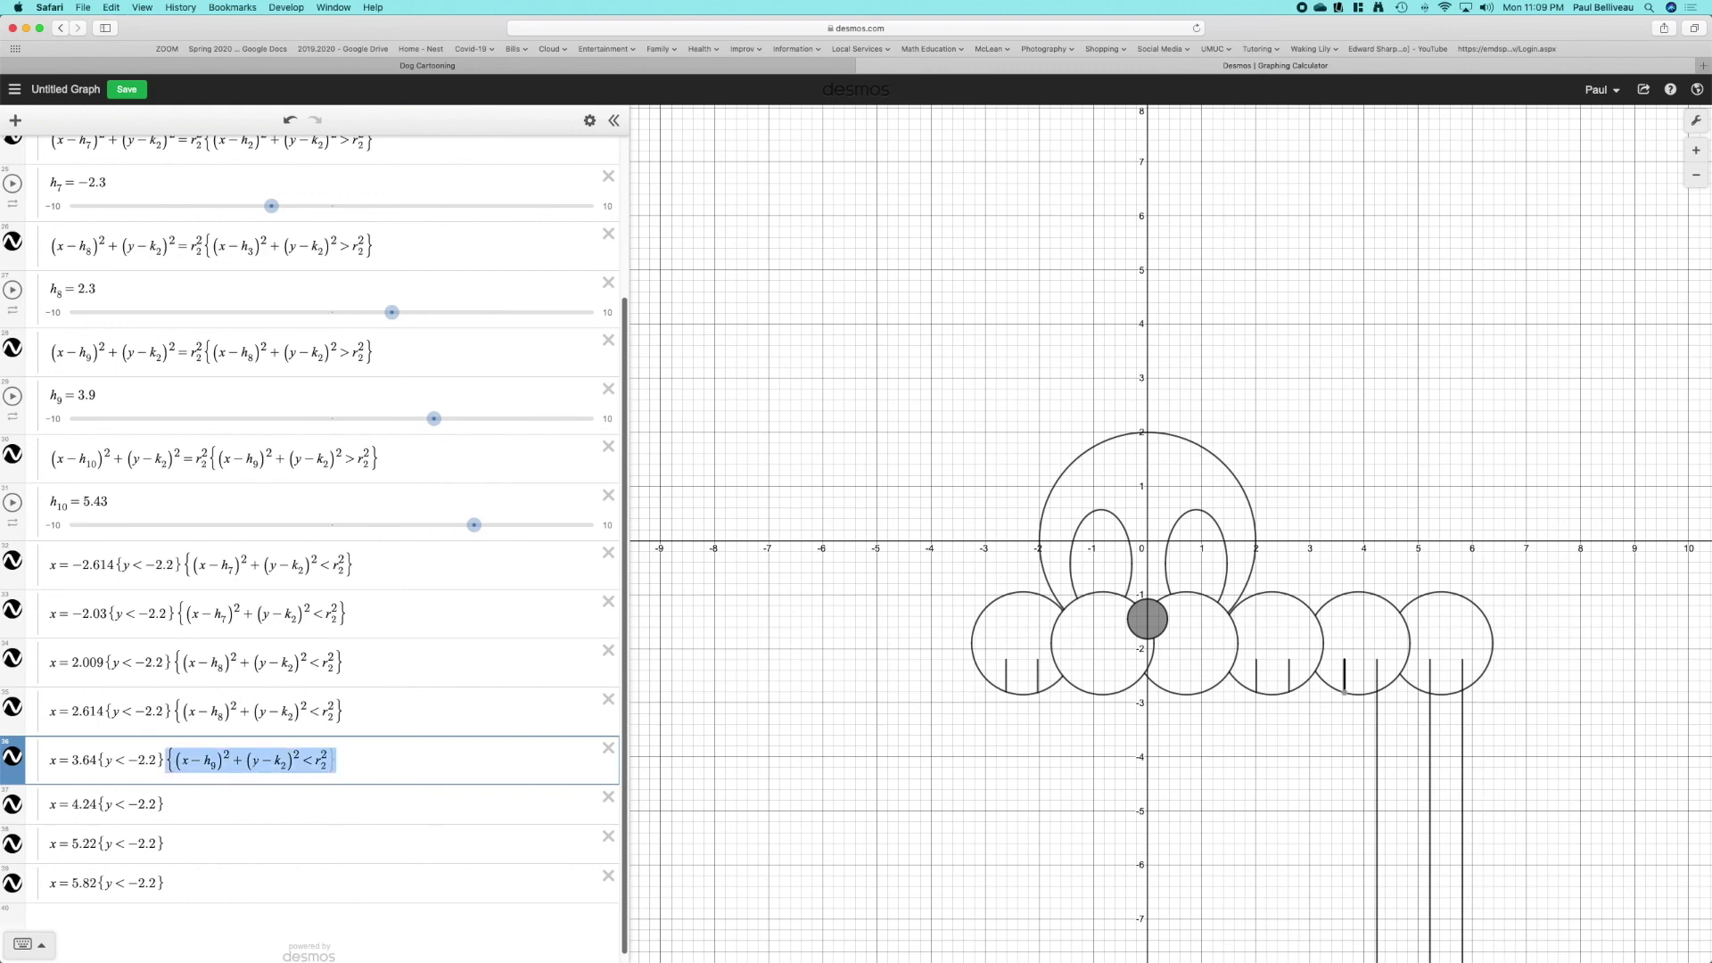
{"action": "left_click", "coordinate": [192, 807]}
{"action": "key", "text": "super+v"}
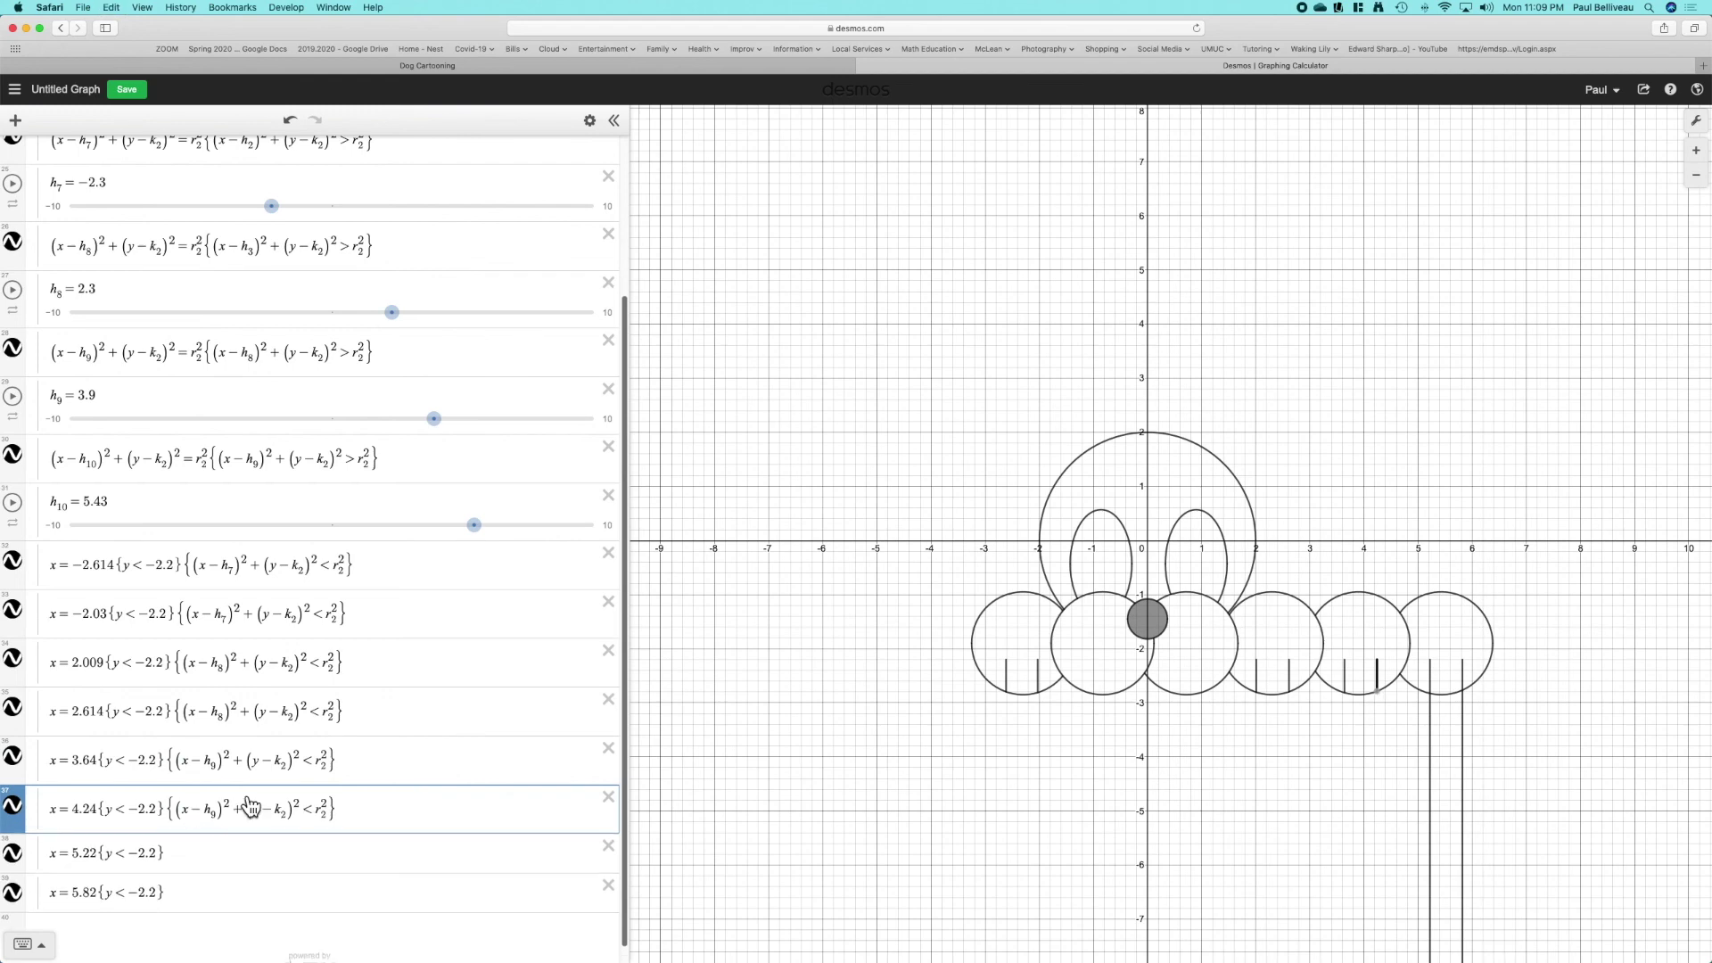
- Add the restriction {(x-h_10)^2+(y-k_2)^2<r_2^2} to the toe line x=5.22, reusing the rightmost paw's circle equation
{"action": "scroll", "coordinate": [236, 806], "scroll_direction": "down", "scroll_amount": 1}
{"action": "left_click", "coordinate": [1418, 690]}
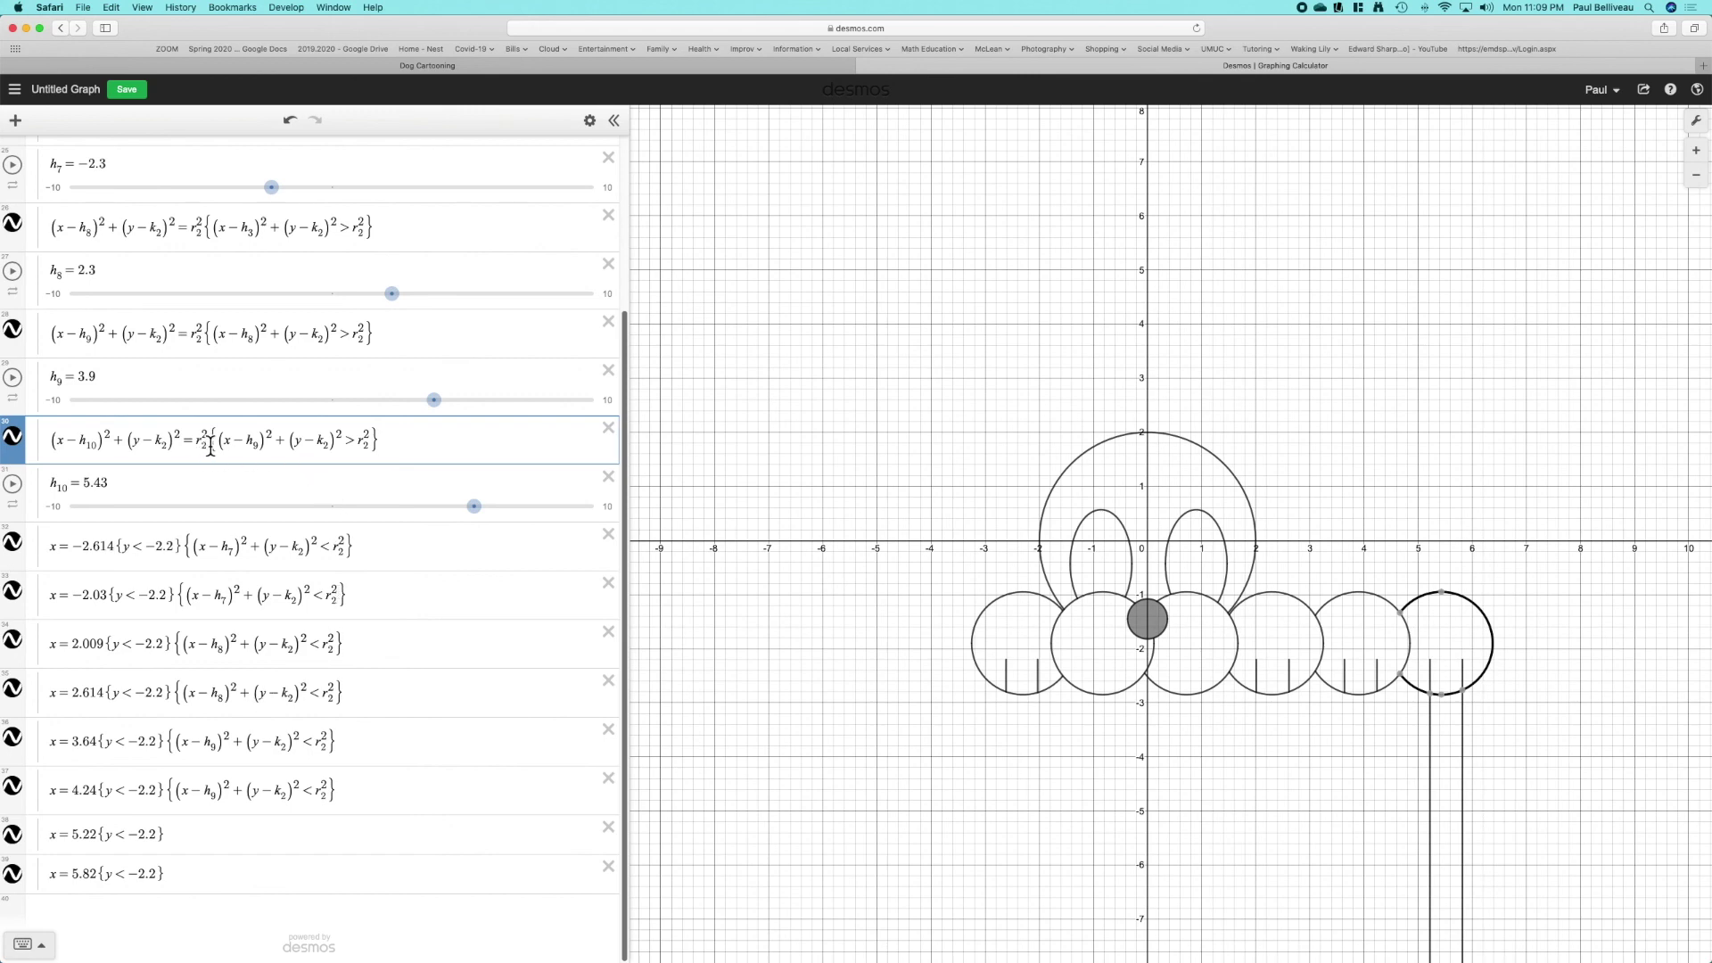
{"action": "left_click_drag", "start_coordinate": [205, 446], "coordinate": [55, 446]}
{"action": "key", "text": "super+c"}
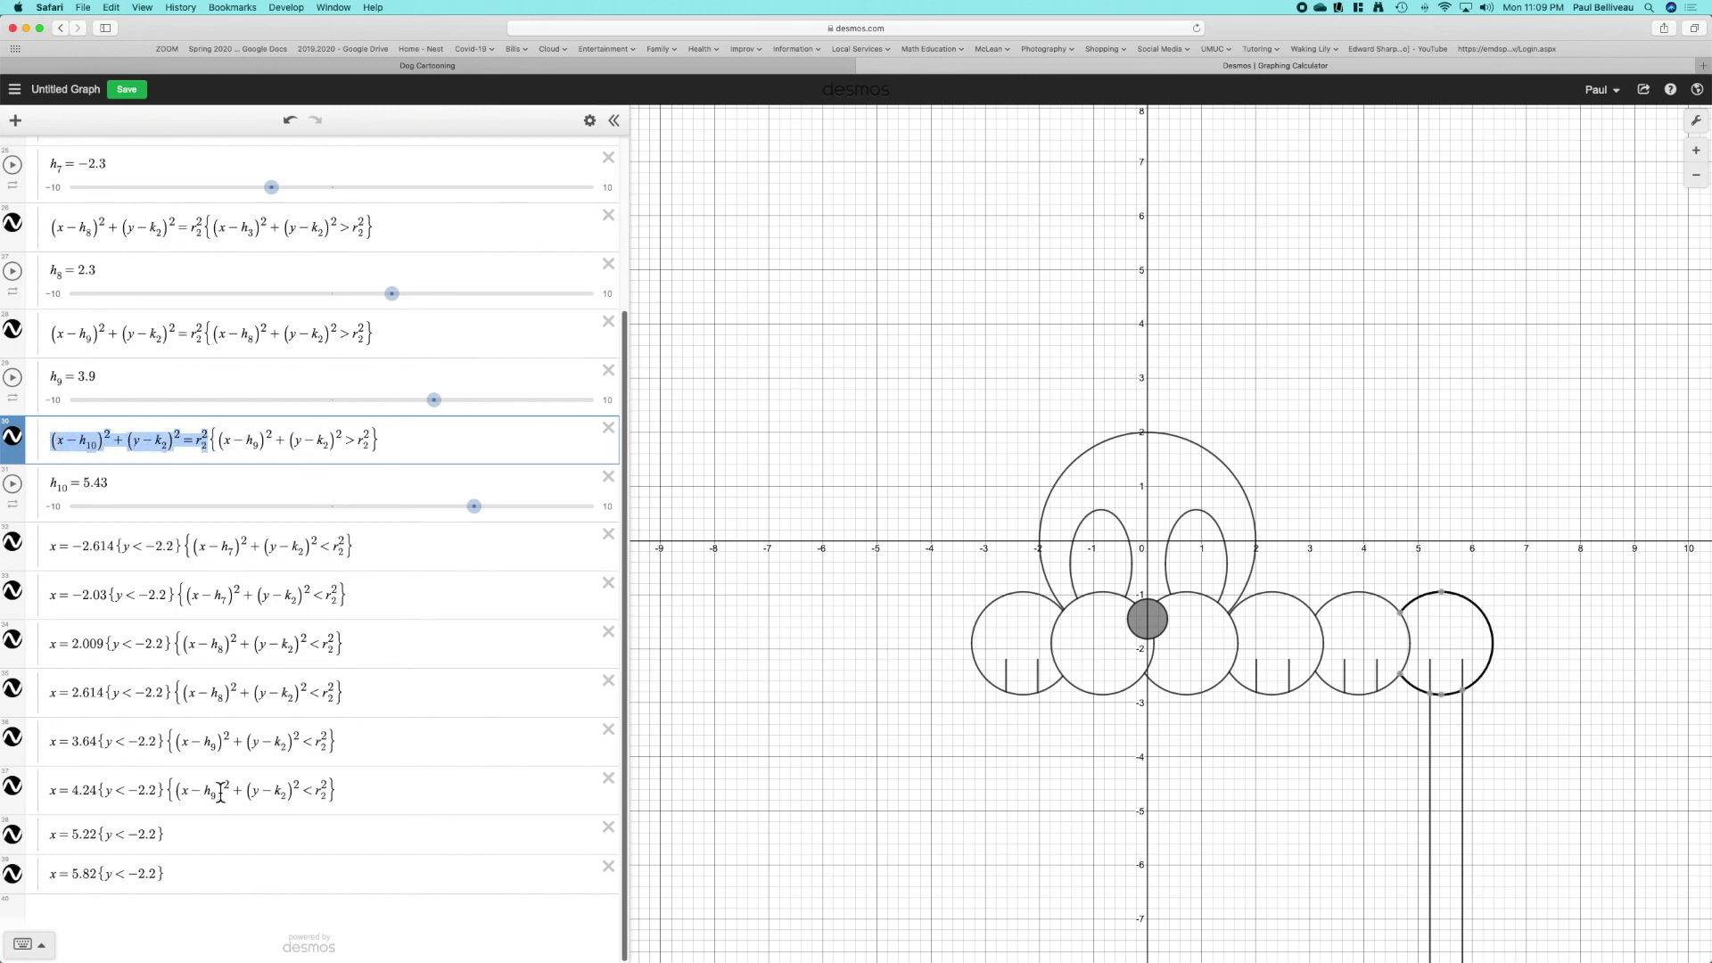
{"action": "left_click", "coordinate": [206, 836]}
{"action": "key", "text": "super+v"}
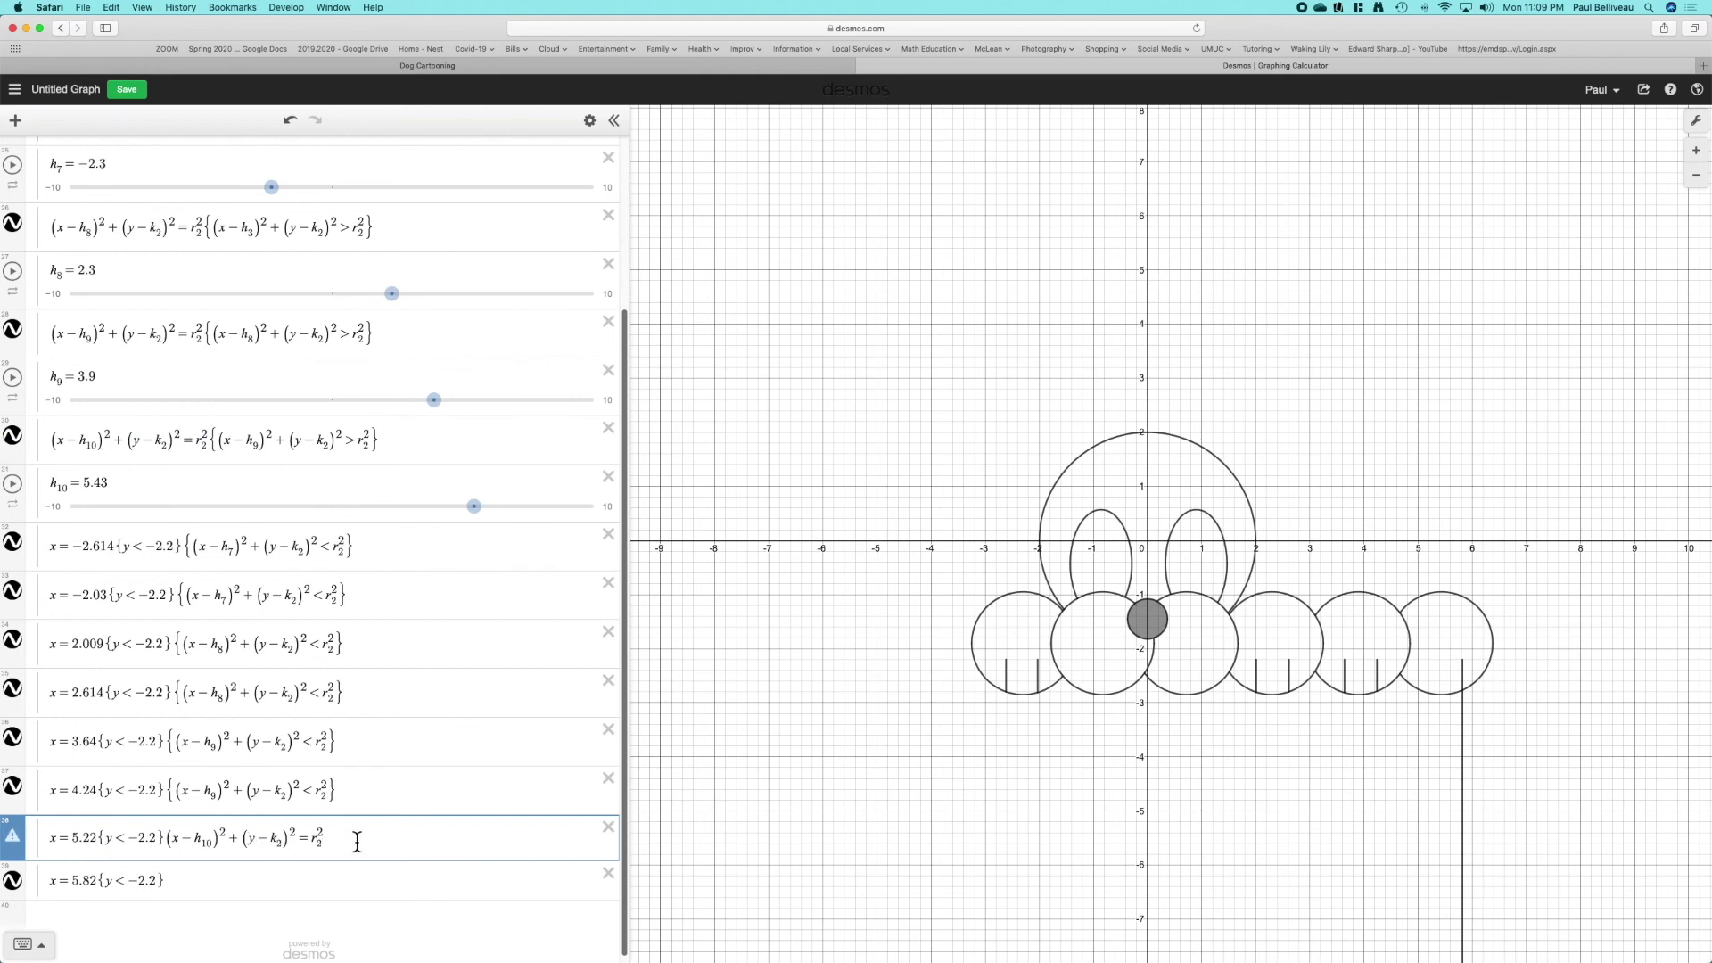
{"action": "left_click_drag", "start_coordinate": [356, 841], "coordinate": [187, 838]}
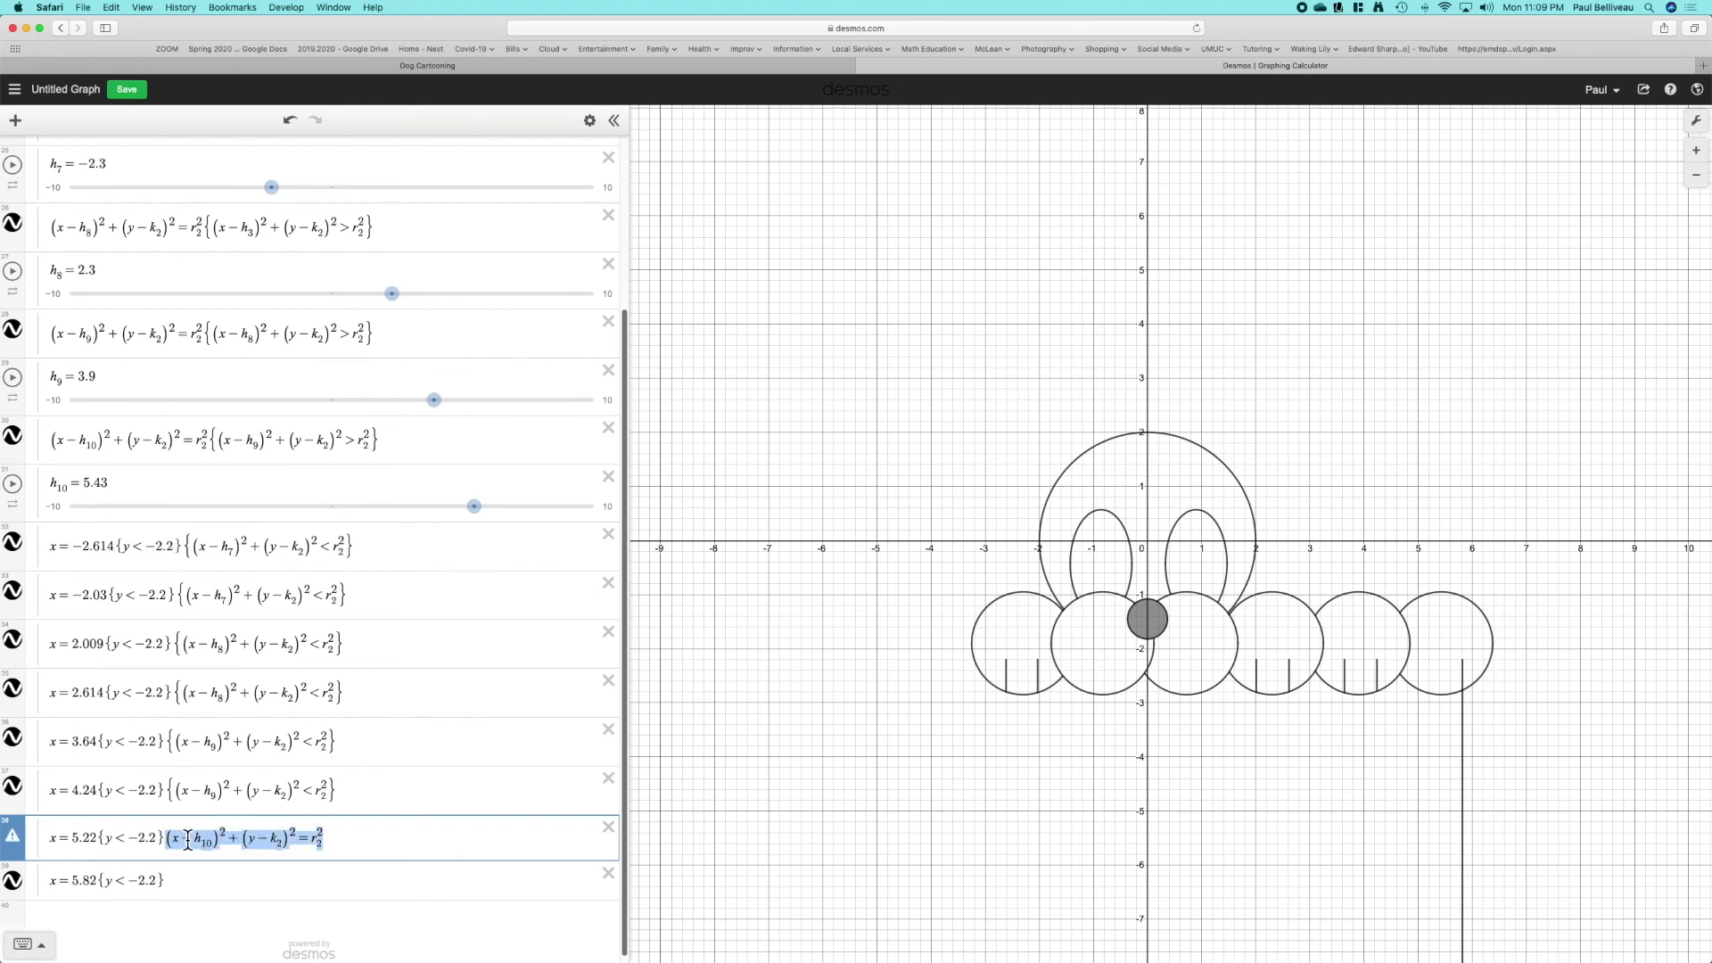
{"action": "type", "text": "{"}
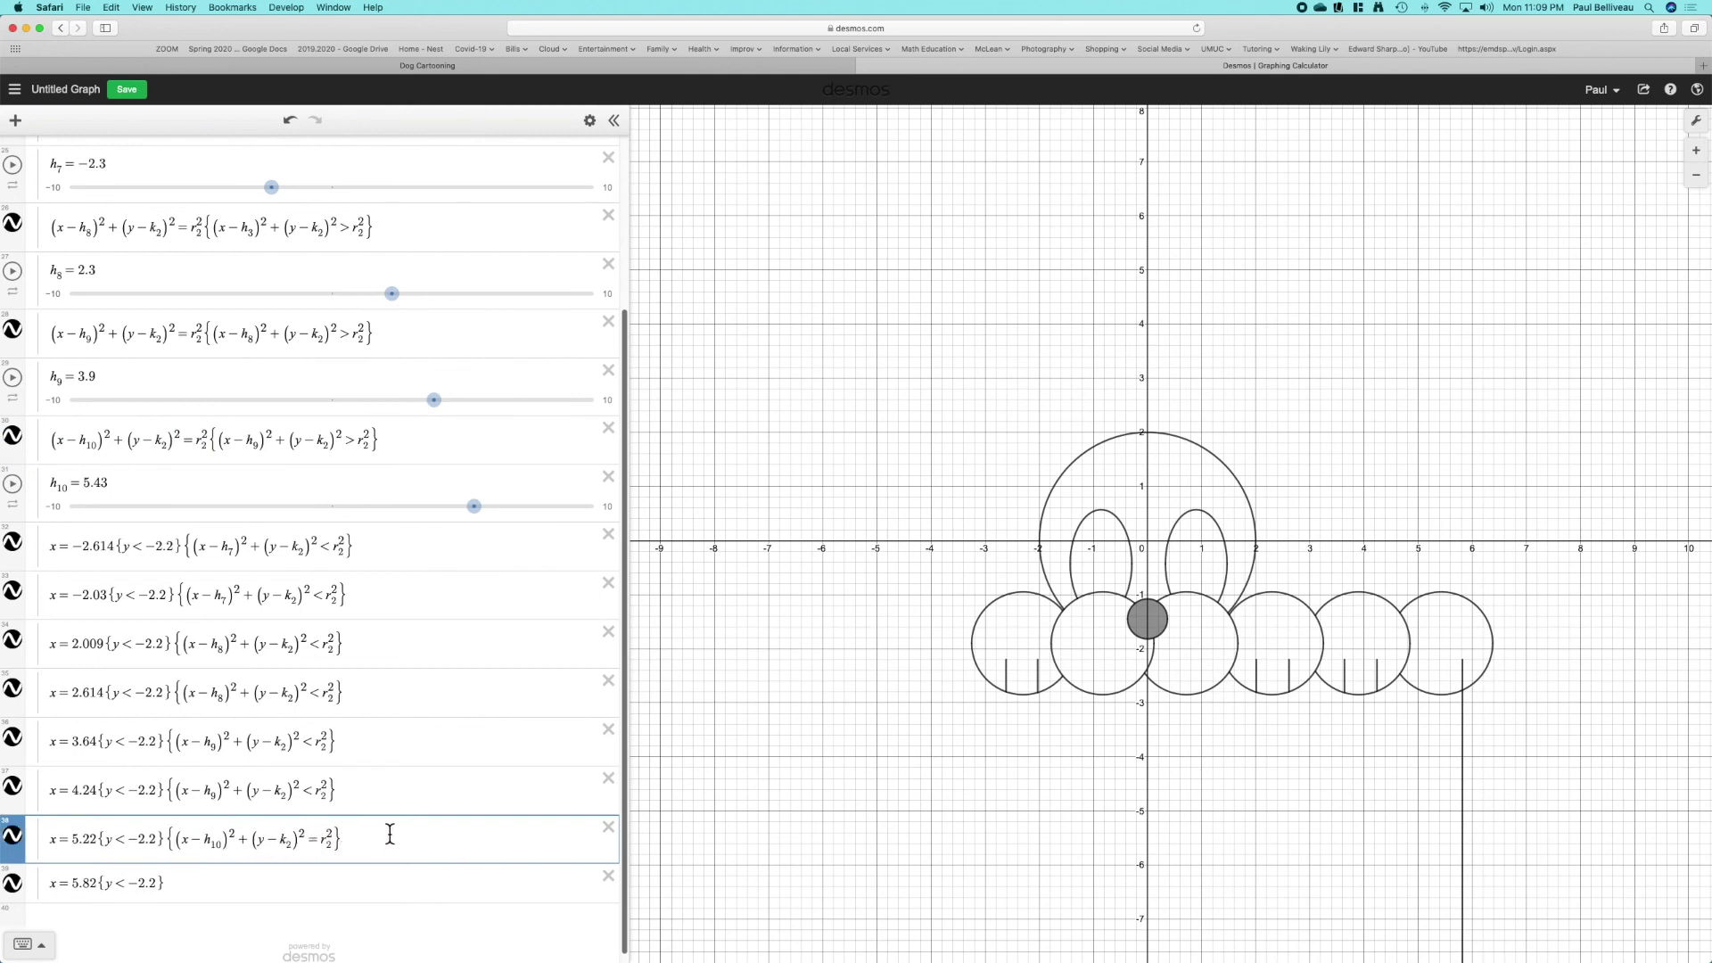
{"action": "left_click", "coordinate": [319, 838]}
{"action": "key", "text": "BackSpace"}
{"action": "type", "text": "<"}
- Copy the rightmost paw's inside-circle restriction from x=5.22 onto the toe line x=5.82
{"action": "left_click_drag", "start_coordinate": [387, 841], "coordinate": [181, 829]}
{"action": "left_click", "coordinate": [195, 887]}
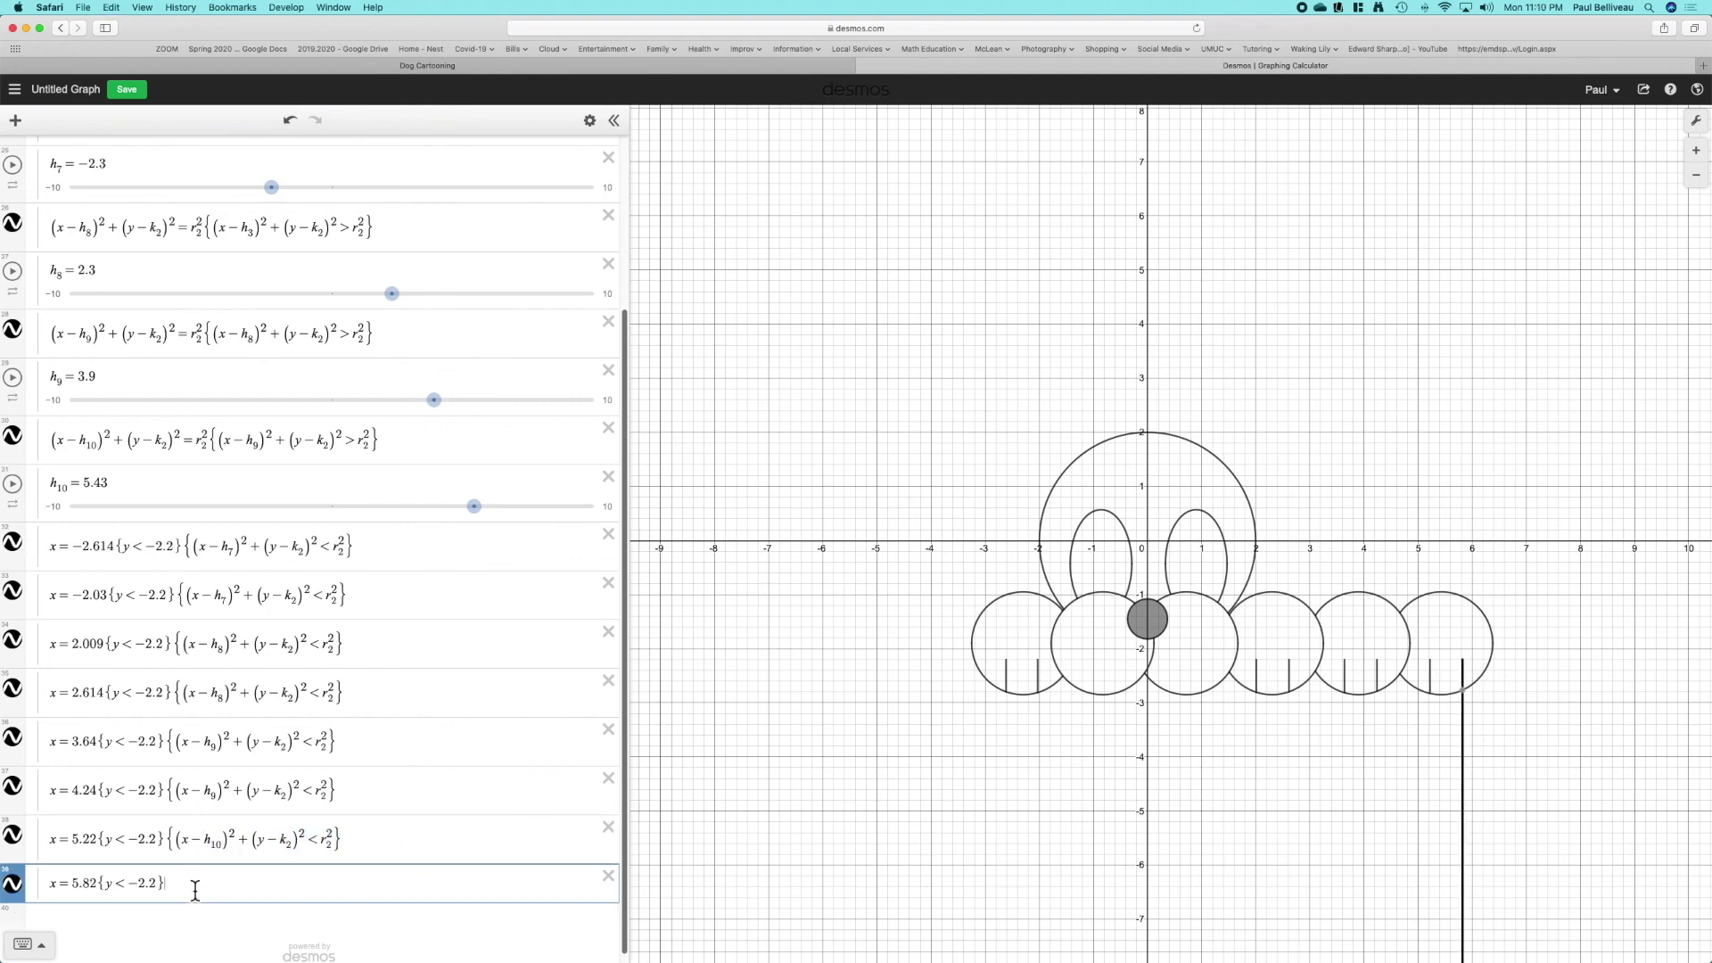
{"action": "key", "text": "ctrl+v"}
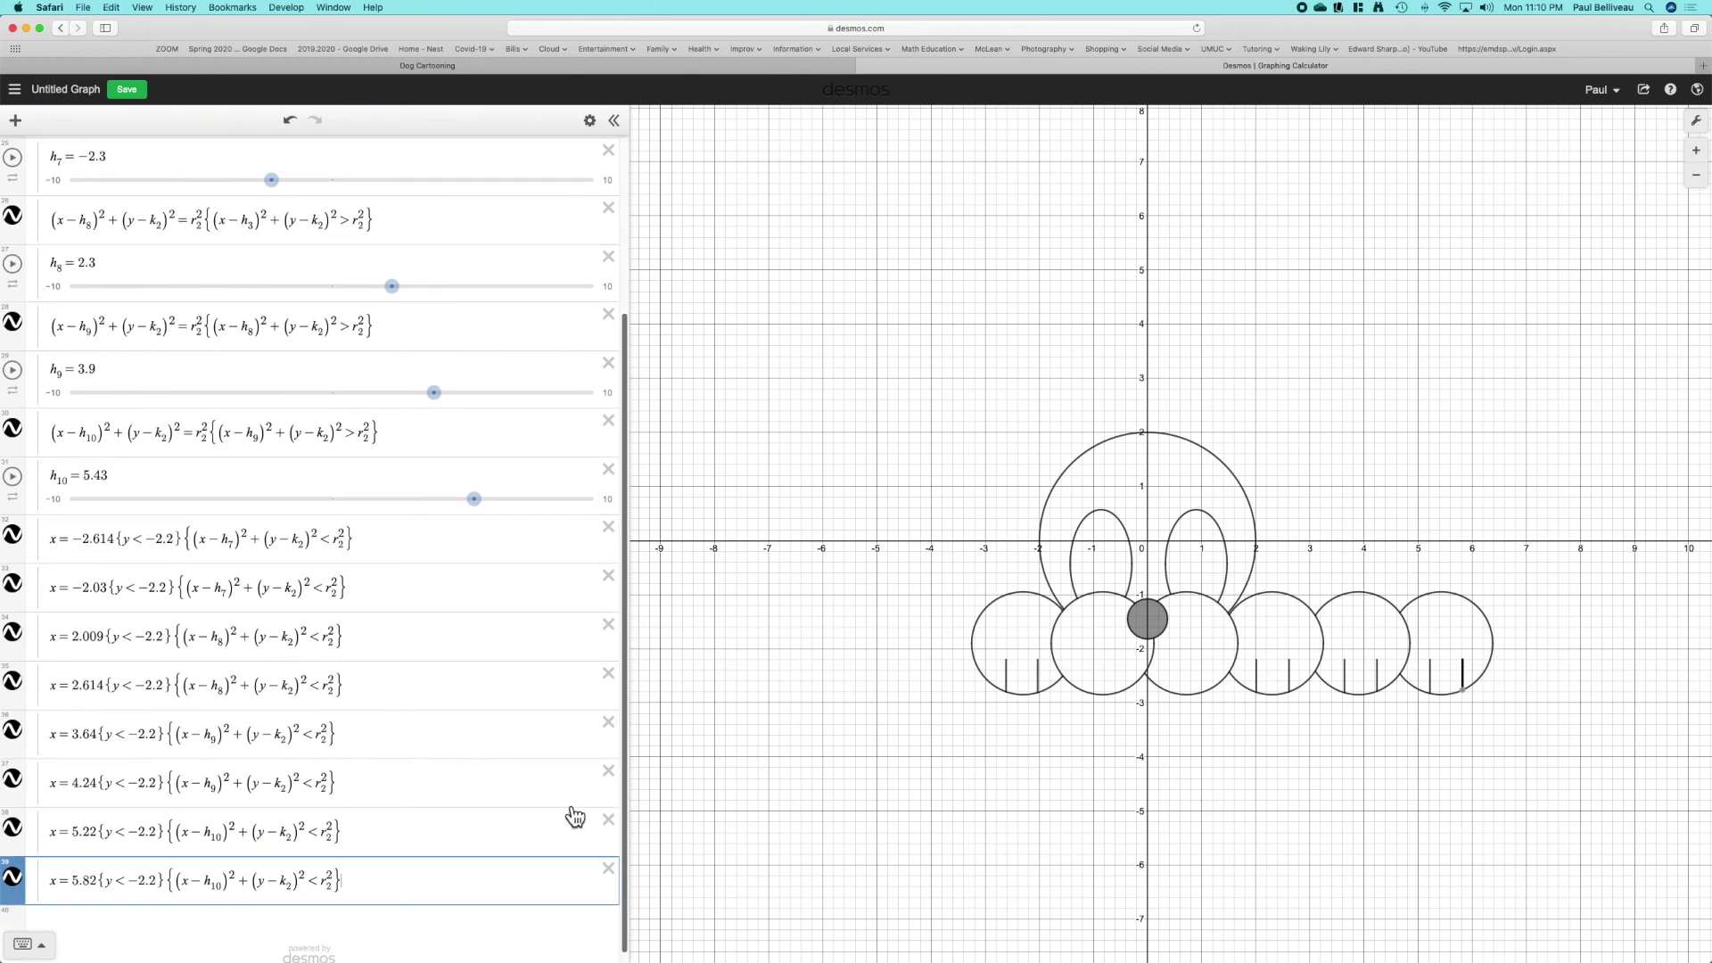
{"action": "left_click", "coordinate": [735, 698]}
- Collapse the Paws folder and save the graph
{"action": "scroll", "coordinate": [456, 541], "scroll_direction": "up", "scroll_amount": 5}
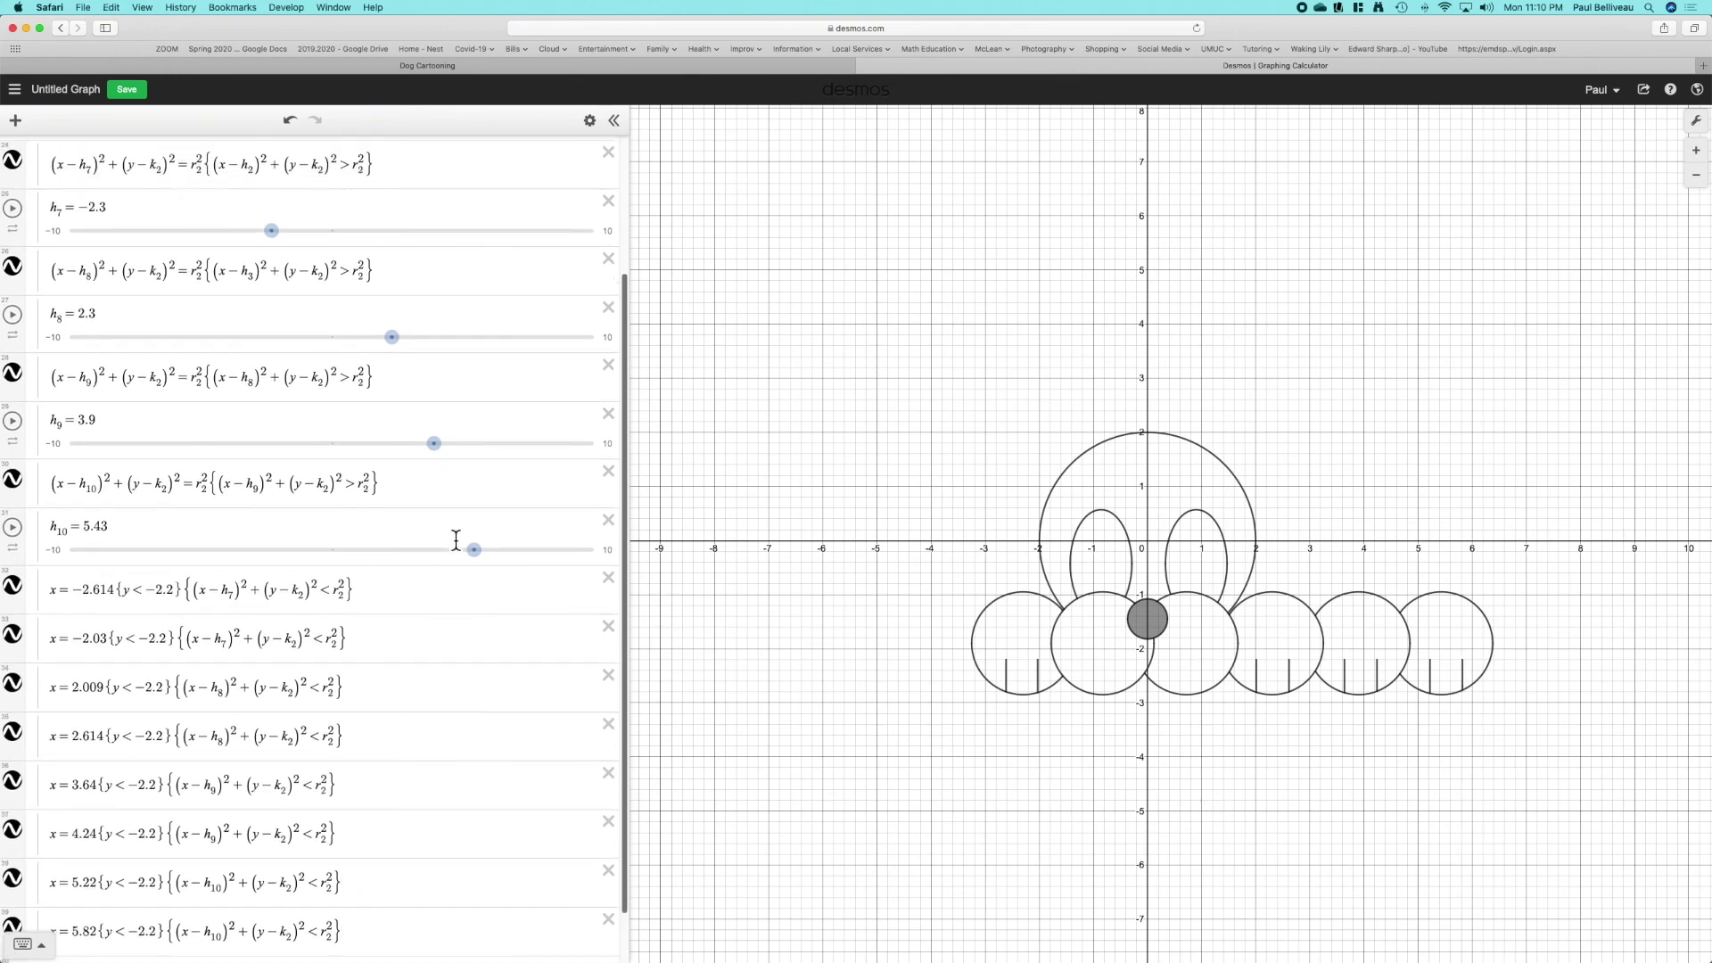
{"action": "left_click", "coordinate": [51, 303]}
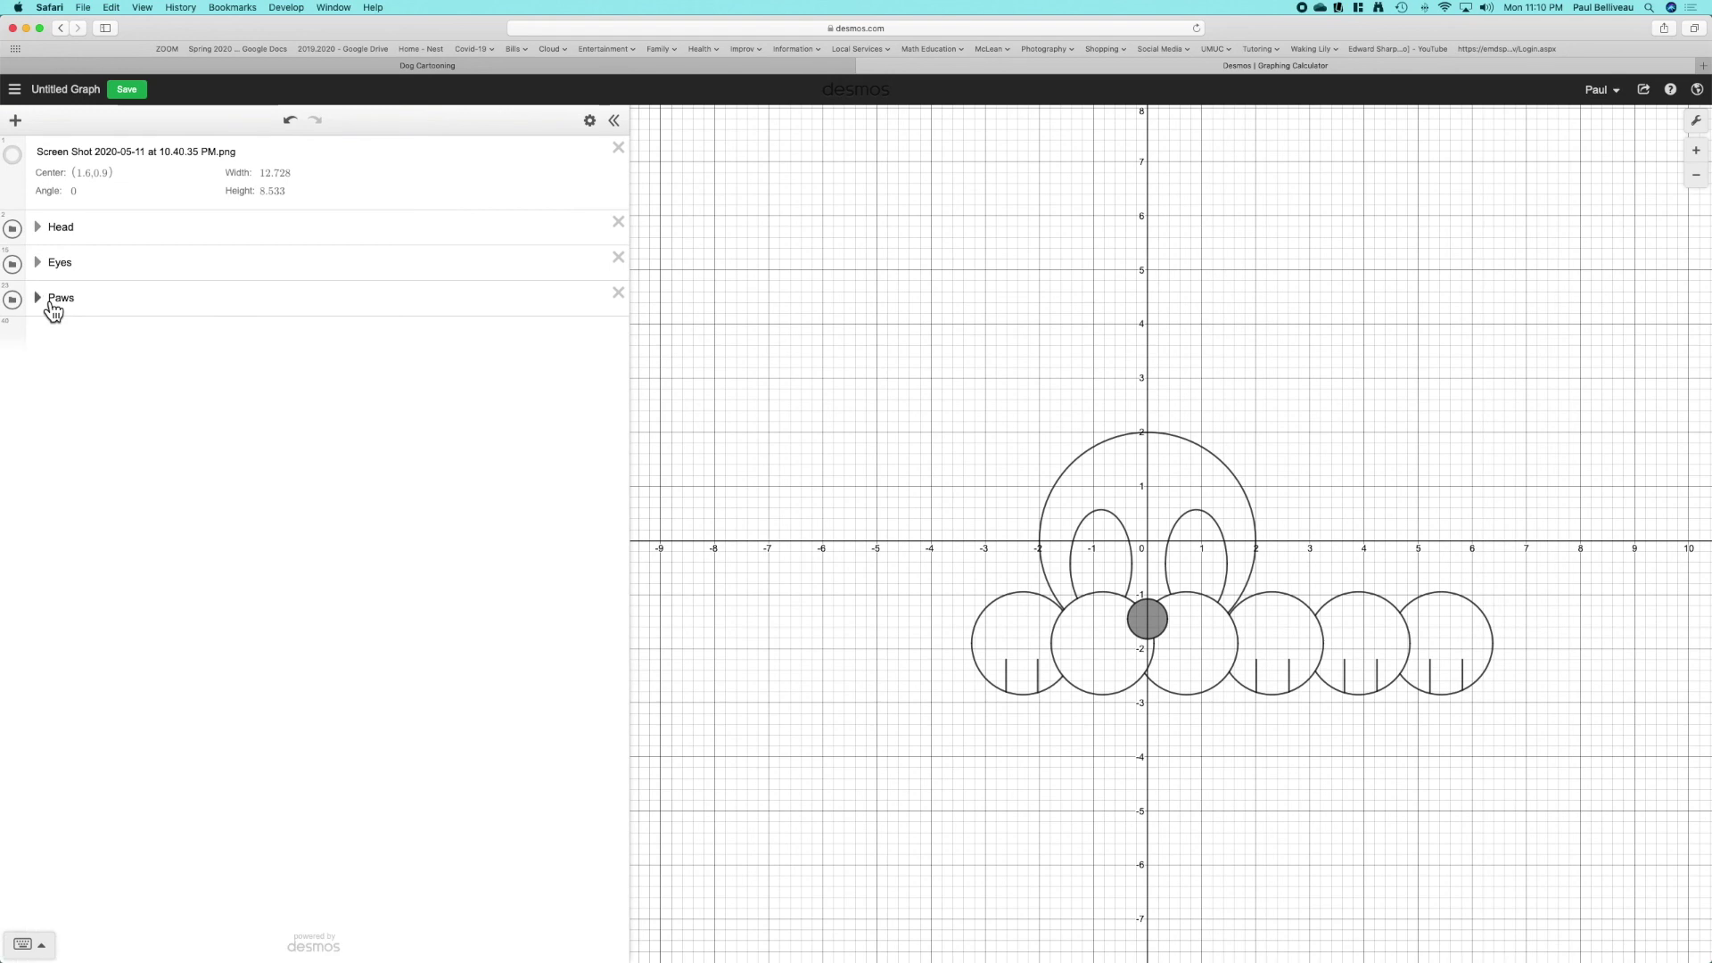
{"action": "left_click", "coordinate": [126, 92]}
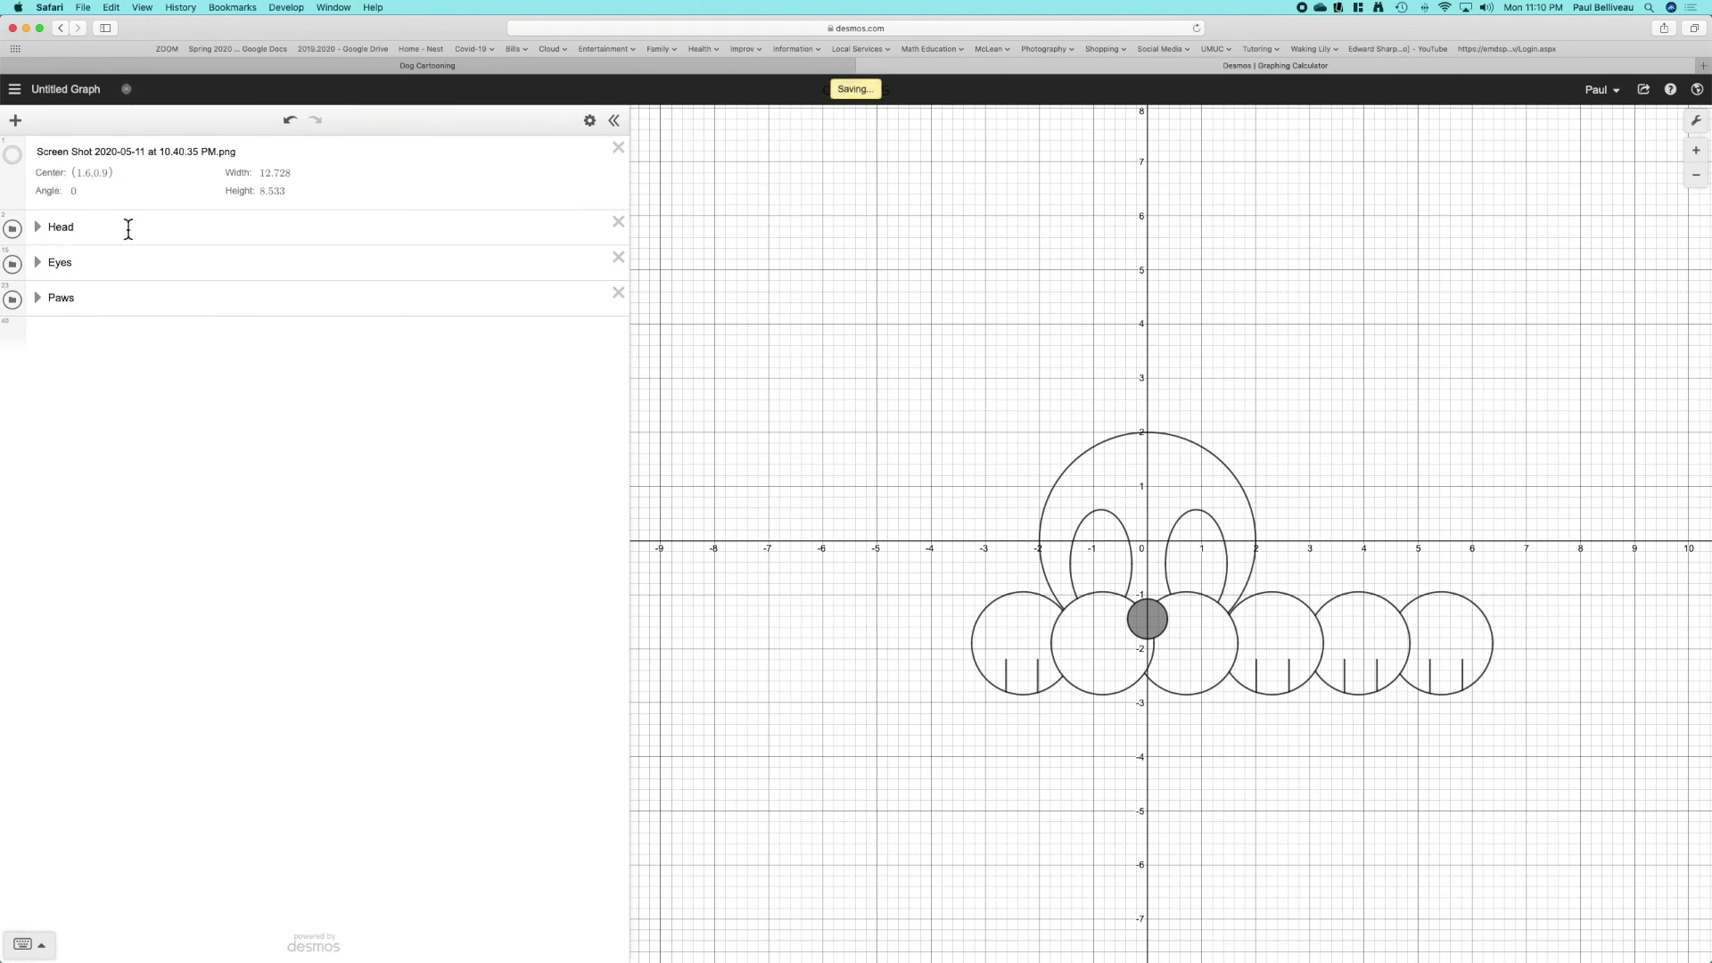
- Hide and show the Paws, Eyes and Head folders one after another to check which curves each contains
{"action": "left_click", "coordinate": [18, 307]}
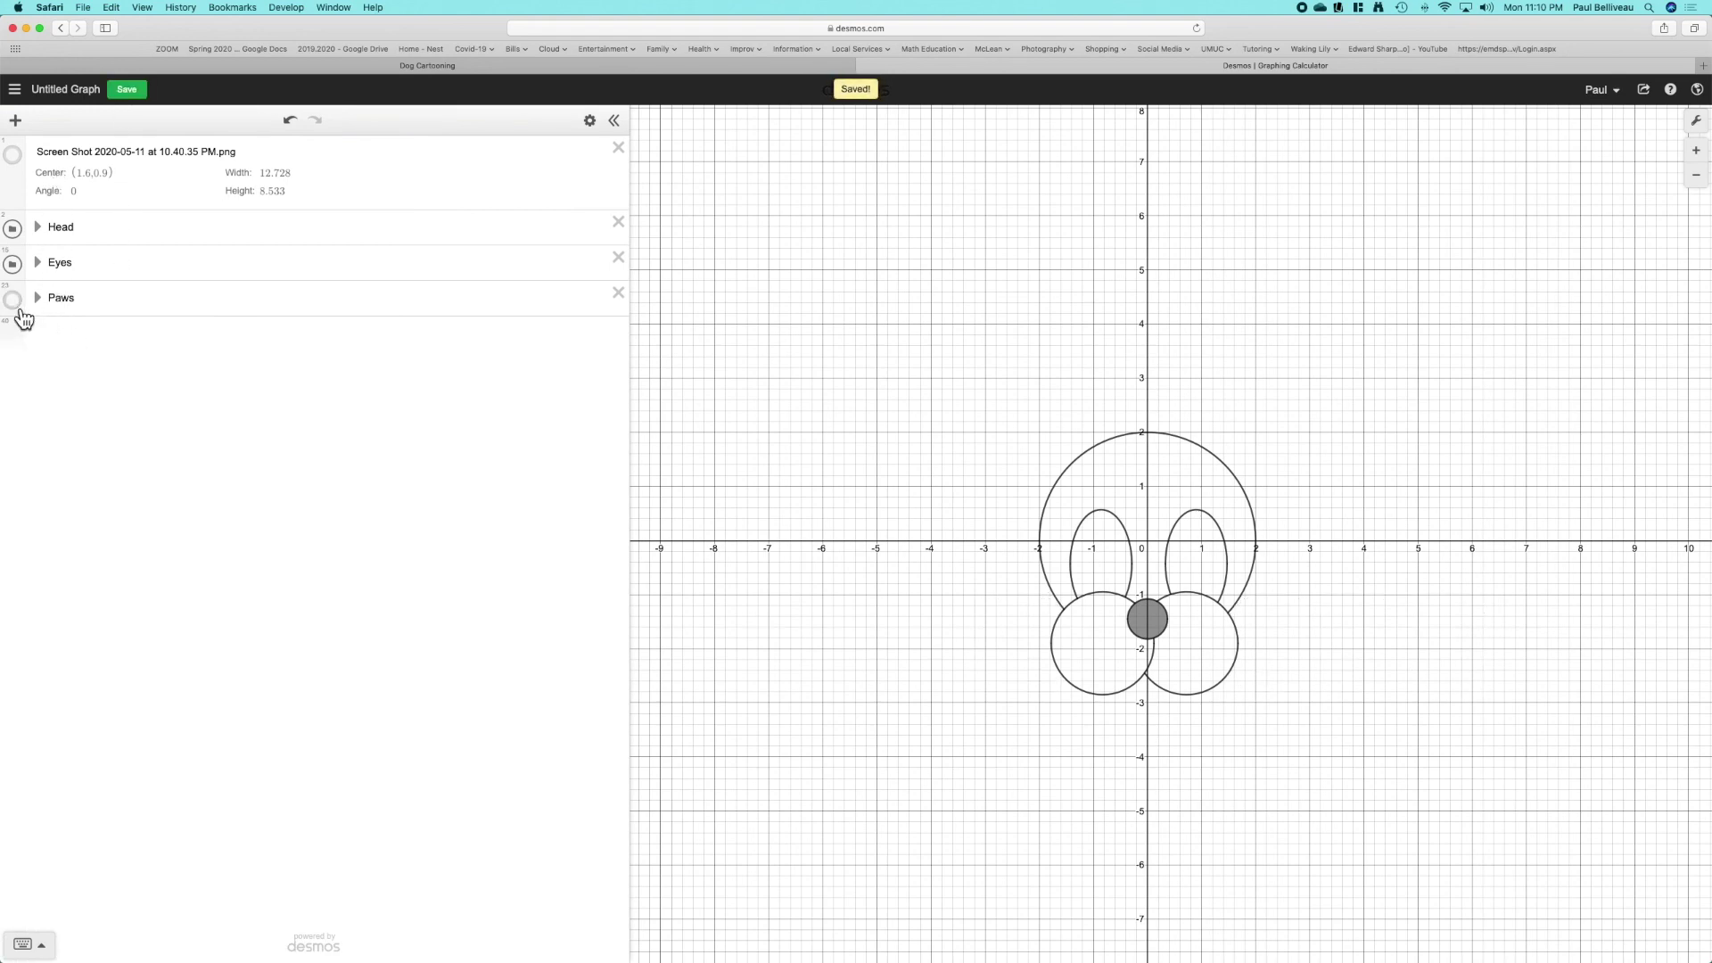
{"action": "left_click", "coordinate": [14, 304]}
{"action": "left_click", "coordinate": [18, 267]}
{"action": "left_click", "coordinate": [22, 272]}
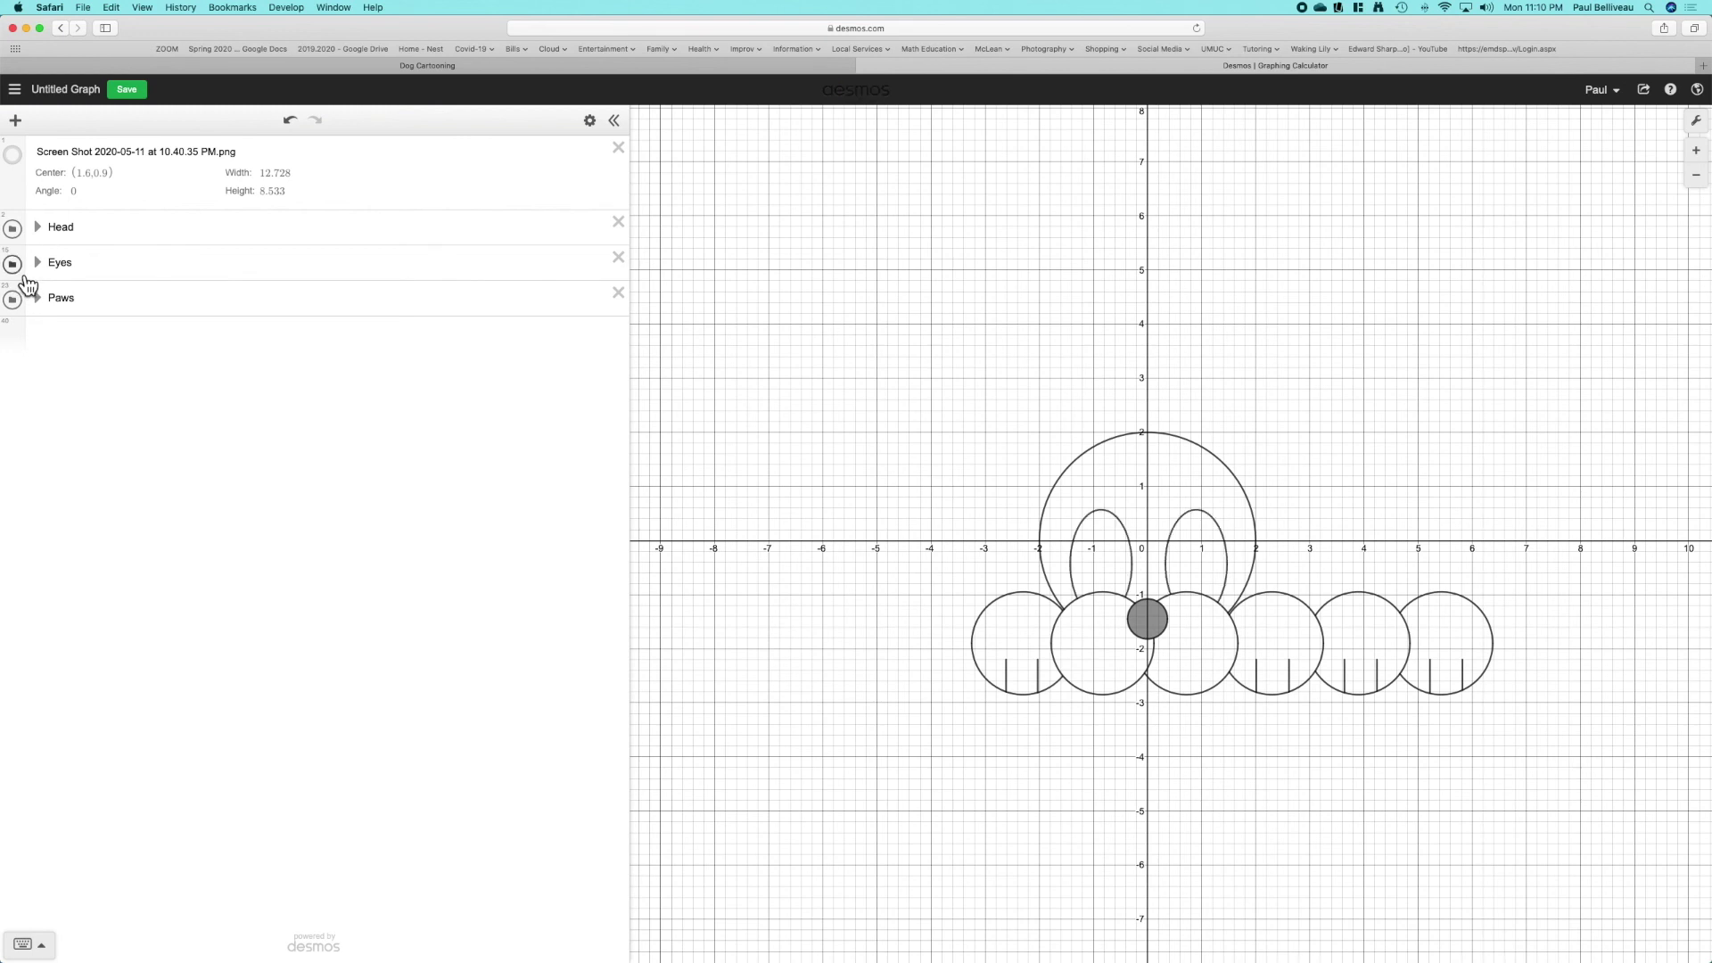
{"action": "left_click", "coordinate": [18, 233]}
{"action": "left_click", "coordinate": [20, 236]}
- Save the graph again and show the reference image behind the curves
{"action": "left_click", "coordinate": [127, 91]}
{"action": "left_click", "coordinate": [23, 161]}
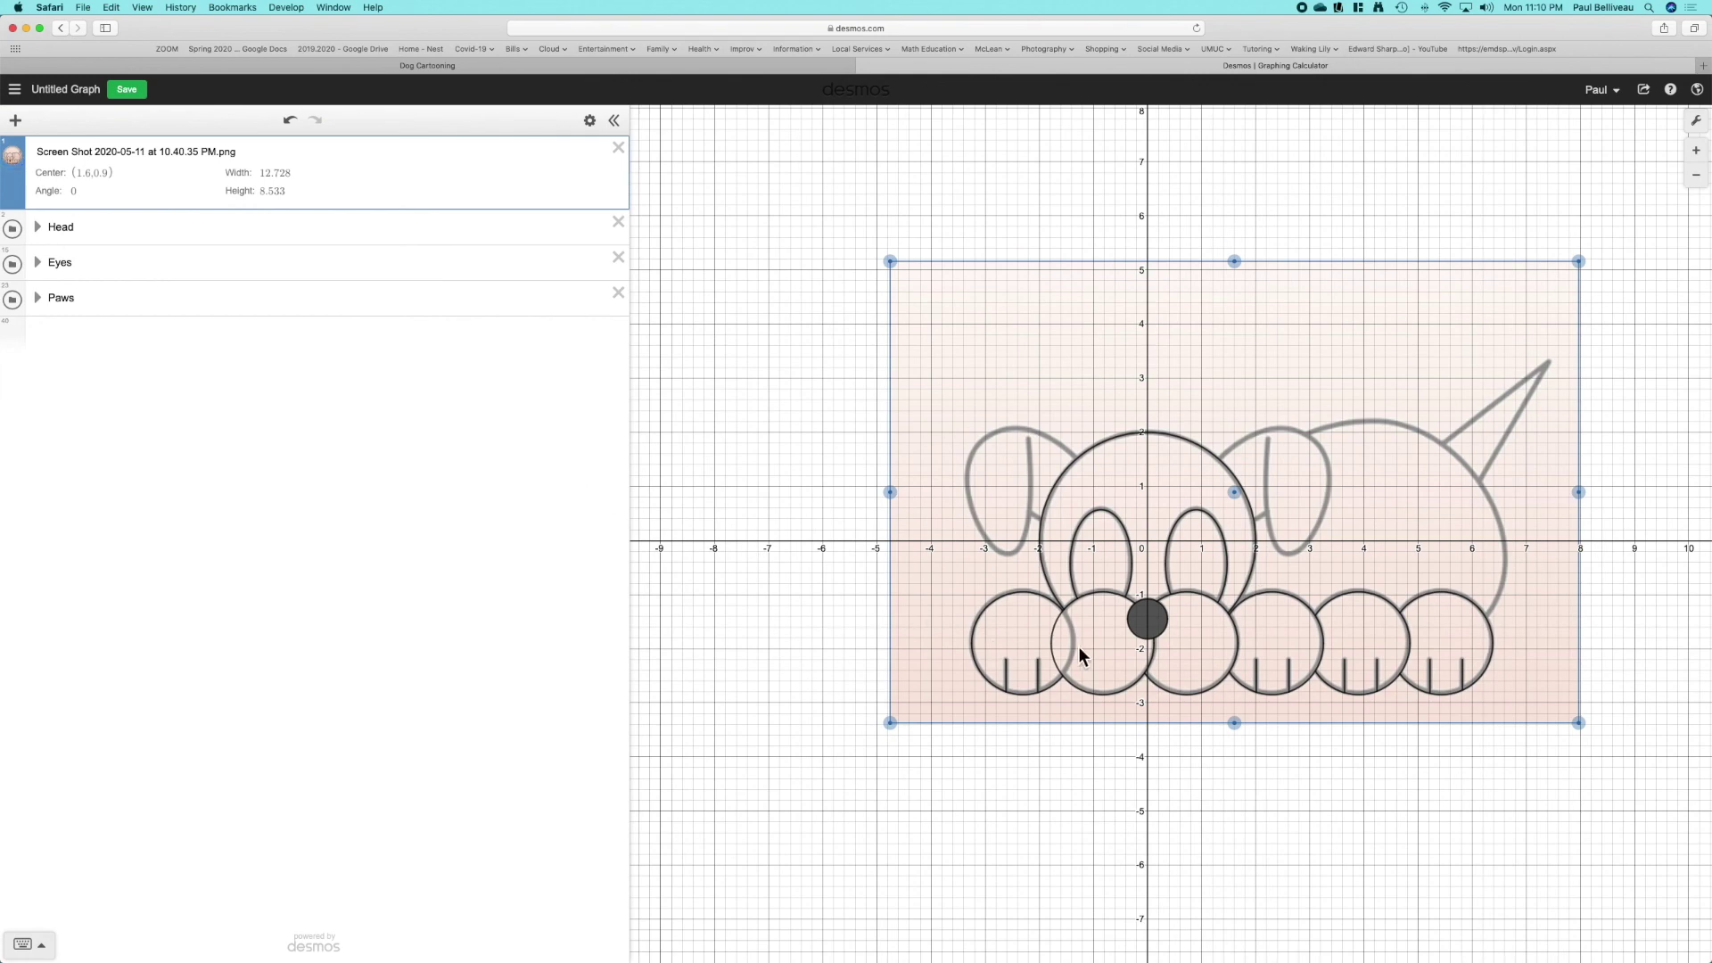
{"action": "left_click", "coordinate": [18, 162]}
{"action": "left_click", "coordinate": [19, 164]}
- Expand the Paws folder and remove the restriction from the leftmost paw's circle (x-h_7)^2+(y-k_2)^2=r_2^2
{"action": "left_click", "coordinate": [1073, 677]}
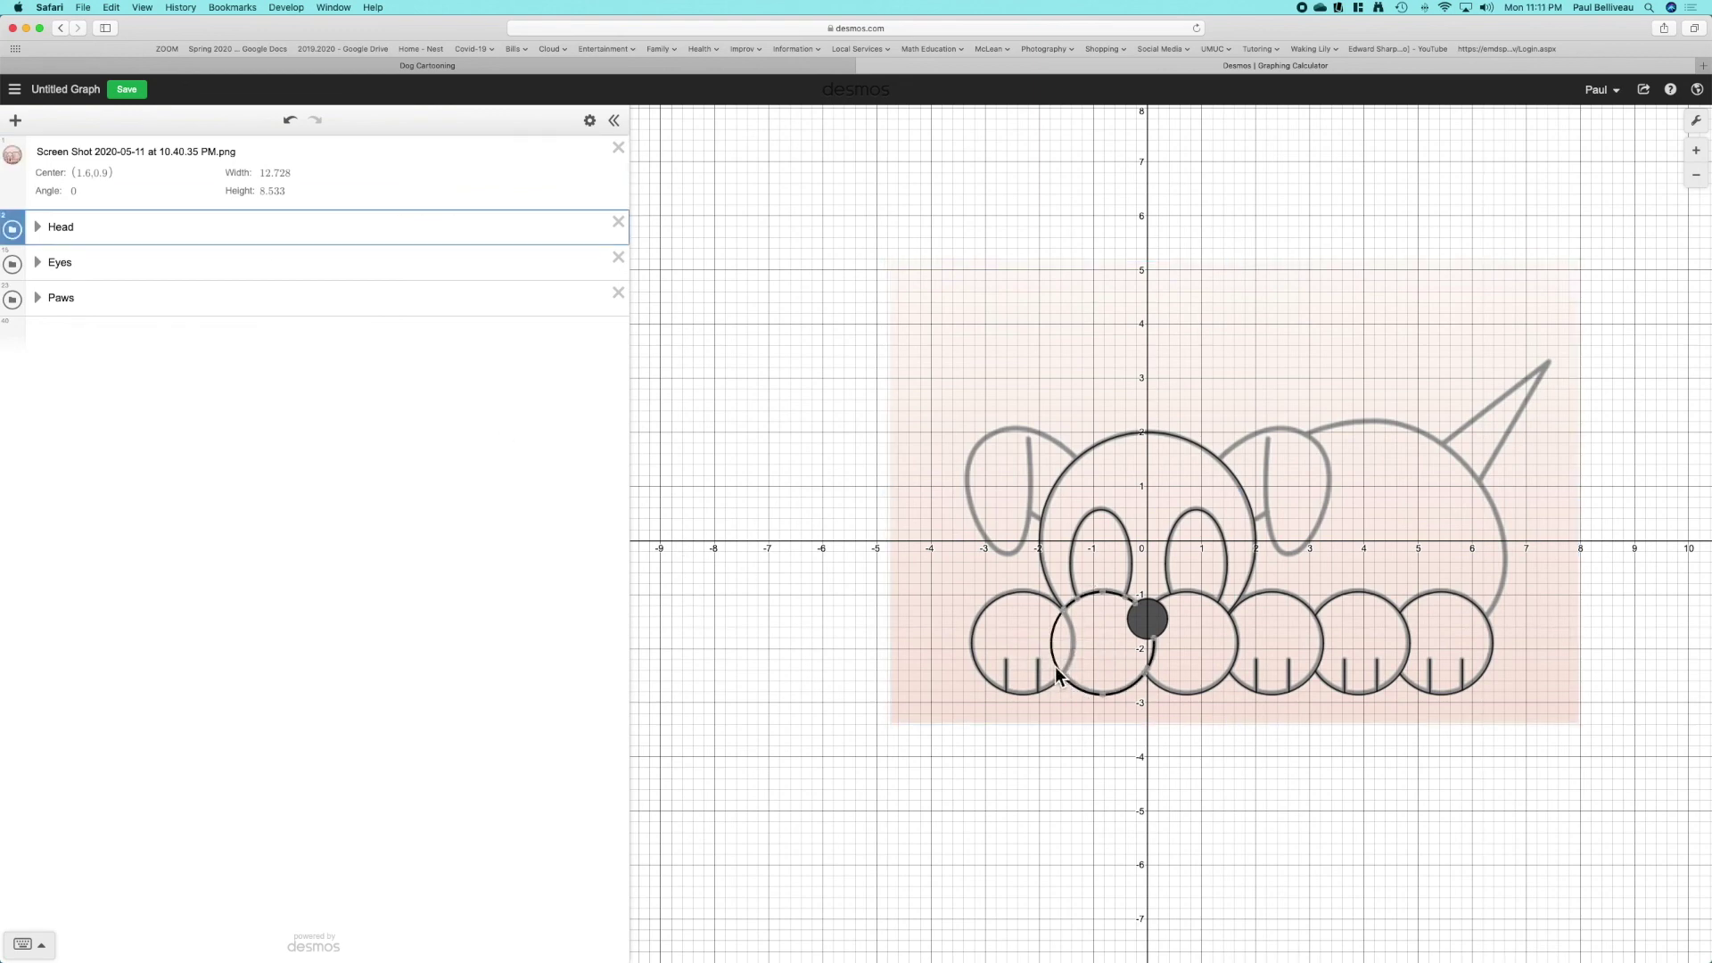
{"action": "left_click", "coordinate": [1056, 682]}
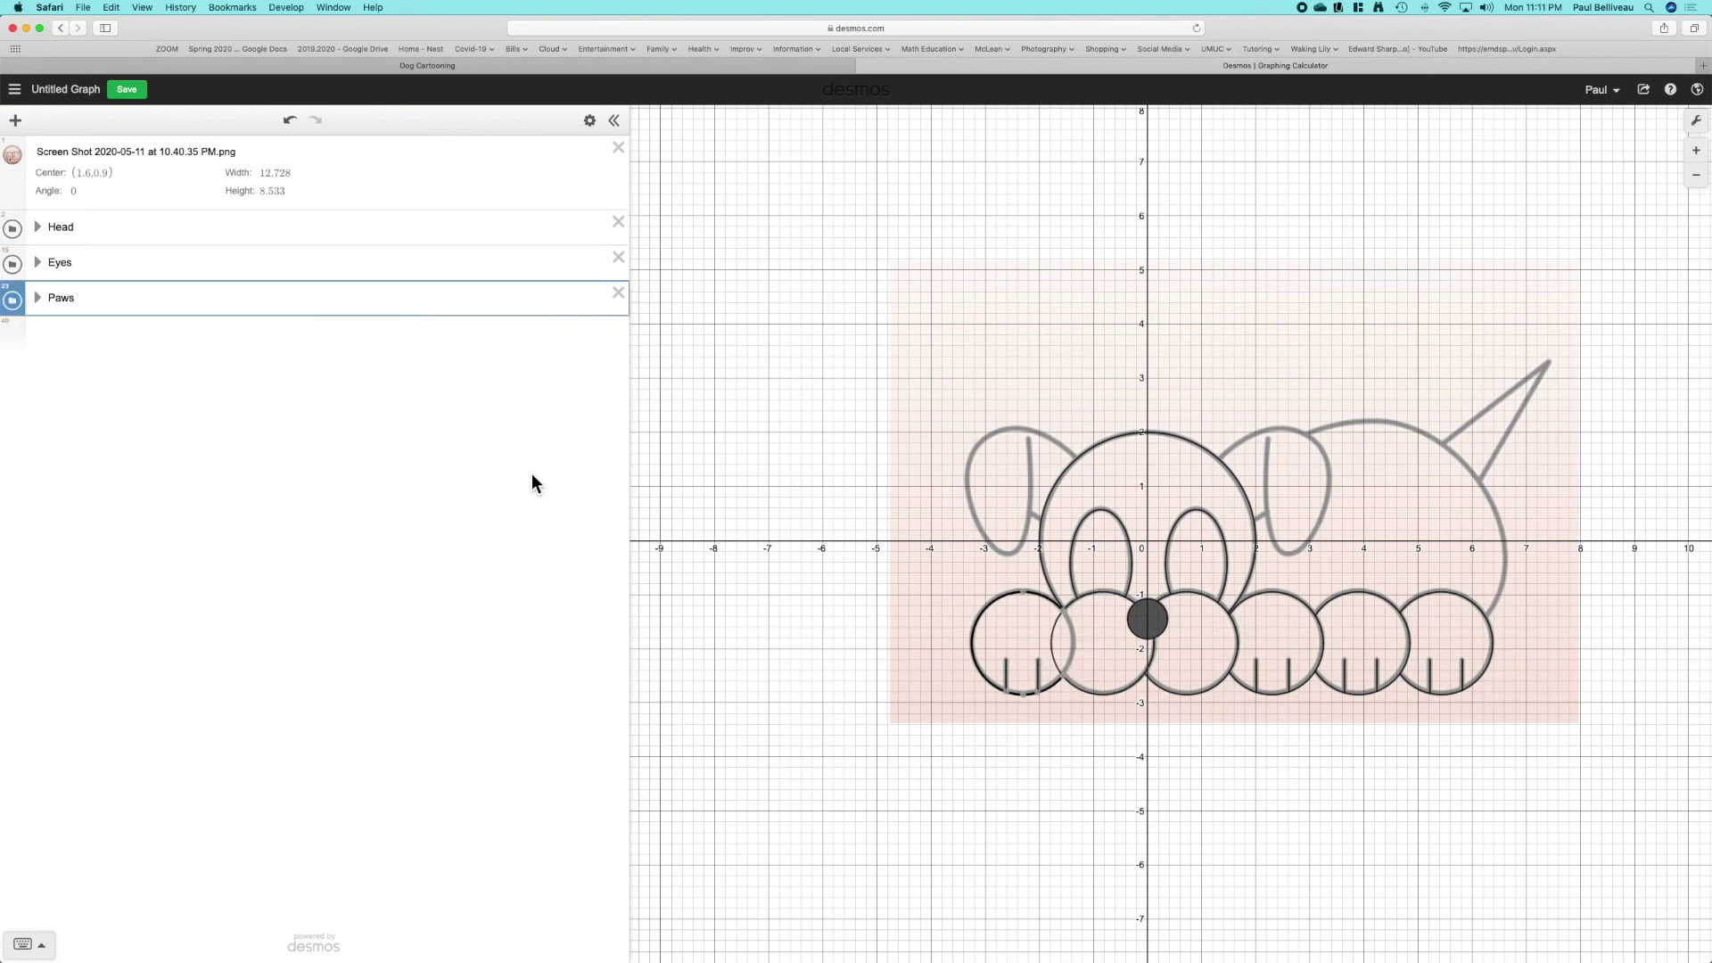
{"action": "left_click", "coordinate": [38, 297]}
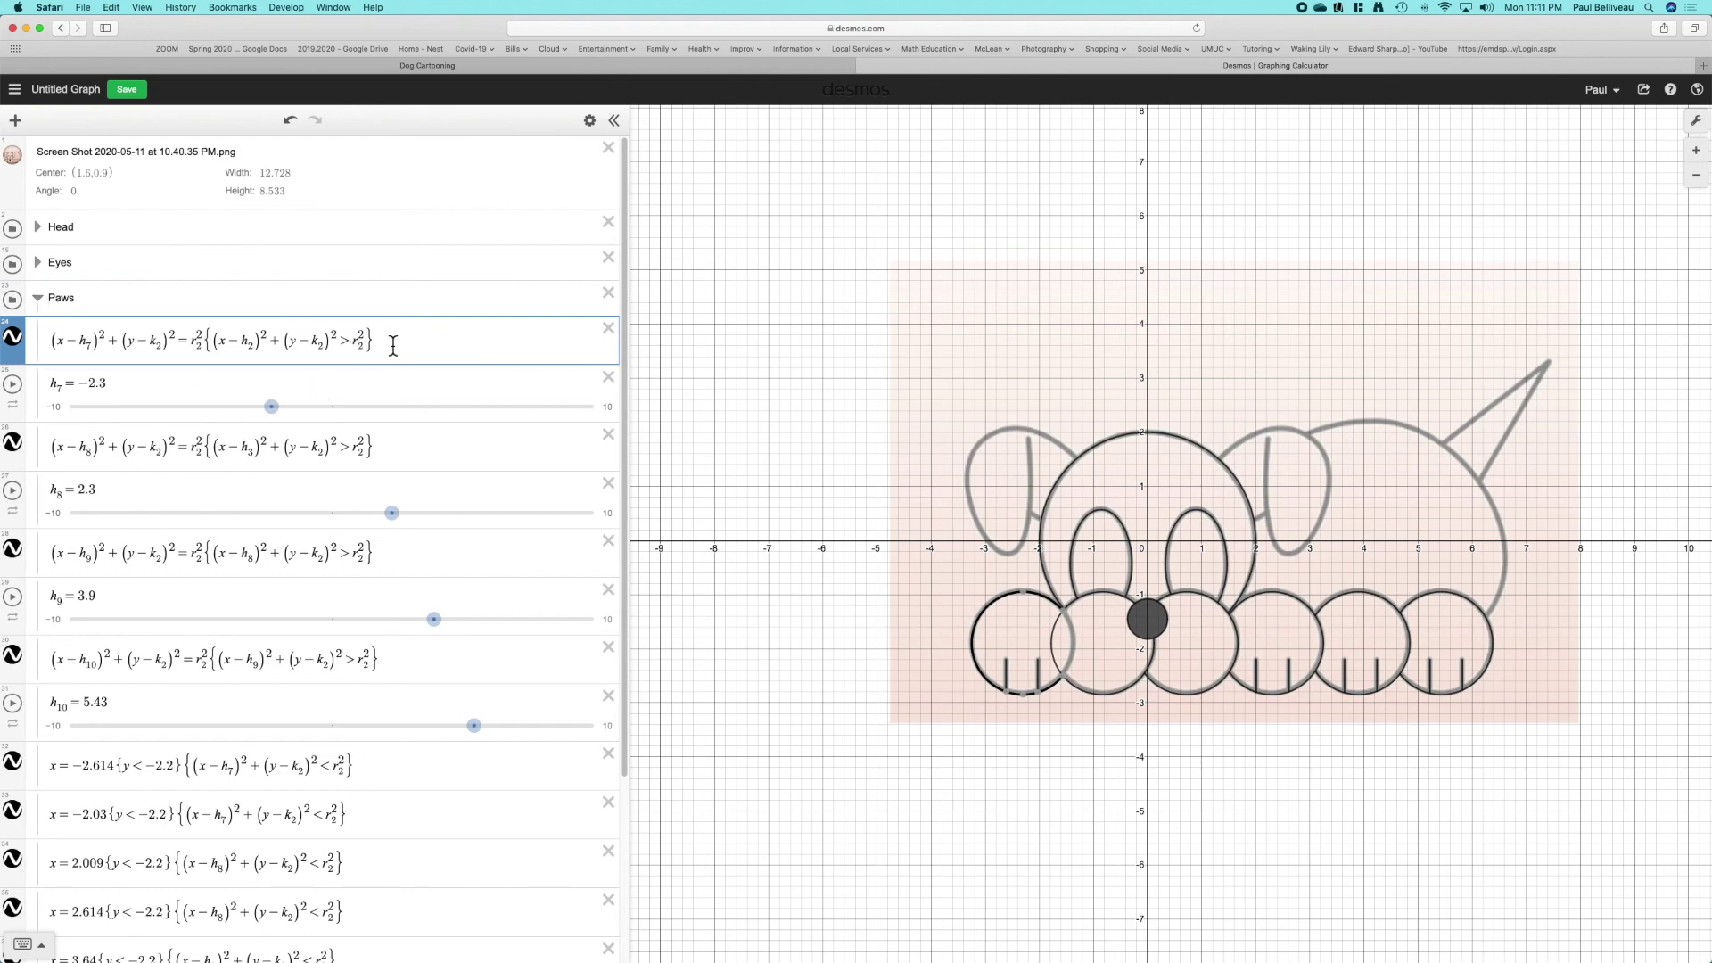
{"action": "left_click_drag", "start_coordinate": [394, 344], "coordinate": [279, 332]}
{"action": "key", "text": "BackSpace"}
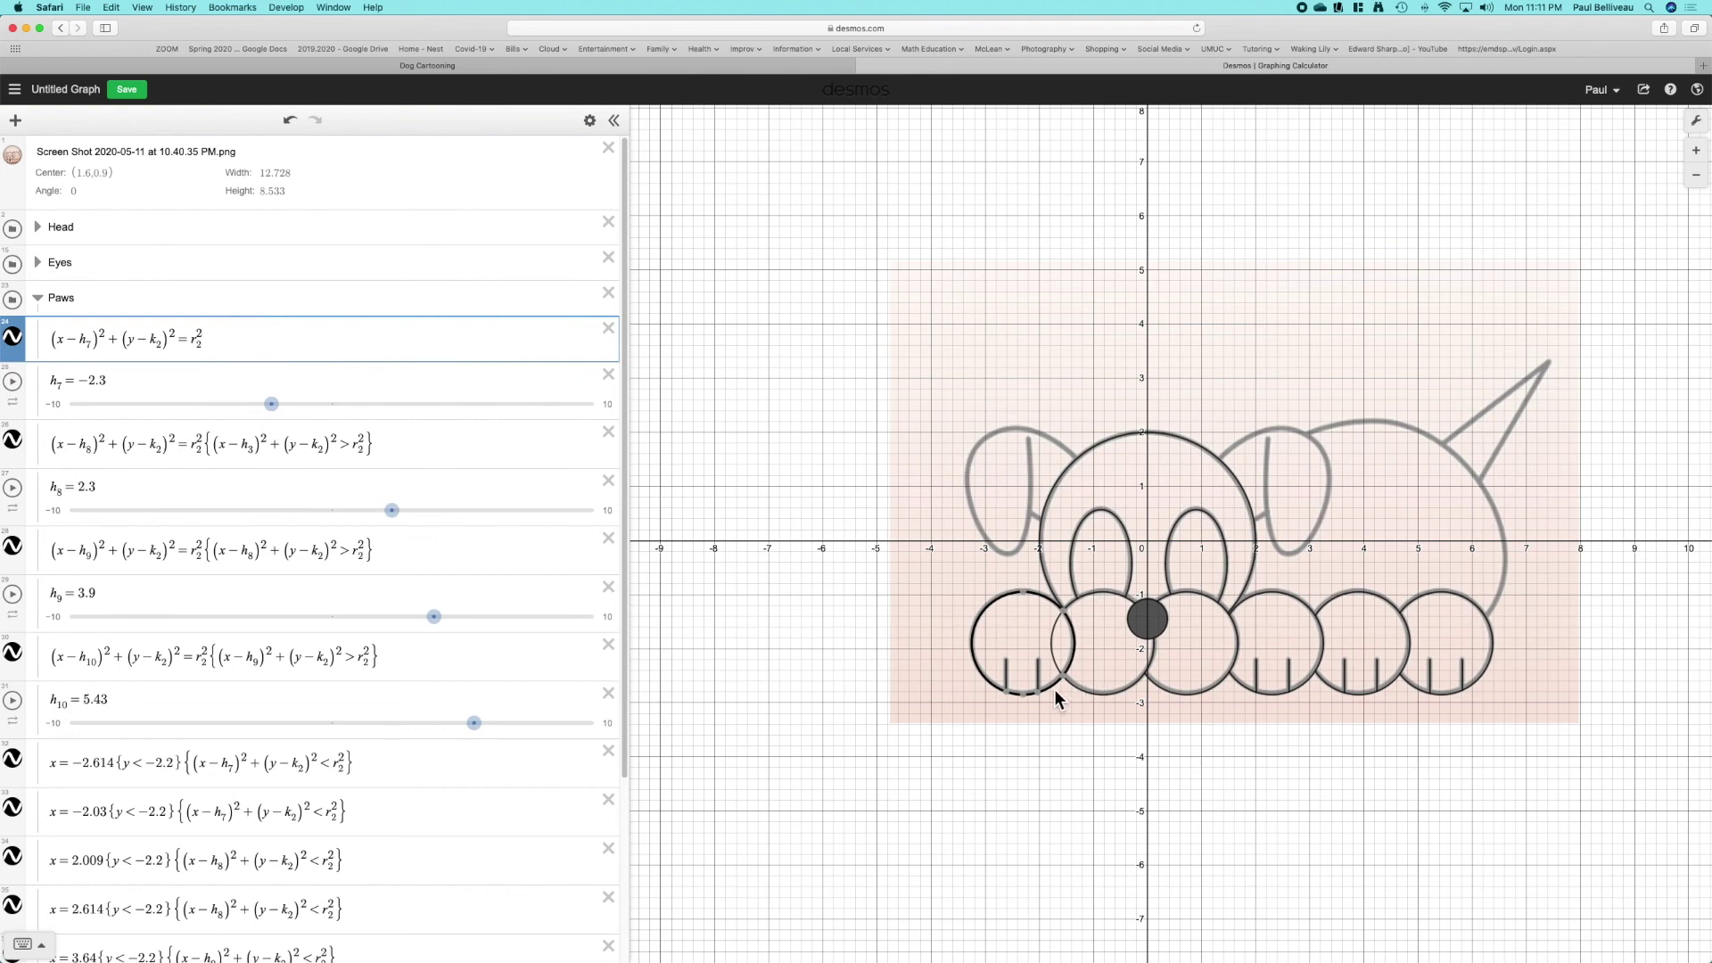
- Replace the left muzzle circle's restriction in the Head folder with {(x-h_7)^2+(y-k_2)^2>r_2^2}, and check the overlap with the reference image hidden
{"action": "left_click_drag", "start_coordinate": [205, 344], "coordinate": [58, 342]}
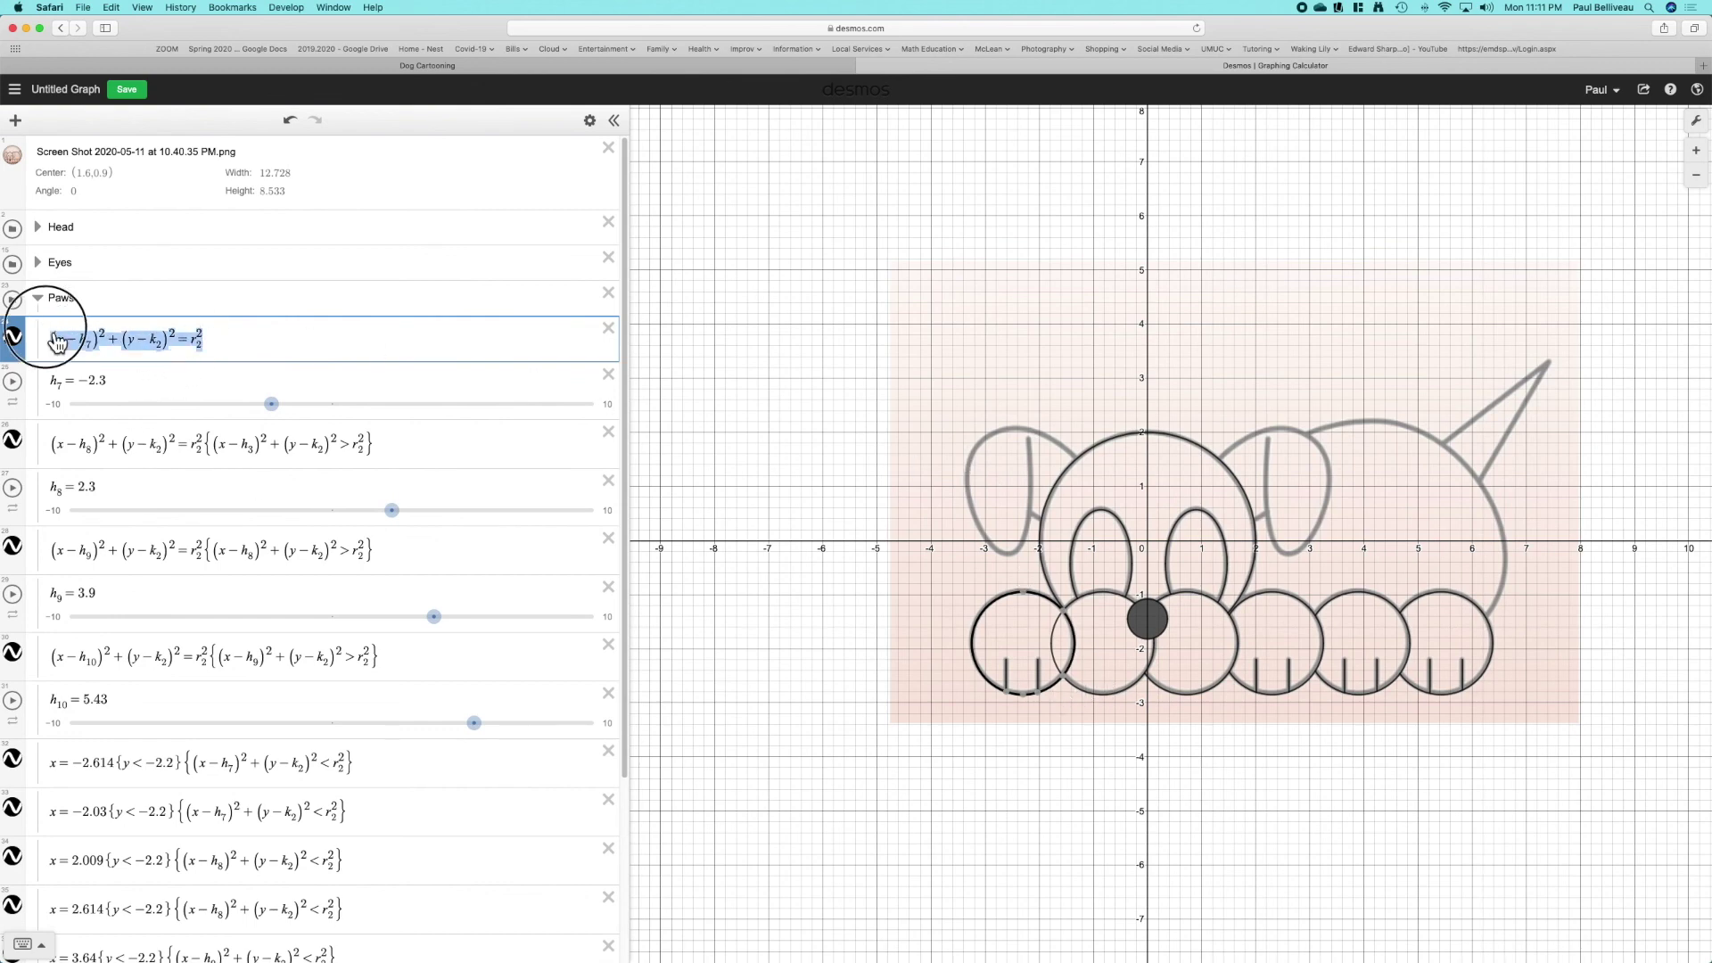
{"action": "left_click", "coordinate": [1128, 689]}
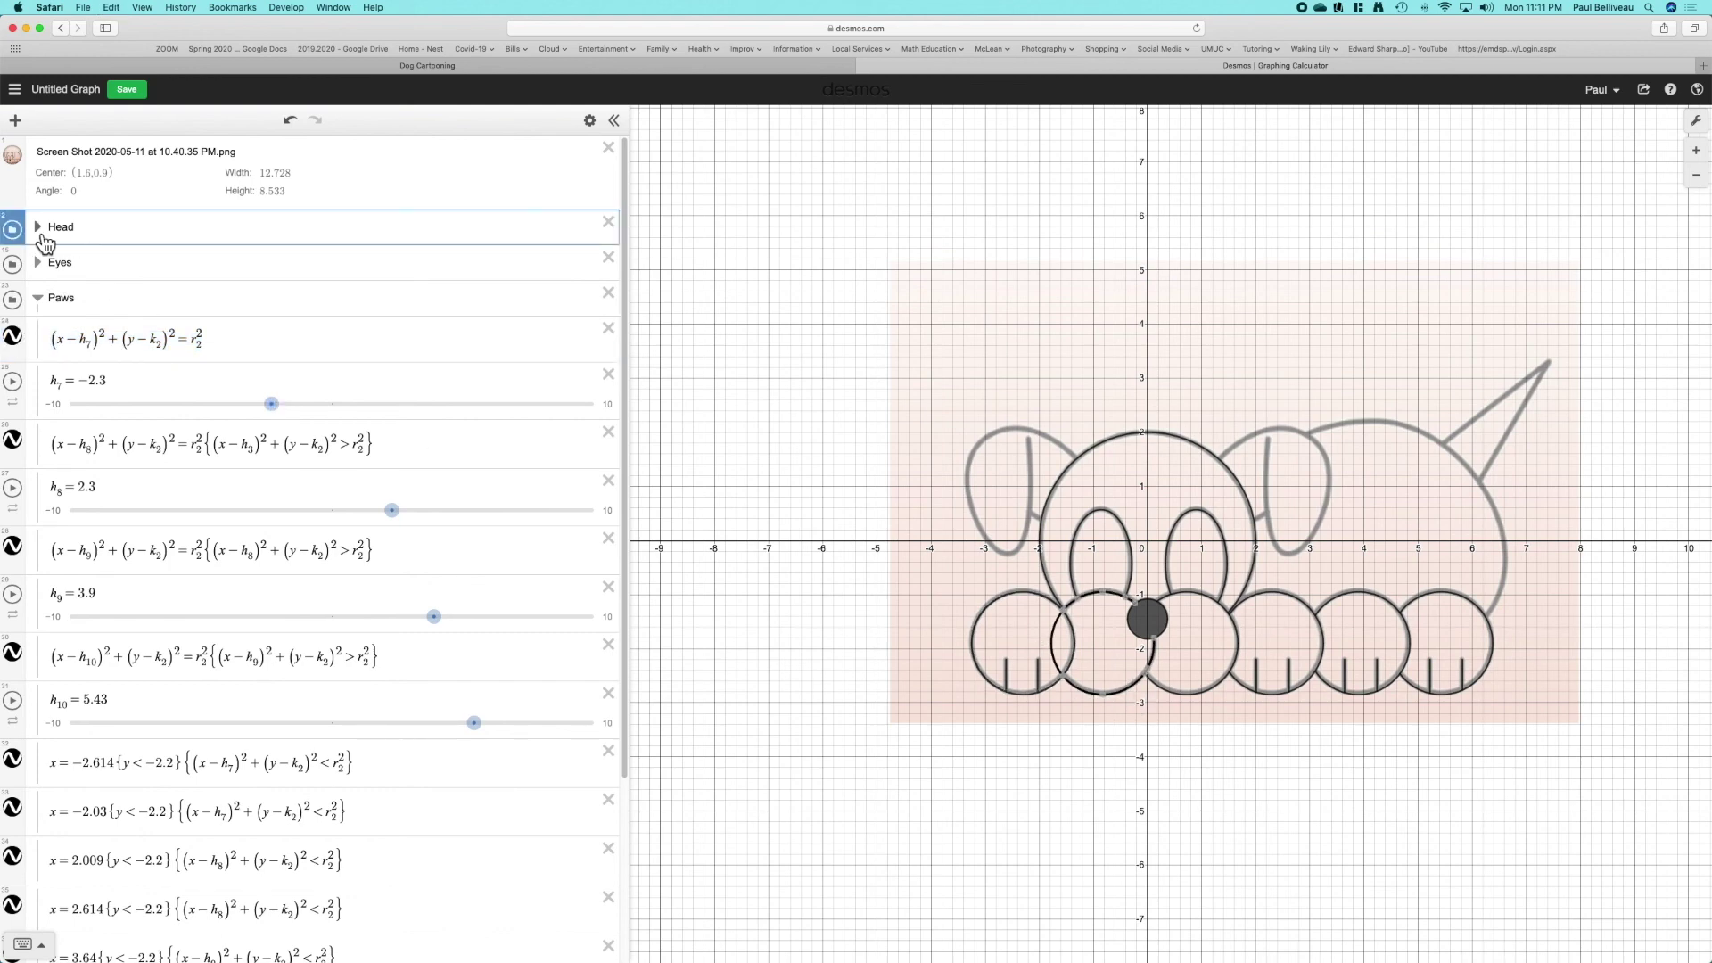
{"action": "left_click", "coordinate": [41, 233]}
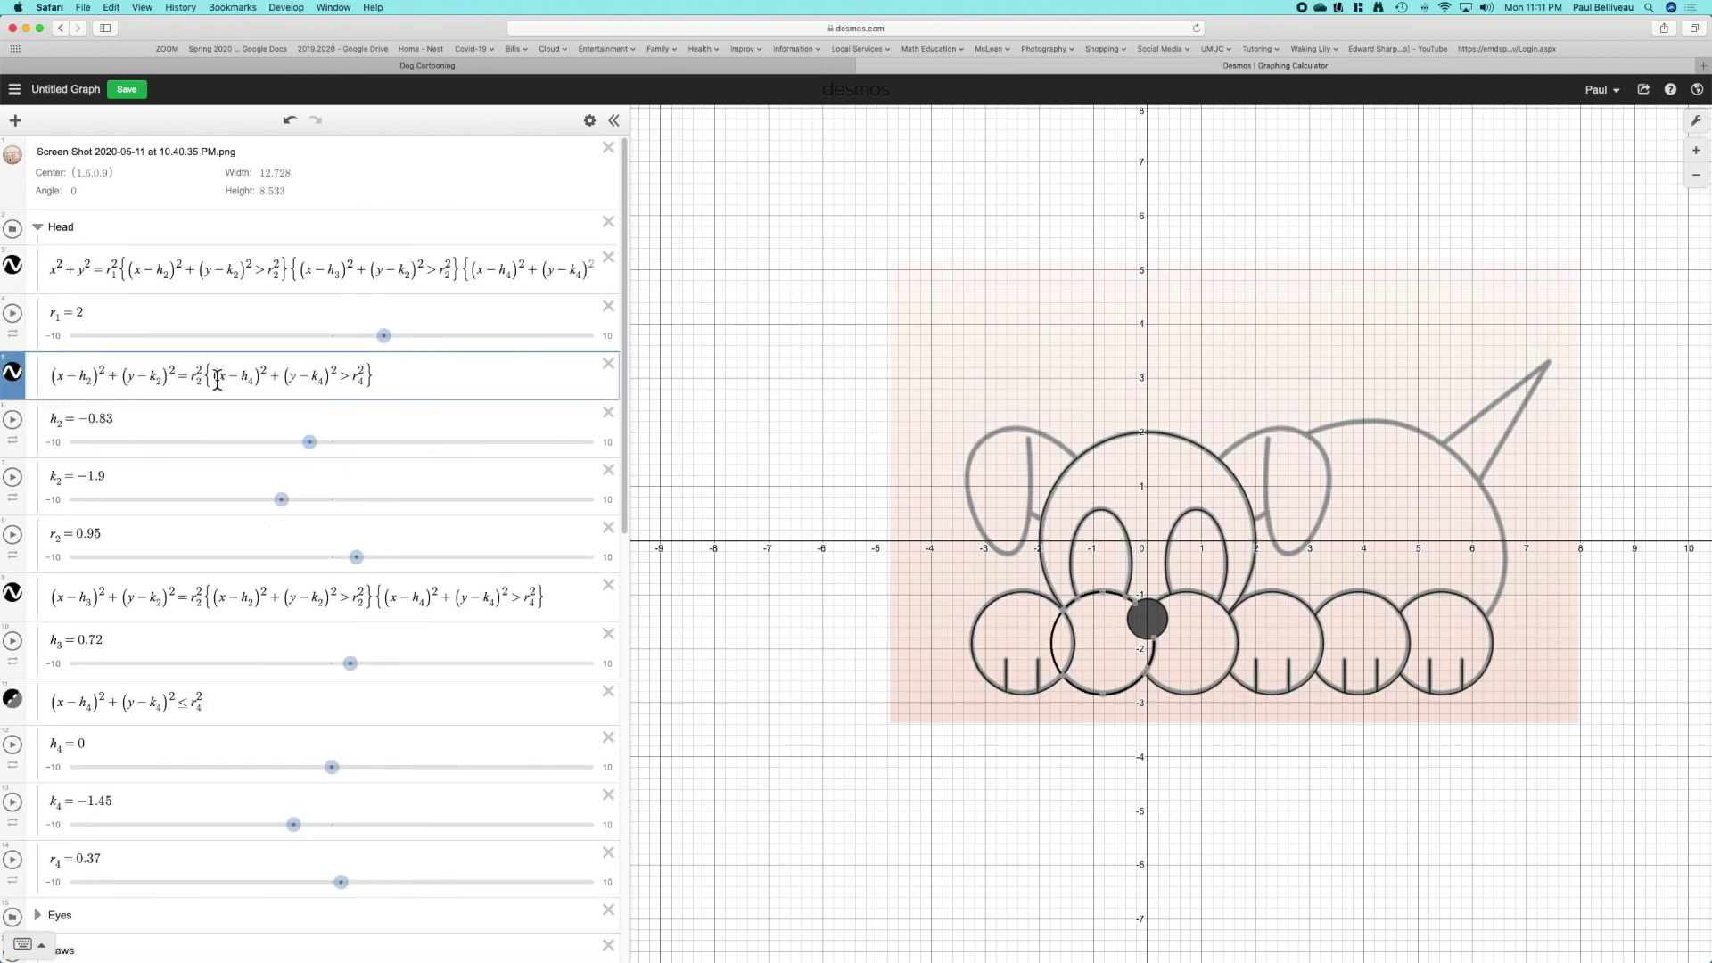
{"action": "left_click_drag", "start_coordinate": [379, 382], "coordinate": [279, 377]}
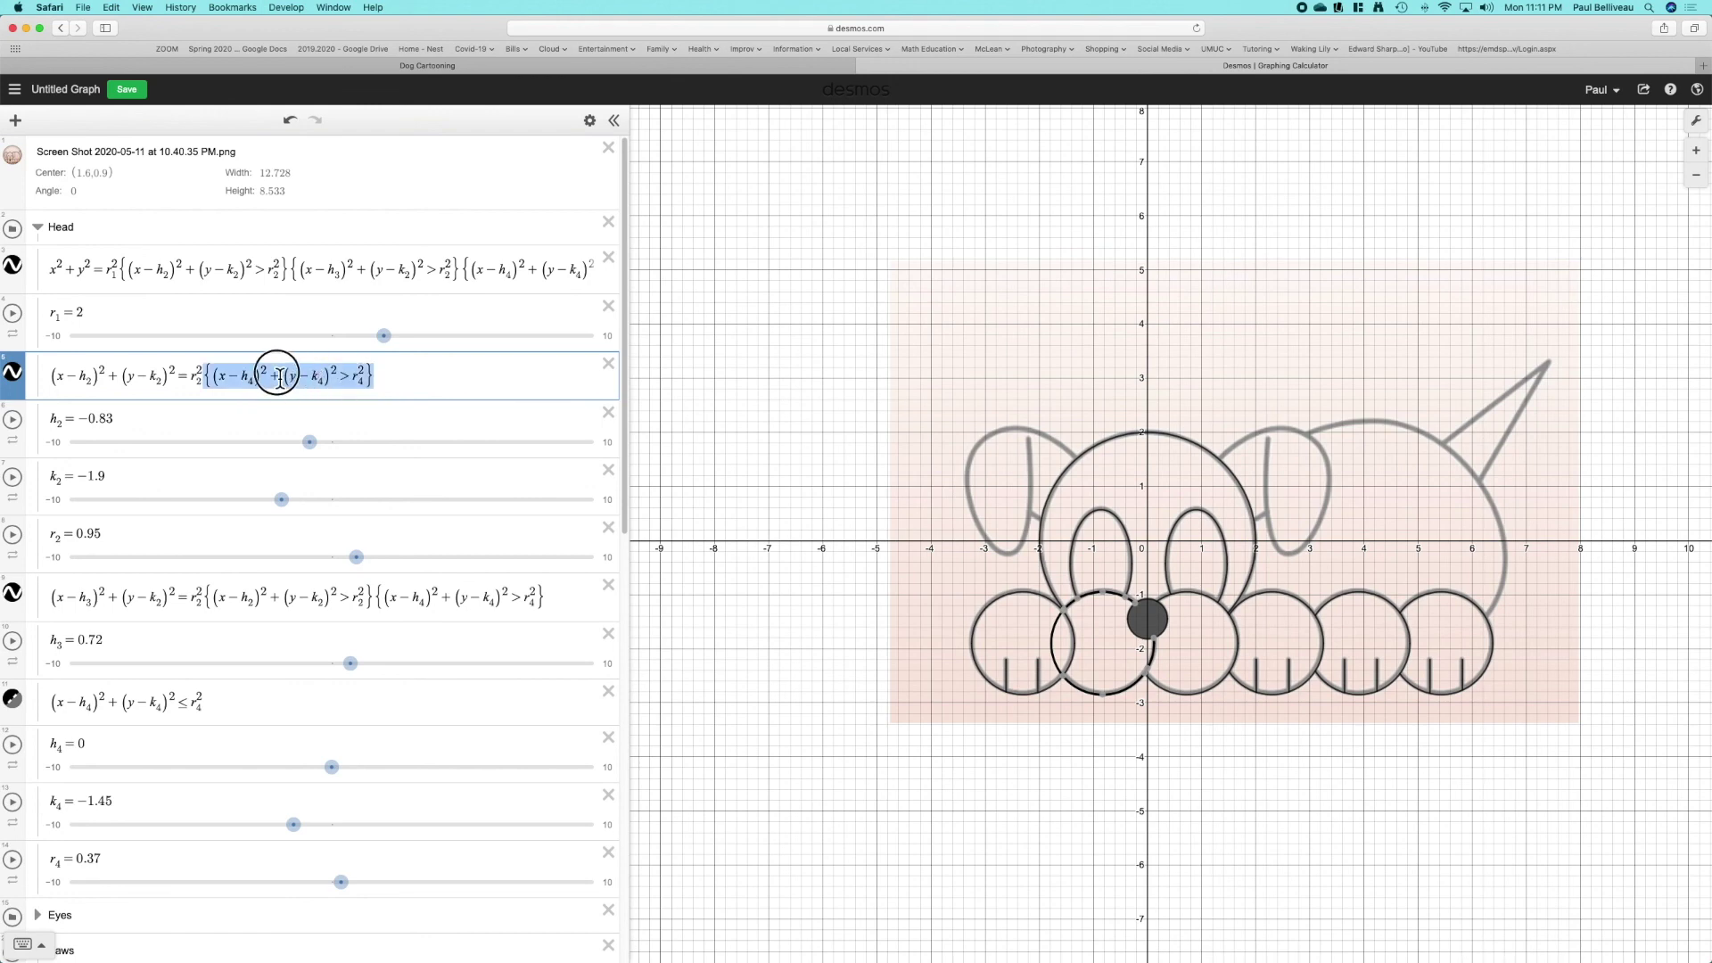
{"action": "type", "text": "{"}
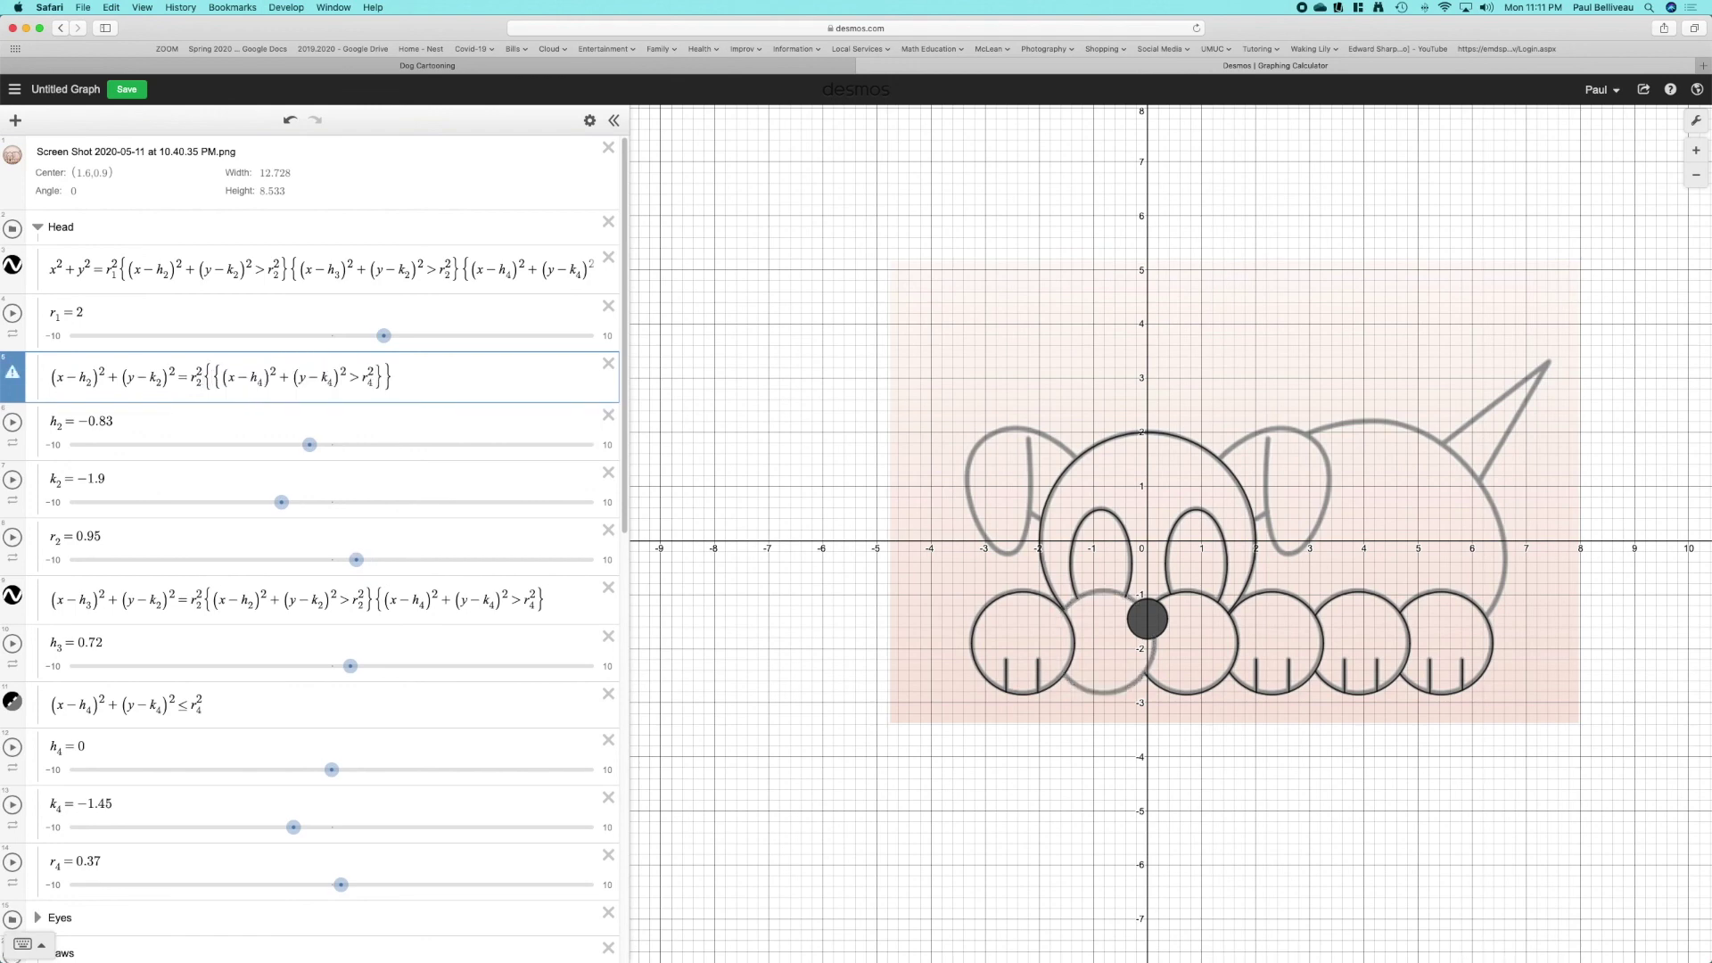
{"action": "key", "text": "BackSpace"}
{"action": "key", "text": "BackSpace"}
{"action": "key", "text": "BackSpace"}
{"action": "key", "text": "BackSpace"}
{"action": "key", "text": "BackSpace"}
{"action": "key", "text": "BackSpace"}
{"action": "key", "text": "BackSpace"}
{"action": "key", "text": "BackSpace"}
{"action": "key", "text": "BackSpace"}
{"action": "key", "text": "BackSpace"}
{"action": "key", "text": "BackSpace"}
{"action": "key", "text": "BackSpace"}
{"action": "key", "text": "BackSpace"}
{"action": "key", "text": "BackSpace"}
{"action": "key", "text": "BackSpace"}
{"action": "key", "text": "BackSpace"}
{"action": "key", "text": "BackSpace"}
{"action": "key", "text": "BackSpace"}
{"action": "key", "text": "BackSpace"}
{"action": "key", "text": "BackSpace"}
{"action": "key", "text": "BackSpace"}
{"action": "key", "text": "BackSpace"}
{"action": "key", "text": "BackSpace"}
{"action": "key", "text": "BackSpace"}
{"action": "key", "text": "BackSpace"}
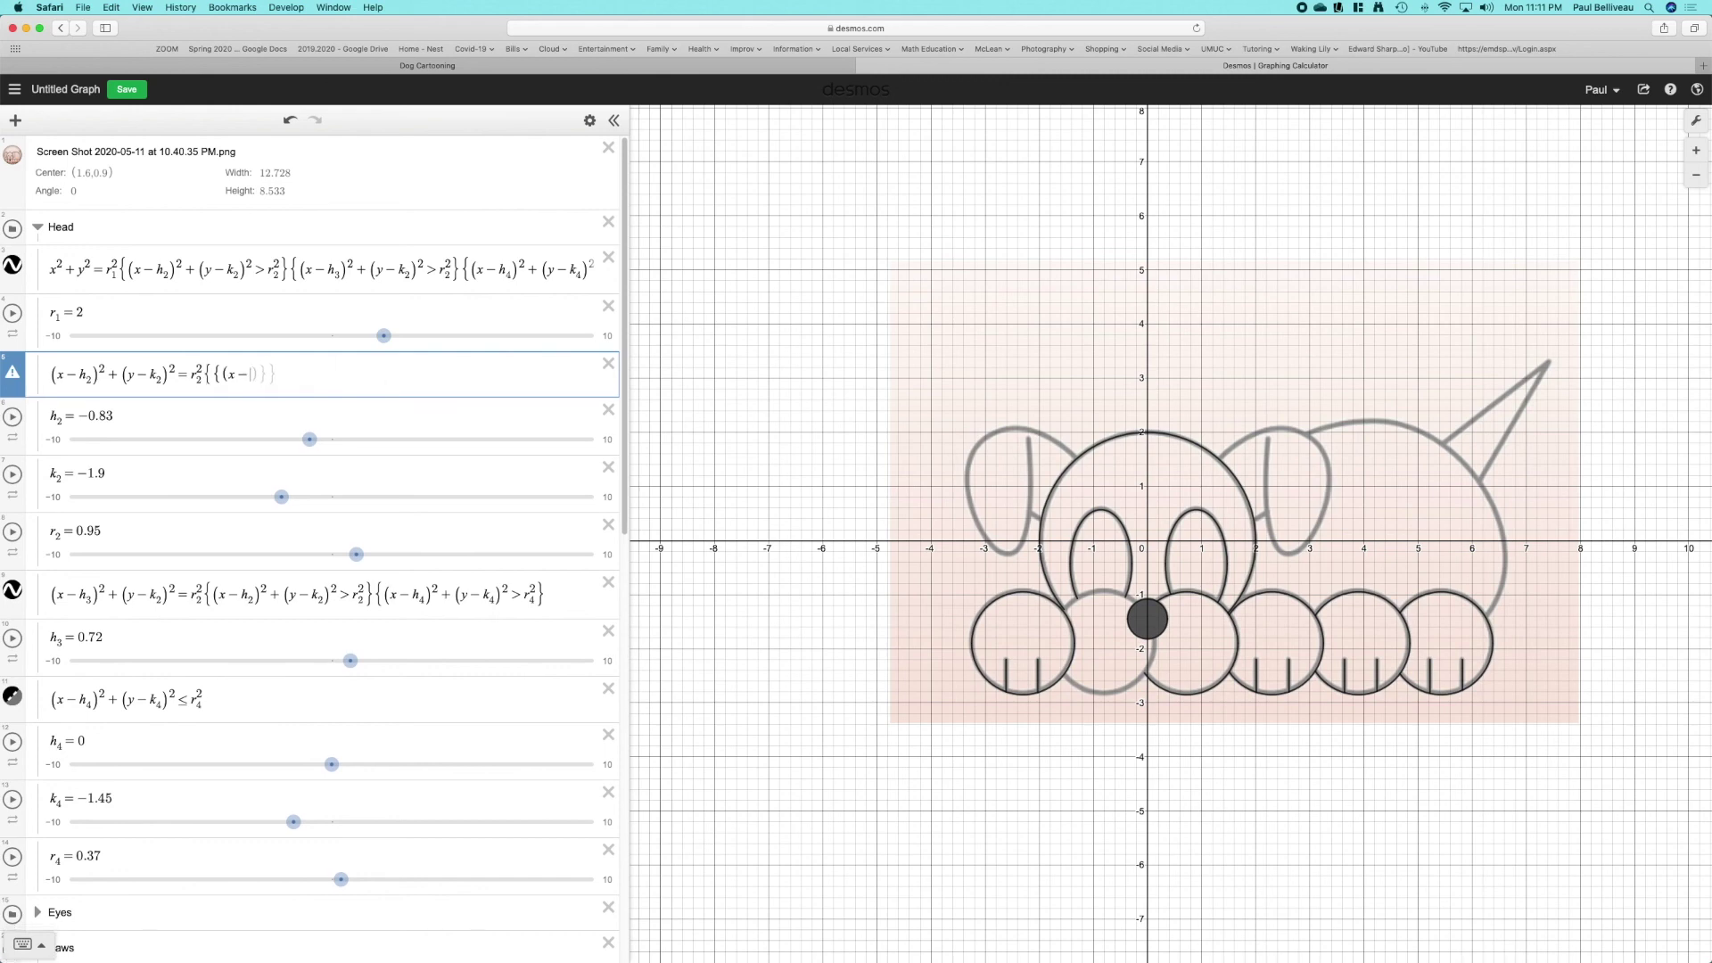
{"action": "type", "text": "(x−h₂)²+(y−k₂)²=r₂²"}
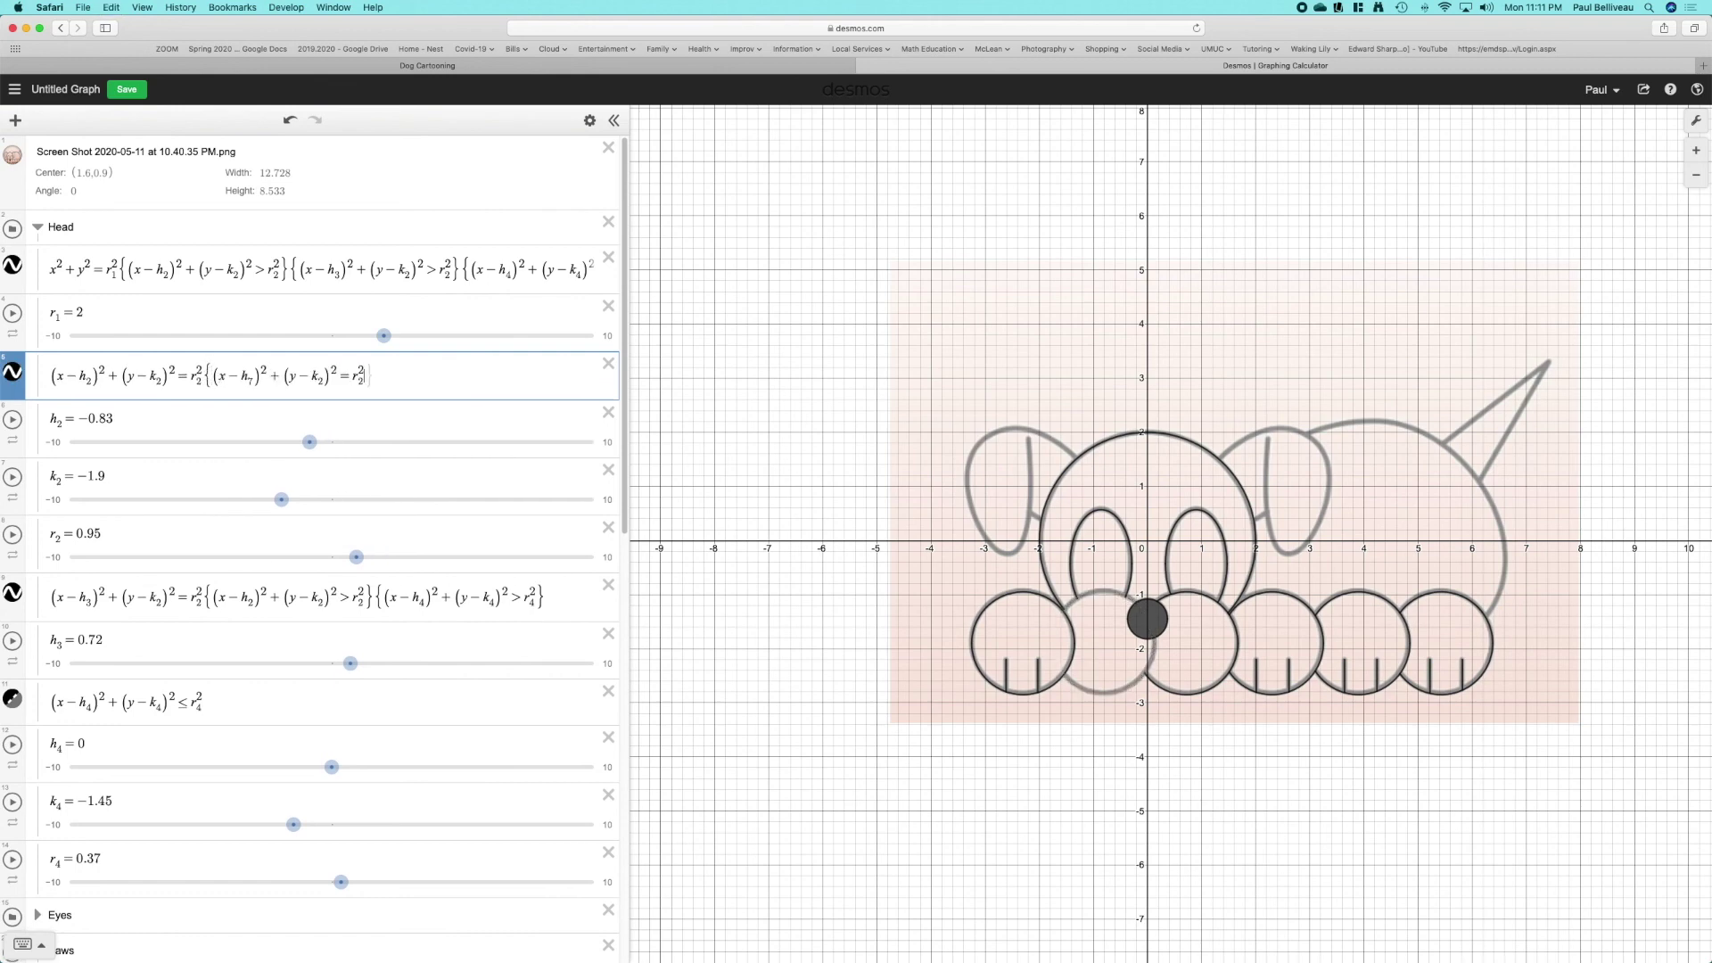
{"action": "key", "text": "Right"}
{"action": "key", "text": "BackSpace"}
{"action": "type", "text": ">"}
{"action": "left_click", "coordinate": [17, 161]}
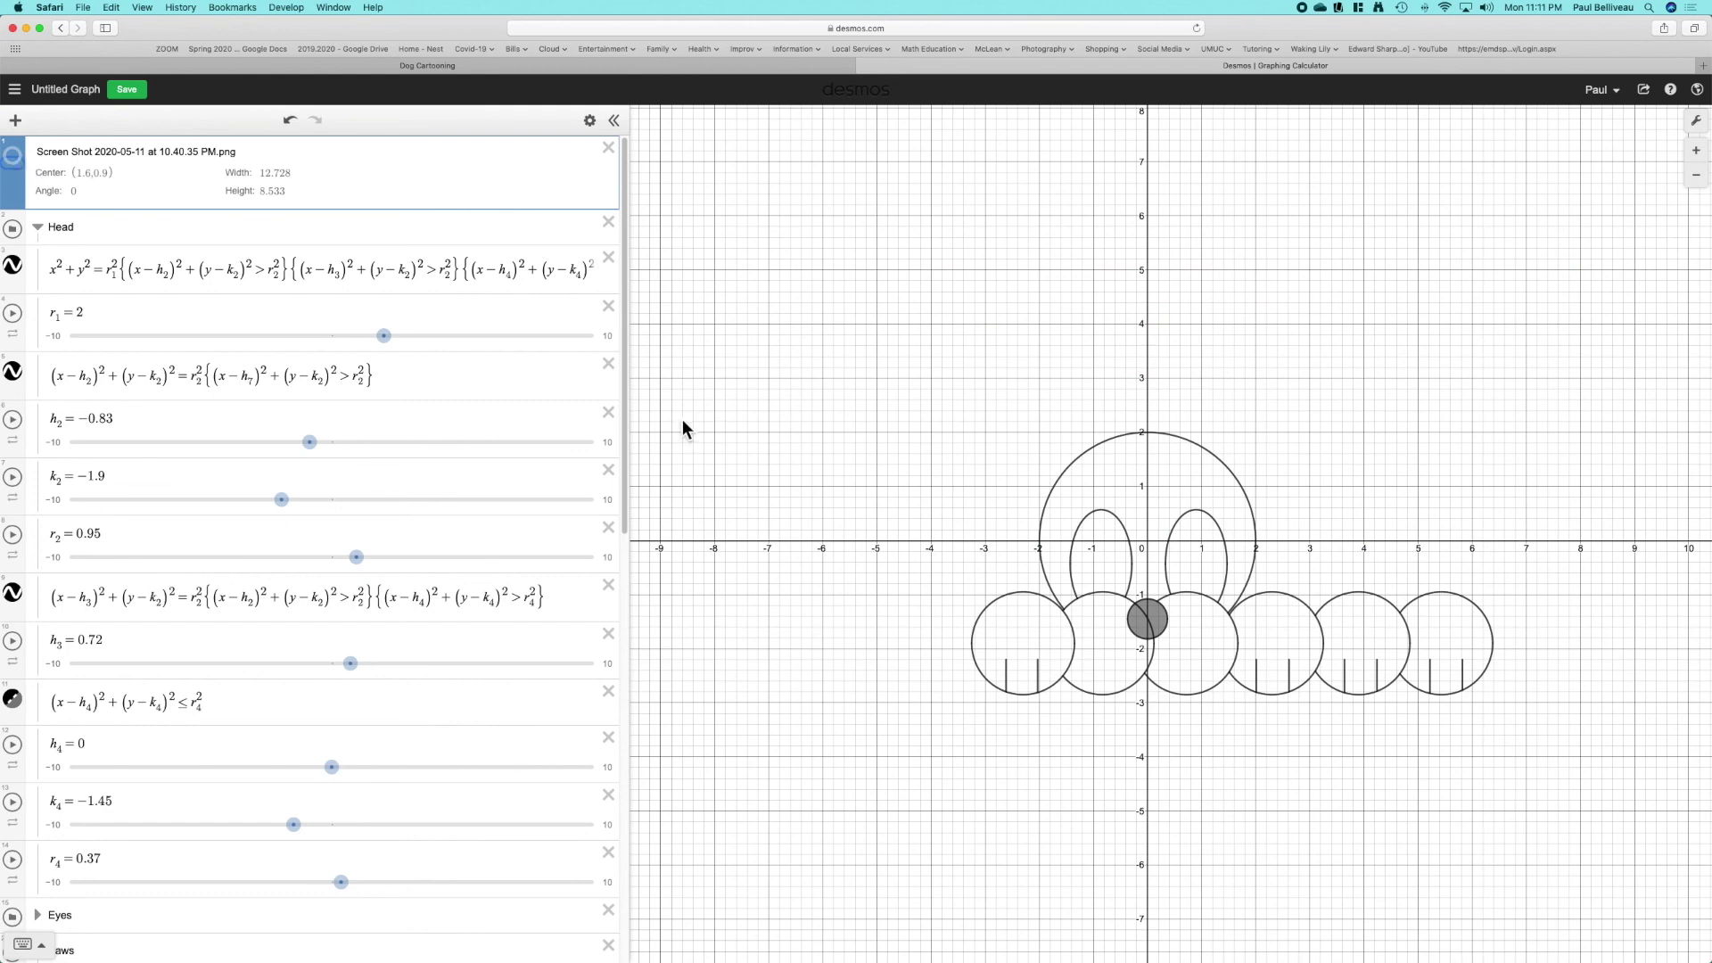
{"action": "left_click", "coordinate": [9, 152]}
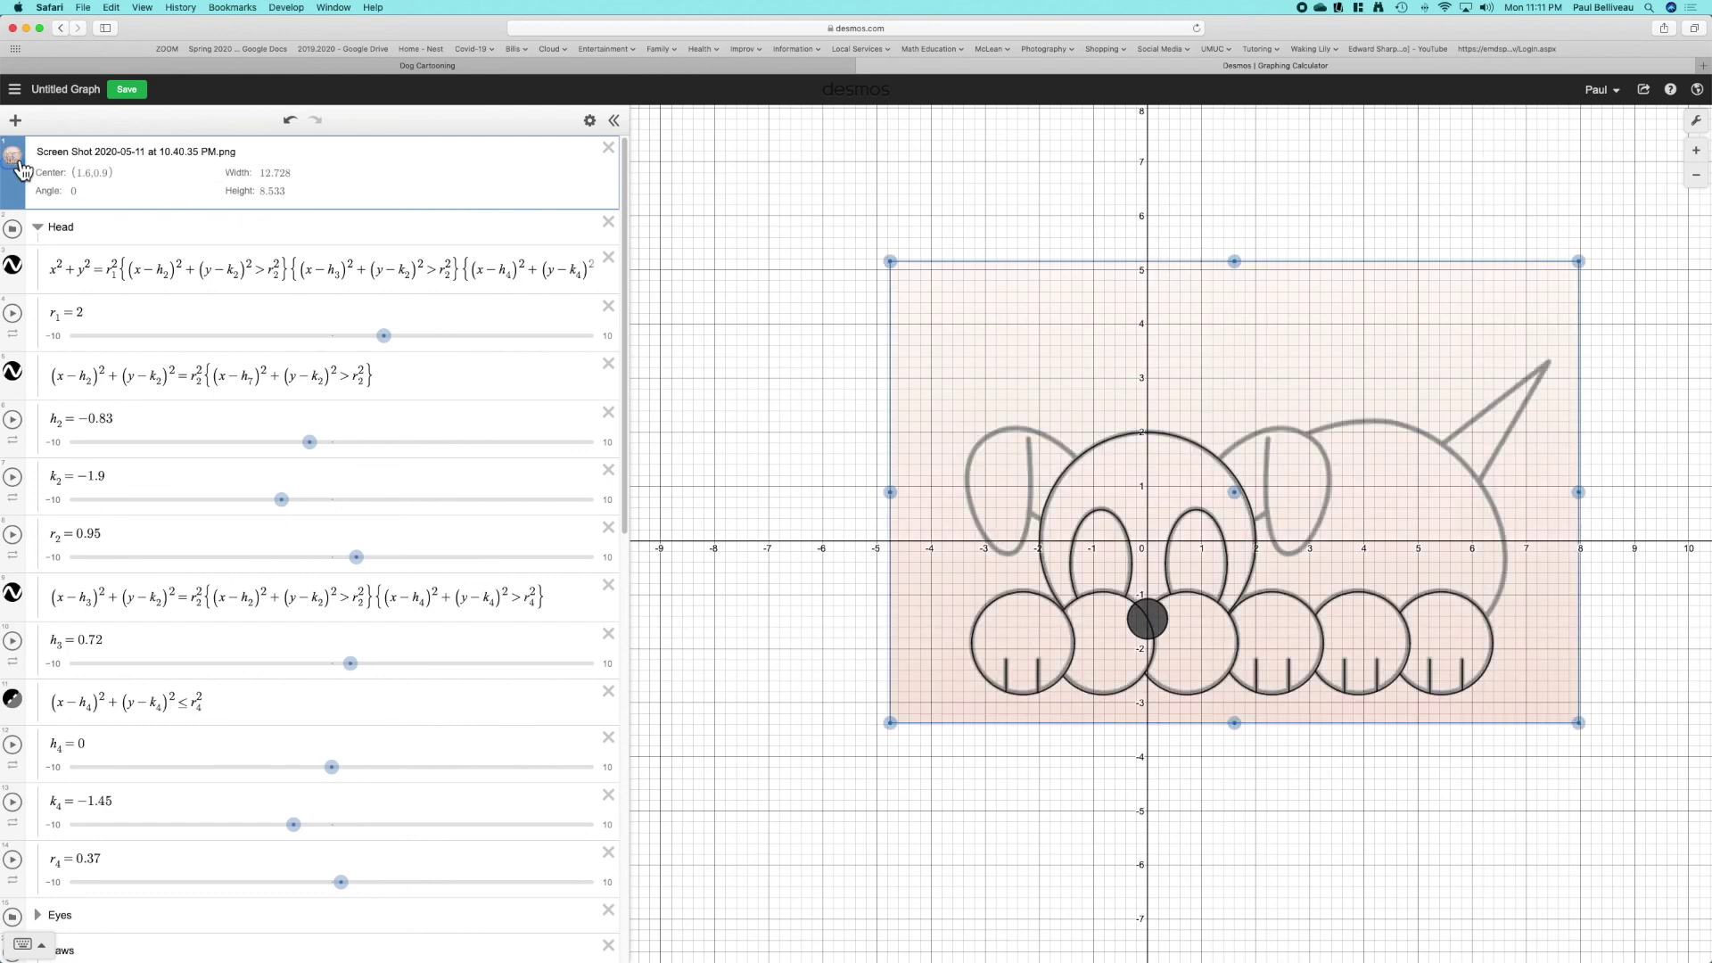
- Add the nose restriction {(x-h_4)^2+(y-k_4)^2>r_4^2} to the left muzzle circle so its arc inside the nose is cut away
{"action": "left_click", "coordinate": [1154, 664]}
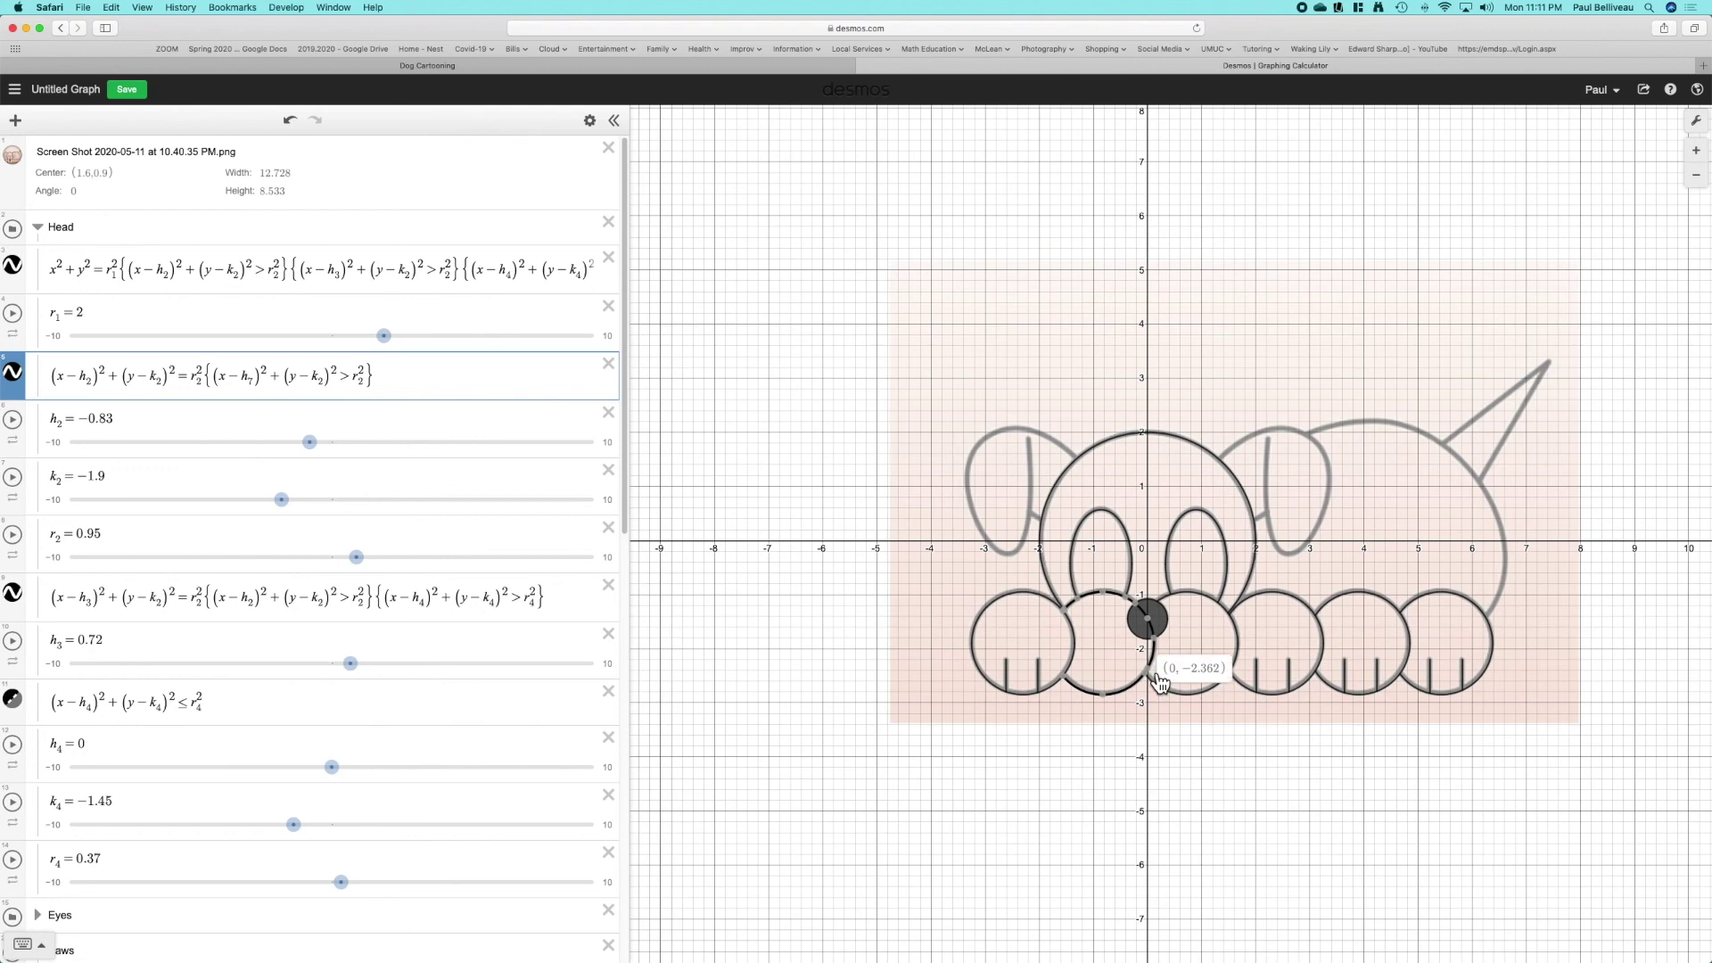
{"action": "left_click", "coordinate": [1166, 634]}
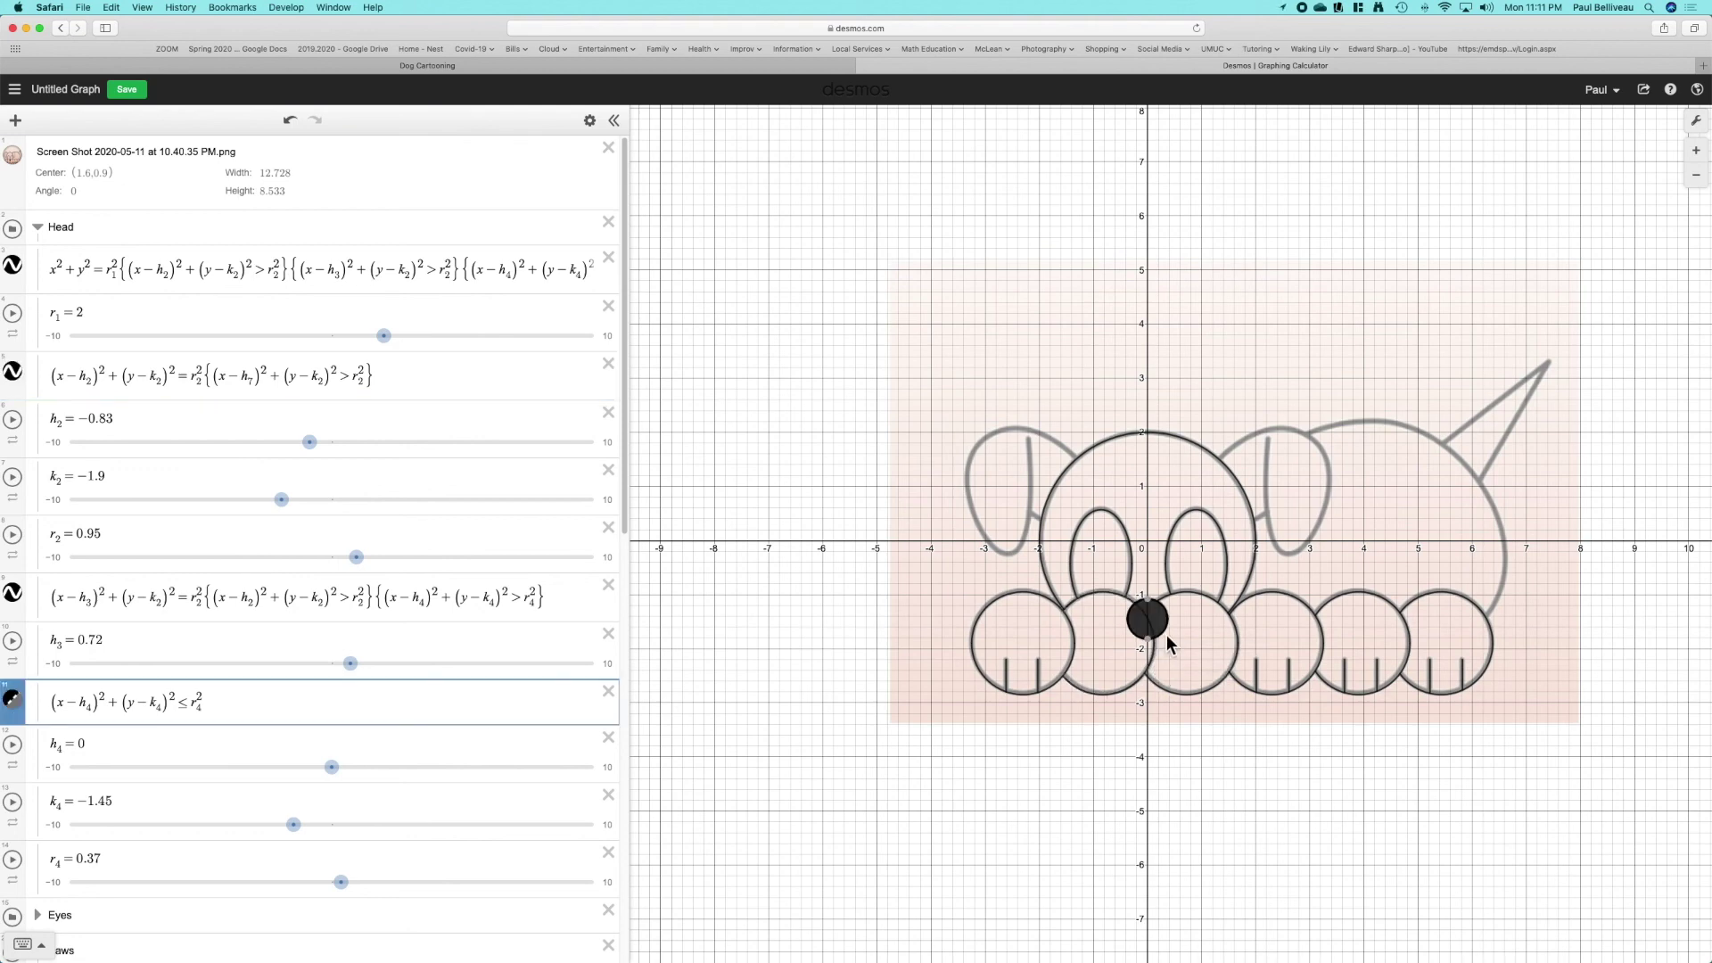
{"action": "left_click_drag", "start_coordinate": [207, 704], "coordinate": [12, 701]}
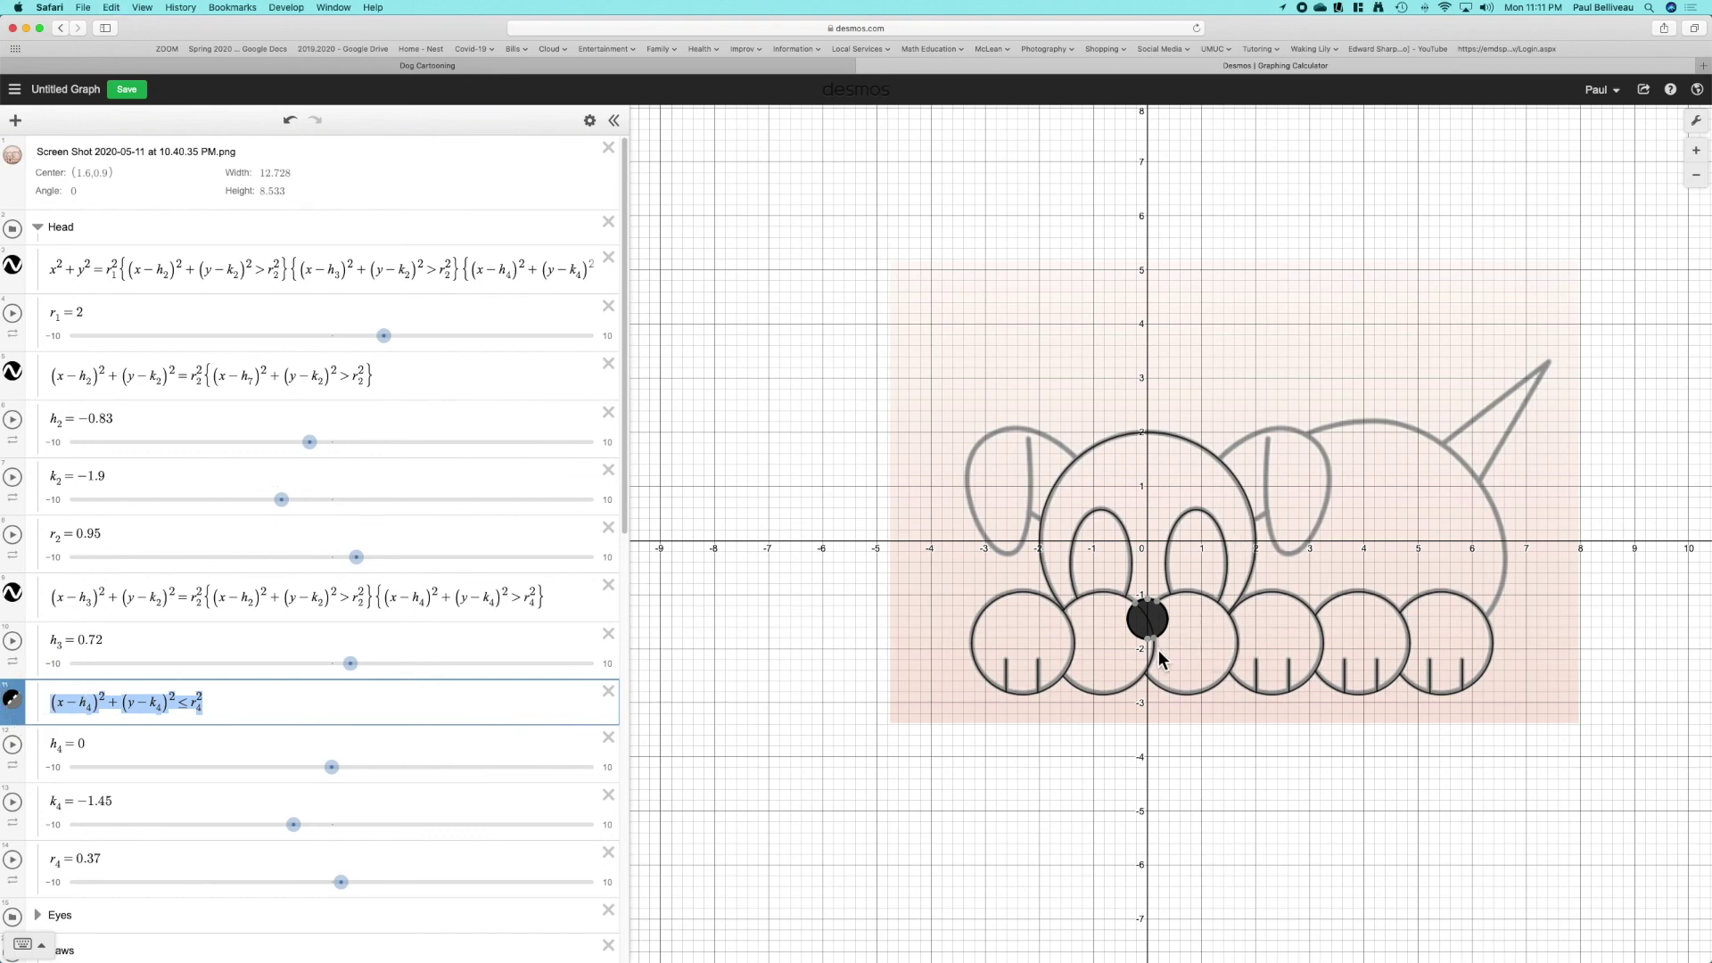
{"action": "left_click", "coordinate": [1135, 685]}
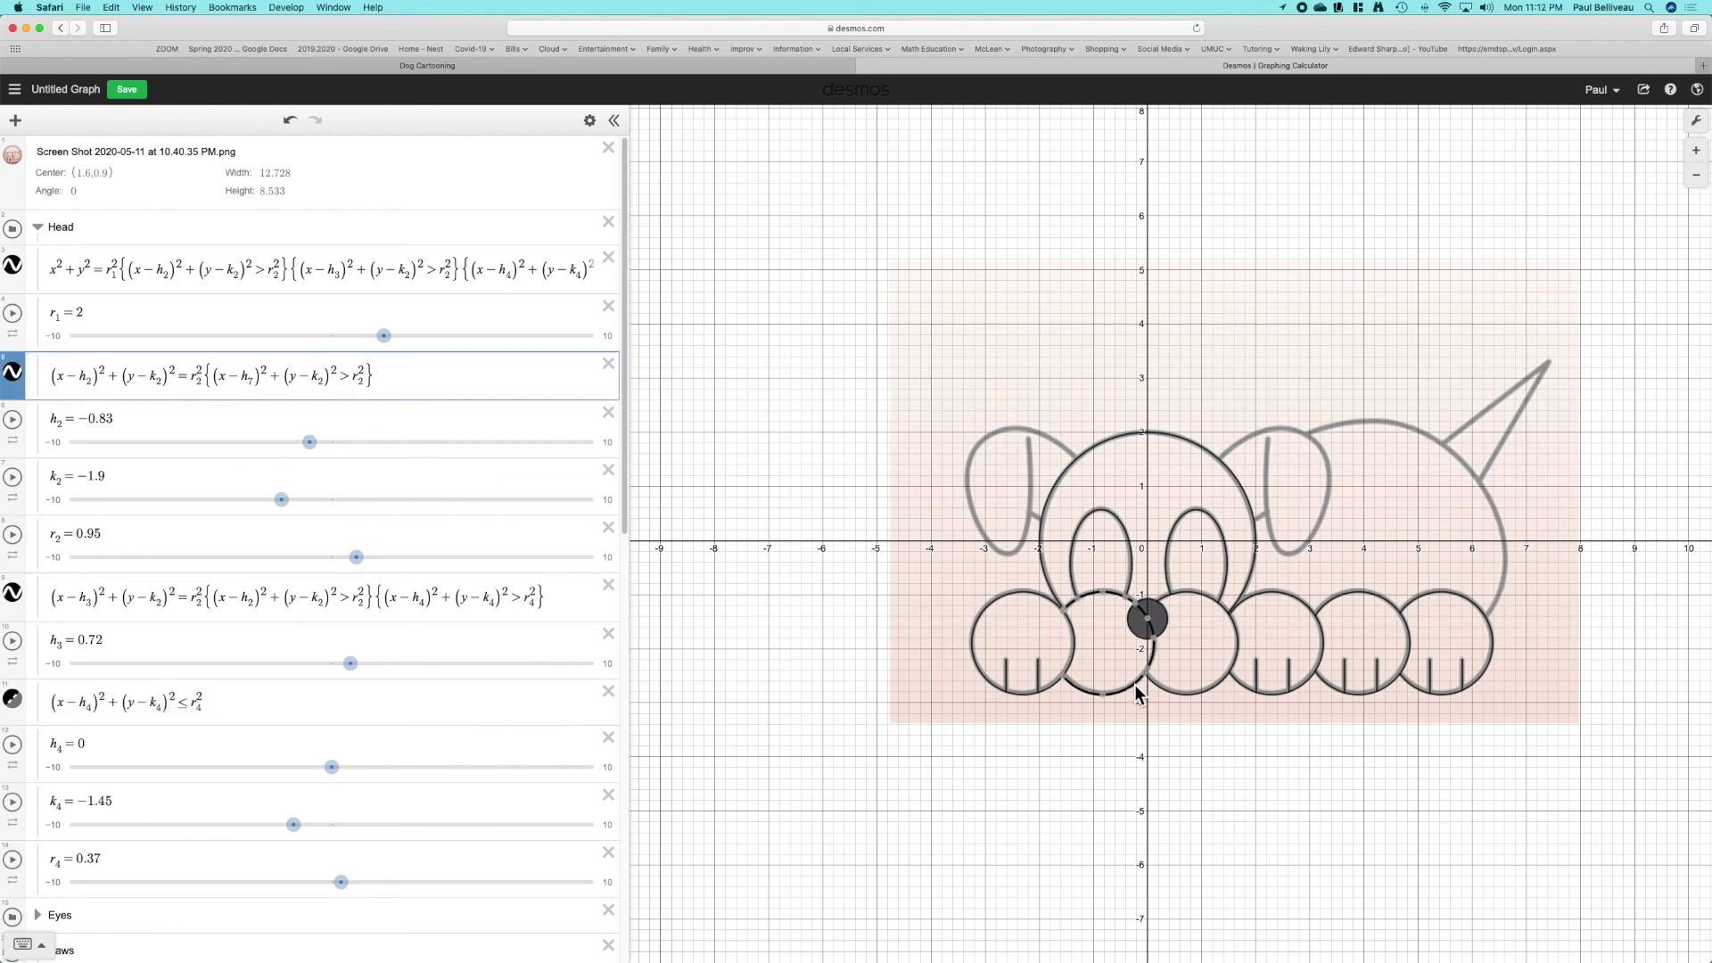
{"action": "left_click", "coordinate": [398, 386]}
{"action": "type", "text": "{"}
{"action": "type", "text": "(x−h₄)²+(y−k₄)²≤r₄²"}
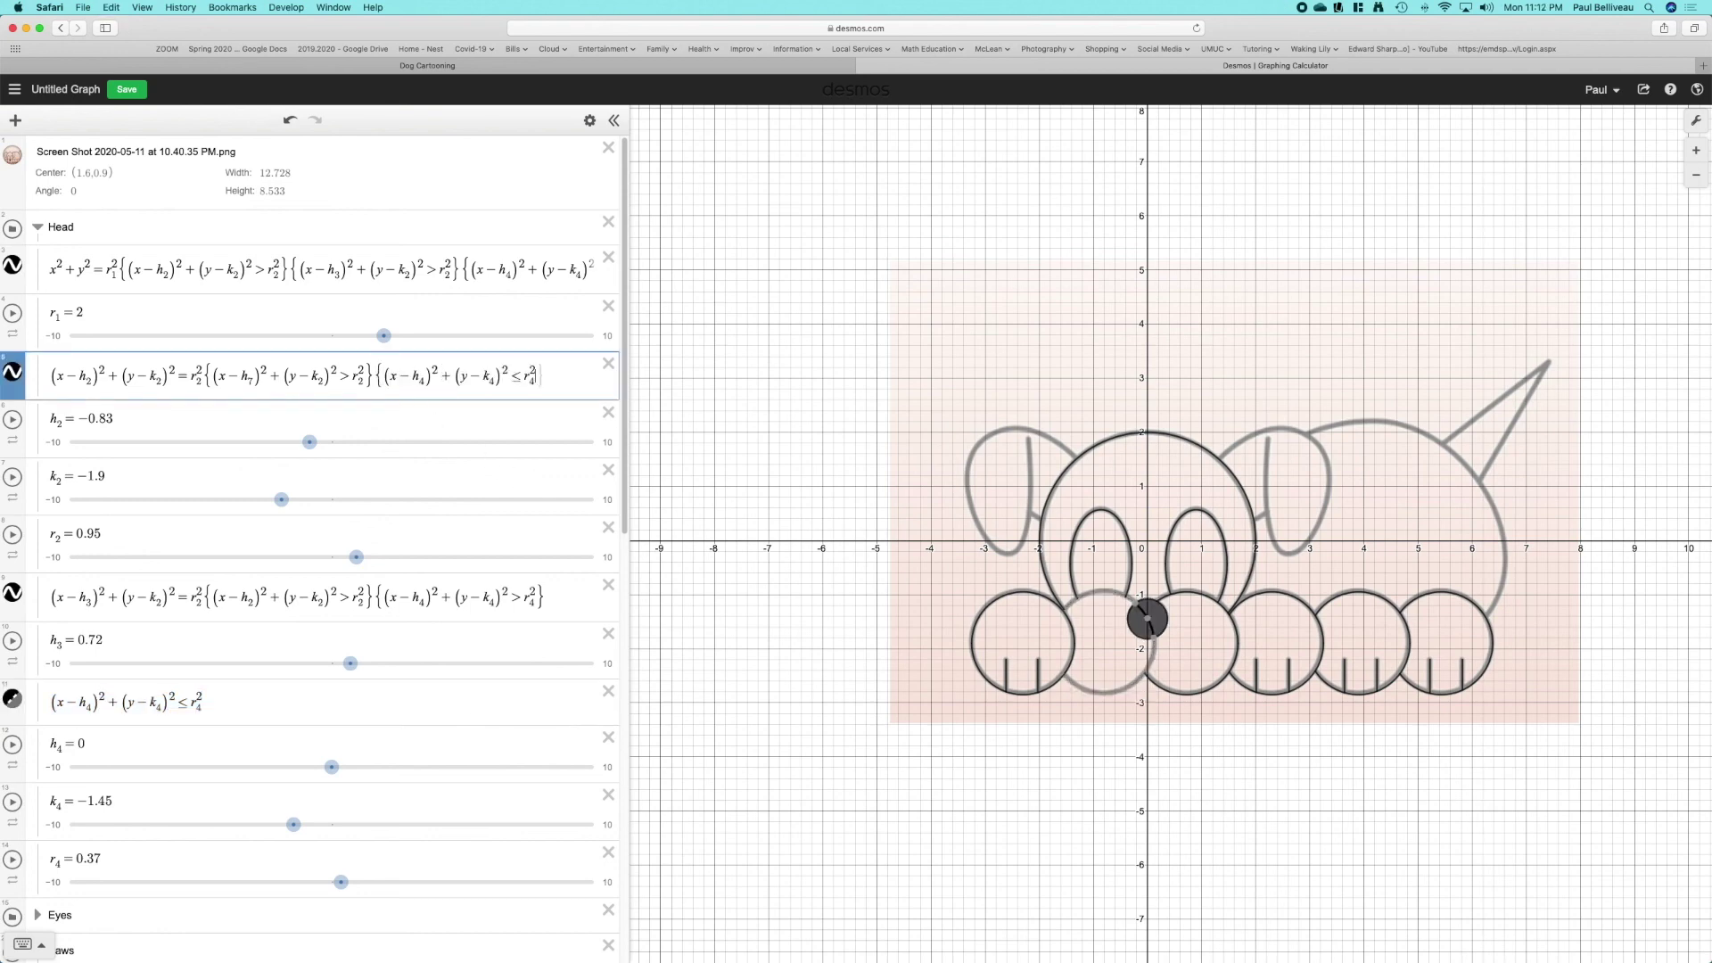
{"action": "type", "text": "}"}
{"action": "key", "text": "BackSpace"}
{"action": "type", "text": ">"}
{"action": "left_click", "coordinate": [736, 309]}
- Check the muzzle and nose with the reference image briefly hidden, and collapse the Head and Paws folders
{"action": "left_click", "coordinate": [22, 162]}
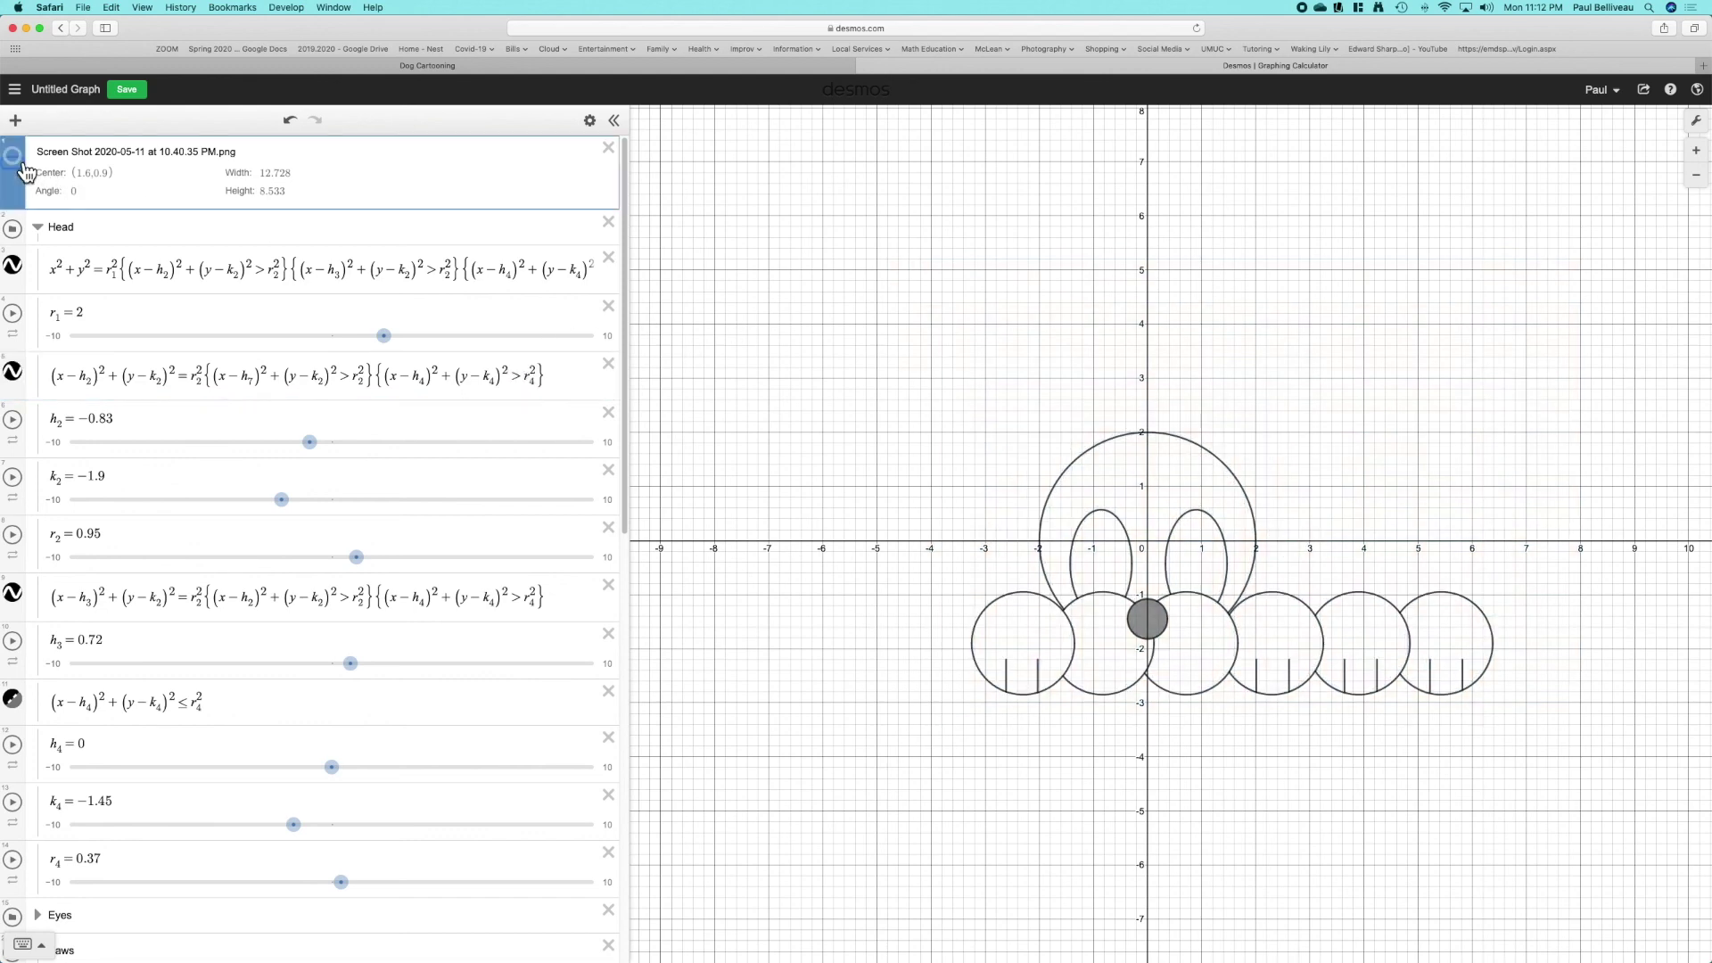
{"action": "left_click", "coordinate": [22, 162]}
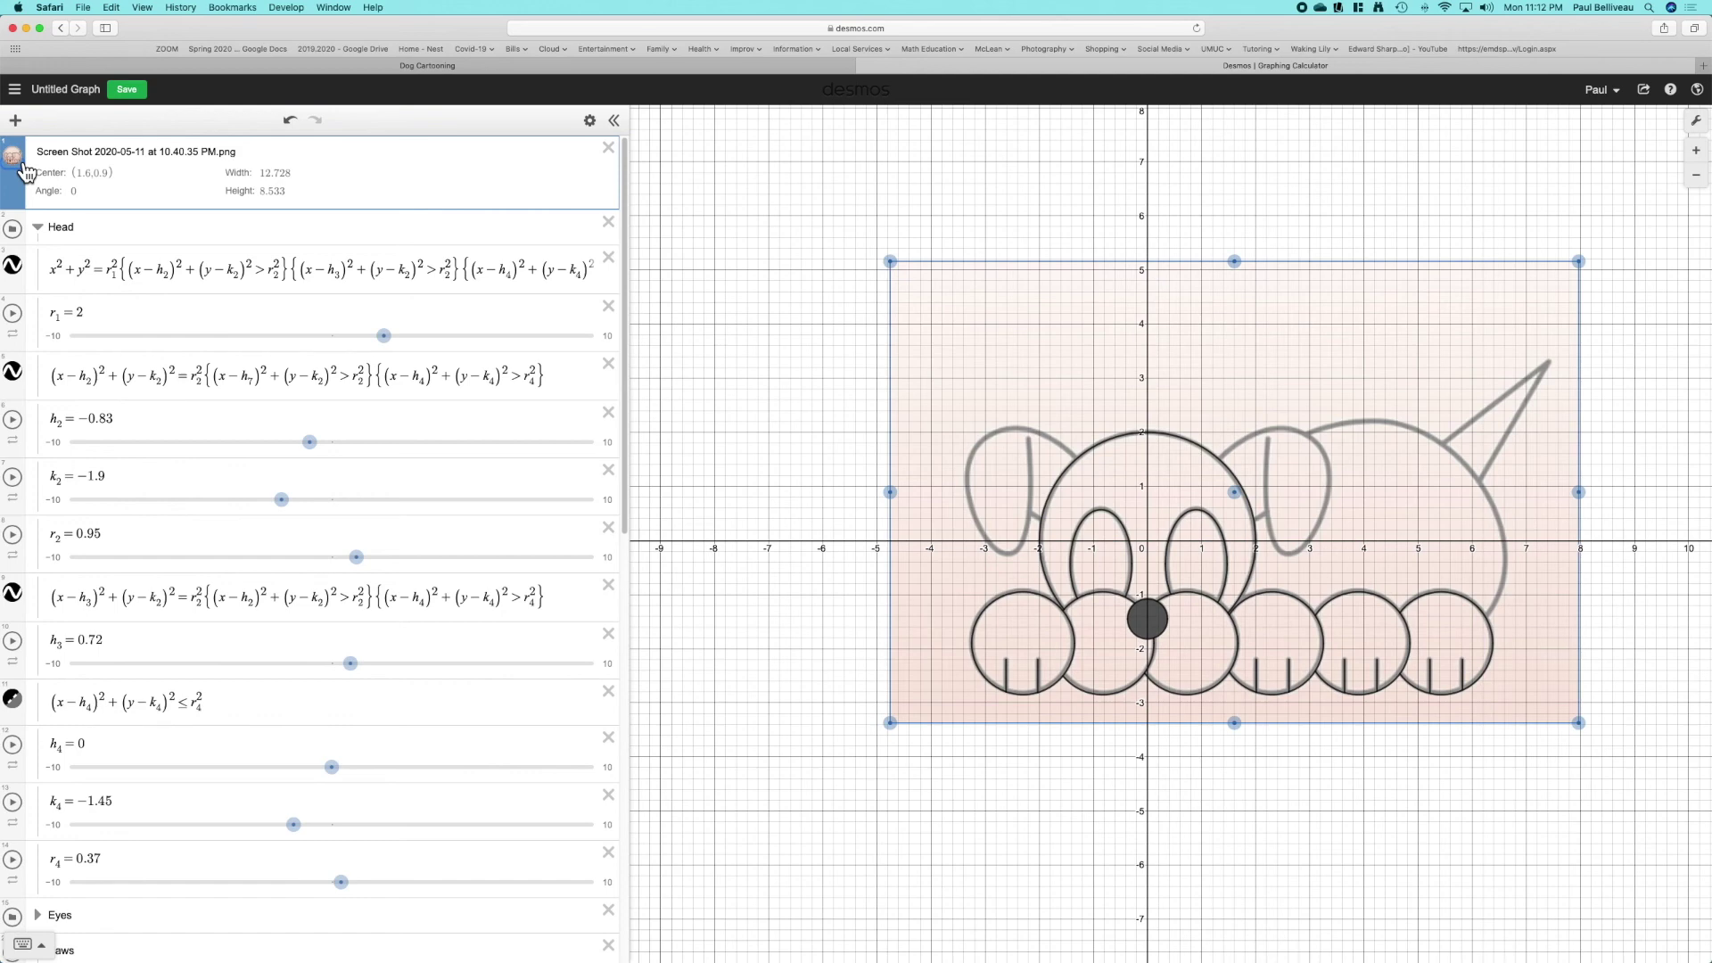
{"action": "left_click", "coordinate": [39, 230]}
{"action": "left_click", "coordinate": [38, 297]}
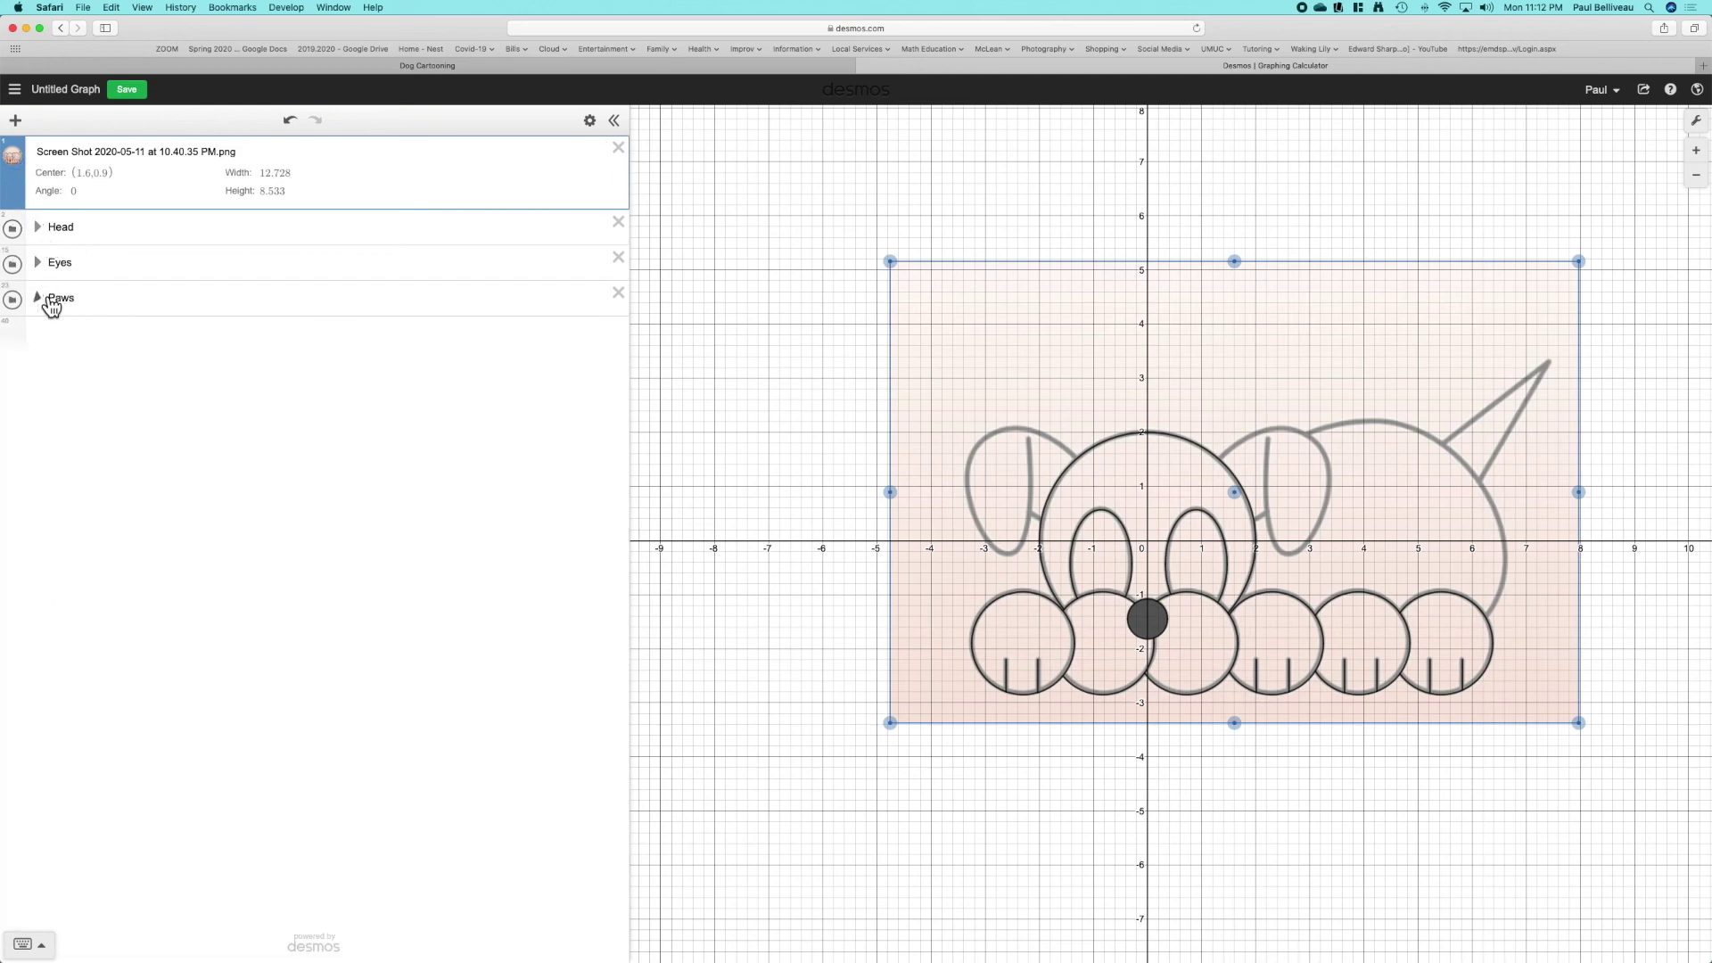
- Hide the Head, Eyes and Paws folders and display them separately to check which curves each contains
{"action": "left_click", "coordinate": [15, 234]}
{"action": "left_click", "coordinate": [14, 264]}
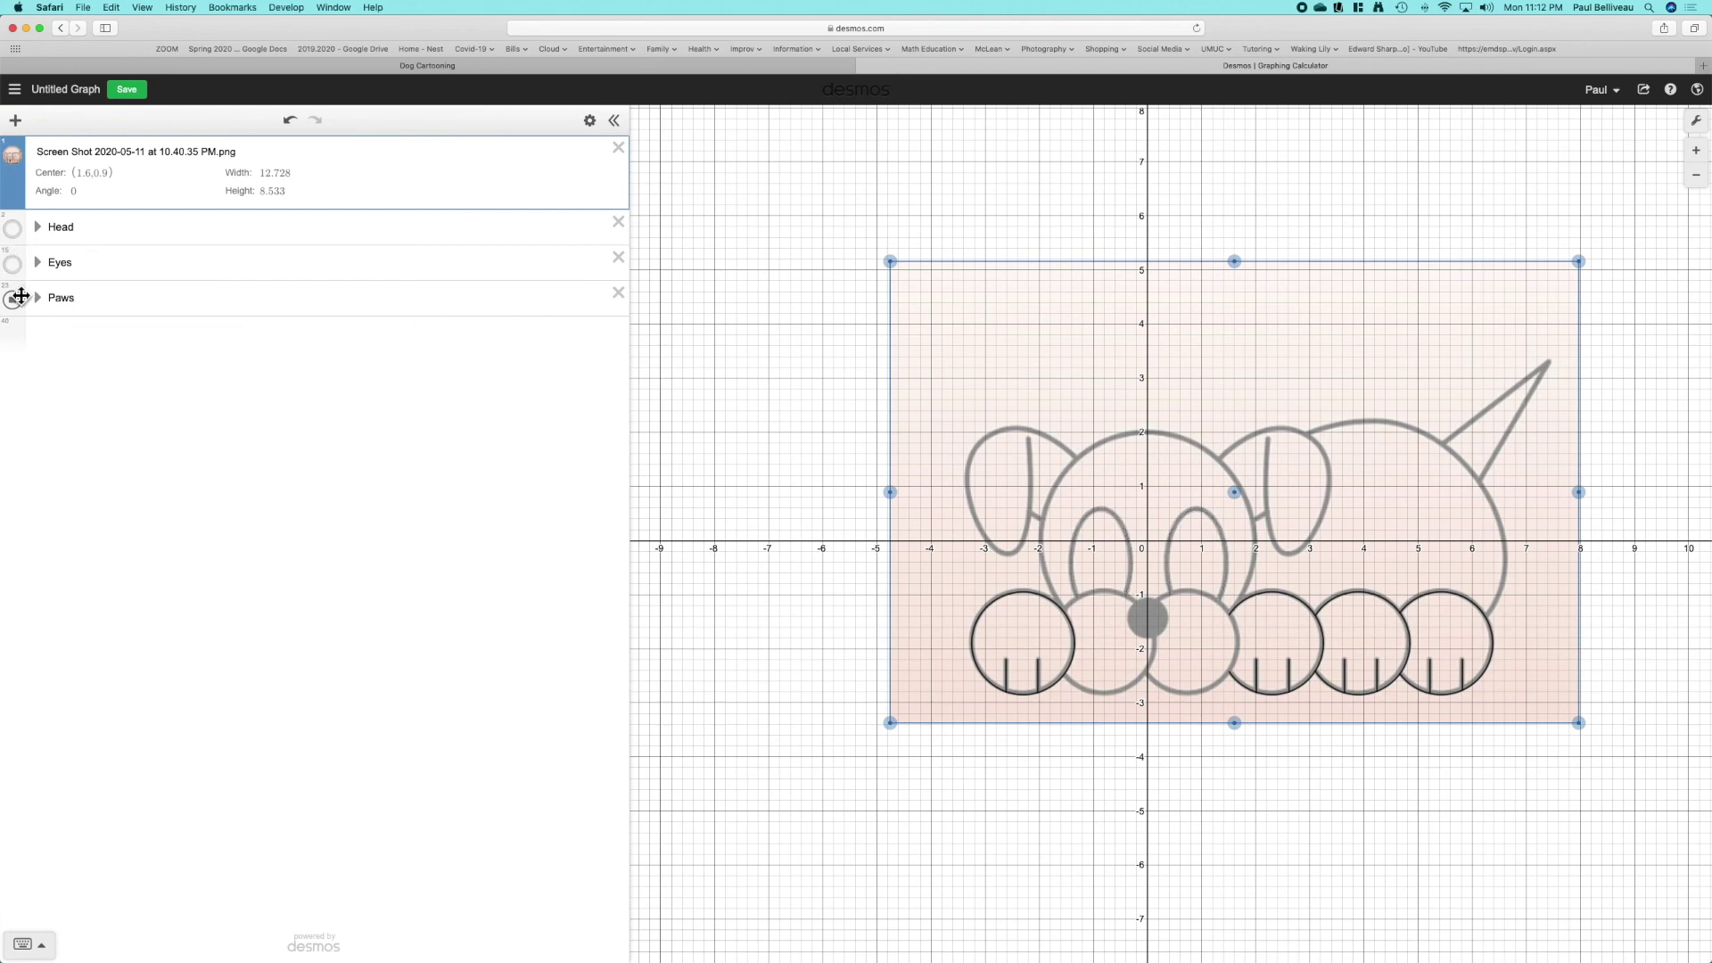
{"action": "left_click", "coordinate": [14, 300]}
{"action": "left_click", "coordinate": [13, 299]}
{"action": "left_click", "coordinate": [16, 300]}
{"action": "left_click", "coordinate": [16, 265]}
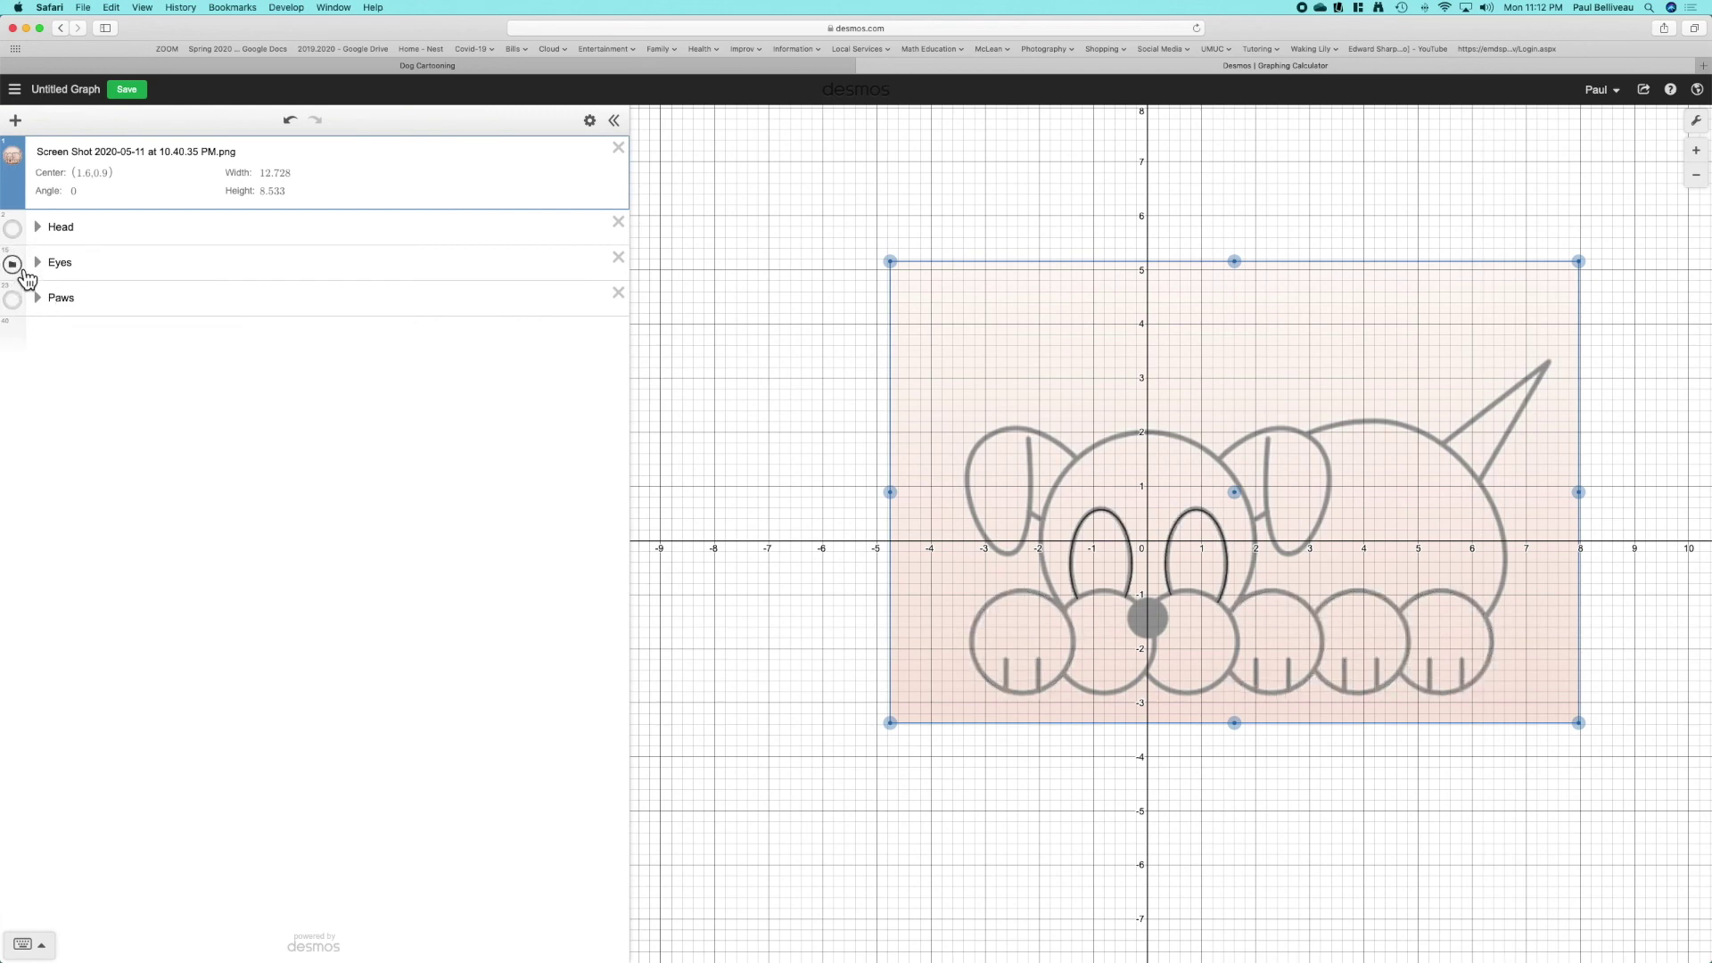
{"action": "left_click", "coordinate": [16, 265]}
{"action": "left_click", "coordinate": [15, 229]}
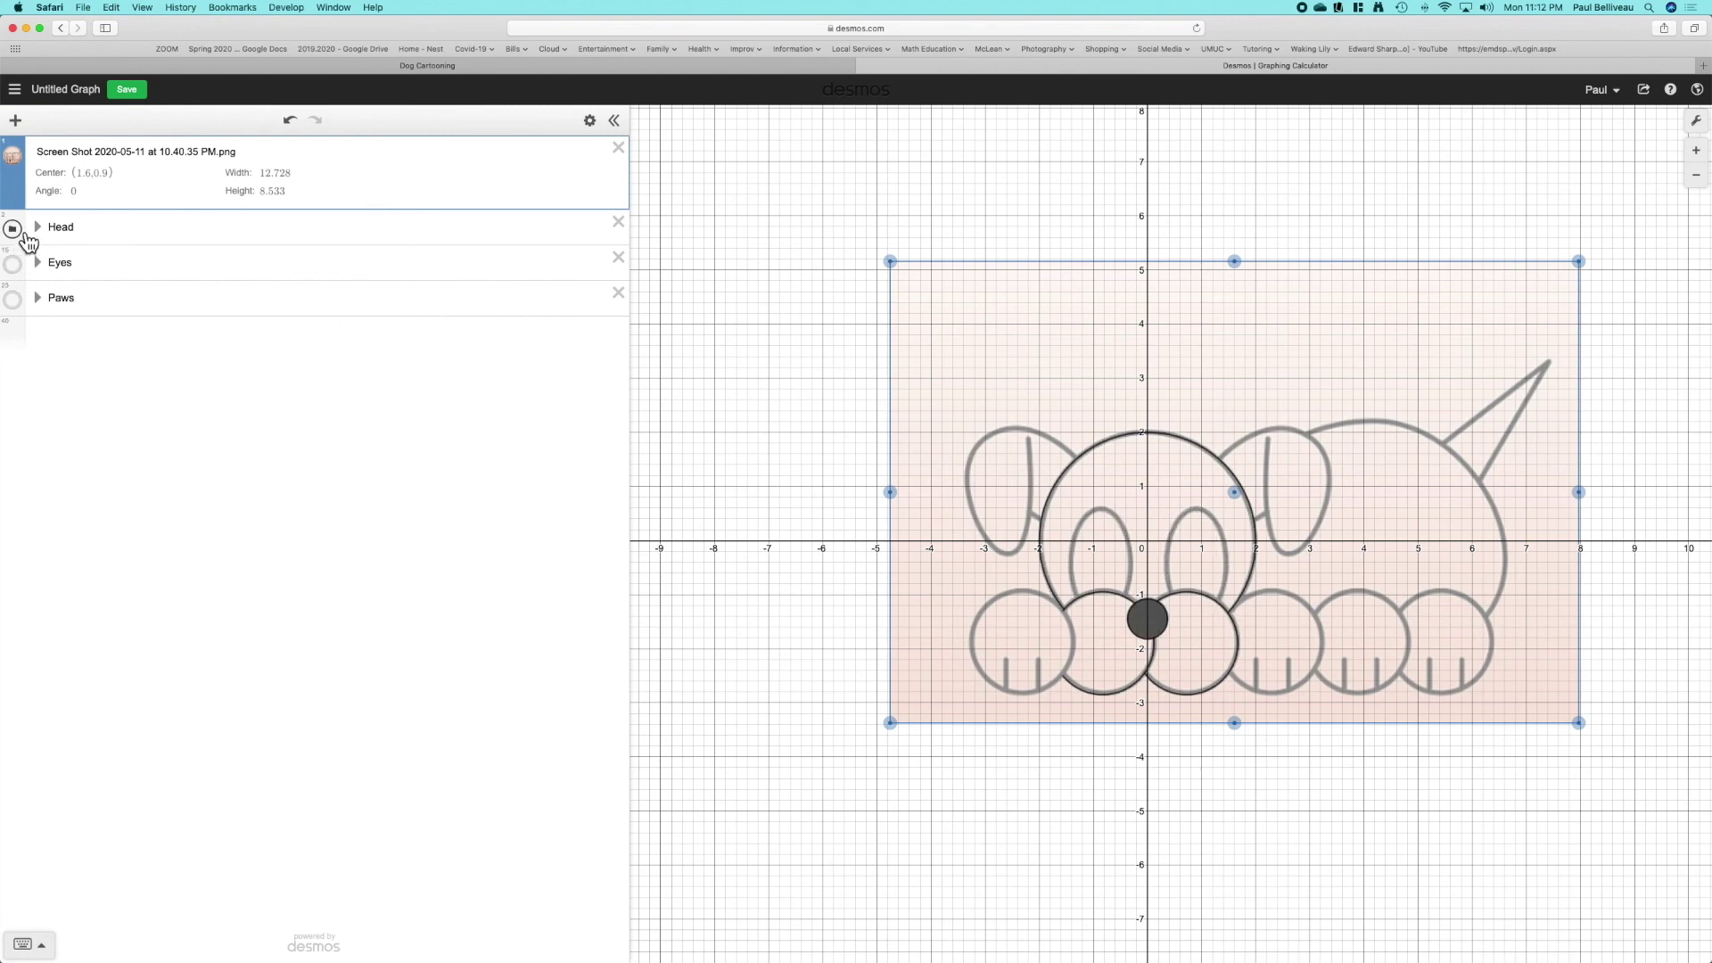
- Show the Eyes and Paws folders again and save the graph
{"action": "left_click", "coordinate": [14, 265]}
{"action": "left_click", "coordinate": [14, 301]}
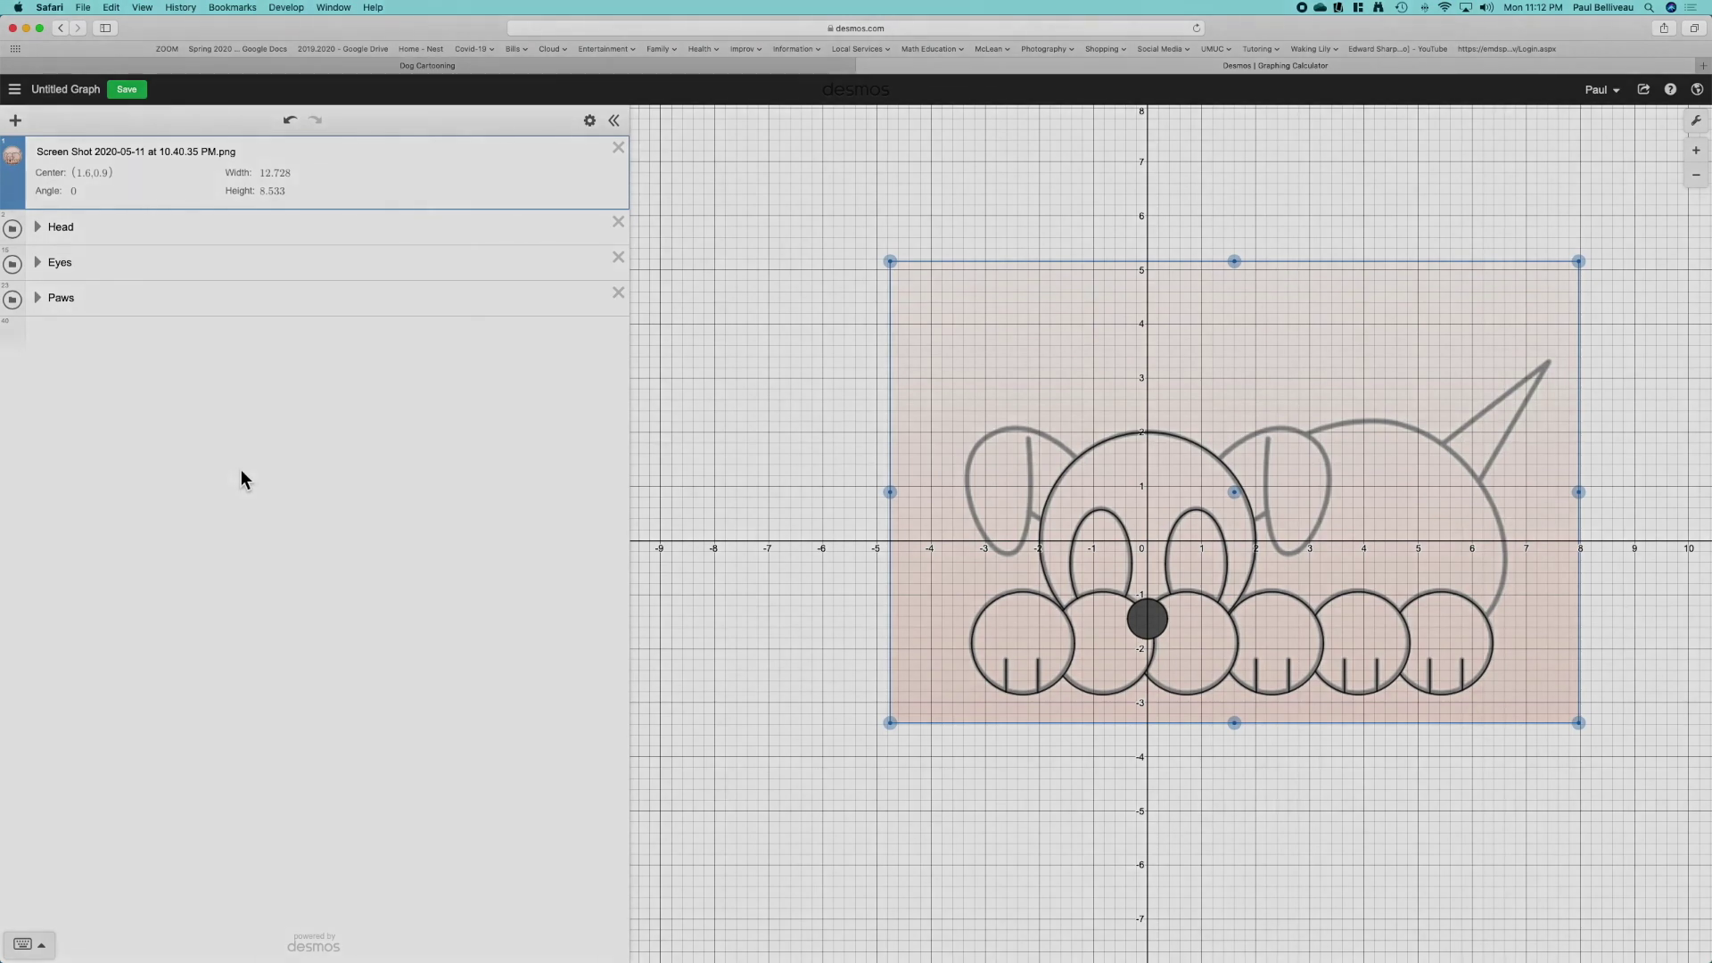
{"action": "left_click", "coordinate": [134, 91]}
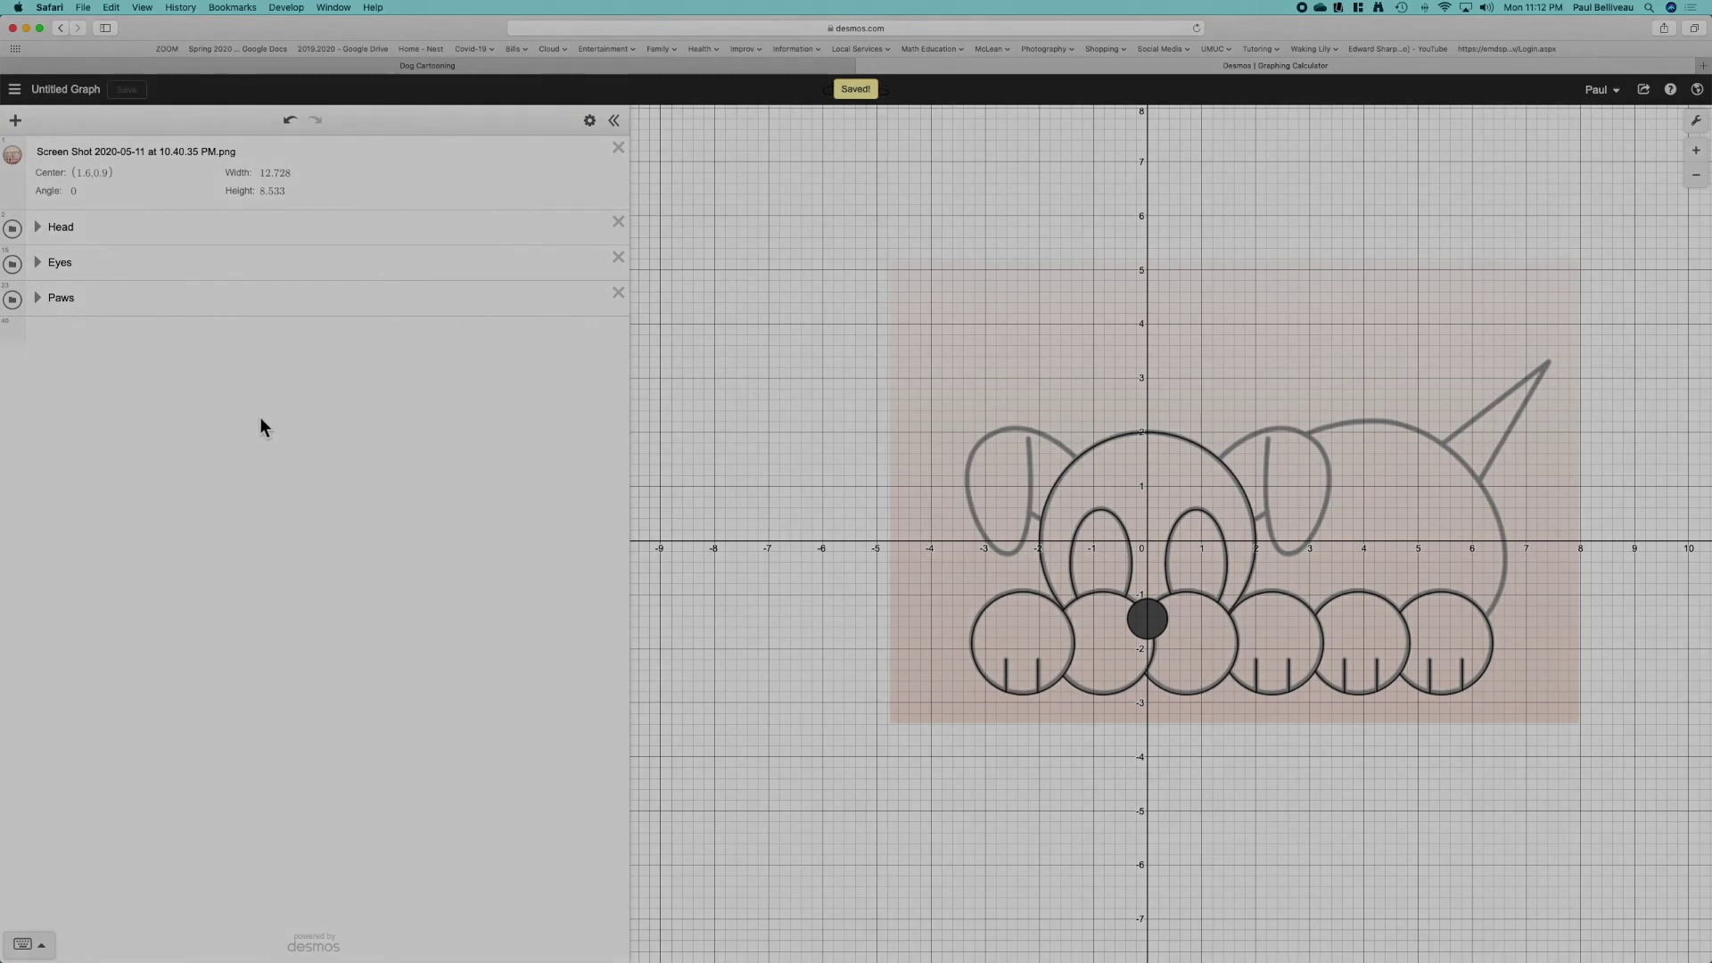